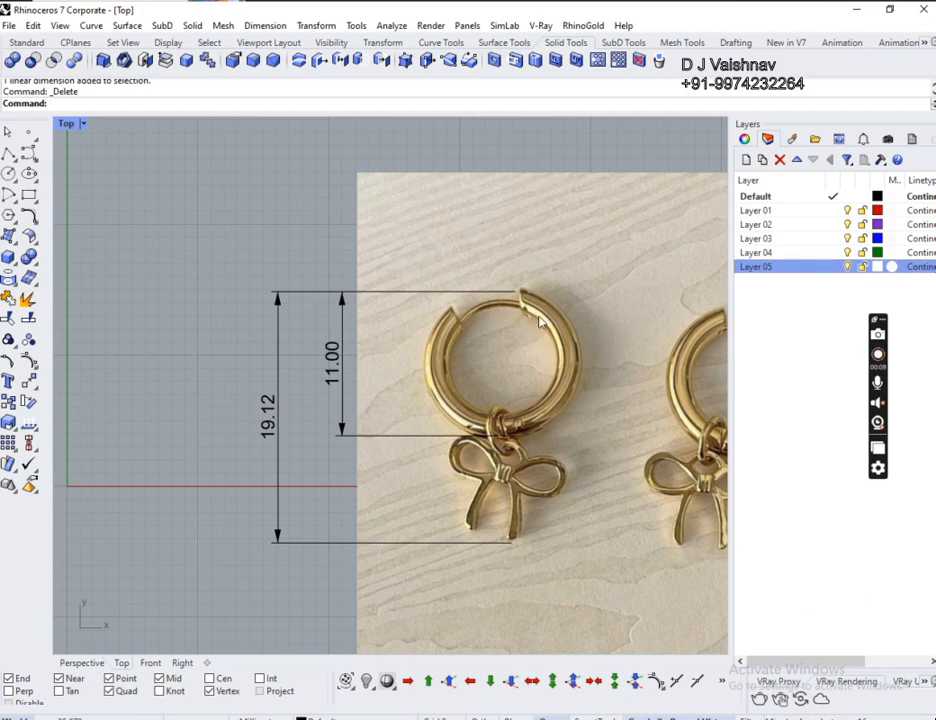
- Assign the earring reference picture to Layer 05
{"action": "scroll", "coordinate": [532, 310], "scroll_direction": "down", "scroll_amount": 5}
{"action": "scroll", "coordinate": [578, 278], "scroll_direction": "up", "scroll_amount": 7}
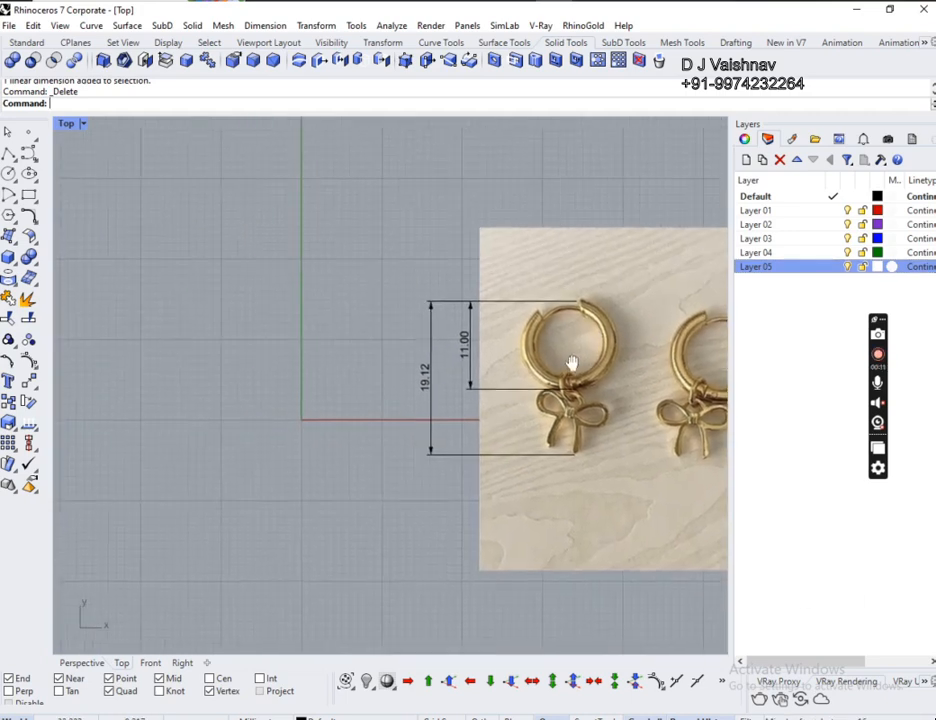
{"action": "scroll", "coordinate": [578, 272], "scroll_direction": "up", "scroll_amount": 2}
{"action": "scroll", "coordinate": [587, 266], "scroll_direction": "down", "scroll_amount": 3}
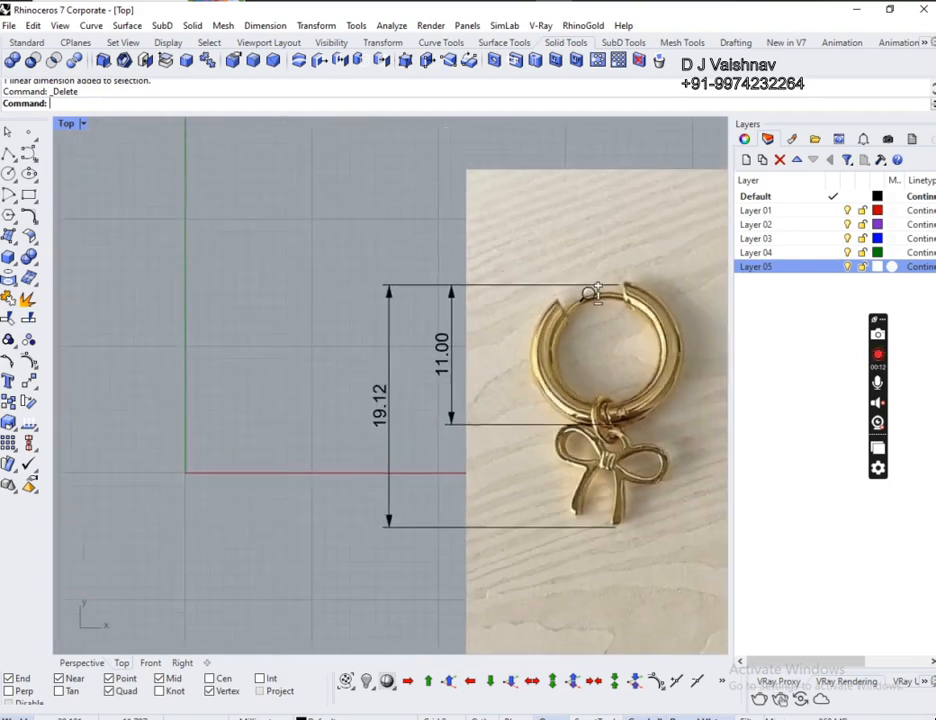
{"action": "left_click", "coordinate": [641, 242]}
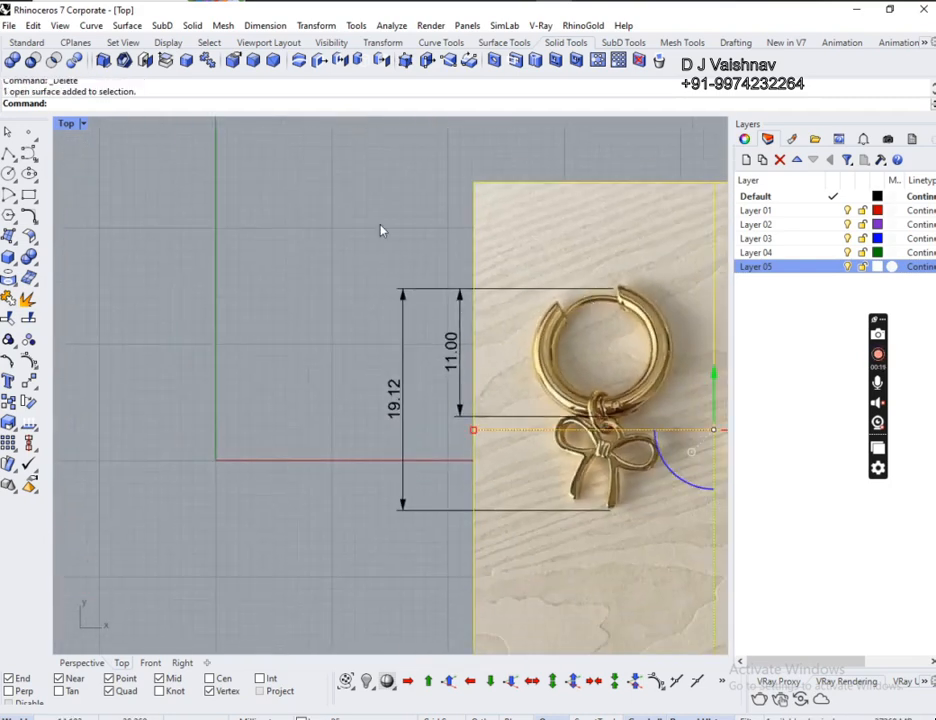
{"action": "type", "text": "Picture"}
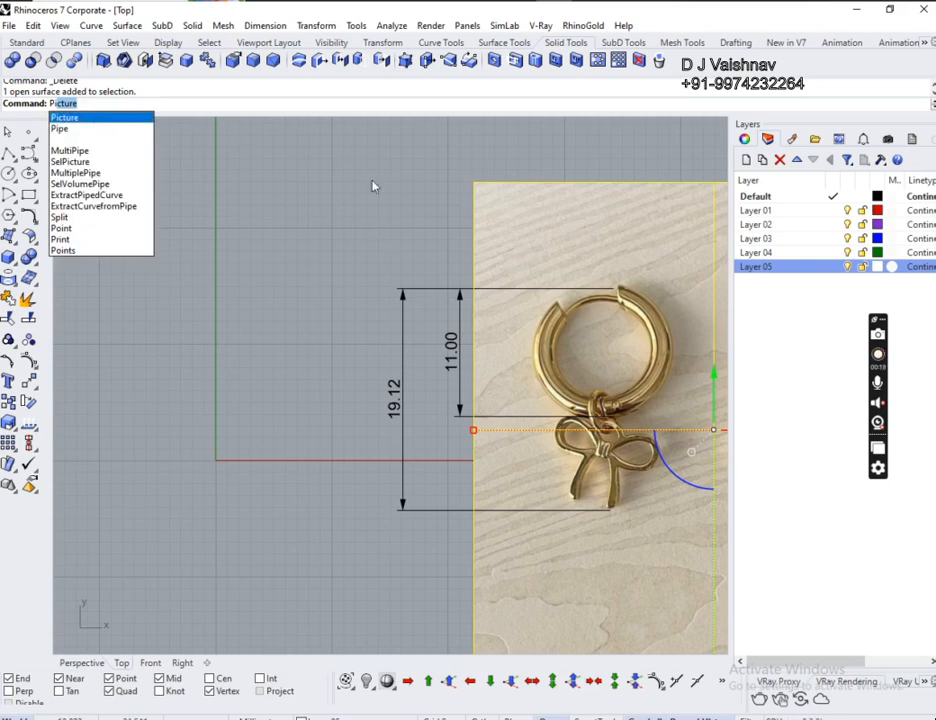
{"action": "key", "text": "Escape"}
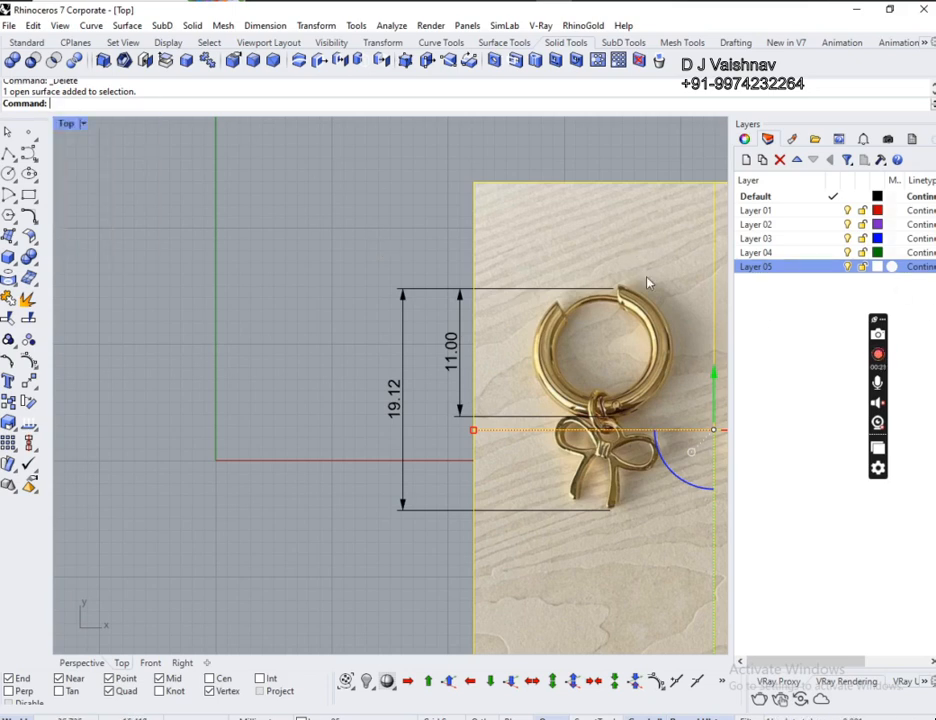
{"action": "right_click", "coordinate": [776, 267]}
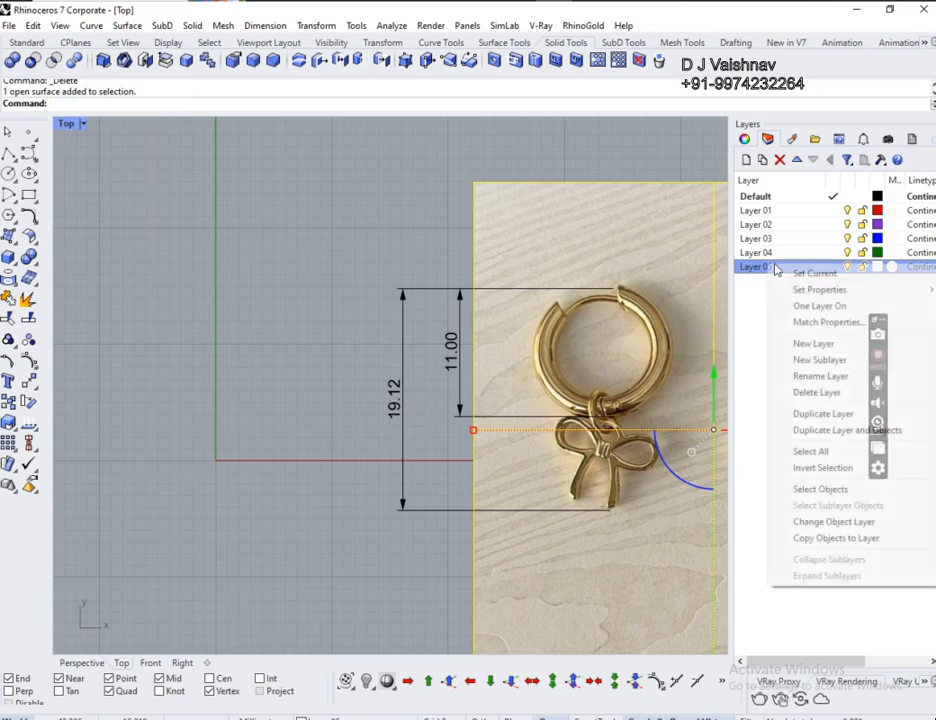
{"action": "left_click", "coordinate": [826, 522]}
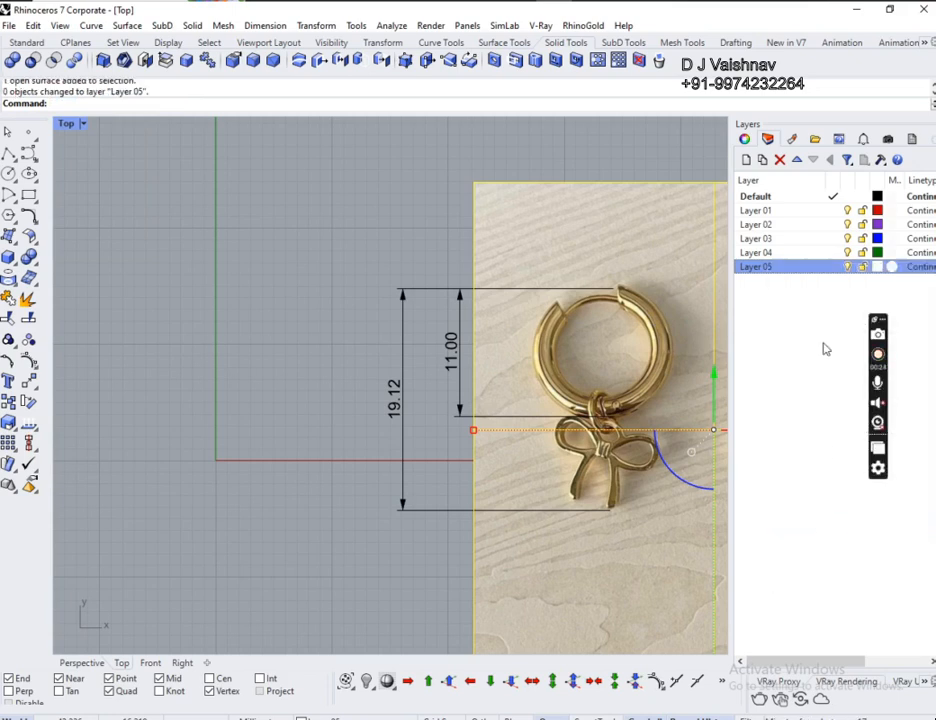
- Toggle Layer 05's visibility off and on, and try selecting over the picture with the layer locked before unlocking it
{"action": "left_click", "coordinate": [849, 267]}
{"action": "left_click", "coordinate": [849, 267]}
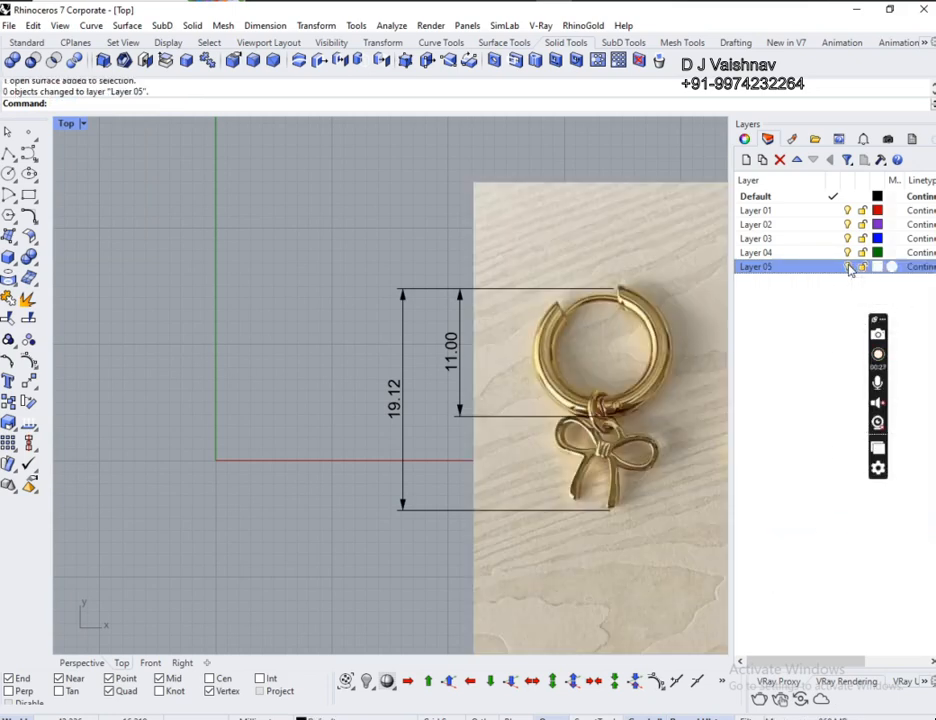
{"action": "left_click", "coordinate": [864, 268]}
{"action": "left_click", "coordinate": [863, 268]}
{"action": "left_click_drag", "start_coordinate": [653, 411], "coordinate": [594, 424]}
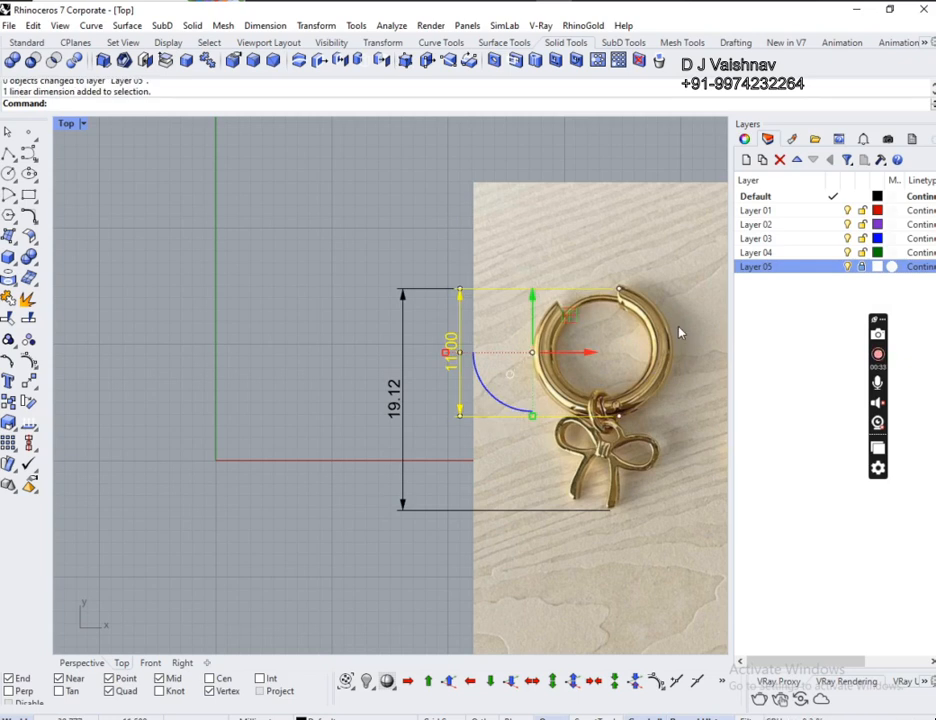
{"action": "left_click", "coordinate": [679, 334]}
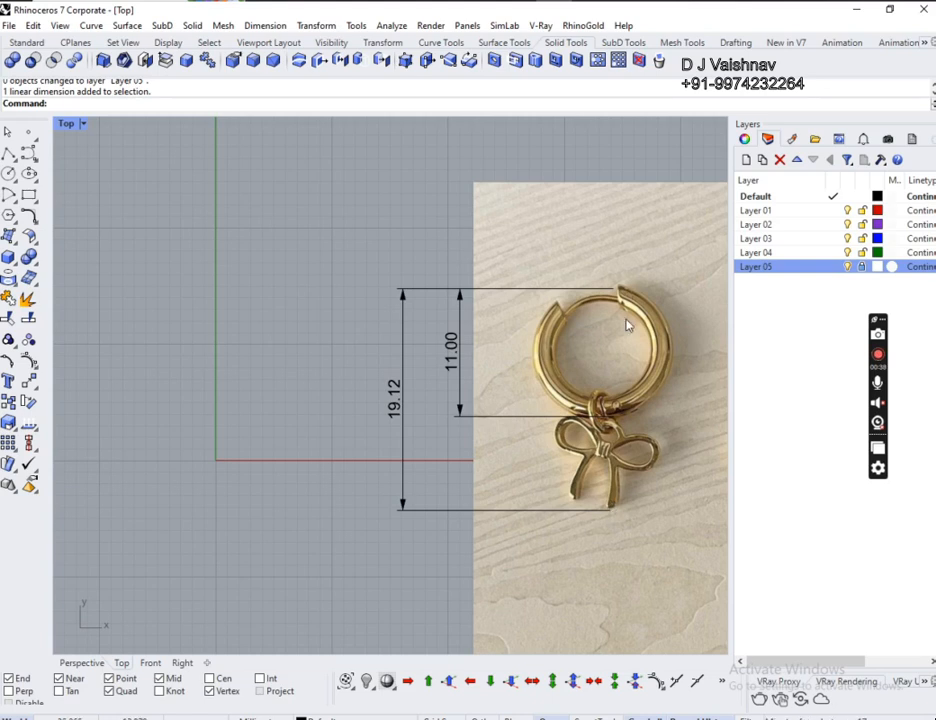
{"action": "left_click", "coordinate": [862, 267]}
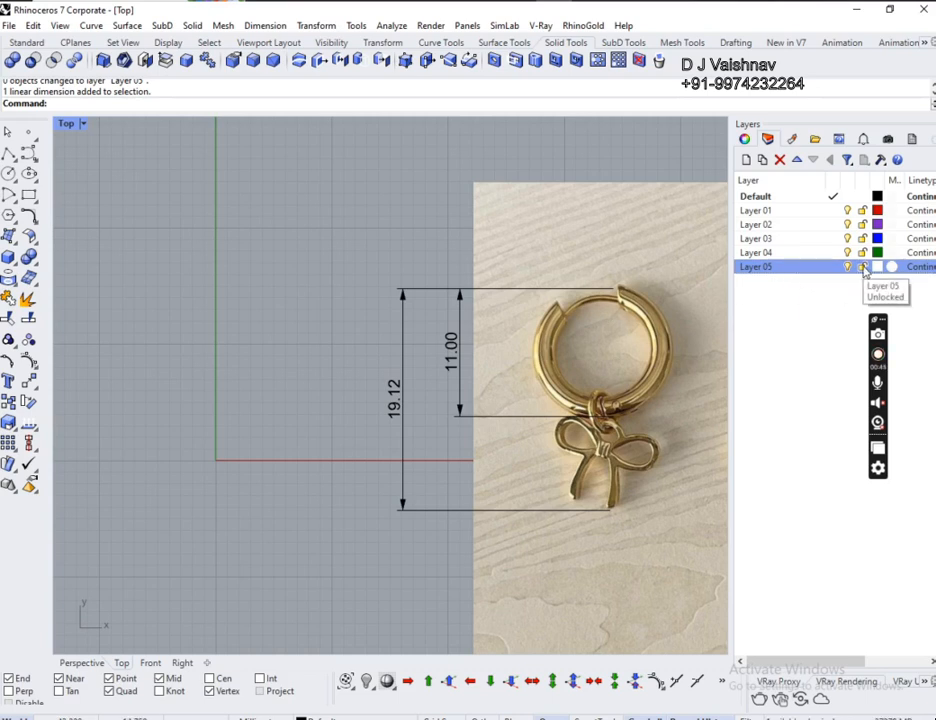
- Measure the thickness of the thin wire at the top of the left earring's hoop with a vertical linear dimension
{"action": "left_click", "coordinate": [458, 348]}
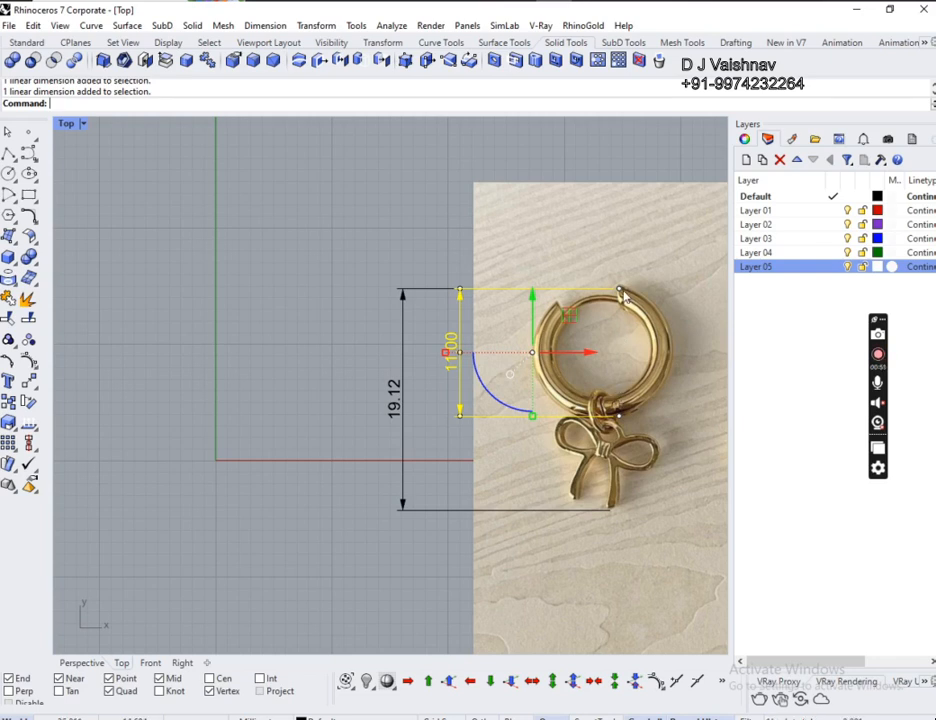
{"action": "scroll", "coordinate": [613, 334], "scroll_direction": "up", "scroll_amount": 5}
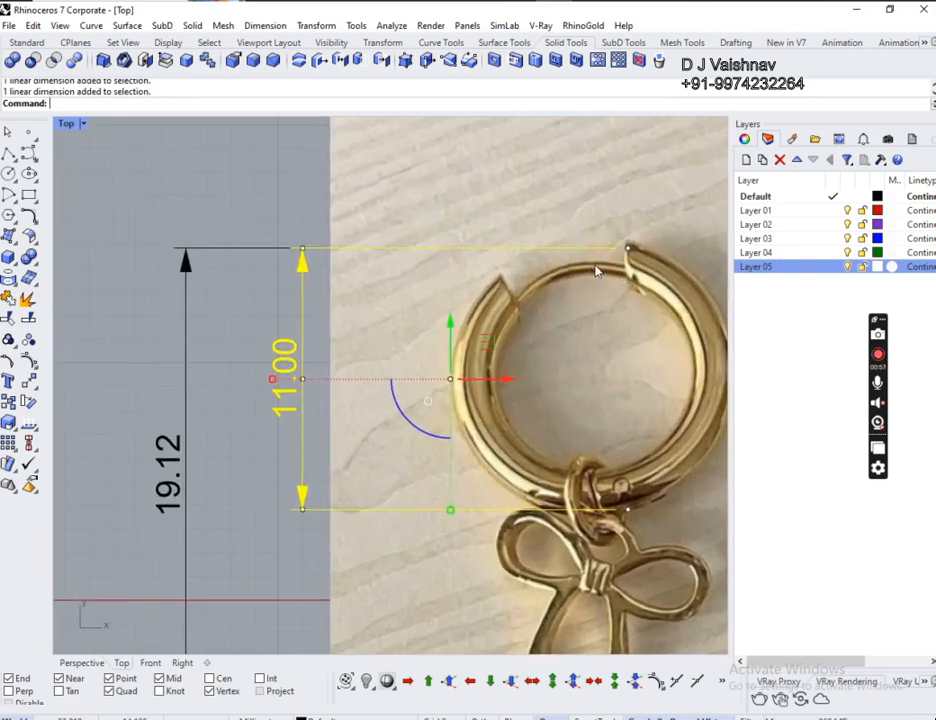
{"action": "scroll", "coordinate": [573, 270], "scroll_direction": "up", "scroll_amount": 5}
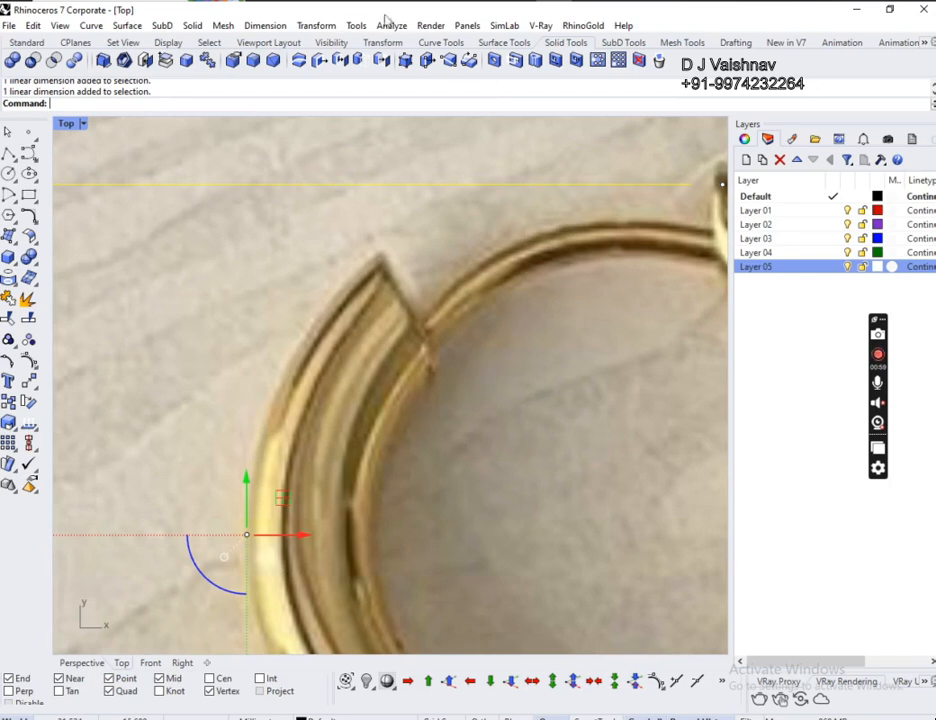
{"action": "left_click", "coordinate": [265, 25]}
{"action": "left_click", "coordinate": [268, 40]}
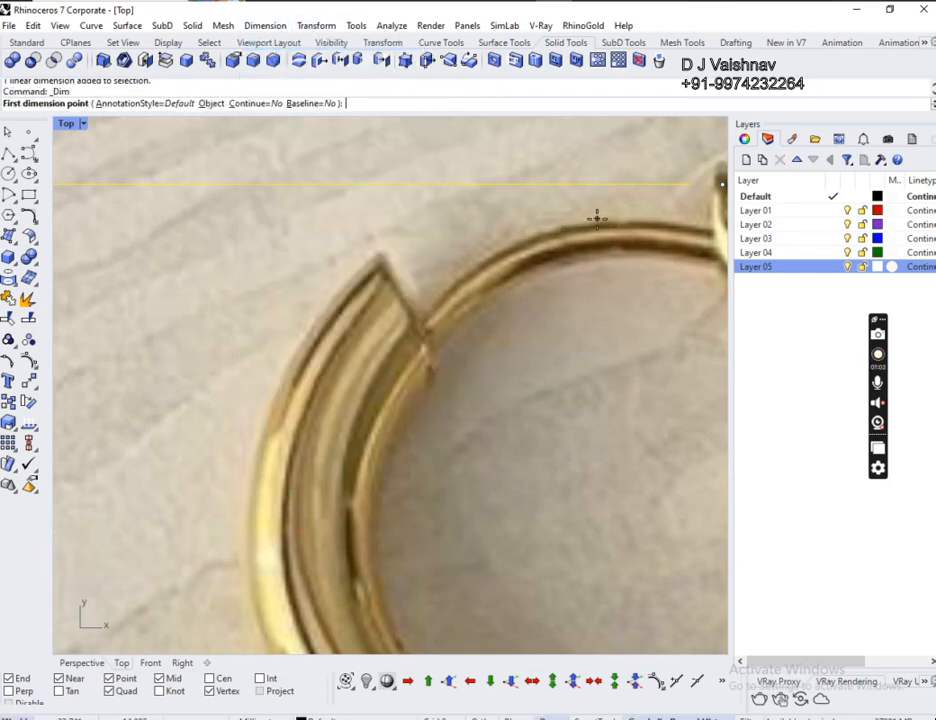
{"action": "left_click", "coordinate": [647, 220]}
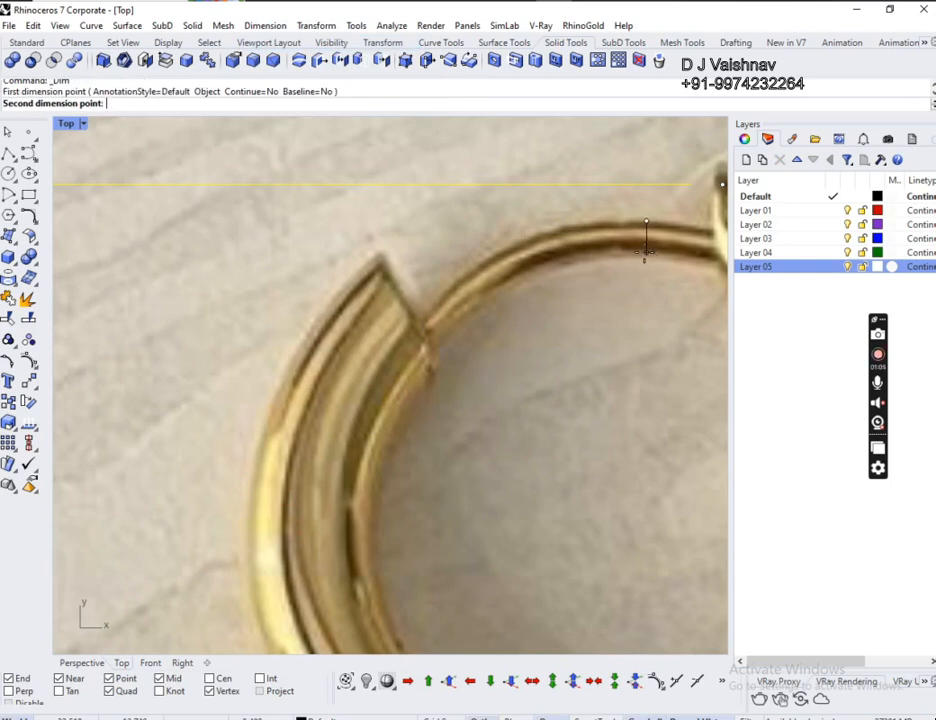
{"action": "left_click", "coordinate": [645, 250]}
{"action": "scroll", "coordinate": [575, 355], "scroll_direction": "up", "scroll_amount": 5}
{"action": "scroll", "coordinate": [566, 340], "scroll_direction": "down", "scroll_amount": 7}
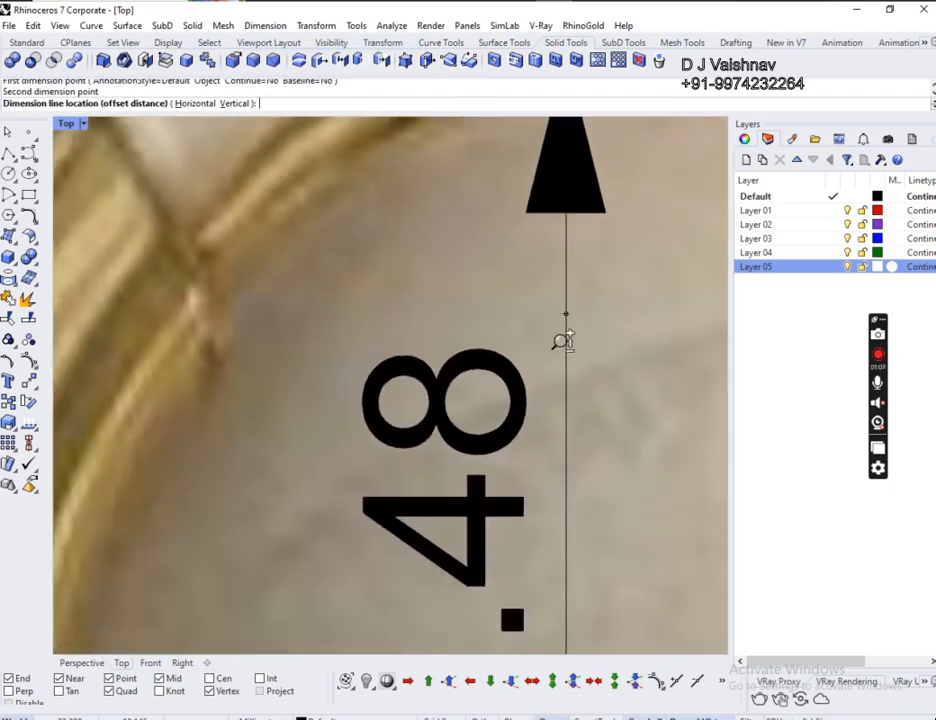
{"action": "left_click", "coordinate": [360, 420]}
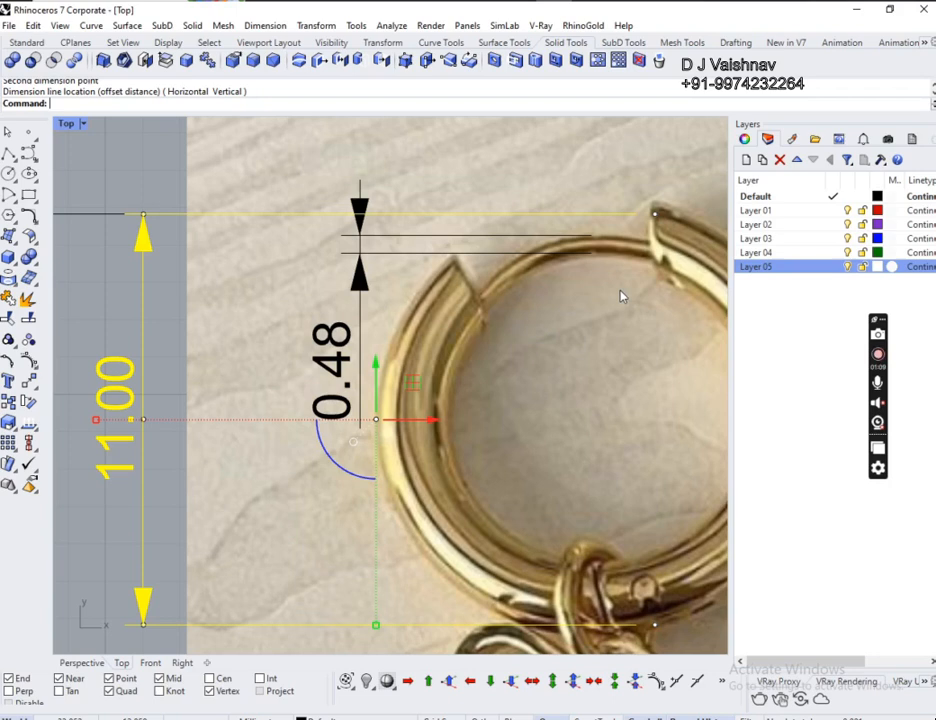
{"action": "scroll", "coordinate": [515, 301], "scroll_direction": "down", "scroll_amount": 4}
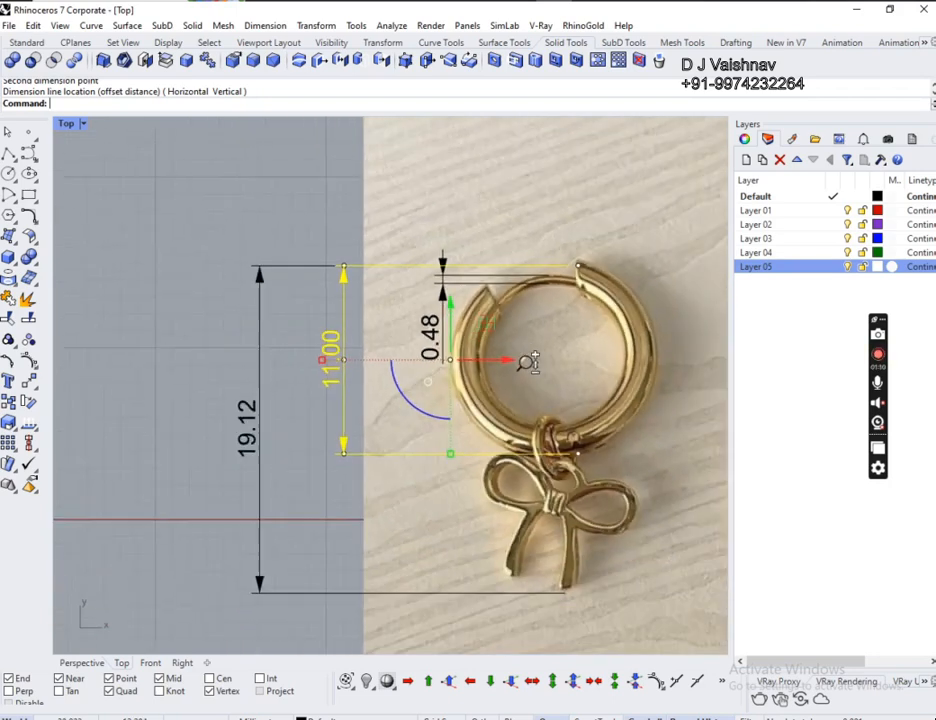
- Enlarge the reference picture slightly and uniformly about its centre
{"action": "left_click", "coordinate": [341, 217]}
{"action": "left_click", "coordinate": [645, 363]}
{"action": "scroll", "coordinate": [464, 309], "scroll_direction": "down", "scroll_amount": 3}
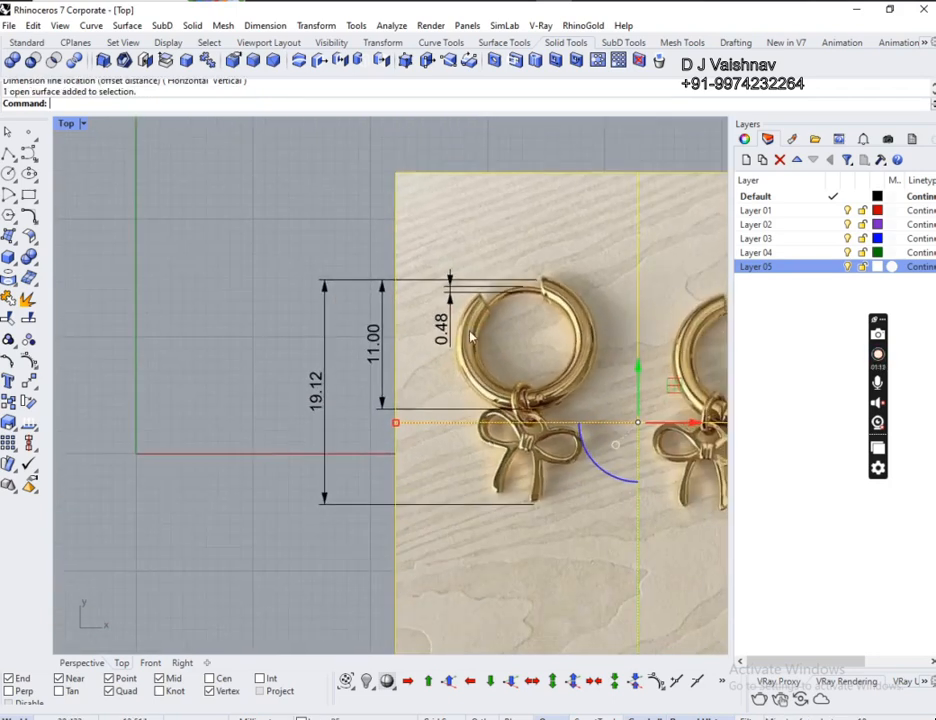
{"action": "left_click_drag", "start_coordinate": [396, 422], "coordinate": [376, 422]}
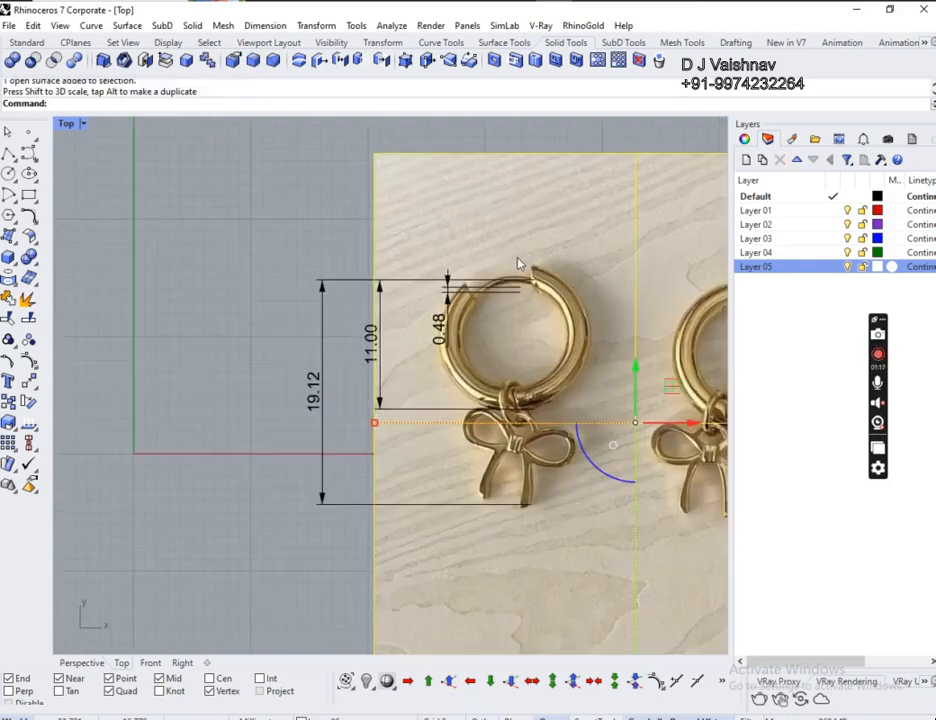
- Delete the 0.48, 19.12 and 11.00 linear dimensions around the left earring
{"action": "left_click", "coordinate": [501, 299]}
{"action": "left_click", "coordinate": [545, 343]}
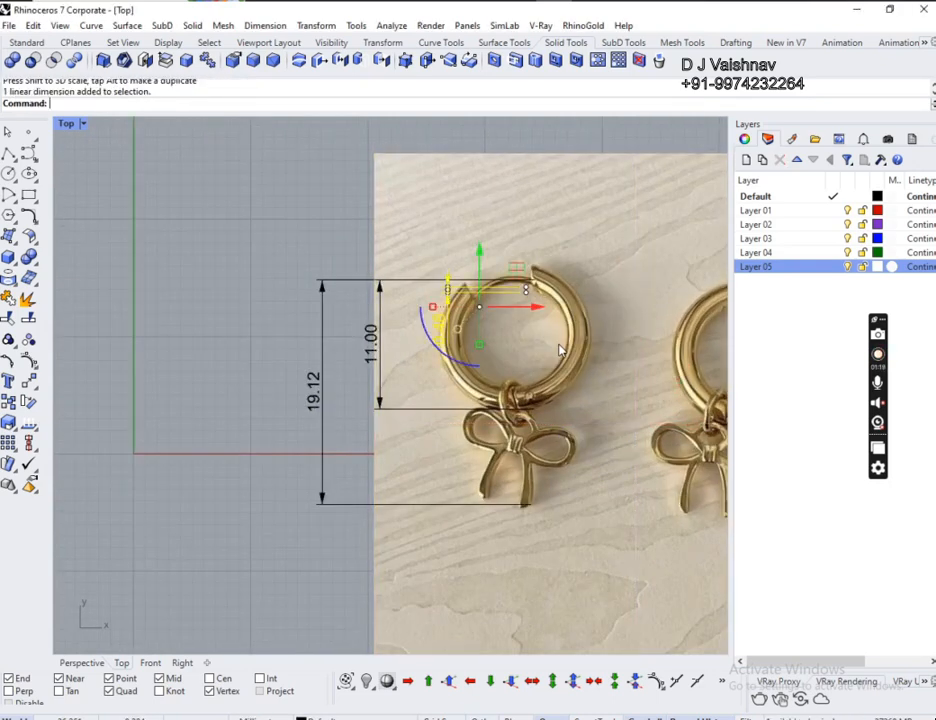
{"action": "key", "text": "Delete"}
{"action": "scroll", "coordinate": [512, 263], "scroll_direction": "up", "scroll_amount": 4}
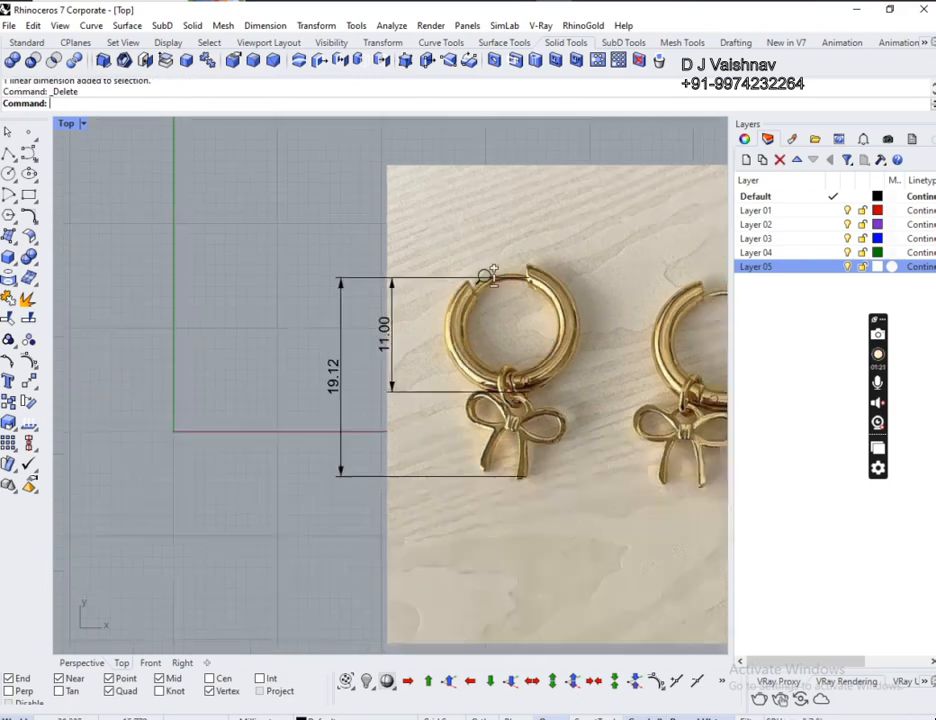
{"action": "left_click", "coordinate": [262, 434]}
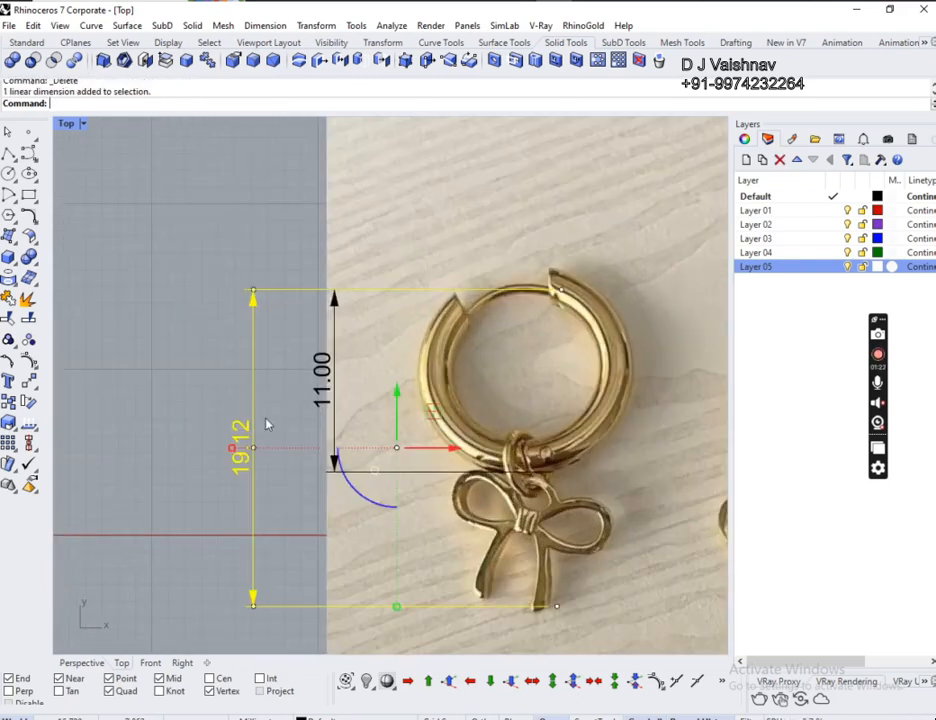
{"action": "key", "text": "Delete"}
{"action": "left_click", "coordinate": [497, 403]}
{"action": "left_click", "coordinate": [314, 395]}
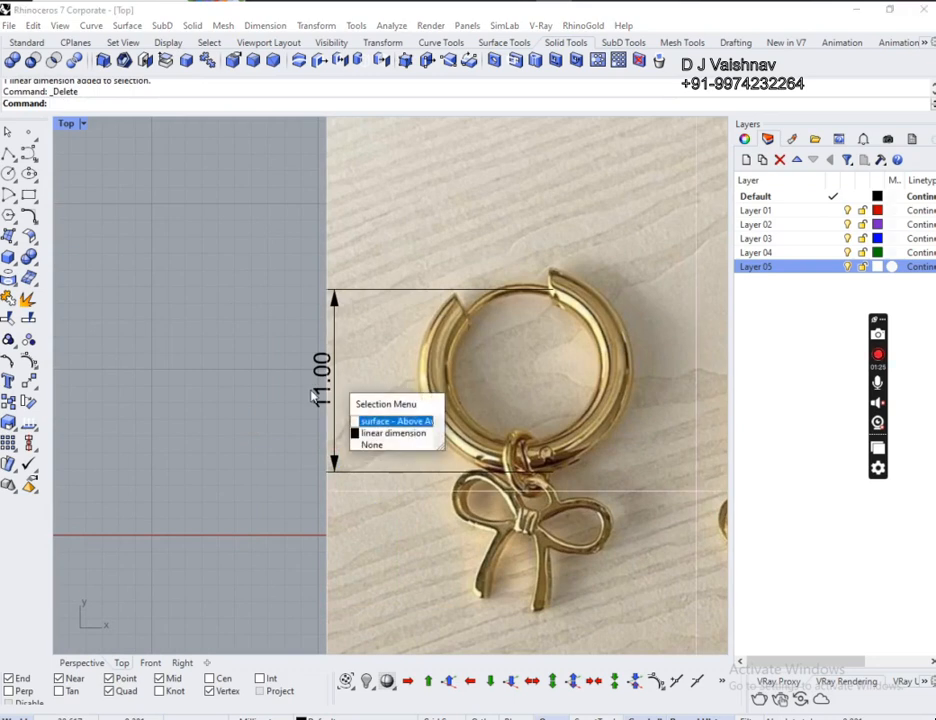
{"action": "left_click", "coordinate": [373, 433]}
{"action": "key", "text": "Delete"}
{"action": "scroll", "coordinate": [529, 215], "scroll_direction": "up", "scroll_amount": 3}
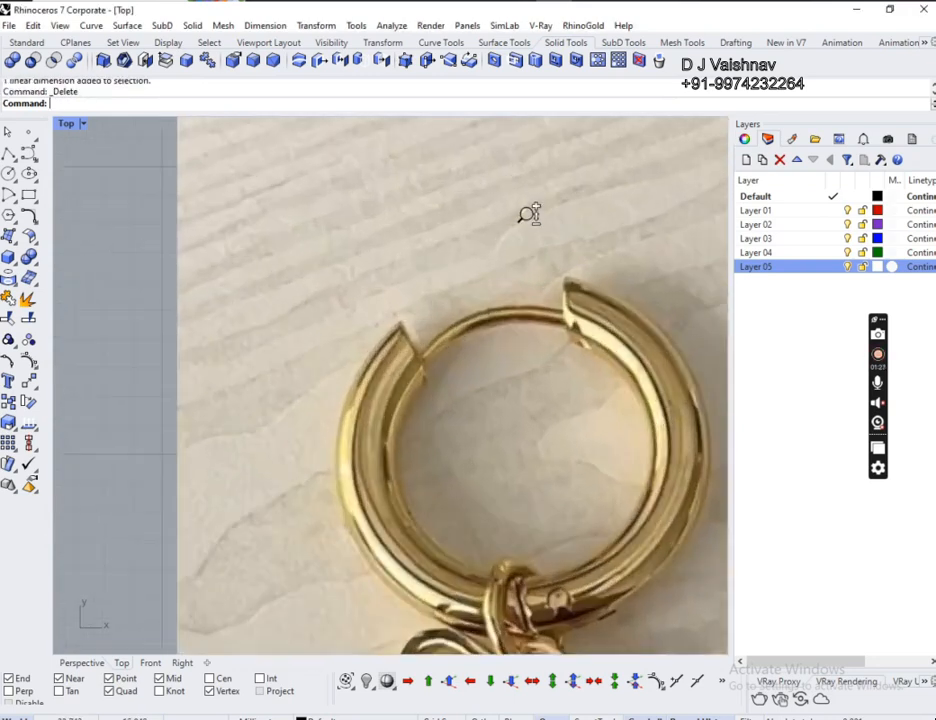
{"action": "left_click", "coordinate": [266, 25]}
{"action": "left_click", "coordinate": [290, 43]}
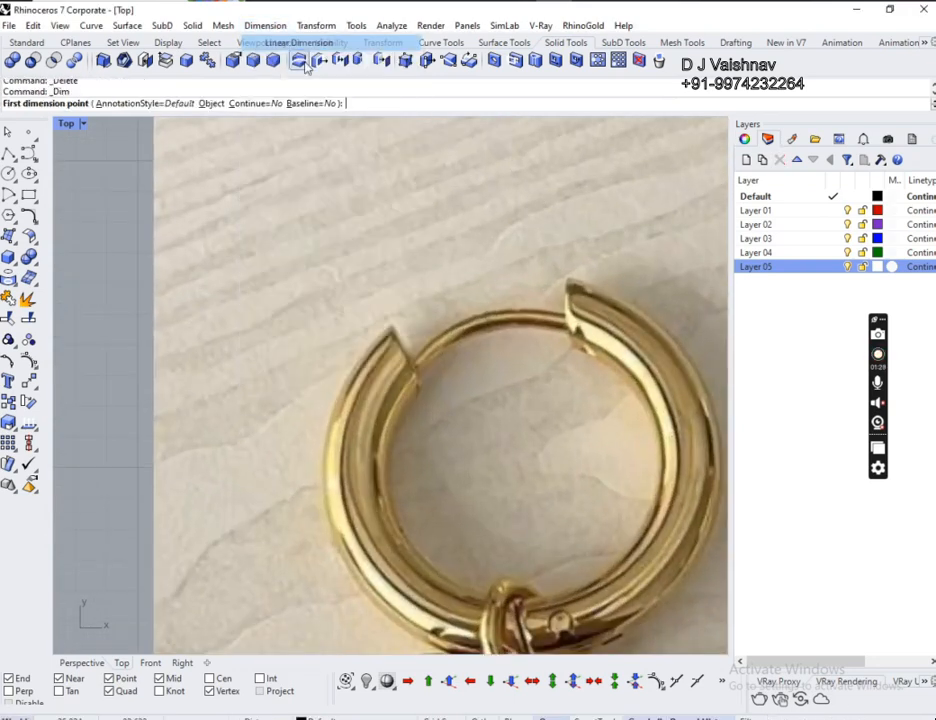
{"action": "left_click", "coordinate": [522, 310]}
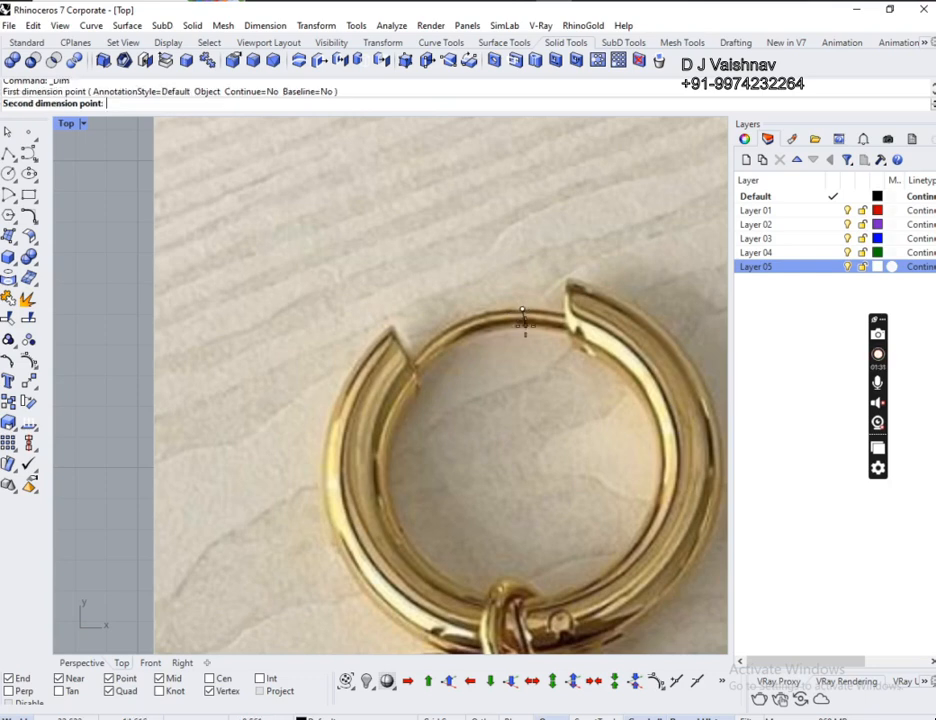
{"action": "left_click", "coordinate": [523, 333]}
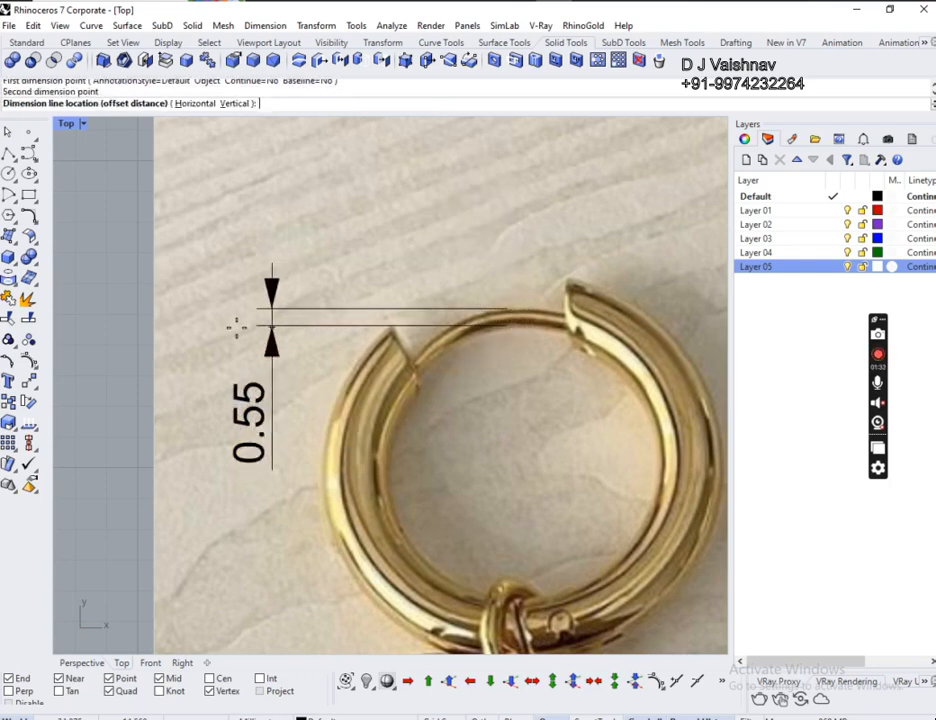
{"action": "key", "text": "Escape"}
- Add a vertical linear dimension across the left hoop's thin top wire, with its dimension line outside the picture
{"action": "scroll", "coordinate": [478, 286], "scroll_direction": "down", "scroll_amount": 2}
{"action": "scroll", "coordinate": [567, 295], "scroll_direction": "up", "scroll_amount": 6}
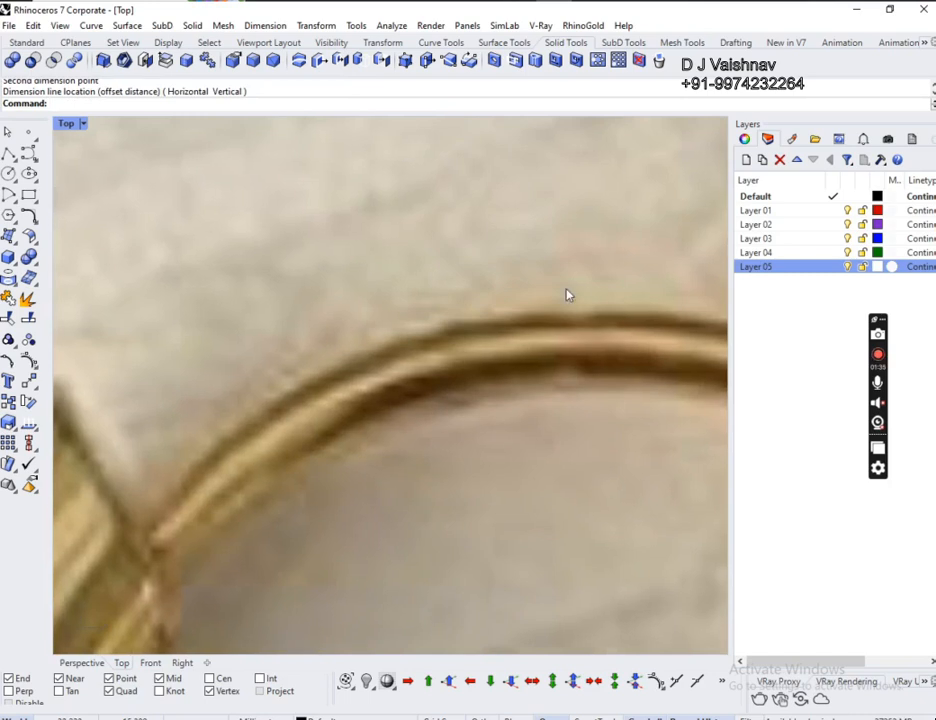
{"action": "key", "text": "Return"}
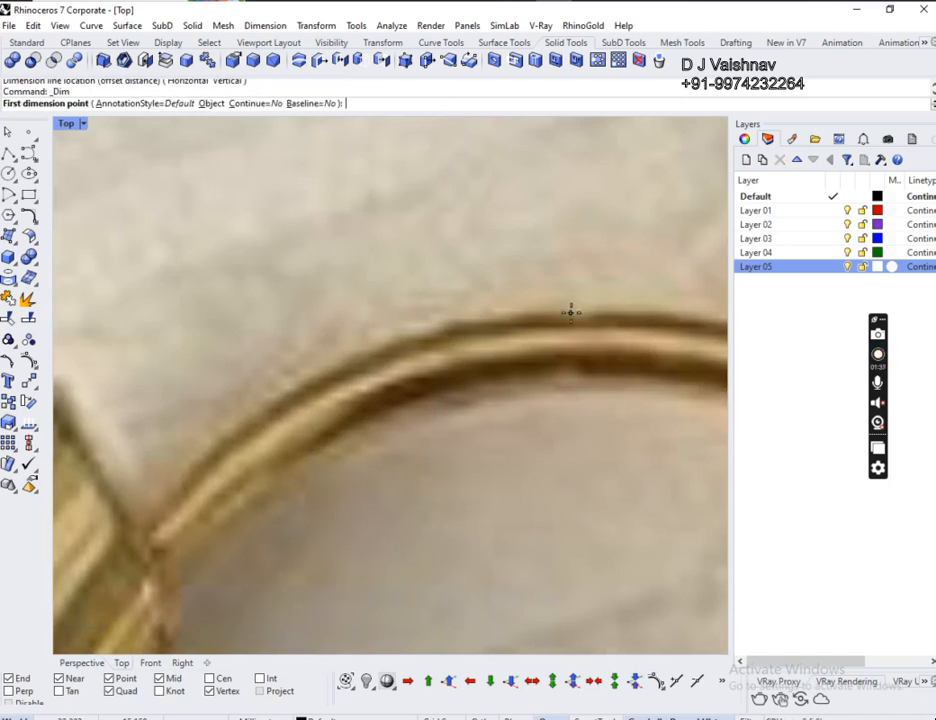
{"action": "left_click", "coordinate": [570, 309]}
{"action": "left_click", "coordinate": [566, 390]}
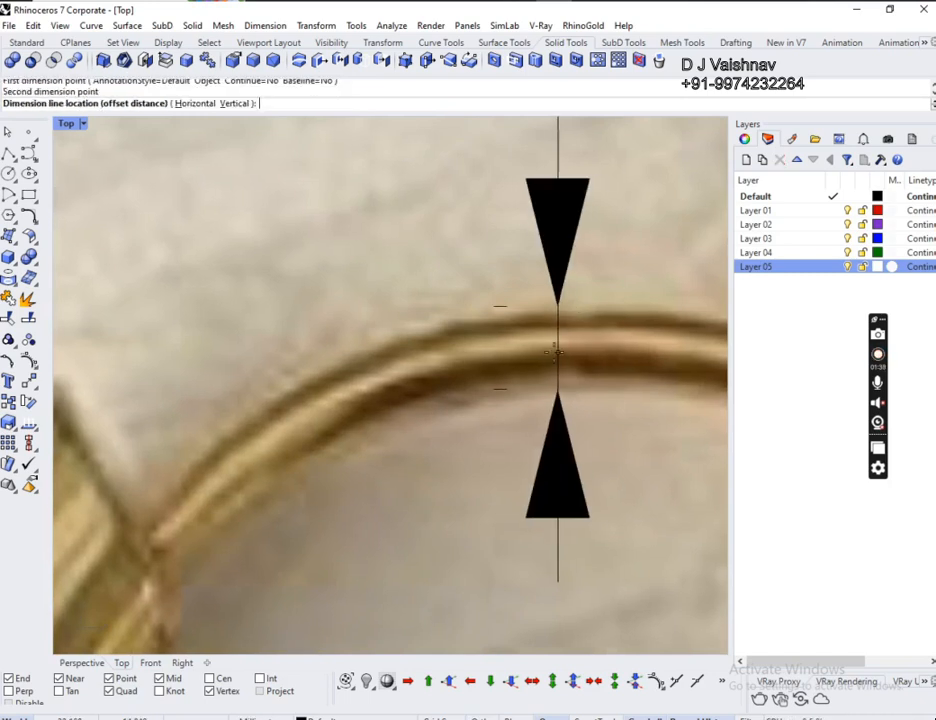
{"action": "scroll", "coordinate": [575, 464], "scroll_direction": "down", "scroll_amount": 5}
{"action": "left_click", "coordinate": [239, 398]}
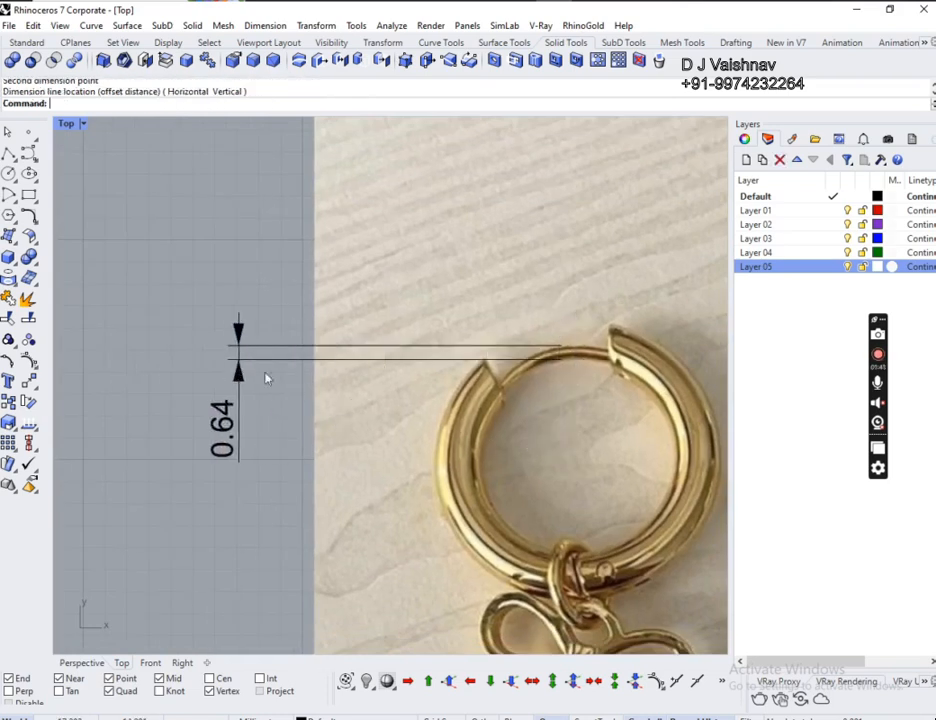
- Scale the reference picture up further and uniformly so the left hoop's wire becomes thicker
{"action": "right_click_drag", "start_coordinate": [619, 330], "coordinate": [620, 293], "text": "ctrl"}
{"action": "right_click_drag", "start_coordinate": [423, 320], "coordinate": [424, 430], "text": "ctrl"}
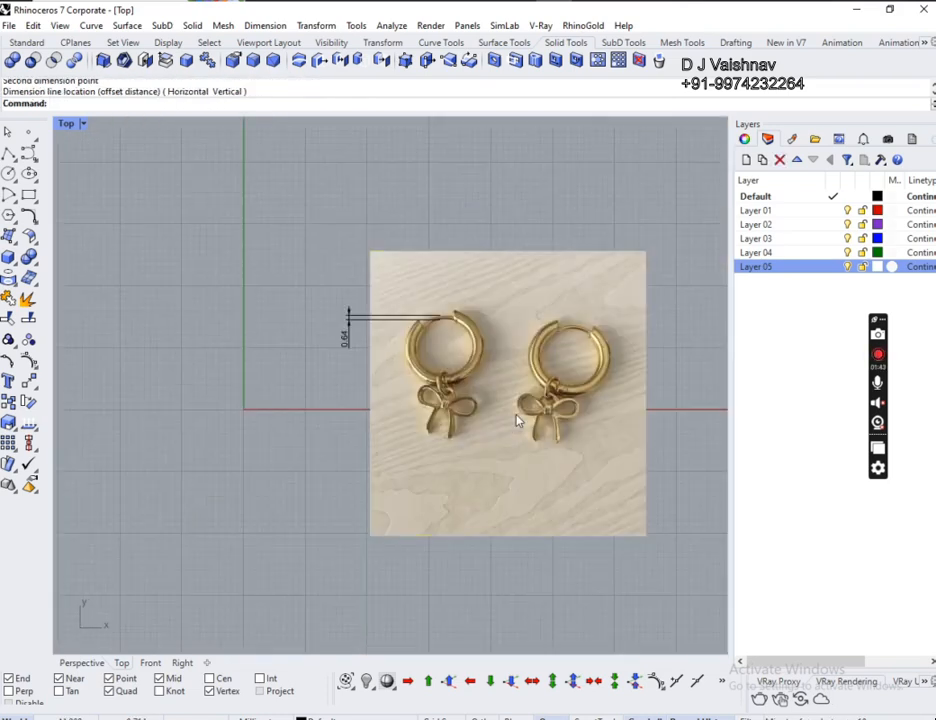
{"action": "left_click", "coordinate": [517, 416]}
{"action": "left_click_drag", "start_coordinate": [369, 393], "coordinate": [337, 419], "text": "shift"}
{"action": "right_click_drag", "start_coordinate": [400, 293], "coordinate": [320, 118], "text": "ctrl"}
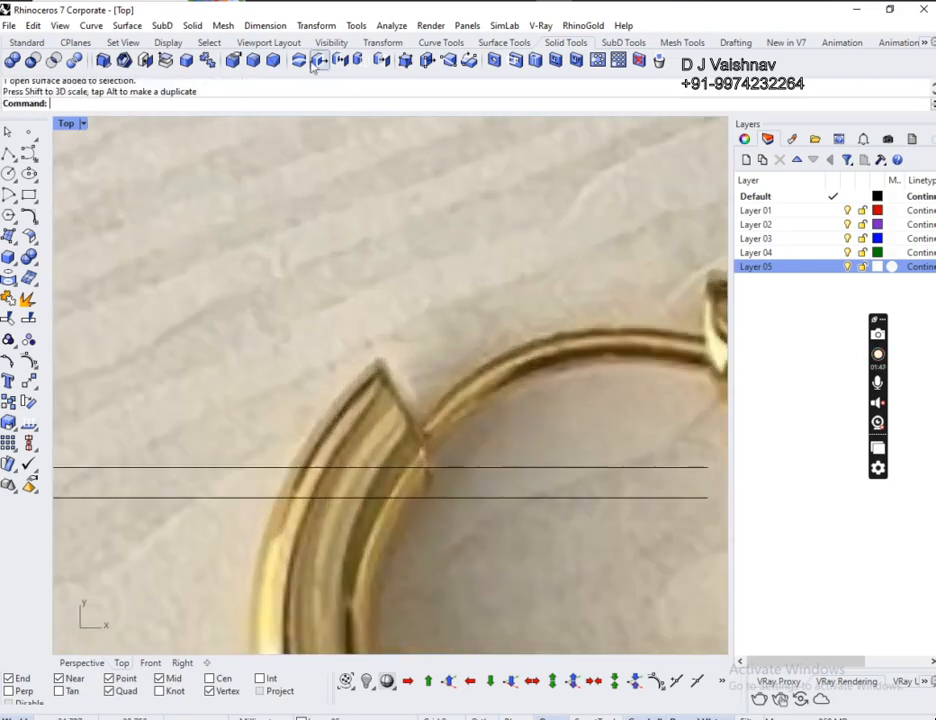
- Add a vertical linear dimension across the left hoop's thin top wire, with its dimension line over the picture left of the hoop
{"action": "left_click", "coordinate": [265, 25]}
{"action": "left_click", "coordinate": [290, 42]}
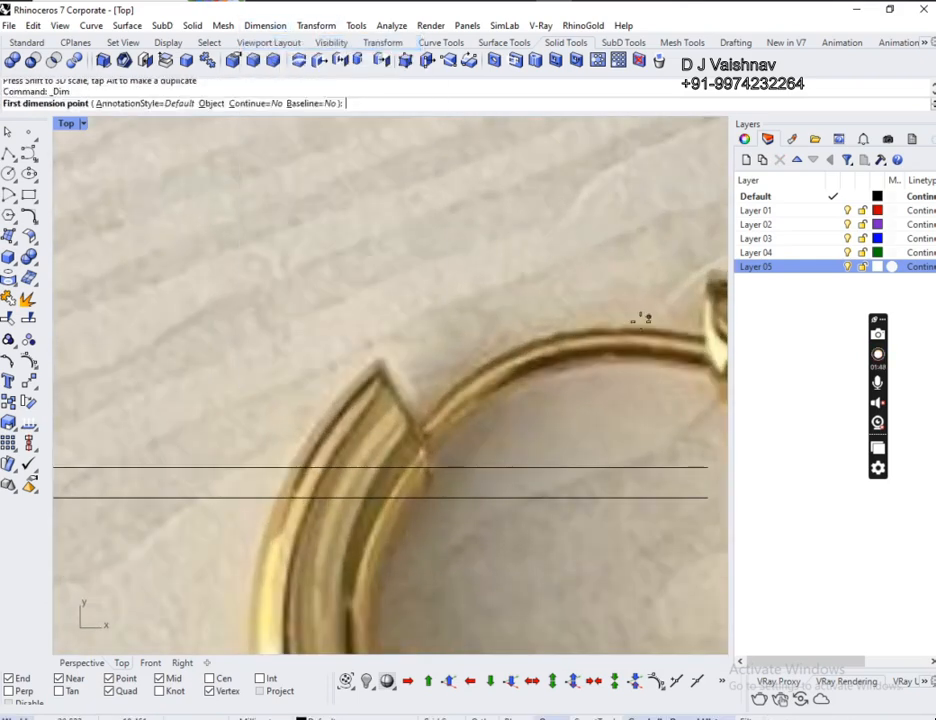
{"action": "left_click", "coordinate": [602, 324]}
{"action": "left_click", "coordinate": [603, 361]}
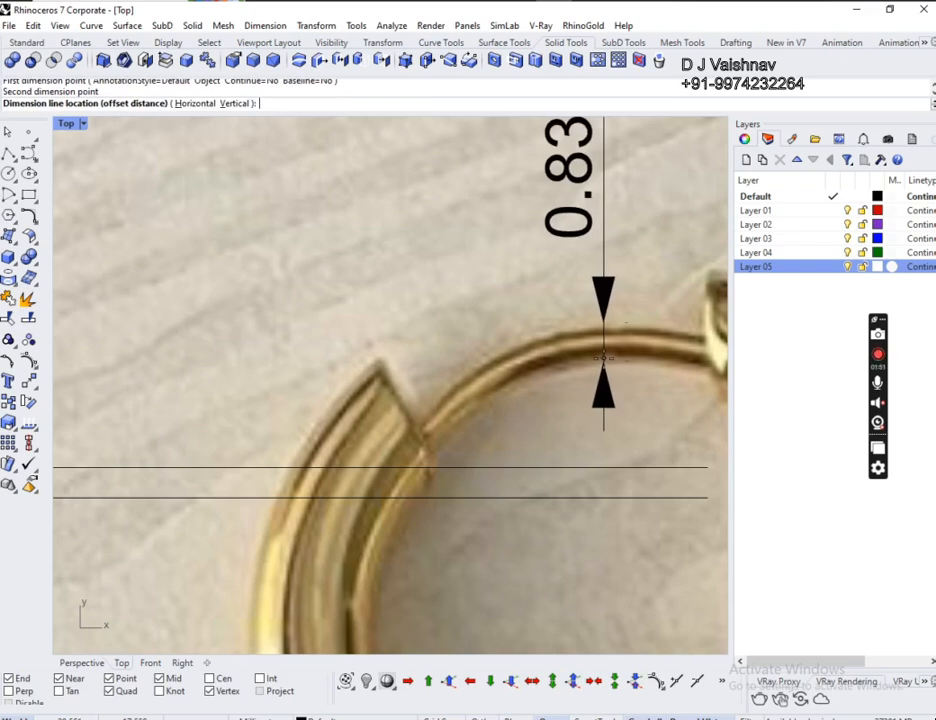
{"action": "scroll", "coordinate": [577, 464], "scroll_direction": "down", "scroll_amount": 3}
{"action": "left_click", "coordinate": [450, 341]}
{"action": "scroll", "coordinate": [585, 375], "scroll_direction": "down", "scroll_amount": 2}
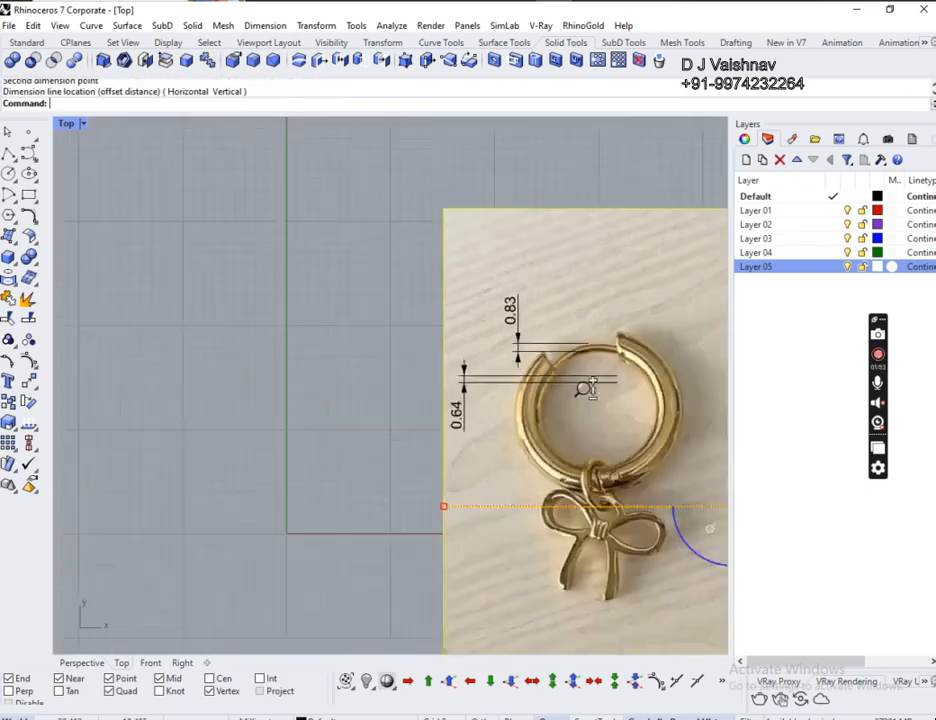
{"action": "scroll", "coordinate": [585, 350], "scroll_direction": "up", "scroll_amount": 4}
{"action": "scroll", "coordinate": [586, 351], "scroll_direction": "down", "scroll_amount": 2}
{"action": "scroll", "coordinate": [560, 412], "scroll_direction": "up", "scroll_amount": 4}
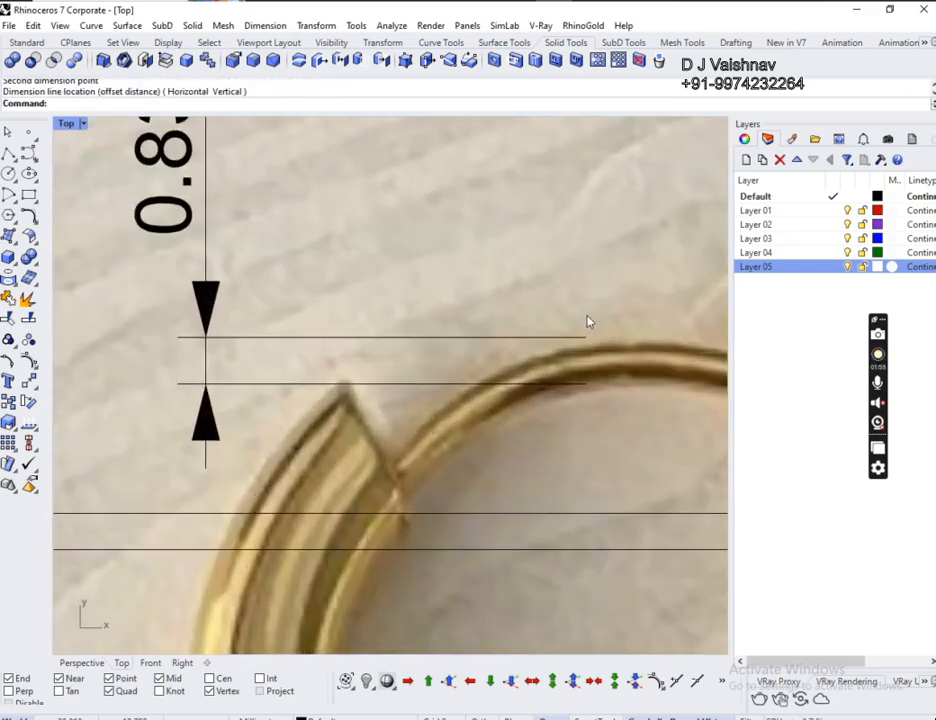
- Enlarge the reference picture uniformly in two passes, nudging it after each so the left hoop's top wire stays near the upper dimension
{"action": "scroll", "coordinate": [589, 321], "scroll_direction": "down", "scroll_amount": 2}
{"action": "scroll", "coordinate": [549, 378], "scroll_direction": "down", "scroll_amount": 2}
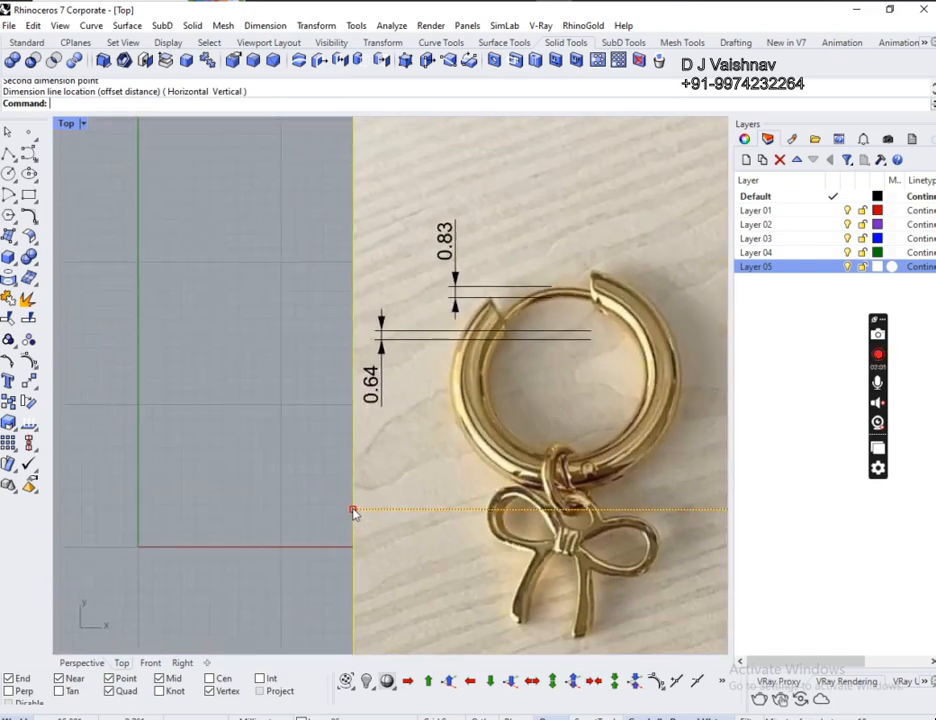
{"action": "left_click_drag", "start_coordinate": [352, 509], "coordinate": [336, 525]}
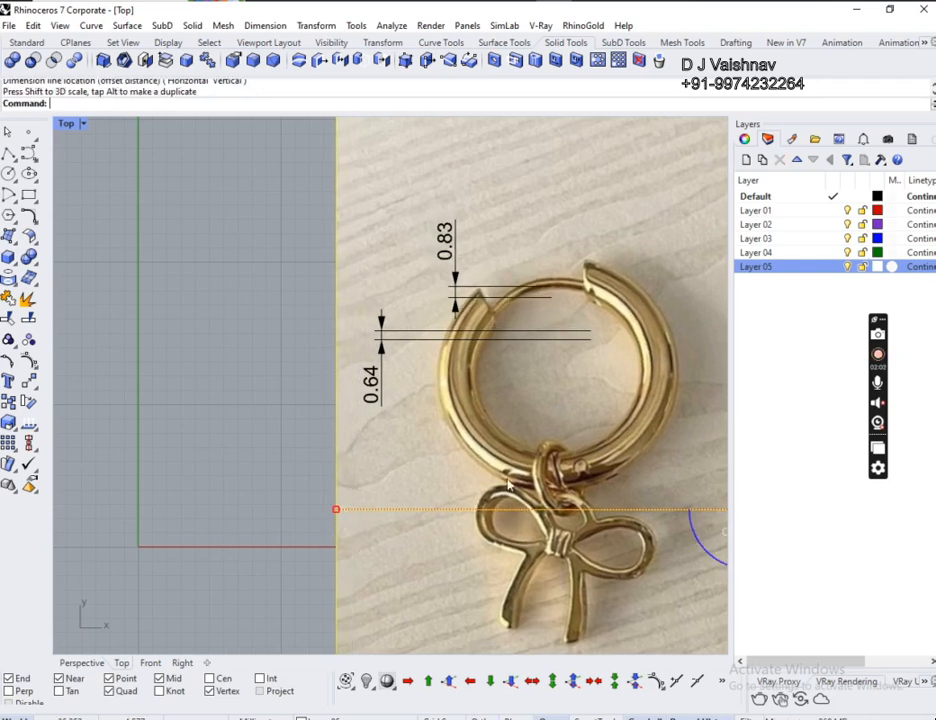
{"action": "mouse_move", "coordinate": [627, 396]}
{"action": "left_mouse_down"}
{"action": "mouse_move", "coordinate": [623, 408]}
{"action": "mouse_move", "coordinate": [605, 395]}
{"action": "mouse_move", "coordinate": [625, 405]}
{"action": "mouse_move", "coordinate": [607, 425]}
{"action": "mouse_move", "coordinate": [621, 406]}
{"action": "left_mouse_up"}
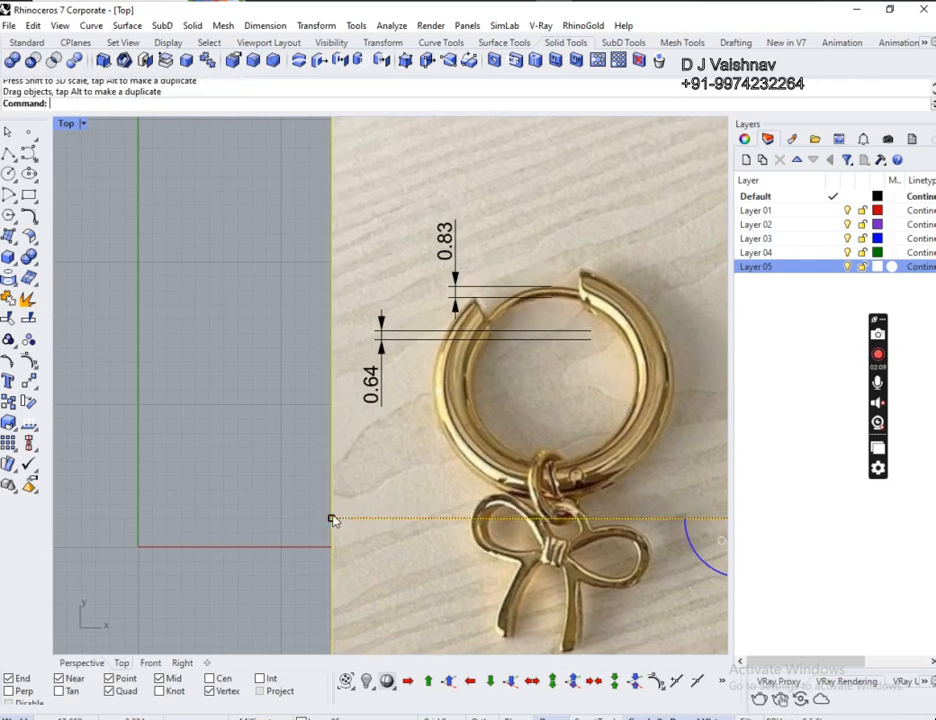
{"action": "left_click_drag", "start_coordinate": [331, 518], "coordinate": [304, 535], "text": "ctrl"}
{"action": "left_click_drag", "start_coordinate": [546, 430], "coordinate": [549, 426]}
{"action": "right_click_drag", "start_coordinate": [440, 411], "coordinate": [442, 501], "text": "ctrl"}
{"action": "right_click_drag", "start_coordinate": [650, 428], "coordinate": [678, 336]}
{"action": "right_click_drag", "start_coordinate": [503, 415], "coordinate": [506, 302], "text": "ctrl"}
{"action": "right_click_drag", "start_coordinate": [382, 388], "coordinate": [380, 434], "text": "ctrl"}
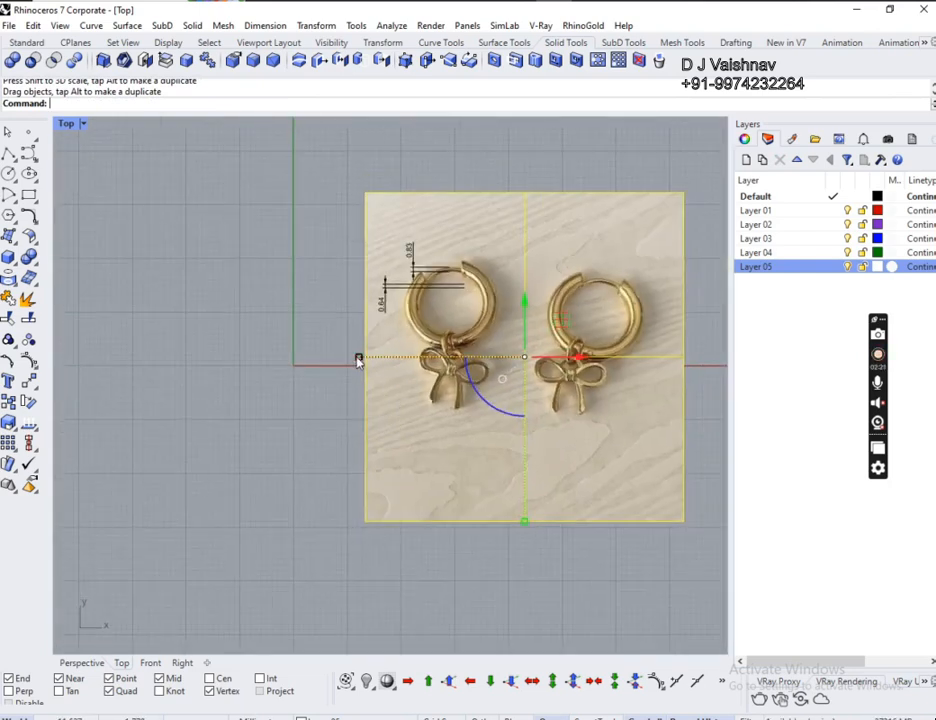
- Try enlarging the reference picture further from its left side, and undo that scaling
{"action": "left_click_drag", "start_coordinate": [358, 362], "coordinate": [324, 357]}
{"action": "key", "text": "ctrl+z"}
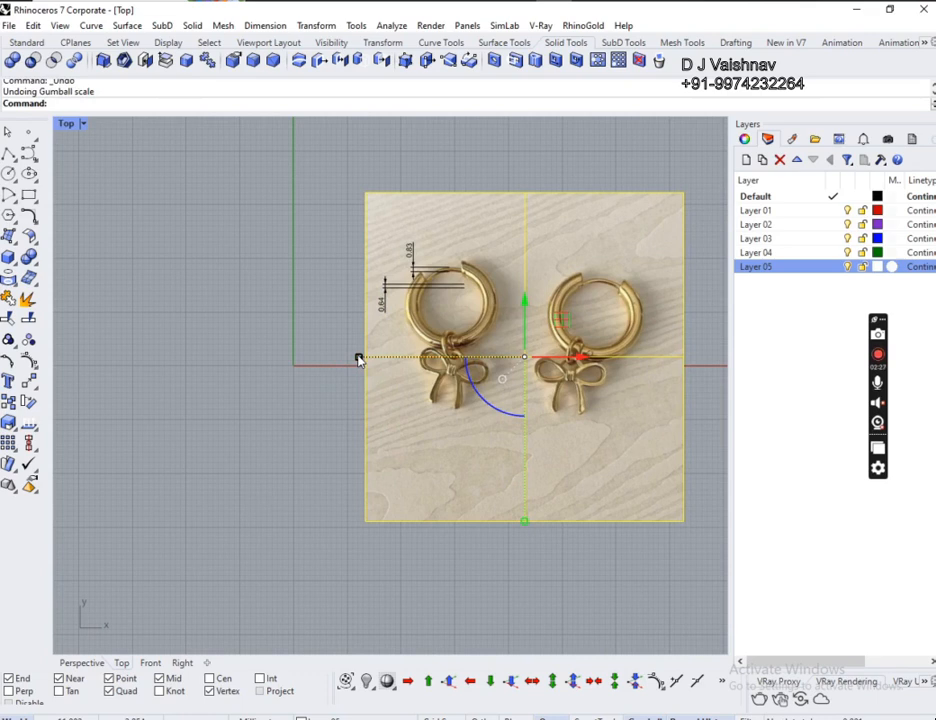
{"action": "scroll", "coordinate": [415, 276], "scroll_direction": "down", "scroll_amount": 3}
{"action": "scroll", "coordinate": [415, 276], "scroll_direction": "up", "scroll_amount": 6}
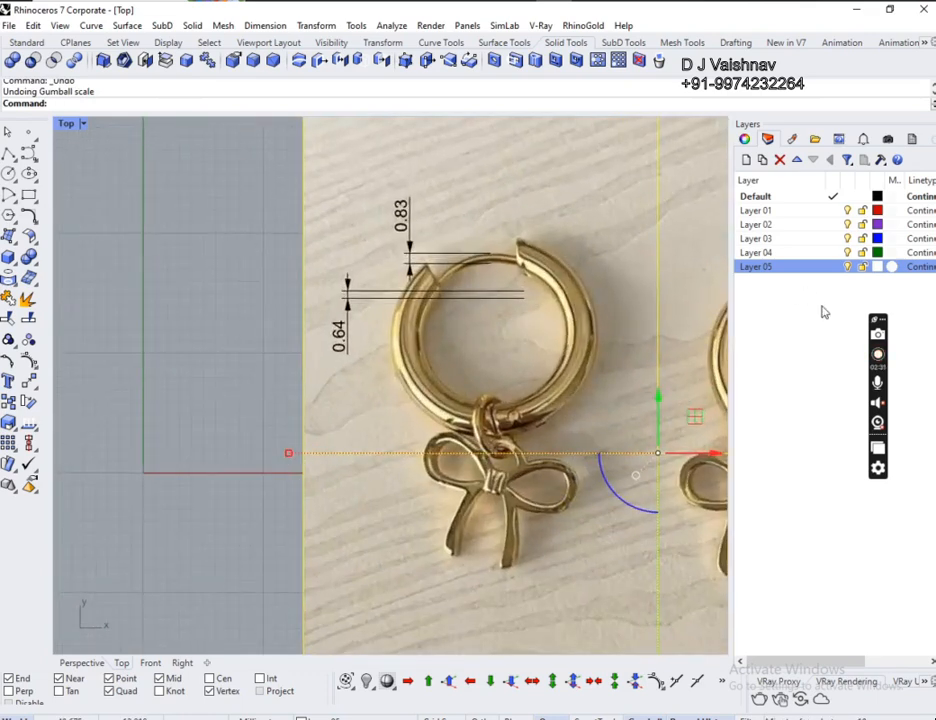
- Lock Layer 05 and move the two linear dimensions onto Layer 04
{"action": "left_click", "coordinate": [862, 268]}
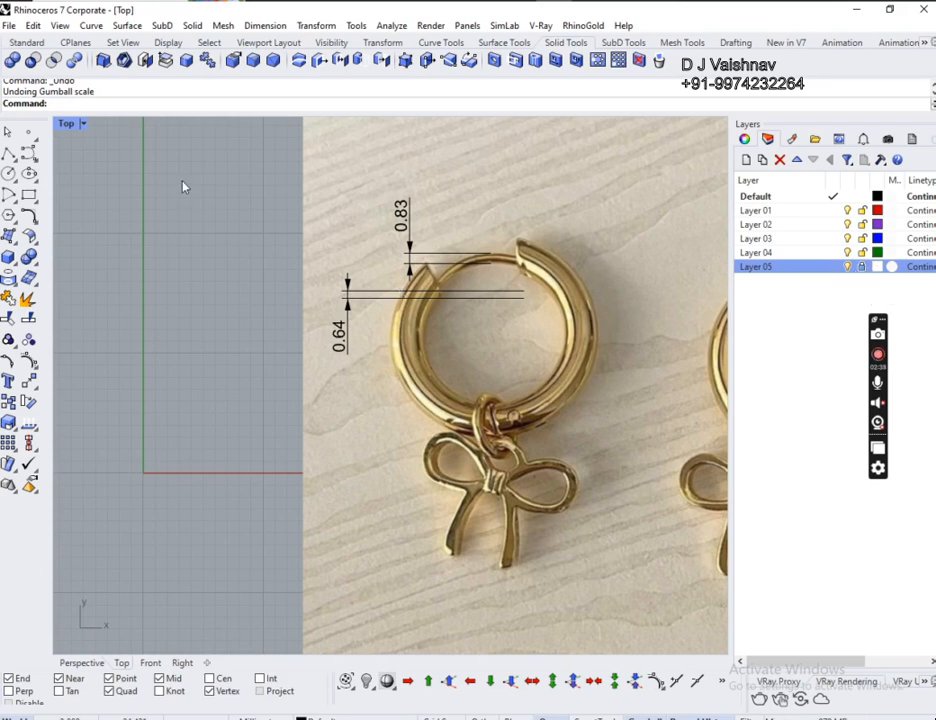
{"action": "left_click_drag", "start_coordinate": [184, 165], "coordinate": [673, 418]}
{"action": "right_click", "coordinate": [760, 253]}
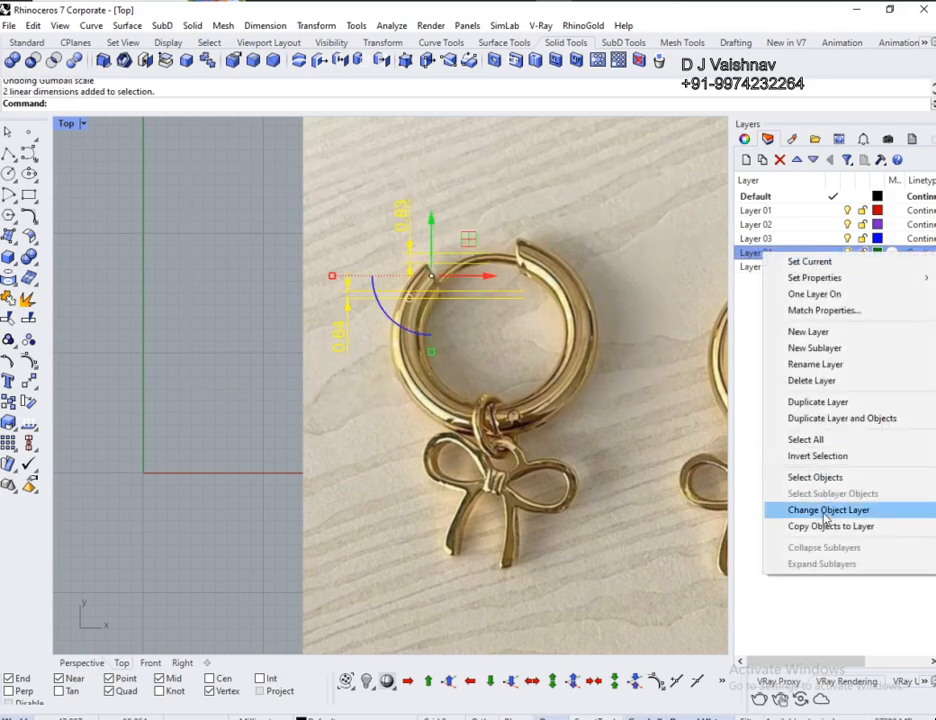
{"action": "left_click", "coordinate": [826, 518]}
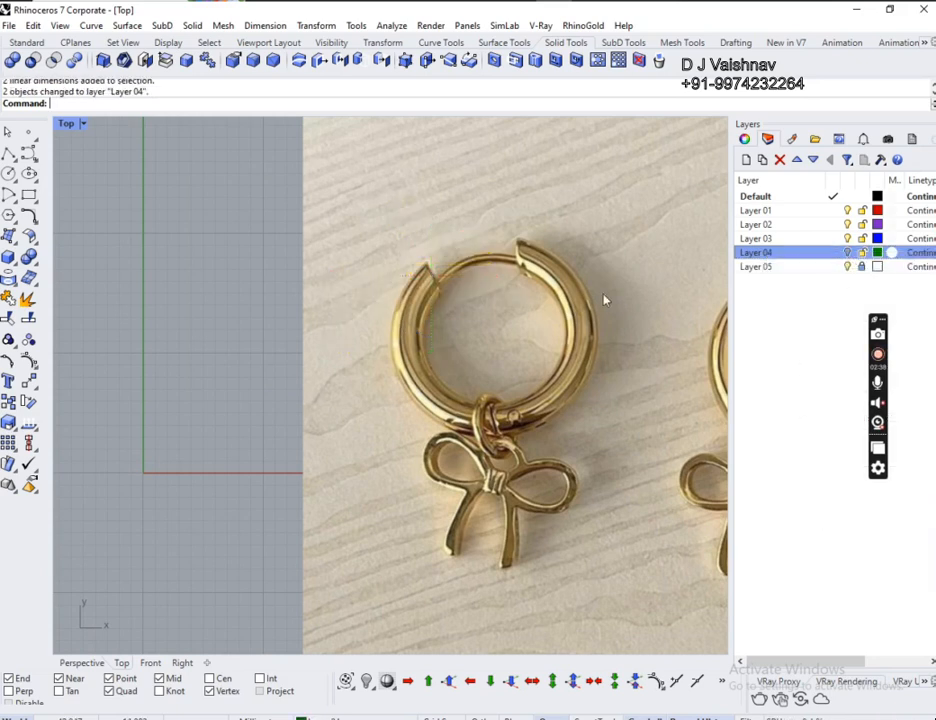
- Unlock Layer 05, move the reference picture so the left hoop is centred on the origin, and lock the layer again
{"action": "right_click_drag", "start_coordinate": [466, 277], "coordinate": [508, 305], "text": "ctrl"}
{"action": "right_click_drag", "start_coordinate": [530, 257], "coordinate": [556, 223], "text": "ctrl"}
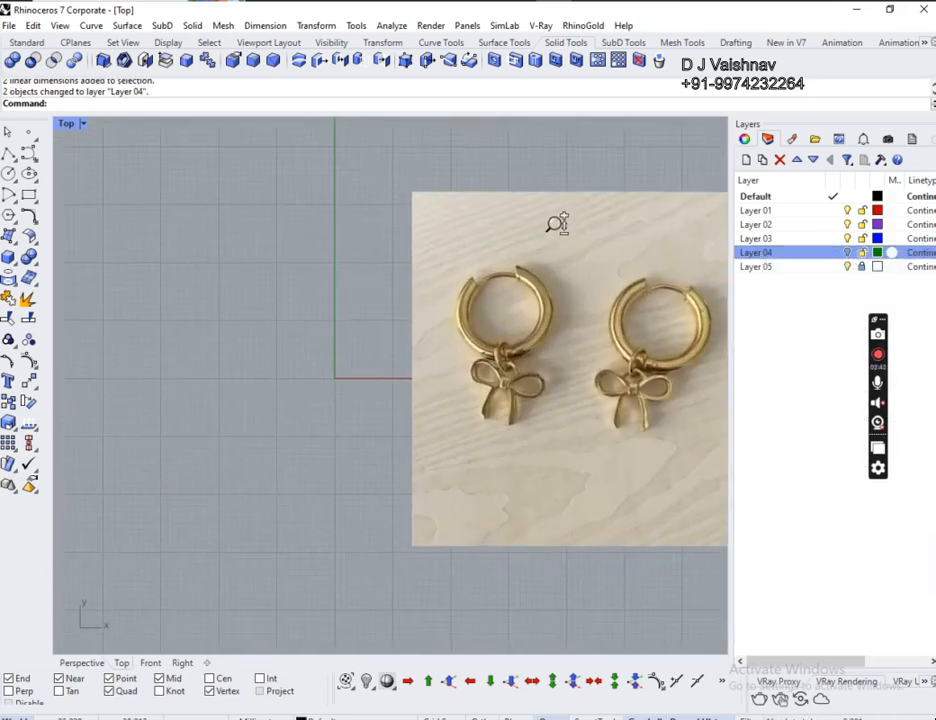
{"action": "left_click", "coordinate": [860, 268]}
{"action": "left_click", "coordinate": [595, 320]}
{"action": "left_click_drag", "start_coordinate": [622, 330], "coordinate": [451, 395]}
{"action": "left_click", "coordinate": [862, 267]}
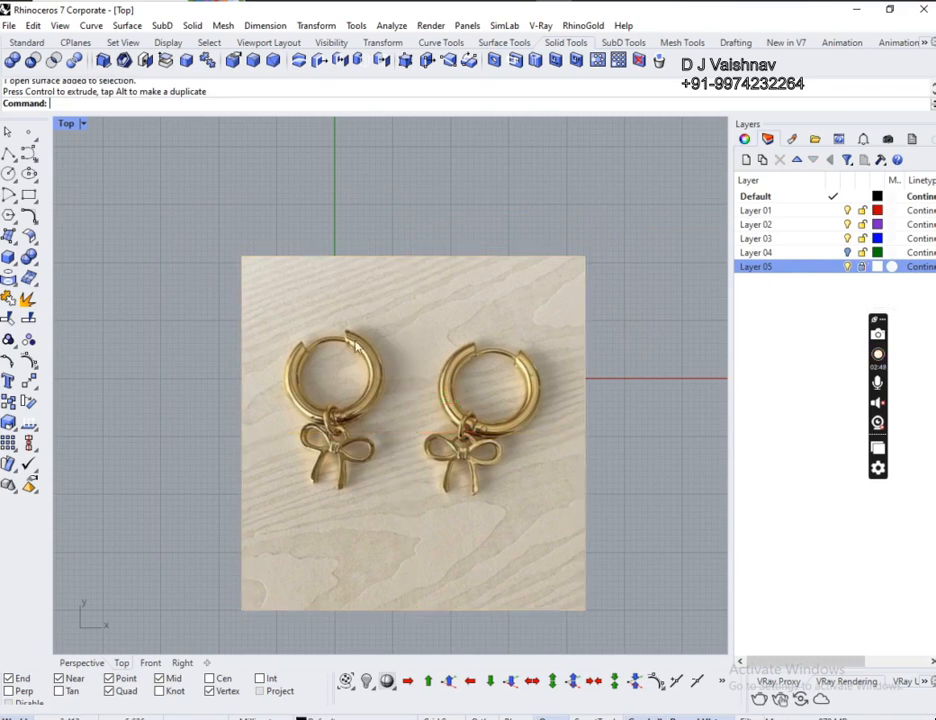
- Draw a circle centred in the left hoop, running along the middle of the ring's thickness
{"action": "scroll", "coordinate": [349, 424], "scroll_direction": "up", "scroll_amount": 6}
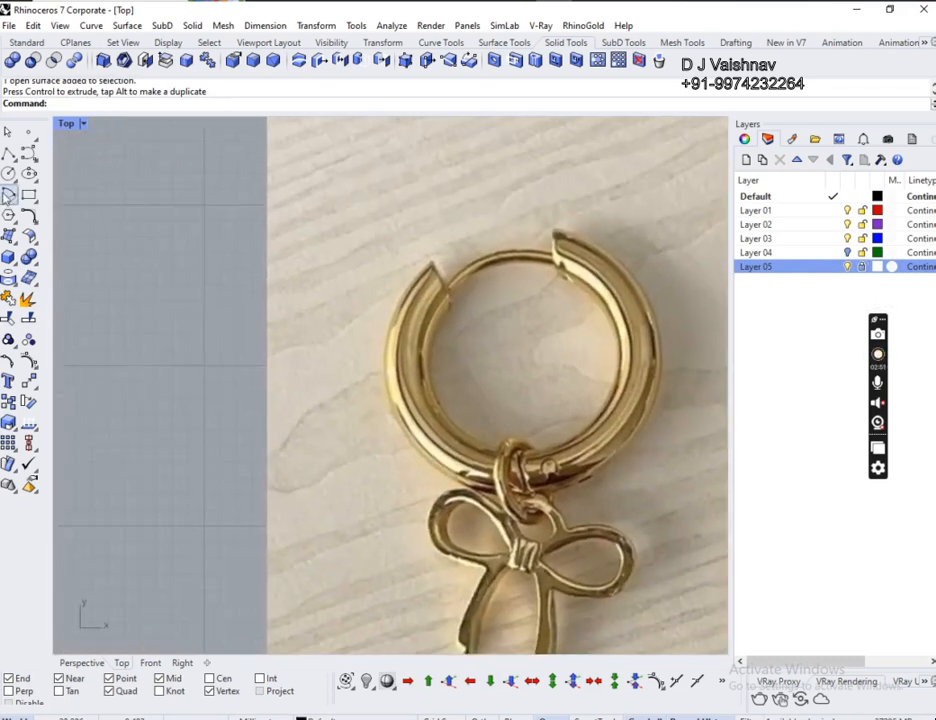
{"action": "left_click", "coordinate": [8, 195]}
{"action": "left_click", "coordinate": [522, 359]}
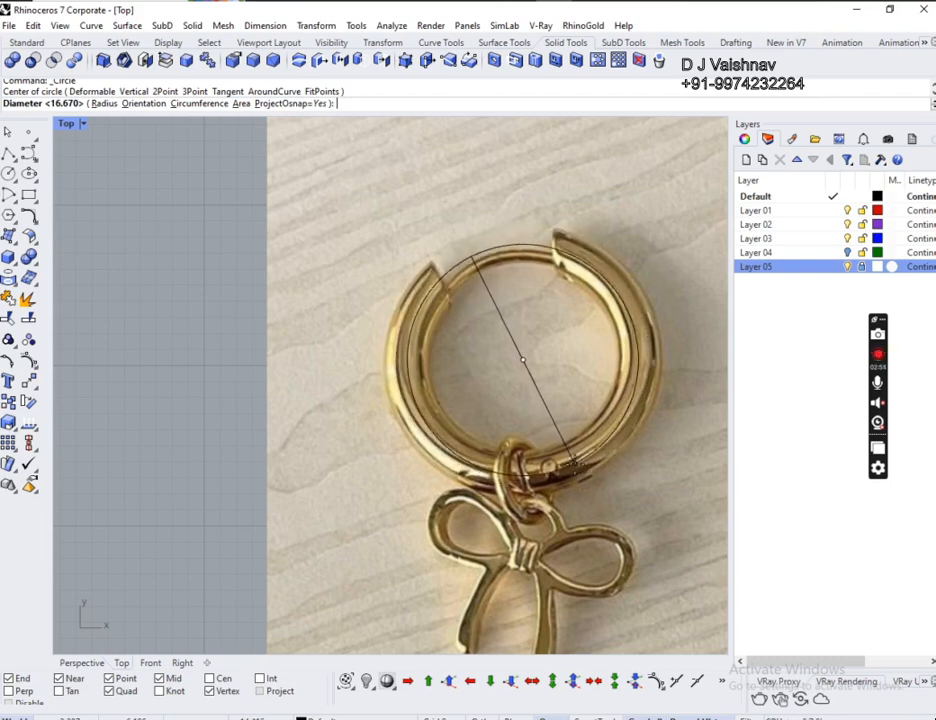
{"action": "left_click", "coordinate": [574, 458]}
{"action": "scroll", "coordinate": [510, 356], "scroll_direction": "up", "scroll_amount": 3}
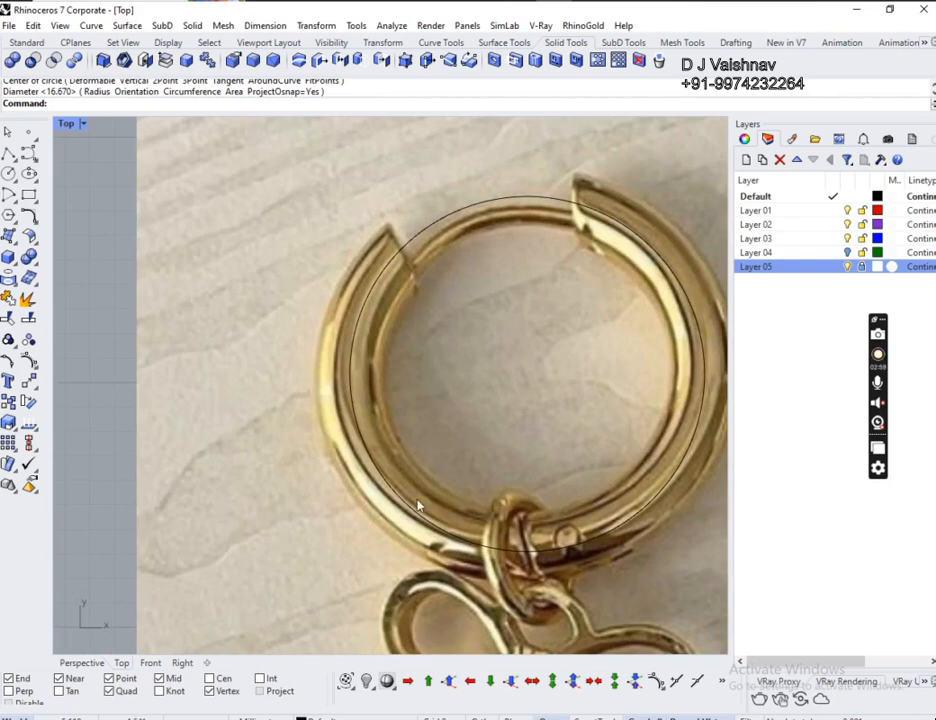
{"action": "scroll", "coordinate": [404, 331], "scroll_direction": "up", "scroll_amount": 1}
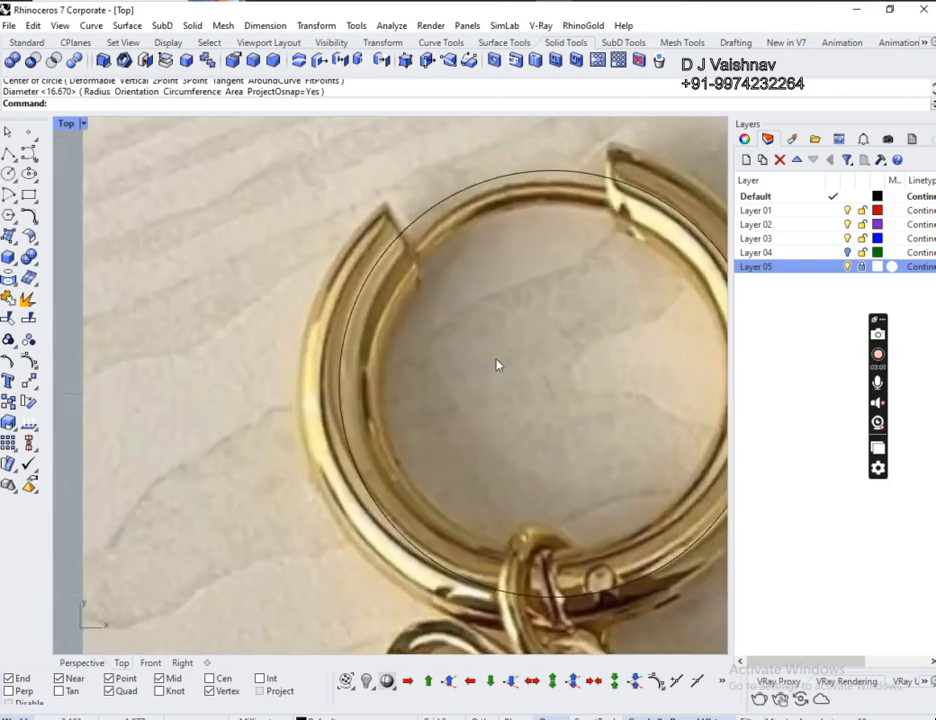
- Enable the centre snap and draw a line from the circle's centre through the hoop's left opening edge to beyond the ring
{"action": "scroll", "coordinate": [424, 378], "scroll_direction": "down", "scroll_amount": 2}
{"action": "scroll", "coordinate": [357, 309], "scroll_direction": "up", "scroll_amount": 3}
{"action": "scroll", "coordinate": [390, 373], "scroll_direction": "down", "scroll_amount": 4}
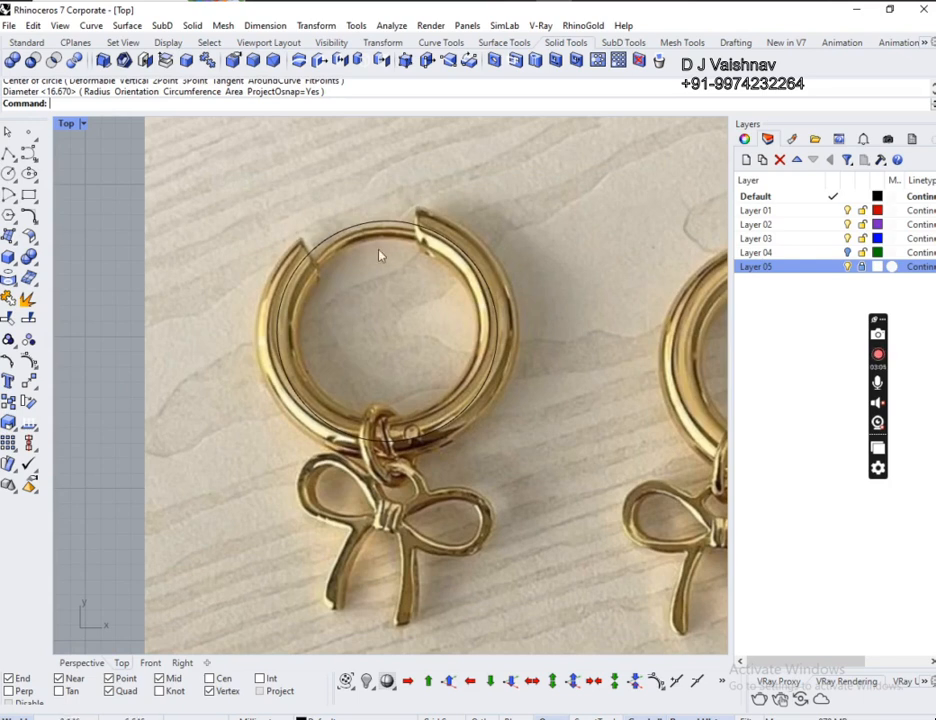
{"action": "left_click", "coordinate": [29, 152]}
{"action": "left_click", "coordinate": [30, 180]}
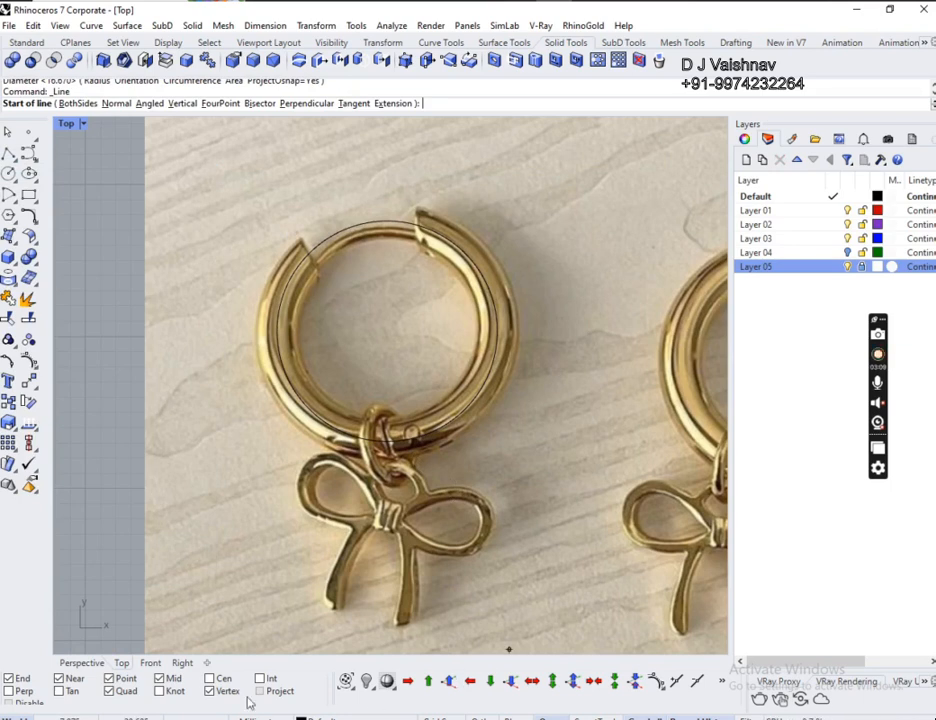
{"action": "left_click", "coordinate": [210, 678]}
{"action": "left_click", "coordinate": [361, 444]}
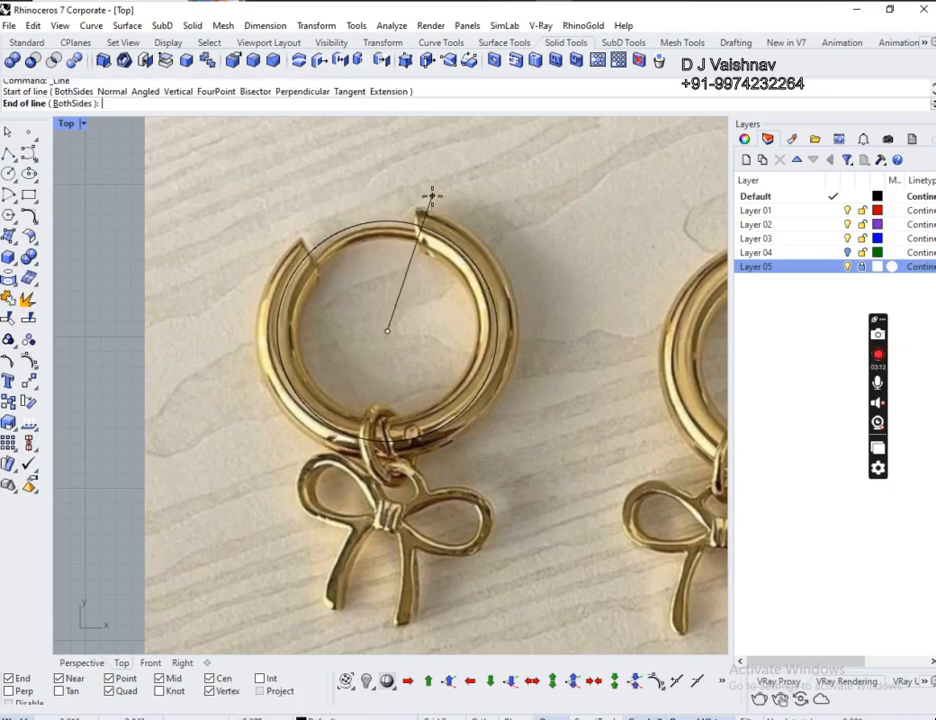
{"action": "left_click", "coordinate": [229, 171]}
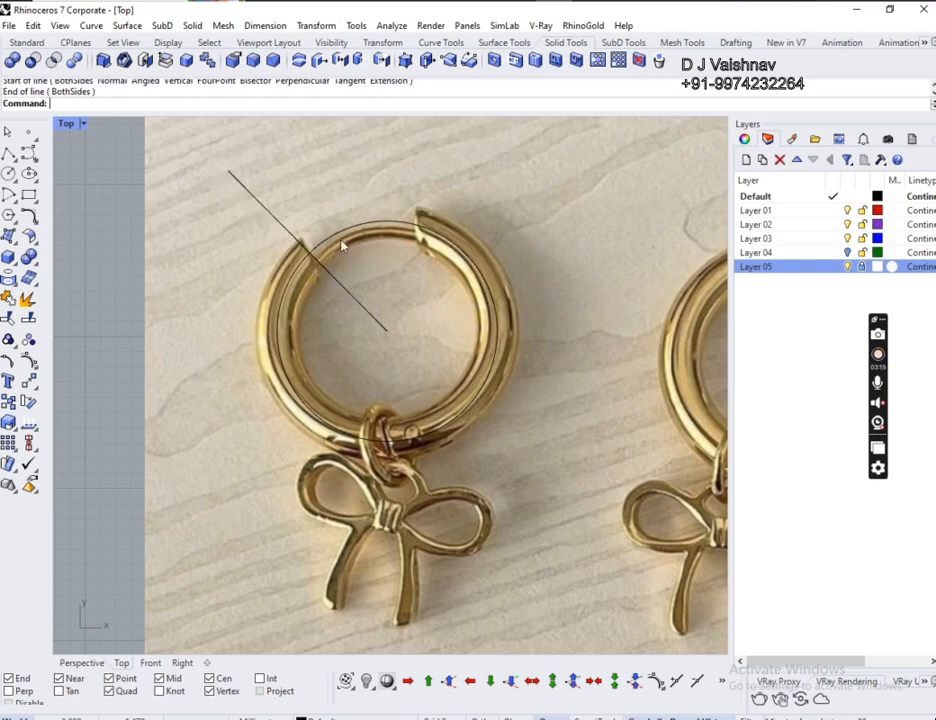
- Draw a second line from the circle's centre through the hoop's right opening edge to beyond the ring
{"action": "right_click", "coordinate": [378, 303]}
{"action": "left_click", "coordinate": [389, 332]}
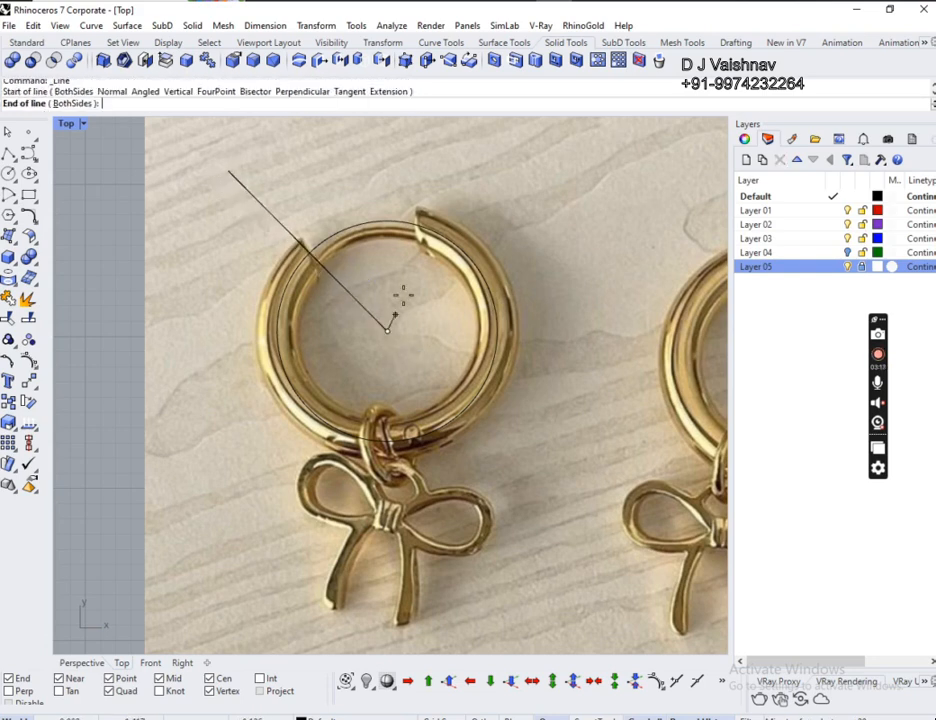
{"action": "left_click", "coordinate": [445, 148]}
{"action": "scroll", "coordinate": [413, 213], "scroll_direction": "down", "scroll_amount": 5}
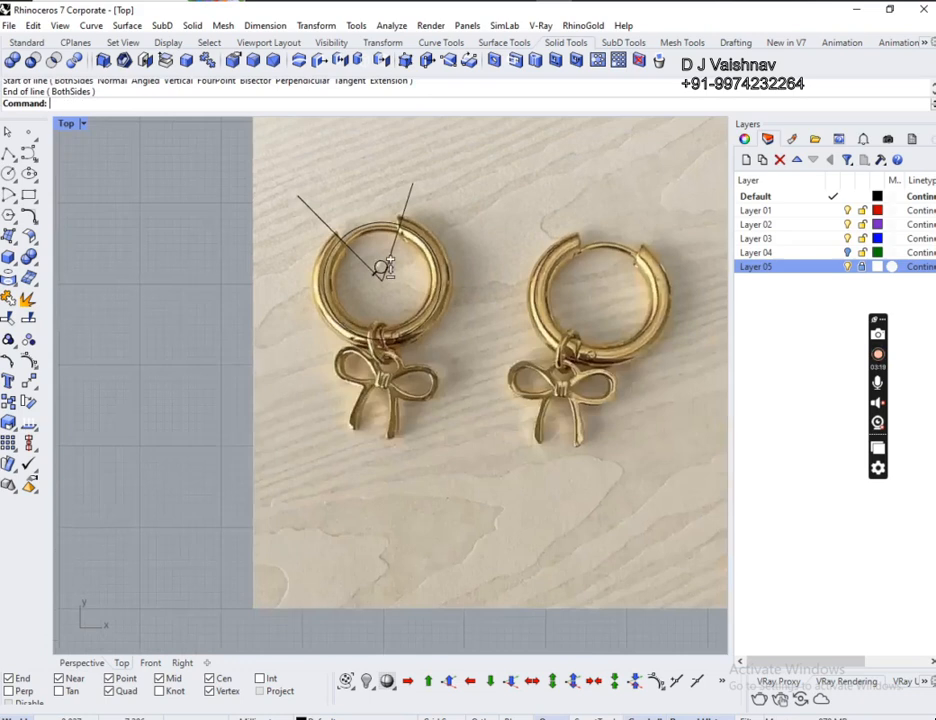
{"action": "scroll", "coordinate": [413, 213], "scroll_direction": "up", "scroll_amount": 6}
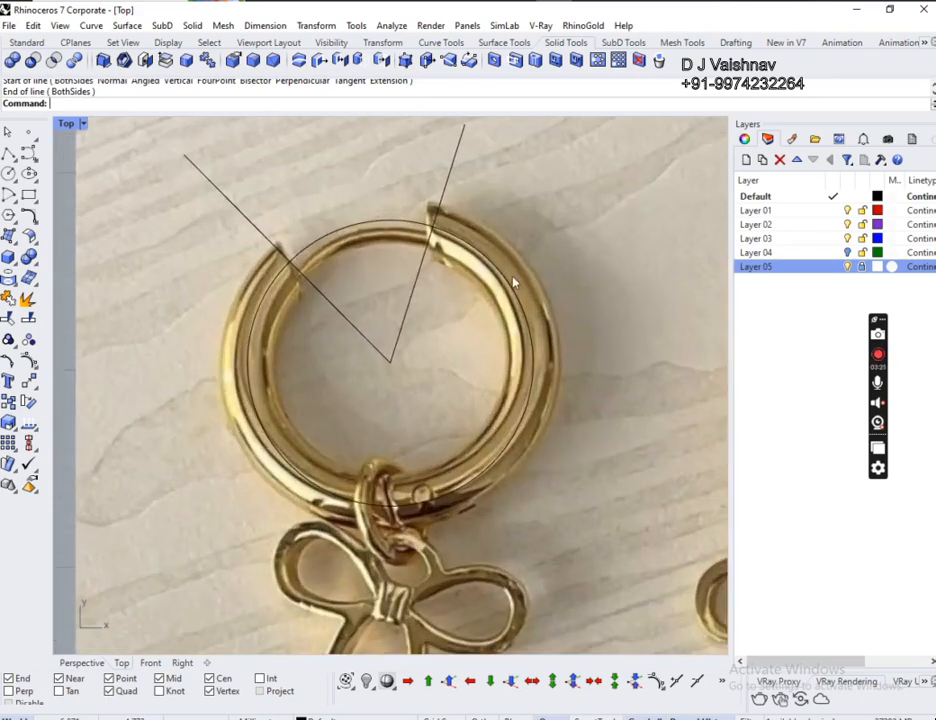
- Try to split the circle and both radial lines by selecting all three as objects to split
{"action": "left_click", "coordinate": [27, 299]}
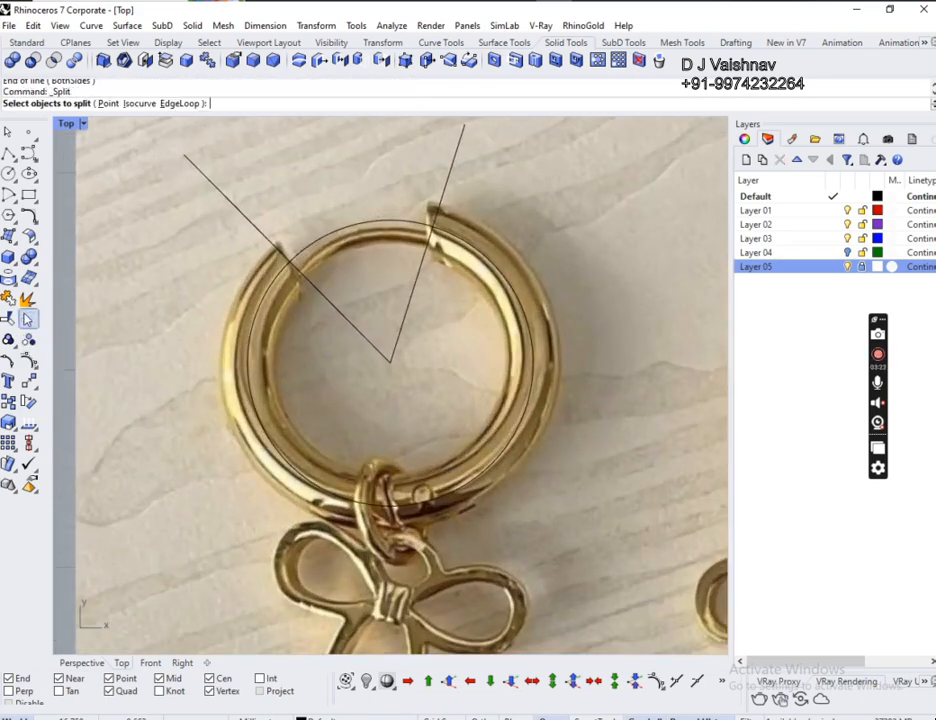
{"action": "left_click", "coordinate": [349, 226]}
{"action": "left_click", "coordinate": [190, 162]}
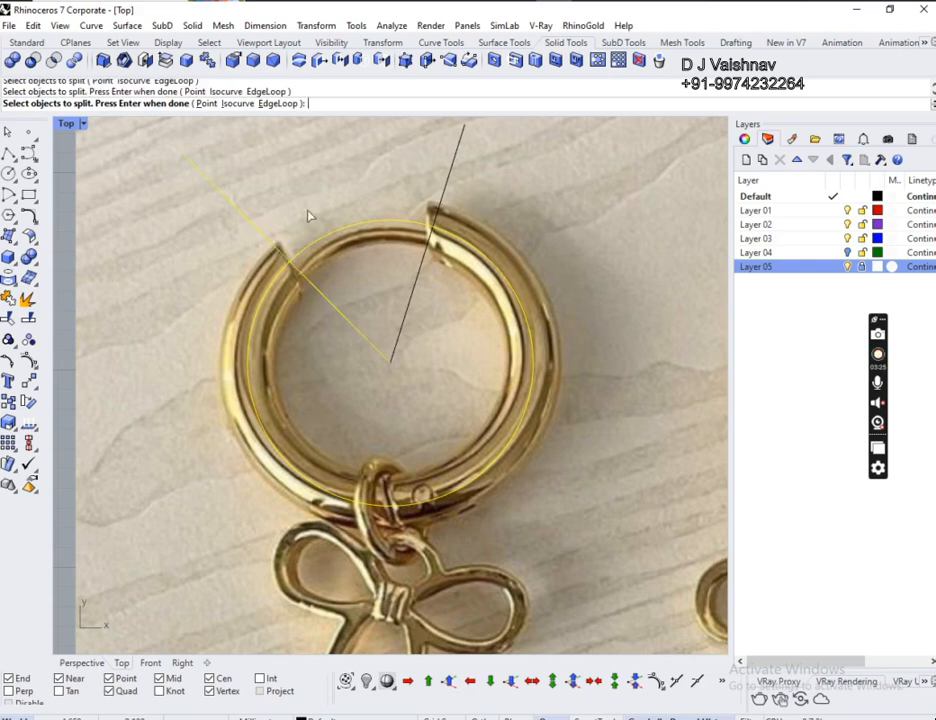
{"action": "left_click", "coordinate": [451, 173]}
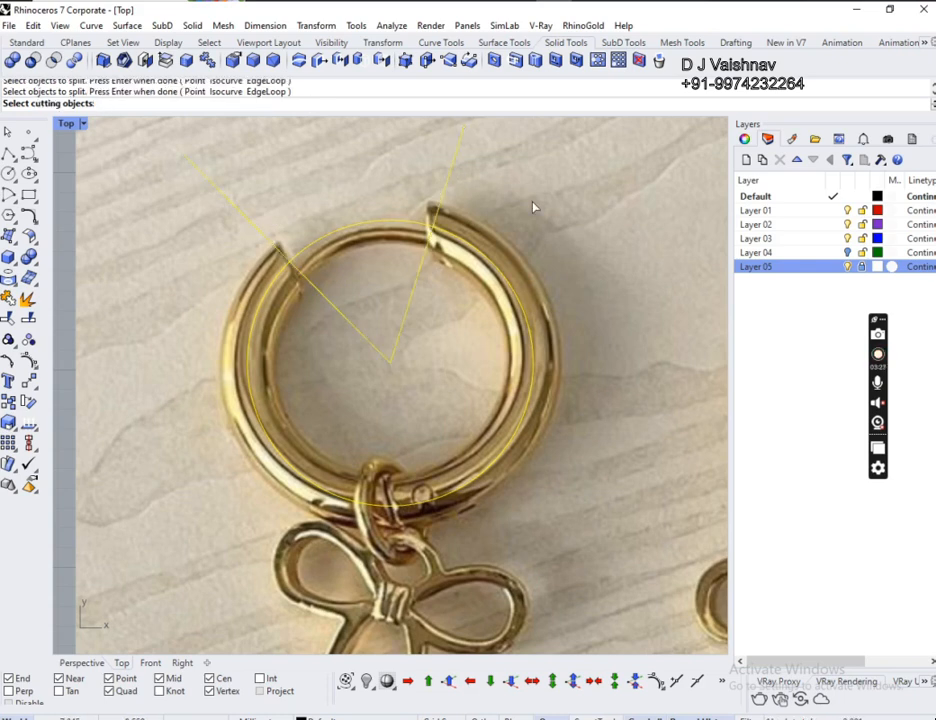
{"action": "key", "text": "Return"}
{"action": "left_click", "coordinate": [444, 235]}
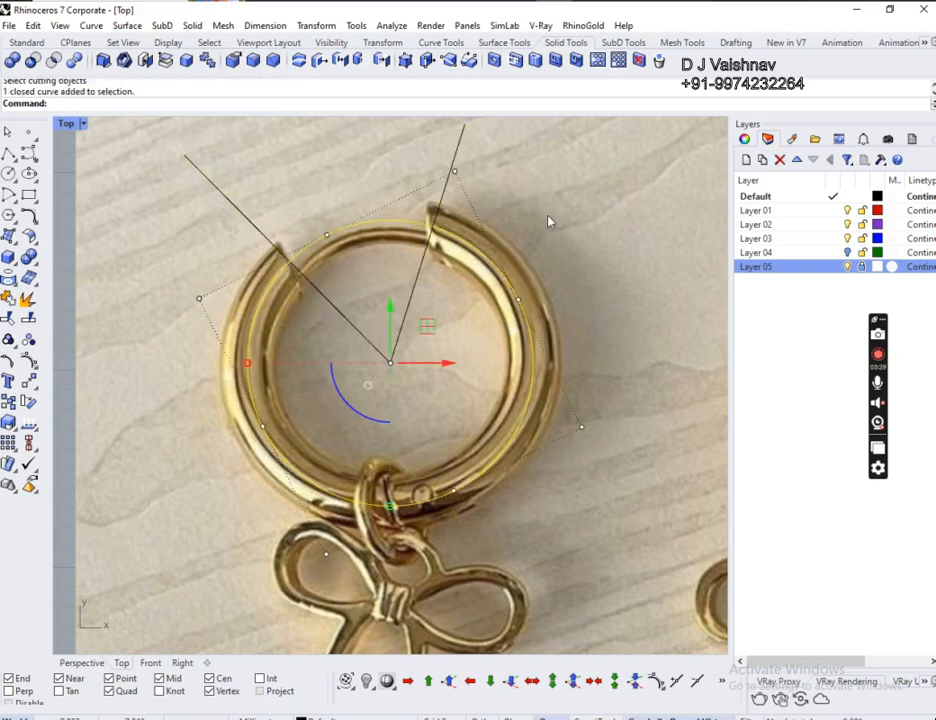
{"action": "key", "text": "Escape"}
{"action": "scroll", "coordinate": [420, 334], "scroll_direction": "down", "scroll_amount": 5}
{"action": "scroll", "coordinate": [430, 332], "scroll_direction": "up", "scroll_amount": 6}
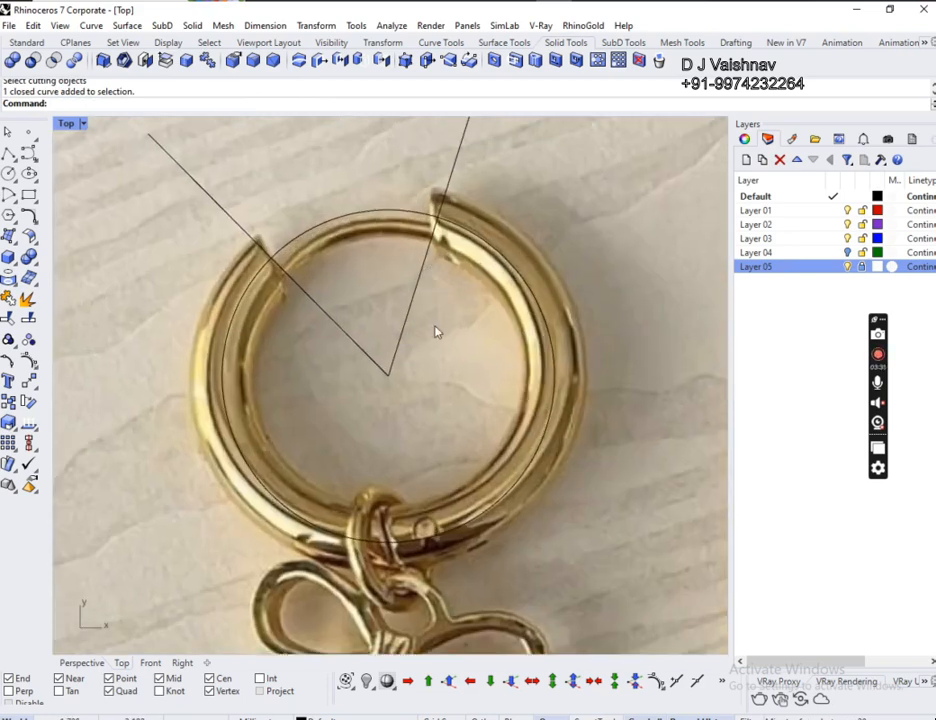
- Hide reference layer Layer 05 and split the hoop's circle using both radial lines as cutting objects
{"action": "left_click", "coordinate": [847, 266]}
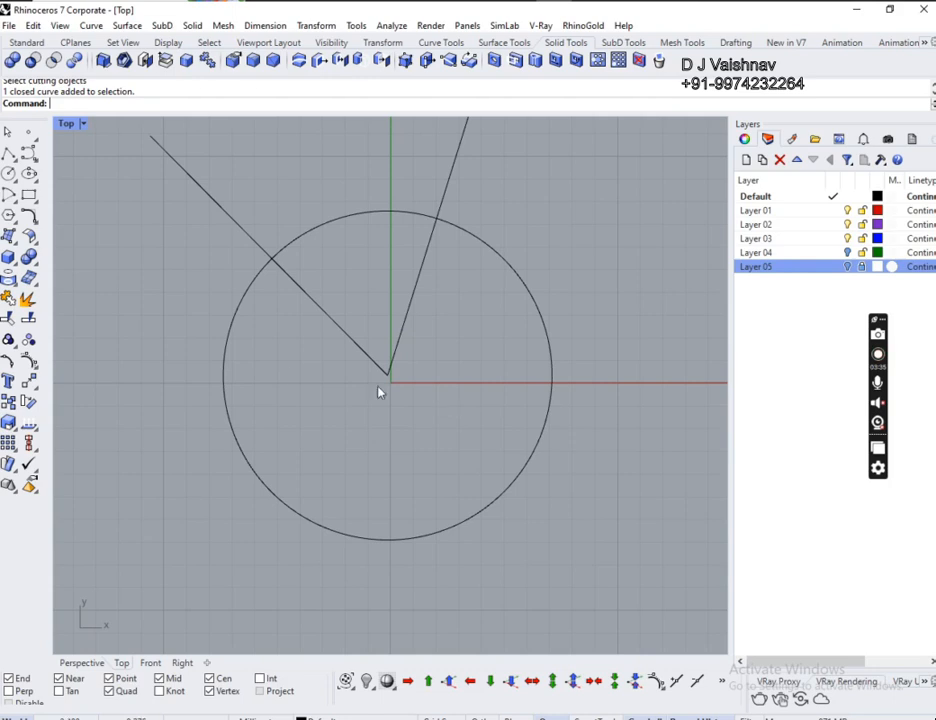
{"action": "left_click", "coordinate": [31, 318]}
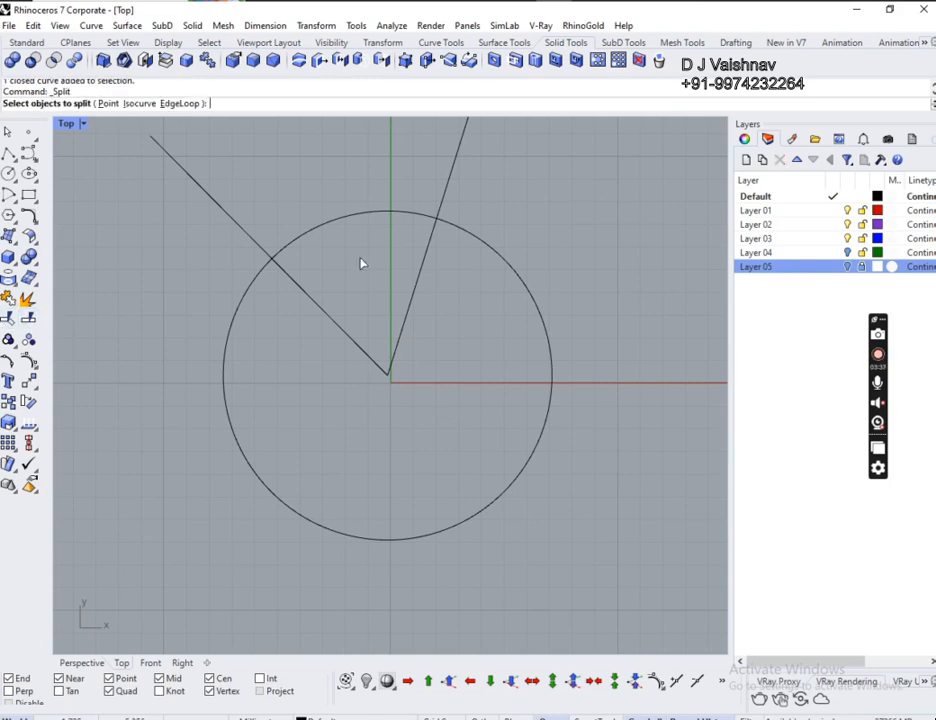
{"action": "left_click", "coordinate": [382, 210]}
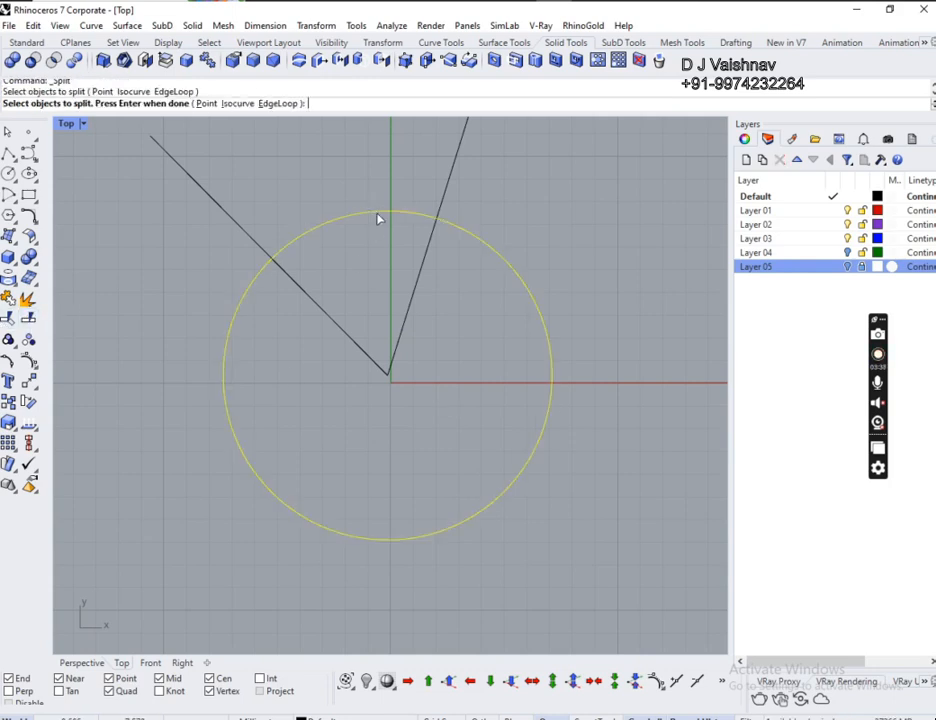
{"action": "key", "text": "Return"}
{"action": "left_click", "coordinate": [240, 223]}
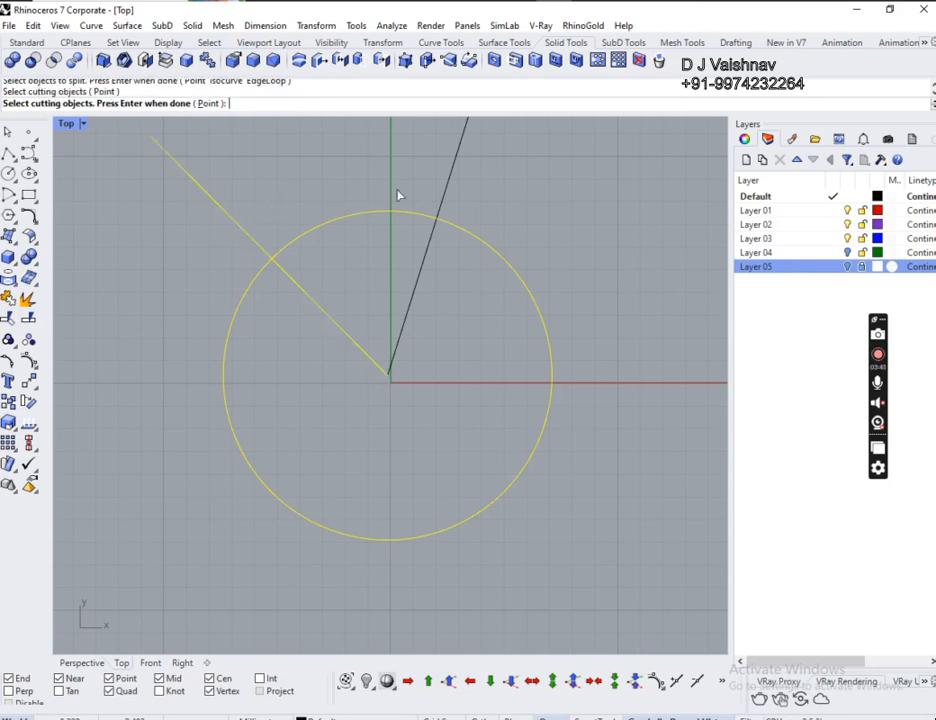
{"action": "left_click", "coordinate": [450, 182]}
{"action": "key", "text": "Return"}
- Examine the short opening arc and the long hoop arc against the reference picture on Layer 05
{"action": "left_click", "coordinate": [386, 214]}
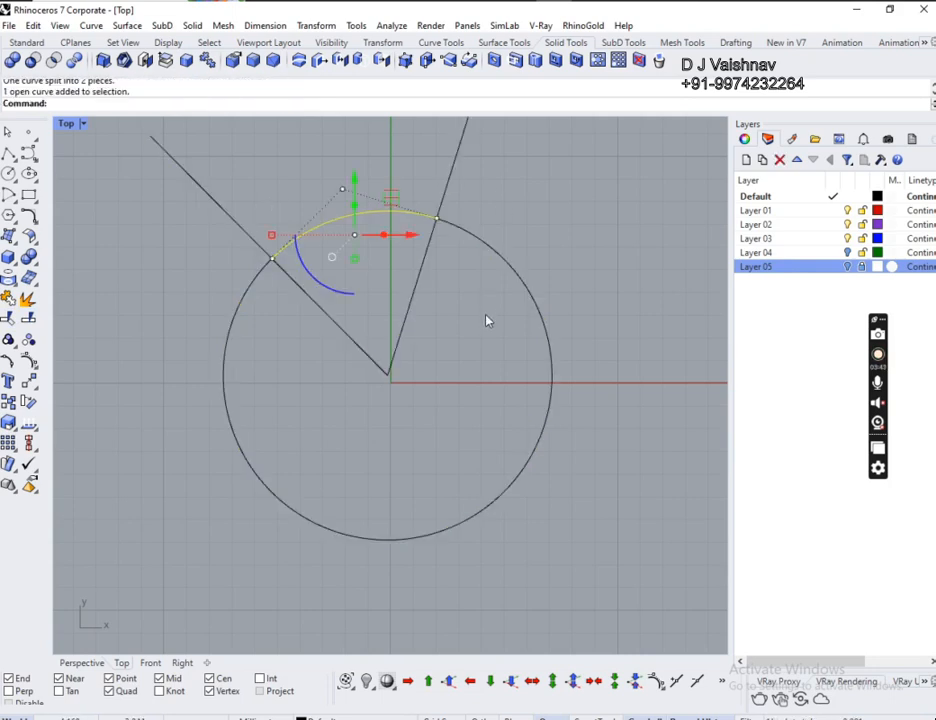
{"action": "key", "text": "Delete"}
{"action": "scroll", "coordinate": [430, 309], "scroll_direction": "down", "scroll_amount": 3}
{"action": "scroll", "coordinate": [443, 292], "scroll_direction": "up", "scroll_amount": 2}
{"action": "right_click_drag", "start_coordinate": [443, 292], "coordinate": [511, 348]}
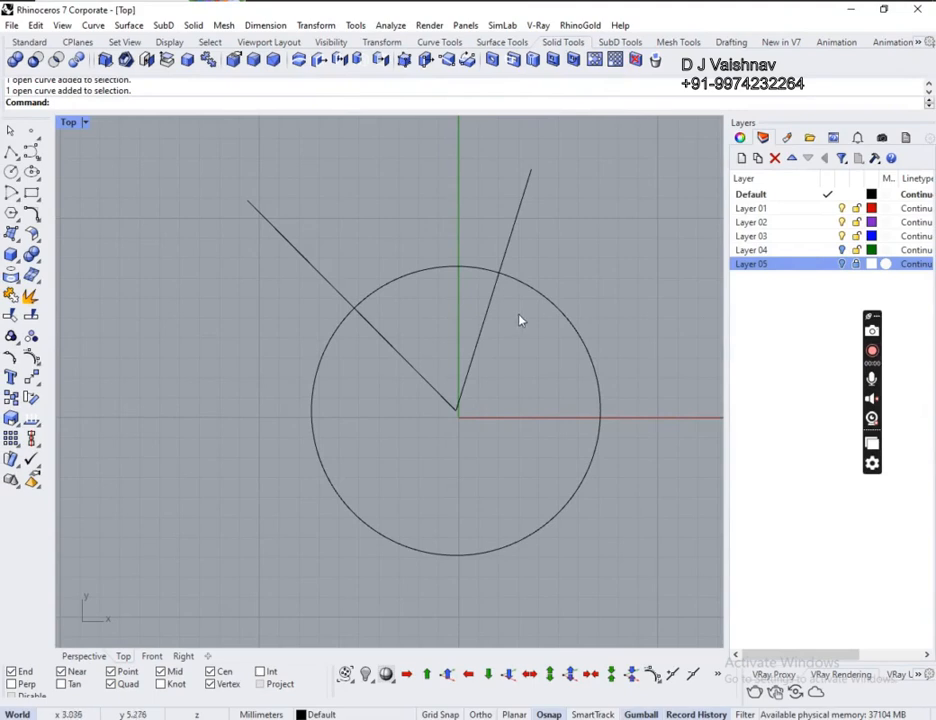
{"action": "left_click", "coordinate": [453, 272]}
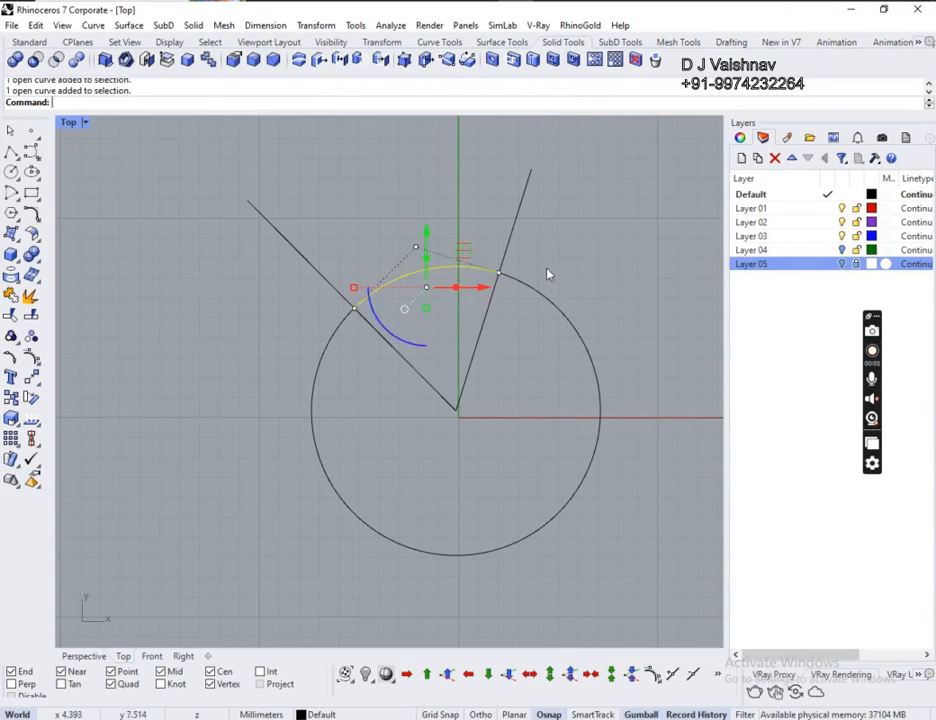
{"action": "left_click", "coordinate": [549, 273]}
{"action": "left_click", "coordinate": [843, 264]}
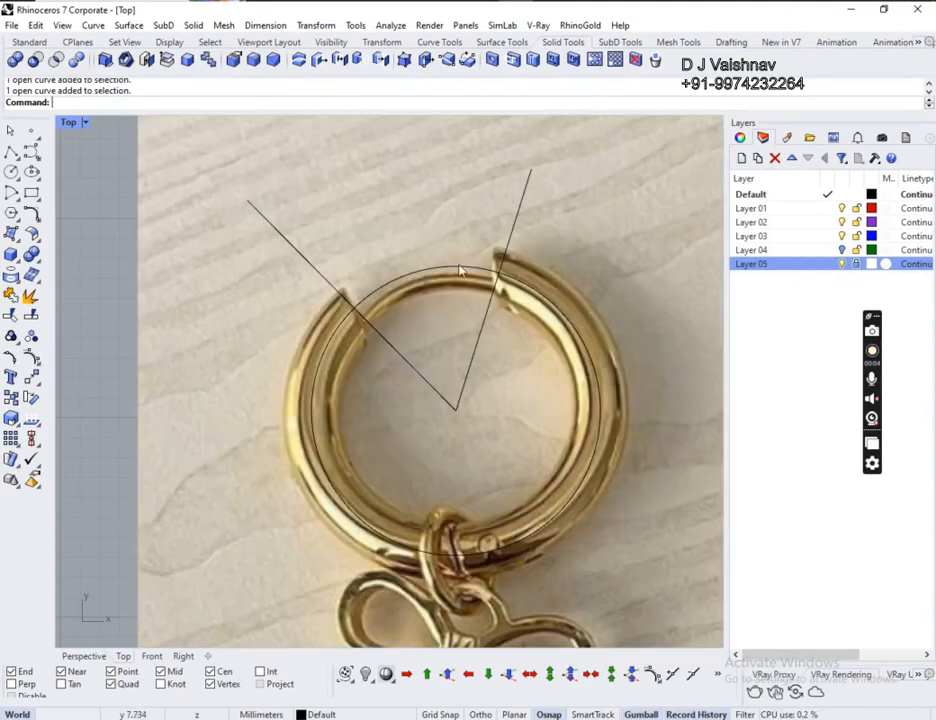
{"action": "scroll", "coordinate": [449, 326], "scroll_direction": "up", "scroll_amount": 3}
{"action": "scroll", "coordinate": [441, 303], "scroll_direction": "down", "scroll_amount": 3}
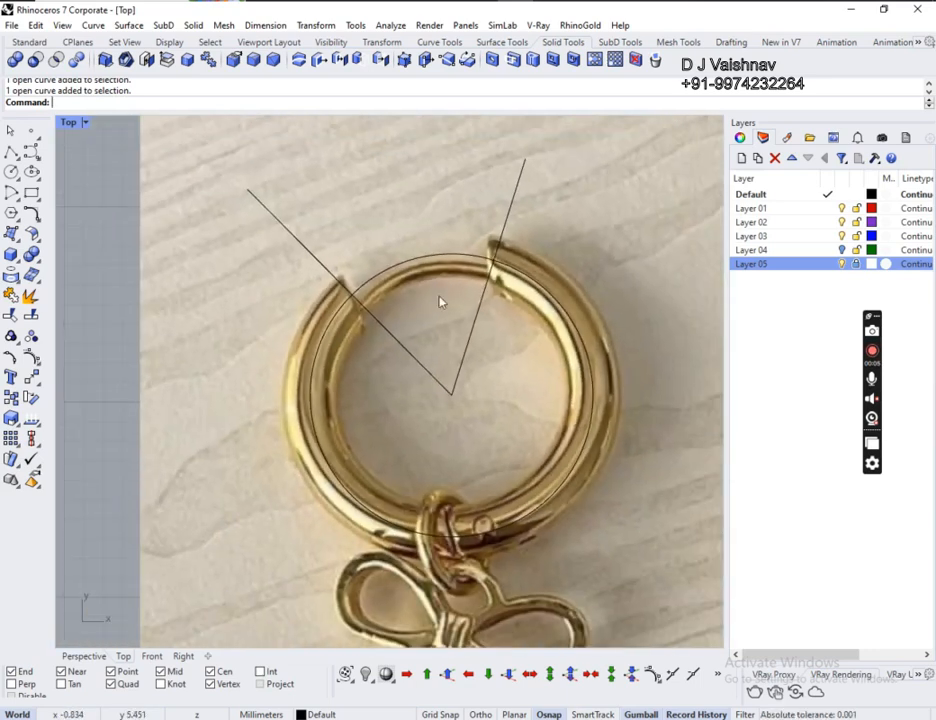
{"action": "left_click", "coordinate": [526, 279]}
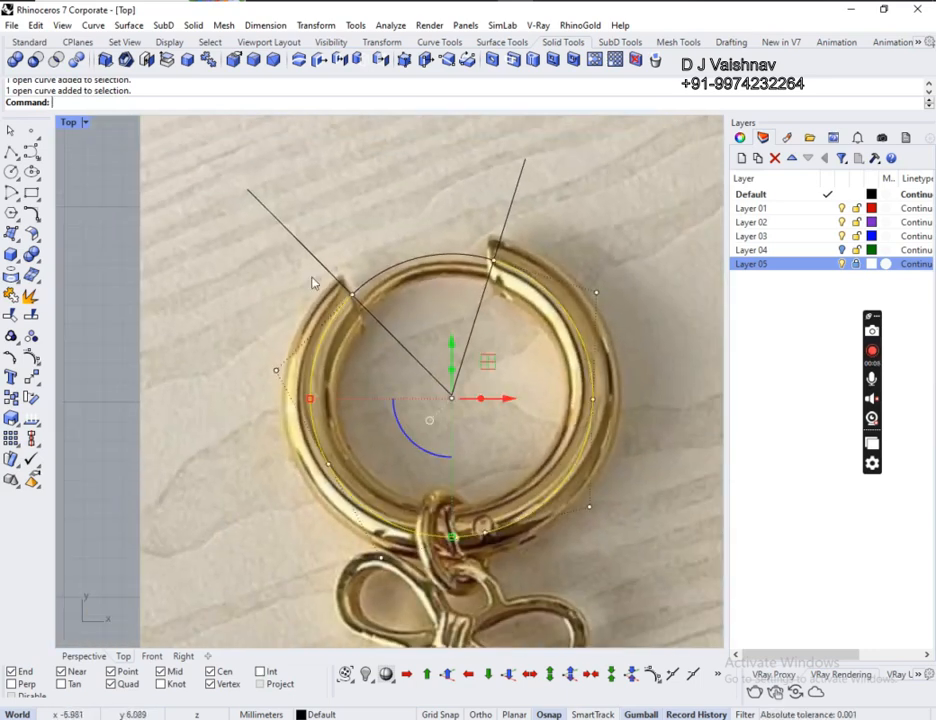
{"action": "left_click", "coordinate": [340, 217]}
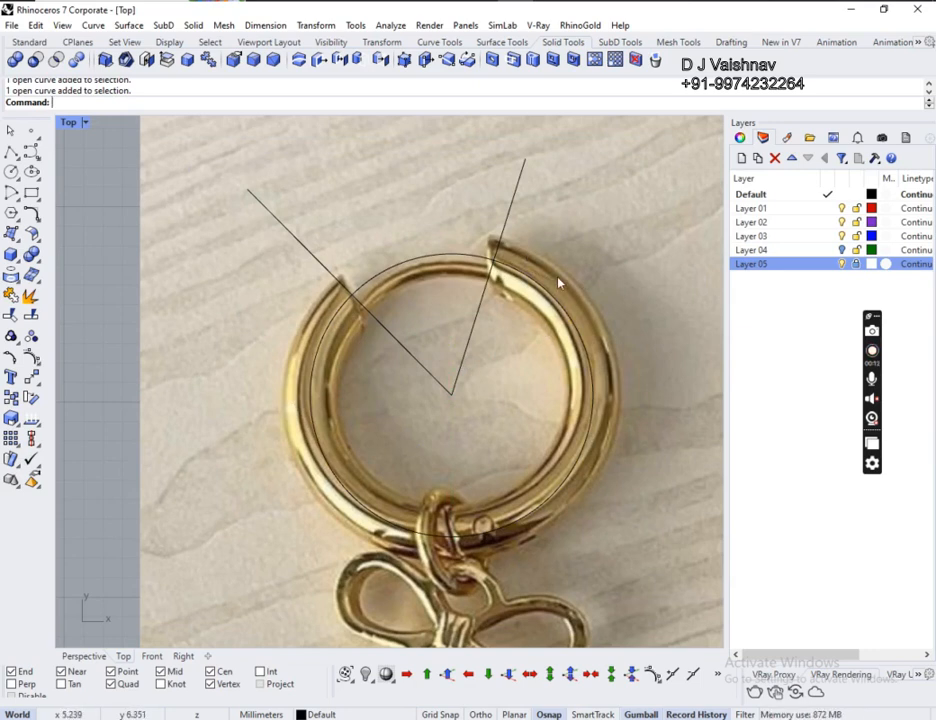
- In the Perspective view, turn off Layer 05 and hide the two radial lines
{"action": "left_click", "coordinate": [84, 656]}
{"action": "right_click_drag", "start_coordinate": [393, 476], "coordinate": [733, 372]}
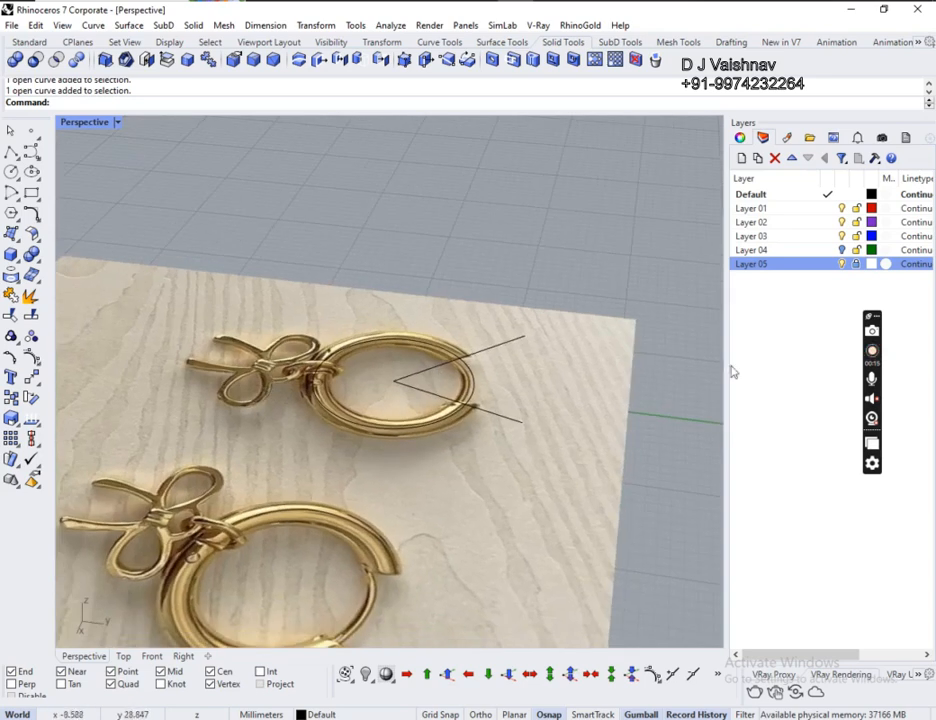
{"action": "left_click", "coordinate": [842, 264]}
{"action": "right_click_drag", "start_coordinate": [418, 416], "coordinate": [520, 318]}
{"action": "scroll", "coordinate": [474, 382], "scroll_direction": "down", "scroll_amount": 2}
{"action": "right_click_drag", "start_coordinate": [350, 457], "coordinate": [505, 453]}
{"action": "left_click_drag", "start_coordinate": [282, 453], "coordinate": [284, 451]}
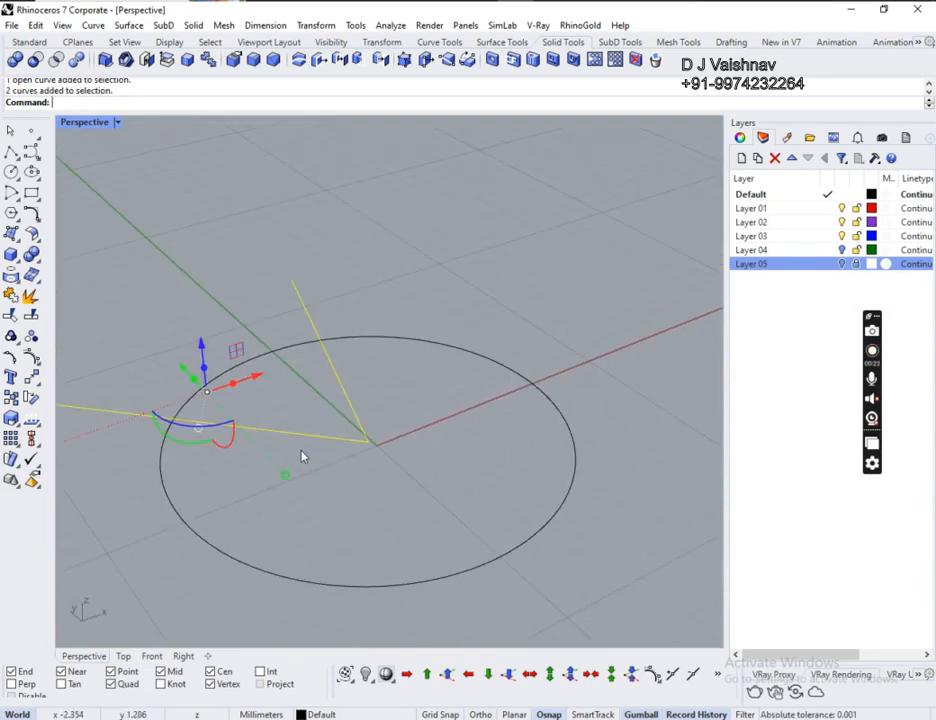
{"action": "key", "text": "ctrl+h"}
- Hide the short arc that spans the hoop's opening
{"action": "right_click_drag", "start_coordinate": [308, 410], "coordinate": [330, 318]}
{"action": "left_click", "coordinate": [345, 319]}
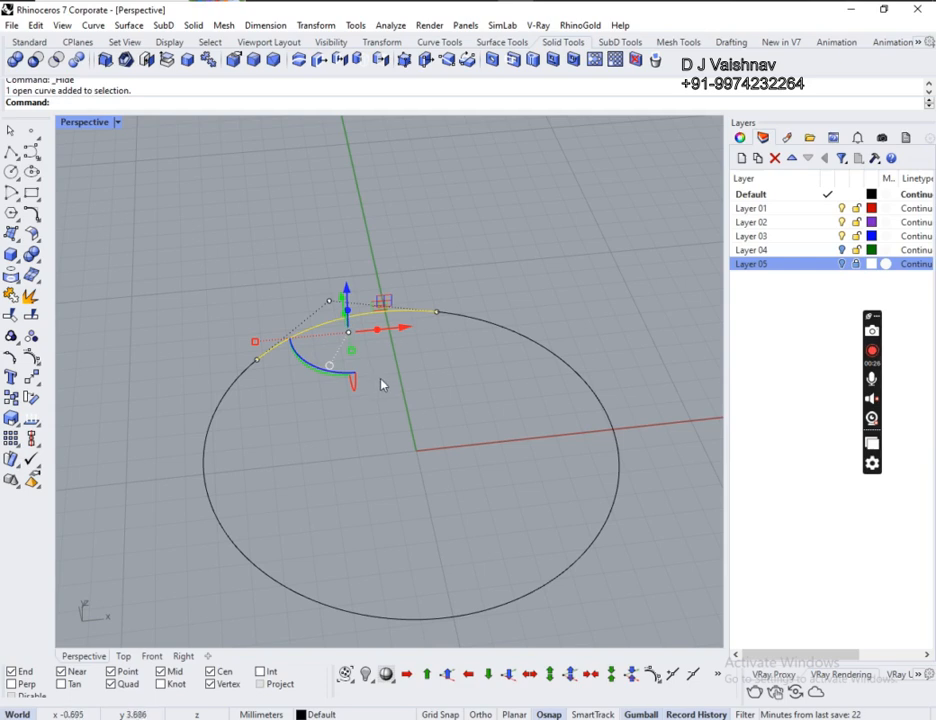
{"action": "key", "text": "ctrl+h"}
{"action": "right_click_drag", "start_coordinate": [370, 380], "coordinate": [372, 432]}
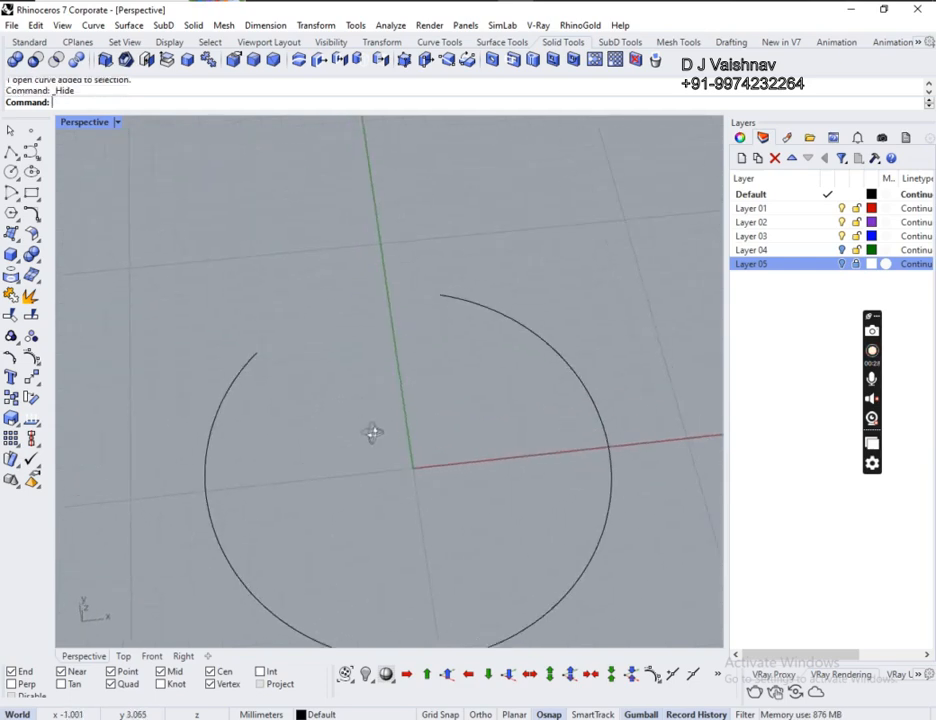
- Set the construction plane perpendicular to the hoop arc at its end on the right side of the opening
{"action": "right_click_drag", "start_coordinate": [374, 340], "coordinate": [450, 284], "text": "shift"}
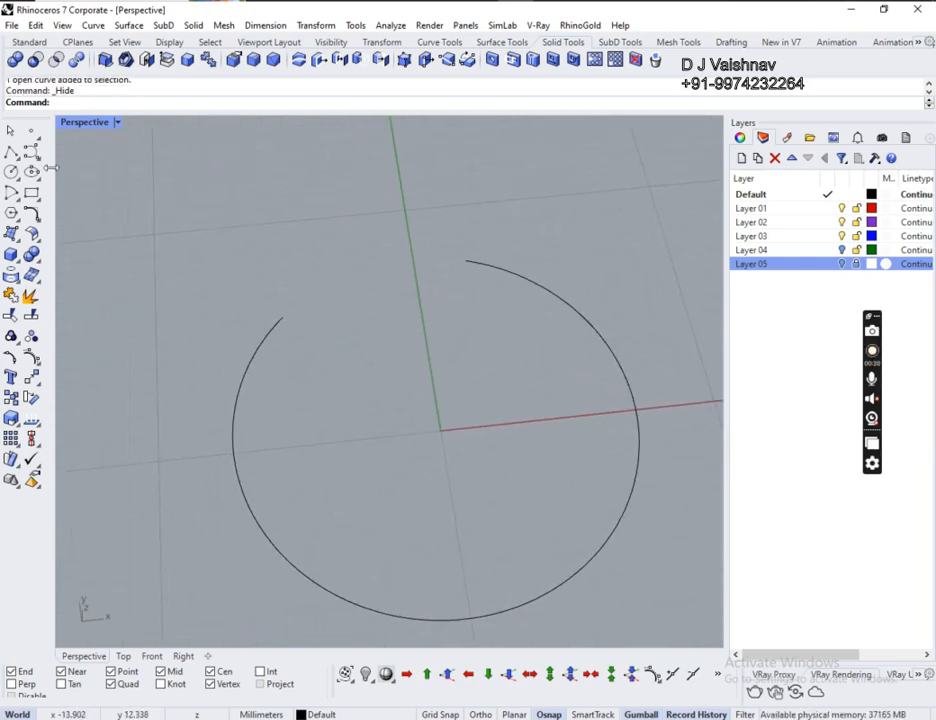
{"action": "left_click", "coordinate": [77, 42]}
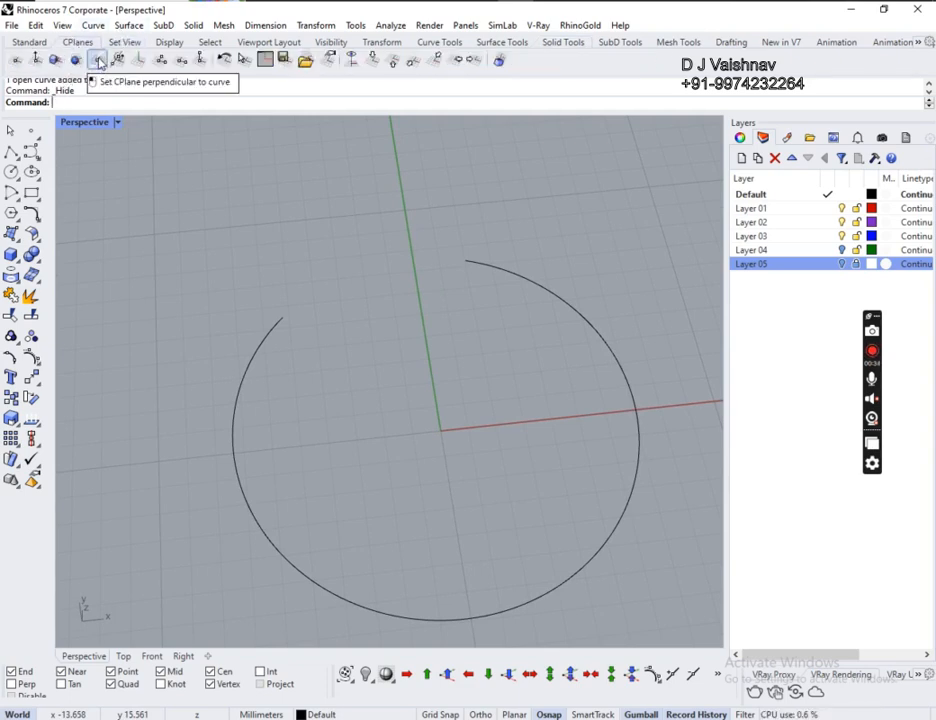
{"action": "left_click", "coordinate": [97, 61]}
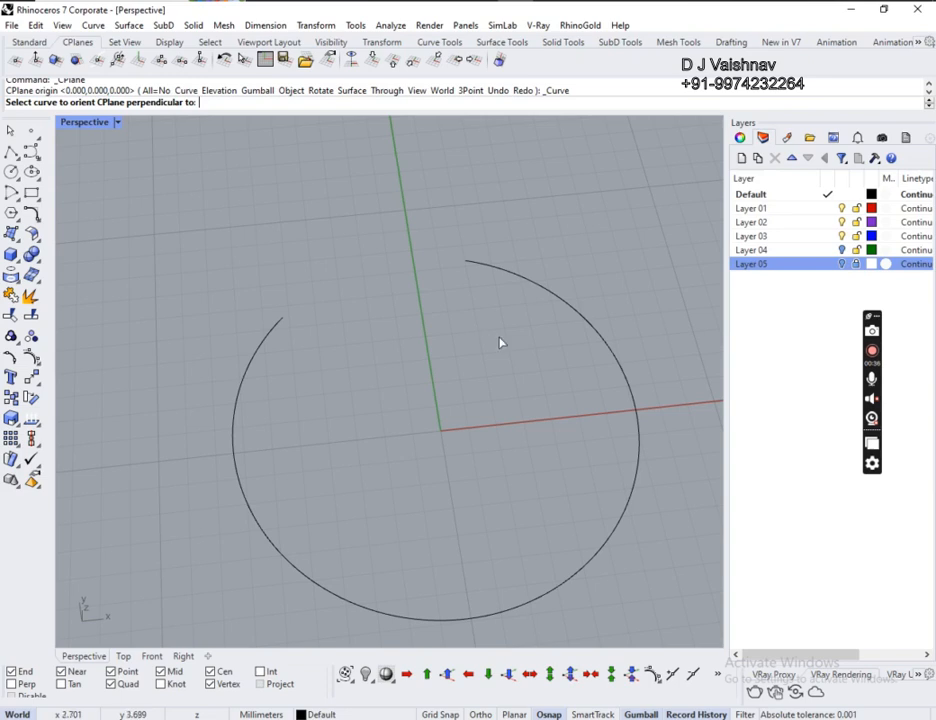
{"action": "left_click", "coordinate": [530, 291]}
{"action": "left_click", "coordinate": [464, 261]}
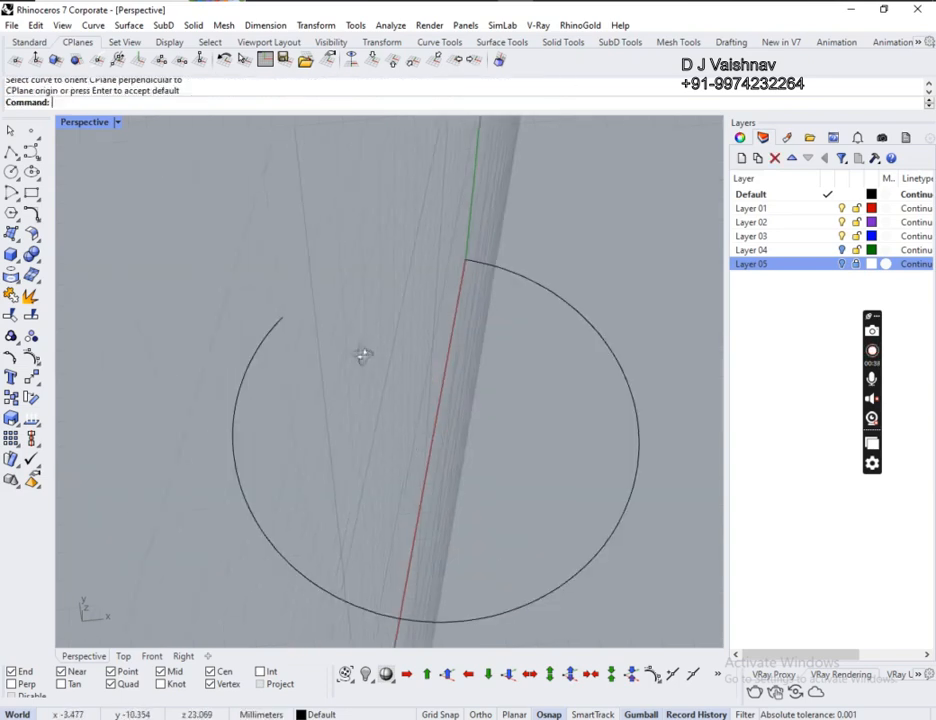
- Draw a profile circle of 1.2 mm diameter centred on the hoop arc's end in the new construction plane
{"action": "right_click_drag", "start_coordinate": [361, 355], "coordinate": [545, 286]}
{"action": "right_click_drag", "start_coordinate": [219, 307], "coordinate": [232, 236], "text": "ctrl"}
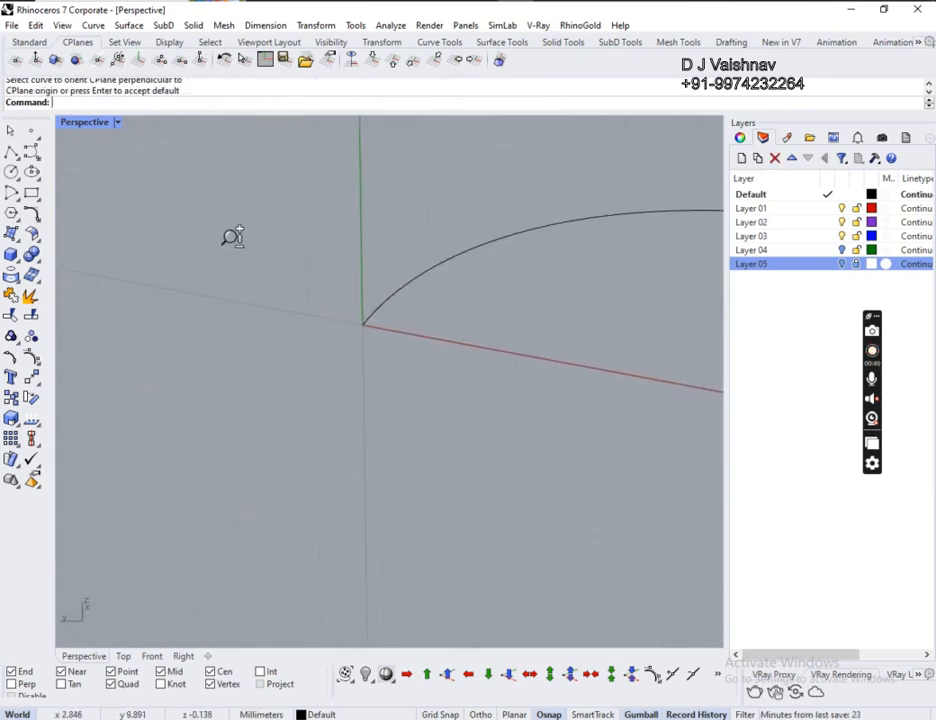
{"action": "right_click_drag", "start_coordinate": [322, 385], "coordinate": [144, 301]}
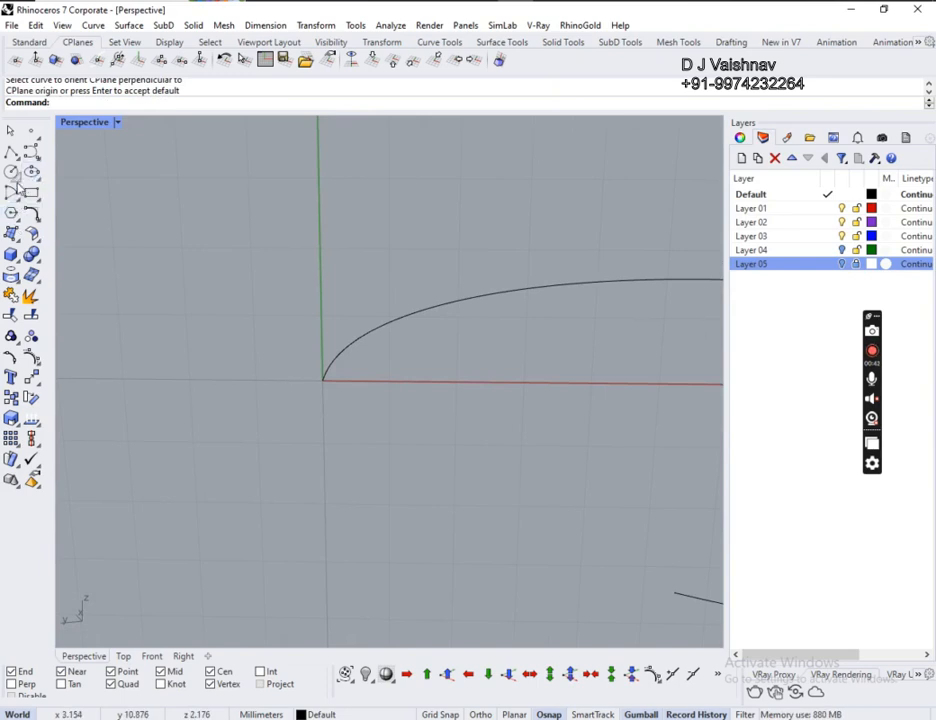
{"action": "left_click", "coordinate": [12, 191]}
{"action": "left_click", "coordinate": [18, 178]}
{"action": "left_click", "coordinate": [45, 197]}
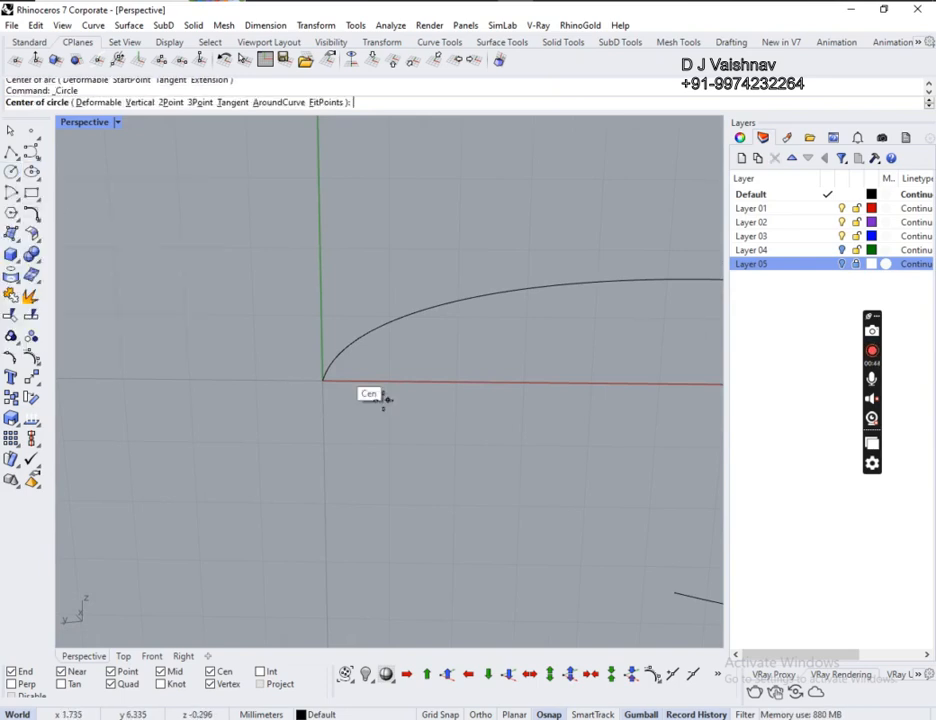
{"action": "left_click", "coordinate": [322, 379]}
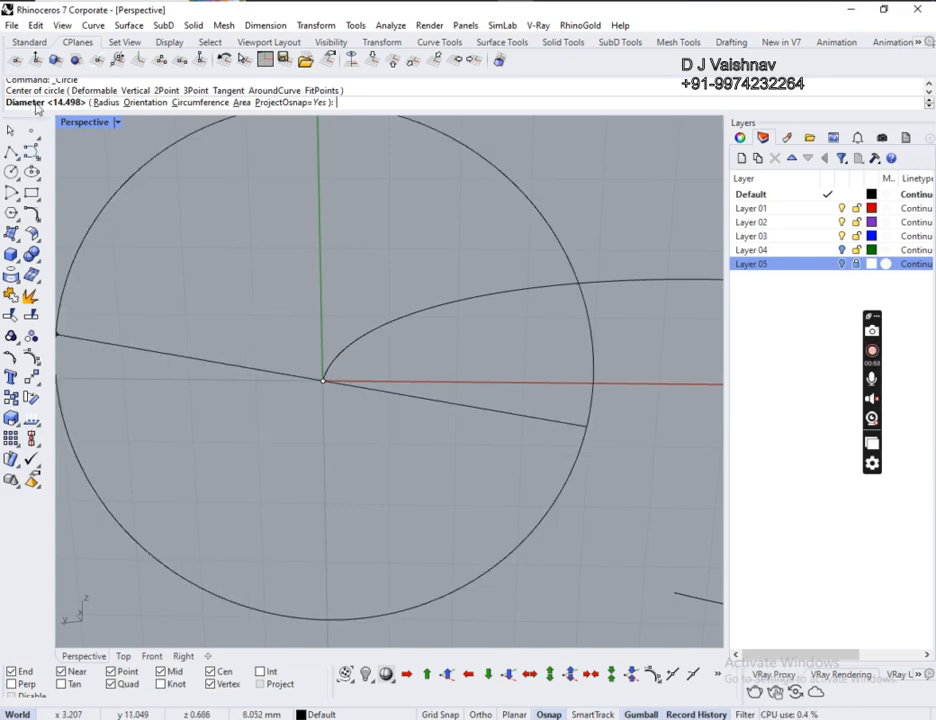
{"action": "type", "text": "1.2"}
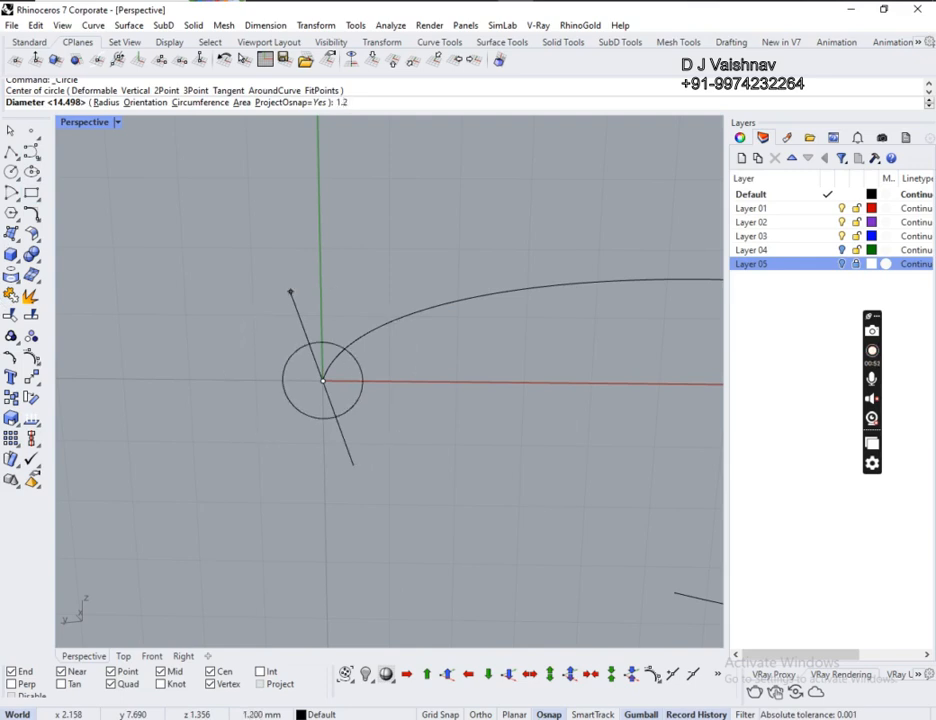
{"action": "key", "text": "Return"}
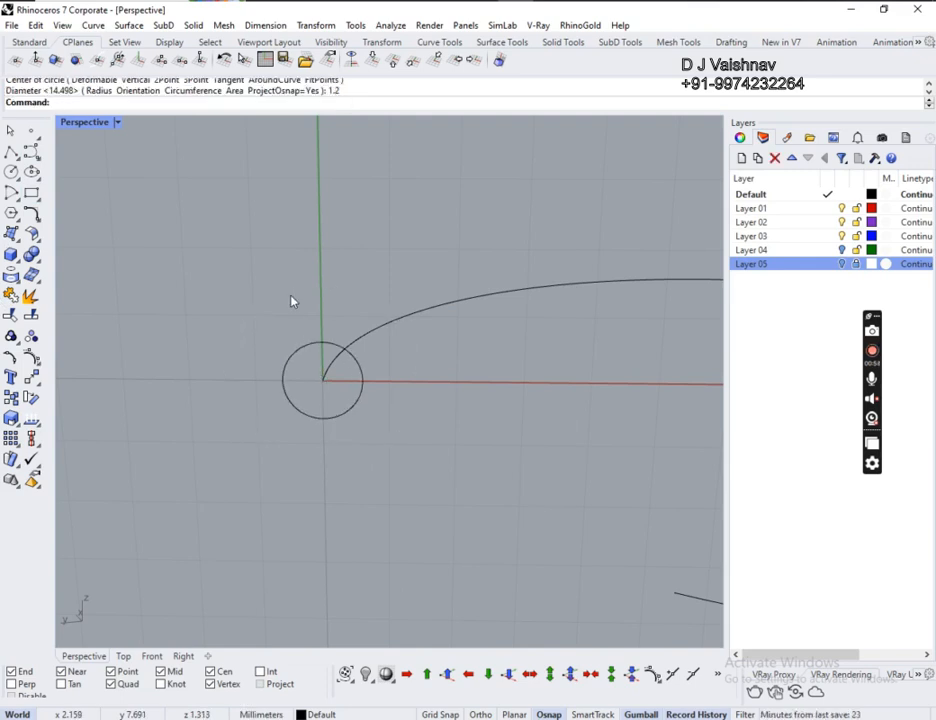
- Compare the profile circle with the ring's thickness in the reference picture by temporarily showing Layer 05
{"action": "scroll", "coordinate": [234, 356], "scroll_direction": "up", "scroll_amount": 4}
{"action": "scroll", "coordinate": [353, 345], "scroll_direction": "up", "scroll_amount": 3}
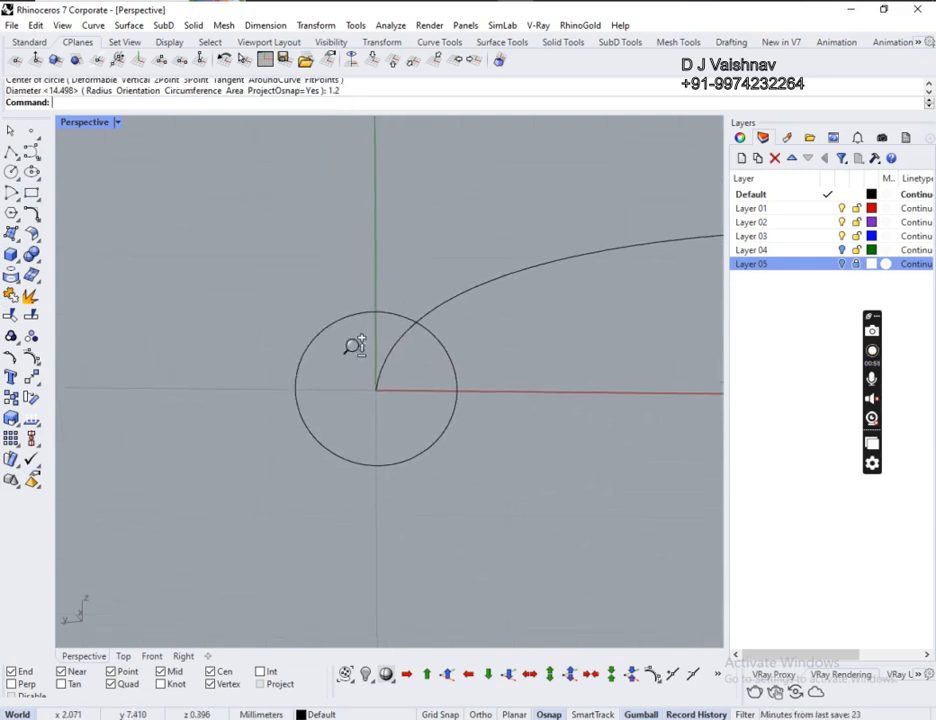
{"action": "left_click", "coordinate": [843, 264]}
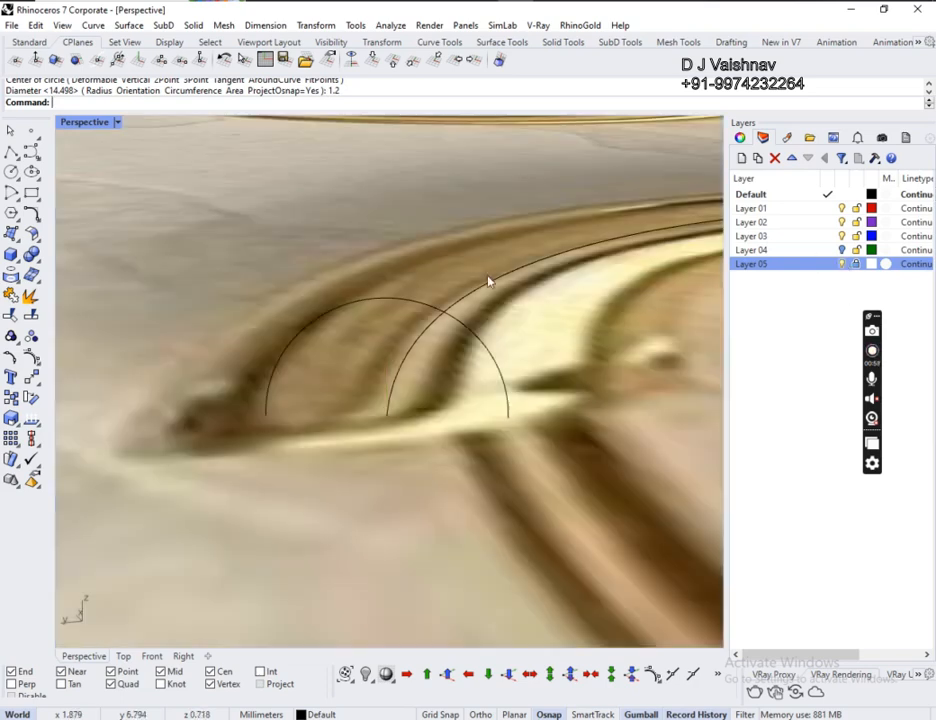
{"action": "right_click_drag", "start_coordinate": [489, 278], "coordinate": [409, 345]}
{"action": "scroll", "coordinate": [409, 345], "scroll_direction": "down", "scroll_amount": 12}
{"action": "right_click_drag", "start_coordinate": [479, 474], "coordinate": [466, 443]}
{"action": "scroll", "coordinate": [468, 326], "scroll_direction": "up", "scroll_amount": 10}
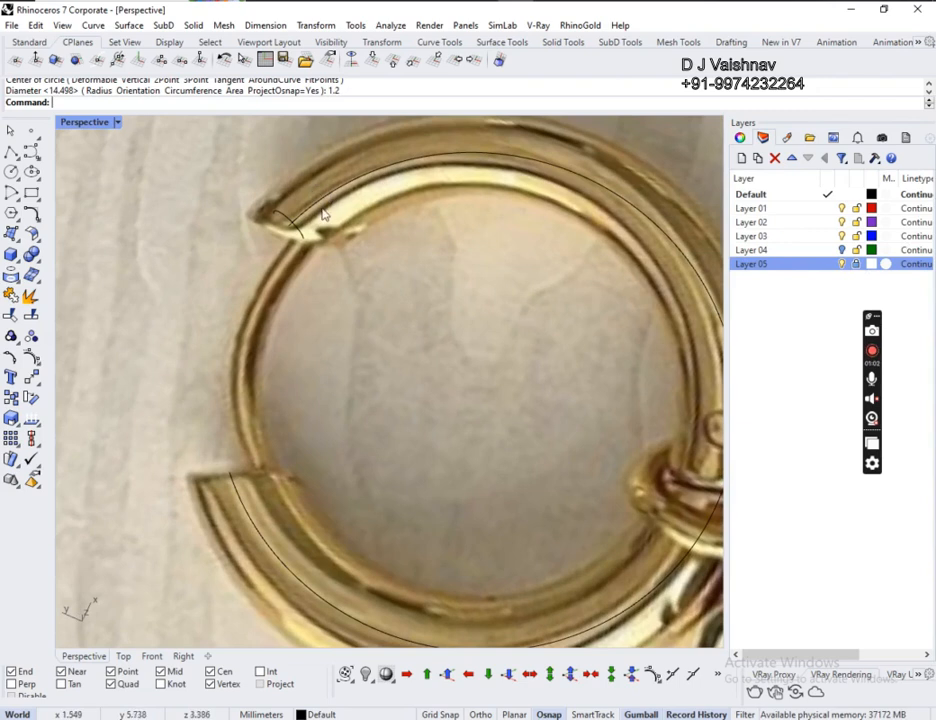
{"action": "left_click", "coordinate": [843, 264]}
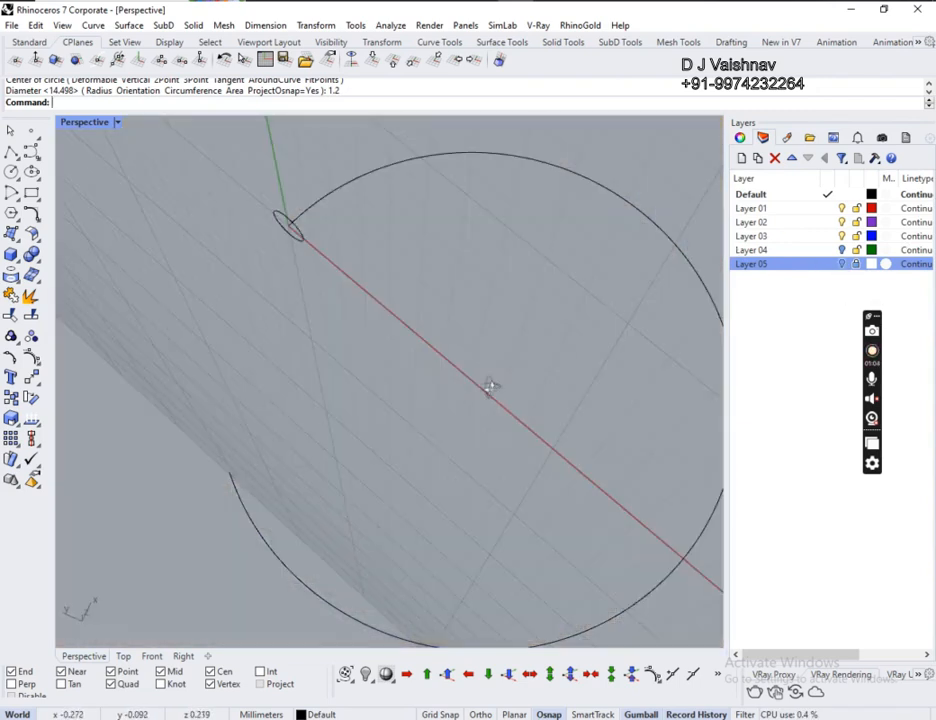
- Draw a nearly horizontal chord line across the upper part of the profile circle, with both ends on the circle
{"action": "right_click_drag", "start_coordinate": [490, 387], "coordinate": [430, 285]}
{"action": "right_click_drag", "start_coordinate": [430, 285], "coordinate": [535, 310], "text": "shift"}
{"action": "right_click_drag", "start_coordinate": [403, 265], "coordinate": [460, 142], "text": "ctrl"}
{"action": "right_click_drag", "start_coordinate": [460, 200], "coordinate": [590, 280]}
{"action": "right_click_drag", "start_coordinate": [590, 280], "coordinate": [552, 281], "text": "shift"}
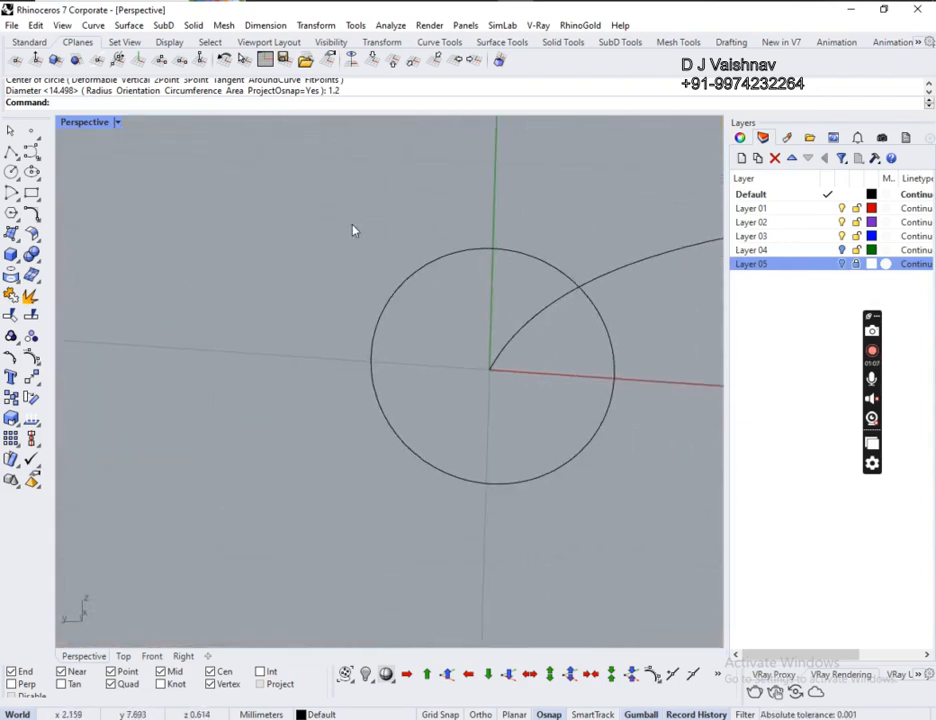
{"action": "left_click", "coordinate": [12, 152]}
{"action": "left_click", "coordinate": [30, 177]}
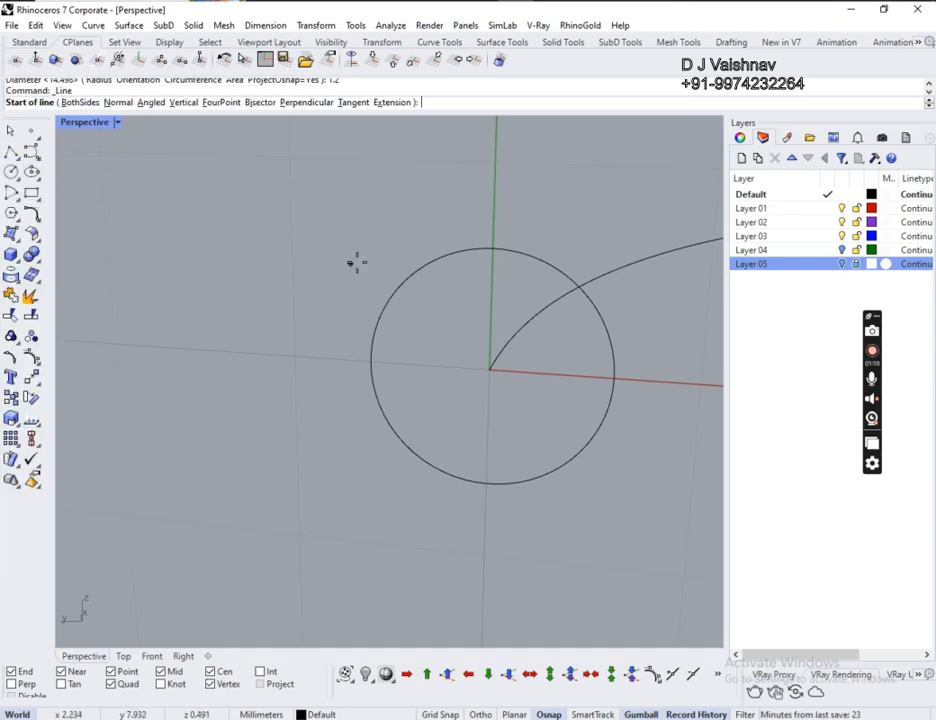
{"action": "left_click", "coordinate": [425, 265]}
{"action": "left_click", "coordinate": [560, 271]}
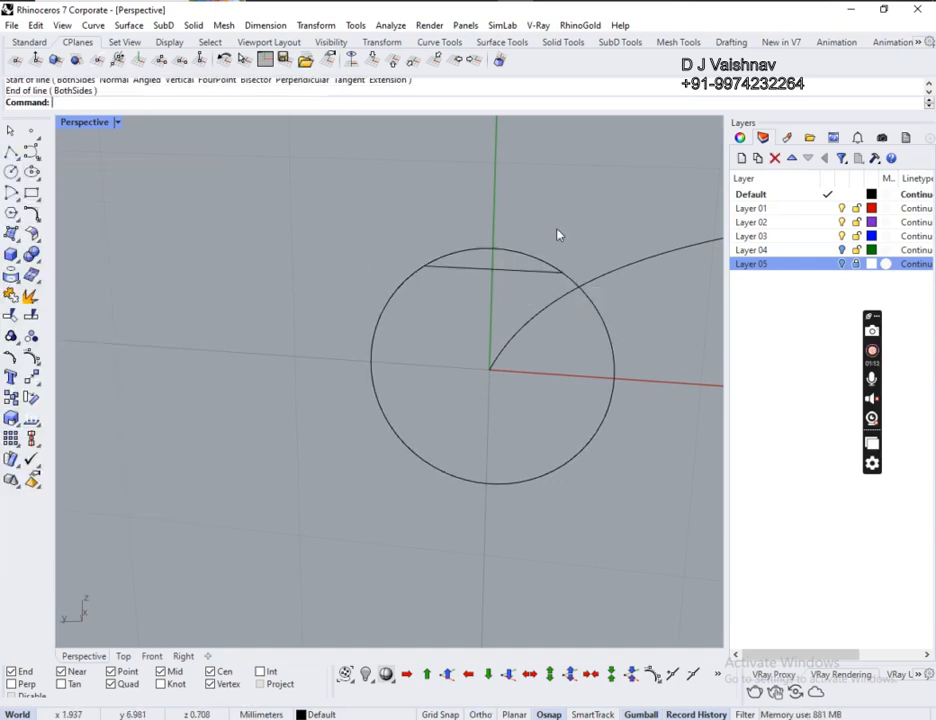
{"action": "key", "text": "Return"}
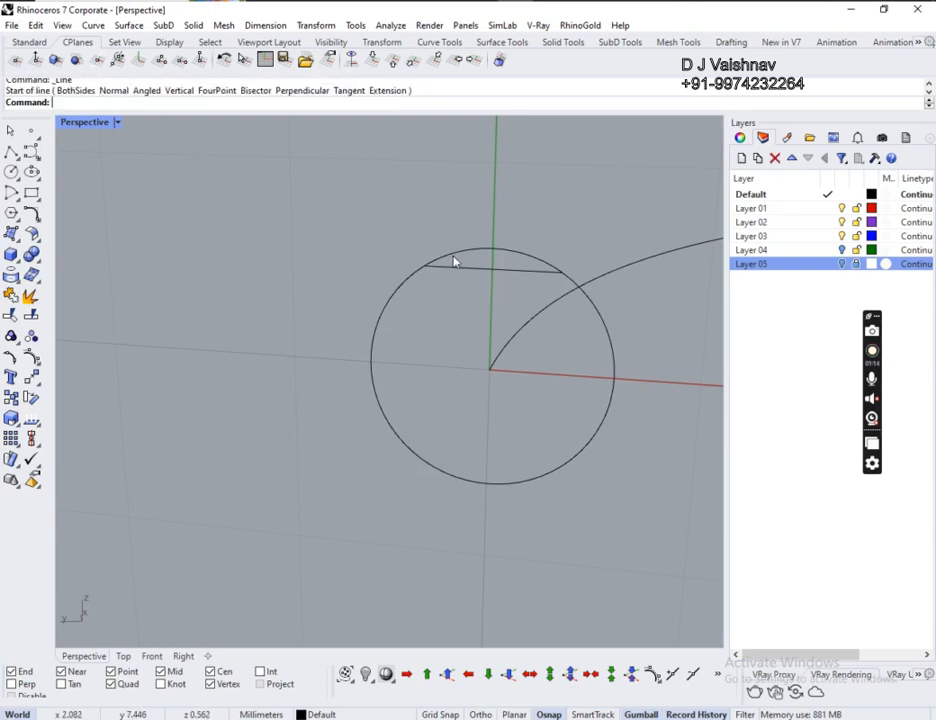
- Mirror the upper chord line to the lower part of the profile circle about the horizontal axis through the circle's centre
{"action": "left_click", "coordinate": [454, 264]}
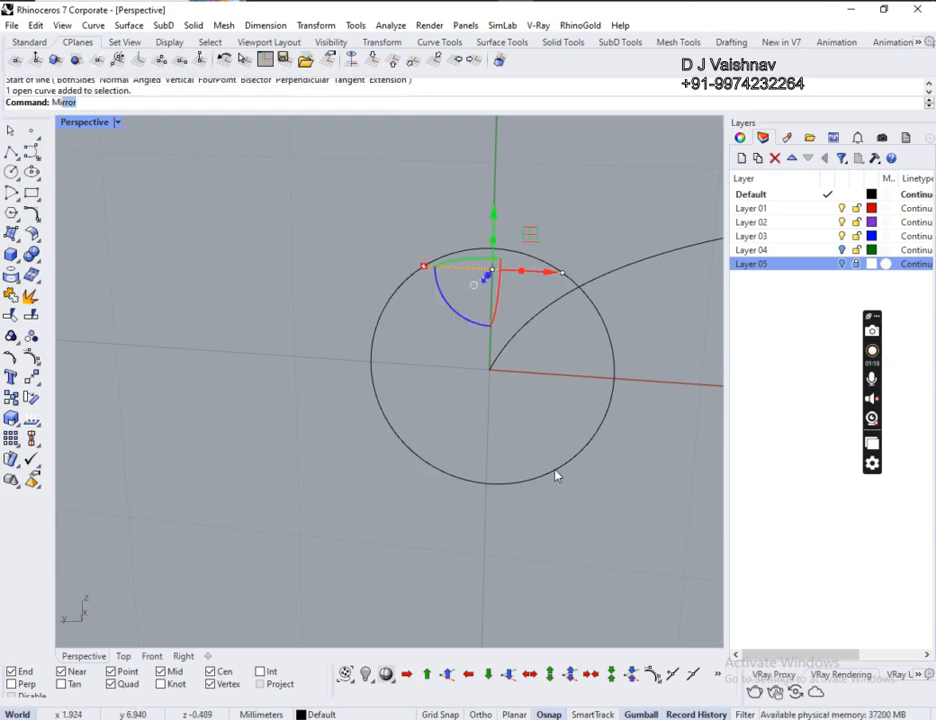
{"action": "key", "text": "Return"}
{"action": "left_click", "coordinate": [490, 370]}
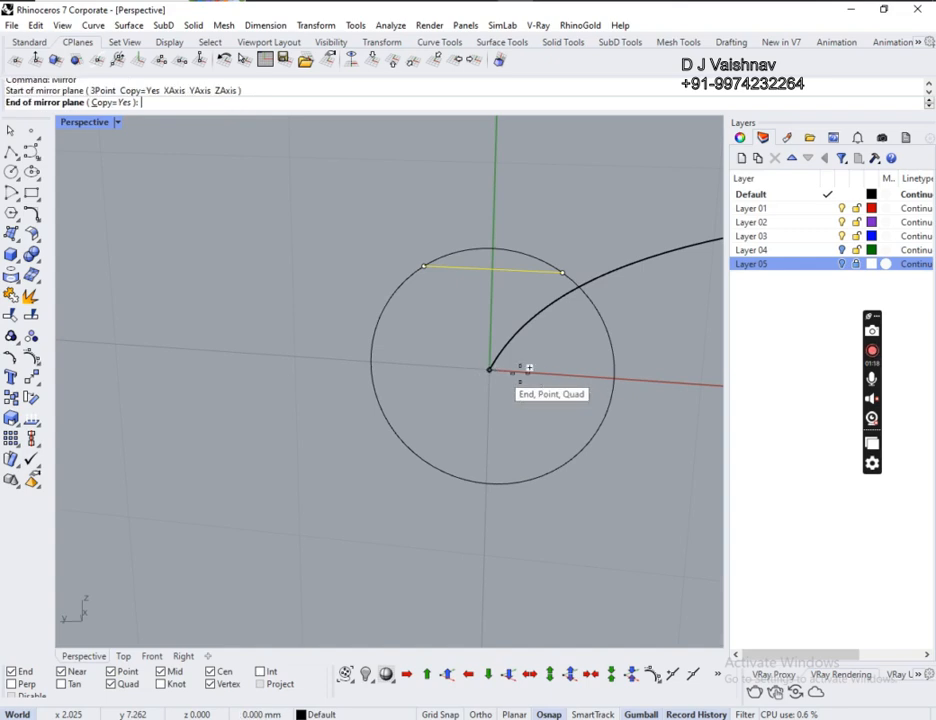
{"action": "left_click", "coordinate": [612, 376]}
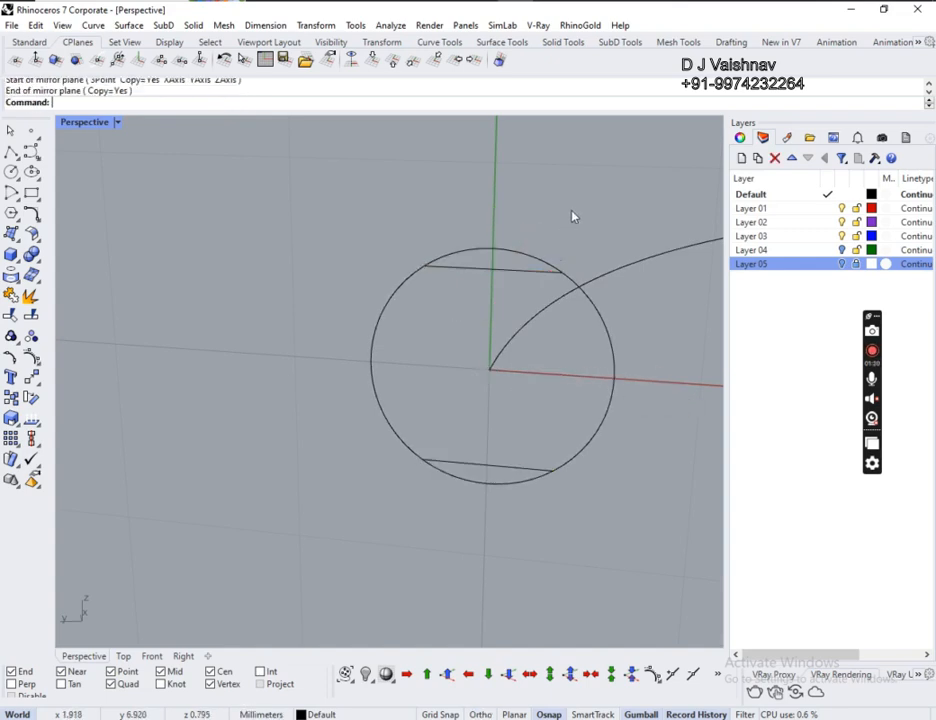
- Trim away the circle's arc segments above the upper chord and below the lower chord to leave a flat-sided profile
{"action": "left_click_drag", "start_coordinate": [570, 205], "coordinate": [397, 557]}
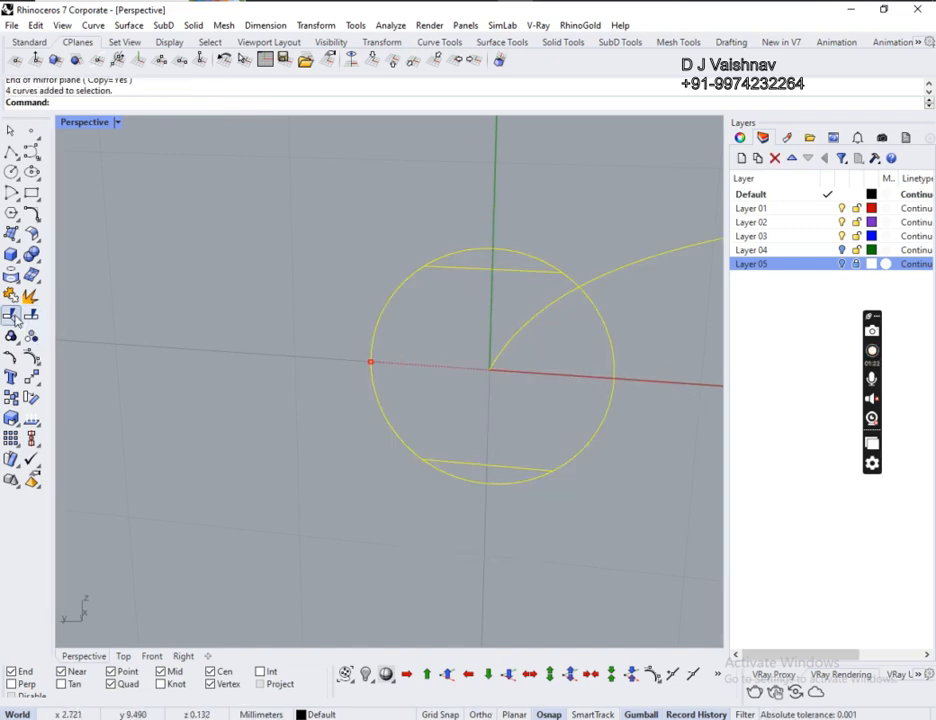
{"action": "left_click", "coordinate": [11, 317]}
{"action": "left_click", "coordinate": [472, 250]}
{"action": "left_click", "coordinate": [511, 488]}
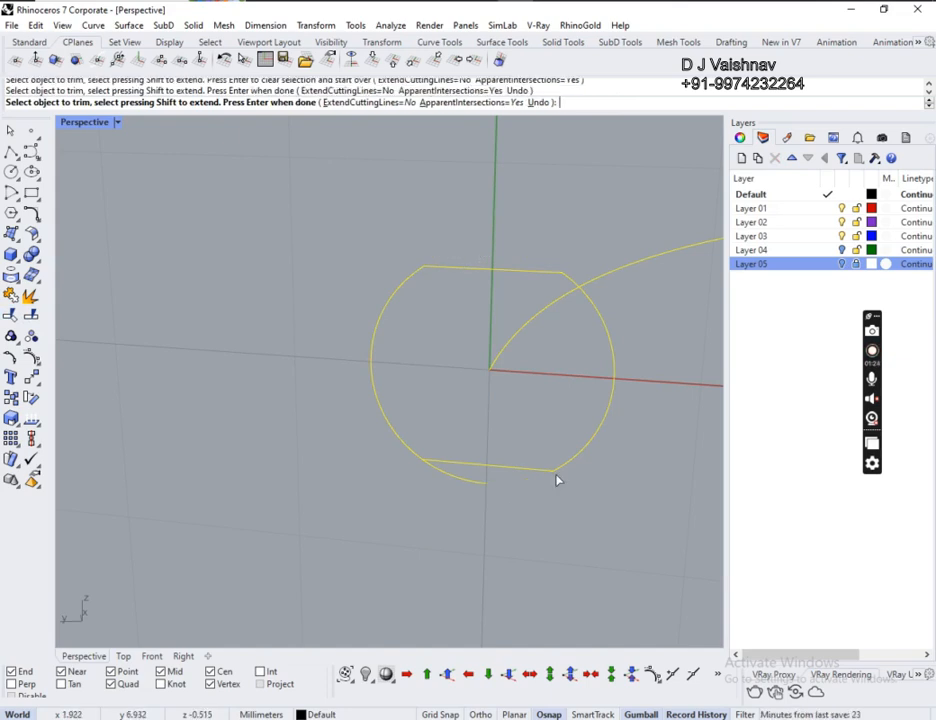
{"action": "left_click", "coordinate": [465, 481]}
{"action": "key", "text": "Return"}
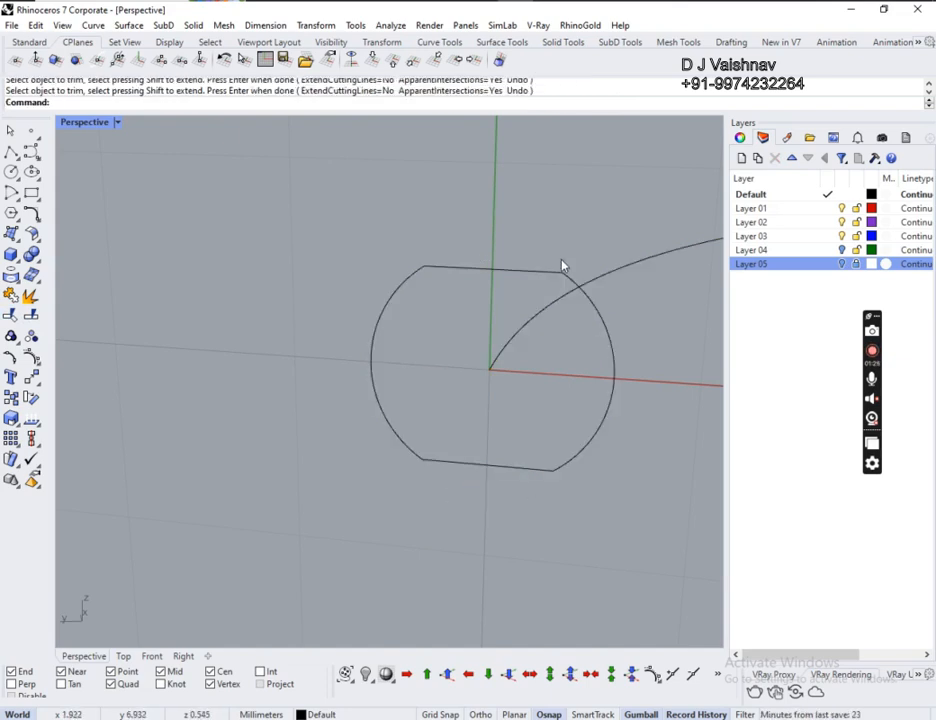
- Fillet the profile's upper right corner between the chord line and the arc with a radius of 0.2 mm
{"action": "scroll", "coordinate": [563, 268], "scroll_direction": "up", "scroll_amount": 3}
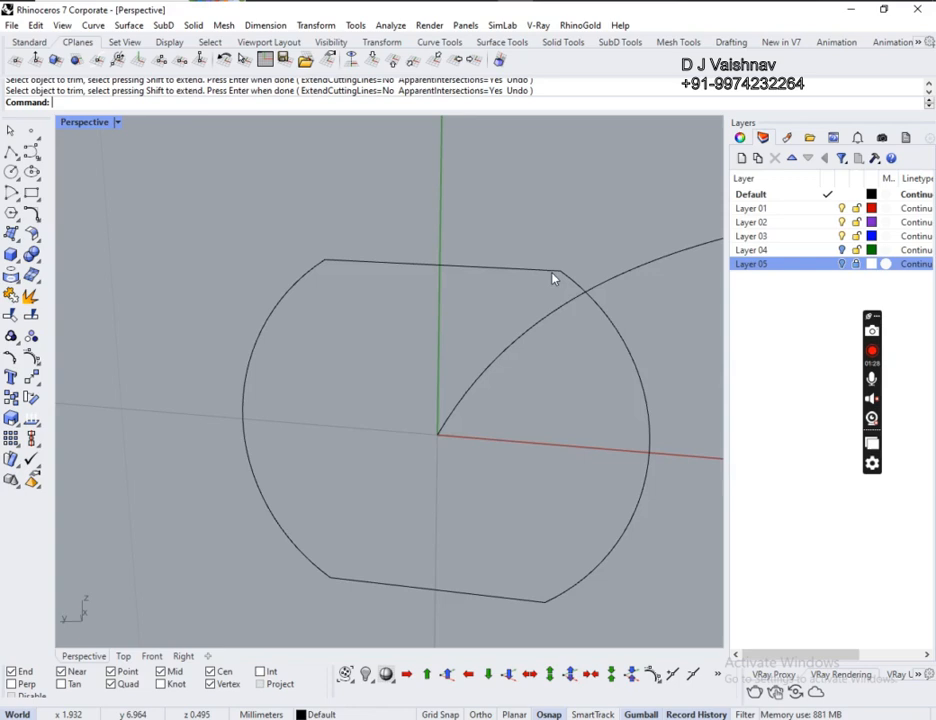
{"action": "scroll", "coordinate": [558, 270], "scroll_direction": "up", "scroll_amount": 3}
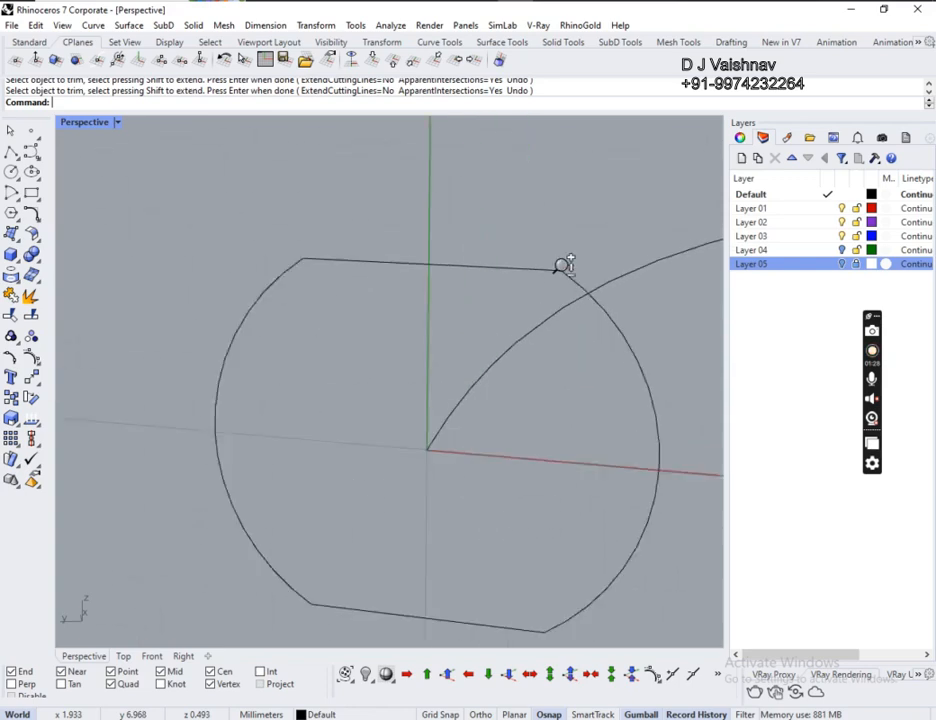
{"action": "left_click", "coordinate": [40, 225]}
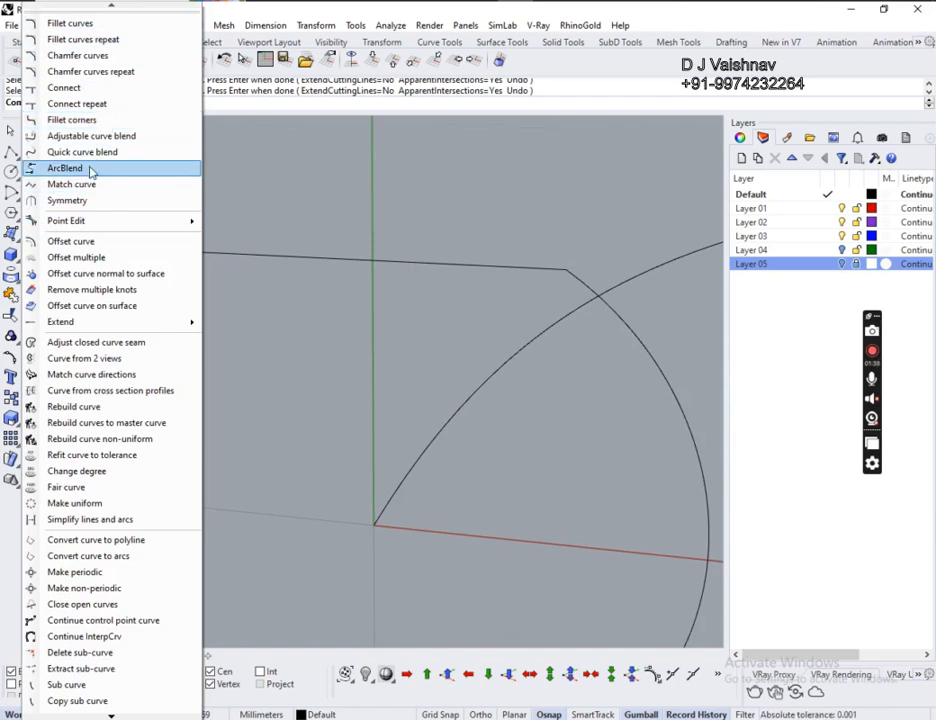
{"action": "mouse_move", "coordinate": [91, 328]}
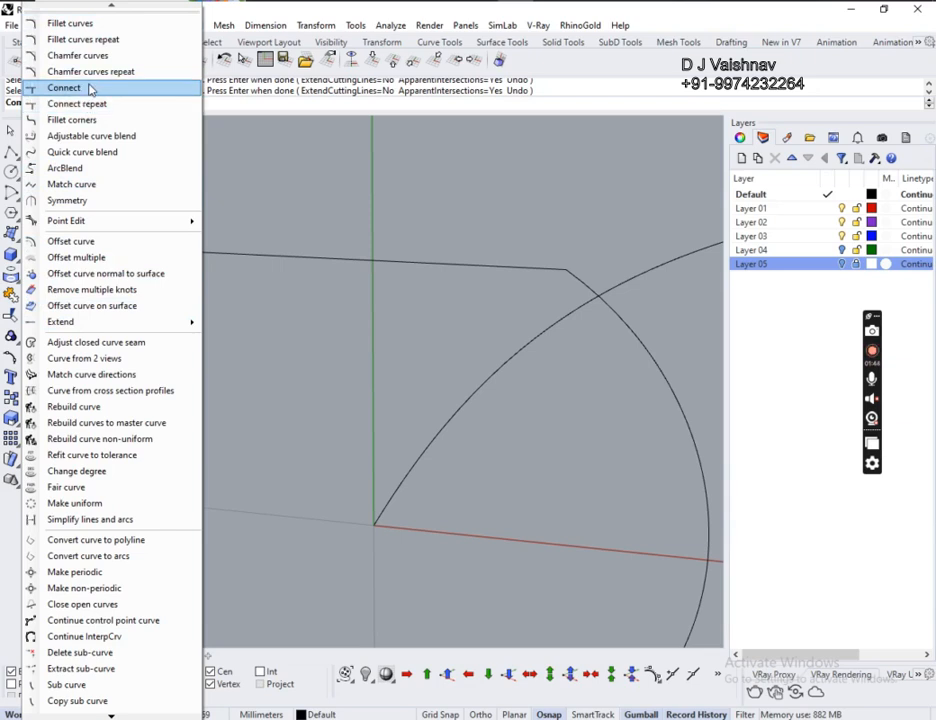
{"action": "left_click", "coordinate": [78, 24]}
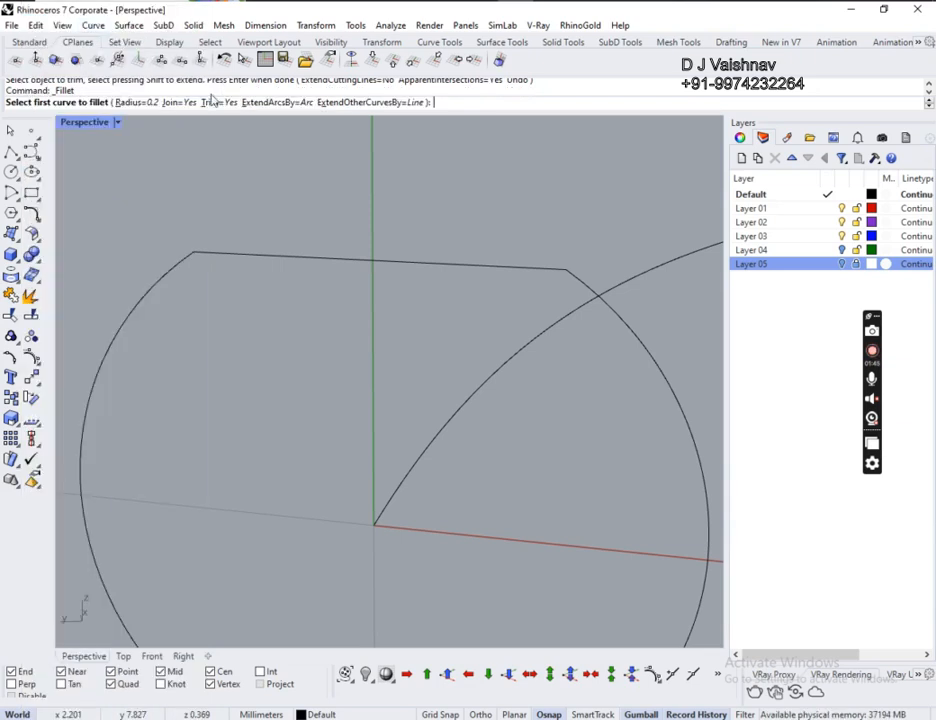
{"action": "left_click", "coordinate": [144, 103]}
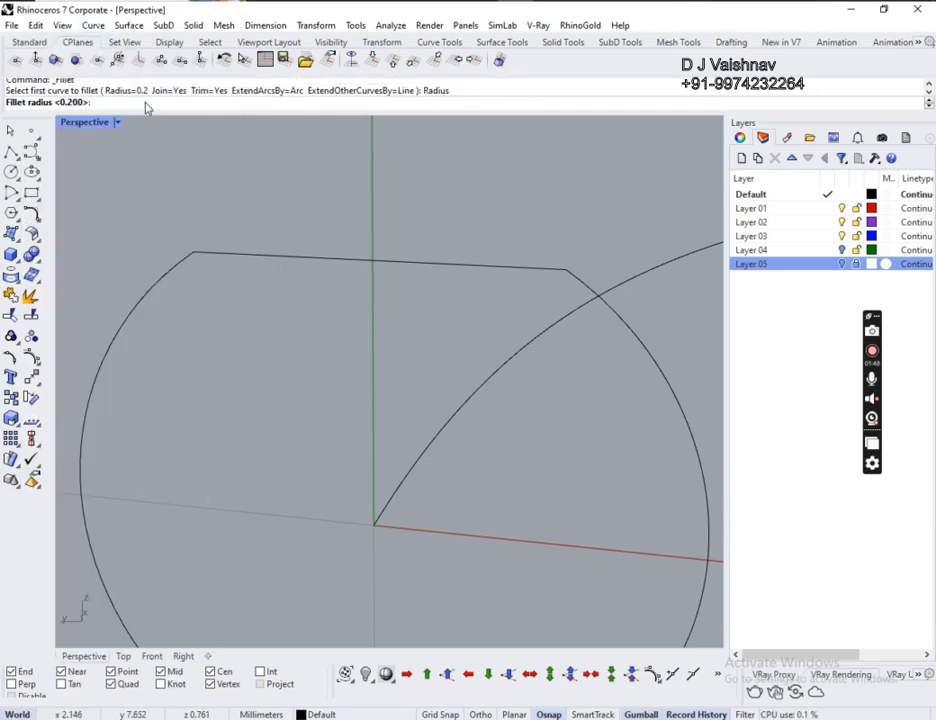
{"action": "key", "text": "Return"}
{"action": "left_click", "coordinate": [482, 273]}
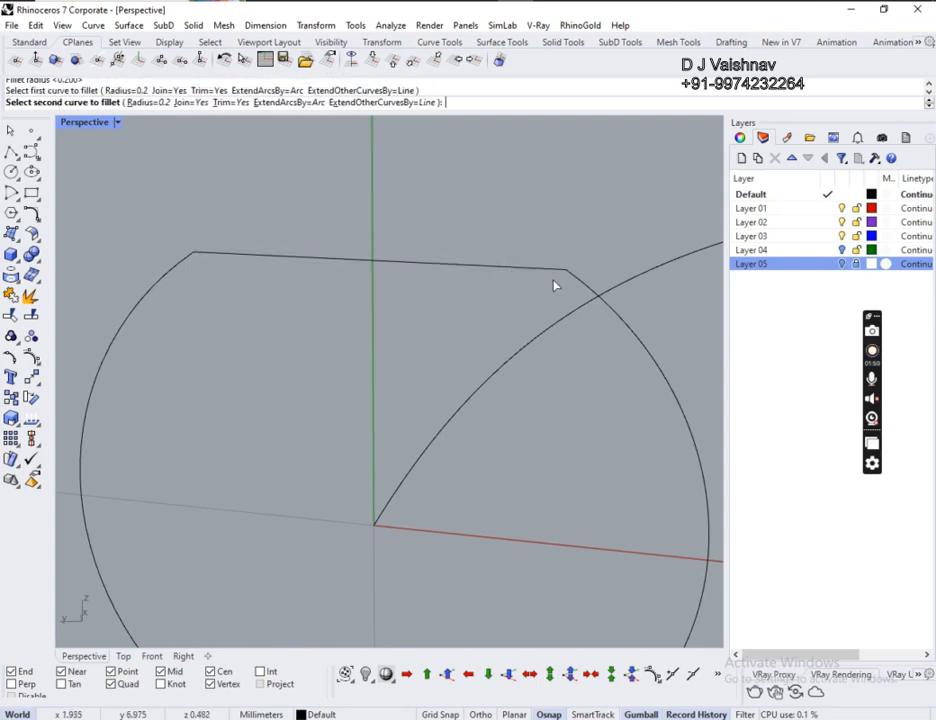
{"action": "left_click", "coordinate": [576, 283]}
{"action": "scroll", "coordinate": [597, 274], "scroll_direction": "down", "scroll_amount": 3}
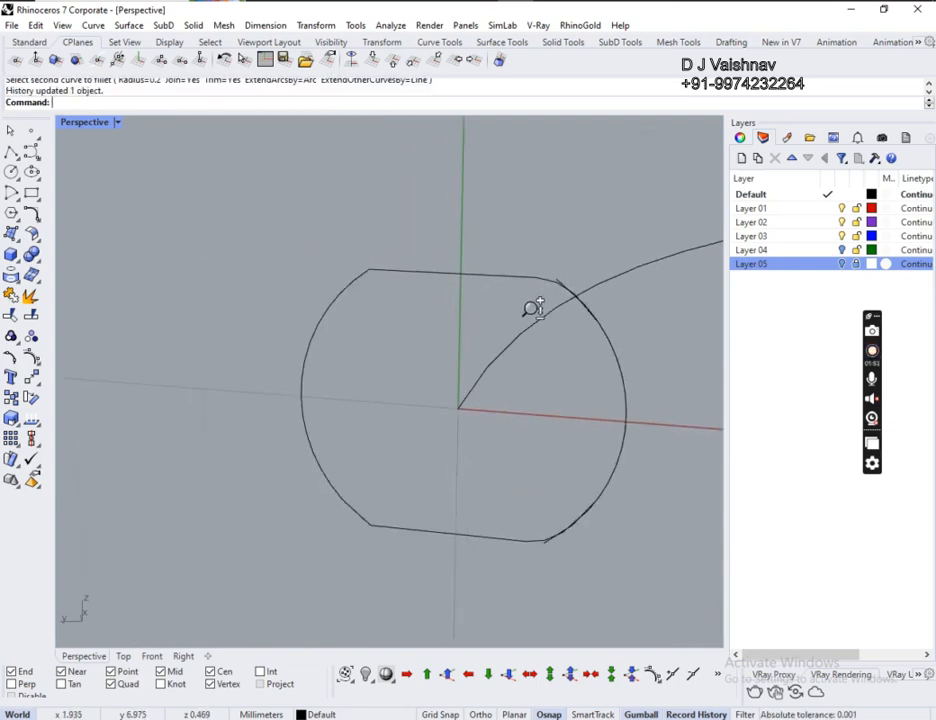
{"action": "scroll", "coordinate": [530, 300], "scroll_direction": "up", "scroll_amount": 3}
- Fillet the profile's upper left and lower left corners with the same 0.2 mm radius
{"action": "key", "text": "Return"}
{"action": "left_click", "coordinate": [159, 263]}
{"action": "left_click", "coordinate": [198, 257]}
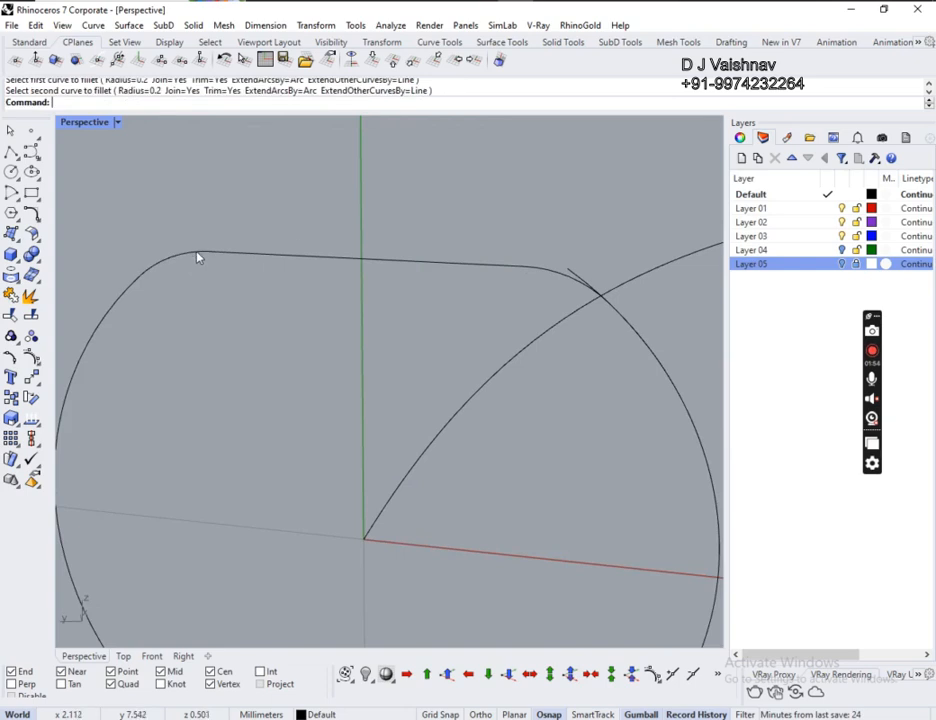
{"action": "scroll", "coordinate": [287, 231], "scroll_direction": "down", "scroll_amount": 3}
{"action": "key", "text": "Return"}
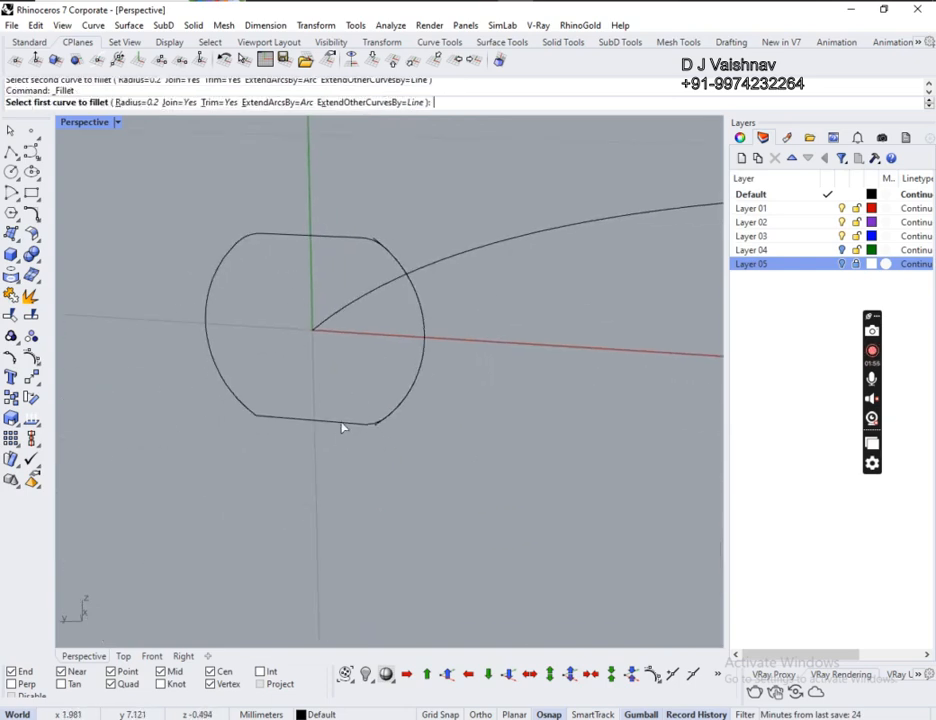
{"action": "left_click", "coordinate": [367, 424]}
{"action": "left_click", "coordinate": [256, 417]}
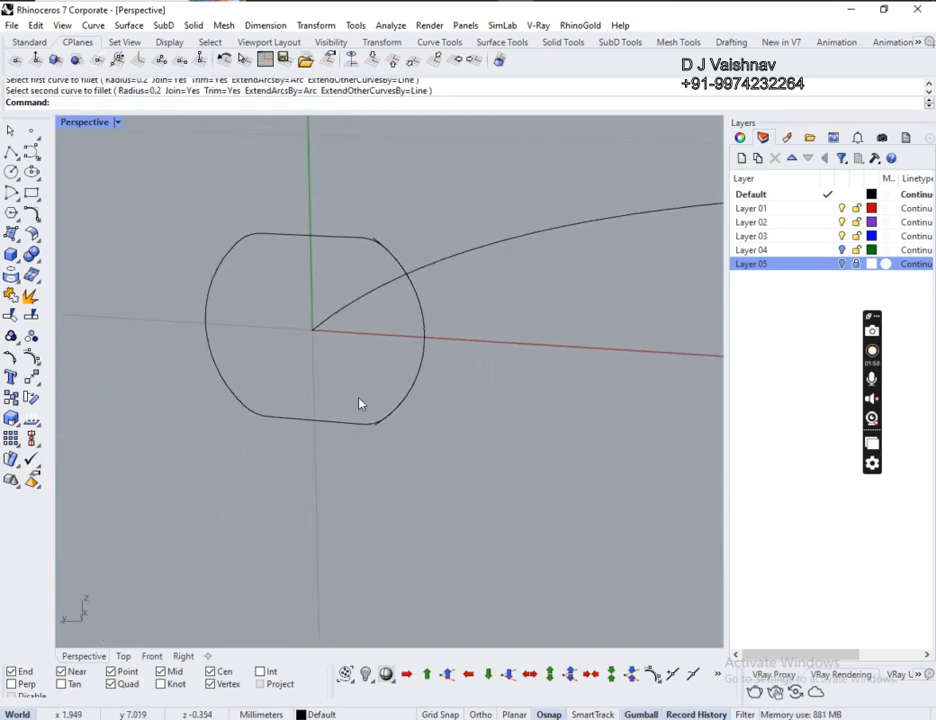
- Trim off the stray arc ends sticking out past the fillets at the profile's upper right and lower right corners
{"action": "scroll", "coordinate": [369, 409], "scroll_direction": "down", "scroll_amount": 2}
{"action": "scroll", "coordinate": [369, 409], "scroll_direction": "up", "scroll_amount": 6}
{"action": "right_click_drag", "start_coordinate": [443, 145], "coordinate": [386, 303], "text": "shift"}
{"action": "left_click_drag", "start_coordinate": [350, 338], "coordinate": [284, 606]}
{"action": "right_click_drag", "start_coordinate": [357, 529], "coordinate": [404, 470], "text": "shift"}
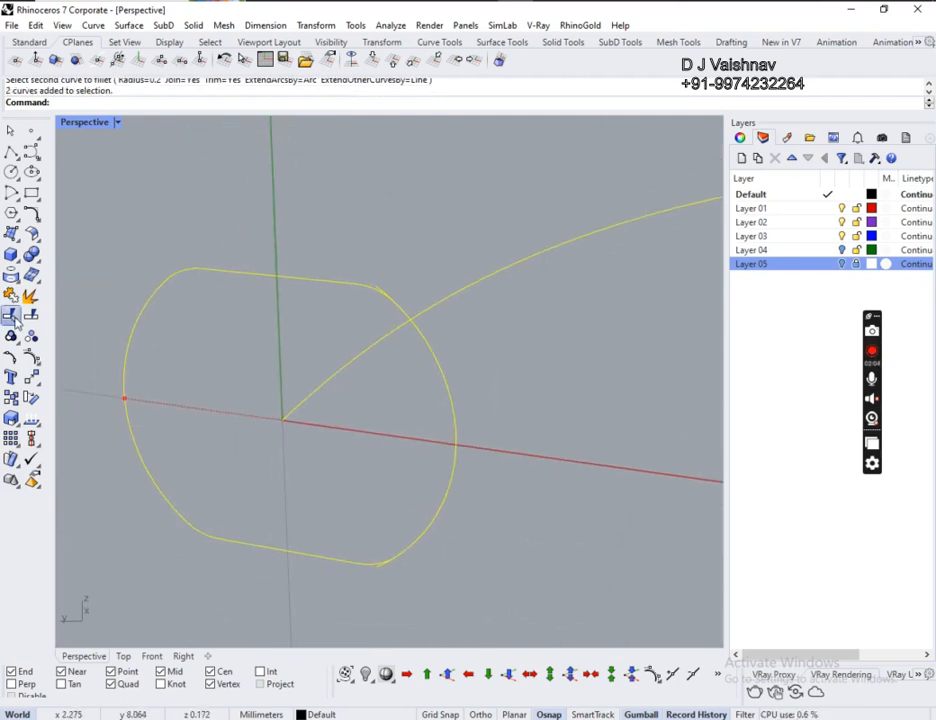
{"action": "left_click", "coordinate": [13, 316]}
{"action": "left_click", "coordinate": [377, 288]}
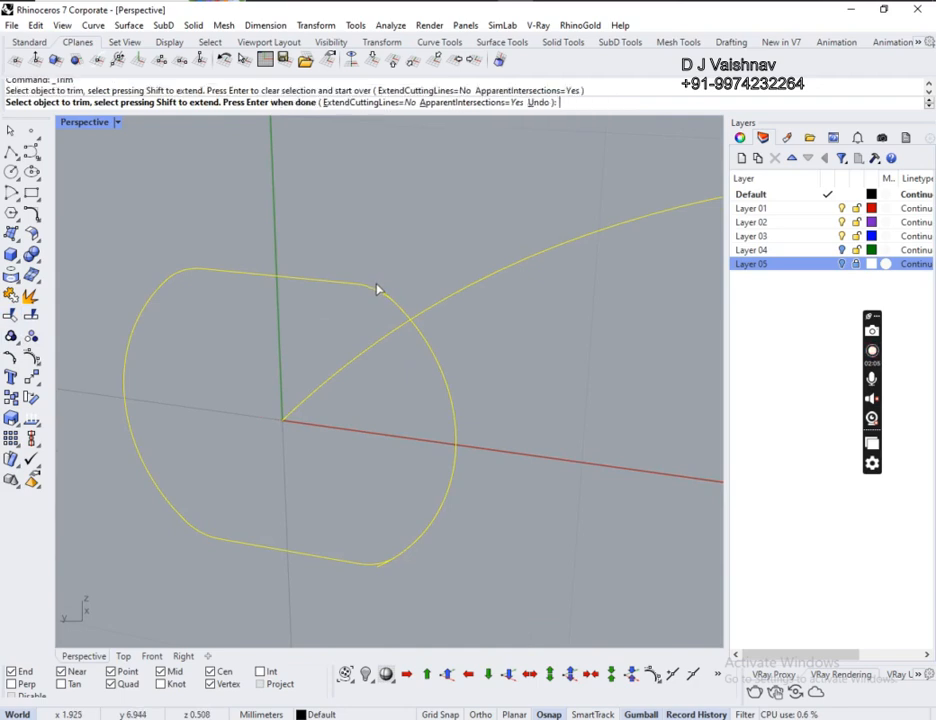
{"action": "left_click", "coordinate": [380, 563]}
{"action": "key", "text": "Return"}
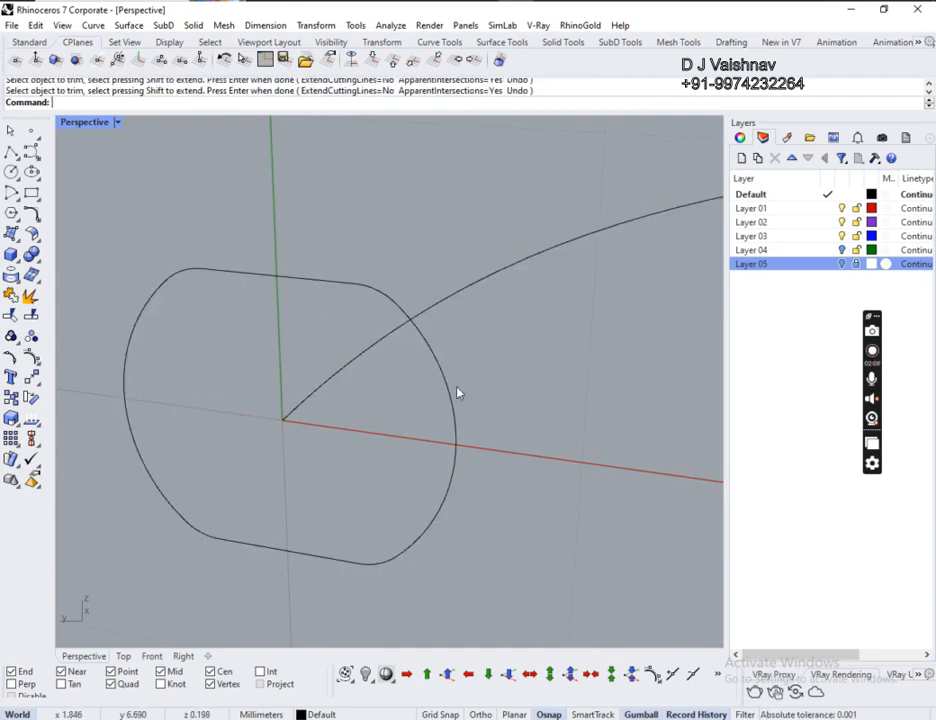
- Sweep the rounded flat-sided profile along the opened hoop arc with Sweep1, using the arc as the rail
{"action": "left_click", "coordinate": [437, 365]}
{"action": "scroll", "coordinate": [365, 362], "scroll_direction": "down", "scroll_amount": 2}
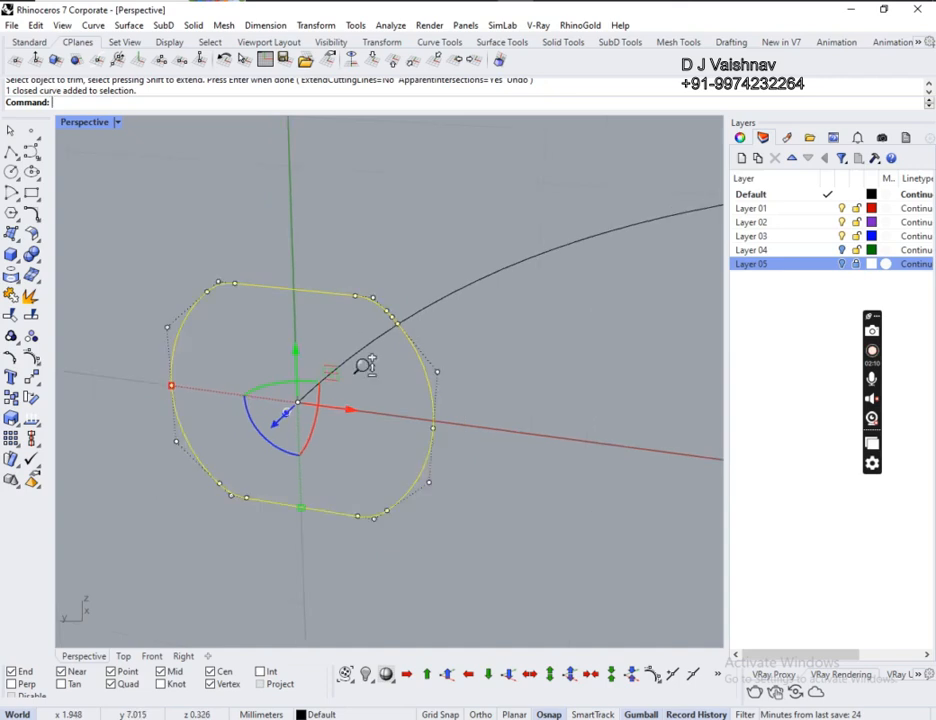
{"action": "left_click", "coordinate": [515, 391]}
{"action": "right_click_drag", "start_coordinate": [328, 322], "coordinate": [400, 477]}
{"action": "right_click_drag", "start_coordinate": [514, 405], "coordinate": [422, 425]}
{"action": "key", "text": "Return"}
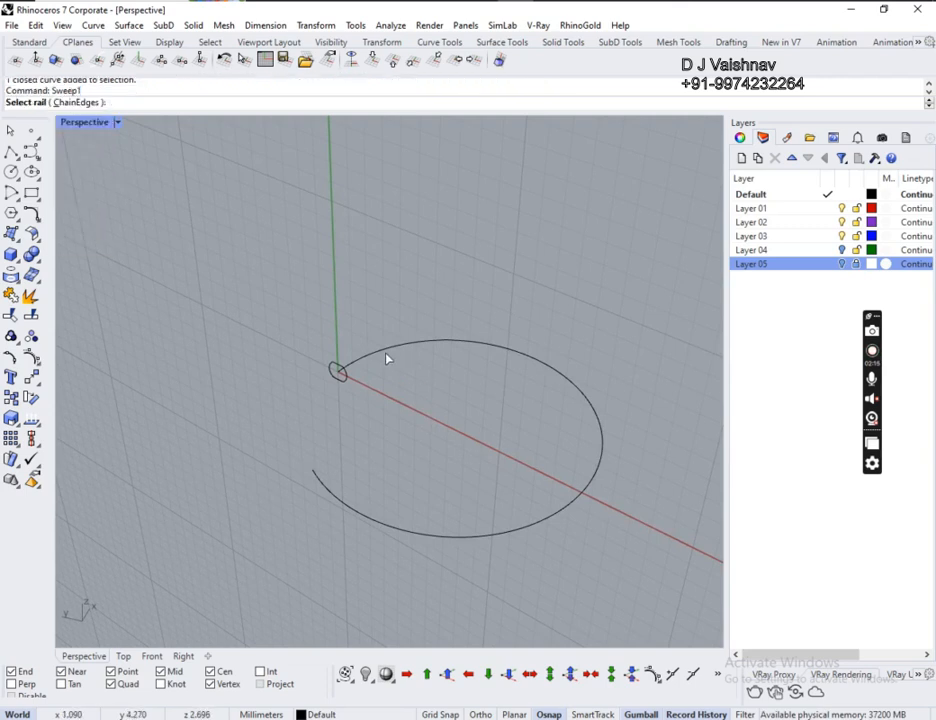
{"action": "left_click", "coordinate": [386, 349]}
{"action": "left_click", "coordinate": [336, 371]}
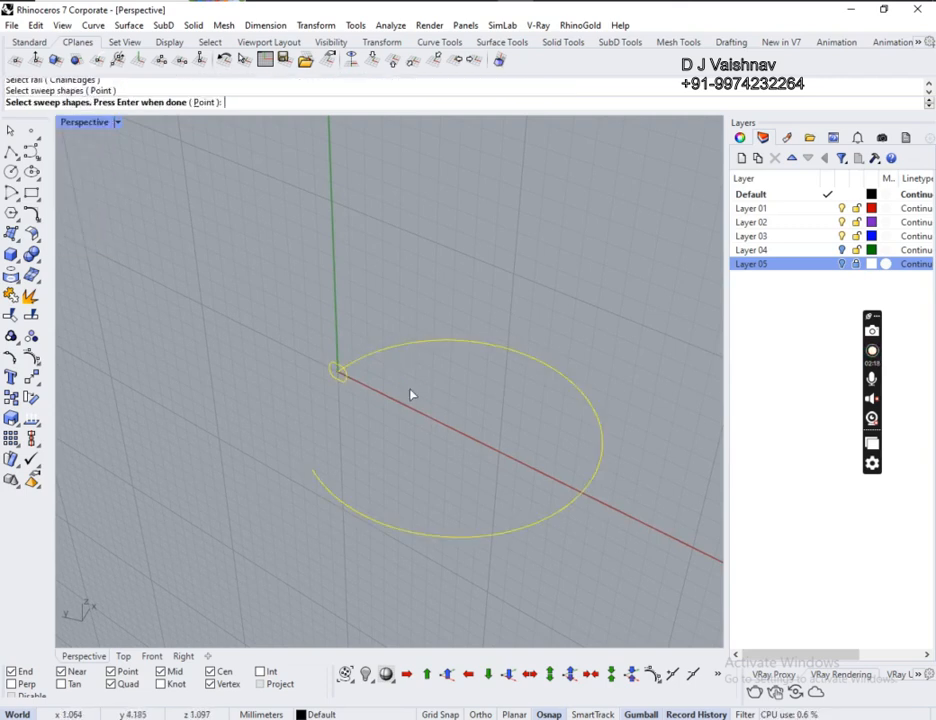
{"action": "key", "text": "Return"}
{"action": "key", "text": "Return"}
{"action": "left_click", "coordinate": [702, 477]}
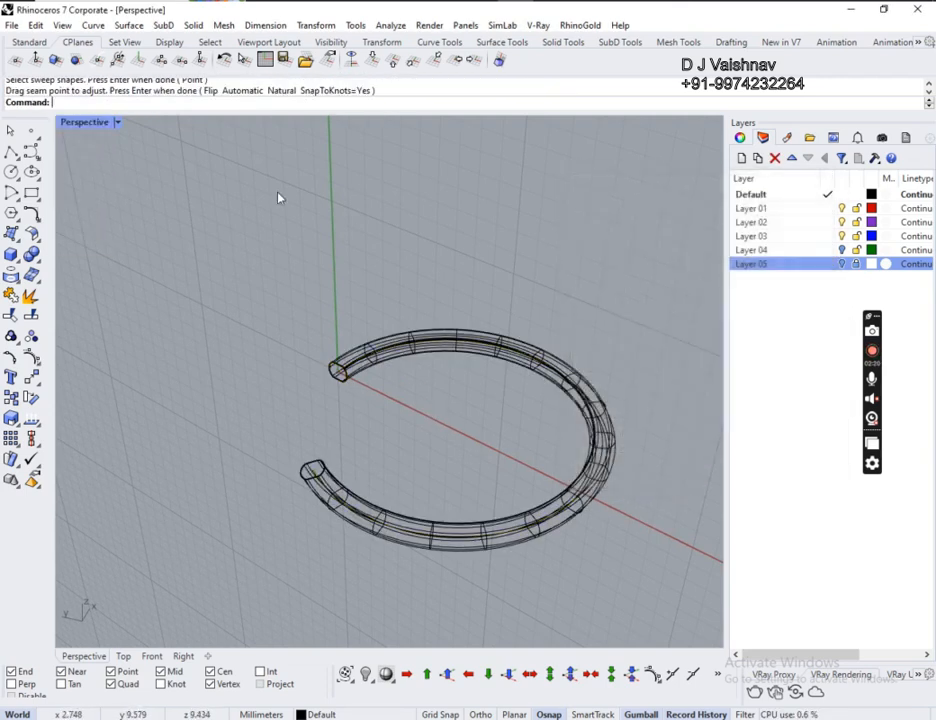
- Set the Perspective viewport to Shaded display and inspect the open end of the swept hoop
{"action": "left_click", "coordinate": [110, 122]}
{"action": "left_click", "coordinate": [95, 192]}
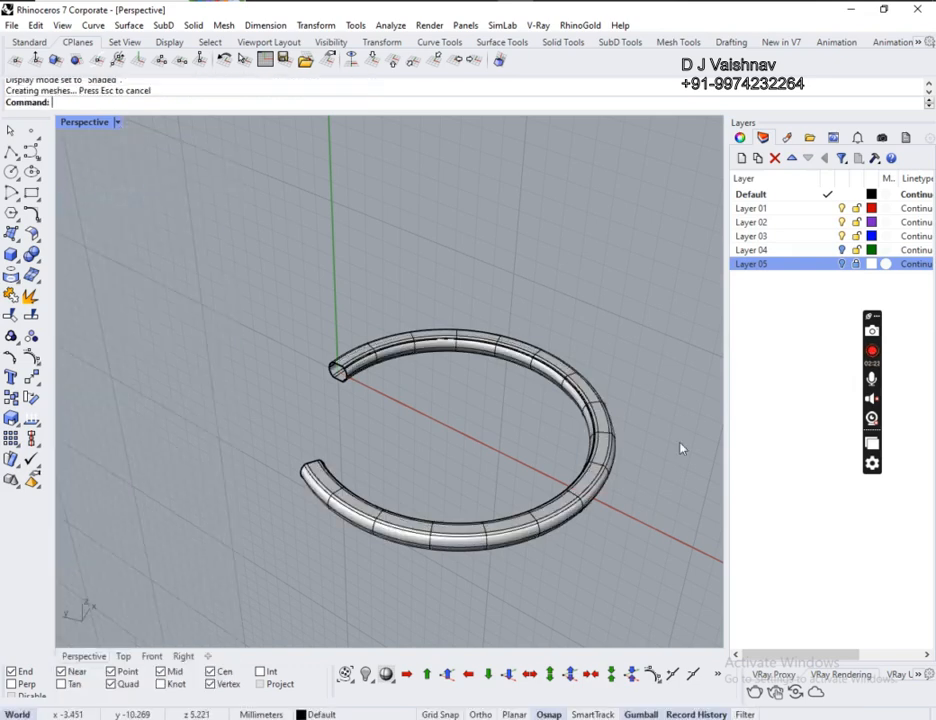
{"action": "mouse_move", "coordinate": [679, 445]}
{"action": "right_mouse_down"}
{"action": "mouse_move", "coordinate": [572, 451]}
{"action": "mouse_move", "coordinate": [413, 441]}
{"action": "mouse_move", "coordinate": [476, 591]}
{"action": "mouse_move", "coordinate": [631, 460]}
{"action": "mouse_move", "coordinate": [334, 380]}
{"action": "mouse_move", "coordinate": [340, 345]}
{"action": "right_mouse_up"}
{"action": "scroll", "coordinate": [340, 345], "scroll_direction": "up", "scroll_amount": 3}
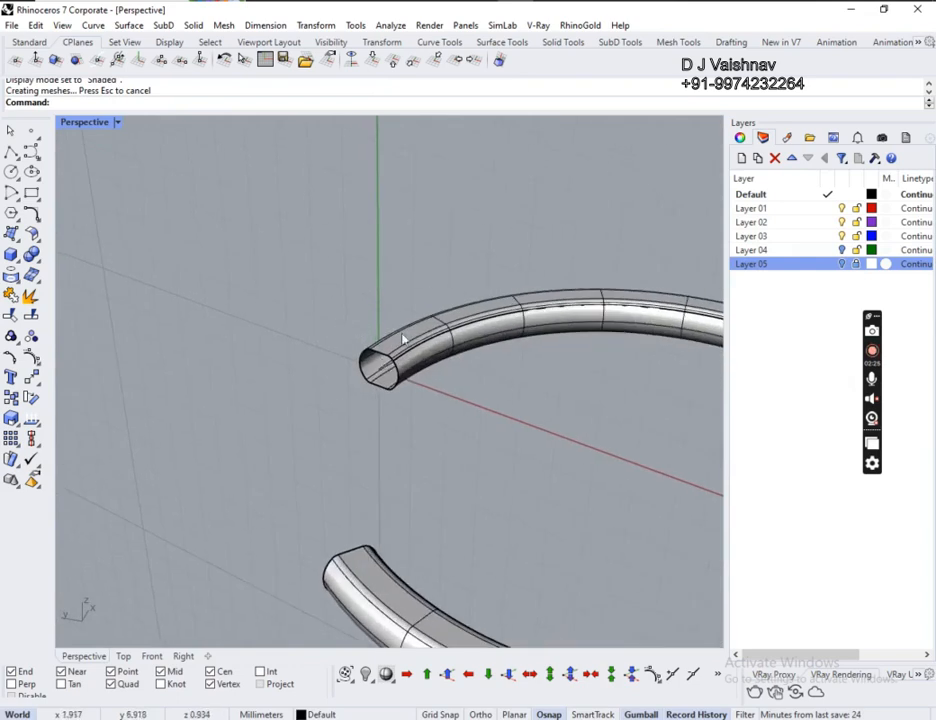
- Reset the construction plane to World Top and view the hoop from above
{"action": "left_click", "coordinate": [370, 60]}
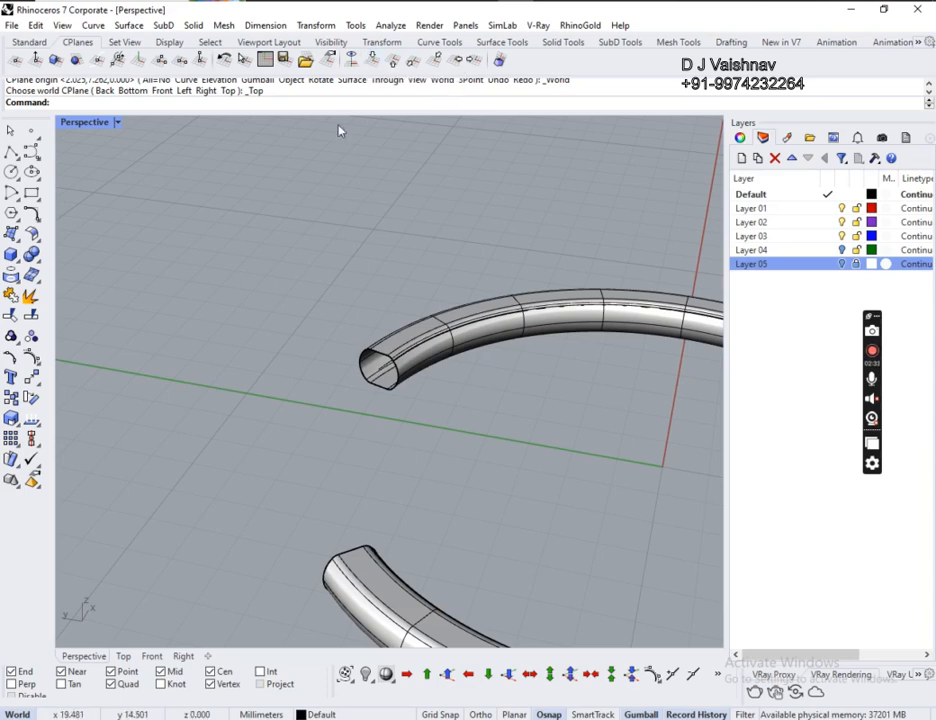
{"action": "scroll", "coordinate": [313, 159], "scroll_direction": "down", "scroll_amount": 7}
{"action": "right_click_drag", "start_coordinate": [428, 250], "coordinate": [366, 440]}
{"action": "scroll", "coordinate": [393, 386], "scroll_direction": "up", "scroll_amount": 8}
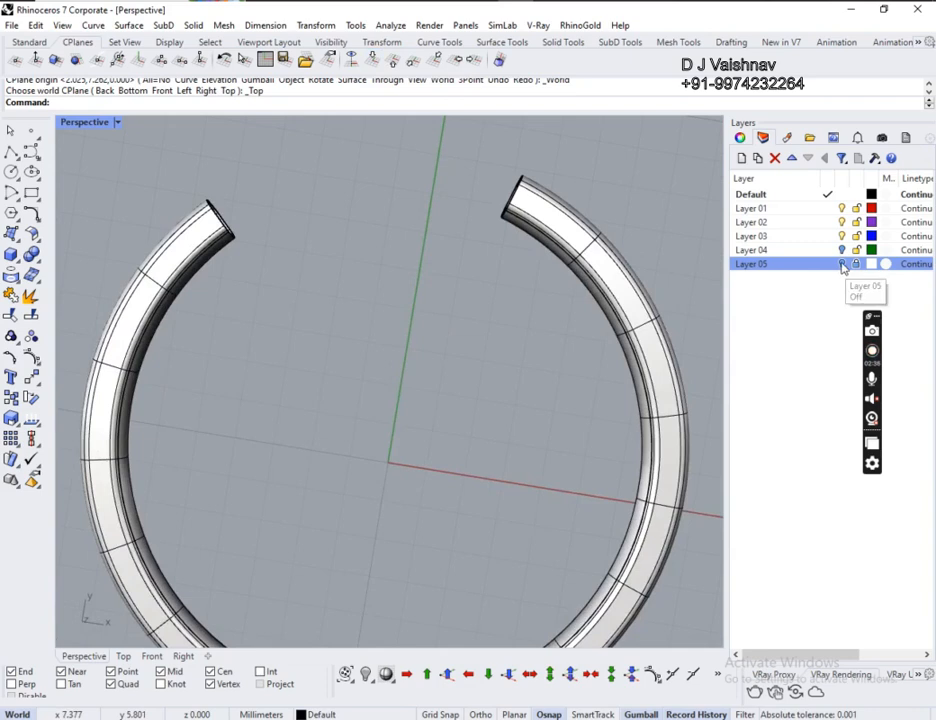
- Show Layer 05 and compare the swept hoop's thickness and end positions with the ring in the reference picture
{"action": "left_click", "coordinate": [841, 264]}
{"action": "right_click_drag", "start_coordinate": [331, 194], "coordinate": [414, 383]}
{"action": "right_click_drag", "start_coordinate": [421, 461], "coordinate": [404, 535], "text": "shift"}
{"action": "right_click_drag", "start_coordinate": [404, 535], "coordinate": [389, 409], "text": "shift"}
{"action": "scroll", "coordinate": [397, 424], "scroll_direction": "down", "scroll_amount": 8}
{"action": "scroll", "coordinate": [398, 426], "scroll_direction": "up", "scroll_amount": 3}
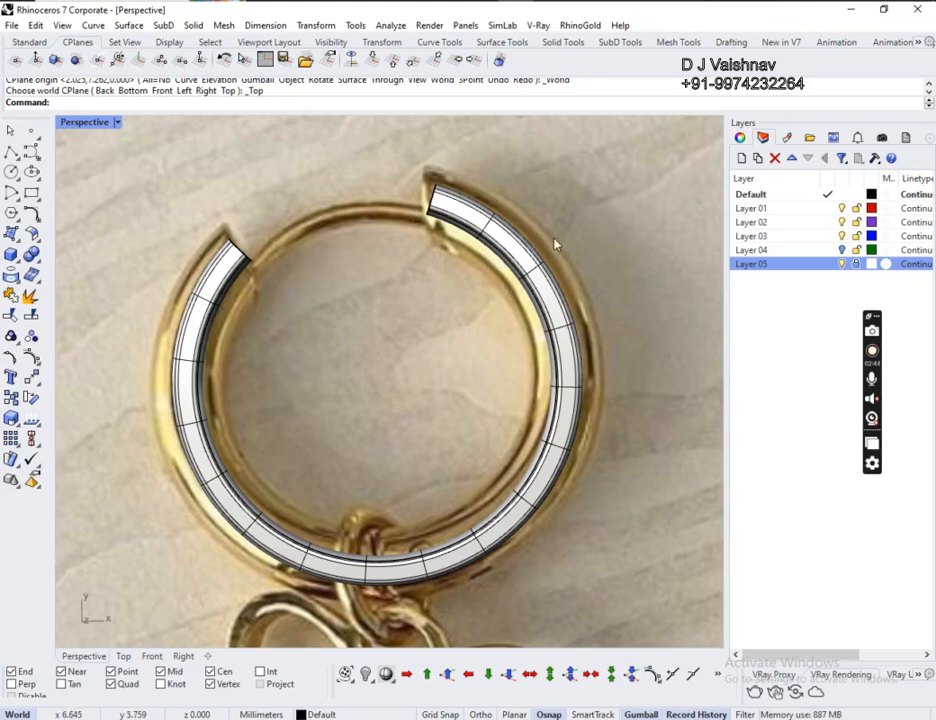
{"action": "right_click_drag", "start_coordinate": [556, 243], "coordinate": [541, 323]}
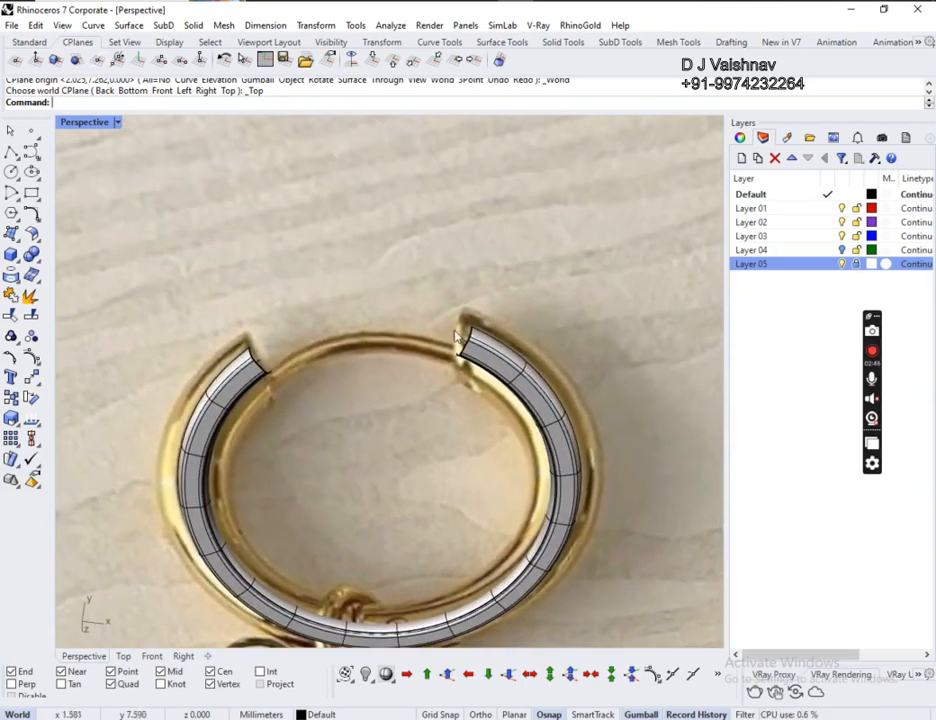
{"action": "scroll", "coordinate": [455, 369], "scroll_direction": "down", "scroll_amount": 3}
{"action": "scroll", "coordinate": [455, 369], "scroll_direction": "up", "scroll_amount": 10}
{"action": "right_click_drag", "start_coordinate": [554, 522], "coordinate": [745, 400]}
{"action": "right_click_drag", "start_coordinate": [345, 288], "coordinate": [575, 397], "text": "shift"}
{"action": "right_click_drag", "start_coordinate": [620, 190], "coordinate": [373, 430], "text": "shift"}
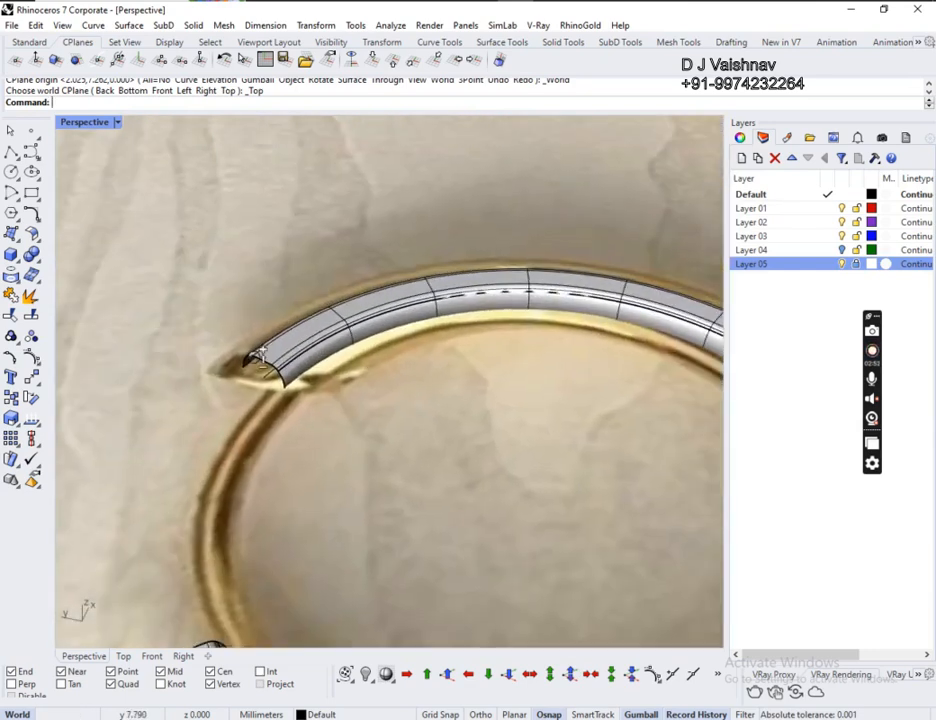
- Cap both open ends of the swept hoop to make it a closed solid, and inspect the result
{"action": "scroll", "coordinate": [278, 319], "scroll_direction": "up", "scroll_amount": 5}
{"action": "scroll", "coordinate": [278, 319], "scroll_direction": "up", "scroll_amount": 2}
{"action": "left_click", "coordinate": [298, 351]}
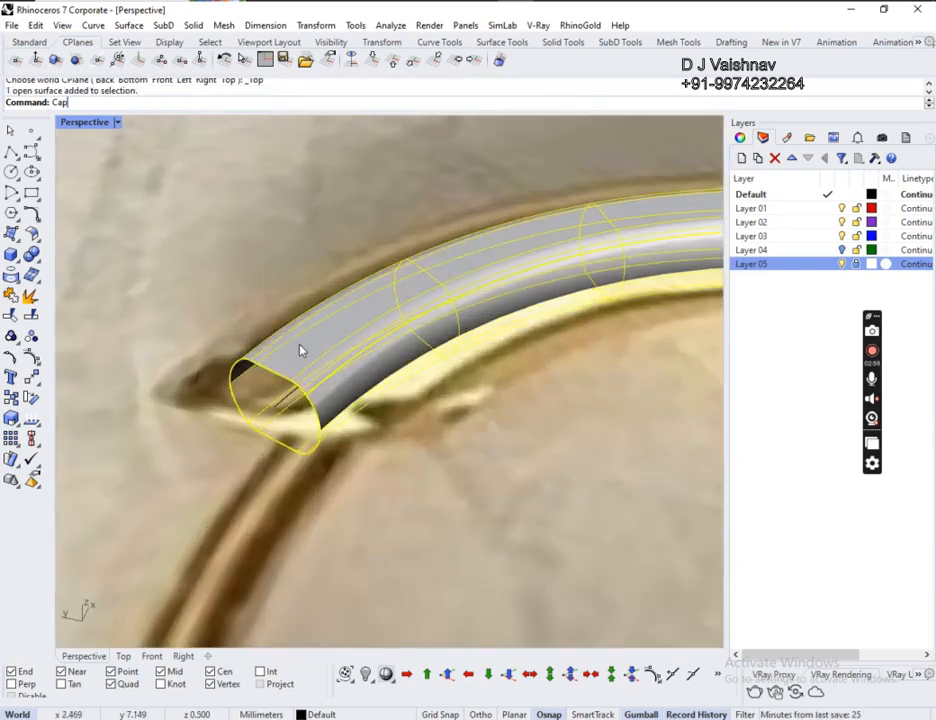
{"action": "key", "text": "Return"}
{"action": "left_click", "coordinate": [485, 399]}
{"action": "scroll", "coordinate": [454, 362], "scroll_direction": "down", "scroll_amount": 2}
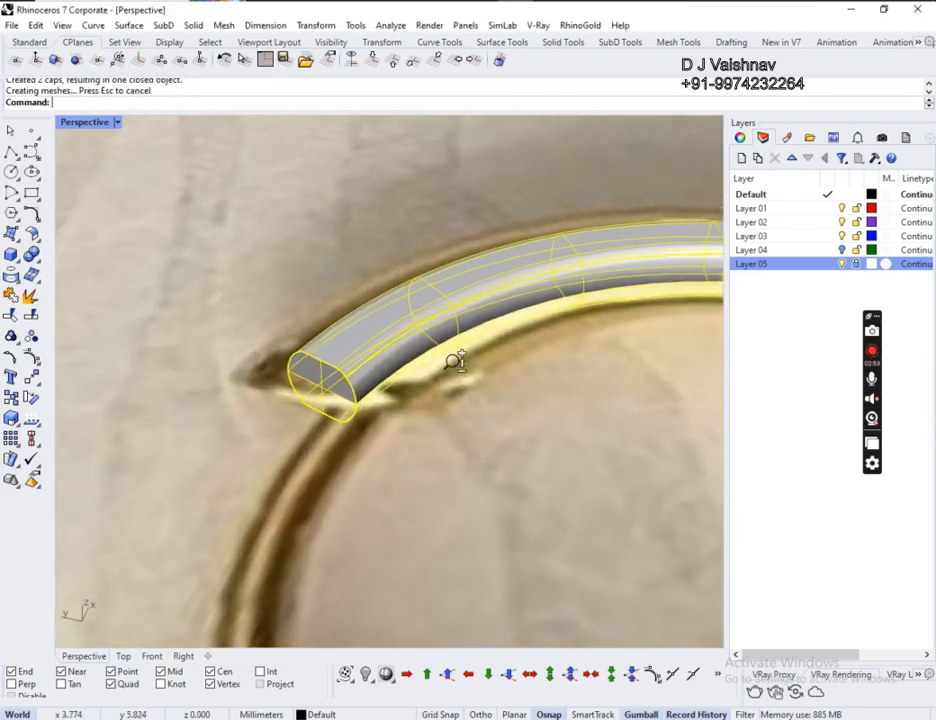
{"action": "scroll", "coordinate": [326, 410], "scroll_direction": "up", "scroll_amount": 5}
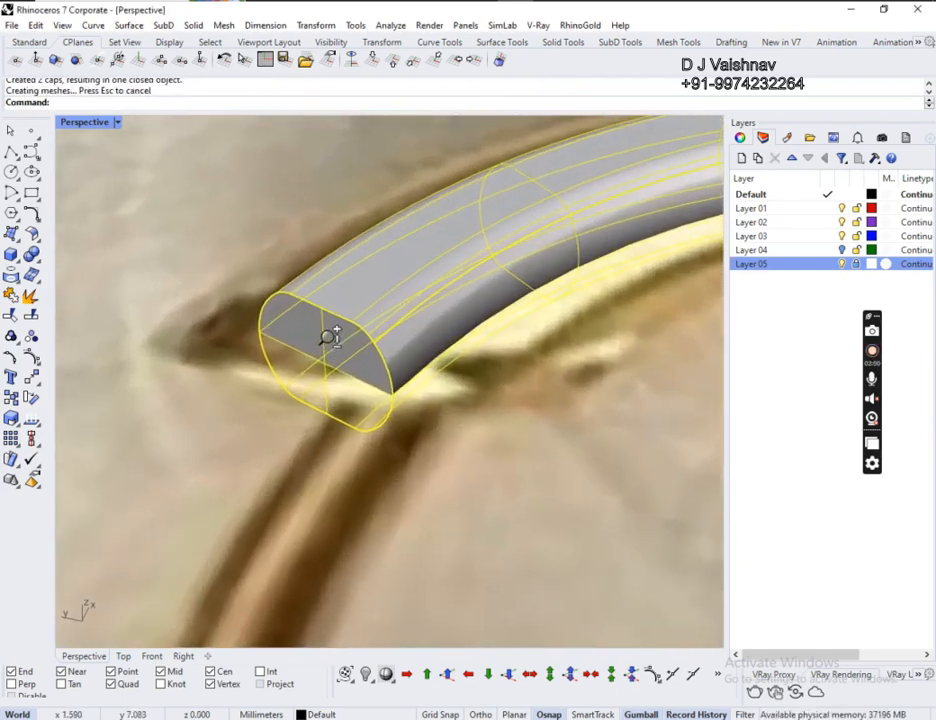
{"action": "scroll", "coordinate": [352, 332], "scroll_direction": "down", "scroll_amount": 6}
{"action": "right_click_drag", "start_coordinate": [537, 333], "coordinate": [300, 382]}
{"action": "scroll", "coordinate": [366, 324], "scroll_direction": "down", "scroll_amount": 8}
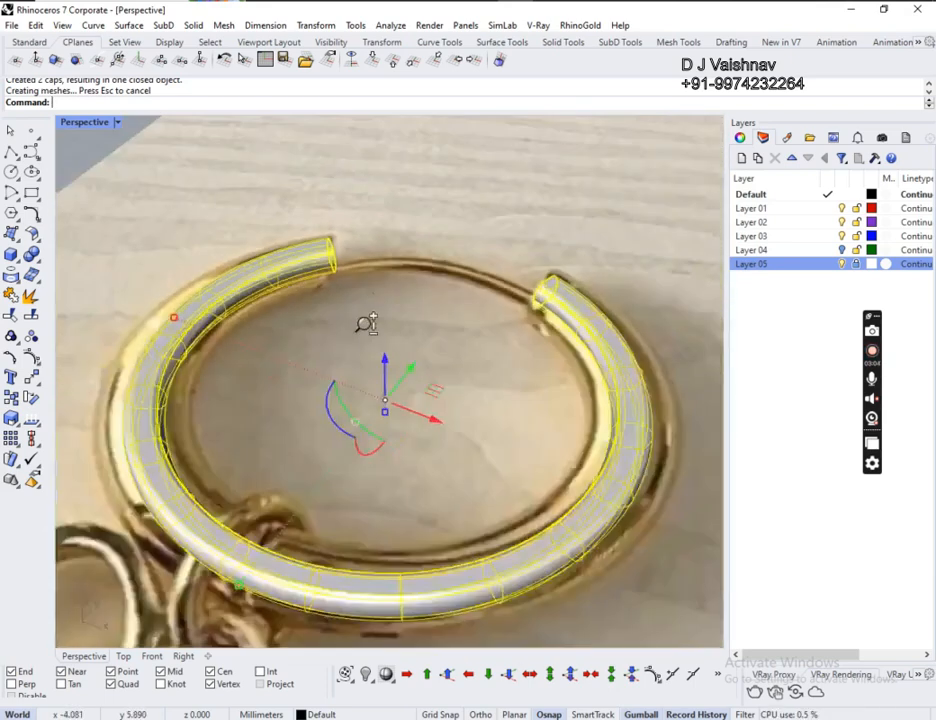
- Hide Layer 05 and bring back the hidden construction curves around the hoop
{"action": "right_click_drag", "start_coordinate": [356, 249], "coordinate": [361, 313]}
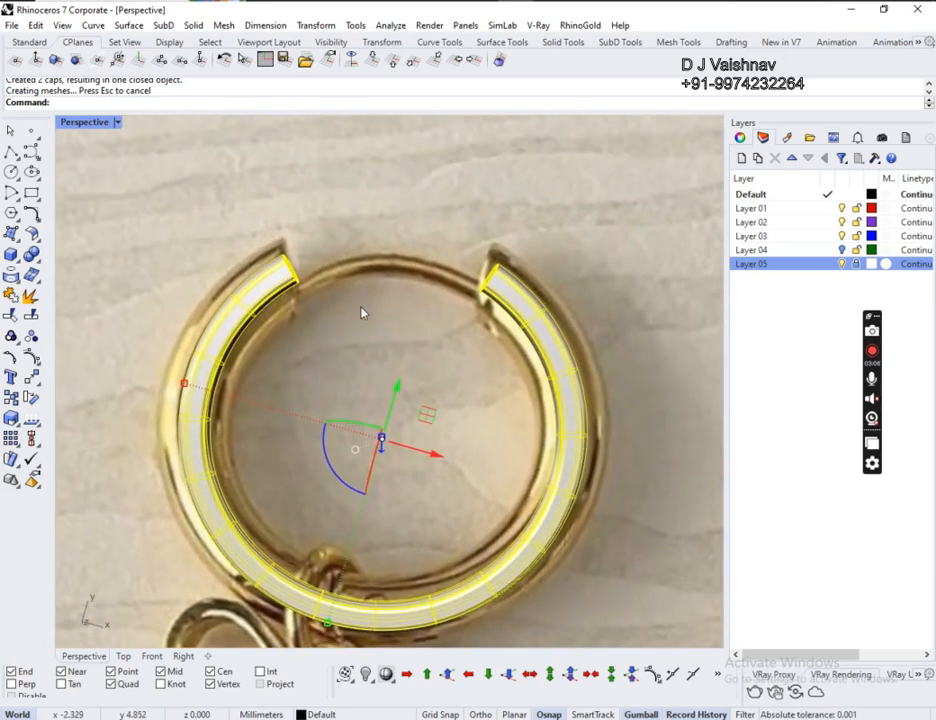
{"action": "left_click", "coordinate": [840, 263]}
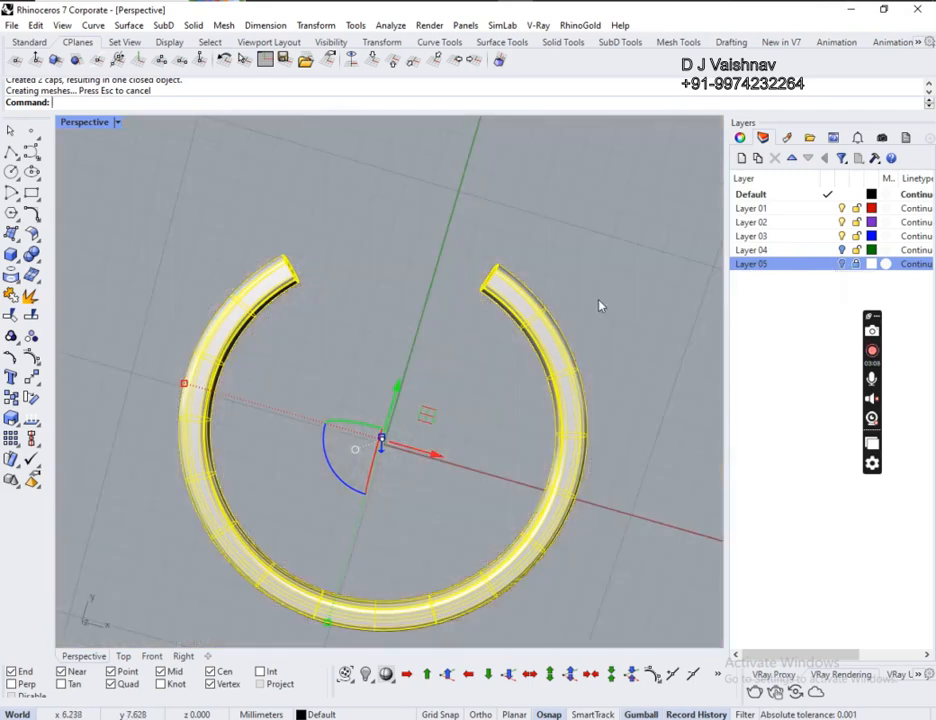
{"action": "key", "text": "ctrl+alt+h"}
{"action": "left_click", "coordinate": [468, 382]}
{"action": "right_click_drag", "start_coordinate": [408, 379], "coordinate": [382, 194]}
- Pipe the arc bridging the hoop's gap with a 0.45 mm radius at both ends and flat caps
{"action": "left_click", "coordinate": [383, 193]}
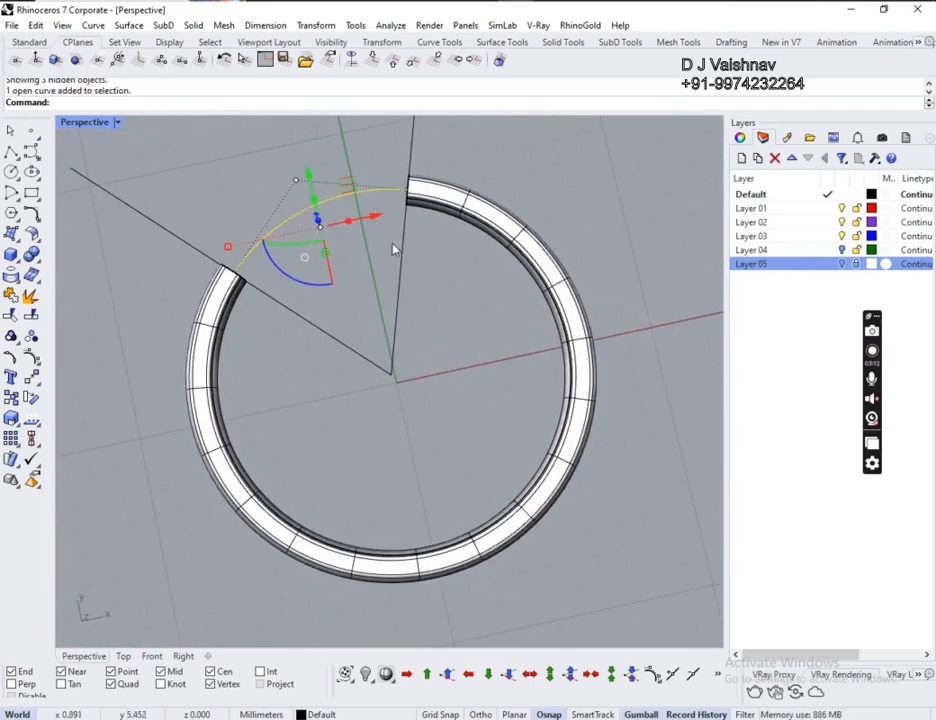
{"action": "scroll", "coordinate": [393, 250], "scroll_direction": "up", "scroll_amount": 5}
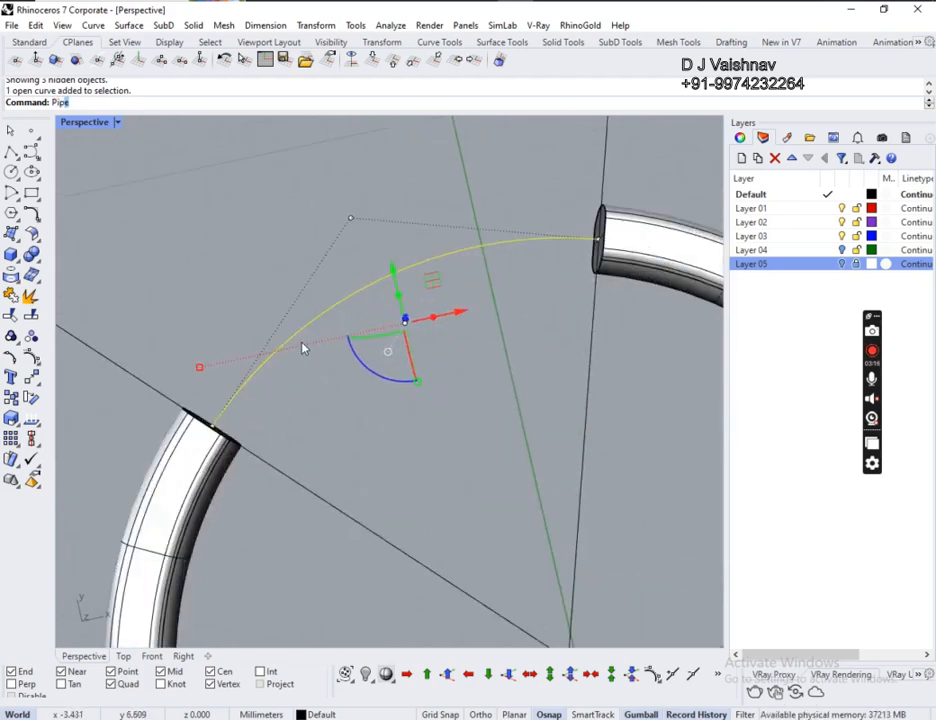
{"action": "key", "text": "Return"}
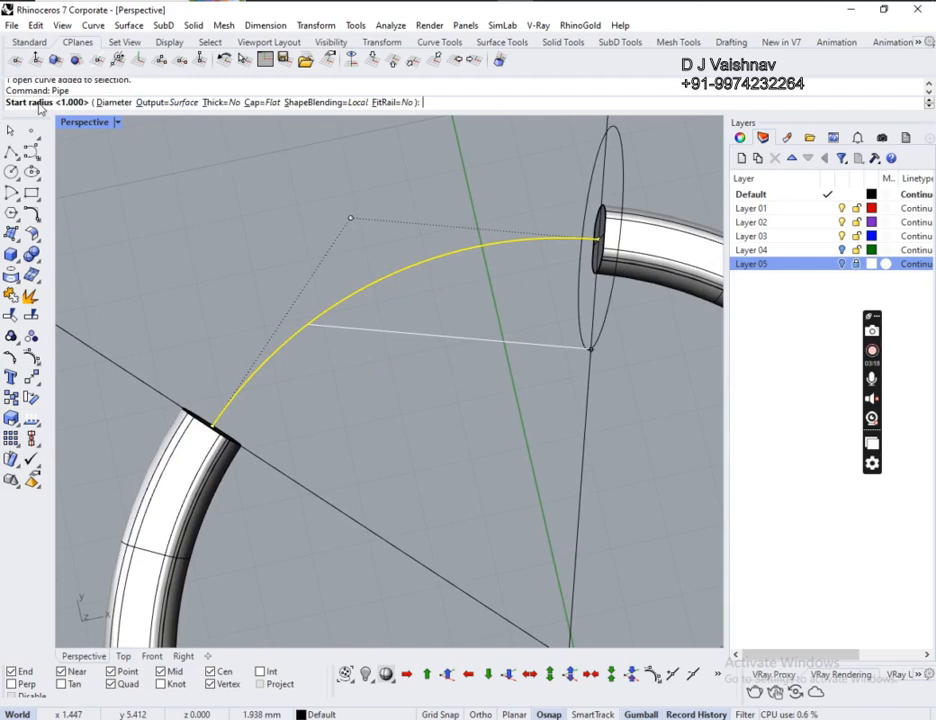
{"action": "type", "text": ".45"}
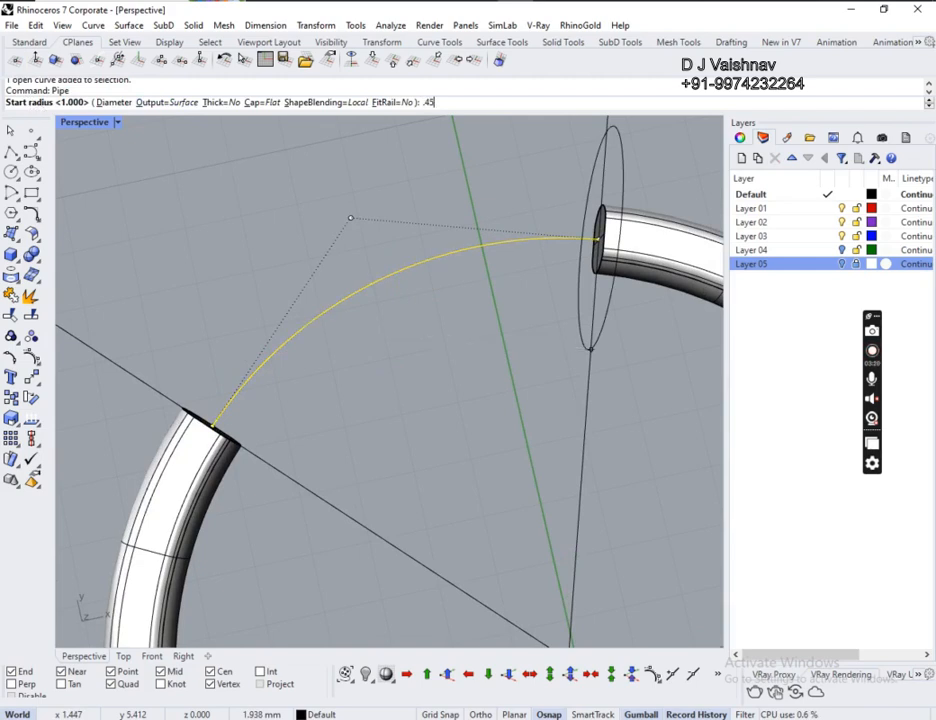
{"action": "key", "text": "Return"}
{"action": "key", "text": "Return"}
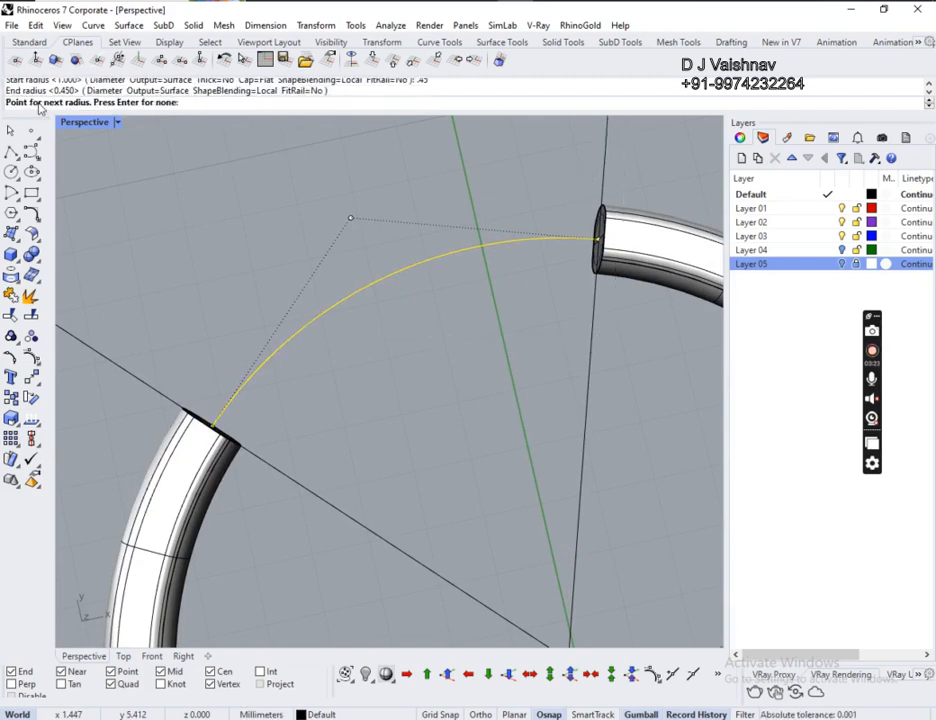
{"action": "key", "text": "Return"}
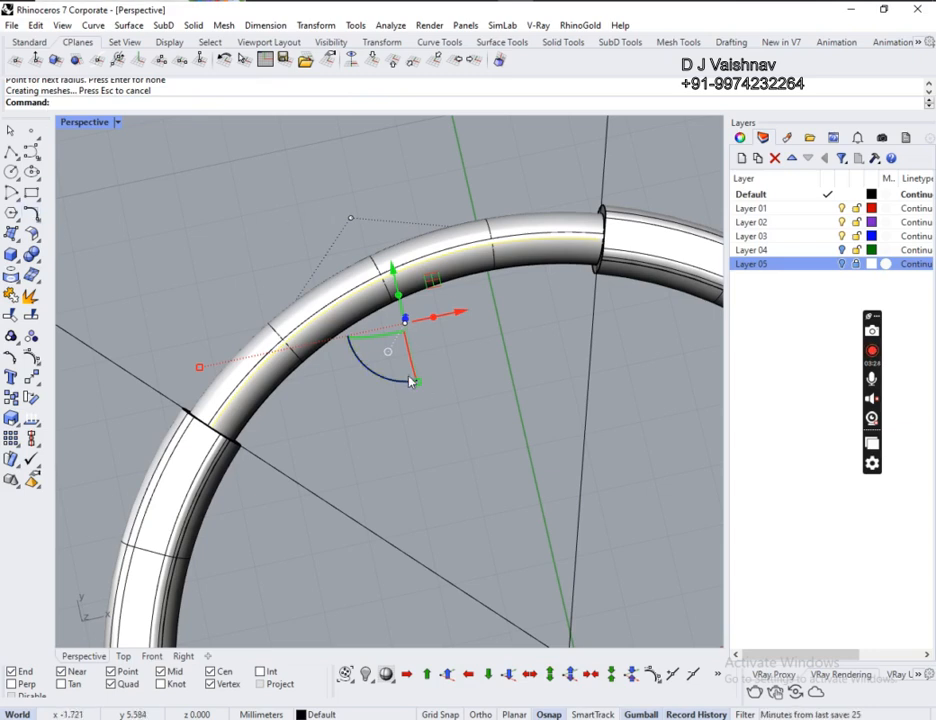
- Inspect where the new pipe meets the hoop's end to compare their thicknesses
{"action": "scroll", "coordinate": [457, 326], "scroll_direction": "down", "scroll_amount": 2}
{"action": "left_click", "coordinate": [538, 360]}
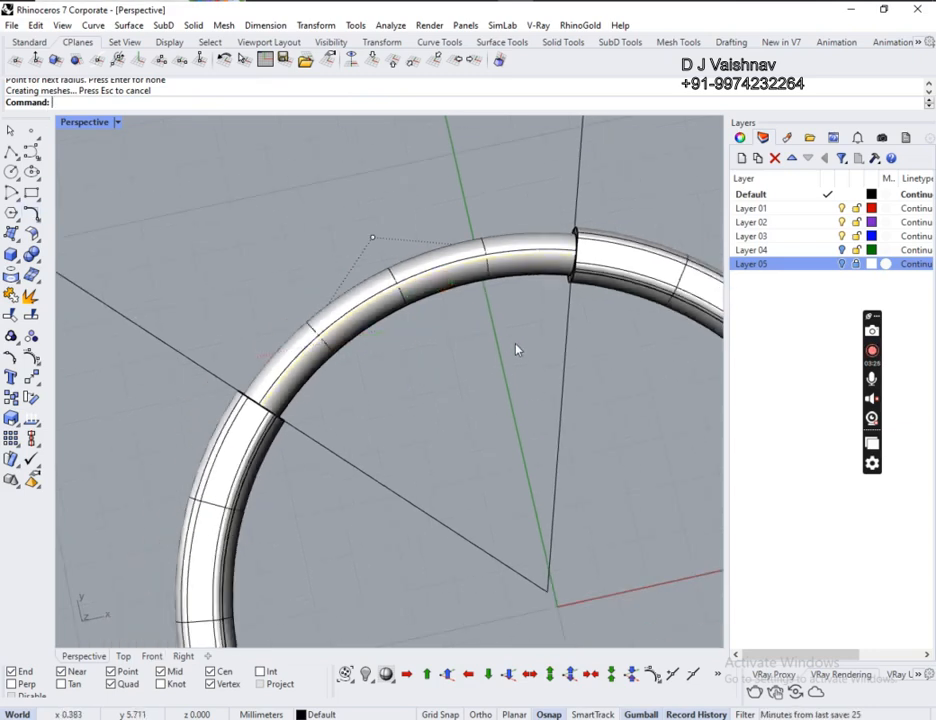
{"action": "right_click_drag", "start_coordinate": [516, 349], "coordinate": [489, 330]}
{"action": "scroll", "coordinate": [478, 330], "scroll_direction": "down", "scroll_amount": 8}
{"action": "right_click_drag", "start_coordinate": [476, 403], "coordinate": [449, 309]}
{"action": "scroll", "coordinate": [413, 310], "scroll_direction": "down", "scroll_amount": 3}
{"action": "scroll", "coordinate": [409, 306], "scroll_direction": "up", "scroll_amount": 10}
{"action": "right_click_drag", "start_coordinate": [464, 372], "coordinate": [588, 376]}
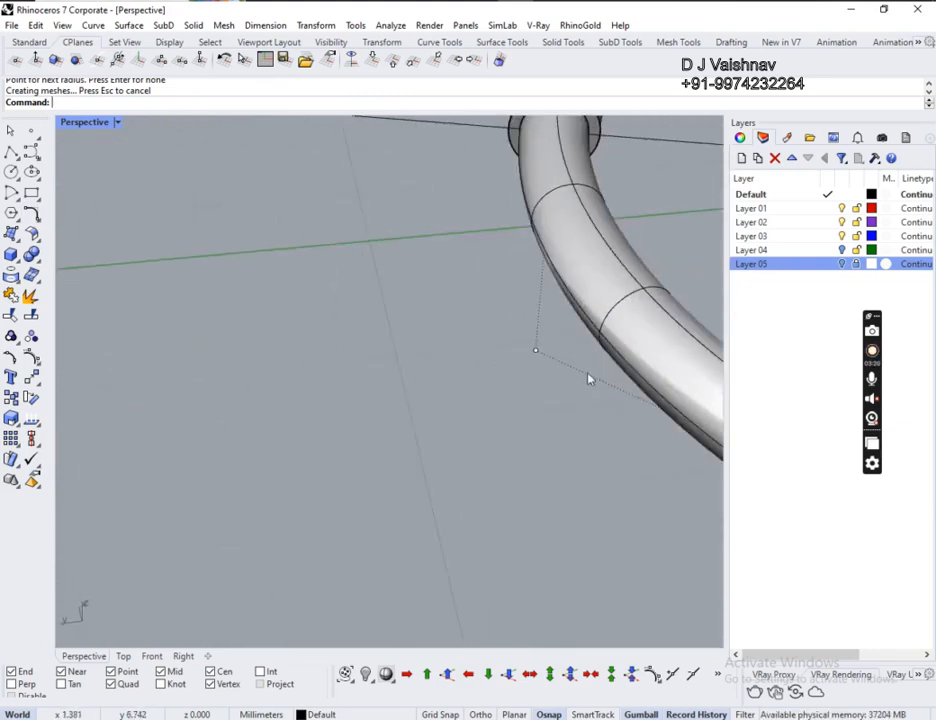
{"action": "right_click_drag", "start_coordinate": [557, 264], "coordinate": [381, 417], "text": "shift"}
{"action": "right_click_drag", "start_coordinate": [368, 327], "coordinate": [380, 307]}
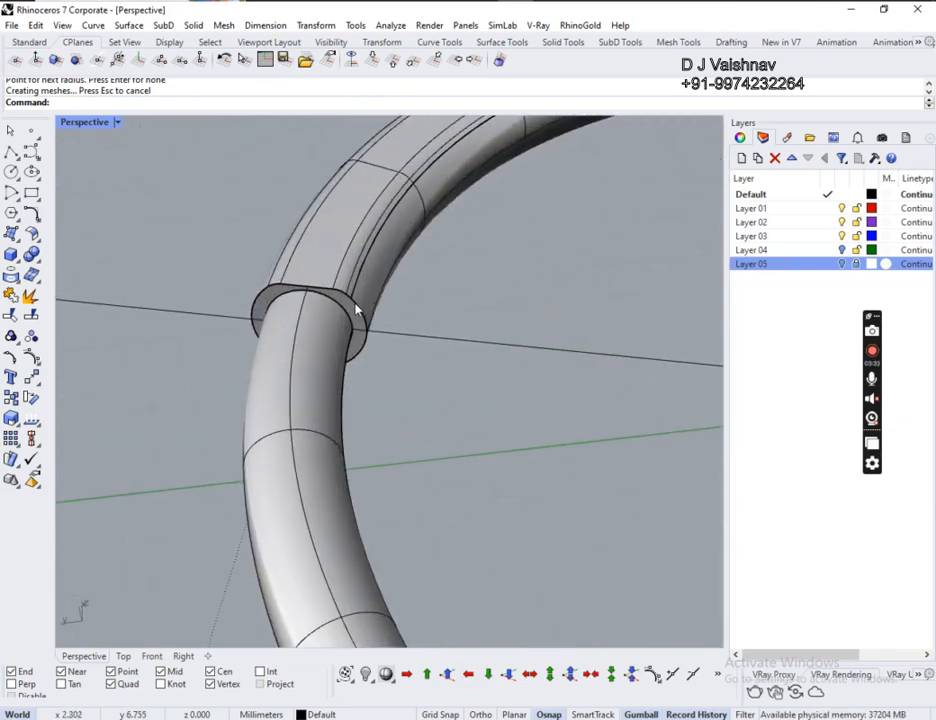
- Delete the swept hoop solid and select its closed profile curve around the pipe's end
{"action": "left_click", "coordinate": [357, 311]}
{"action": "key", "text": "Delete"}
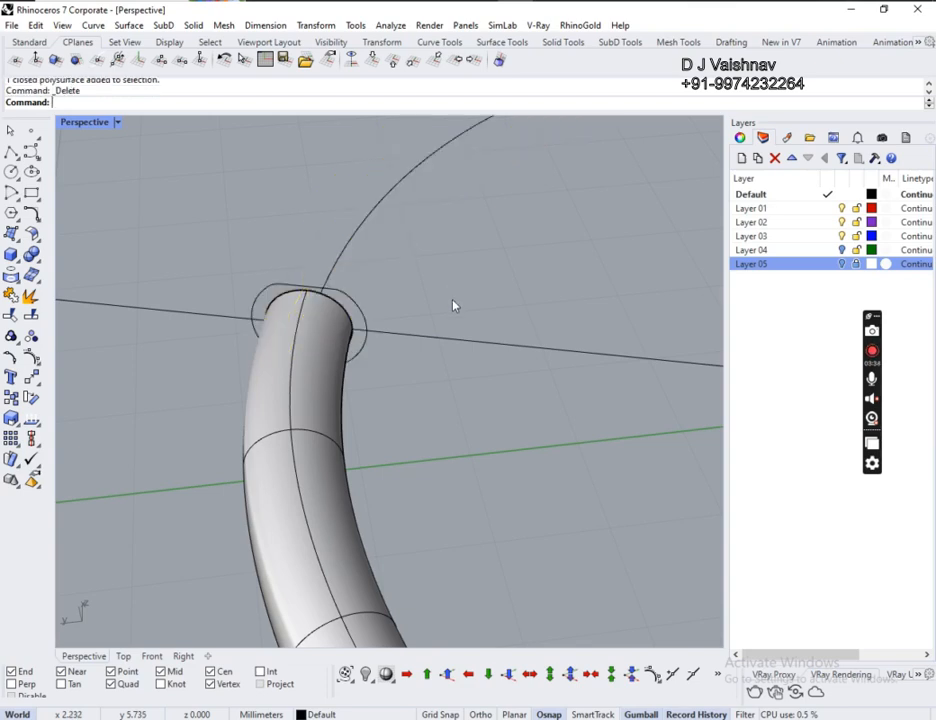
{"action": "left_click", "coordinate": [345, 299]}
{"action": "right_click_drag", "start_coordinate": [413, 350], "coordinate": [372, 348]}
{"action": "scroll", "coordinate": [370, 346], "scroll_direction": "up", "scroll_amount": 5}
{"action": "right_click_drag", "start_coordinate": [341, 292], "coordinate": [382, 243]}
{"action": "scroll", "coordinate": [405, 330], "scroll_direction": "down", "scroll_amount": 4}
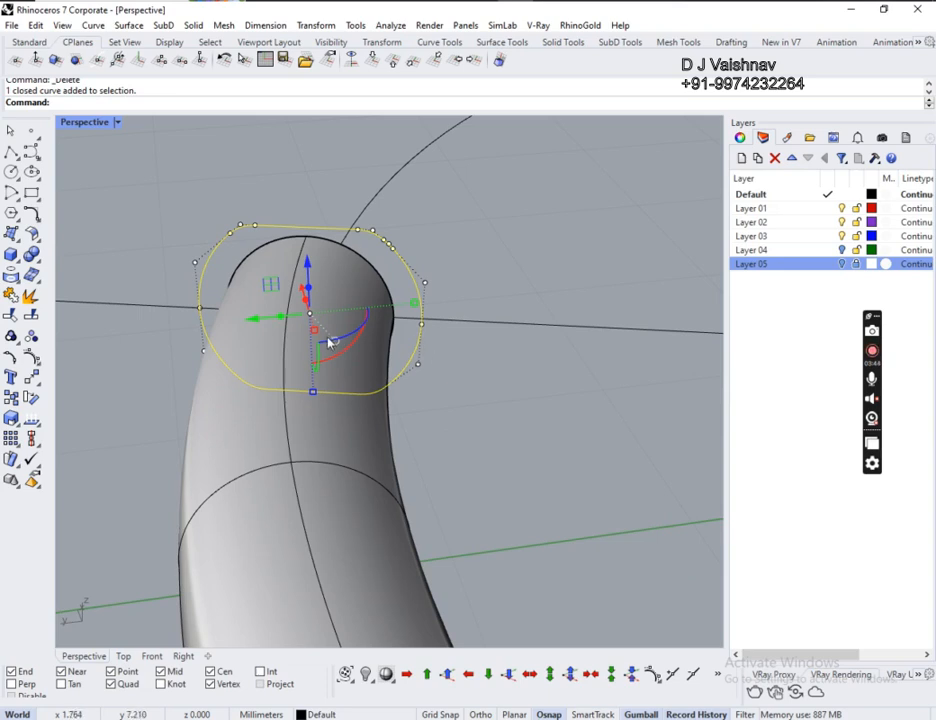
{"action": "right_click_drag", "start_coordinate": [331, 342], "coordinate": [357, 326]}
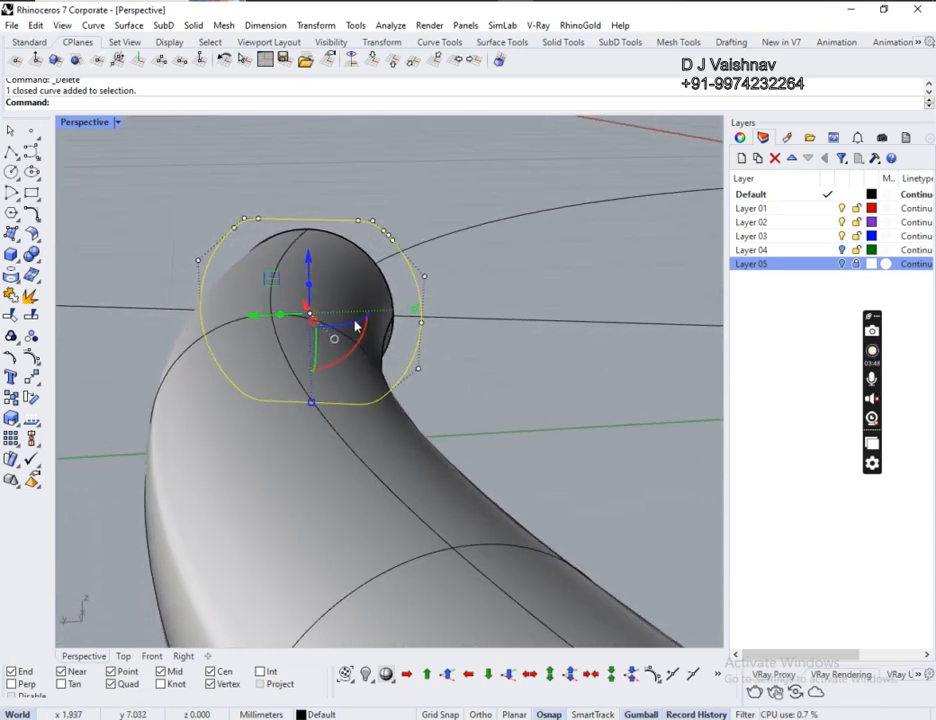
- Try aligning the gumball to the object on the hoop's profile curve
{"action": "right_click", "coordinate": [337, 343]}
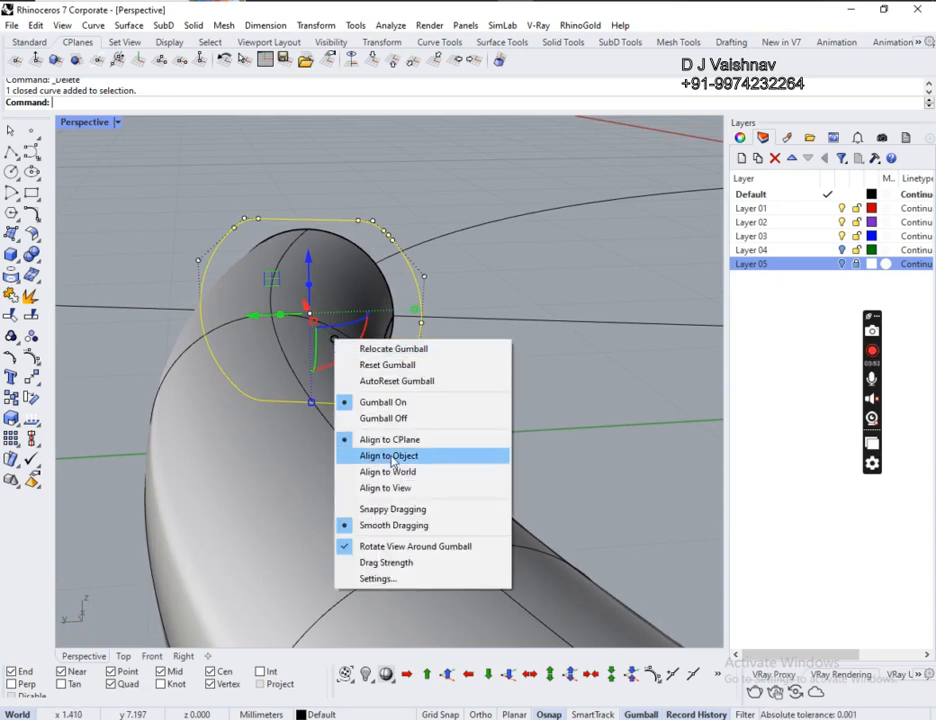
{"action": "left_click", "coordinate": [389, 456]}
{"action": "right_click_drag", "start_coordinate": [441, 401], "coordinate": [371, 245]}
{"action": "right_click_drag", "start_coordinate": [447, 442], "coordinate": [520, 440]}
{"action": "right_click_drag", "start_coordinate": [543, 274], "coordinate": [493, 297]}
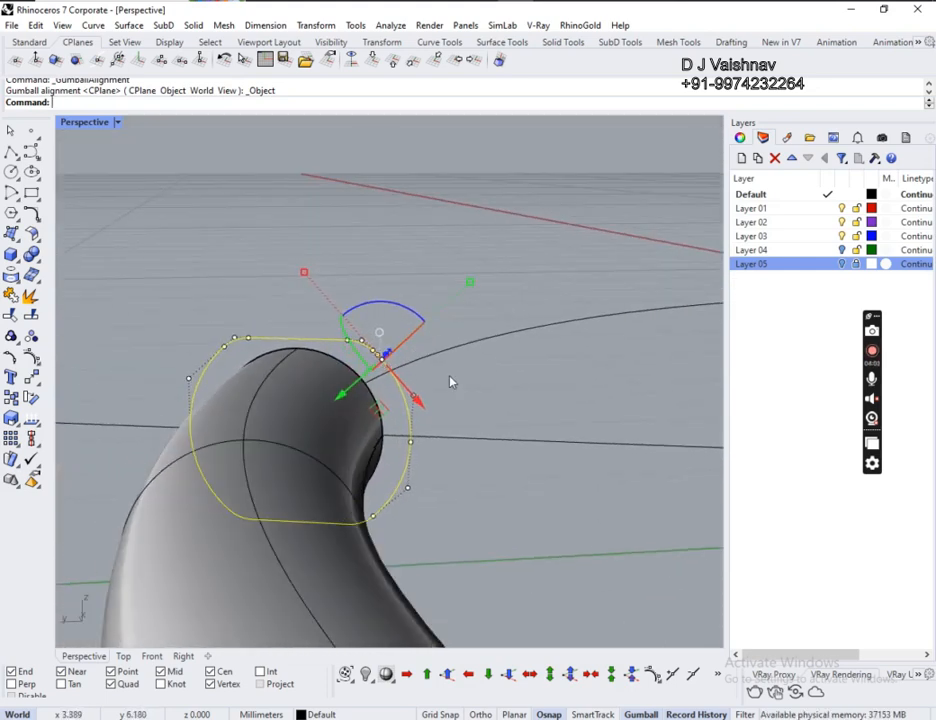
{"action": "left_click", "coordinate": [378, 334]}
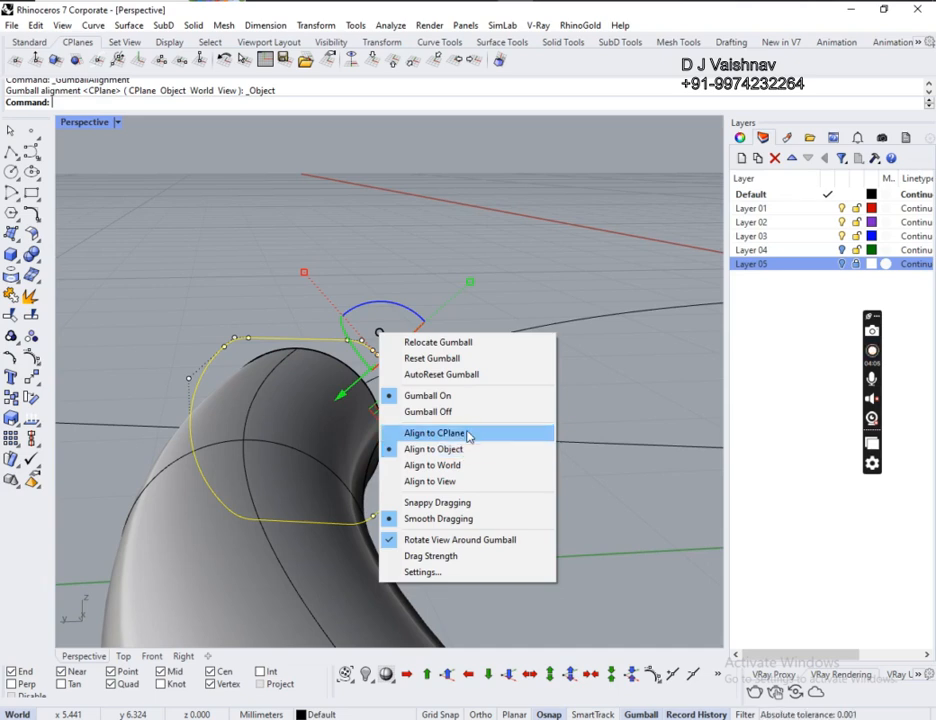
{"action": "left_click", "coordinate": [518, 389]}
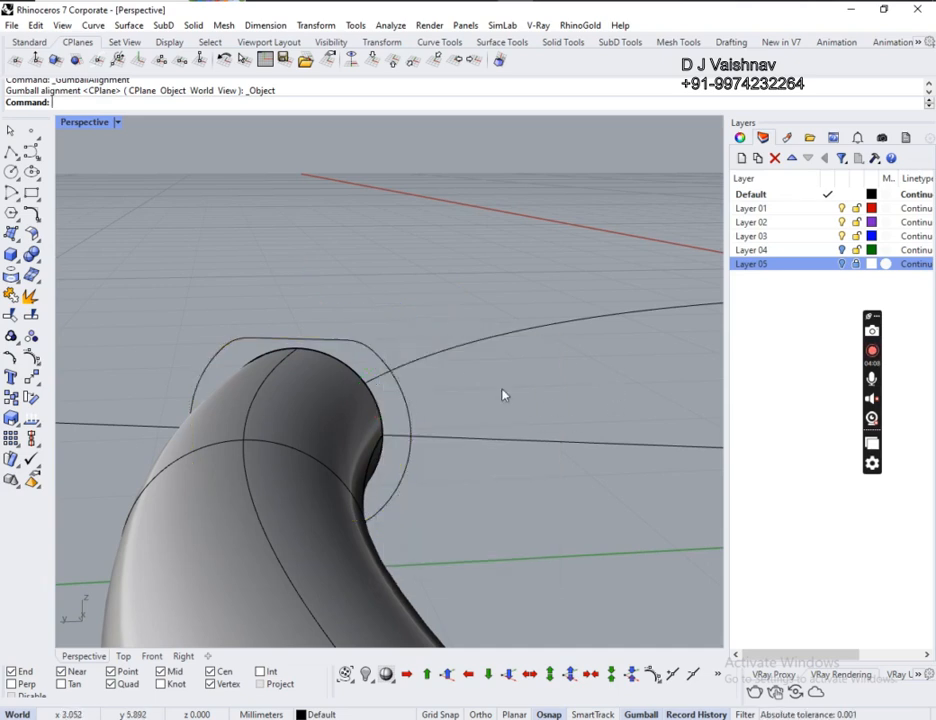
- Hide the pipe across the gap together with its centre arc
{"action": "right_click_drag", "start_coordinate": [501, 393], "coordinate": [212, 423]}
{"action": "right_click_drag", "start_coordinate": [454, 389], "coordinate": [416, 385]}
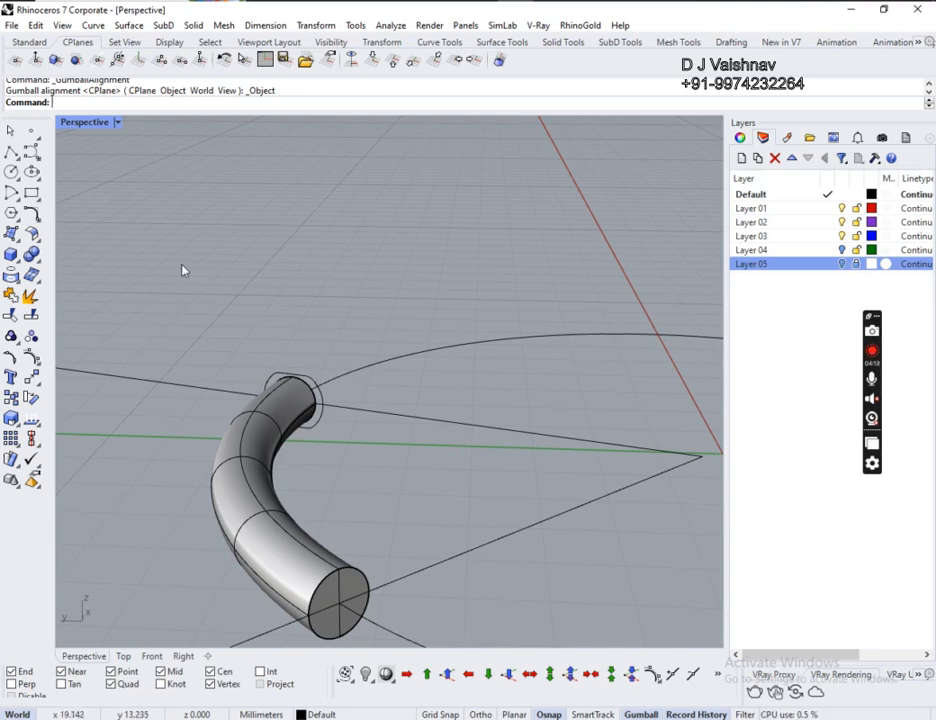
{"action": "left_click", "coordinate": [250, 492]}
{"action": "left_click", "coordinate": [454, 527]}
{"action": "left_click_drag", "start_coordinate": [265, 522], "coordinate": [218, 535]}
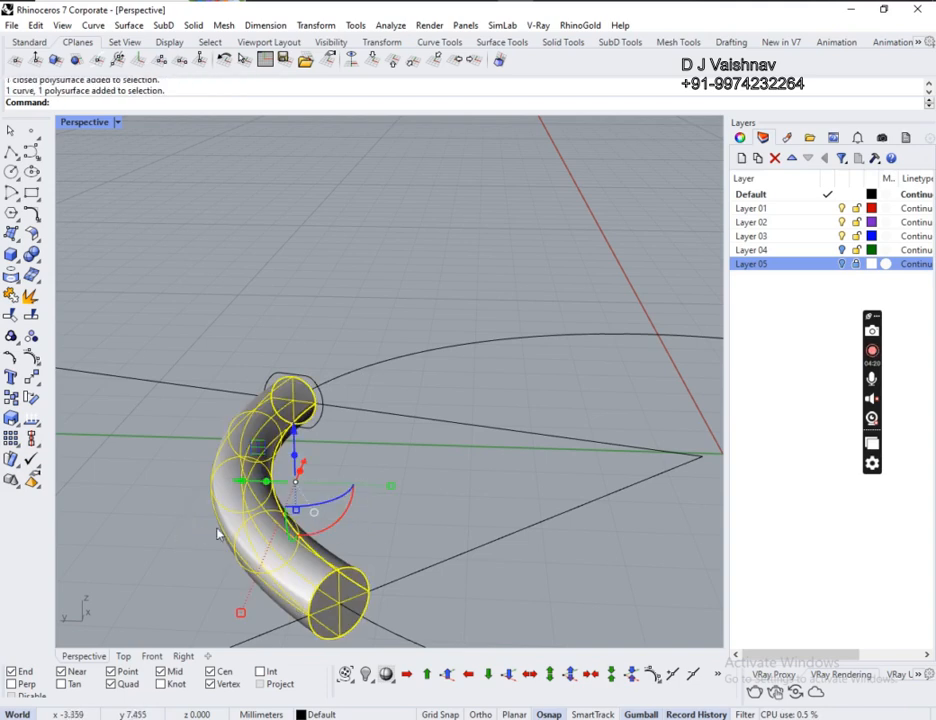
{"action": "key", "text": "ctrl+h"}
- Set the construction plane perpendicular to the hoop's rail curve, with its origin at the rail's end inside the profile
{"action": "scroll", "coordinate": [290, 448], "scroll_direction": "up", "scroll_amount": 3}
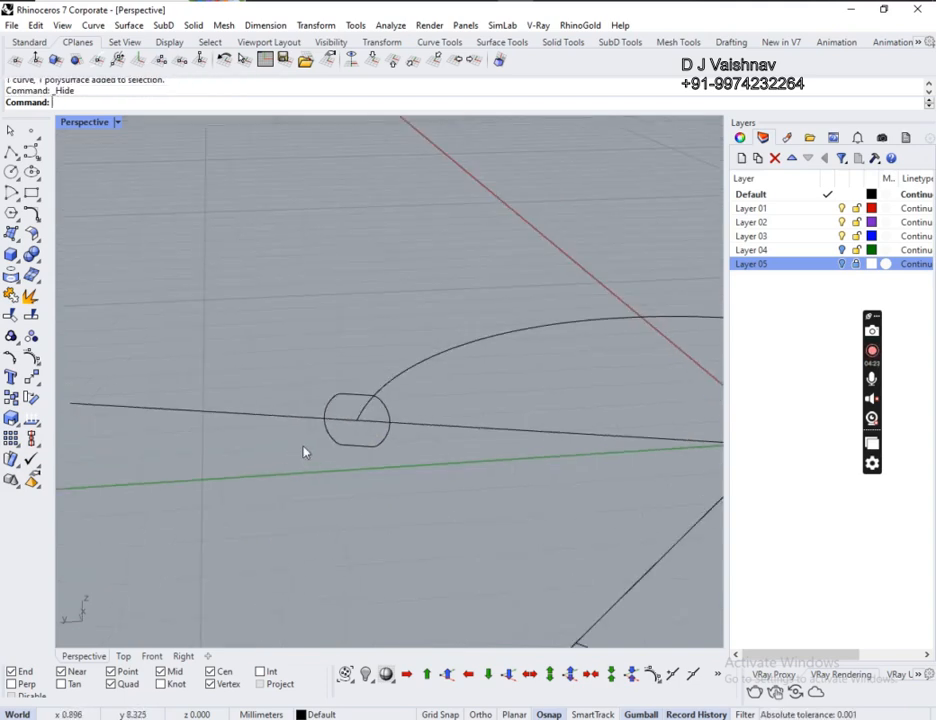
{"action": "left_click", "coordinate": [99, 60]}
{"action": "left_click", "coordinate": [445, 358]}
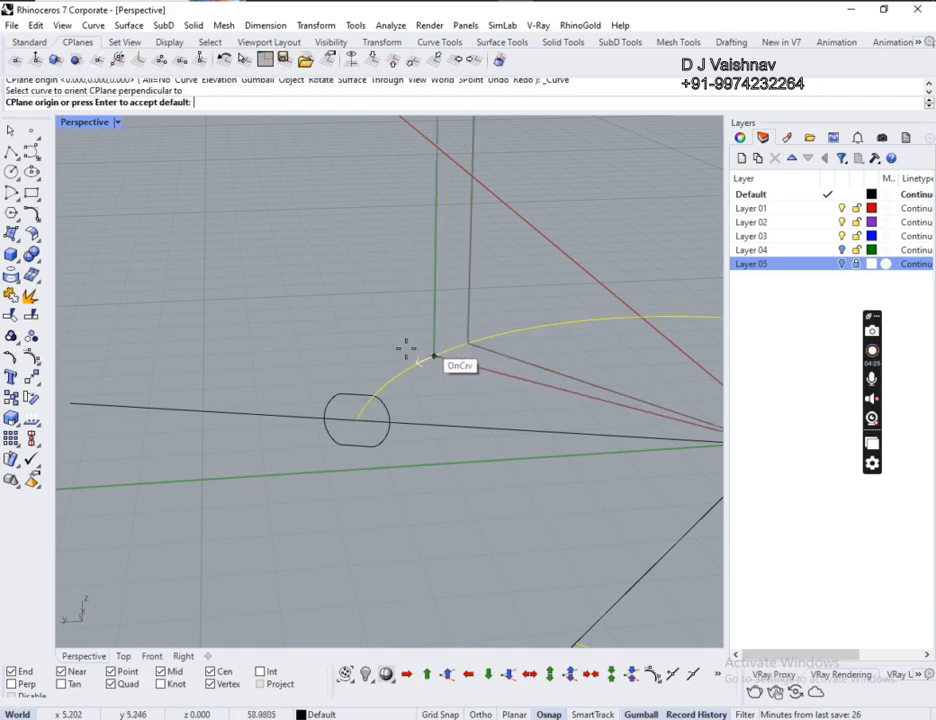
{"action": "left_click", "coordinate": [356, 420]}
{"action": "scroll", "coordinate": [347, 463], "scroll_direction": "up", "scroll_amount": 5}
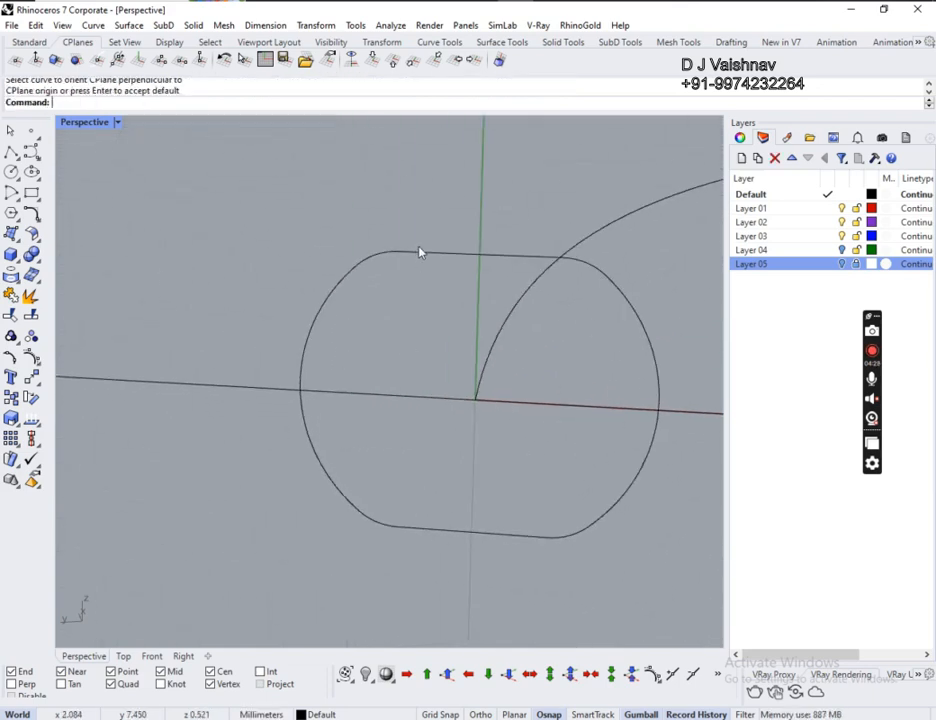
- Align the gumball to the construction plane and scale the profile curve up uniformly to about 2.3 mm wide
{"action": "left_click", "coordinate": [420, 252]}
{"action": "right_click_drag", "start_coordinate": [426, 284], "coordinate": [488, 308]}
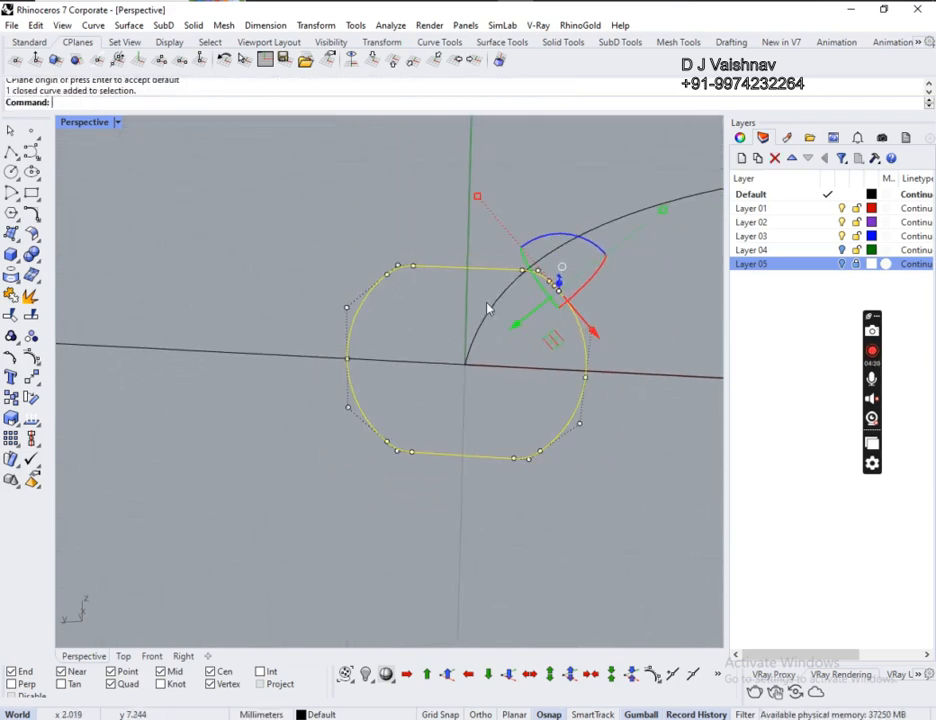
{"action": "left_click", "coordinate": [562, 270]}
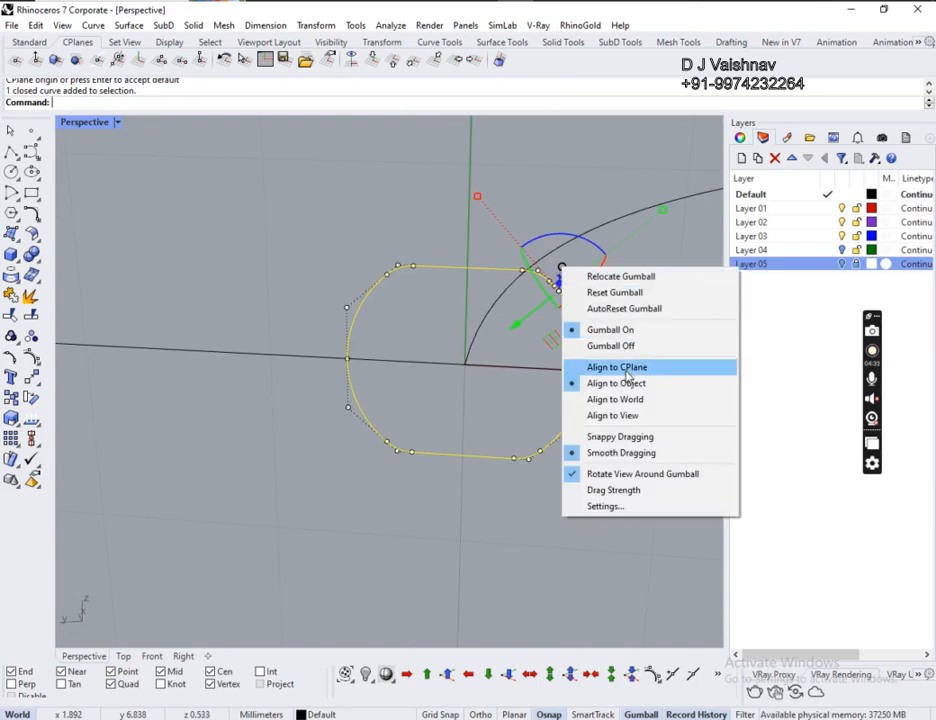
{"action": "left_click", "coordinate": [628, 369]}
{"action": "right_click_drag", "start_coordinate": [587, 328], "coordinate": [603, 365]}
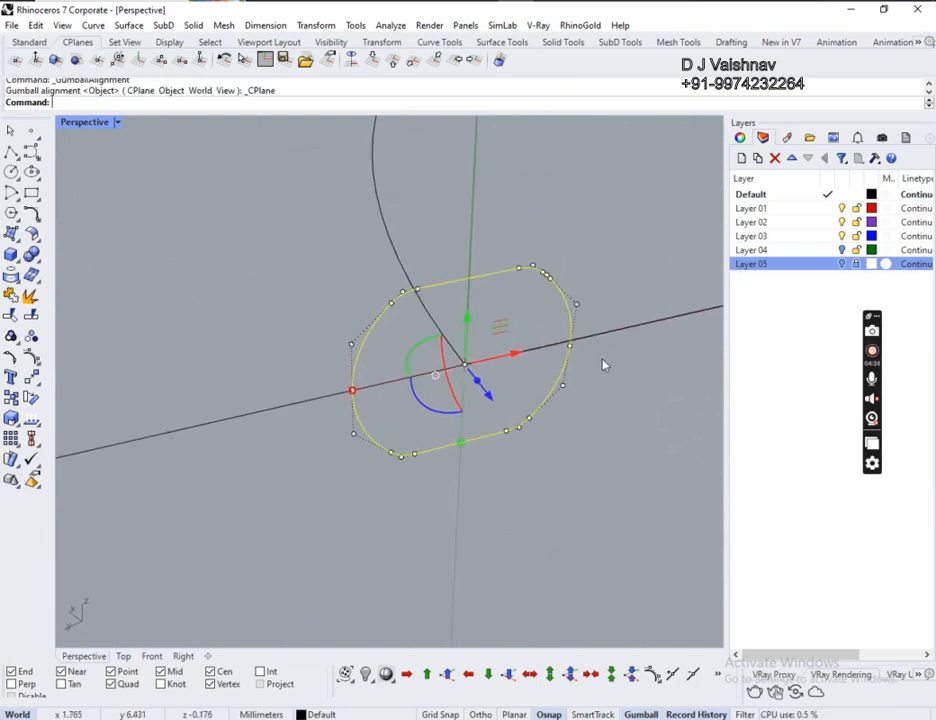
{"action": "left_click_drag", "start_coordinate": [355, 391], "coordinate": [241, 436]}
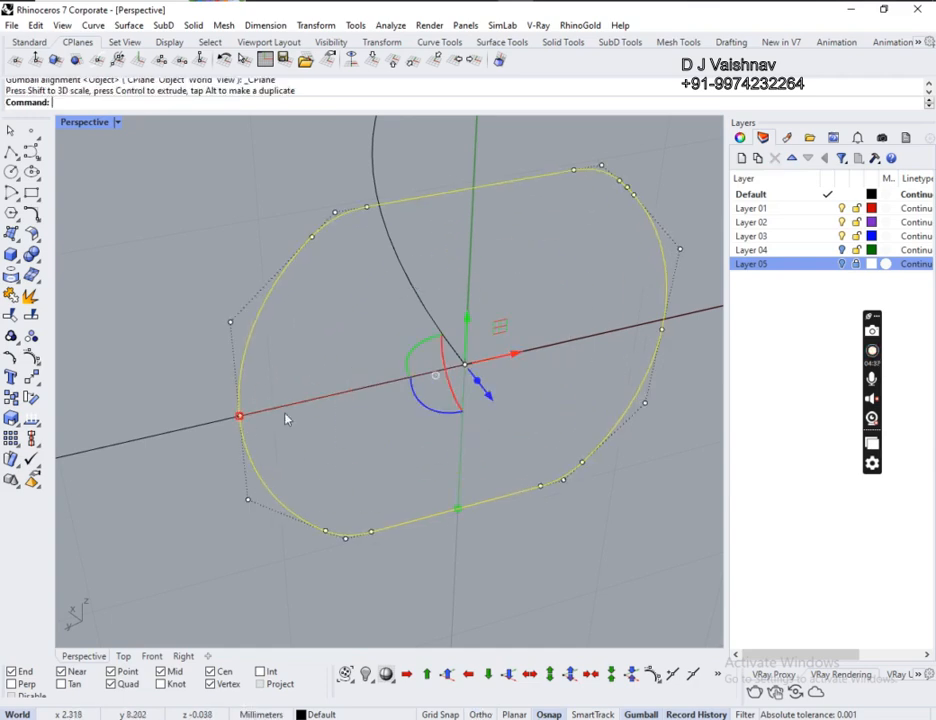
- Show Layer 05 and compare the enlarged profile with the hoop's end in the reference picture
{"action": "left_click", "coordinate": [844, 265]}
{"action": "scroll", "coordinate": [456, 305], "scroll_direction": "down", "scroll_amount": 10}
{"action": "right_click_drag", "start_coordinate": [591, 259], "coordinate": [326, 376]}
{"action": "scroll", "coordinate": [430, 244], "scroll_direction": "down", "scroll_amount": 1}
{"action": "scroll", "coordinate": [430, 244], "scroll_direction": "up", "scroll_amount": 7}
{"action": "right_click_drag", "start_coordinate": [606, 373], "coordinate": [558, 364]}
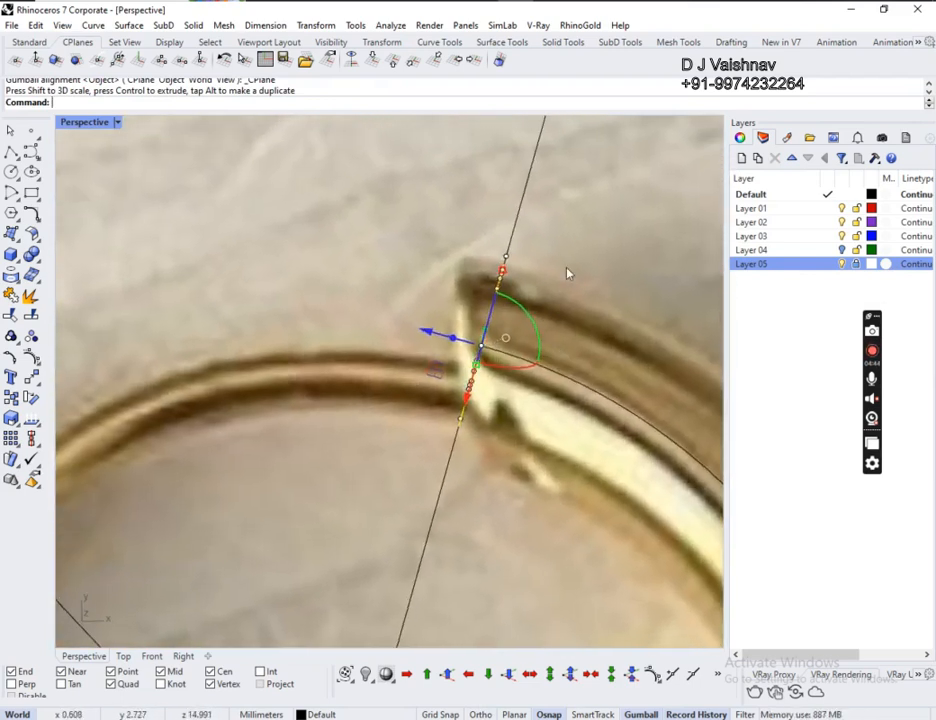
{"action": "right_click_drag", "start_coordinate": [506, 449], "coordinate": [660, 344]}
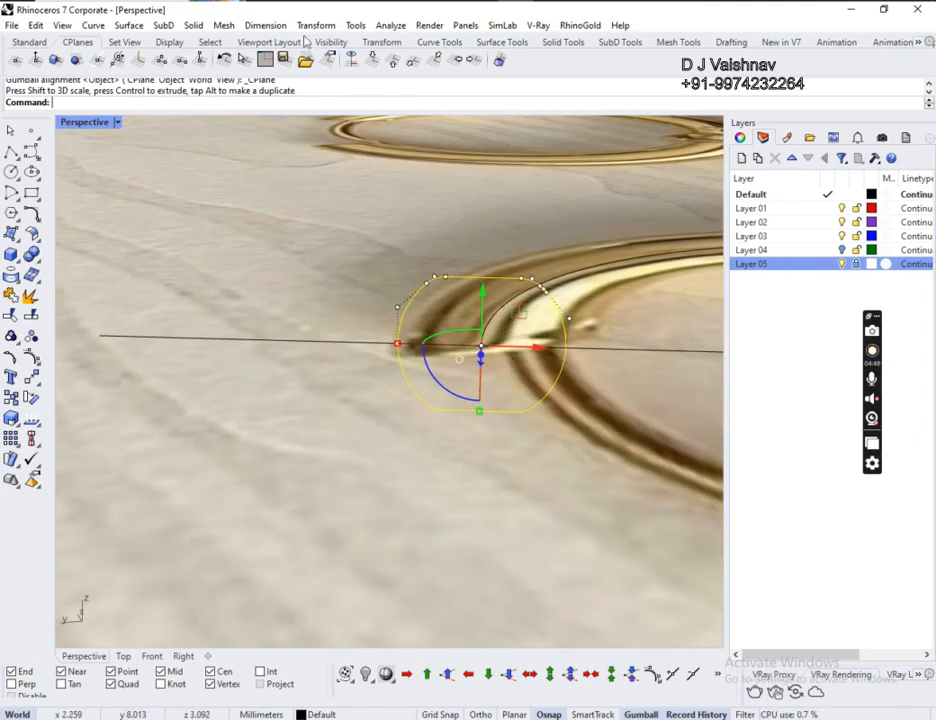
- Measure the profile curve's width with a temporary linear dimension, and delete the dimension
{"action": "left_click", "coordinate": [265, 25]}
{"action": "left_click", "coordinate": [280, 40]}
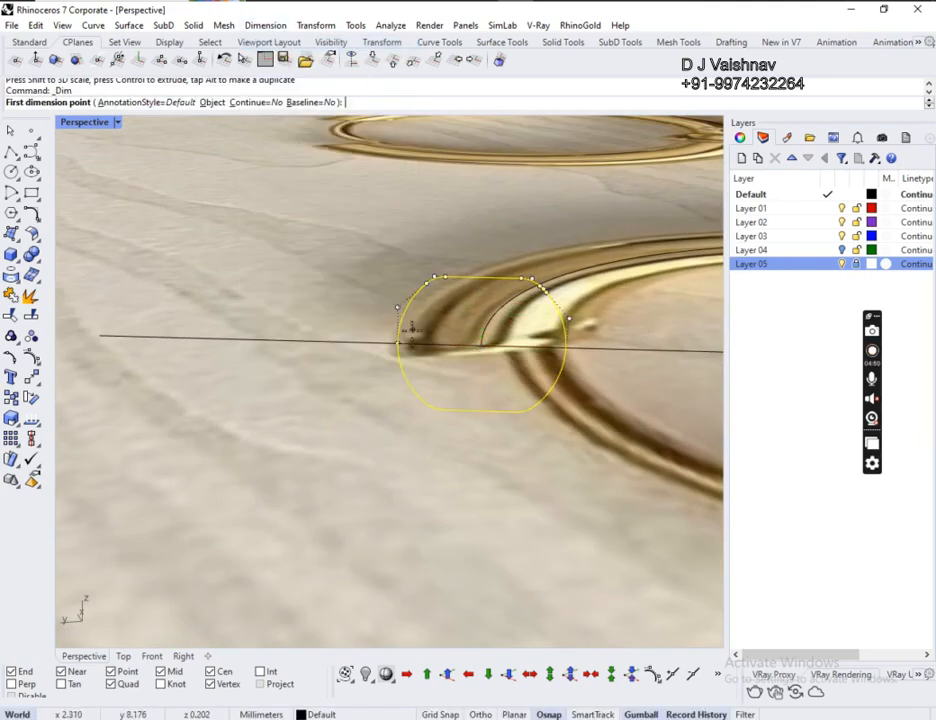
{"action": "left_click", "coordinate": [397, 340]}
{"action": "left_click", "coordinate": [566, 333]}
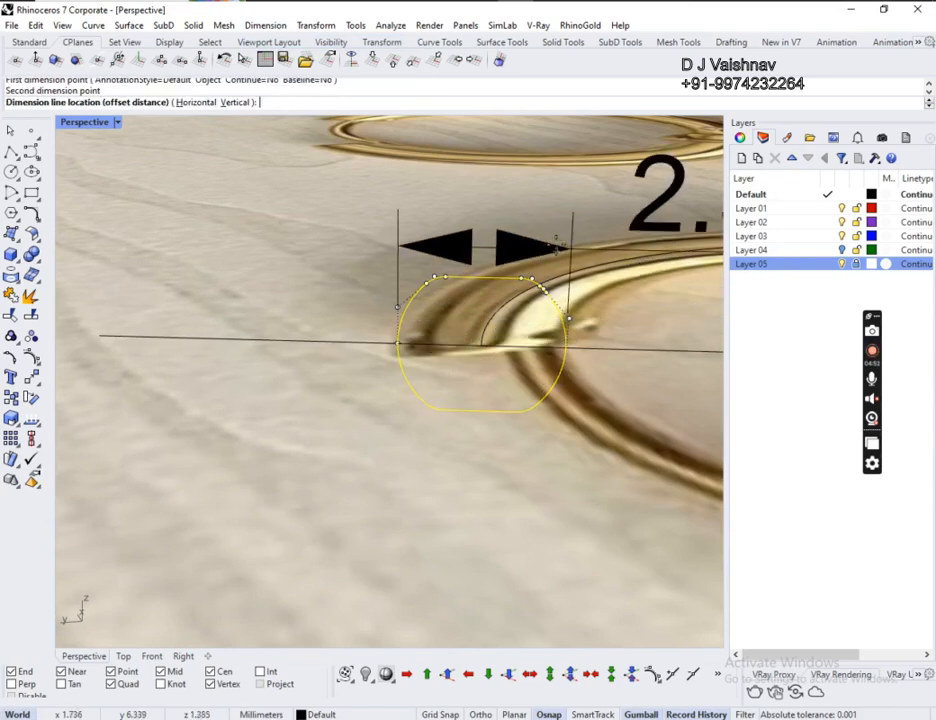
{"action": "left_click", "coordinate": [547, 231]}
{"action": "mouse_move", "coordinate": [346, 281]}
{"action": "right_mouse_down", "text": "ctrl"}
{"action": "mouse_move", "coordinate": [355, 334]}
{"action": "mouse_move", "coordinate": [352, 290]}
{"action": "right_mouse_up", "text": "ctrl"}
{"action": "left_click", "coordinate": [525, 237]}
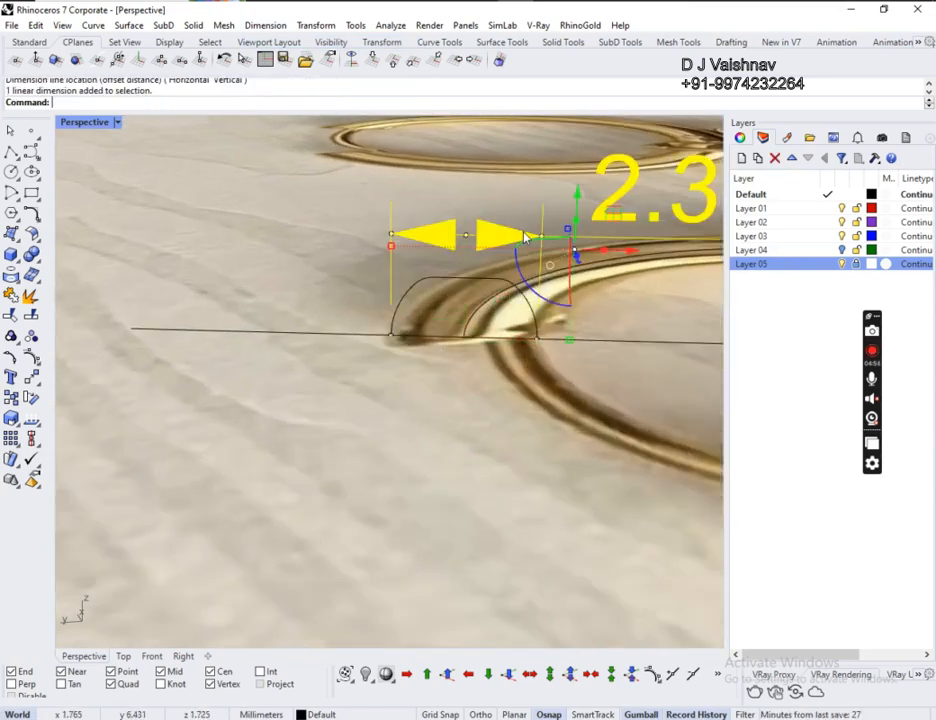
{"action": "key", "text": "Delete"}
- Check the profile once more against the ring's end in the picture, and hide Layer 05
{"action": "right_click_drag", "start_coordinate": [530, 330], "coordinate": [312, 364]}
{"action": "scroll", "coordinate": [312, 364], "scroll_direction": "down", "scroll_amount": 2}
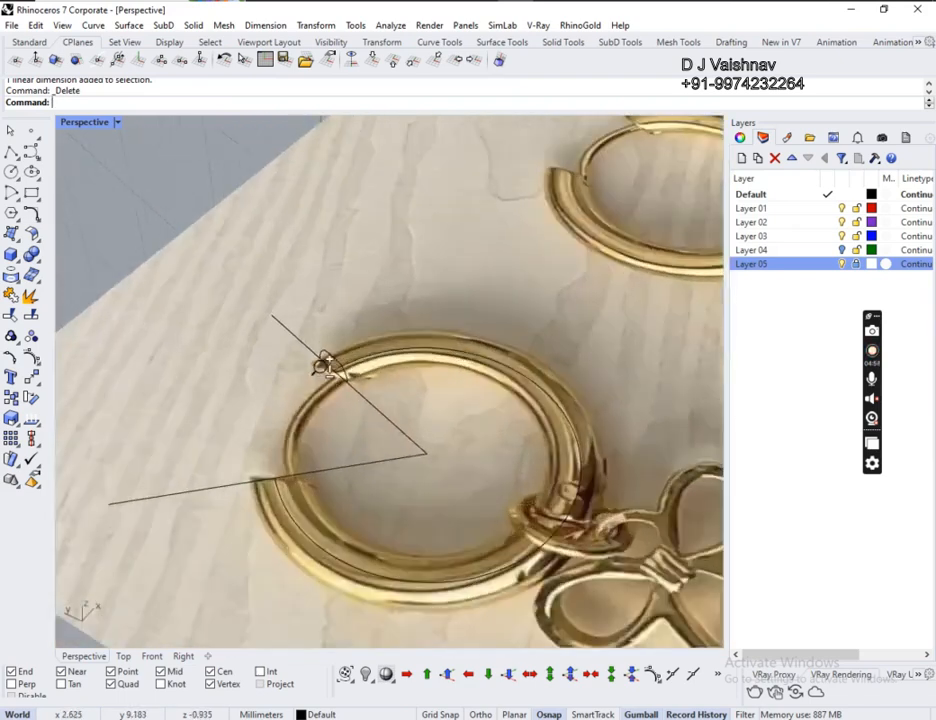
{"action": "scroll", "coordinate": [324, 363], "scroll_direction": "up", "scroll_amount": 4}
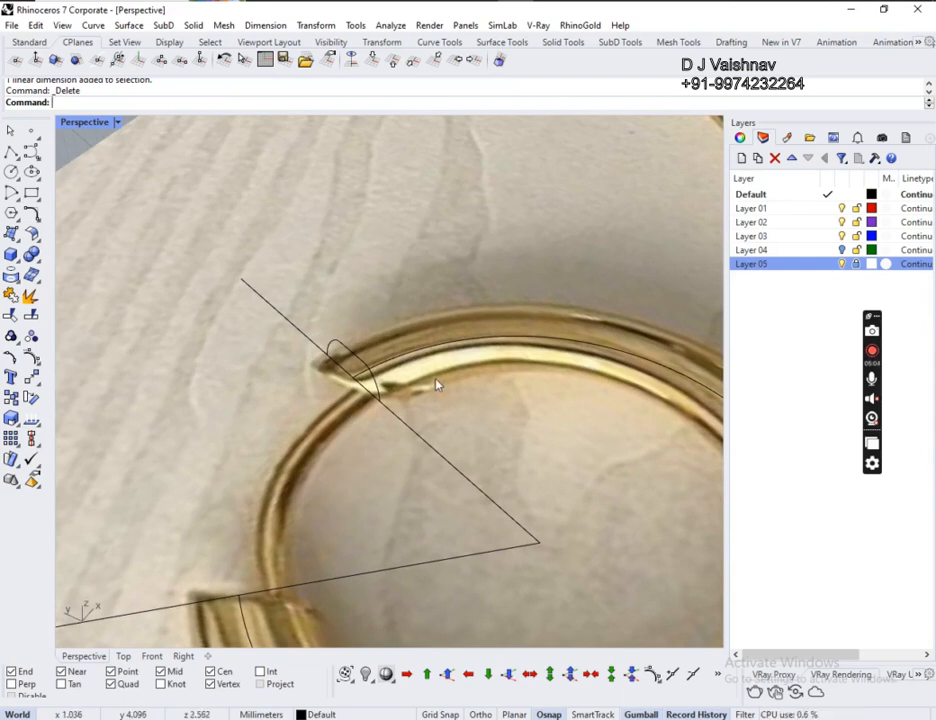
{"action": "left_click", "coordinate": [843, 264]}
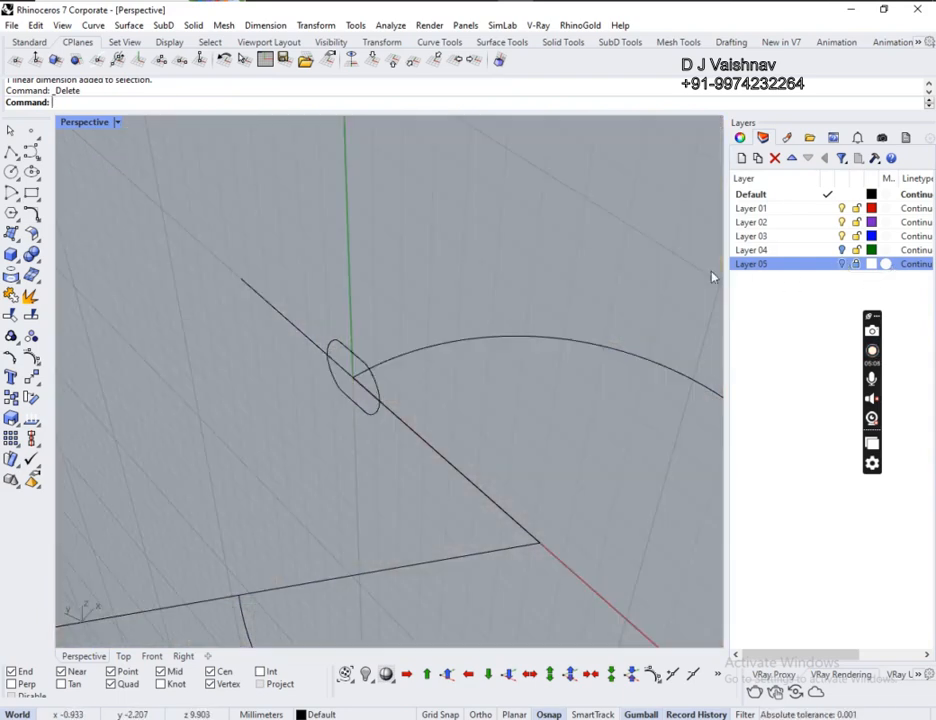
- Create the thick hoop with Sweep 1 Rail, using the open arc as the rail and the rounded profile curve as the shape
{"action": "scroll", "coordinate": [388, 289], "scroll_direction": "down", "scroll_amount": 8}
{"action": "right_click_drag", "start_coordinate": [389, 292], "coordinate": [404, 258]}
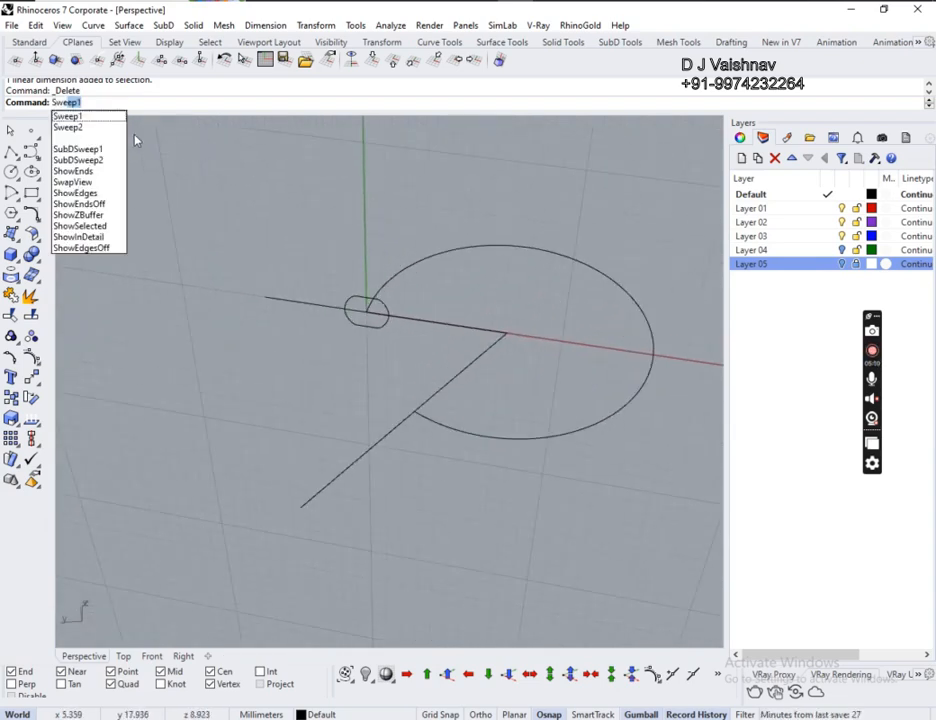
{"action": "key", "text": "Escape"}
{"action": "left_click", "coordinate": [128, 25]}
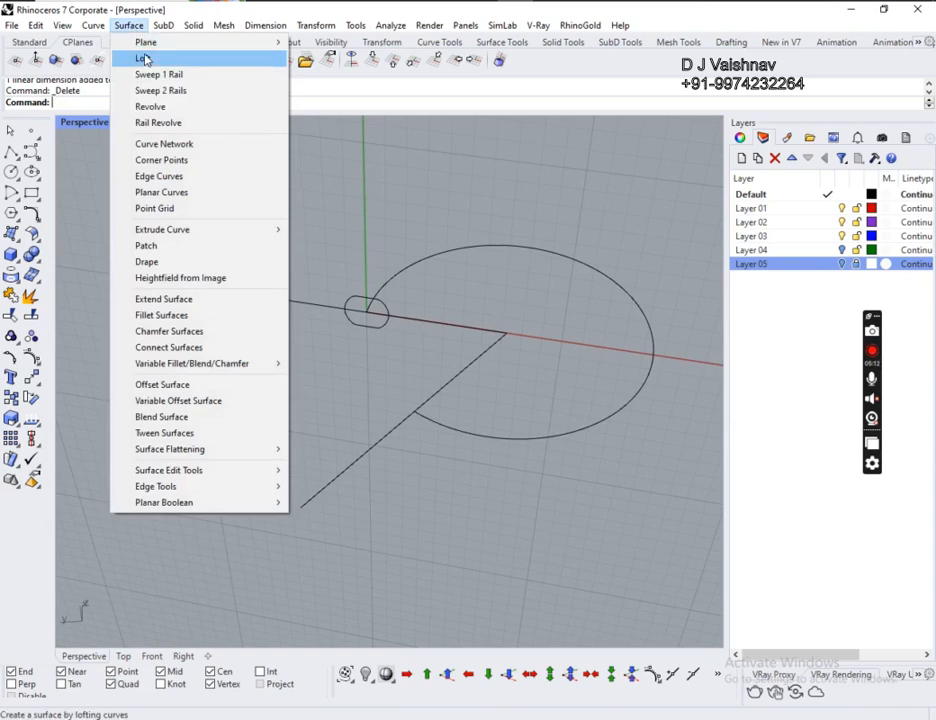
{"action": "left_click", "coordinate": [175, 75]}
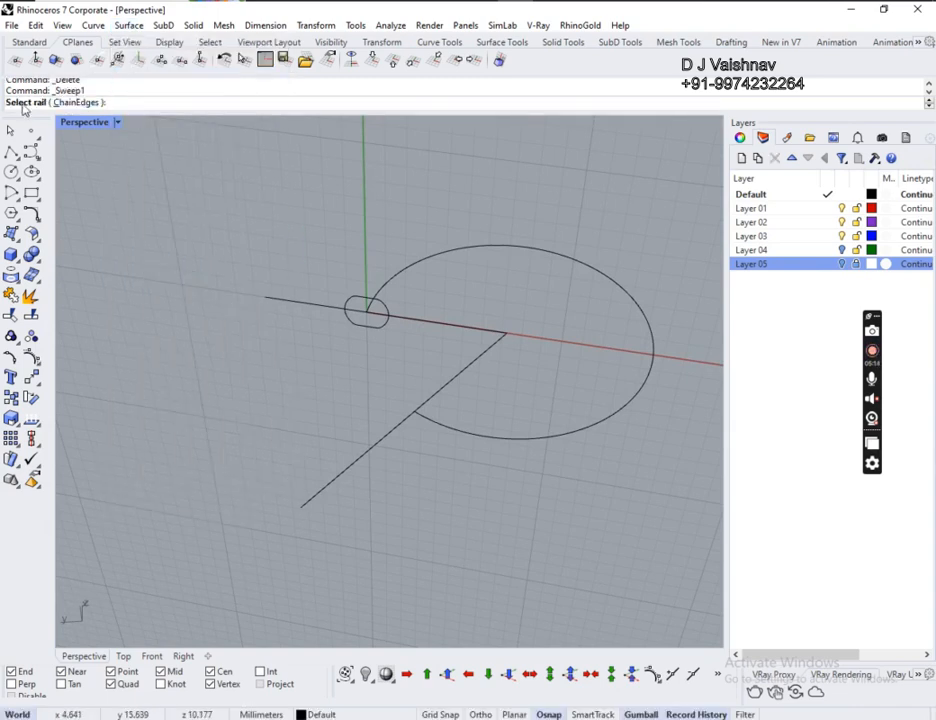
{"action": "left_click", "coordinate": [478, 250]}
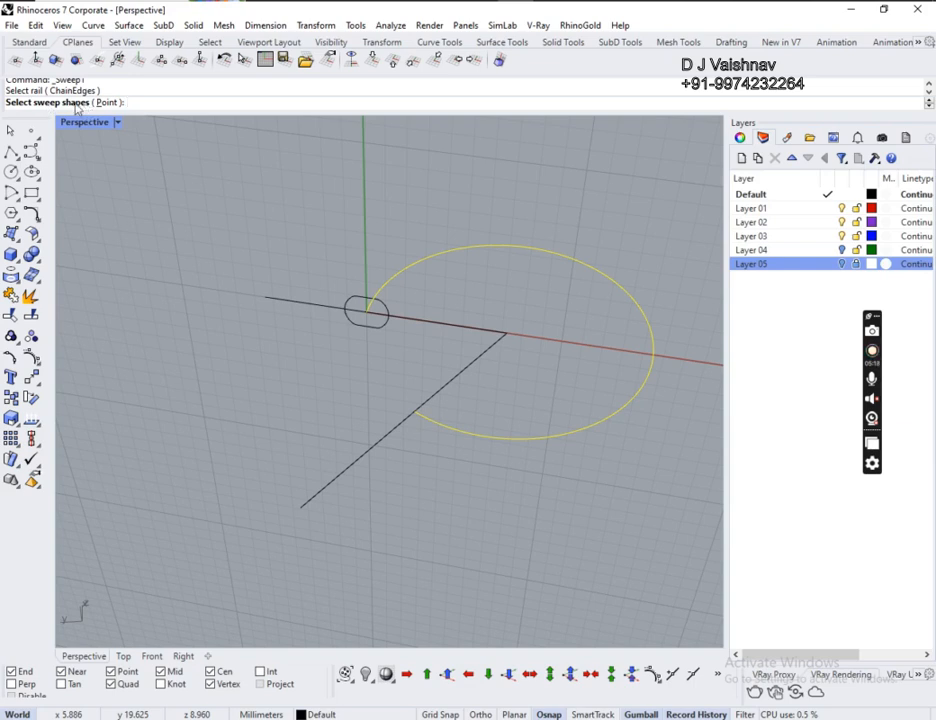
{"action": "left_click", "coordinate": [377, 329]}
{"action": "key", "text": "Return"}
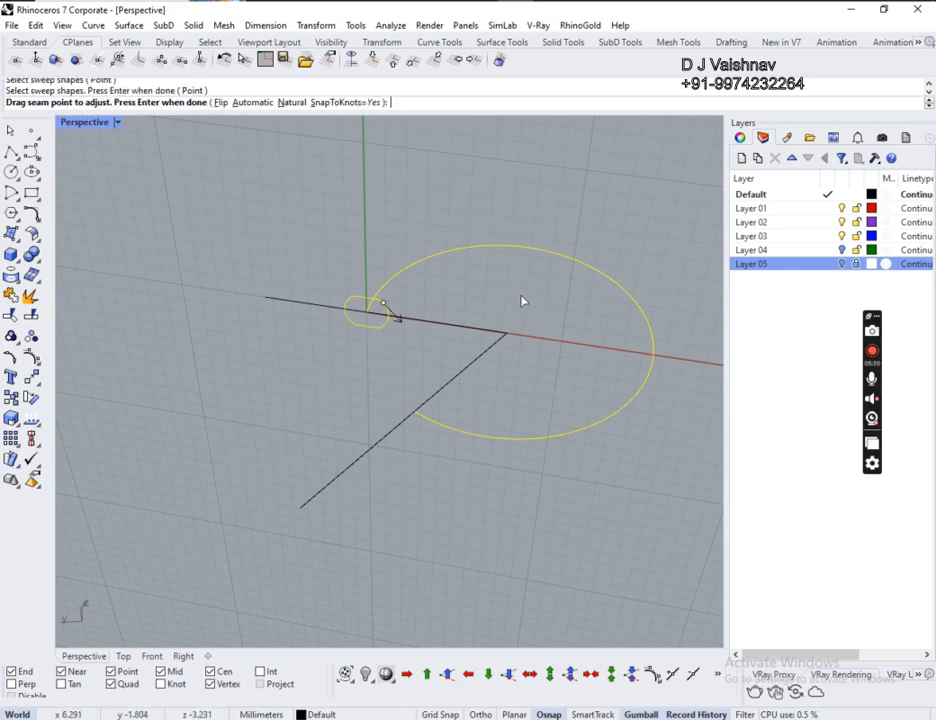
{"action": "key", "text": "Return"}
{"action": "left_click", "coordinate": [690, 477]}
- Show Layer 05 to compare the swept hoop with the reference picture, and hide the layer again
{"action": "right_click_drag", "start_coordinate": [574, 303], "coordinate": [511, 417]}
{"action": "scroll", "coordinate": [455, 345], "scroll_direction": "down", "scroll_amount": 3}
{"action": "scroll", "coordinate": [407, 376], "scroll_direction": "up", "scroll_amount": 3}
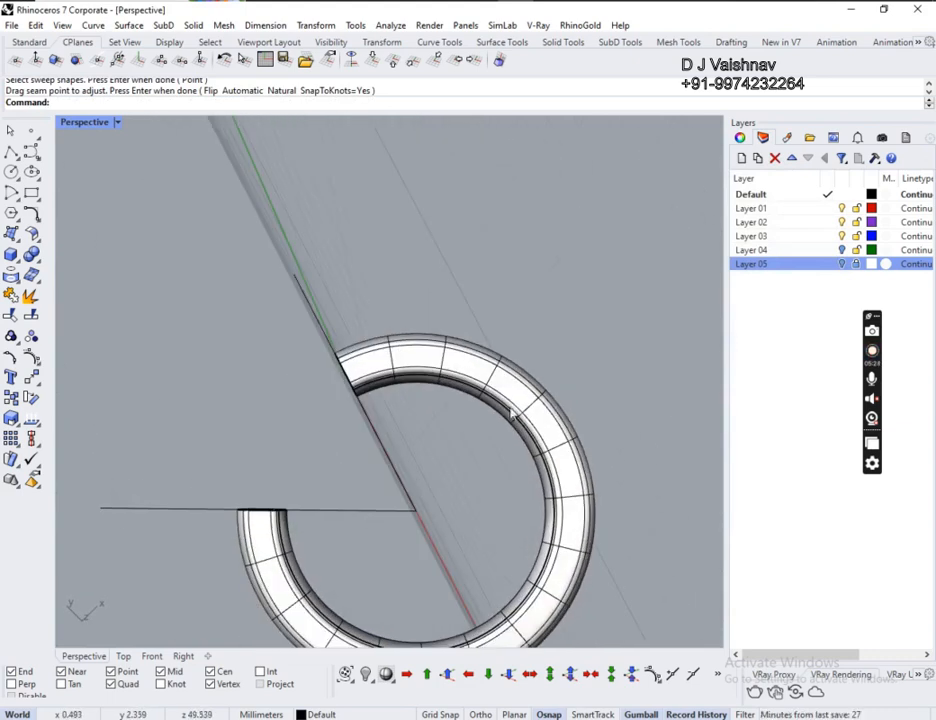
{"action": "left_click", "coordinate": [842, 264]}
{"action": "right_click_drag", "start_coordinate": [546, 455], "coordinate": [675, 305]}
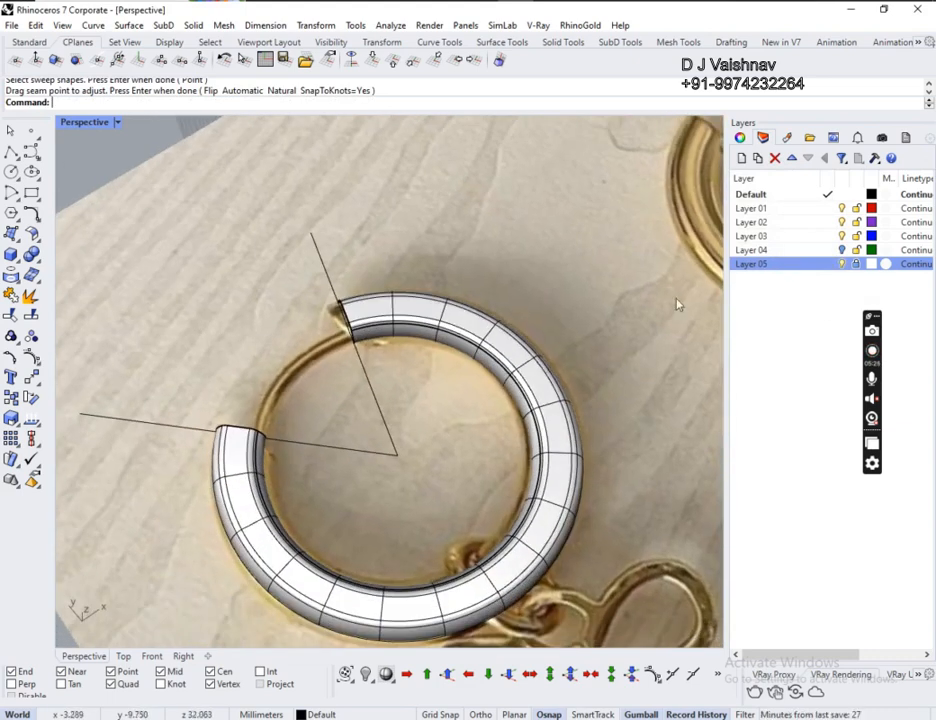
{"action": "left_click", "coordinate": [841, 264]}
- Set the construction plane to World Top and cap both open ends of the swept hoop
{"action": "right_click_drag", "start_coordinate": [395, 346], "coordinate": [315, 296]}
{"action": "left_click", "coordinate": [372, 60]}
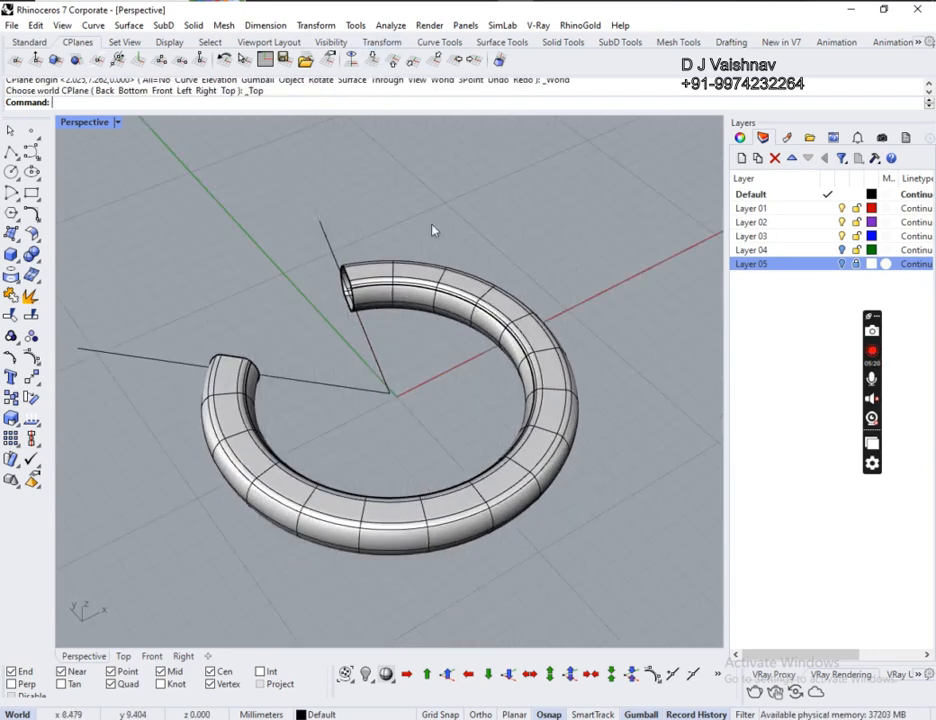
{"action": "right_click_drag", "start_coordinate": [465, 405], "coordinate": [483, 349]}
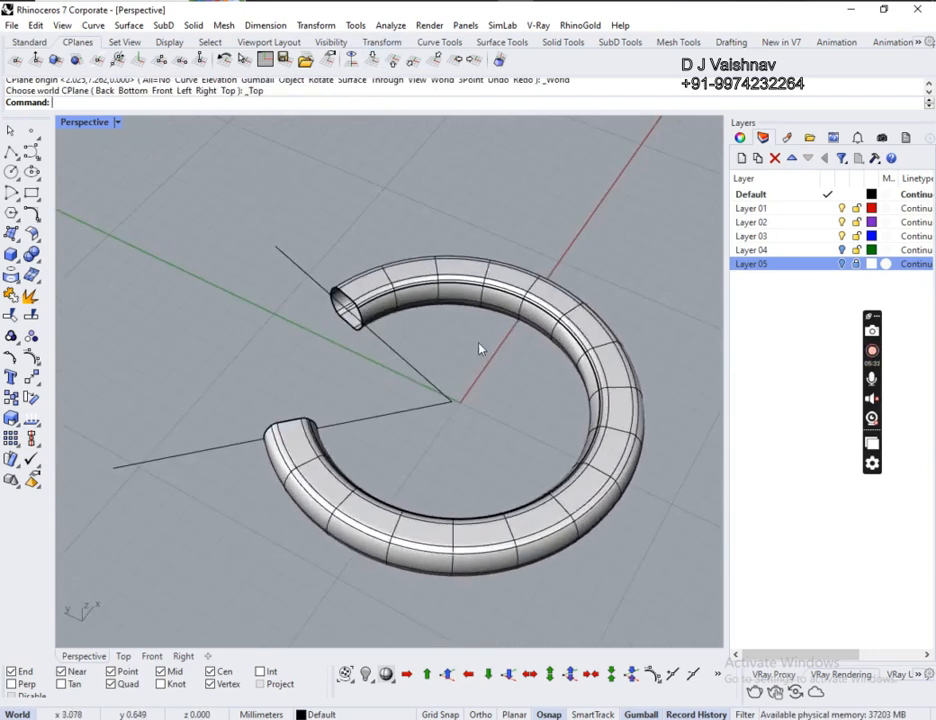
{"action": "left_click", "coordinate": [470, 281]}
{"action": "key", "text": "Return"}
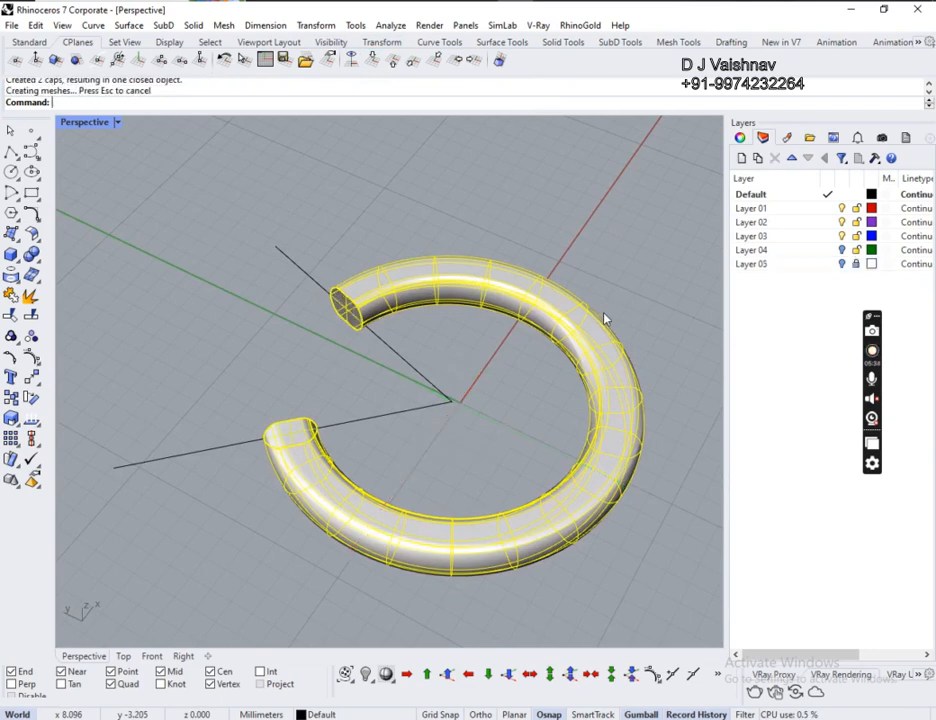
- Deselect the hoop and show the hidden objects, bringing back the connecting wire between the hoop's ends
{"action": "left_click", "coordinate": [485, 400]}
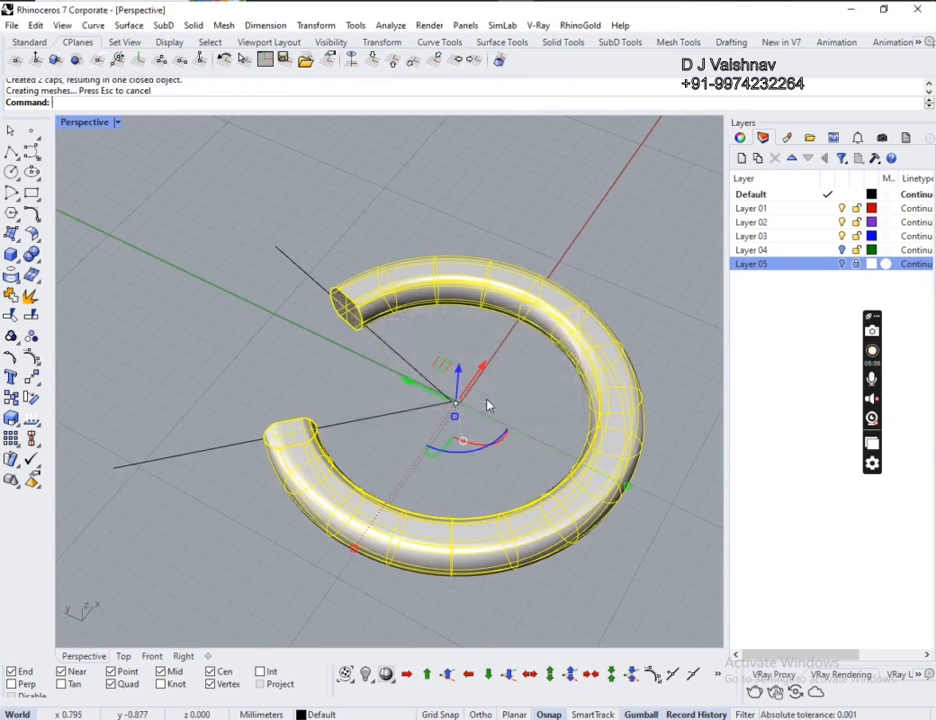
{"action": "key", "text": "ctrl+alt+h"}
{"action": "key", "text": "Escape"}
{"action": "right_click_drag", "start_coordinate": [602, 320], "coordinate": [453, 366]}
{"action": "right_click_drag", "start_coordinate": [475, 267], "coordinate": [421, 304], "text": "ctrl"}
{"action": "scroll", "coordinate": [418, 322], "scroll_direction": "up", "scroll_amount": 6}
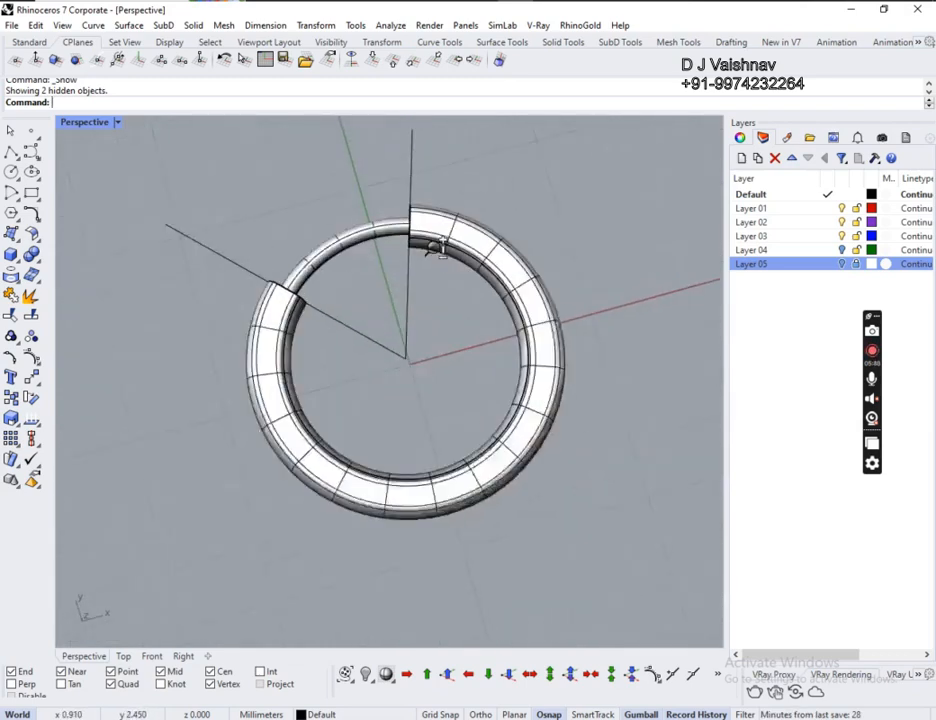
- Move the two straight guide lines at the hoop's gap to Layer 04 and rename that layer exta
{"action": "left_click_drag", "start_coordinate": [432, 286], "coordinate": [318, 335]}
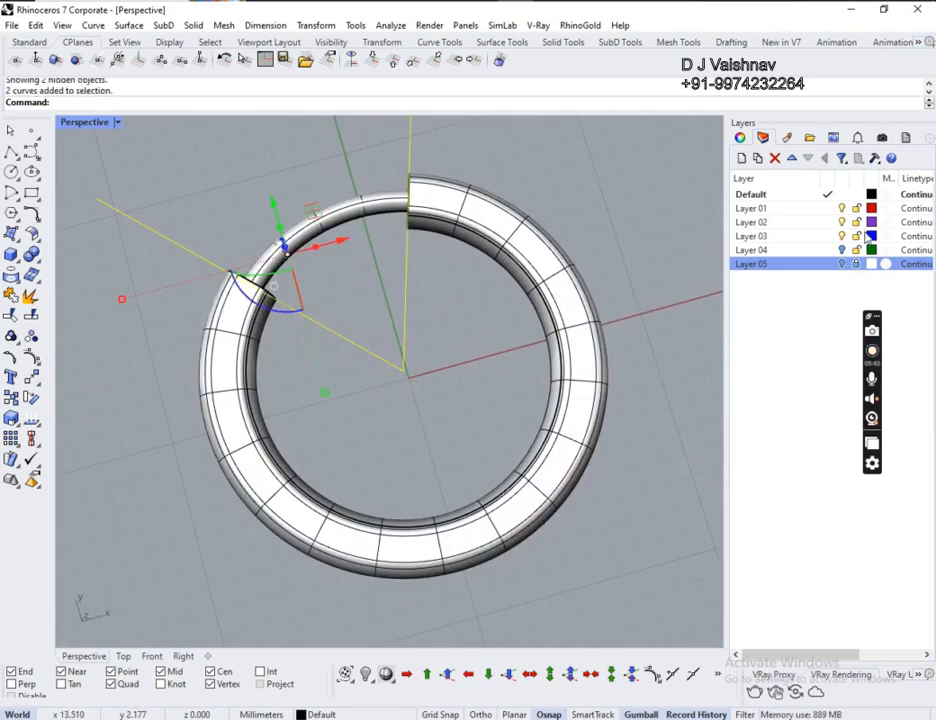
{"action": "right_click", "coordinate": [762, 252]}
{"action": "left_click", "coordinate": [800, 501]}
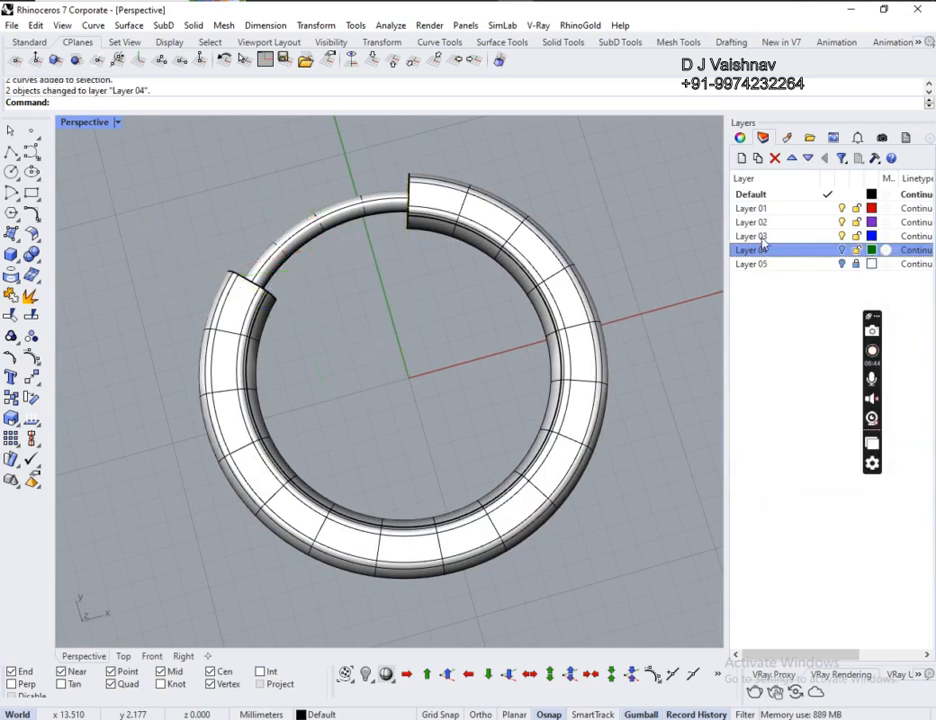
{"action": "right_click", "coordinate": [757, 252]}
{"action": "left_click", "coordinate": [798, 361]}
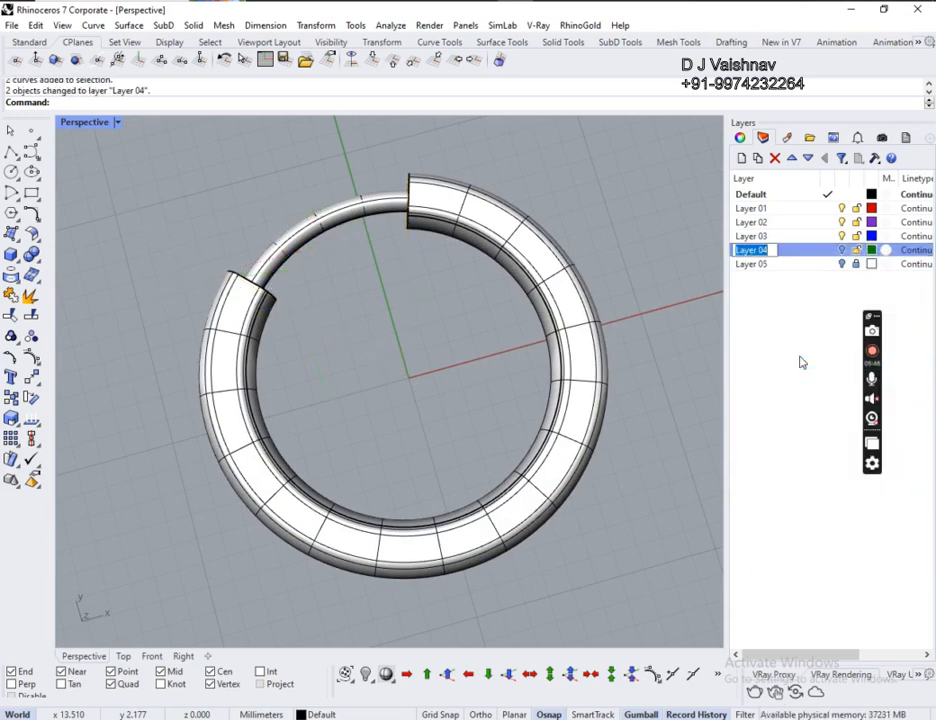
{"action": "type", "text": "extar"}
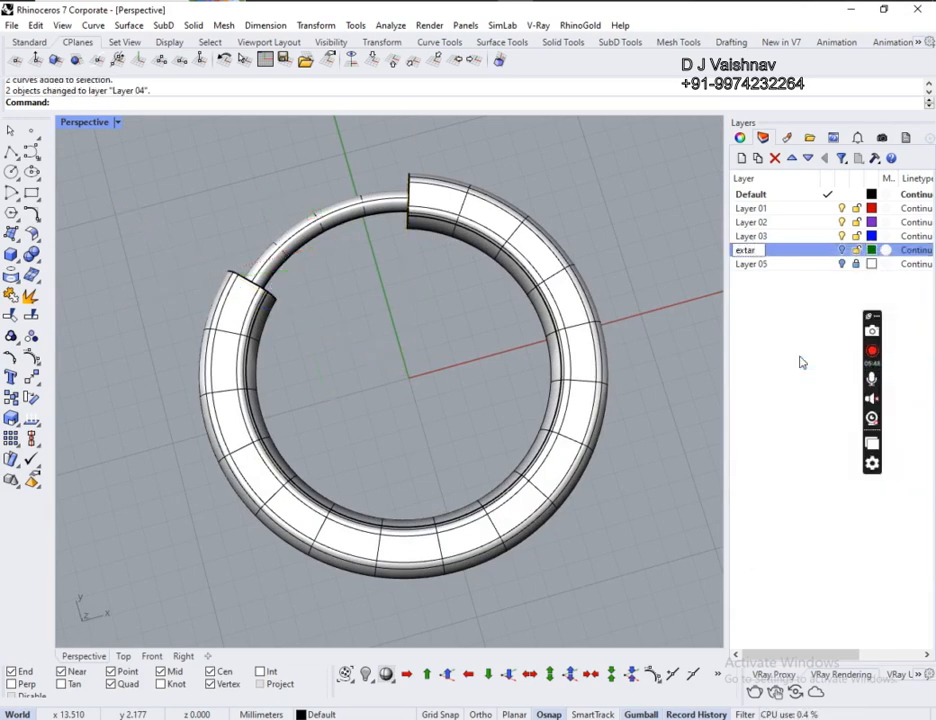
{"action": "key", "text": "Return"}
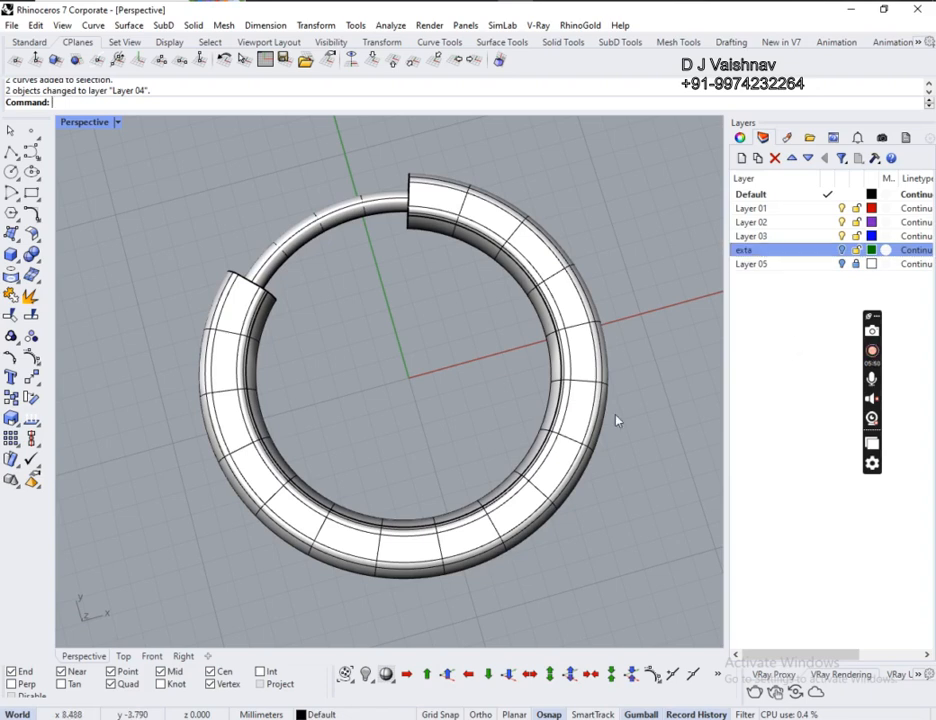
- Show Layer 05 and examine where the small link ring joins the bow charm to the hoop in the picture
{"action": "left_click", "coordinate": [839, 266]}
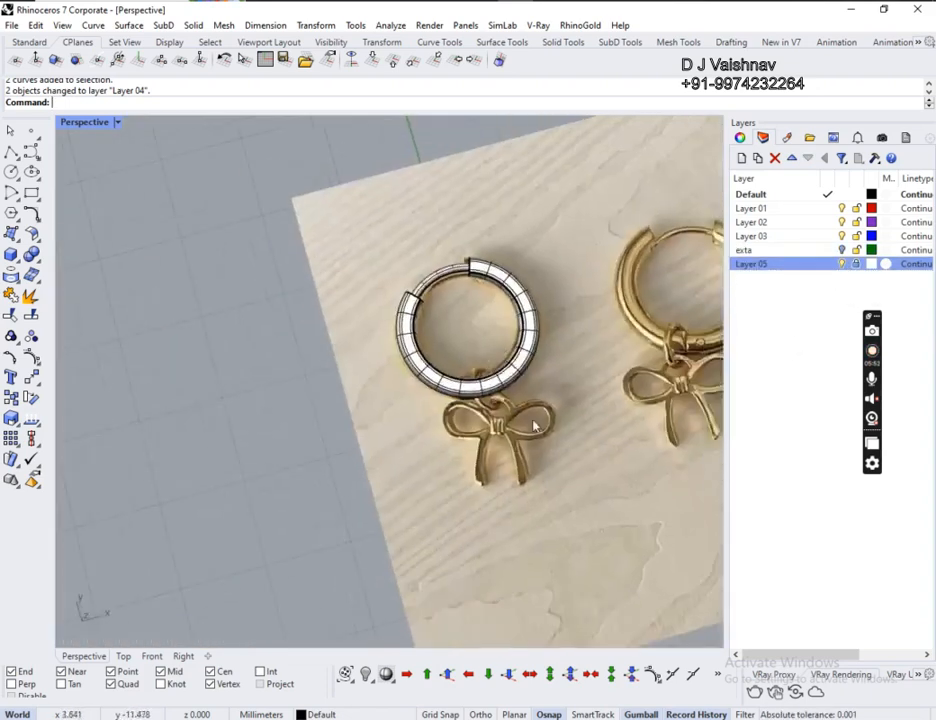
{"action": "scroll", "coordinate": [437, 398], "scroll_direction": "up", "scroll_amount": 6}
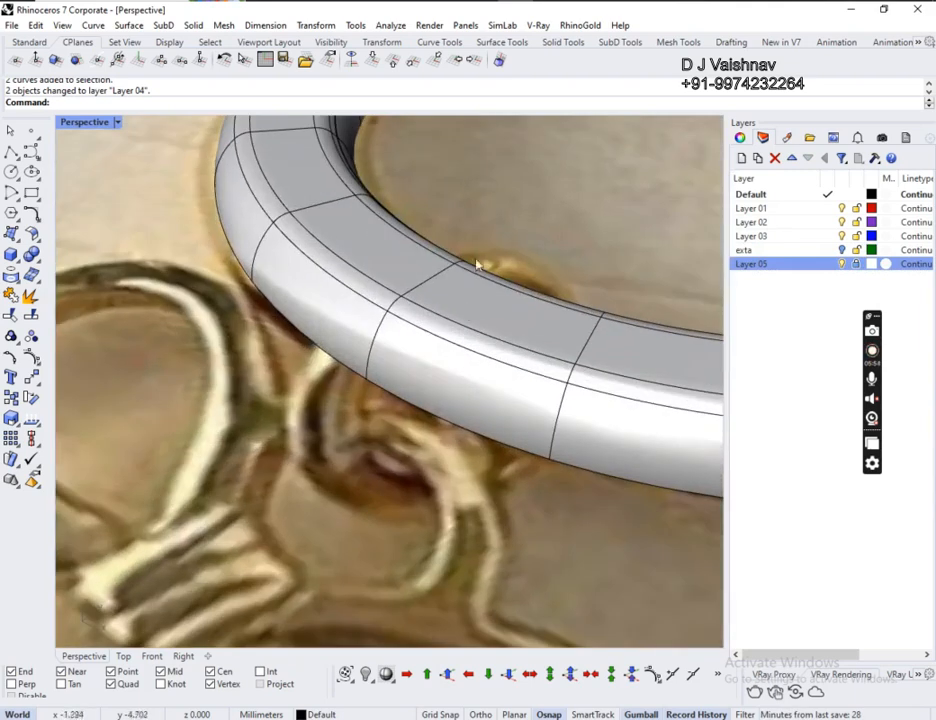
{"action": "scroll", "coordinate": [408, 273], "scroll_direction": "down", "scroll_amount": 10}
{"action": "right_click_drag", "start_coordinate": [408, 276], "coordinate": [475, 450]}
- With Layer 05 hidden, create a torus in the Right view, centred just outside the hoop at mid-height, with radius 3 mm and second radius 0.45 mm
{"action": "left_click", "coordinate": [20, 262]}
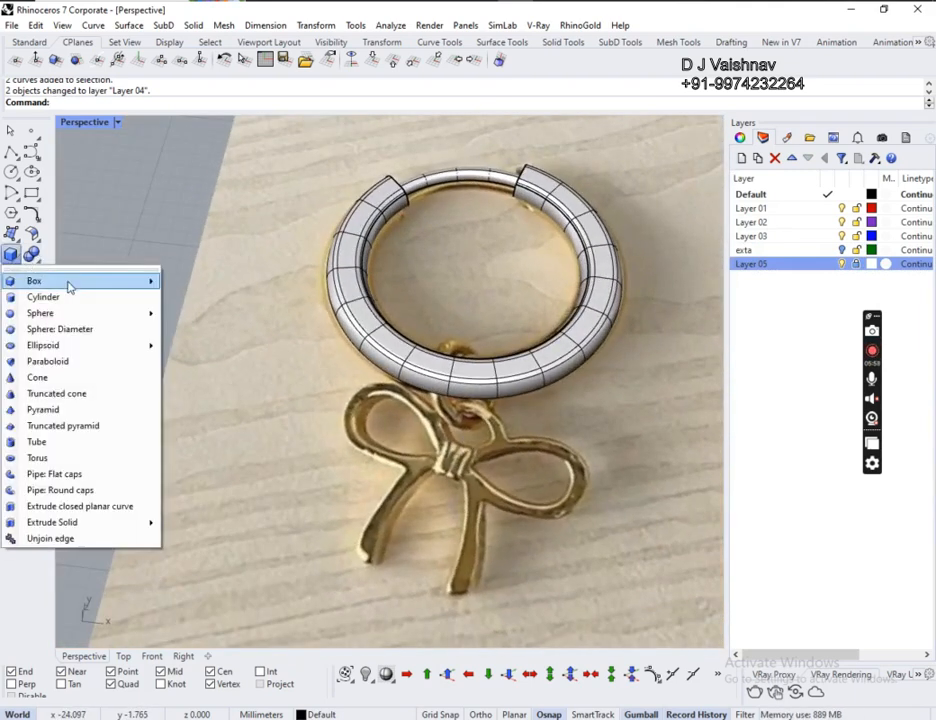
{"action": "left_click", "coordinate": [99, 462]}
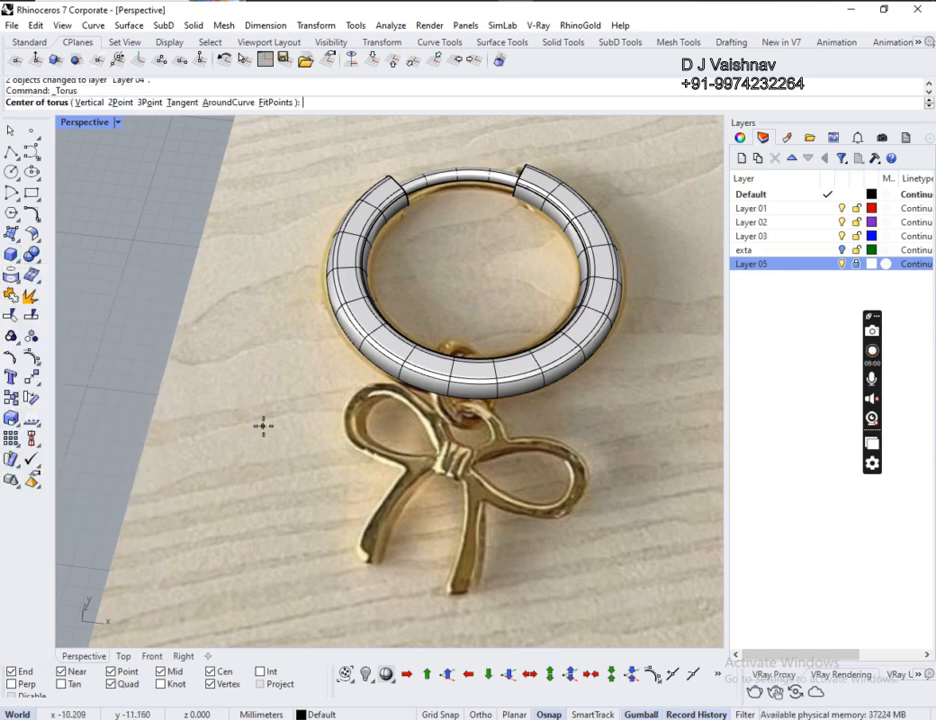
{"action": "right_click_drag", "start_coordinate": [261, 426], "coordinate": [508, 313]}
{"action": "scroll", "coordinate": [470, 373], "scroll_direction": "down", "scroll_amount": 5}
{"action": "scroll", "coordinate": [470, 373], "scroll_direction": "down", "scroll_amount": 1}
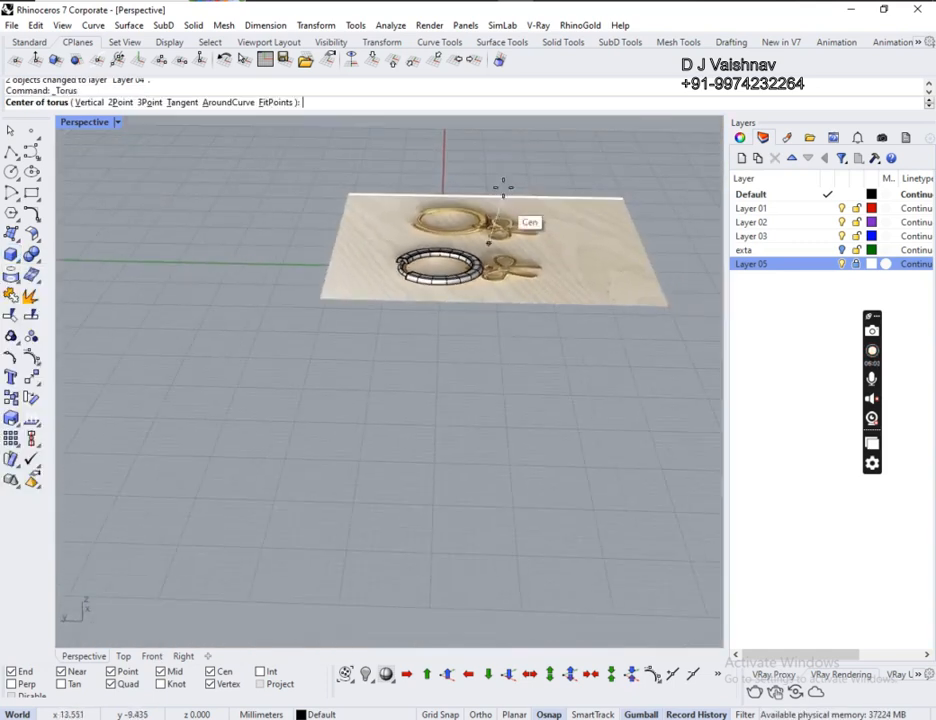
{"action": "scroll", "coordinate": [487, 178], "scroll_direction": "up", "scroll_amount": 5}
{"action": "right_click_drag", "start_coordinate": [442, 505], "coordinate": [420, 433]}
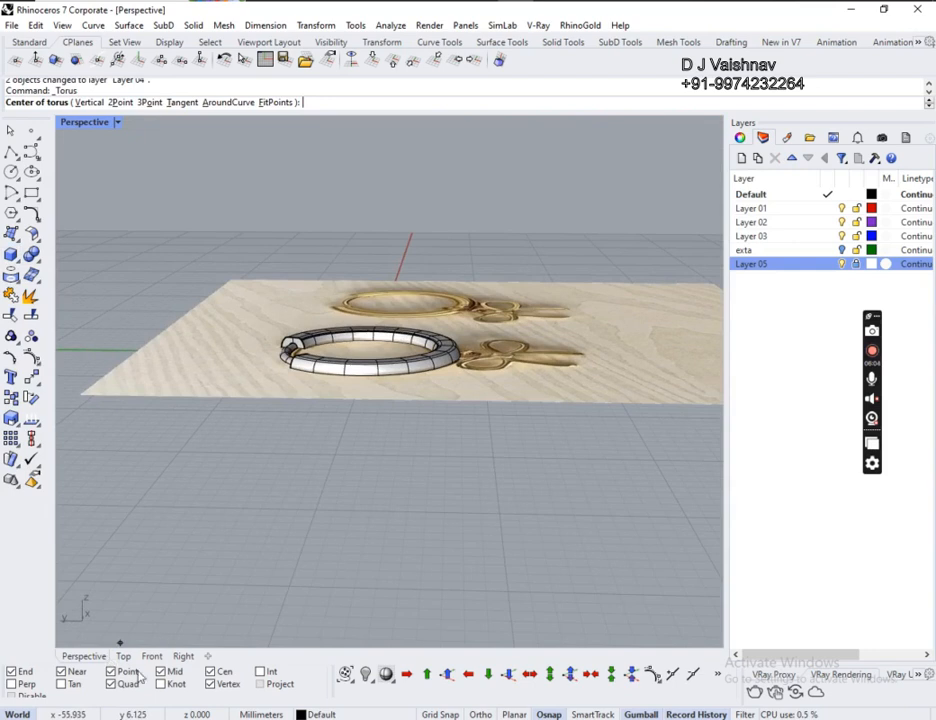
{"action": "left_click", "coordinate": [183, 657]}
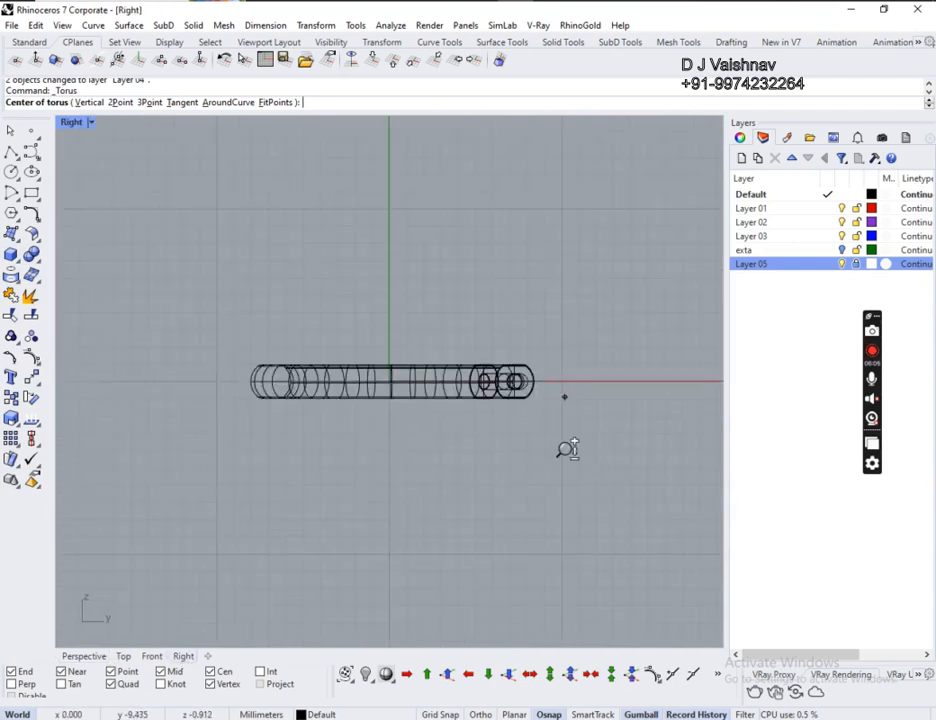
{"action": "scroll", "coordinate": [334, 507], "scroll_direction": "up", "scroll_amount": 2}
{"action": "scroll", "coordinate": [372, 339], "scroll_direction": "up", "scroll_amount": 5}
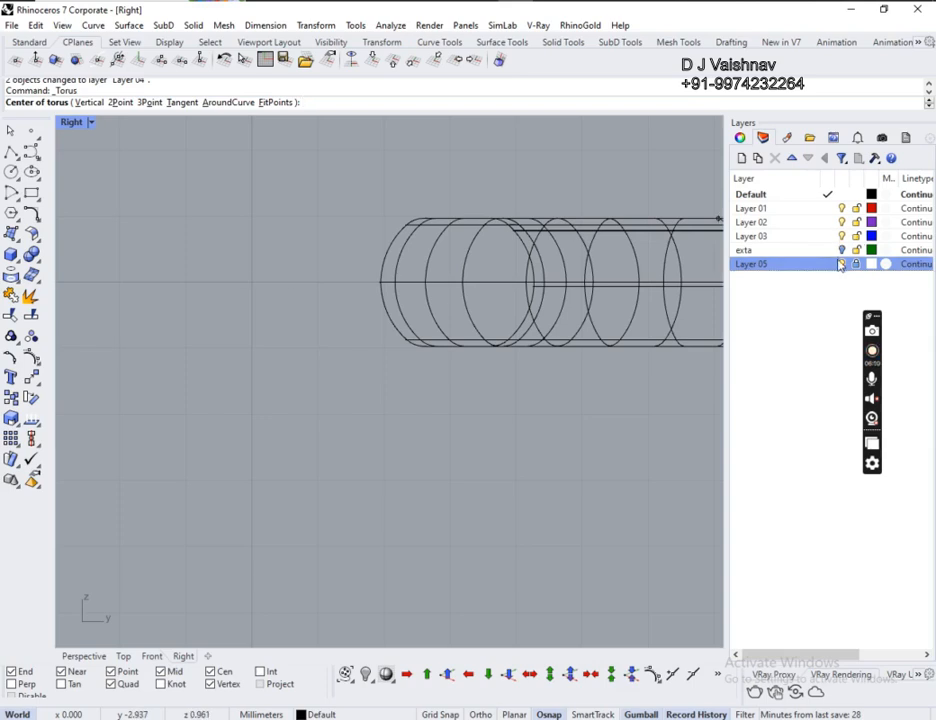
{"action": "left_click", "coordinate": [255, 283]}
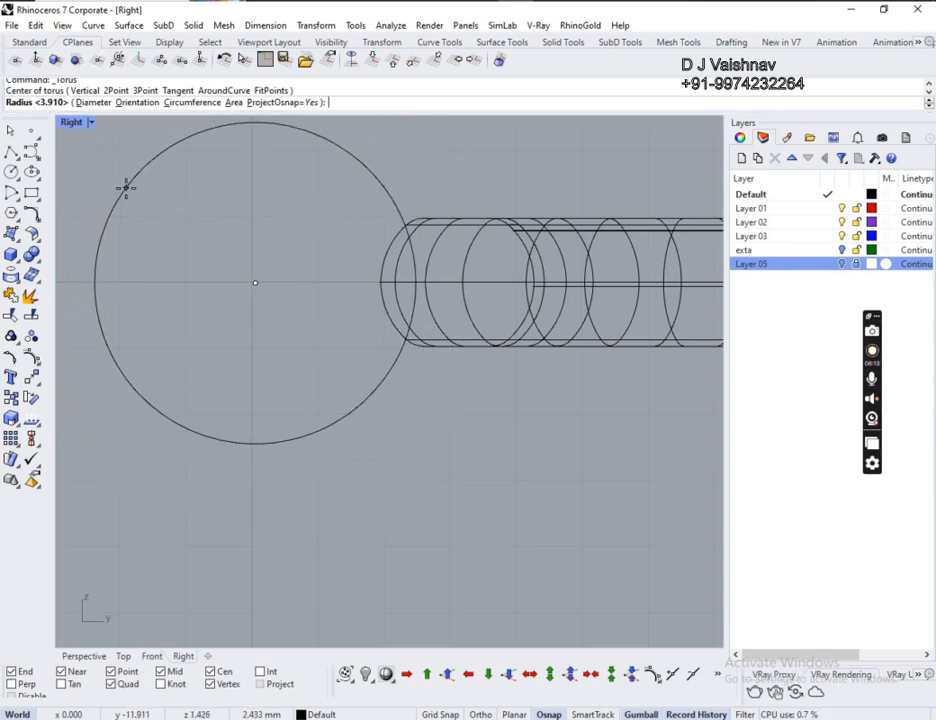
{"action": "type", "text": "3"}
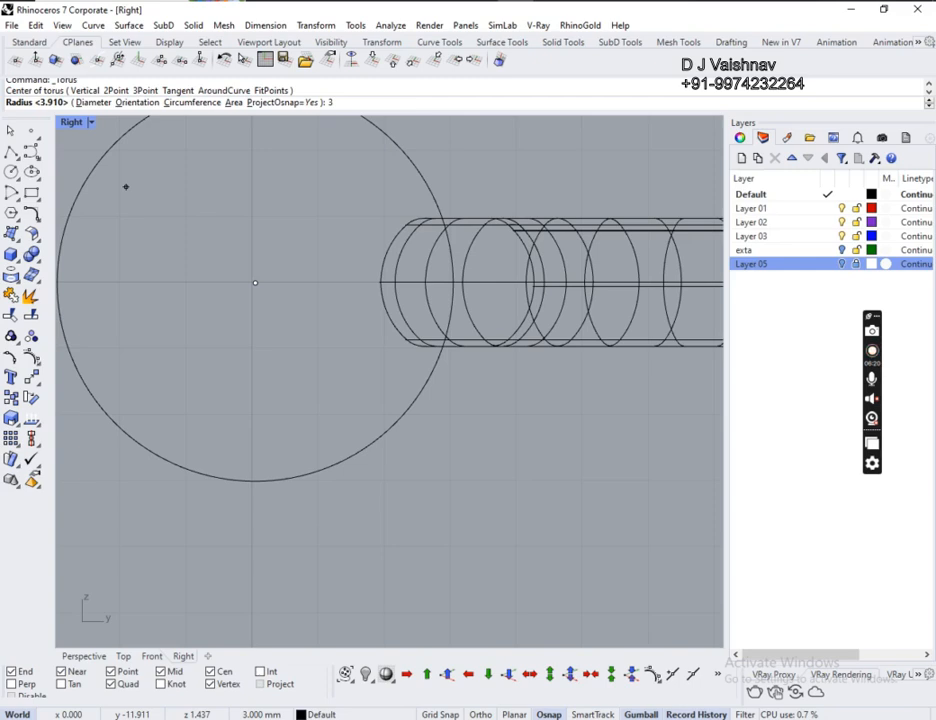
{"action": "key", "text": "Return"}
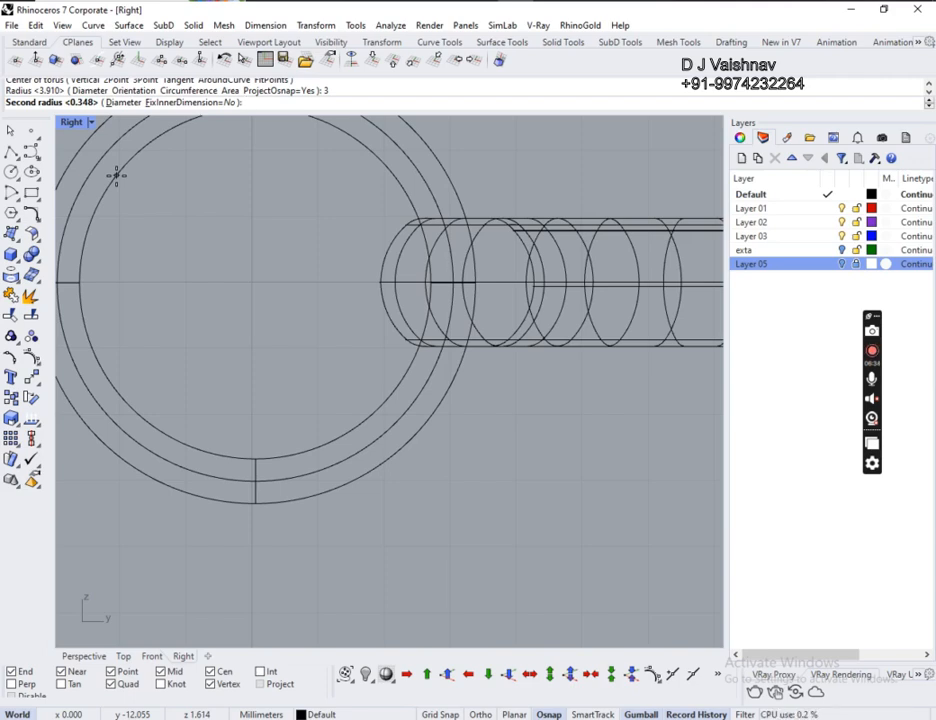
{"action": "type", "text": "45"}
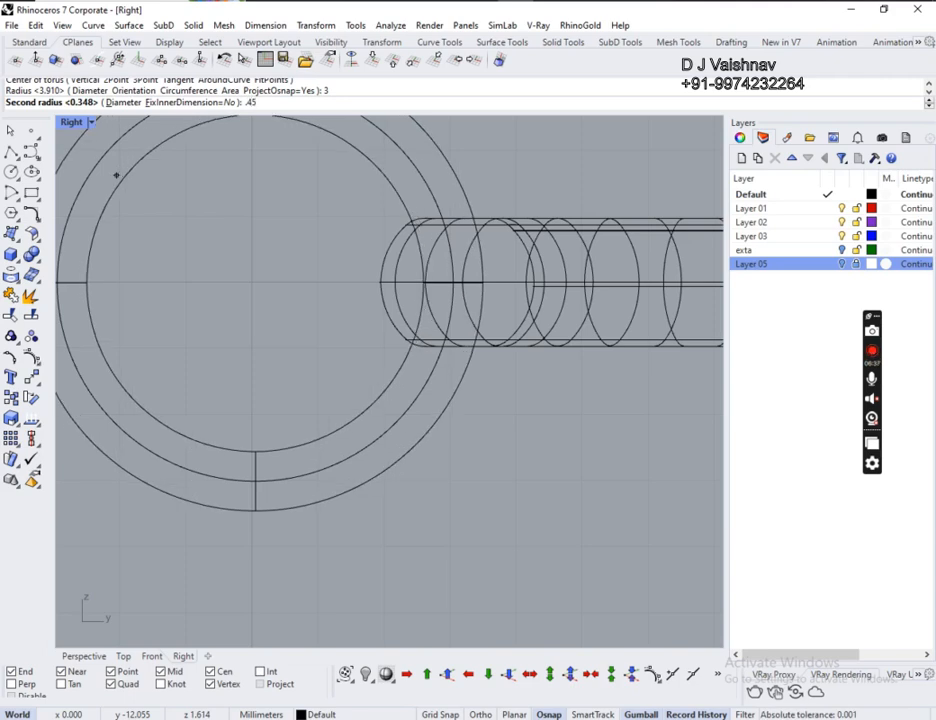
{"action": "key", "text": "Return"}
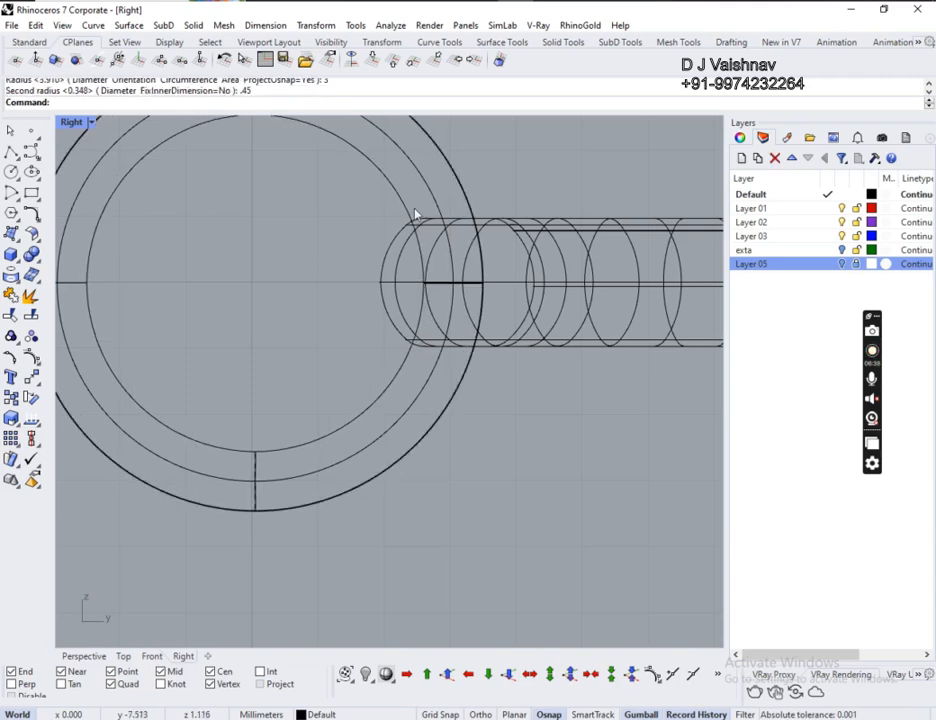
- In the Perspective view, move the torus toward the hoop's centre so it loops around the hoop's tube as a link ring
{"action": "left_click", "coordinate": [80, 656]}
{"action": "right_click_drag", "start_coordinate": [490, 372], "coordinate": [478, 317]}
{"action": "scroll", "coordinate": [478, 290], "scroll_direction": "up", "scroll_amount": 6}
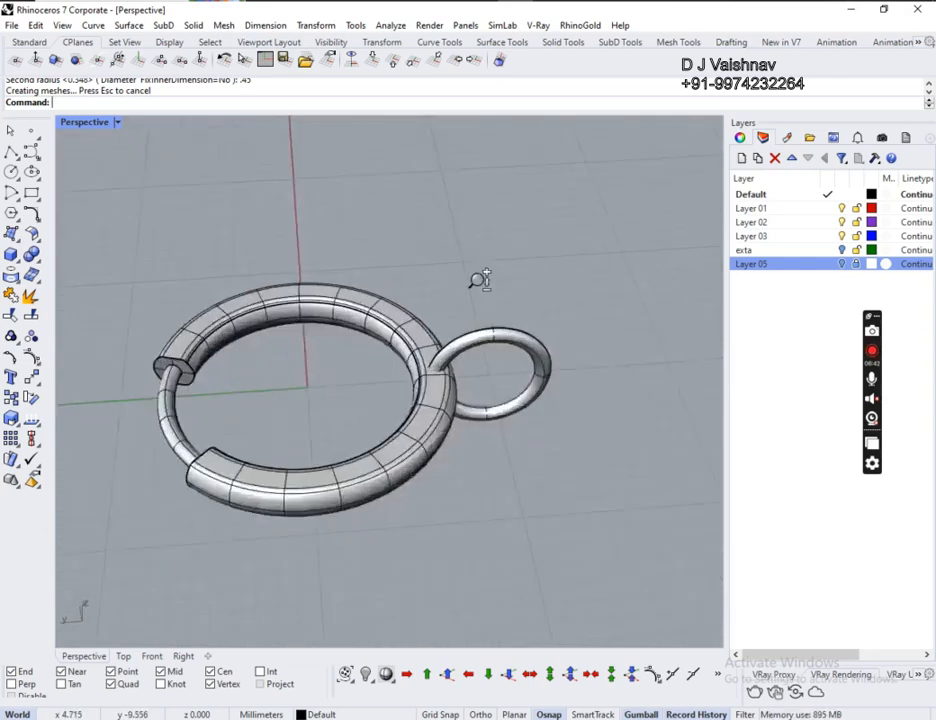
{"action": "left_click", "coordinate": [518, 367]}
{"action": "left_click_drag", "start_coordinate": [453, 427], "coordinate": [397, 427]}
{"action": "left_click", "coordinate": [553, 254]}
- Show Layer 05 and compare the link ring with both earrings in the reference picture, ending in the Top view
{"action": "scroll", "coordinate": [480, 335], "scroll_direction": "down", "scroll_amount": 8}
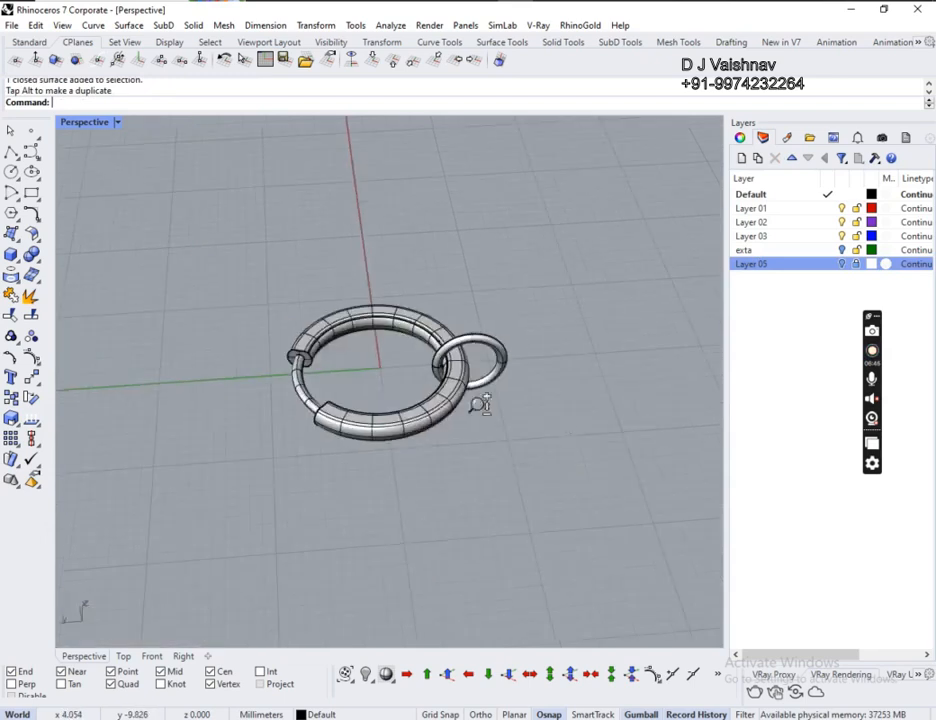
{"action": "right_click_drag", "start_coordinate": [546, 420], "coordinate": [385, 384]}
{"action": "left_click", "coordinate": [842, 265]}
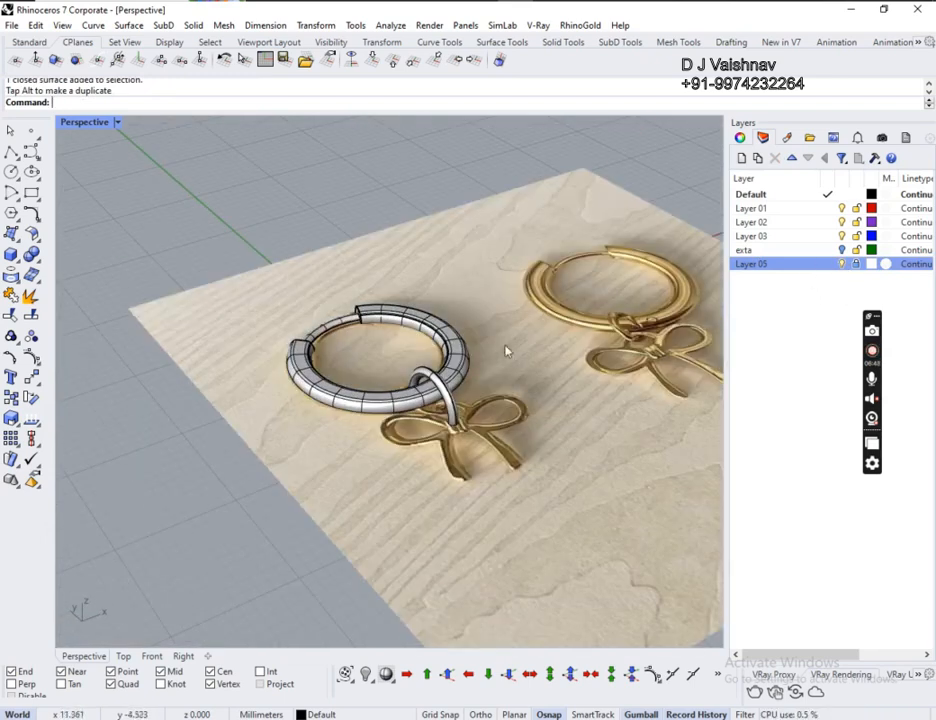
{"action": "scroll", "coordinate": [509, 352], "scroll_direction": "down", "scroll_amount": 4}
{"action": "scroll", "coordinate": [490, 362], "scroll_direction": "up", "scroll_amount": 10}
{"action": "right_click_drag", "start_coordinate": [530, 510], "coordinate": [472, 568]}
{"action": "right_click_drag", "start_coordinate": [468, 463], "coordinate": [543, 317], "text": "shift"}
{"action": "right_click_drag", "start_coordinate": [607, 418], "coordinate": [338, 422], "text": "shift"}
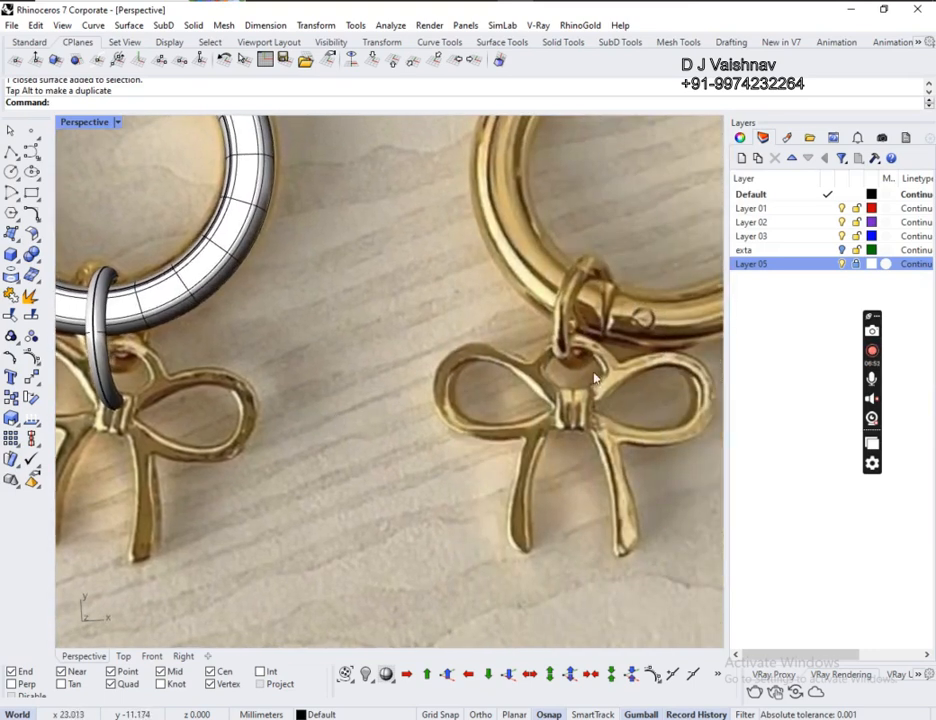
{"action": "left_click", "coordinate": [152, 656]}
{"action": "left_click", "coordinate": [123, 656]}
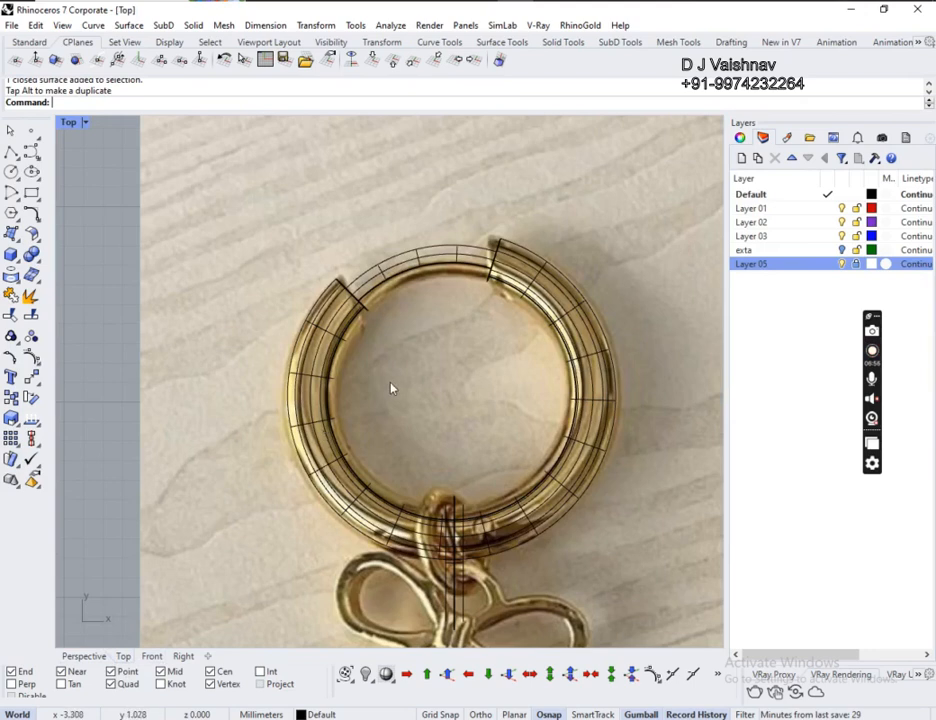
- Trace the bow's right loop in the reference picture with a closed interpolated curve starting and ending at the knot
{"action": "scroll", "coordinate": [391, 386], "scroll_direction": "down", "scroll_amount": 6}
{"action": "scroll", "coordinate": [662, 461], "scroll_direction": "up", "scroll_amount": 10}
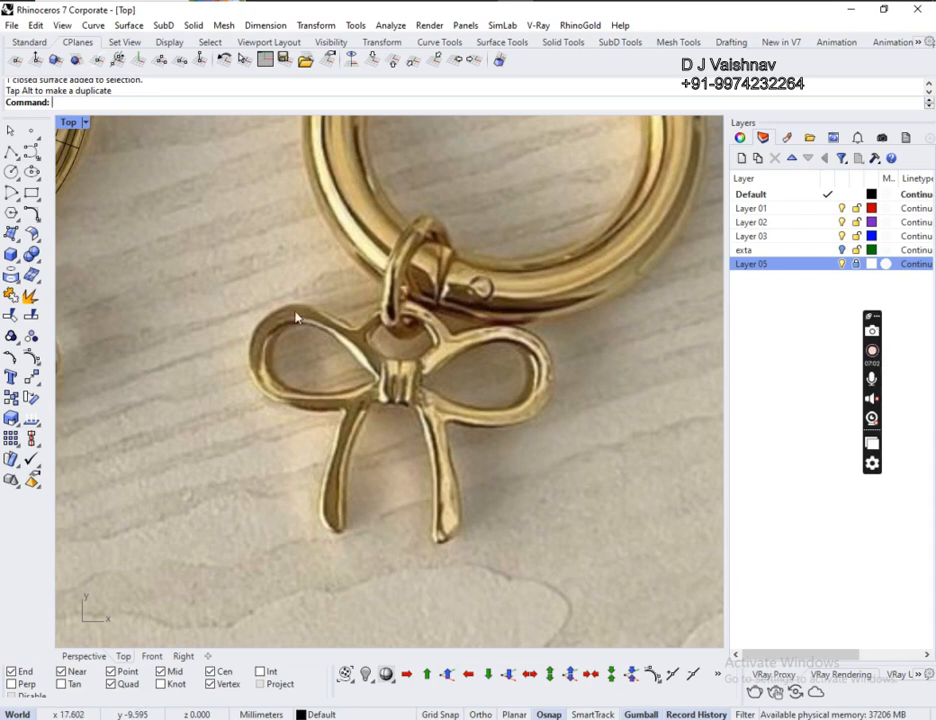
{"action": "left_click", "coordinate": [18, 198]}
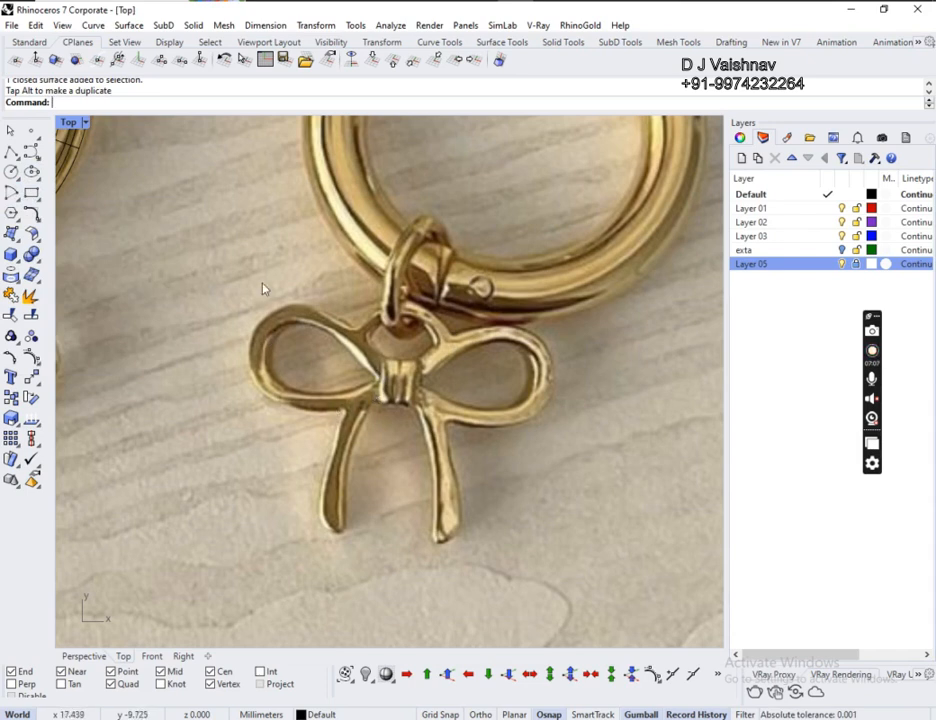
{"action": "left_click", "coordinate": [31, 150]}
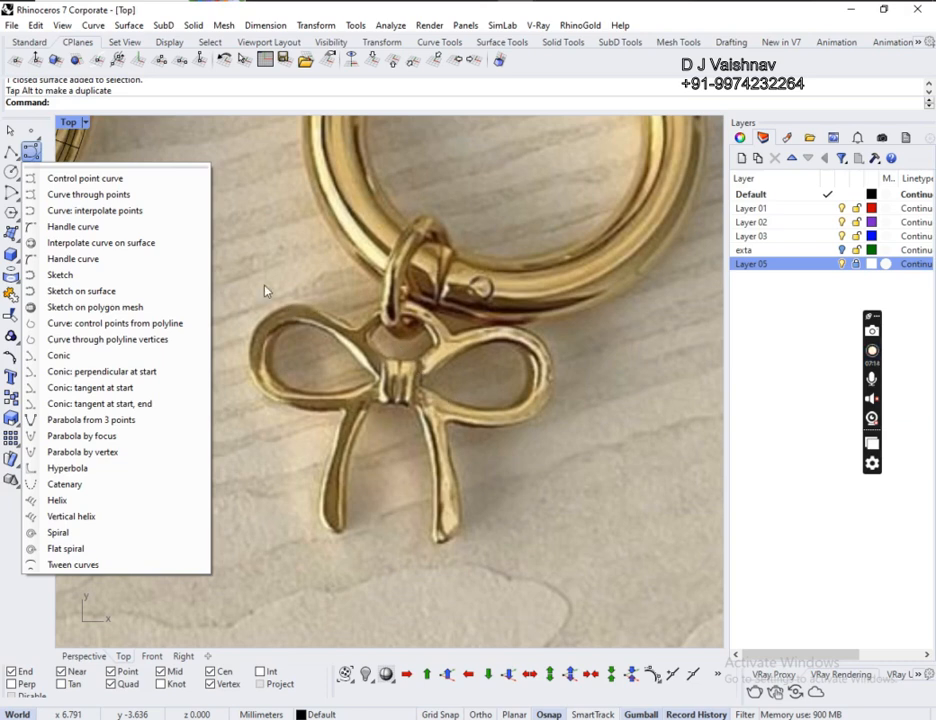
{"action": "left_click", "coordinate": [109, 213]}
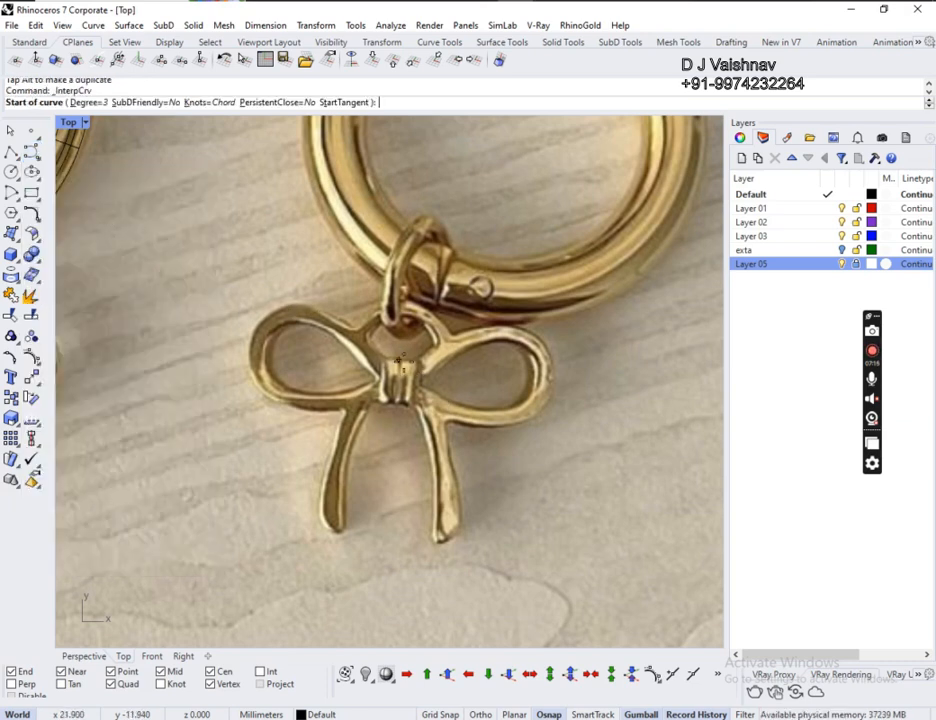
{"action": "left_click", "coordinate": [407, 383]}
{"action": "left_click", "coordinate": [471, 338]}
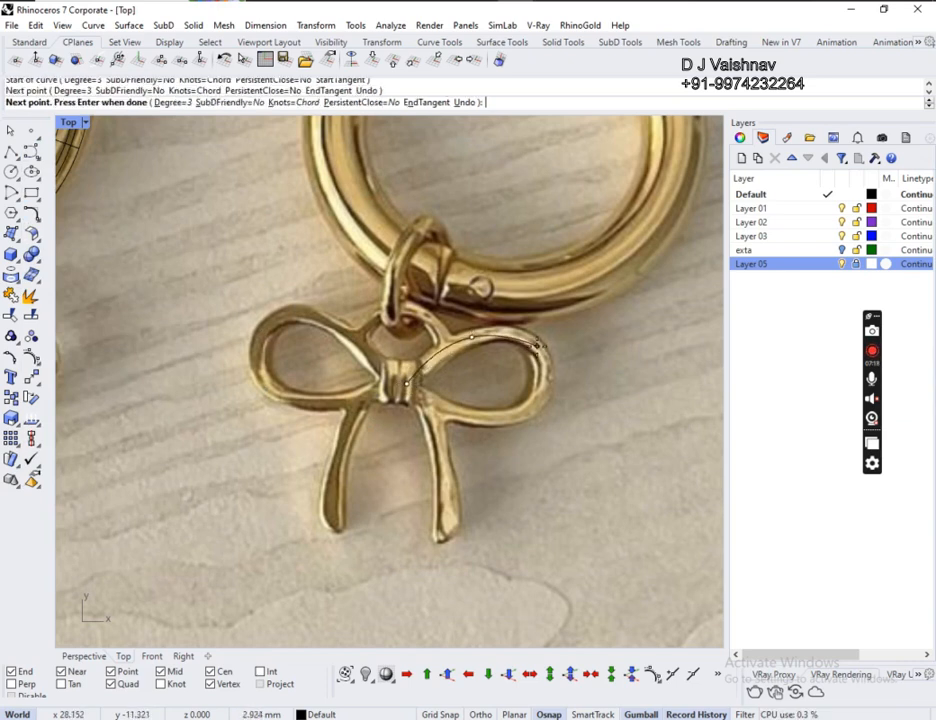
{"action": "left_click", "coordinate": [537, 347]}
{"action": "left_click", "coordinate": [543, 401]}
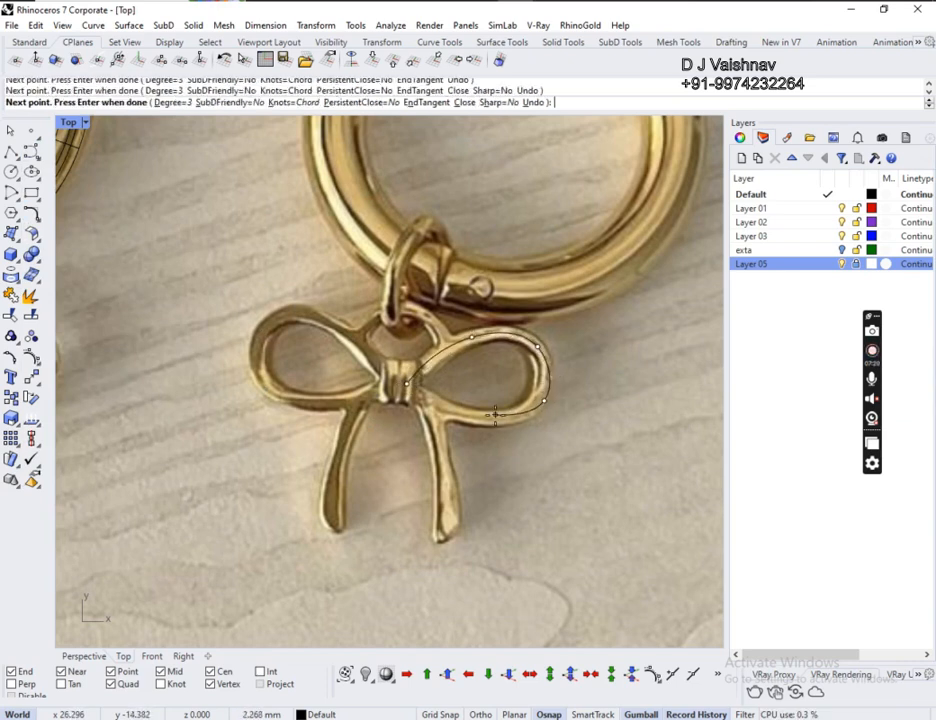
{"action": "left_click", "coordinate": [485, 415]}
{"action": "left_click", "coordinate": [407, 383]}
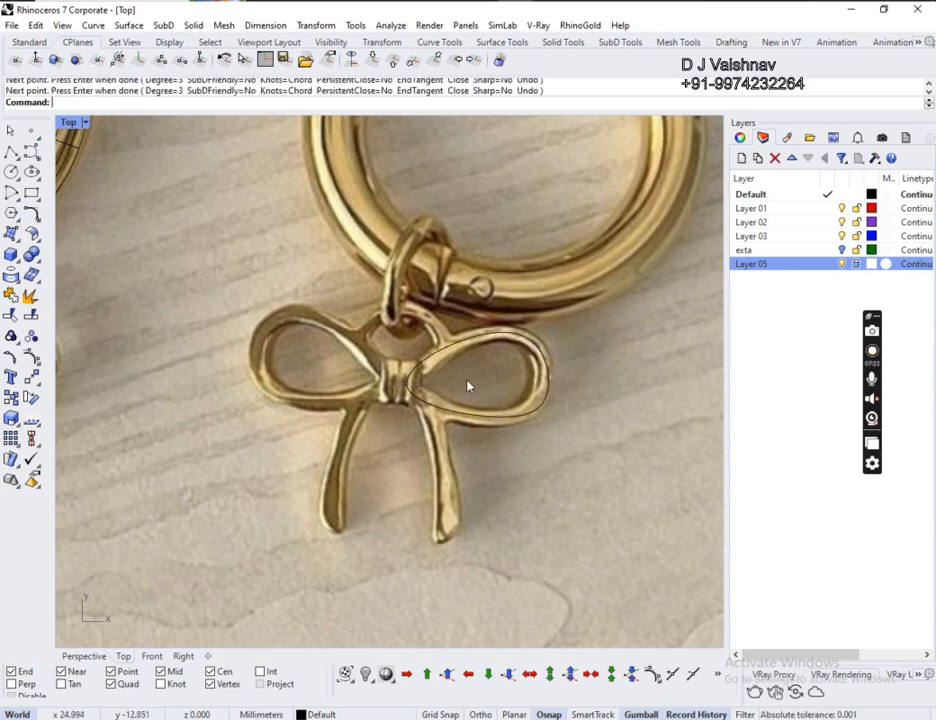
- Trace the bow's left loop with a second closed interpolated curve that starts and ends at the knot
{"action": "key", "text": "Return"}
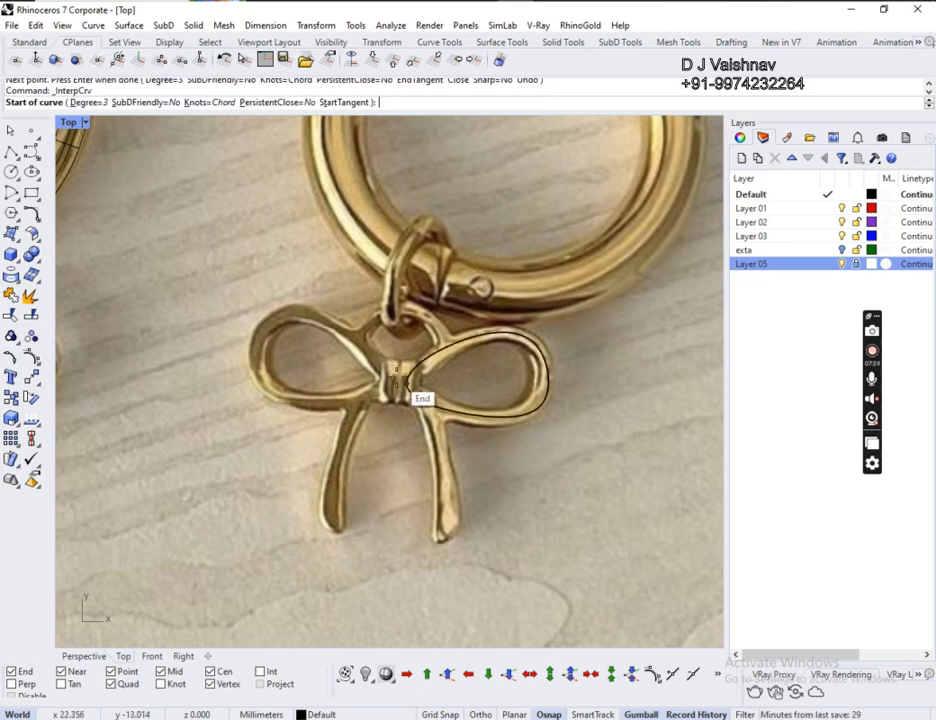
{"action": "scroll", "coordinate": [356, 350], "scroll_direction": "up", "scroll_amount": 4}
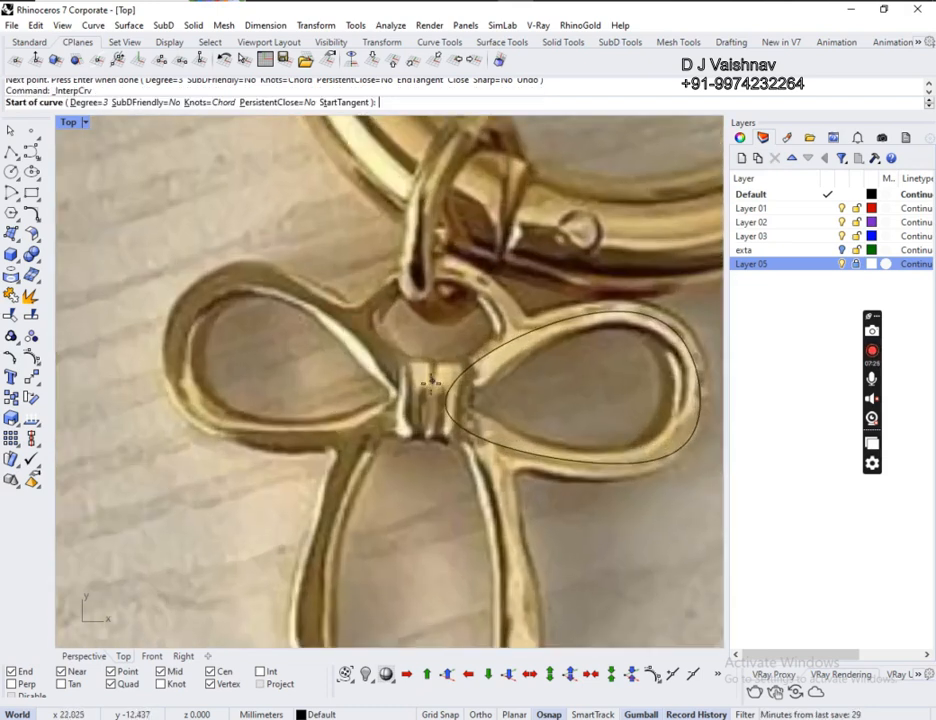
{"action": "left_click", "coordinate": [353, 316]}
{"action": "left_click", "coordinate": [344, 316]}
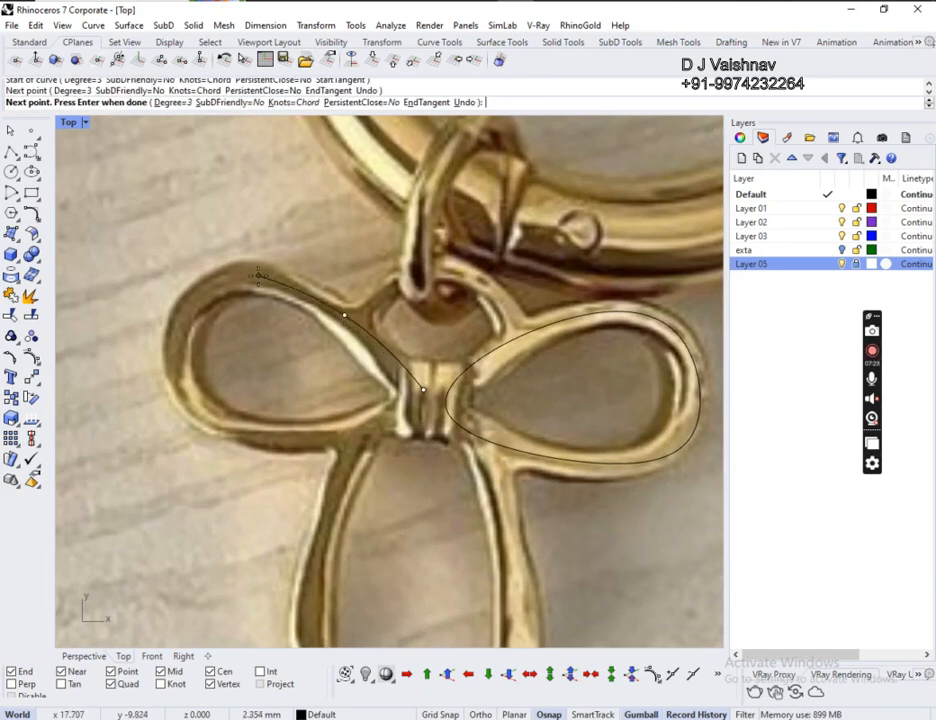
{"action": "left_click", "coordinate": [255, 273]}
{"action": "left_click", "coordinate": [180, 308]}
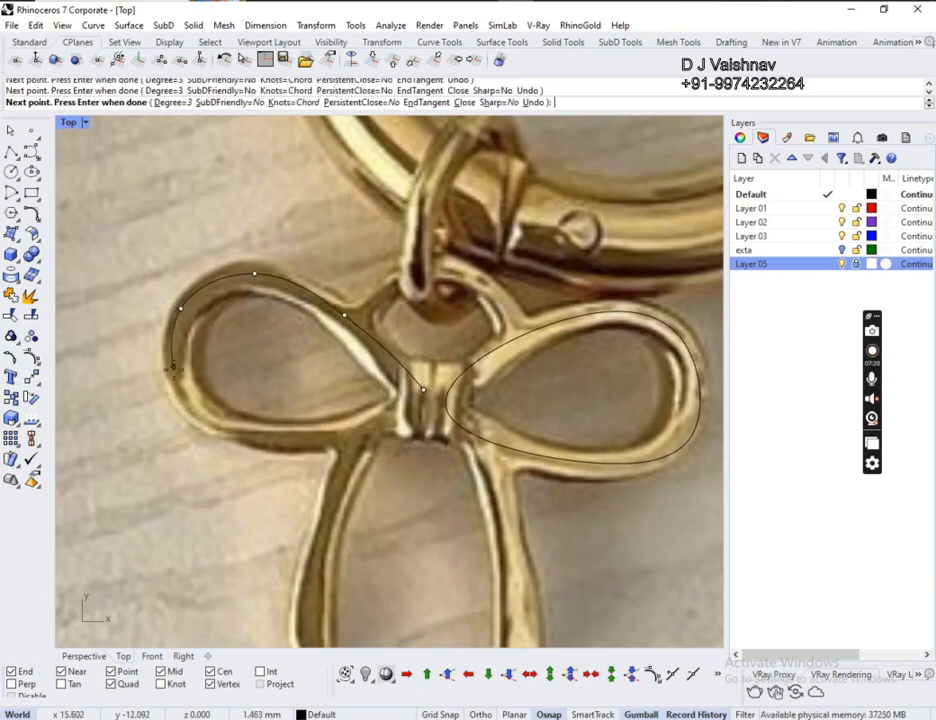
{"action": "left_click", "coordinate": [196, 413]}
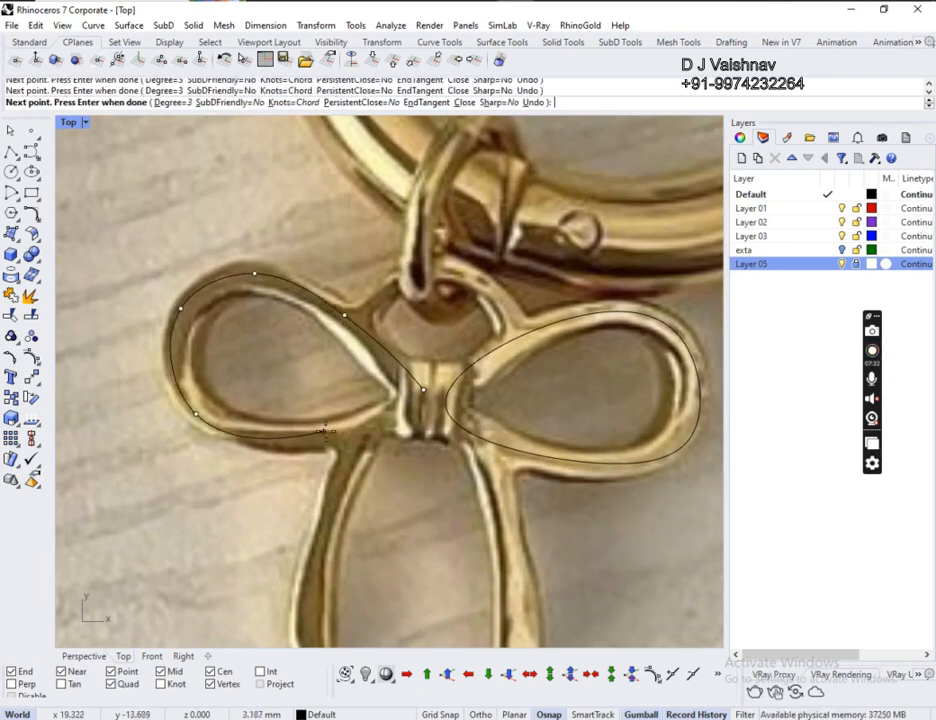
{"action": "left_click", "coordinate": [325, 431]}
{"action": "left_click", "coordinate": [423, 388]}
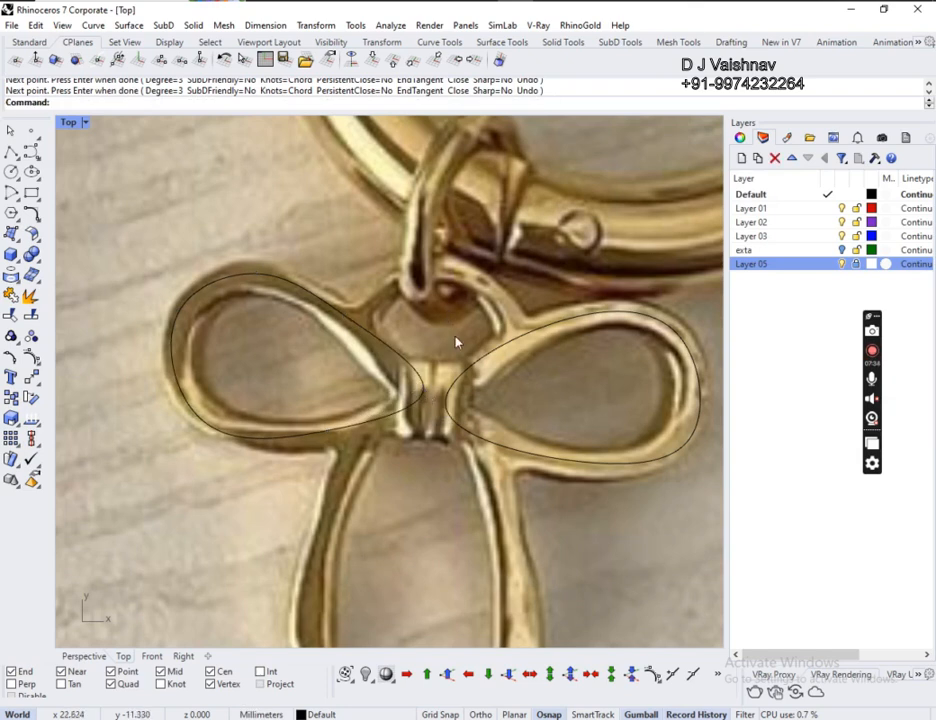
- Adjust the left loop curve's control points nearest the knot on its upper and lower sides to follow the picture
{"action": "left_click", "coordinate": [336, 309]}
{"action": "left_click_drag", "start_coordinate": [321, 270], "coordinate": [367, 338]}
{"action": "left_click_drag", "start_coordinate": [374, 282], "coordinate": [388, 292]}
{"action": "left_click_drag", "start_coordinate": [289, 424], "coordinate": [355, 482]}
{"action": "left_click_drag", "start_coordinate": [348, 403], "coordinate": [353, 411]}
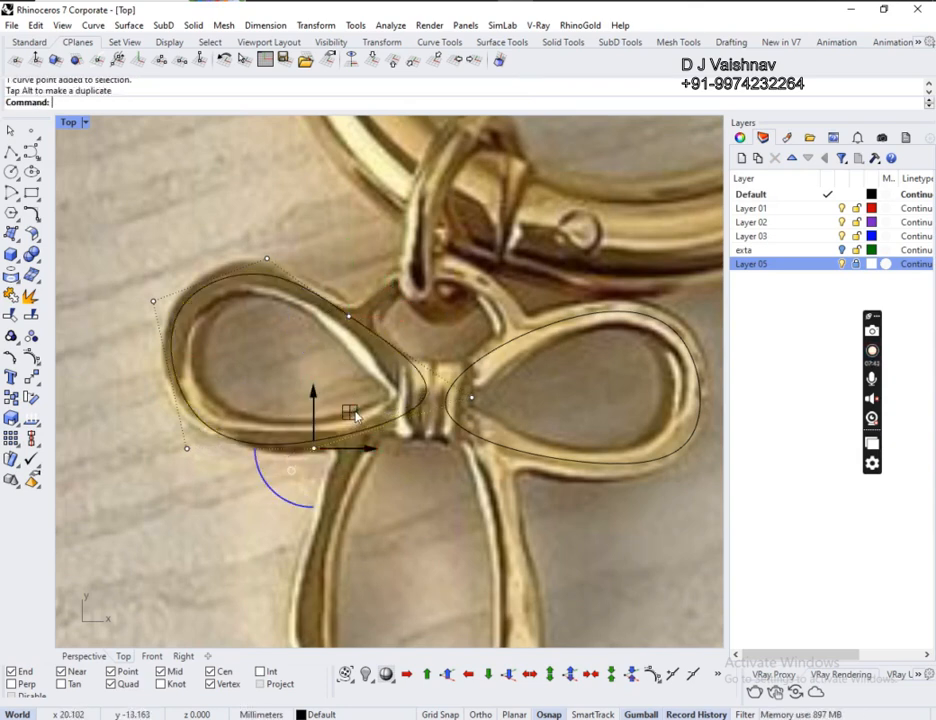
- Show the right loop curve's control points and nudge its two upper points slightly outward to match the picture
{"action": "left_click", "coordinate": [428, 339]}
{"action": "left_click", "coordinate": [463, 363]}
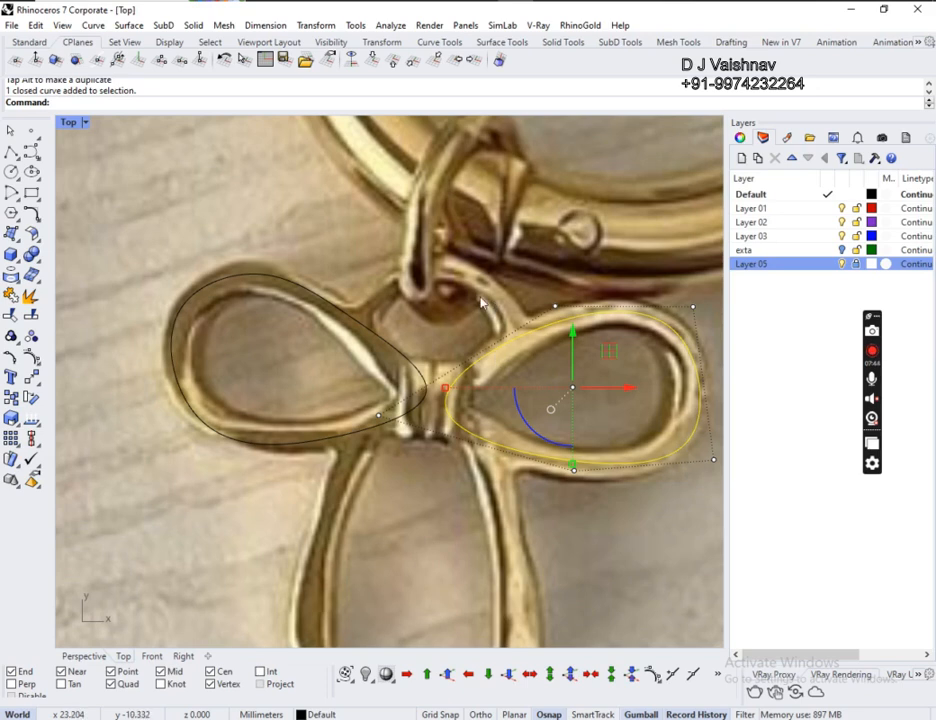
{"action": "key", "text": "F10"}
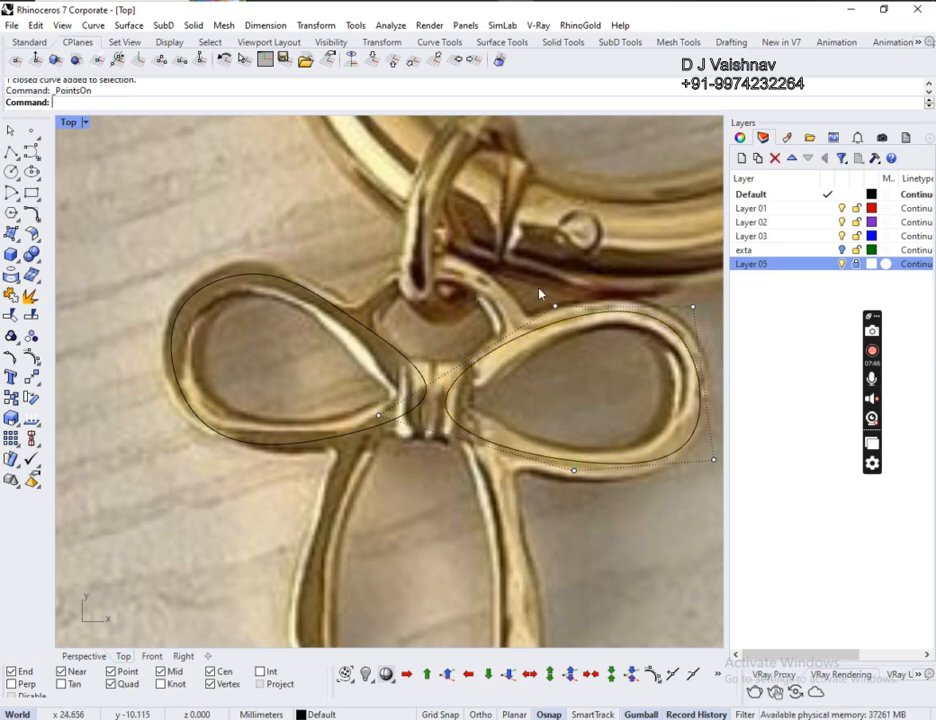
{"action": "left_click", "coordinate": [555, 306]}
{"action": "left_click_drag", "start_coordinate": [597, 277], "coordinate": [595, 275]}
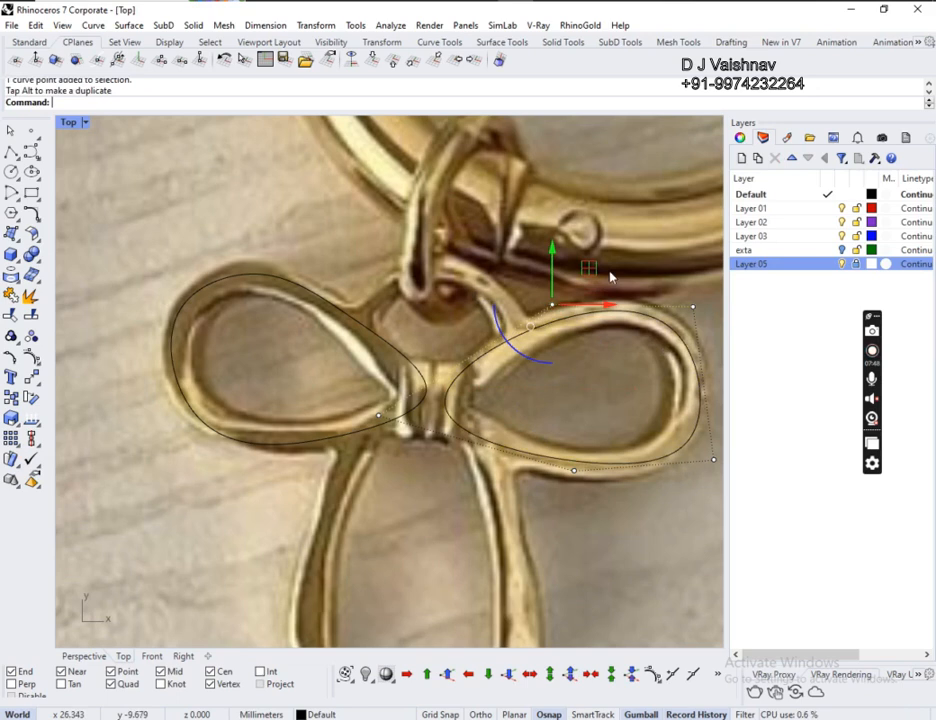
{"action": "left_click_drag", "start_coordinate": [665, 267], "coordinate": [747, 348]}
{"action": "mouse_move", "coordinate": [716, 270]}
{"action": "left_mouse_down"}
{"action": "mouse_move", "coordinate": [705, 270]}
{"action": "mouse_move", "coordinate": [718, 263]}
{"action": "left_mouse_up"}
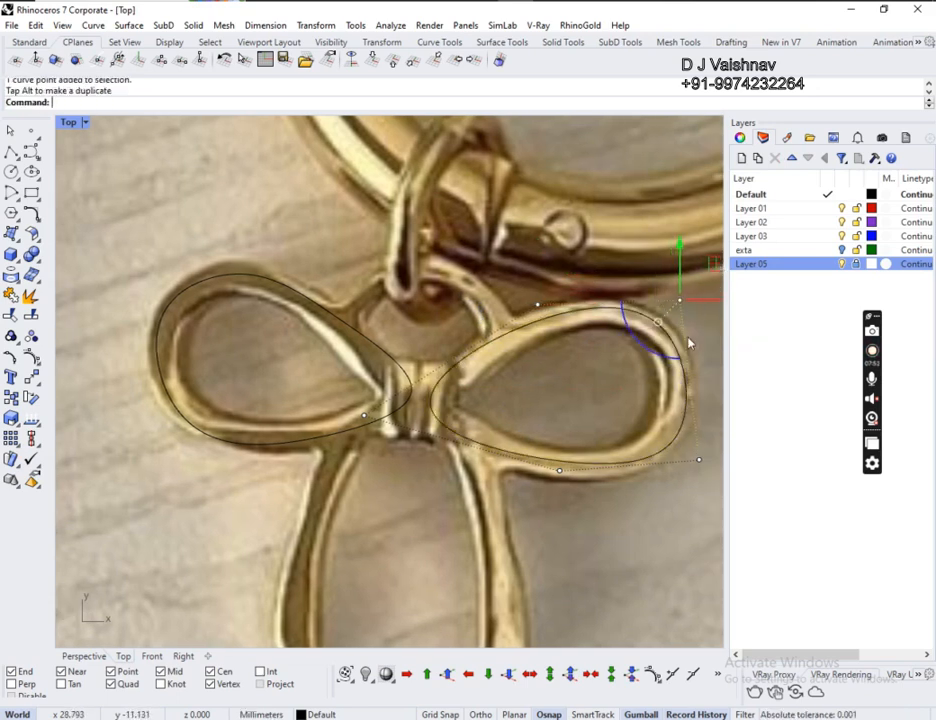
- Move the right loop curve's two lower control points slightly downward to fit the picture, and turn the points off
{"action": "left_click", "coordinate": [700, 459]}
{"action": "scroll", "coordinate": [472, 440], "scroll_direction": "down", "scroll_amount": 1}
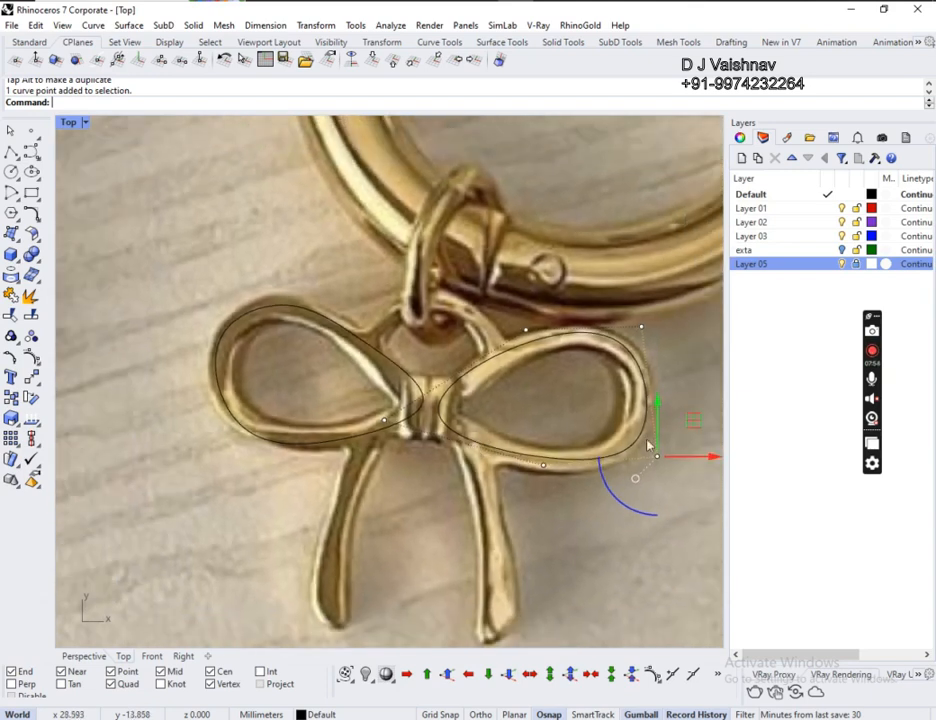
{"action": "left_click_drag", "start_coordinate": [691, 427], "coordinate": [693, 429]}
{"action": "left_click", "coordinate": [543, 465]}
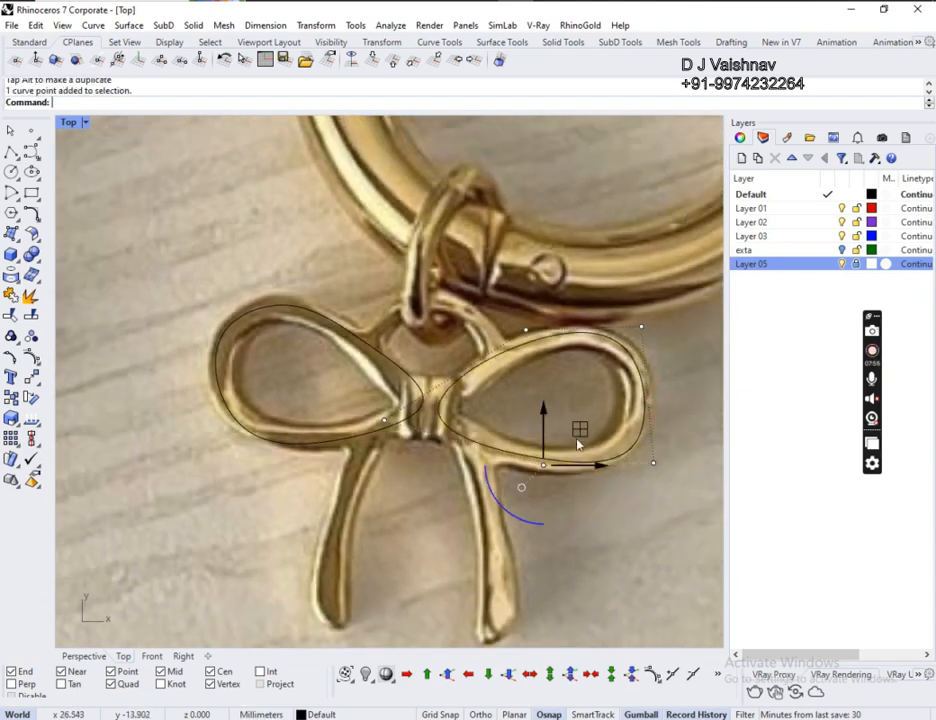
{"action": "mouse_move", "coordinate": [580, 429]}
{"action": "left_mouse_down"}
{"action": "mouse_move", "coordinate": [578, 441]}
{"action": "mouse_move", "coordinate": [582, 425]}
{"action": "left_mouse_up"}
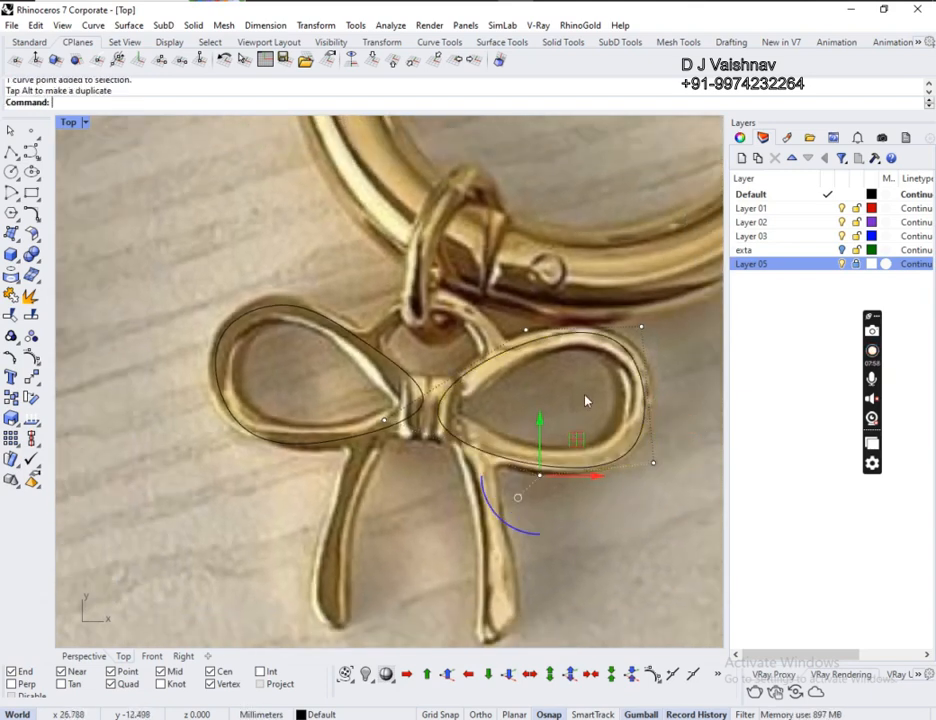
{"action": "key", "text": "Escape"}
- Draw a start, end, point-on arc from the left loop's upper edge to the right loop's, following the bow's hanging eyelet
{"action": "scroll", "coordinate": [391, 305], "scroll_direction": "up", "scroll_amount": 2}
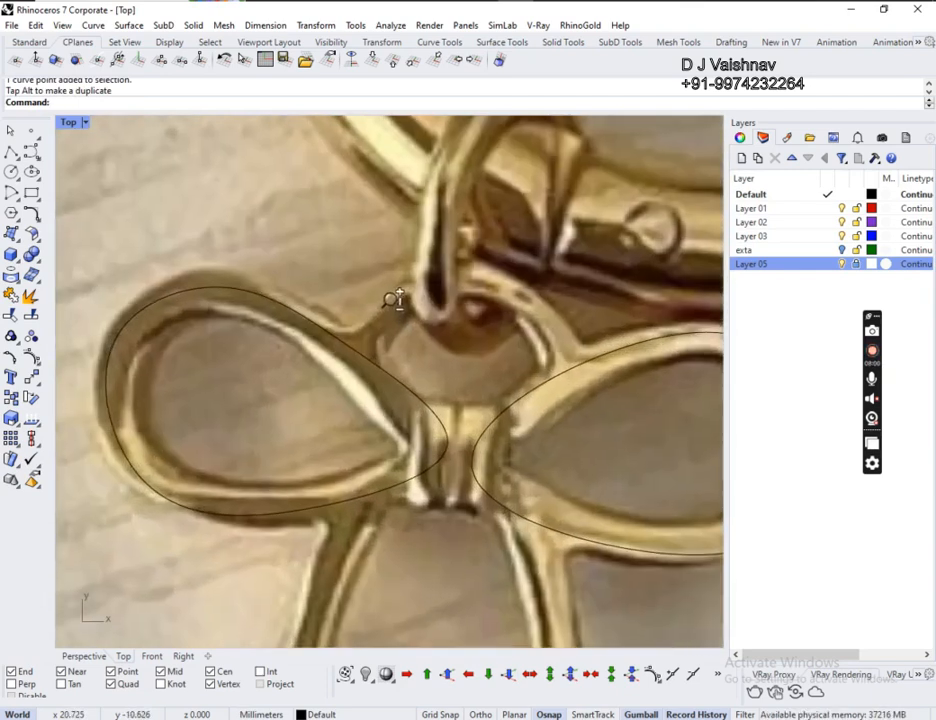
{"action": "left_click", "coordinate": [12, 192]}
{"action": "left_click_drag", "start_coordinate": [60, 205], "coordinate": [206, 143]}
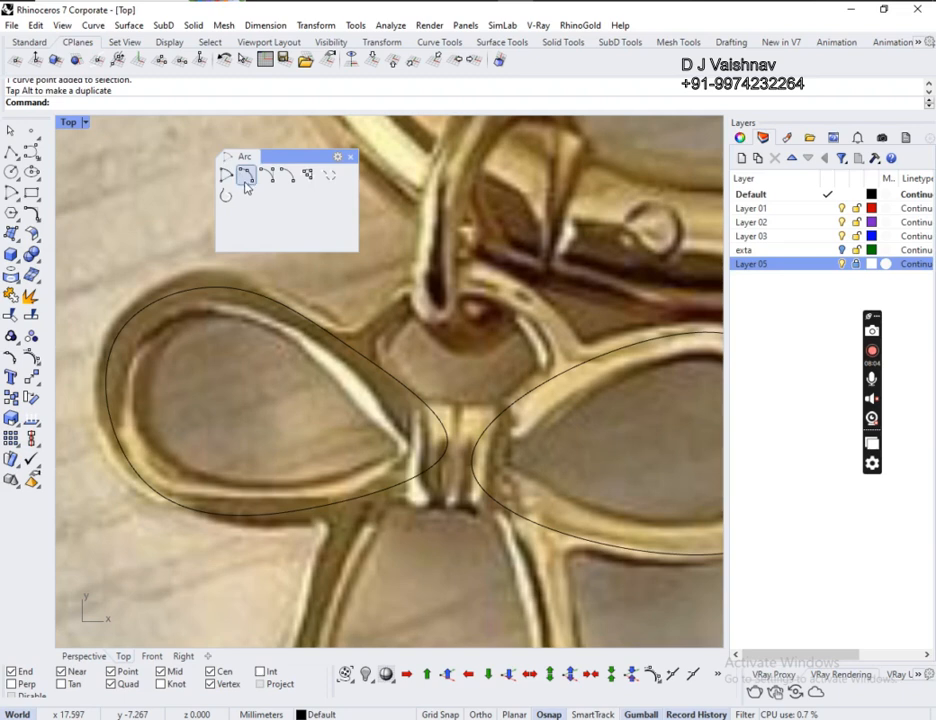
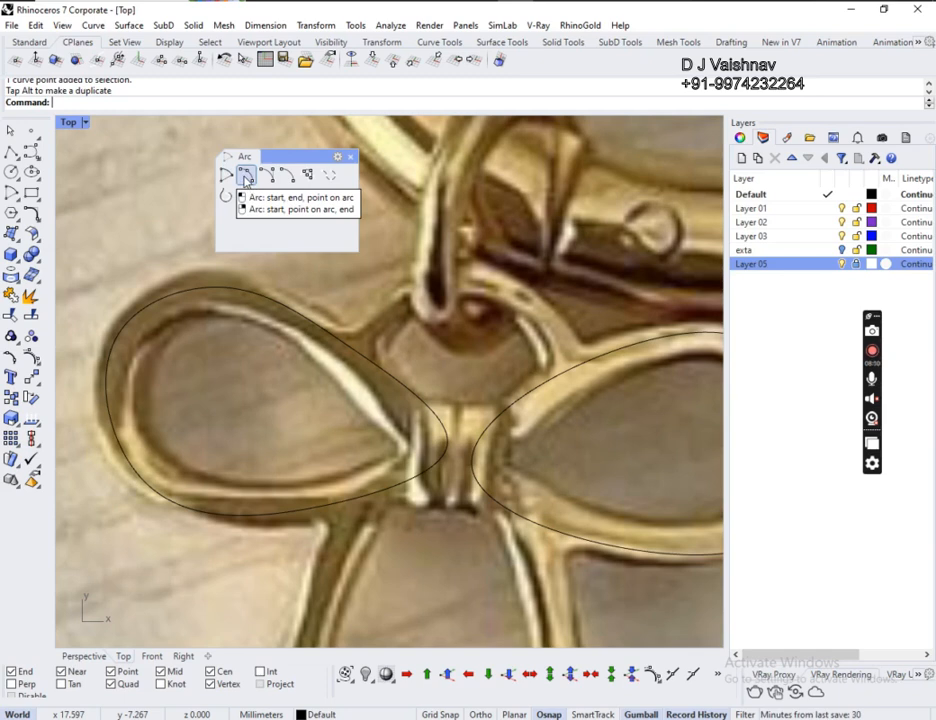
{"action": "left_click", "coordinate": [246, 179]}
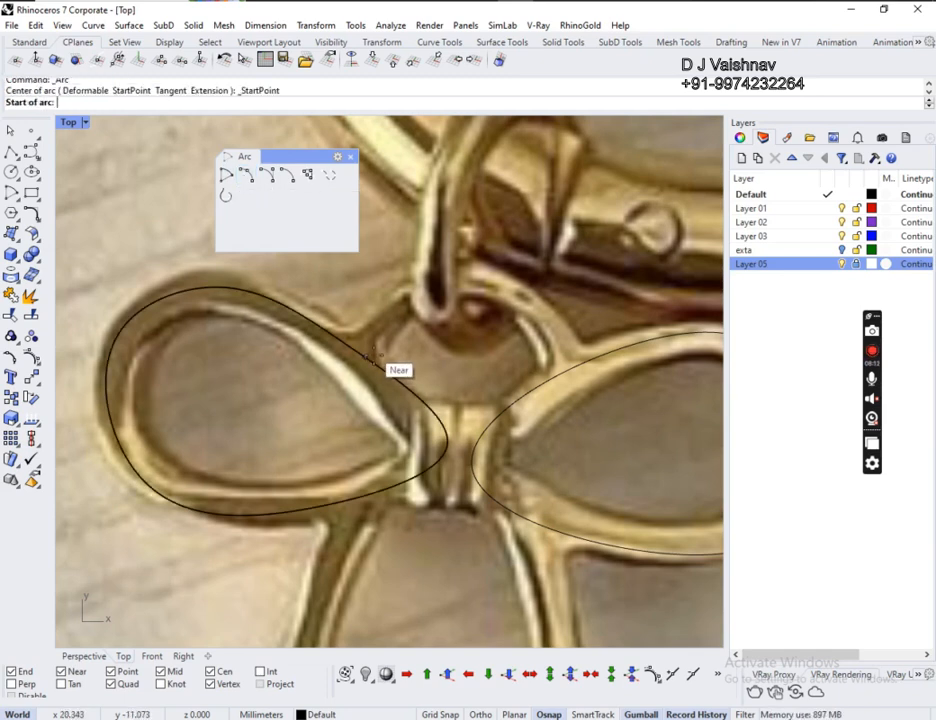
{"action": "left_click", "coordinate": [349, 346]}
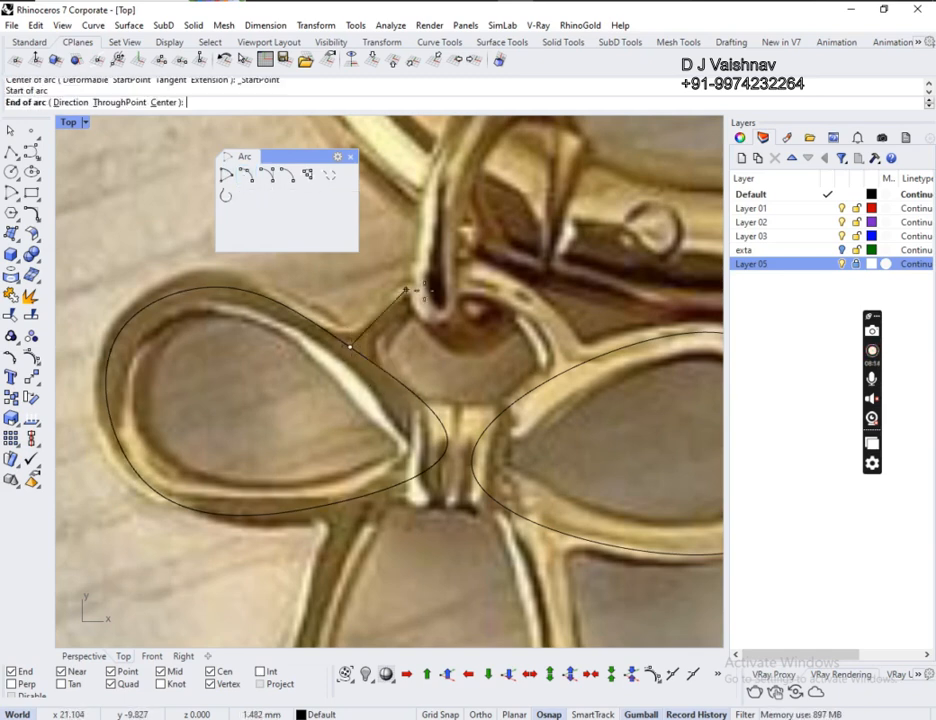
{"action": "left_click", "coordinate": [576, 366]}
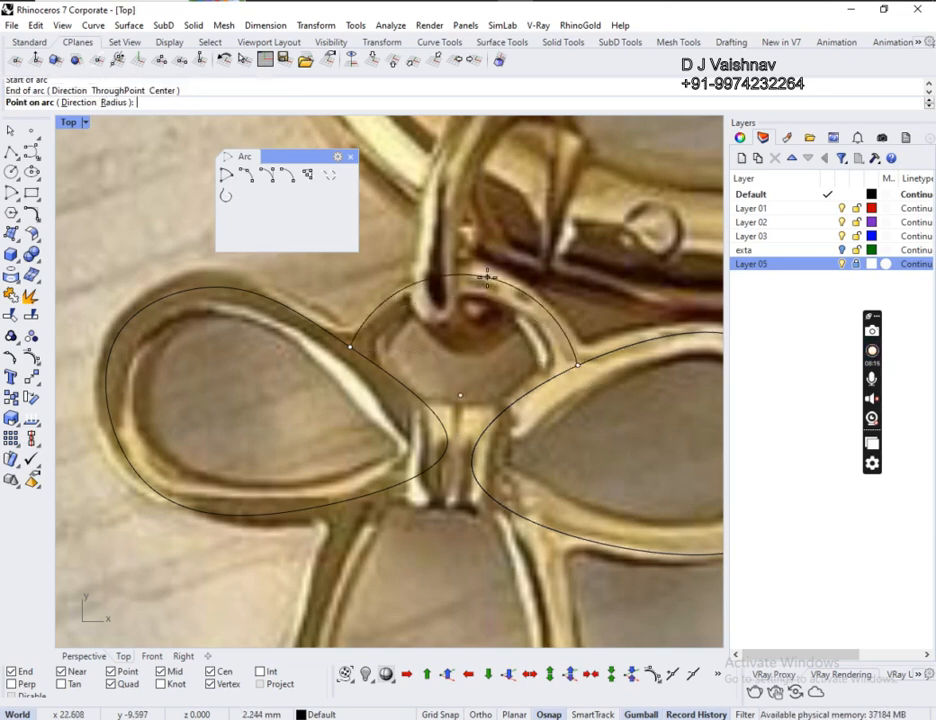
{"action": "left_click", "coordinate": [486, 275]}
- Draw an arc along the bow's left tail, from the left loop's lower edge to the tail tip, bulging outward
{"action": "scroll", "coordinate": [472, 352], "scroll_direction": "down", "scroll_amount": 1}
{"action": "scroll", "coordinate": [468, 356], "scroll_direction": "down", "scroll_amount": 4}
{"action": "scroll", "coordinate": [476, 343], "scroll_direction": "up", "scroll_amount": 5}
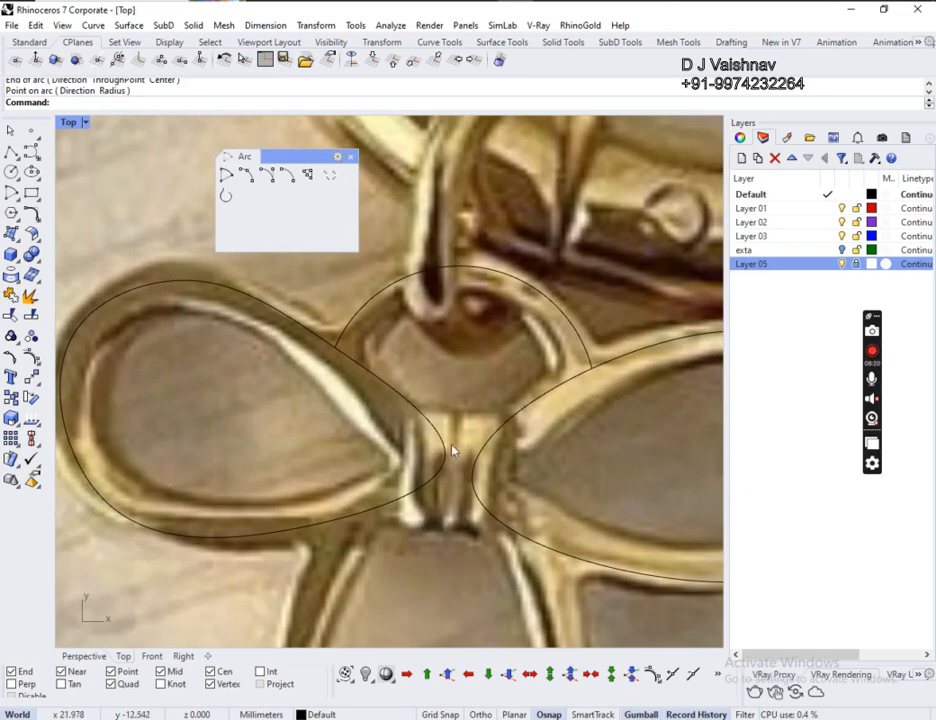
{"action": "scroll", "coordinate": [403, 424], "scroll_direction": "down", "scroll_amount": 5}
{"action": "right_click_drag", "start_coordinate": [432, 493], "coordinate": [497, 407]}
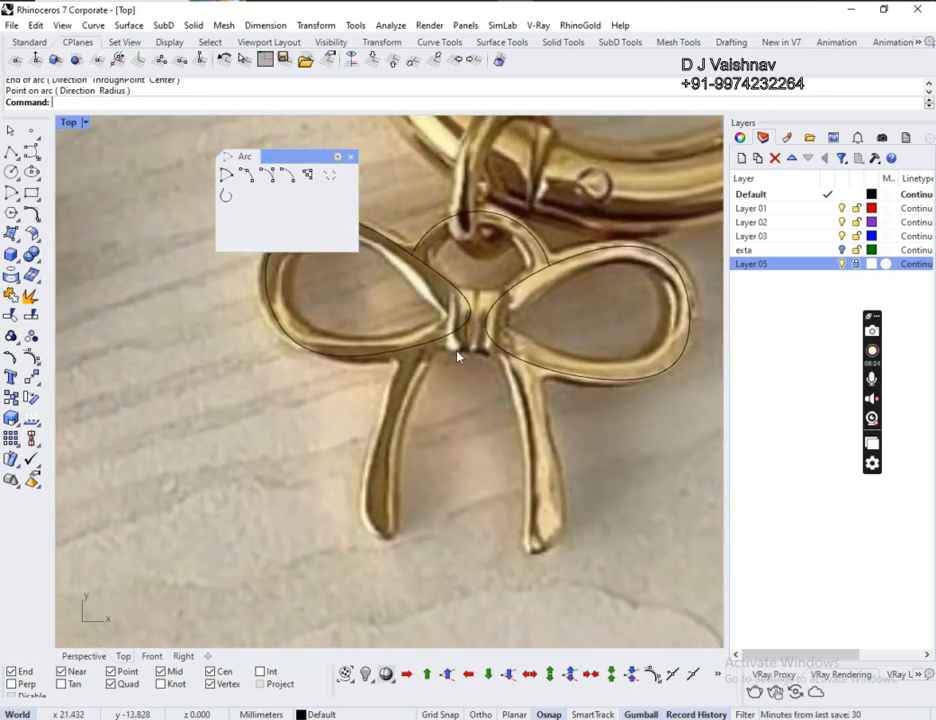
{"action": "mouse_move", "coordinate": [432, 381]}
{"action": "right_mouse_down", "text": "ctrl"}
{"action": "mouse_move", "coordinate": [428, 401]}
{"action": "mouse_move", "coordinate": [422, 361]}
{"action": "right_mouse_up", "text": "ctrl"}
{"action": "right_click", "coordinate": [384, 376]}
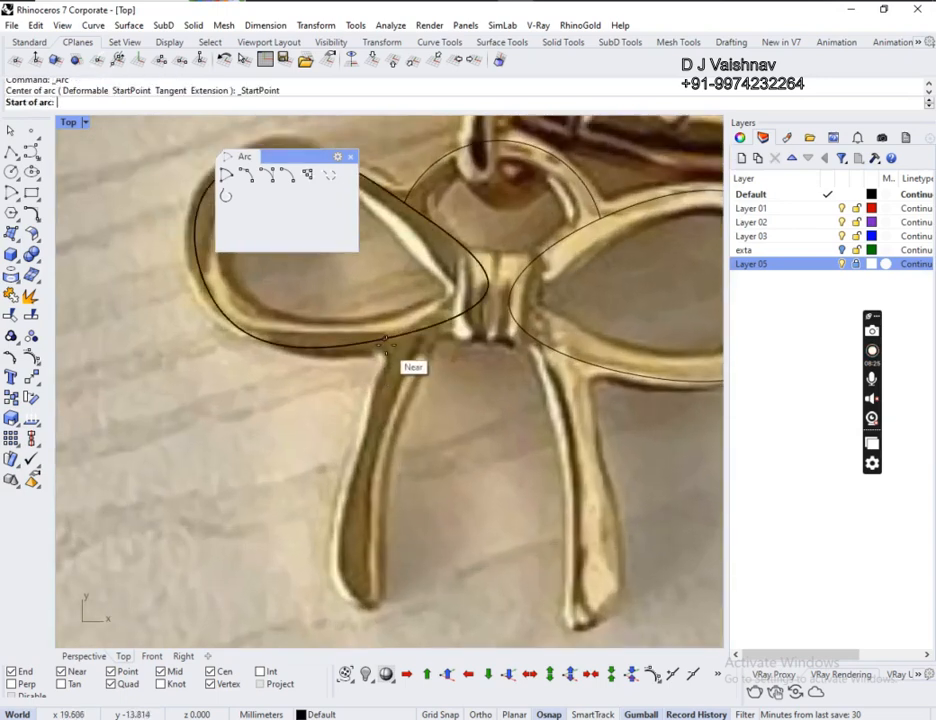
{"action": "left_click", "coordinate": [386, 339]}
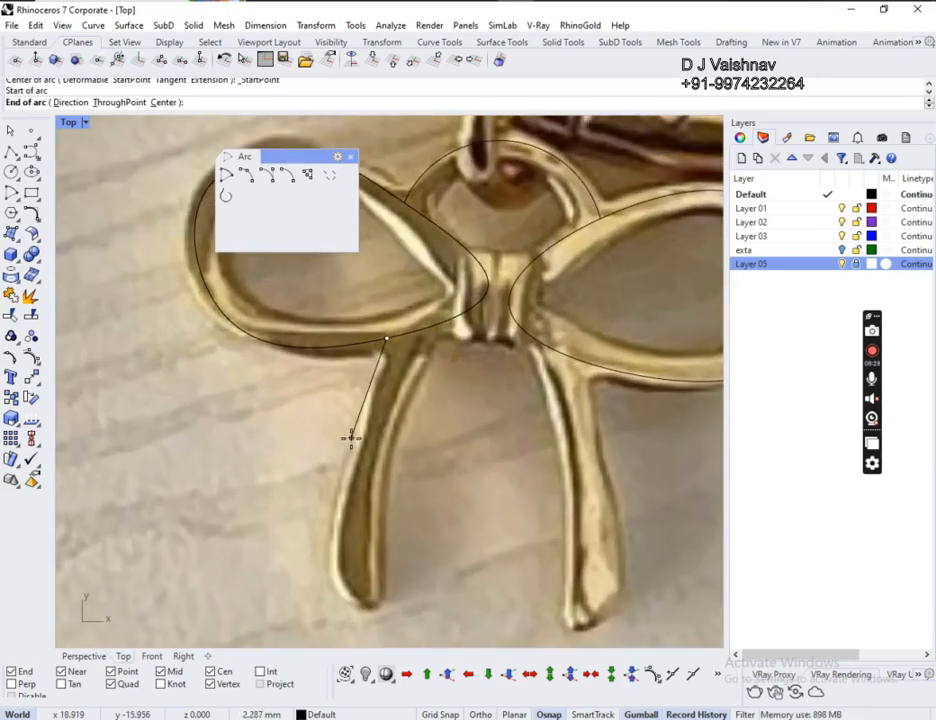
{"action": "left_click", "coordinate": [360, 601]}
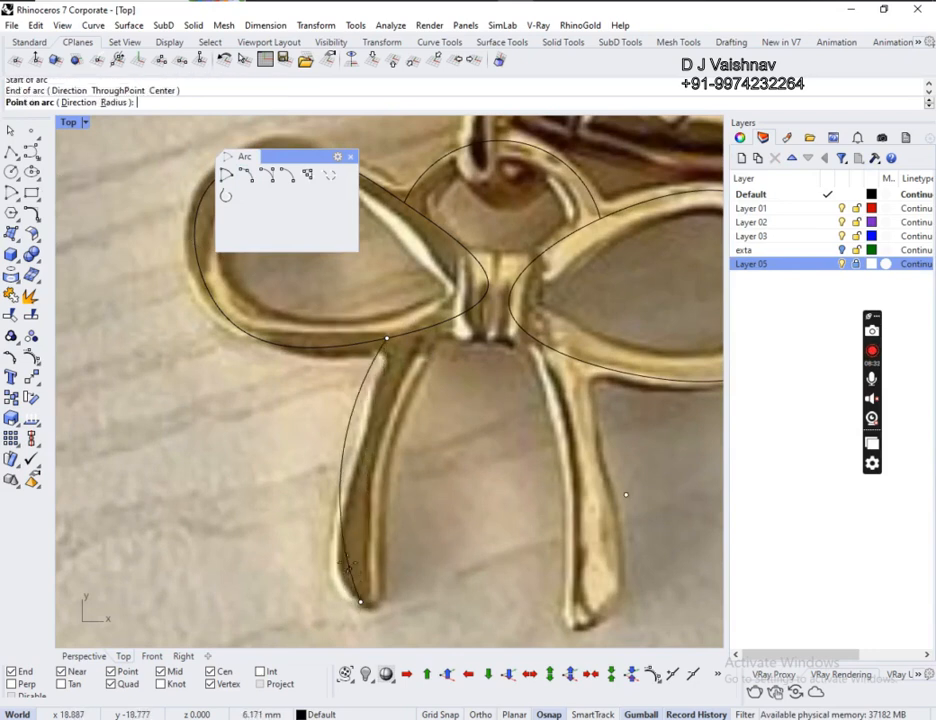
{"action": "left_click", "coordinate": [346, 505]}
- Draw a matching arc along the bow's right tail, from the right loop's lower edge to the tail tip
{"action": "right_click", "coordinate": [404, 516]}
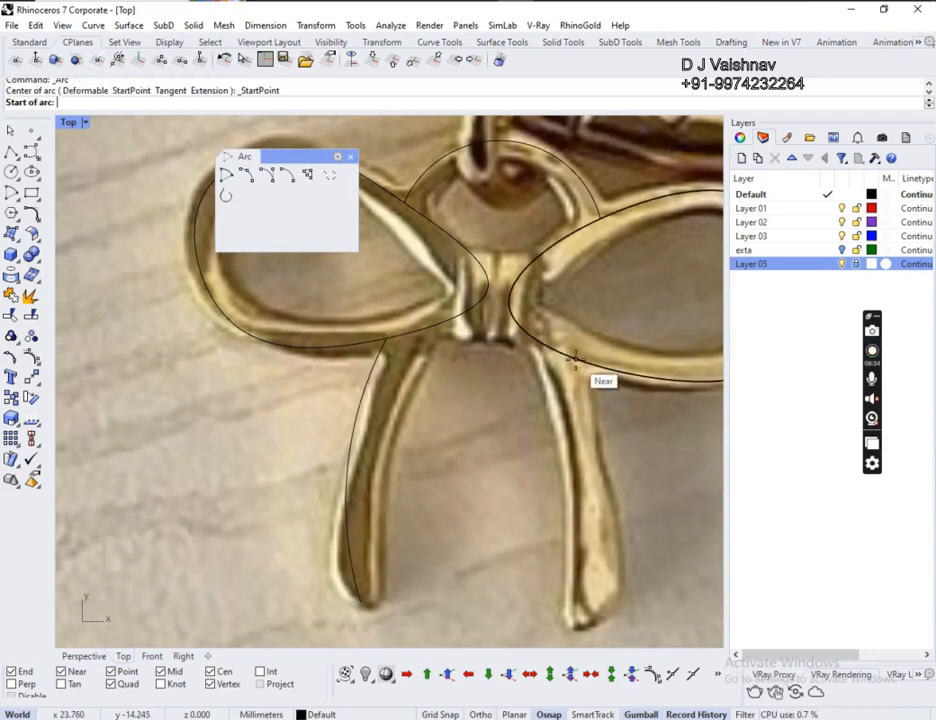
{"action": "left_click", "coordinate": [575, 358]}
{"action": "left_click", "coordinate": [604, 618]}
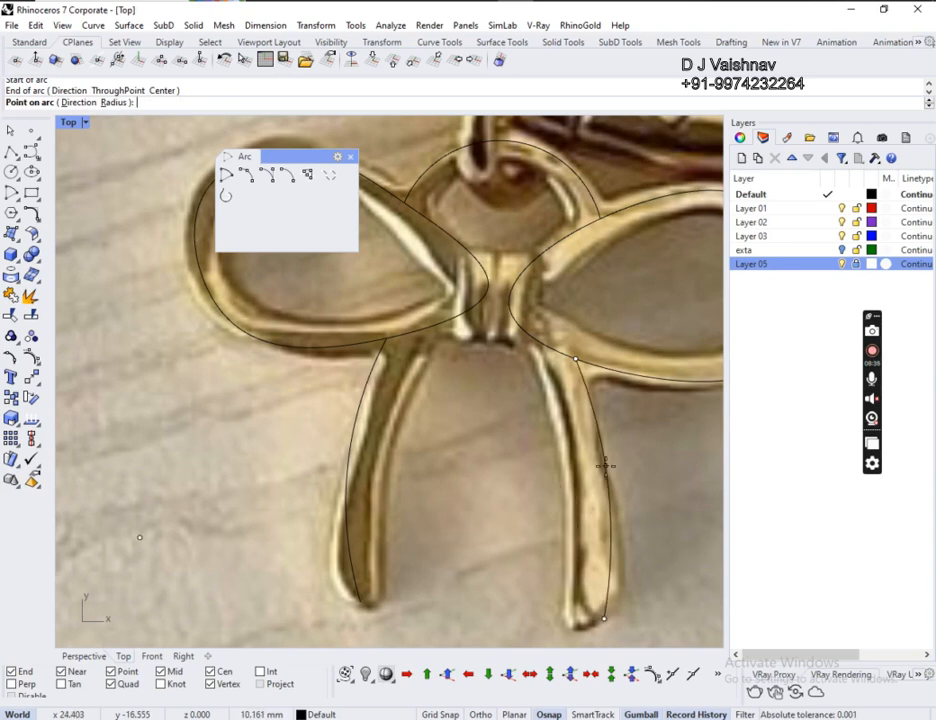
{"action": "left_click", "coordinate": [605, 466]}
{"action": "scroll", "coordinate": [443, 470], "scroll_direction": "up", "scroll_amount": 3}
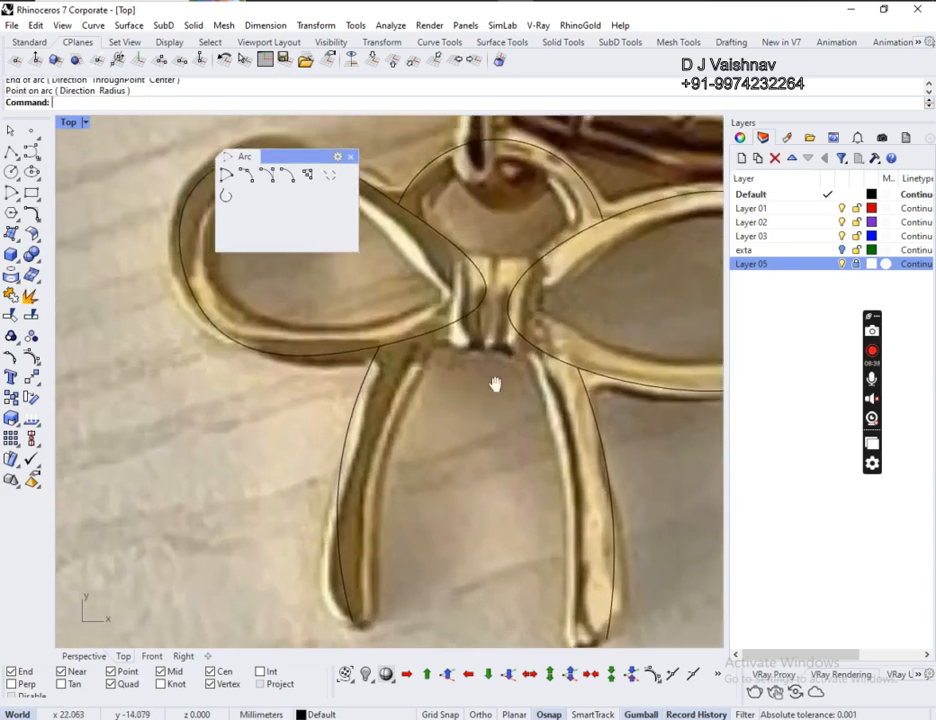
- Offset the bow's right loop curve to both sides with a distance of 0.65 mm
{"action": "right_click_drag", "start_coordinate": [496, 384], "coordinate": [388, 424]}
{"action": "scroll", "coordinate": [347, 441], "scroll_direction": "down", "scroll_amount": 3}
{"action": "right_click_drag", "start_coordinate": [359, 467], "coordinate": [438, 516]}
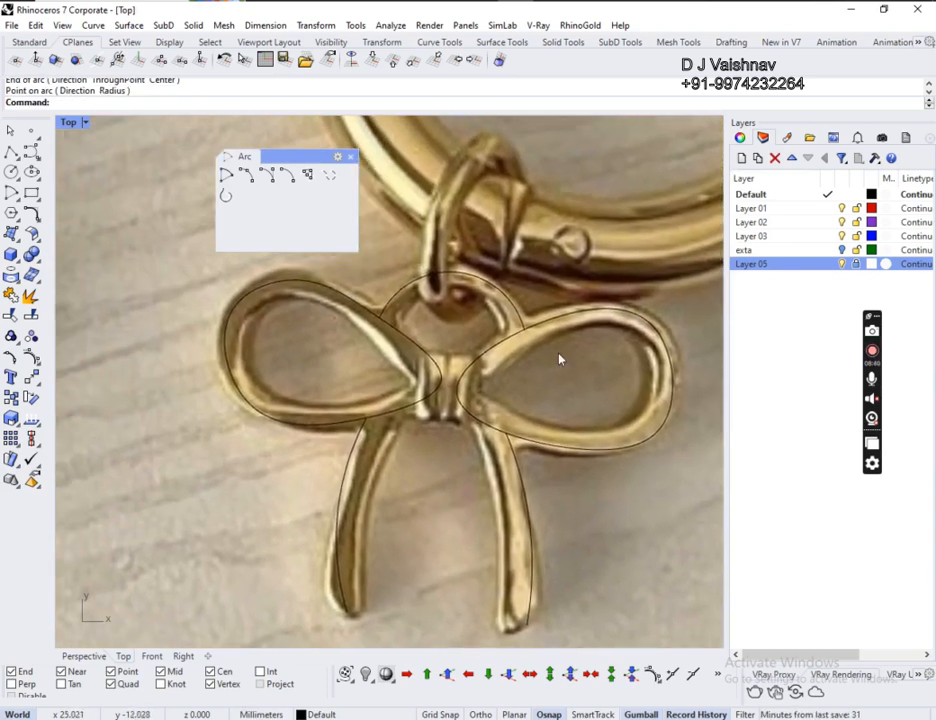
{"action": "left_click", "coordinate": [581, 318]}
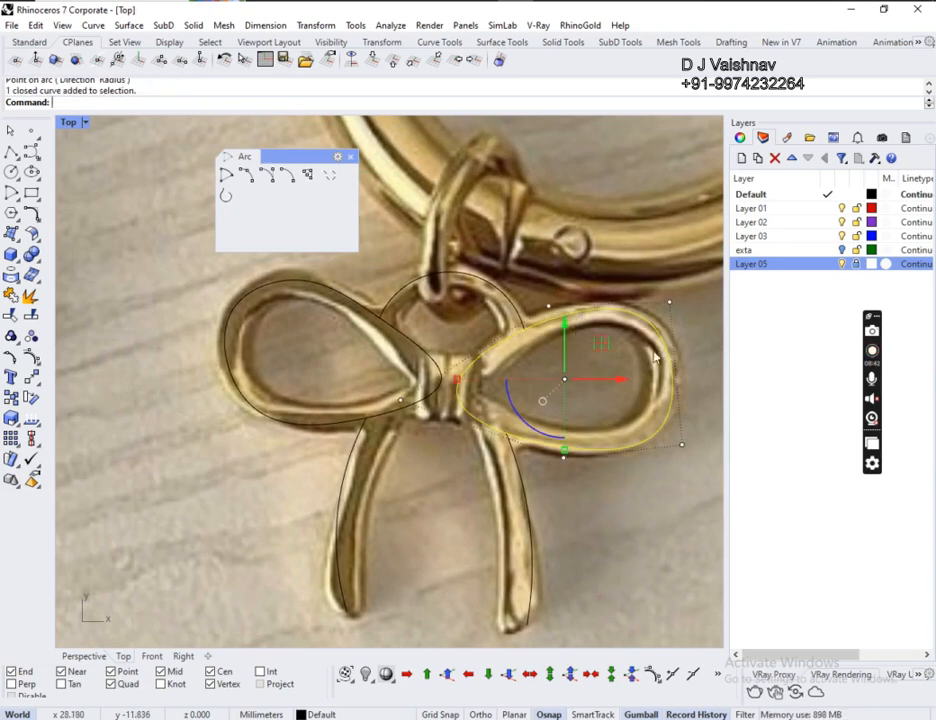
{"action": "type", "text": "Offset"}
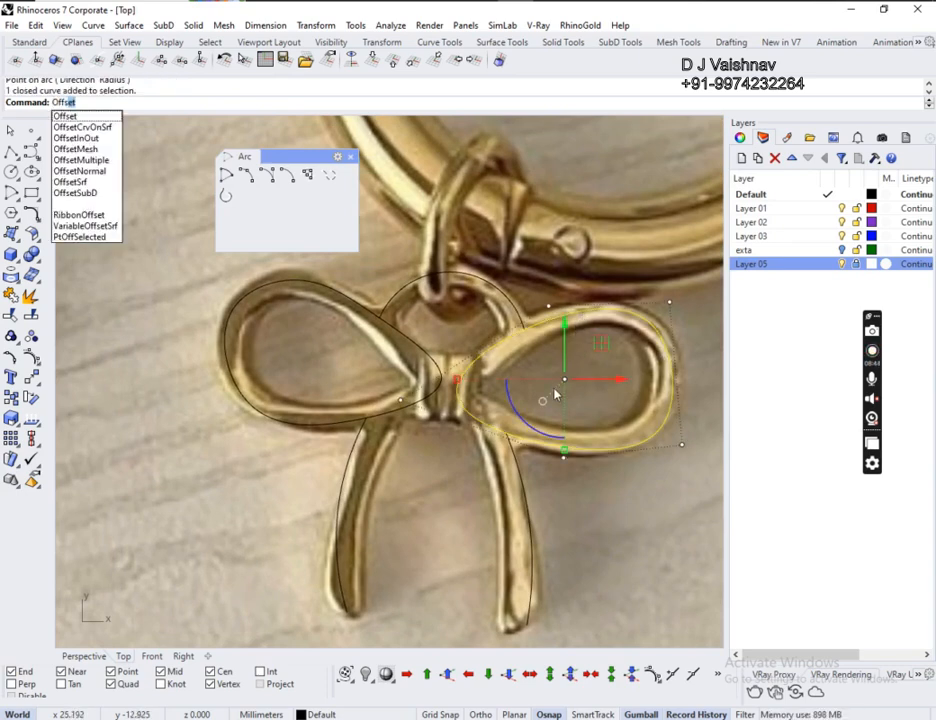
{"action": "key", "text": "Return"}
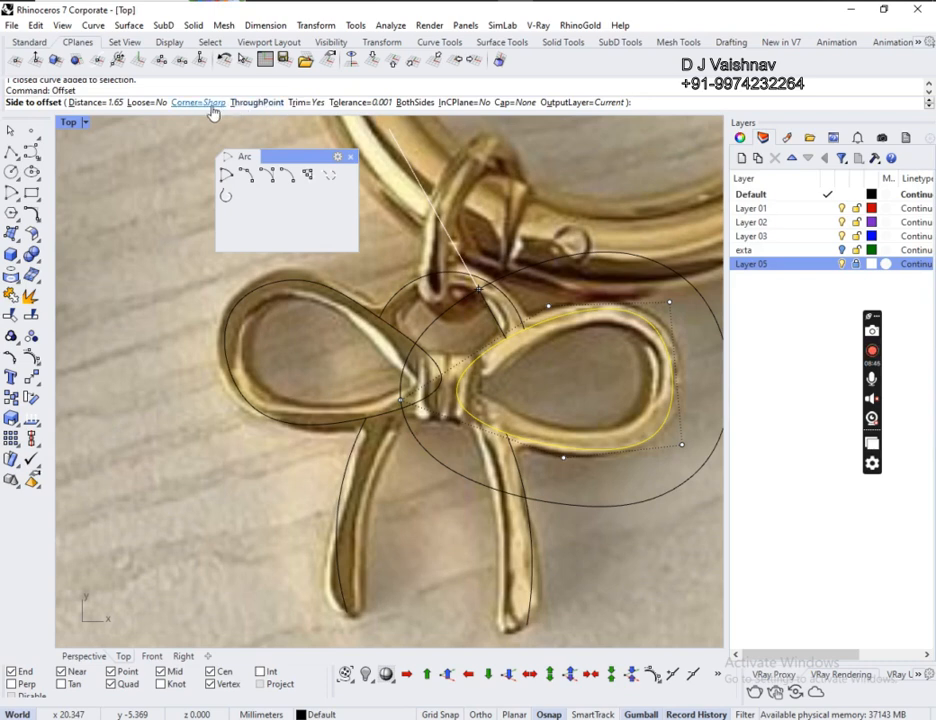
{"action": "left_click", "coordinate": [415, 102]}
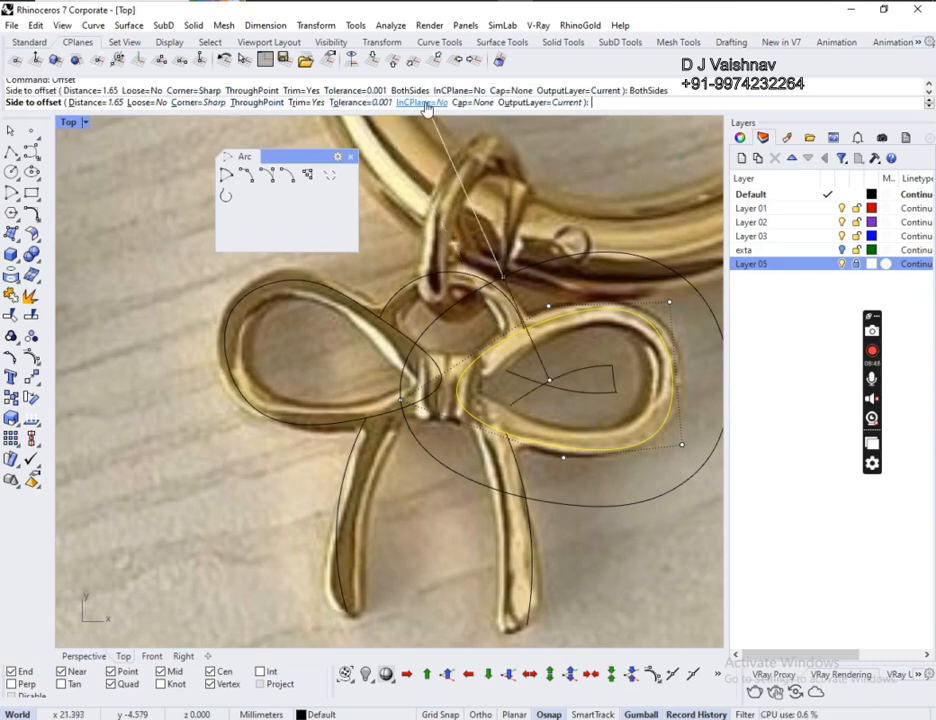
{"action": "left_click", "coordinate": [92, 103]}
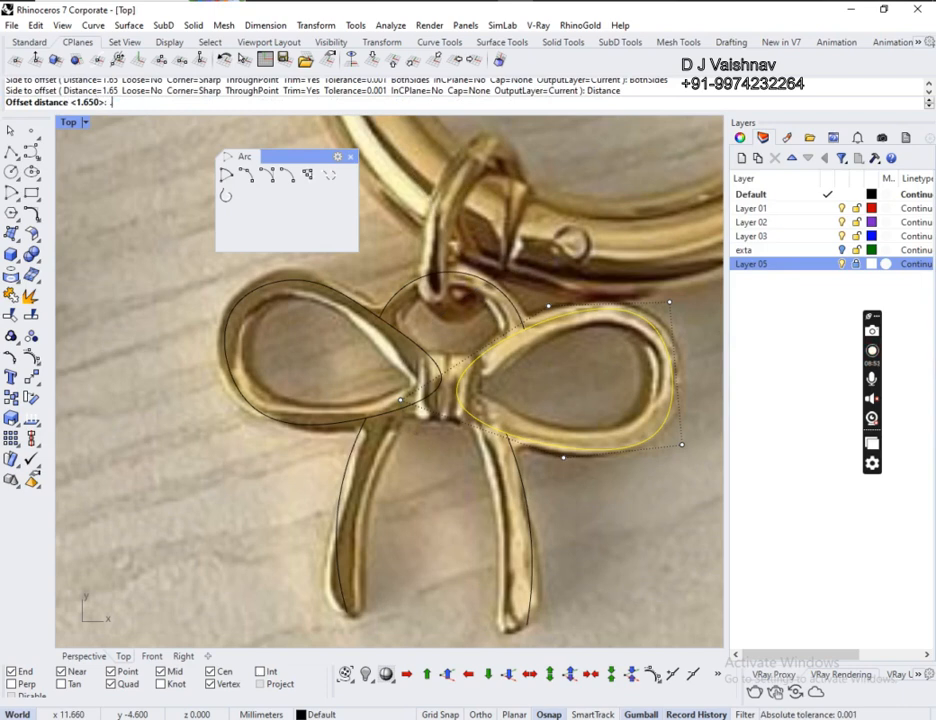
{"action": "type", "text": ".65"}
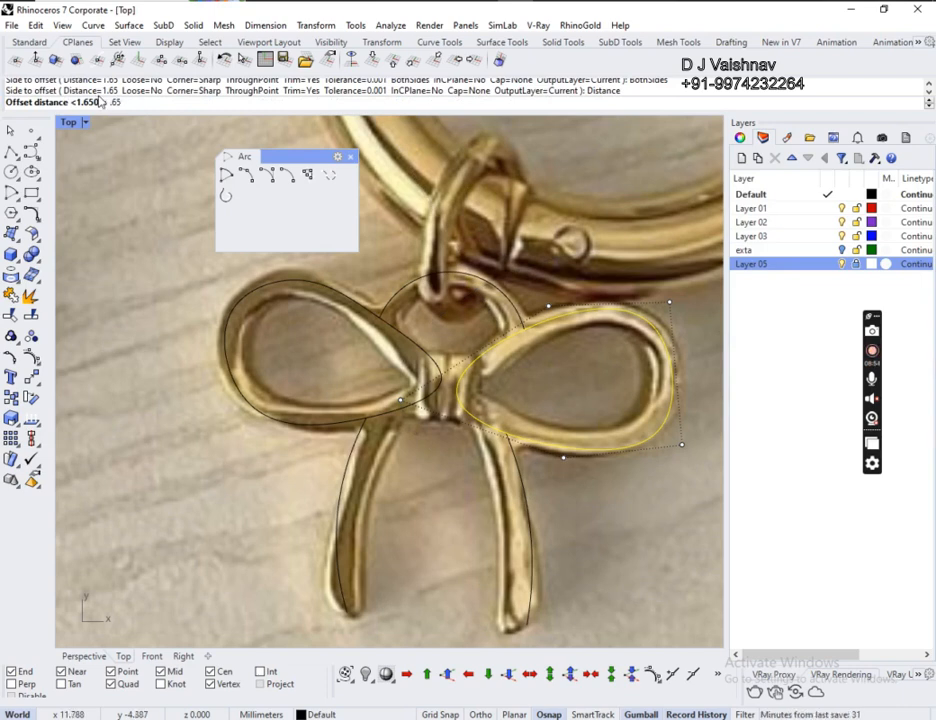
{"action": "key", "text": "Return"}
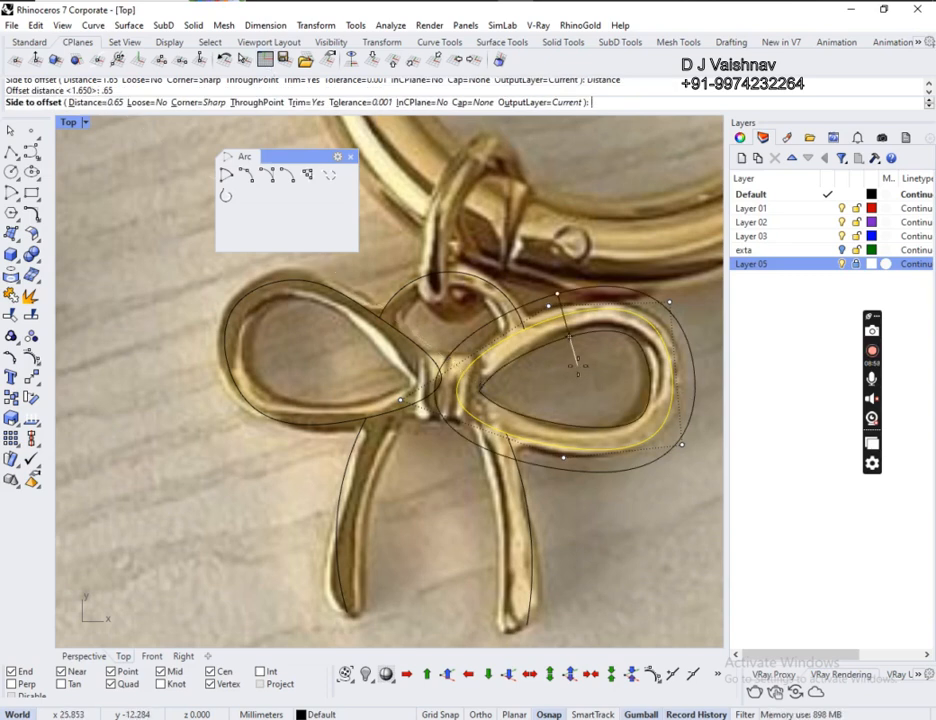
{"action": "left_click", "coordinate": [578, 366]}
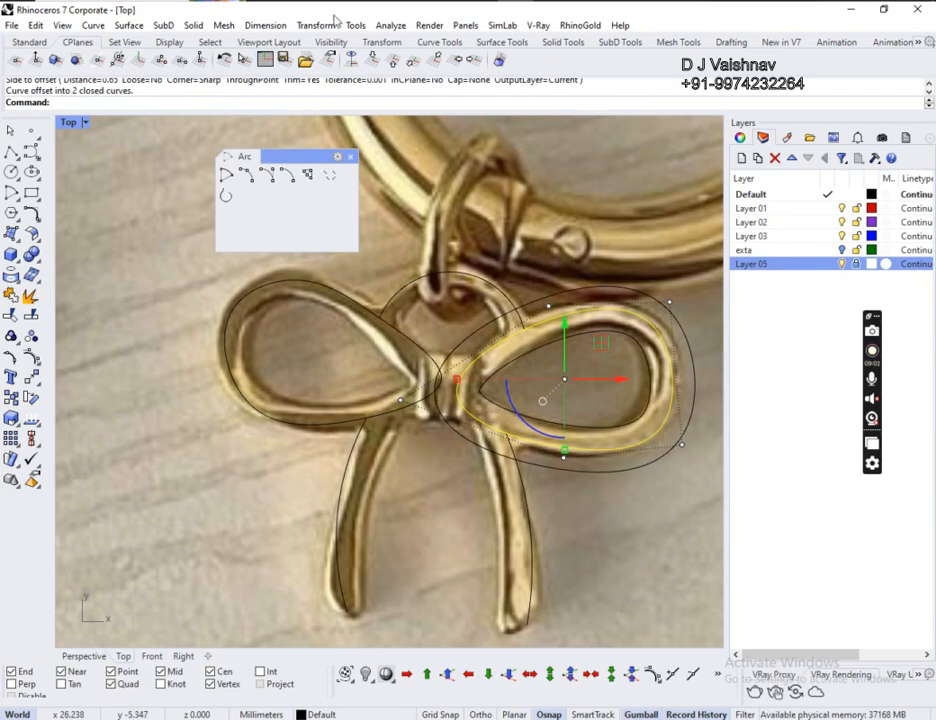
- Add a horizontal dimension between the right loop's inner and outer offset curves, placing it below the loop, and clear the selection
{"action": "left_click", "coordinate": [265, 25]}
{"action": "left_click", "coordinate": [282, 42]}
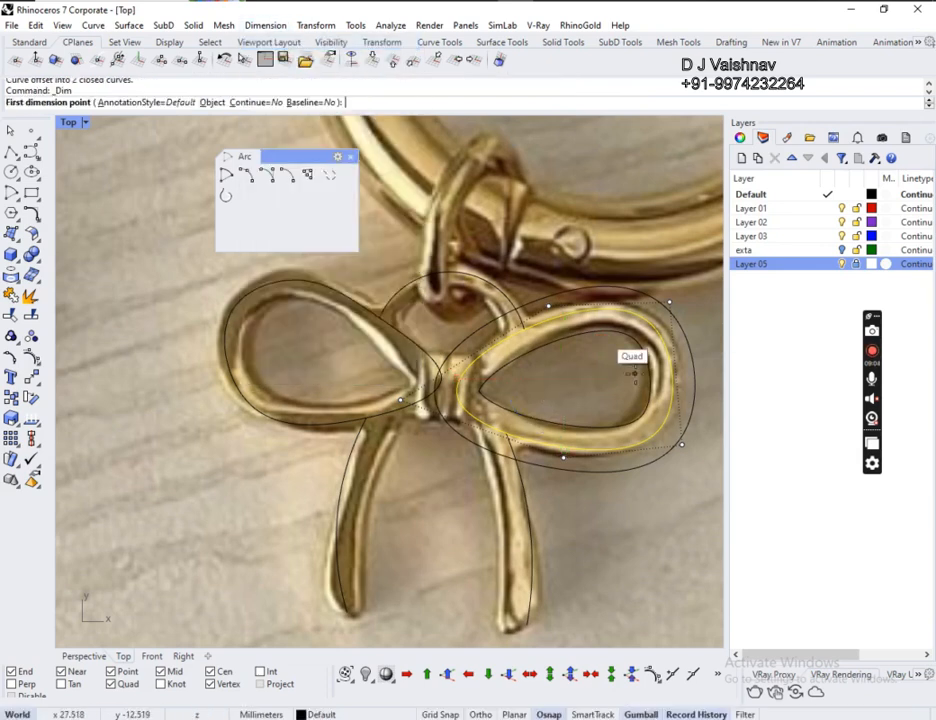
{"action": "left_click", "coordinate": [669, 384]}
{"action": "left_click", "coordinate": [690, 372]}
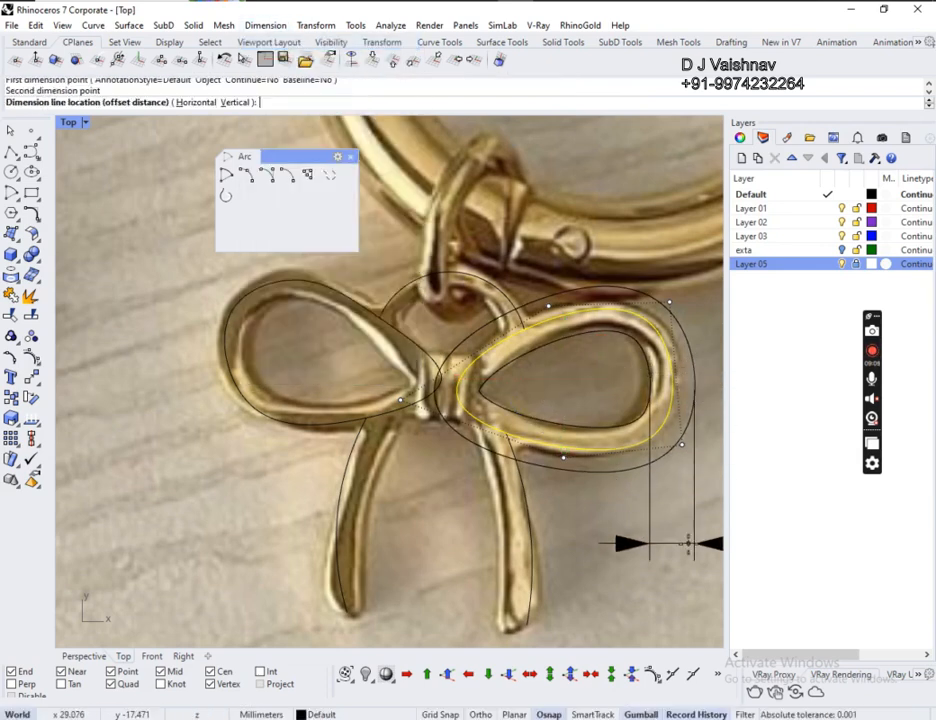
{"action": "left_click", "coordinate": [650, 518]}
{"action": "scroll", "coordinate": [557, 521], "scroll_direction": "down", "scroll_amount": 5}
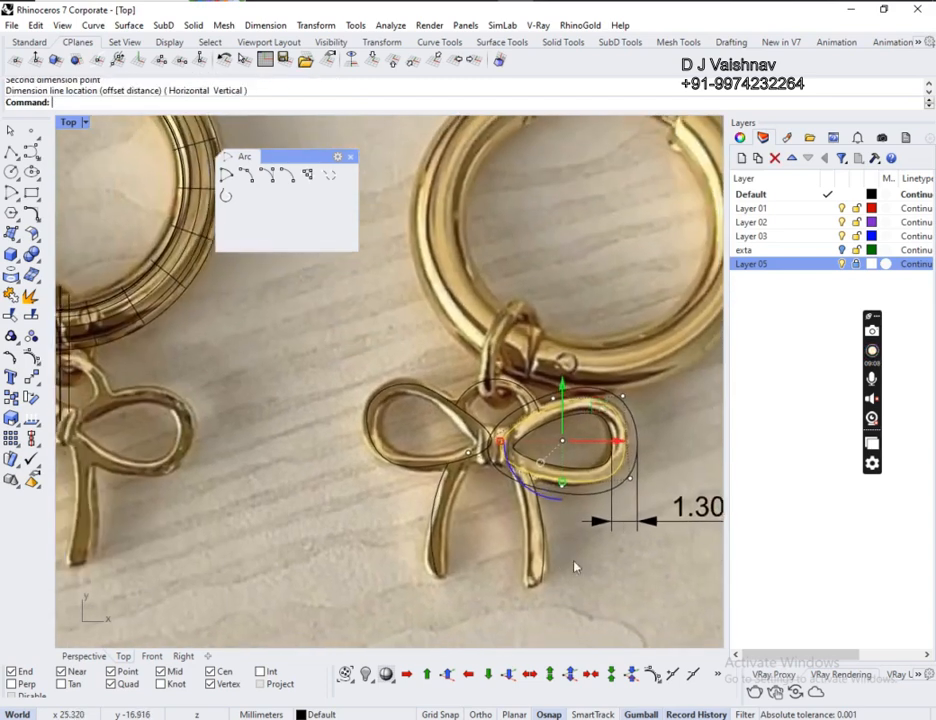
{"action": "scroll", "coordinate": [425, 387], "scroll_direction": "up", "scroll_amount": 4}
{"action": "scroll", "coordinate": [425, 387], "scroll_direction": "up", "scroll_amount": 2}
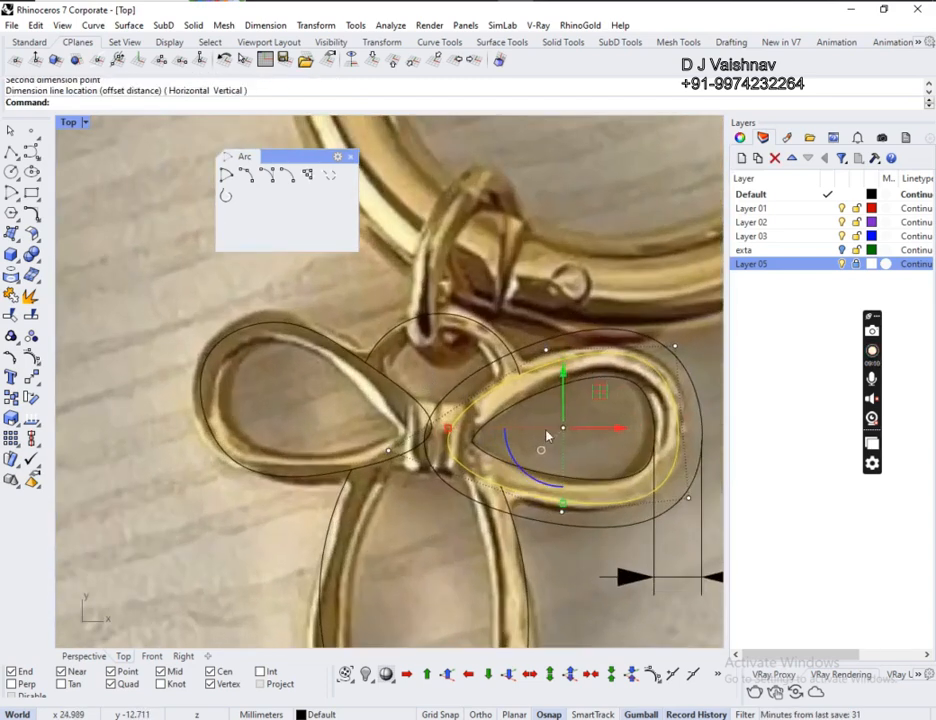
{"action": "key", "text": "Escape"}
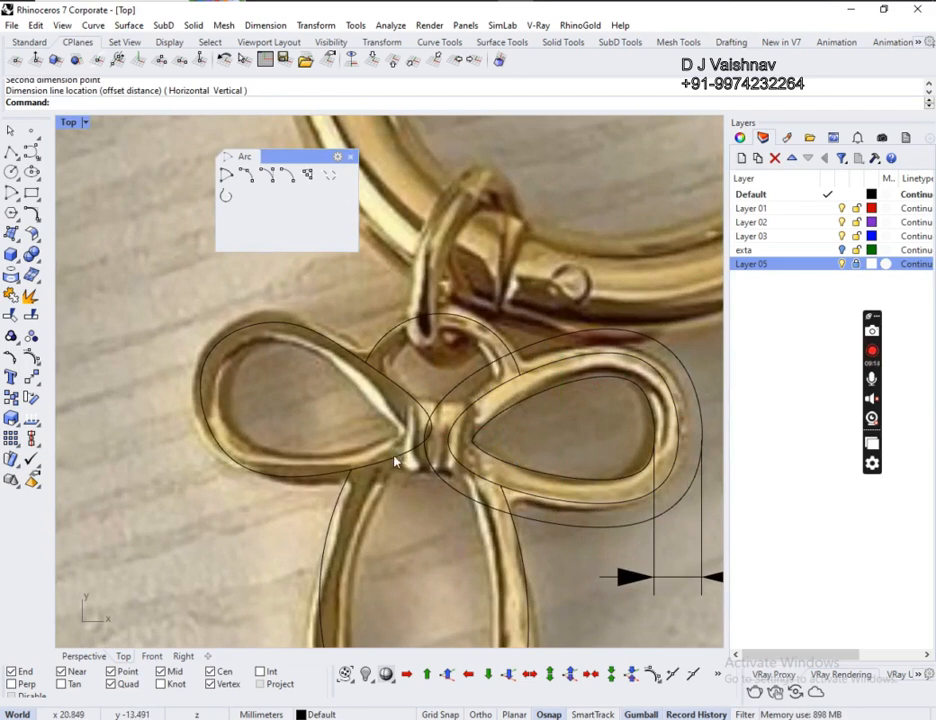
- Offset the bow's left loop curve to both sides by the same 0.65 mm
{"action": "type", "text": "Off"}
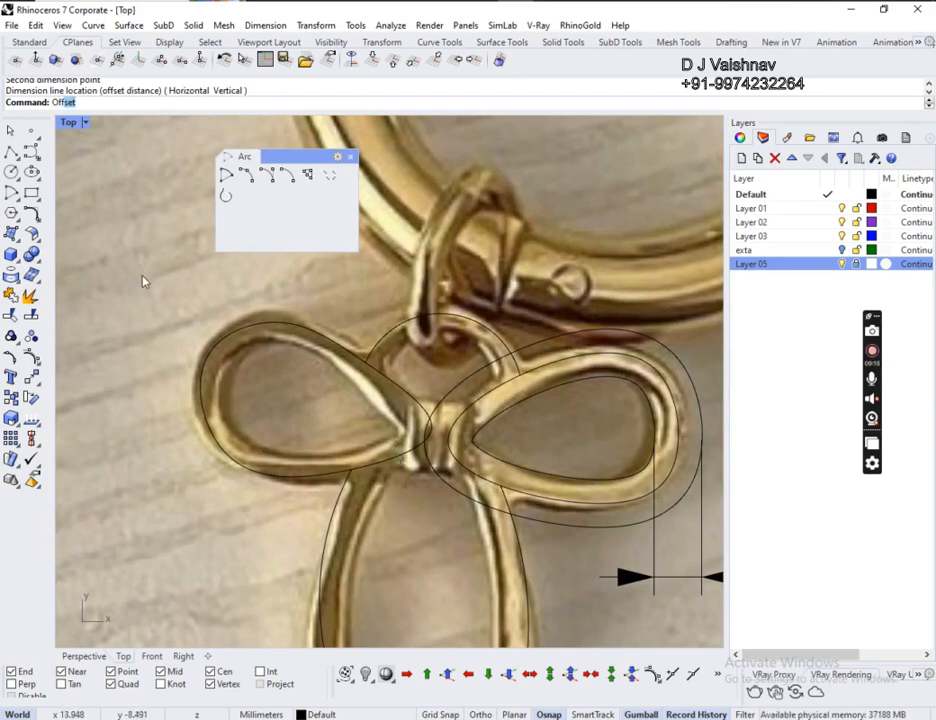
{"action": "key", "text": "Return"}
{"action": "left_click", "coordinate": [305, 330]}
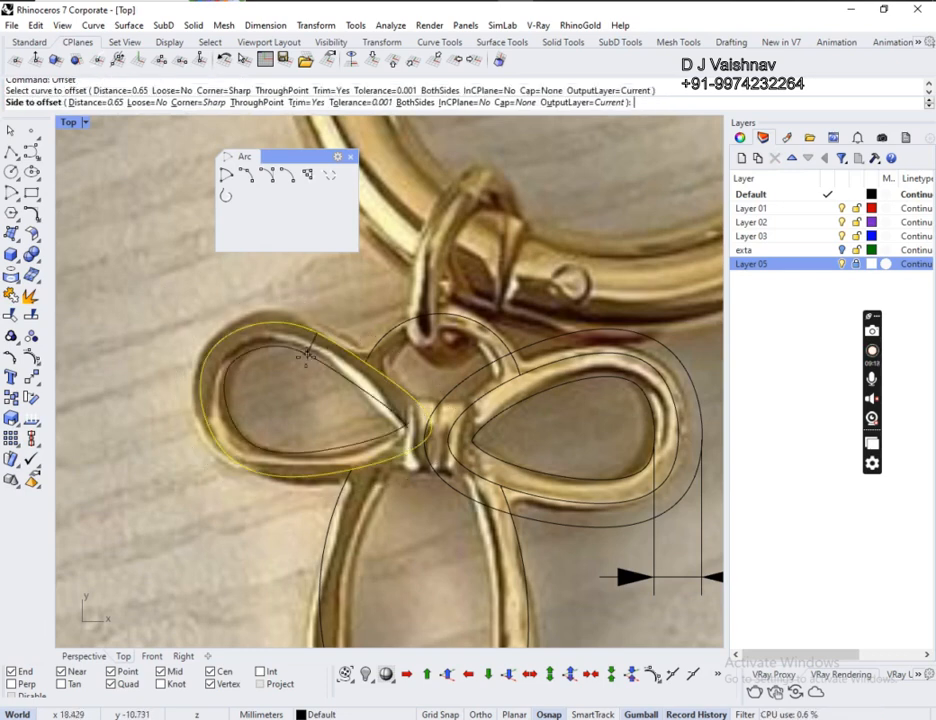
{"action": "left_click", "coordinate": [433, 102]}
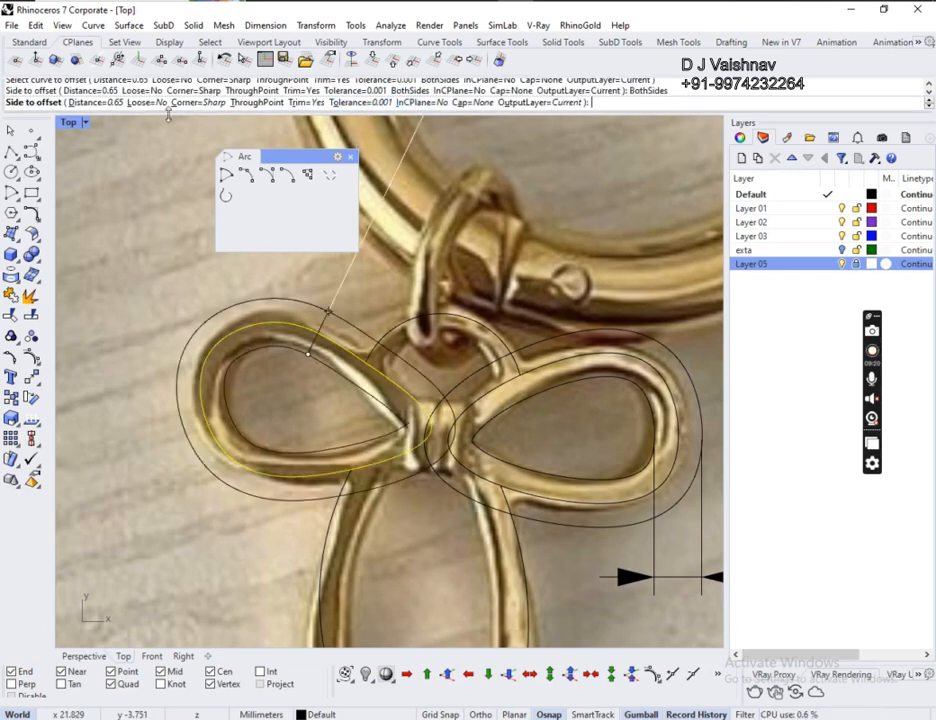
{"action": "left_click", "coordinate": [280, 340]}
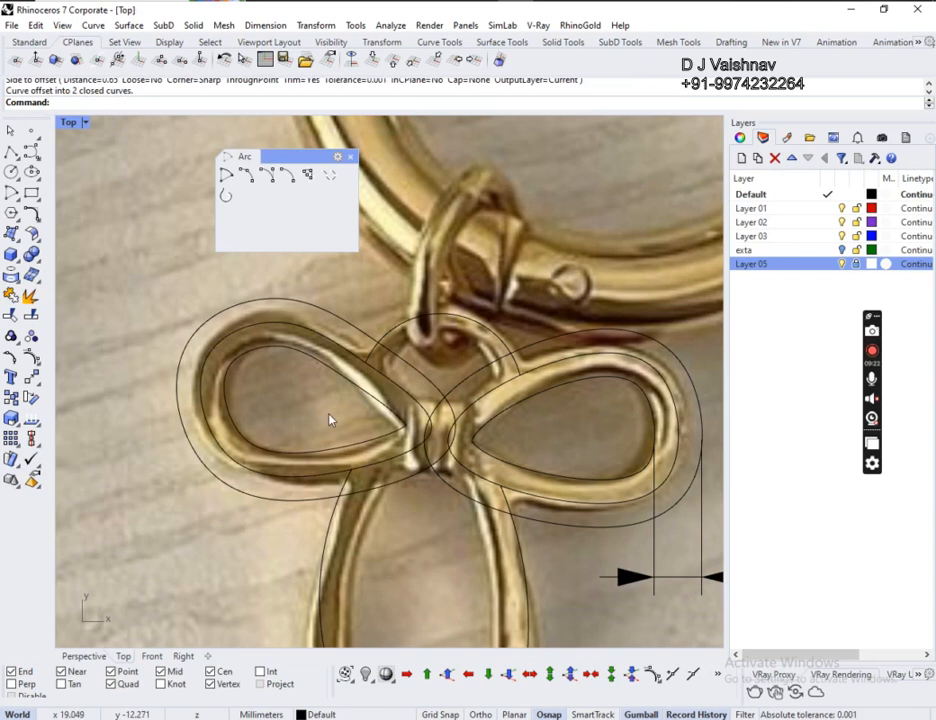
- Offset the arc of the bow's hanging eyelet outward by 0.8 mm
{"action": "left_click", "coordinate": [466, 323]}
{"action": "right_click", "coordinate": [545, 402]}
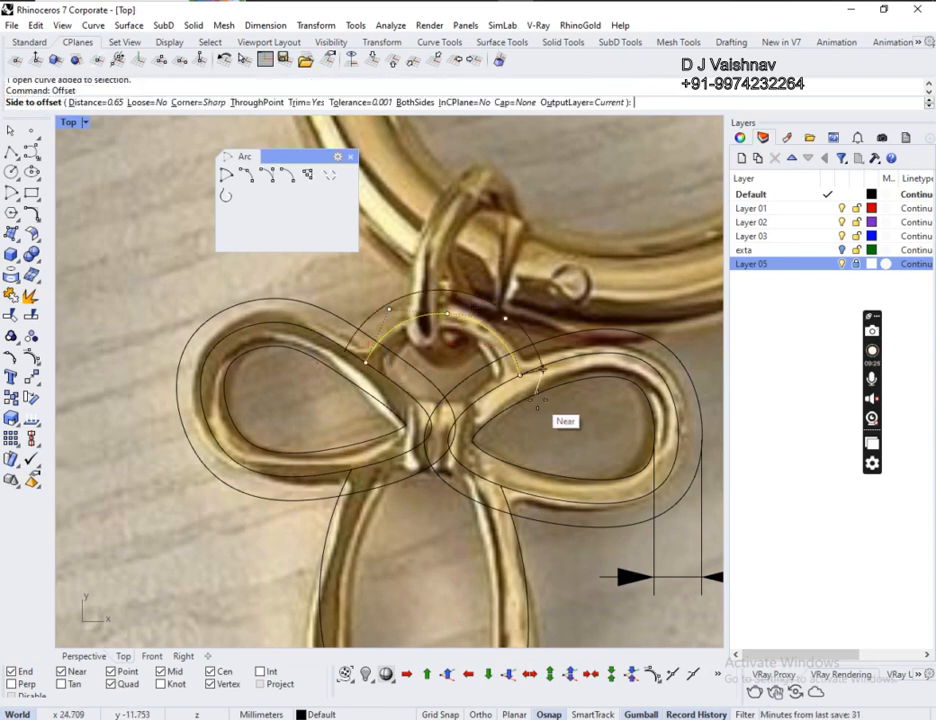
{"action": "scroll", "coordinate": [422, 273], "scroll_direction": "down", "scroll_amount": 2}
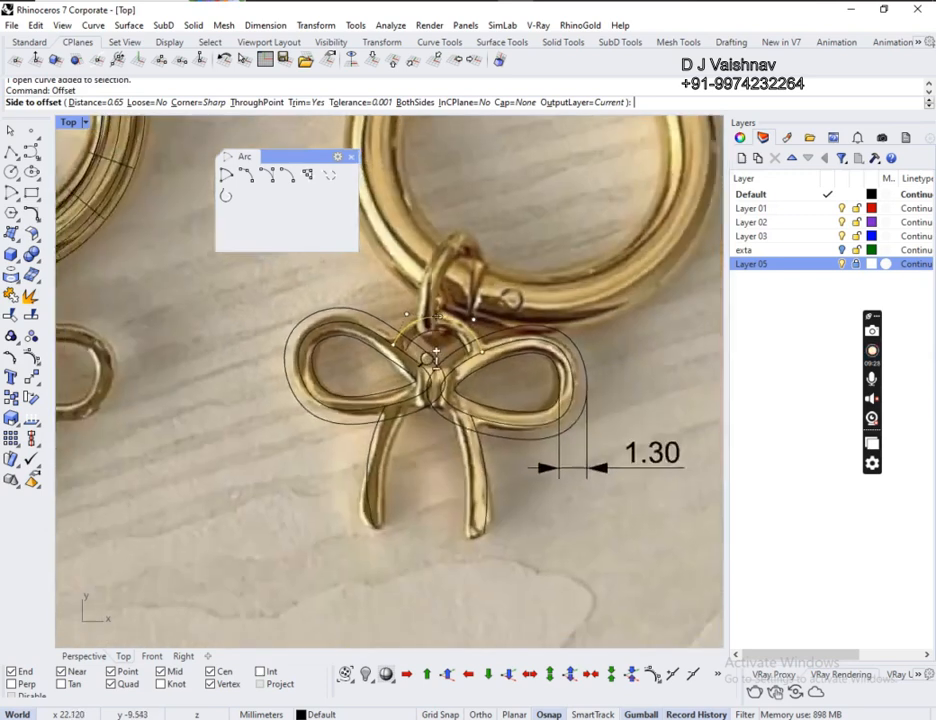
{"action": "scroll", "coordinate": [437, 242], "scroll_direction": "up", "scroll_amount": 5}
{"action": "scroll", "coordinate": [431, 318], "scroll_direction": "down", "scroll_amount": 3}
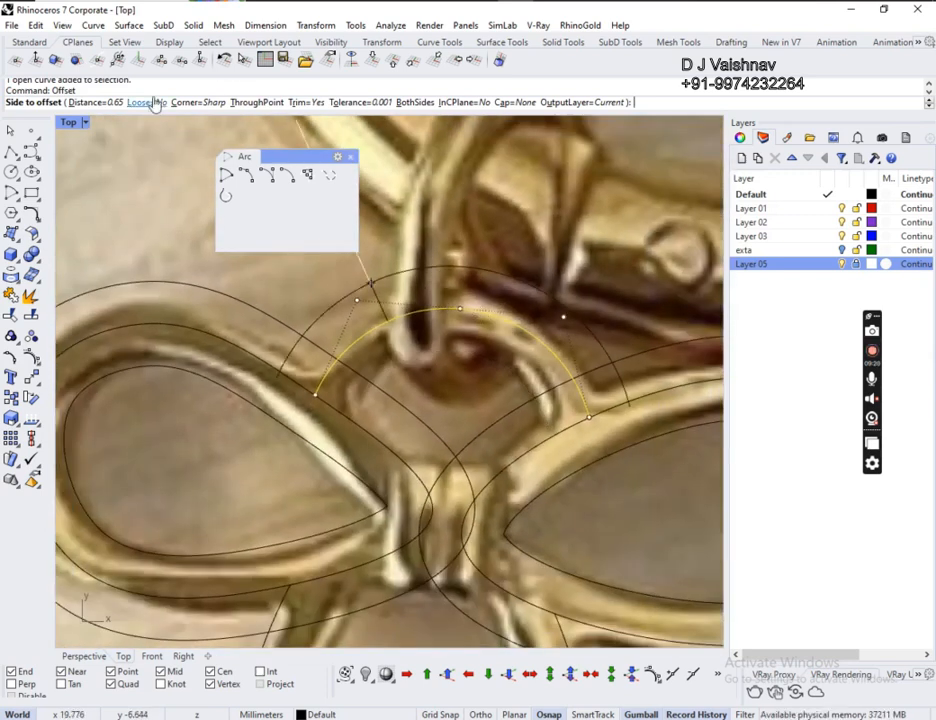
{"action": "left_click", "coordinate": [107, 103]}
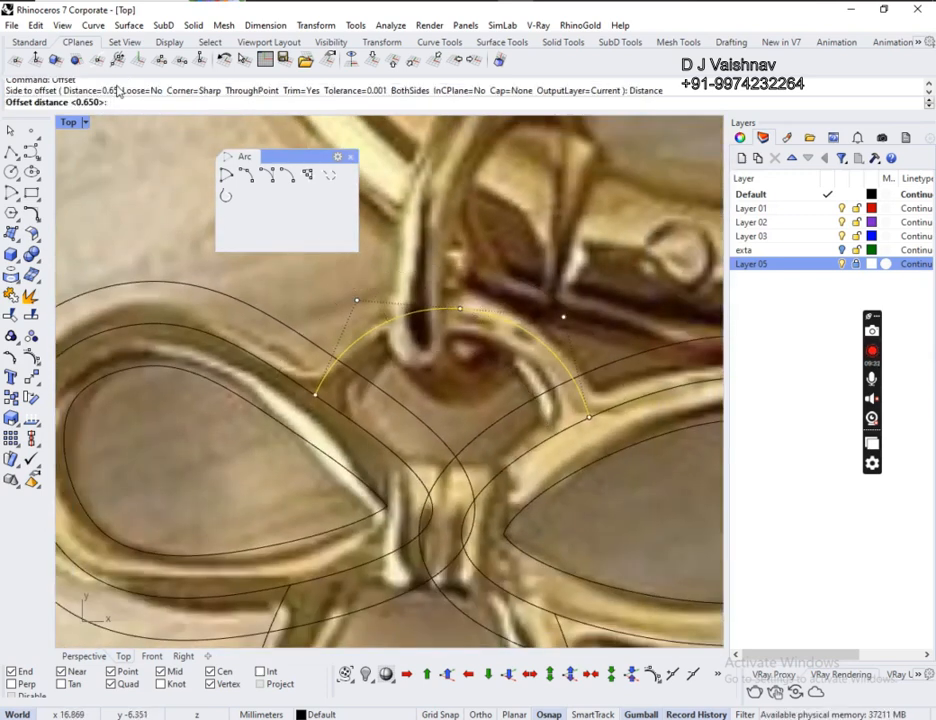
{"action": "type", "text": ".8"}
{"action": "key", "text": "Return"}
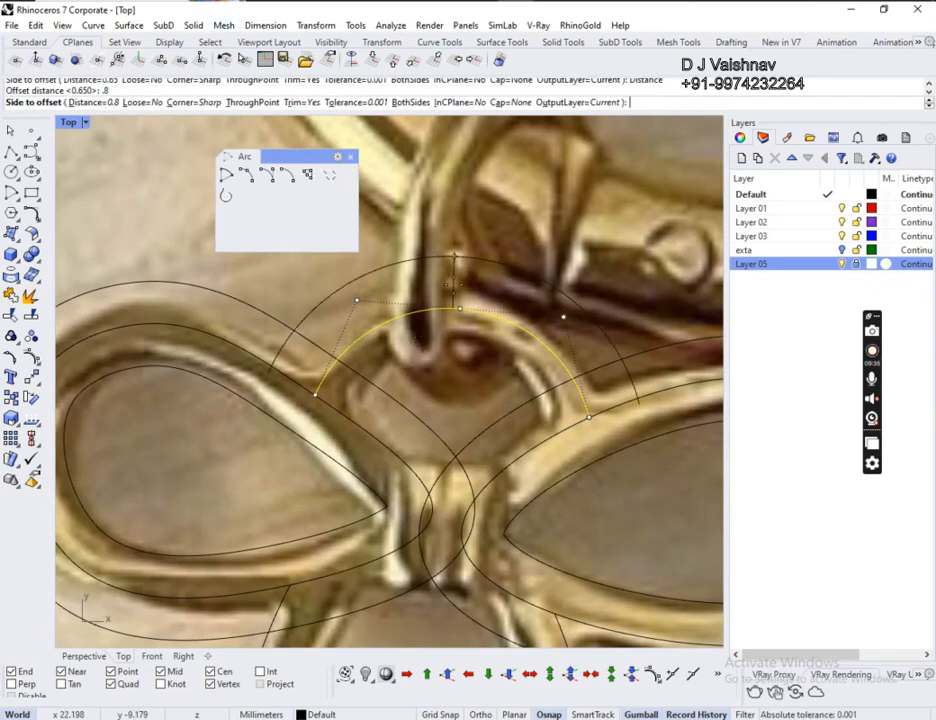
{"action": "left_click", "coordinate": [449, 286]}
- Move the original eyelet arc, together with its offset, slightly straight down toward the bow's knot and deselect it
{"action": "left_click", "coordinate": [482, 309]}
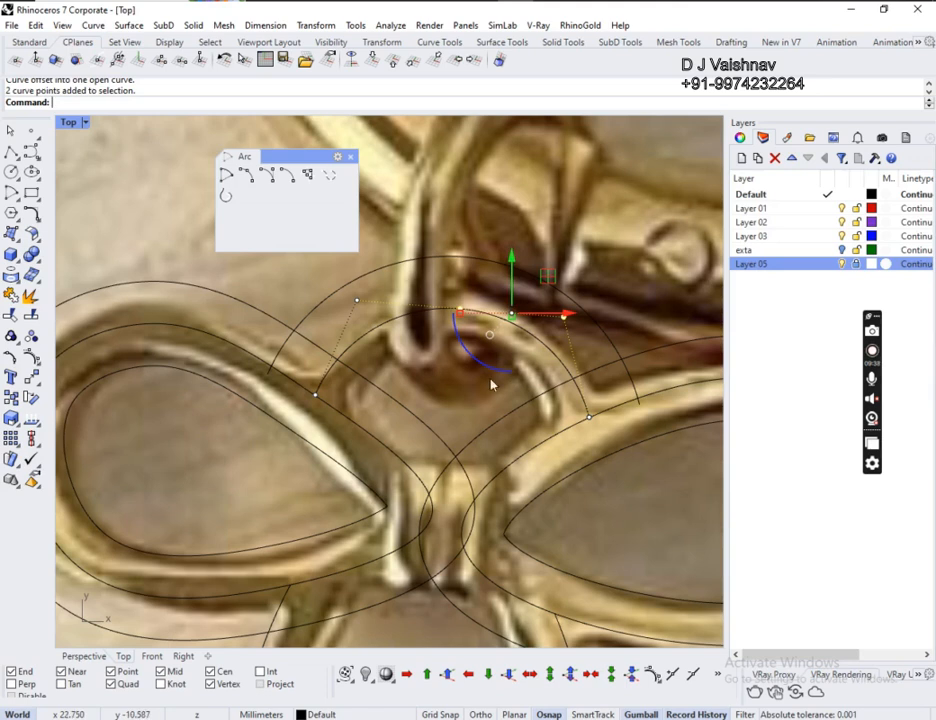
{"action": "left_click", "coordinate": [459, 316]}
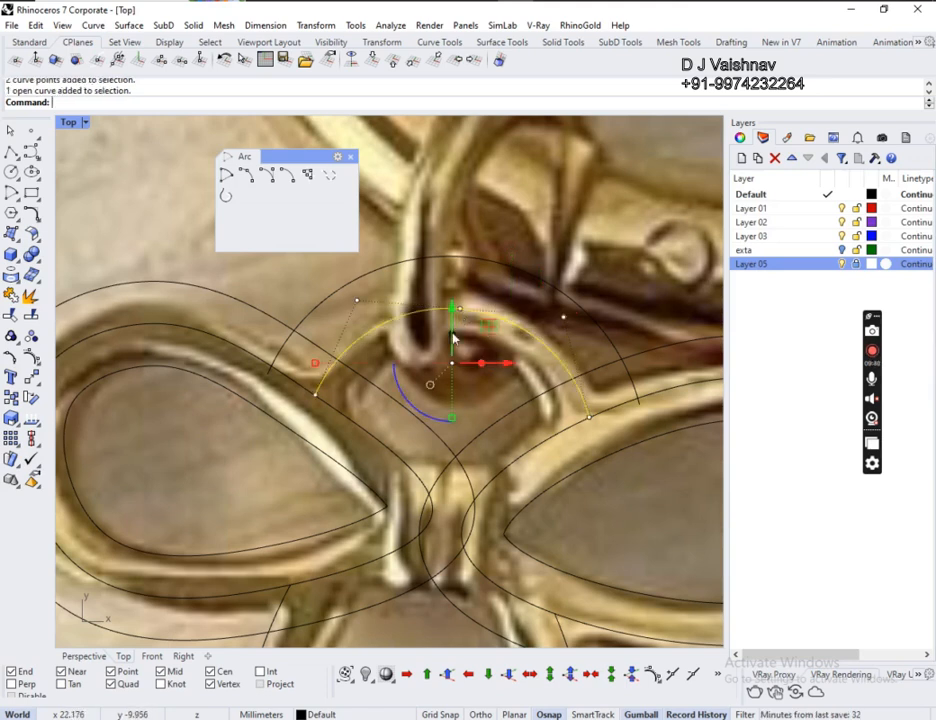
{"action": "left_click_drag", "start_coordinate": [453, 340], "coordinate": [453, 360]}
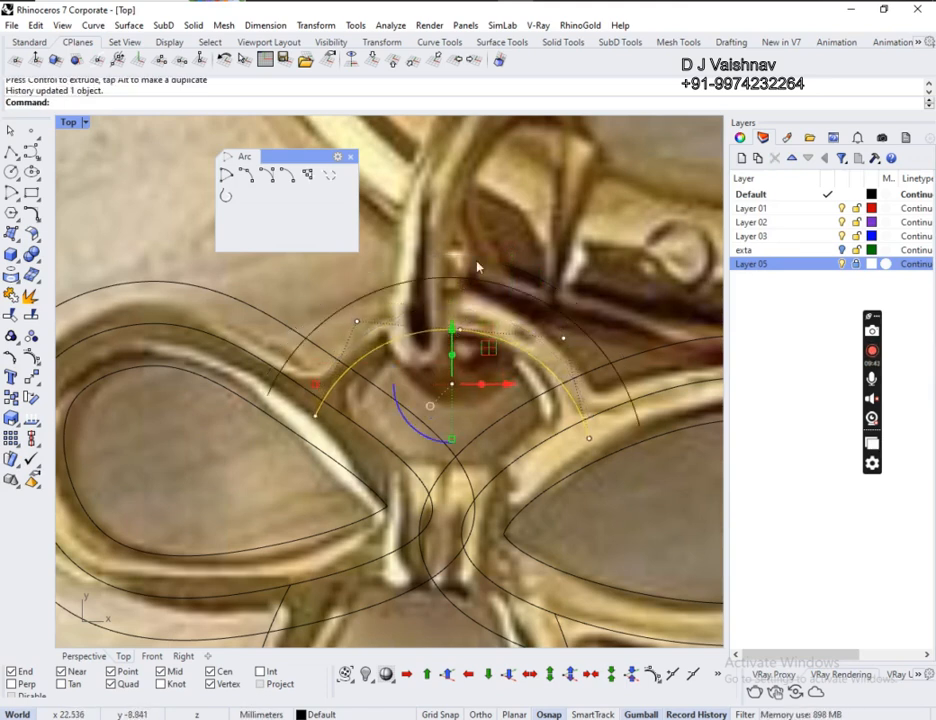
{"action": "key", "text": "Escape"}
- Offset the bow's left tail arc by 1 mm toward the inside of the bow and clear the selection
{"action": "scroll", "coordinate": [485, 255], "scroll_direction": "down", "scroll_amount": 5}
{"action": "scroll", "coordinate": [414, 330], "scroll_direction": "up", "scroll_amount": 2}
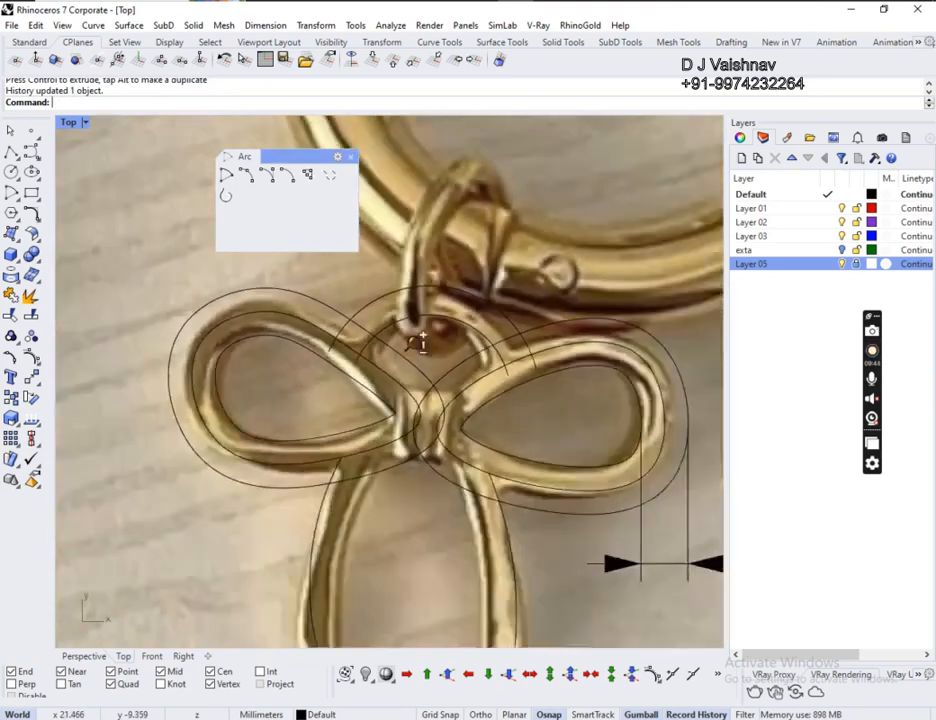
{"action": "scroll", "coordinate": [393, 501], "scroll_direction": "down", "scroll_amount": 2}
{"action": "scroll", "coordinate": [391, 487], "scroll_direction": "up", "scroll_amount": 5}
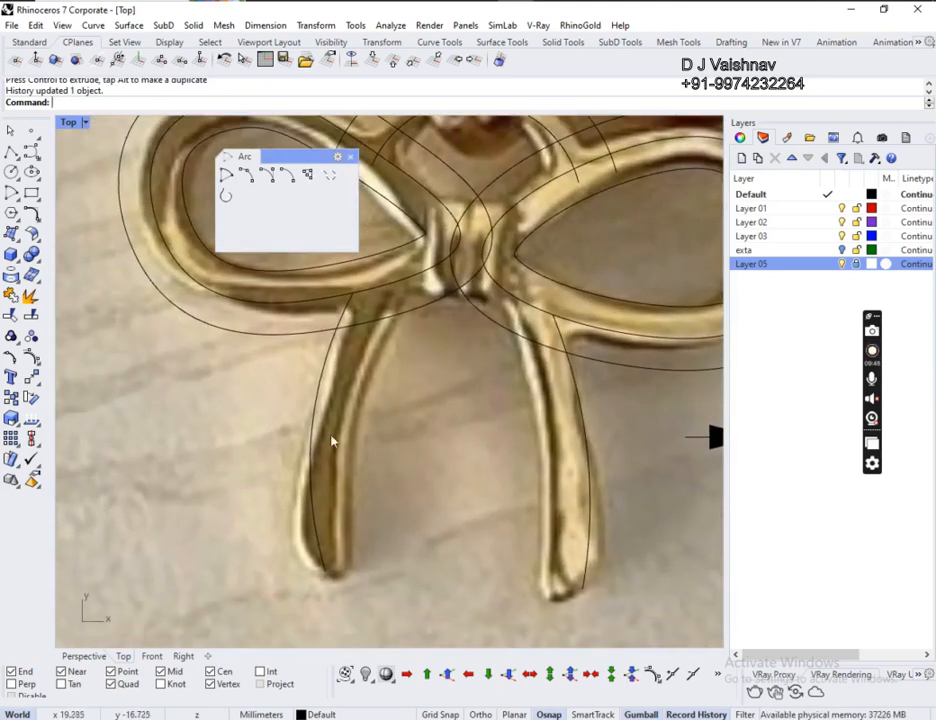
{"action": "left_click", "coordinate": [333, 441]}
{"action": "type", "text": "Offset"}
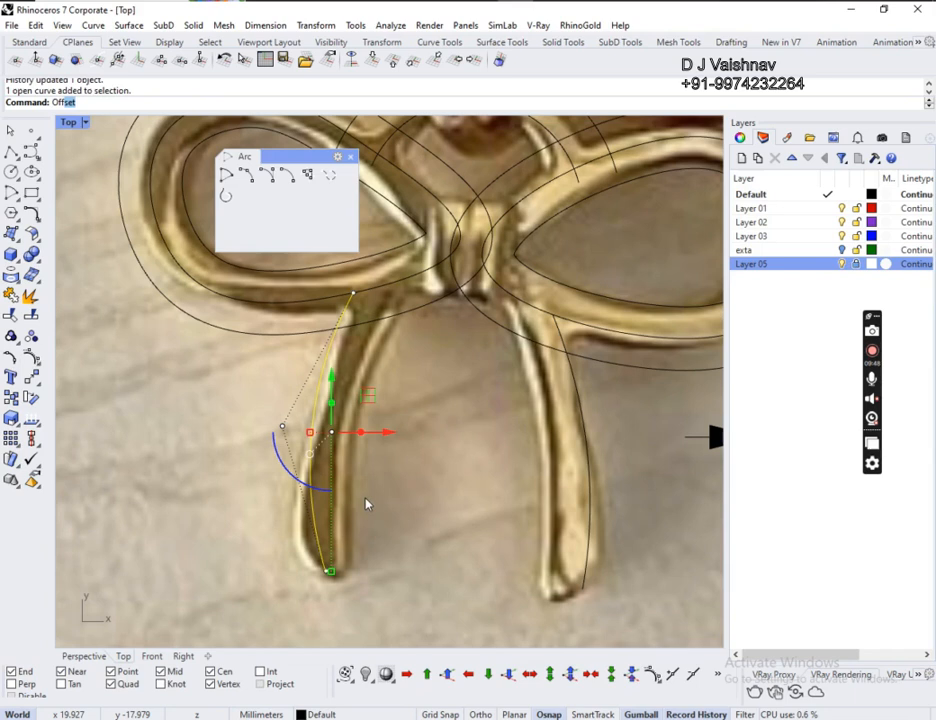
{"action": "key", "text": "Return"}
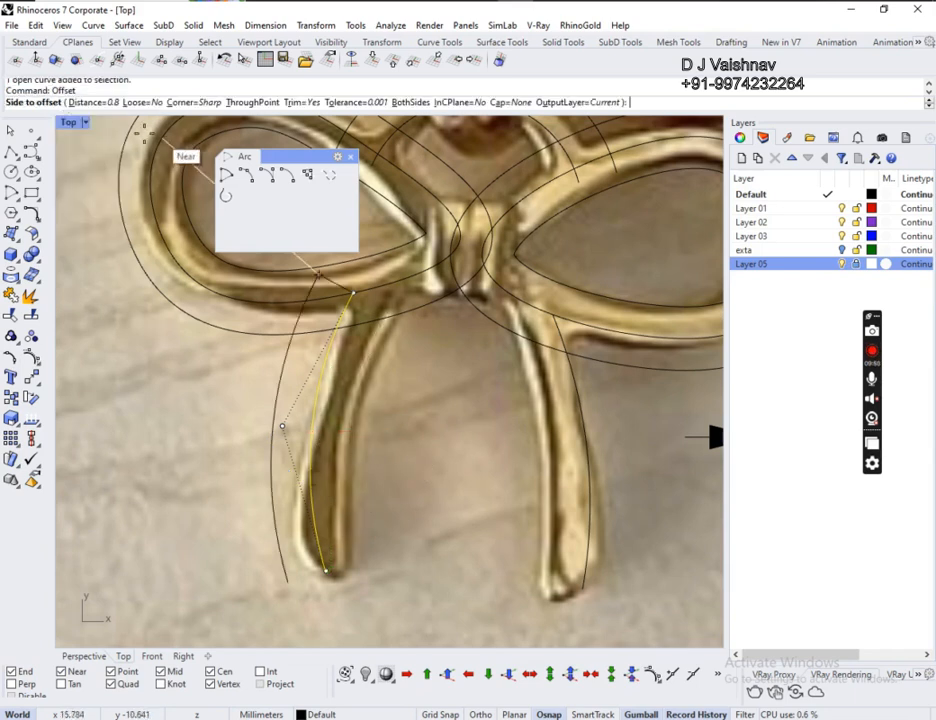
{"action": "left_click", "coordinate": [108, 102]}
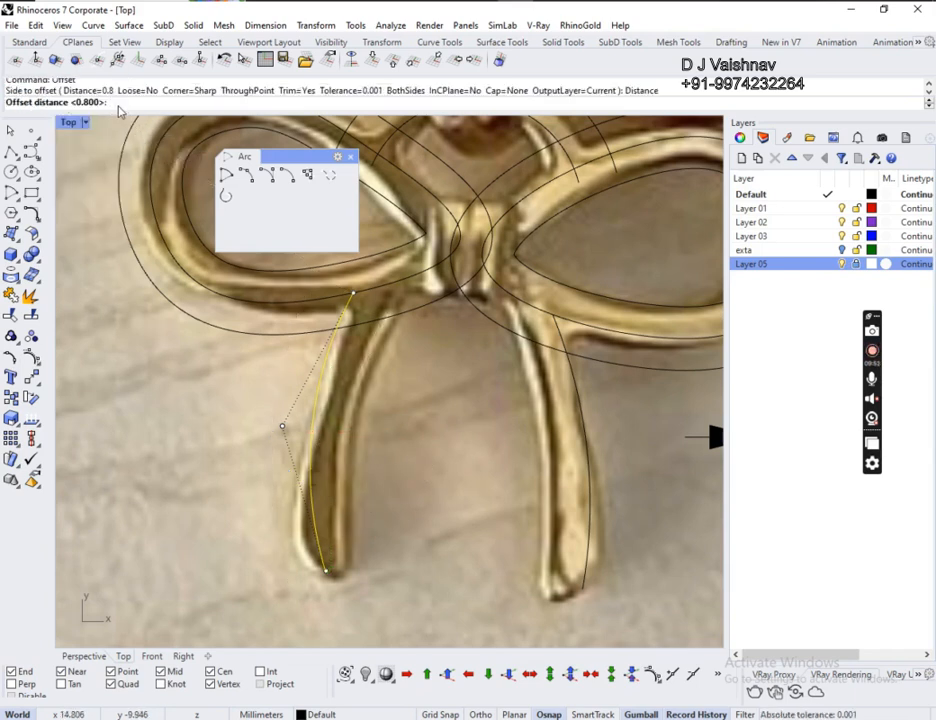
{"action": "type", "text": "1"}
{"action": "key", "text": "Return"}
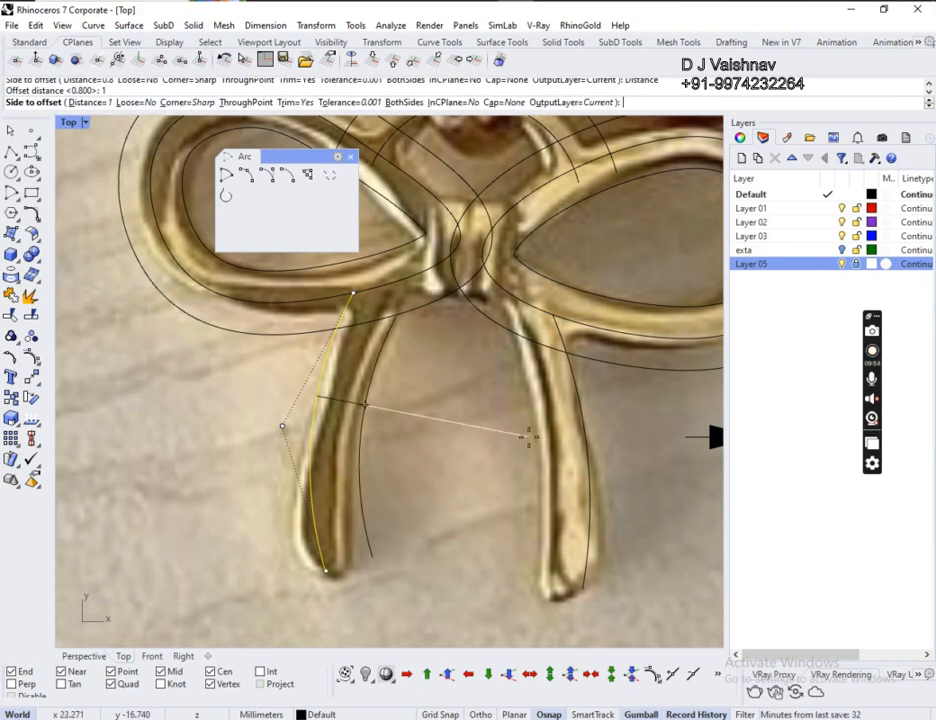
{"action": "left_click", "coordinate": [528, 437]}
{"action": "right_click", "coordinate": [530, 441]}
{"action": "key", "text": "Escape"}
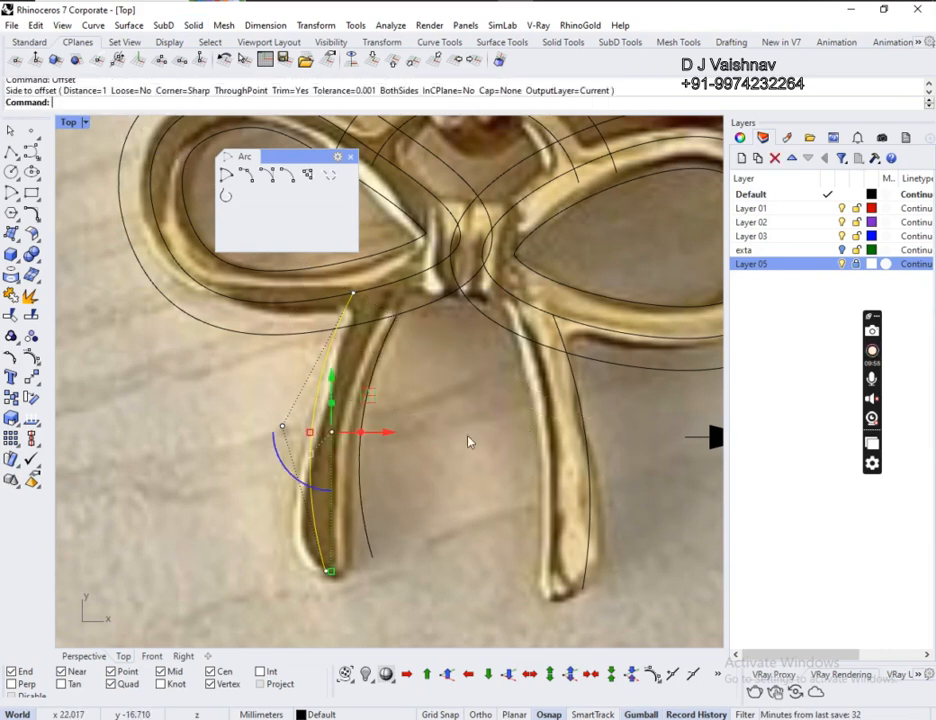
{"action": "key", "text": "Escape"}
- Offset the bow's right tail arc inward by 1 mm, and hide the reference picture's layer, Layer 05
{"action": "right_click", "coordinate": [510, 438]}
{"action": "left_click", "coordinate": [584, 431]}
{"action": "left_click", "coordinate": [522, 437]}
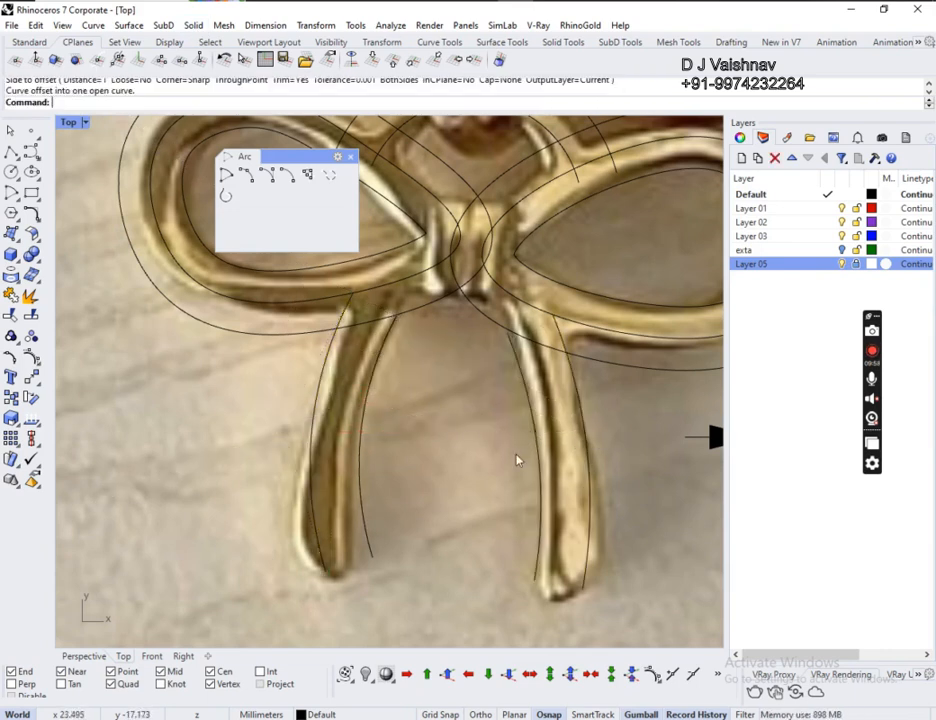
{"action": "scroll", "coordinate": [426, 426], "scroll_direction": "down", "scroll_amount": 5}
{"action": "left_click", "coordinate": [842, 264]}
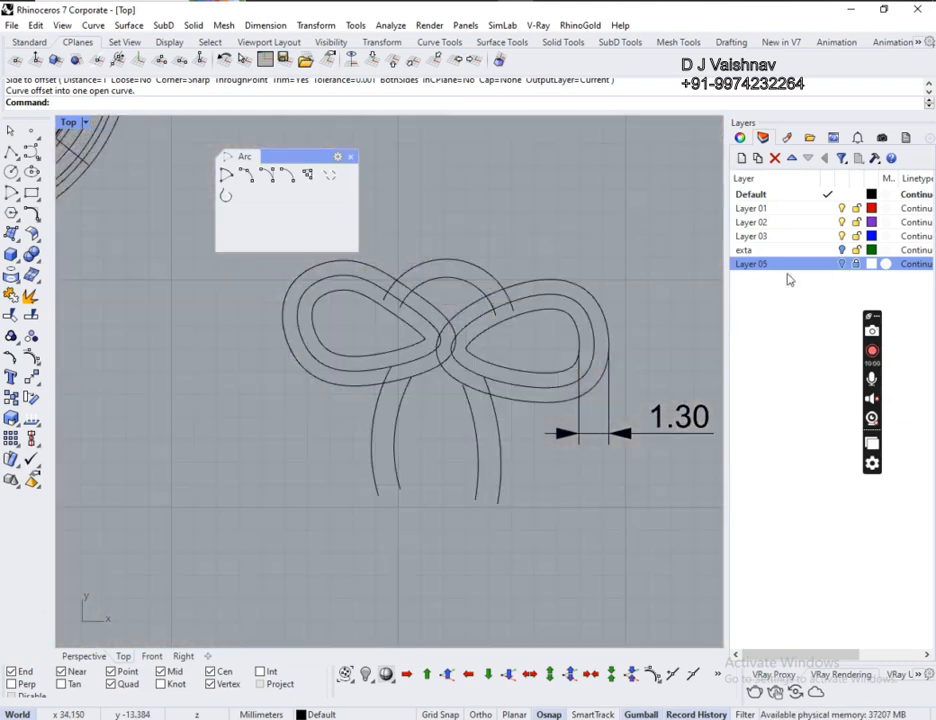
- Select both arcs of the bow's hanging eyelet and connect their left ends with a straight polyline segment
{"action": "right_click_drag", "start_coordinate": [517, 456], "coordinate": [500, 487]}
{"action": "scroll", "coordinate": [396, 329], "scroll_direction": "up", "scroll_amount": 5}
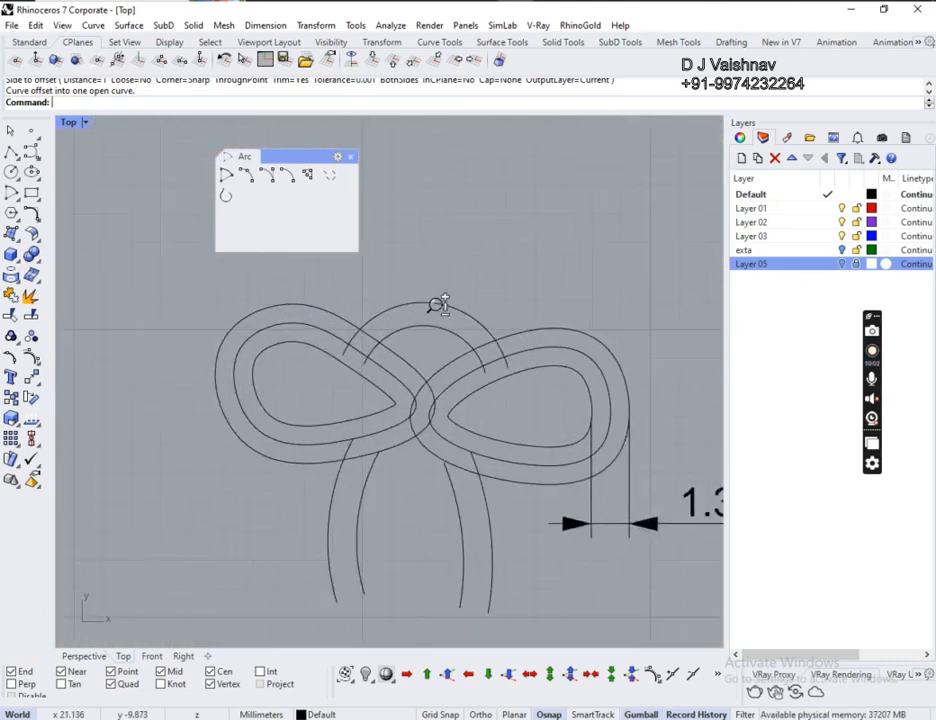
{"action": "left_click_drag", "start_coordinate": [453, 378], "coordinate": [408, 226]}
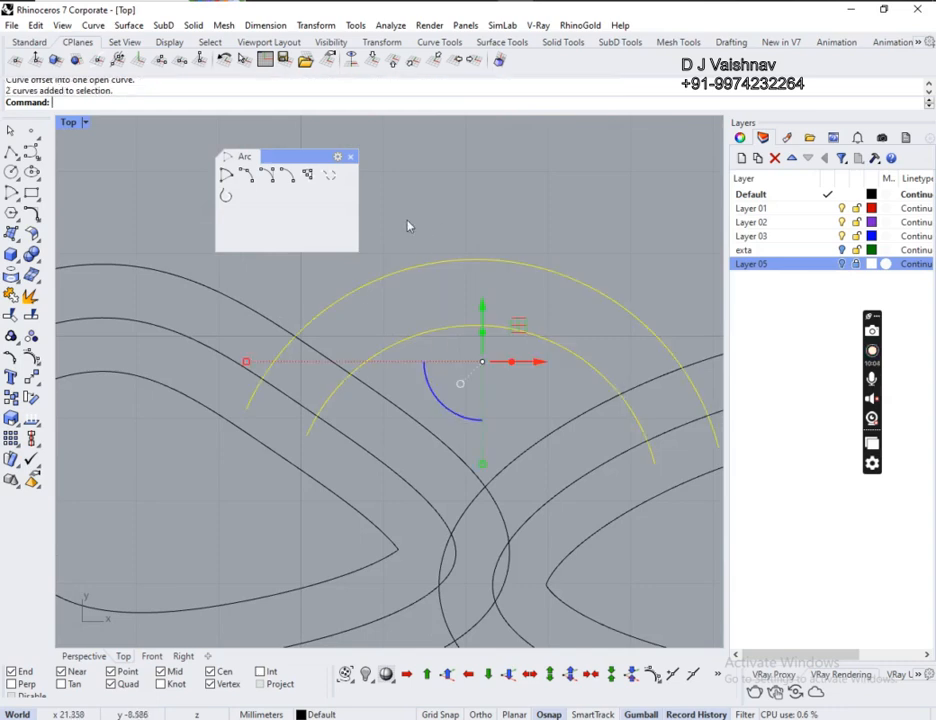
{"action": "left_click", "coordinate": [10, 152]}
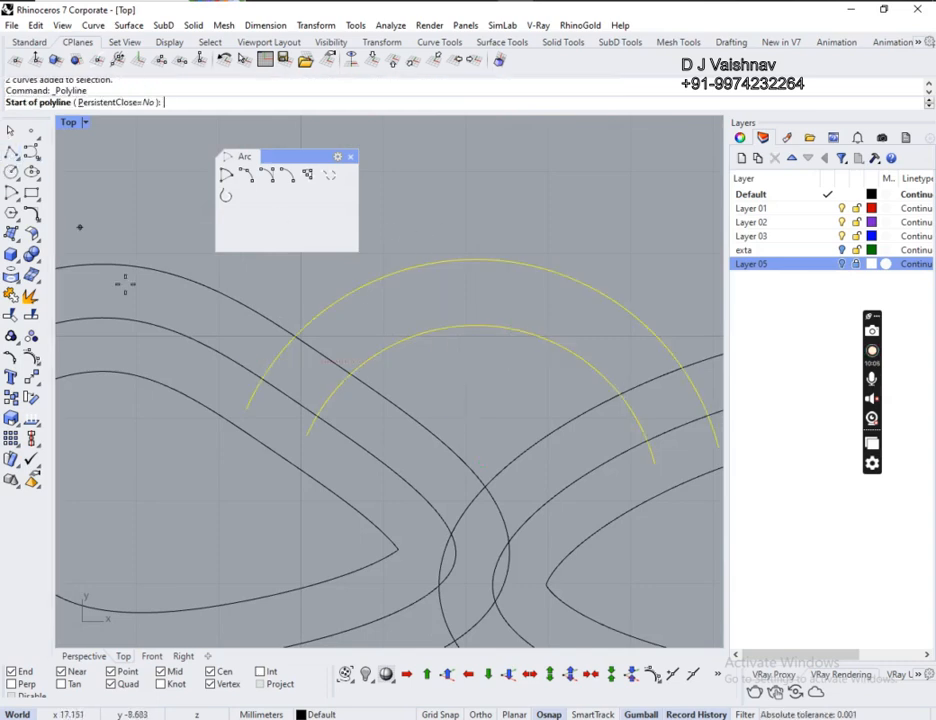
{"action": "left_click", "coordinate": [246, 408]}
{"action": "left_click", "coordinate": [304, 434]}
{"action": "key", "text": "Return"}
- Connect the right ends of the eyelet's two arcs with a straight polyline segment and add that segment to the selection
{"action": "key", "text": "Return"}
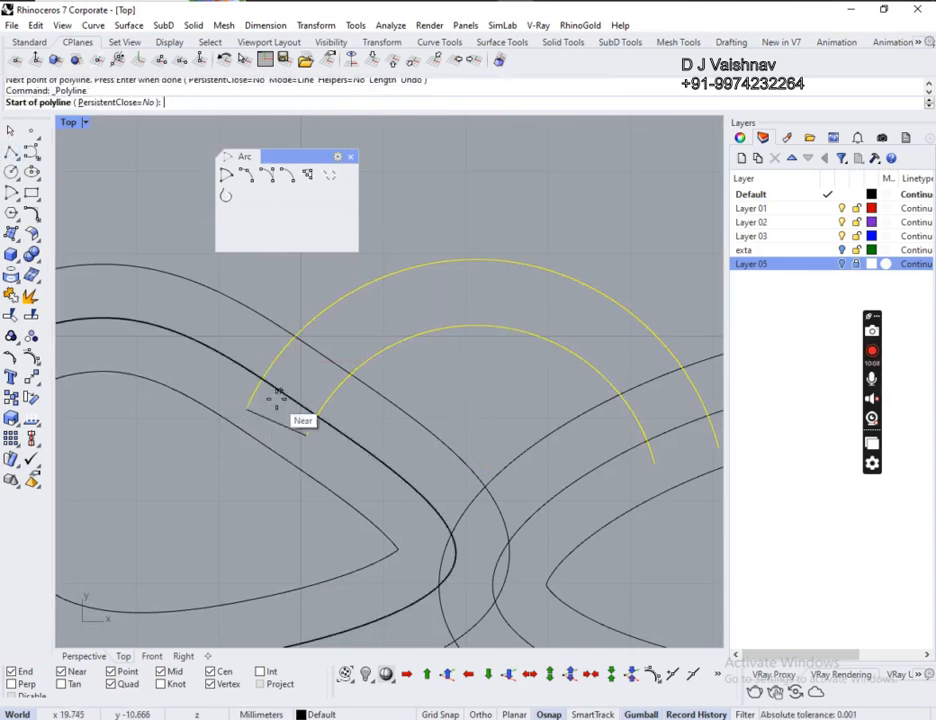
{"action": "left_click", "coordinate": [652, 461]}
{"action": "scroll", "coordinate": [652, 461], "scroll_direction": "down", "scroll_amount": 2}
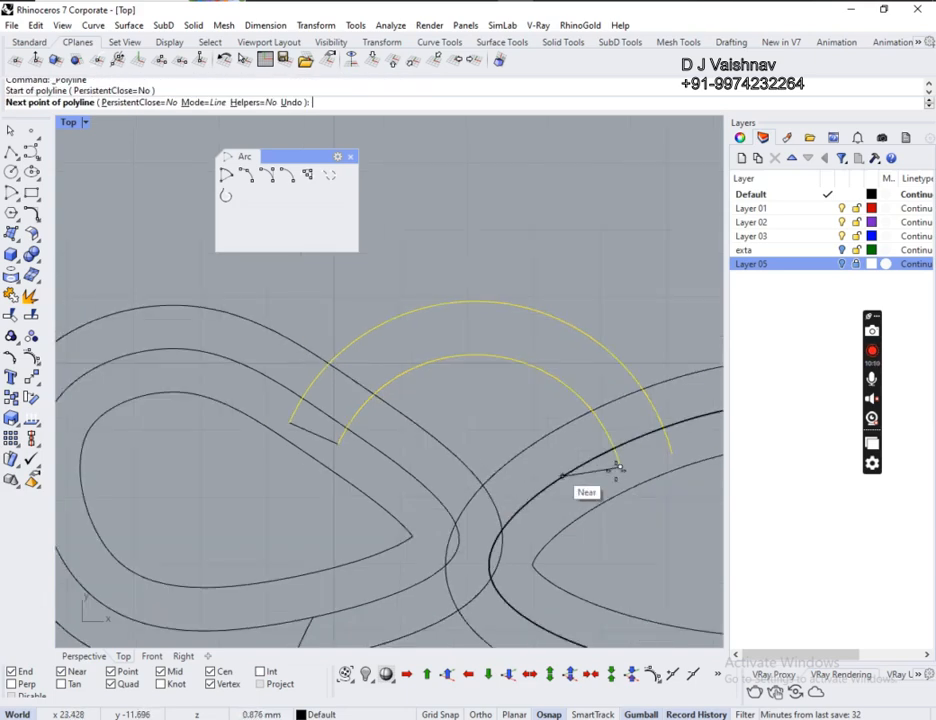
{"action": "left_click", "coordinate": [673, 455]}
{"action": "key", "text": "Return"}
{"action": "left_click", "coordinate": [645, 461]}
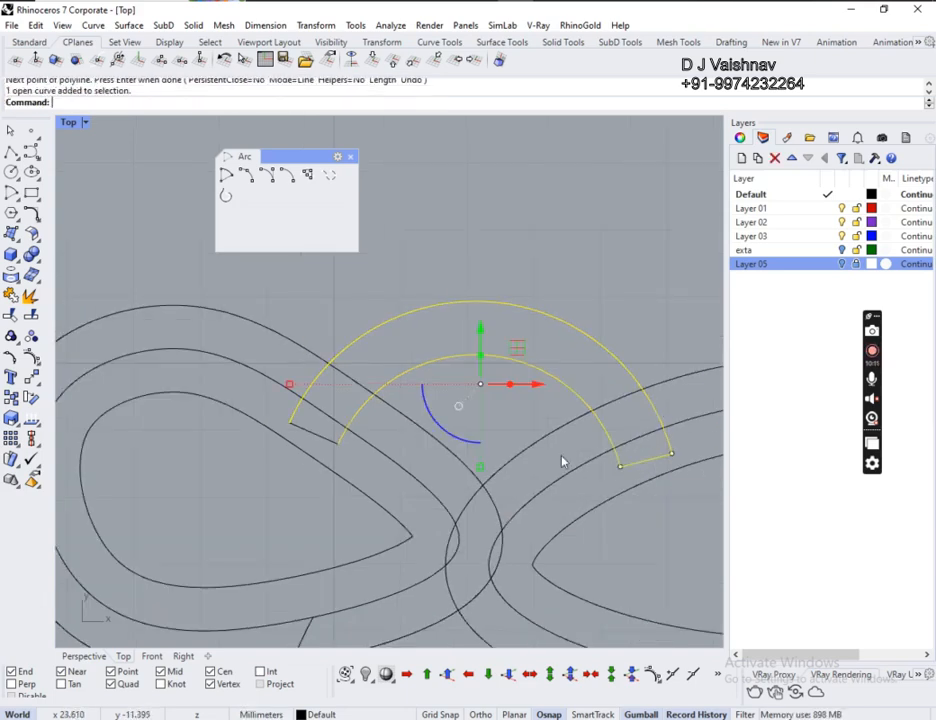
- Join the two concentric arcs and the two end lines above the bow into one closed curve
{"action": "left_click", "coordinate": [314, 435]}
{"action": "scroll", "coordinate": [422, 435], "scroll_direction": "down", "scroll_amount": 5}
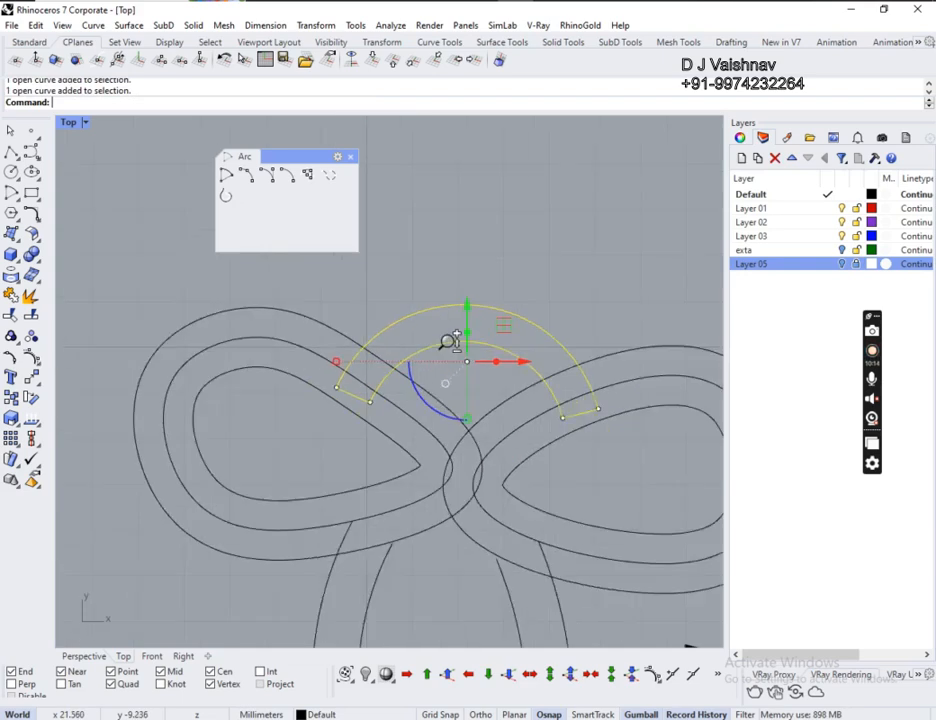
{"action": "left_click", "coordinate": [84, 656]}
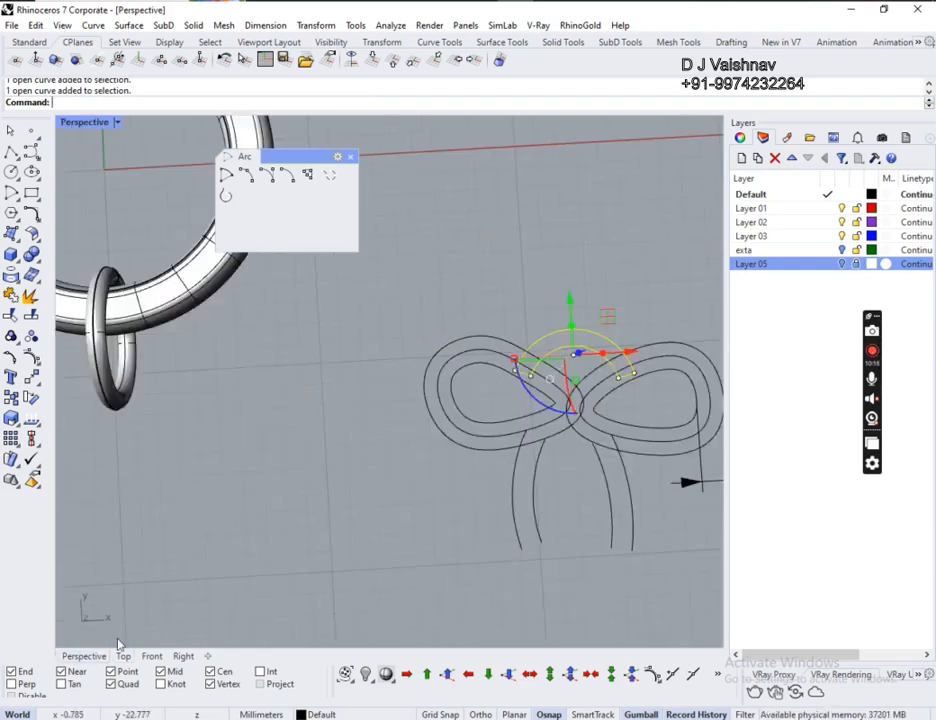
{"action": "right_click_drag", "start_coordinate": [345, 565], "coordinate": [437, 420]}
{"action": "scroll", "coordinate": [678, 413], "scroll_direction": "down", "scroll_amount": 6}
{"action": "scroll", "coordinate": [678, 413], "scroll_direction": "up", "scroll_amount": 6}
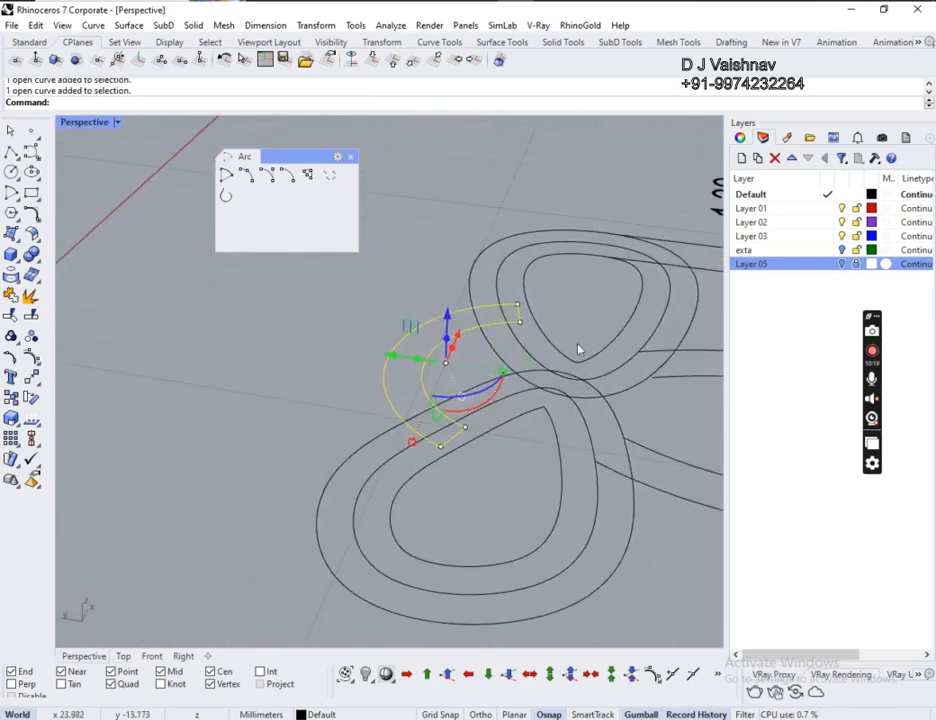
{"action": "left_click", "coordinate": [11, 295]}
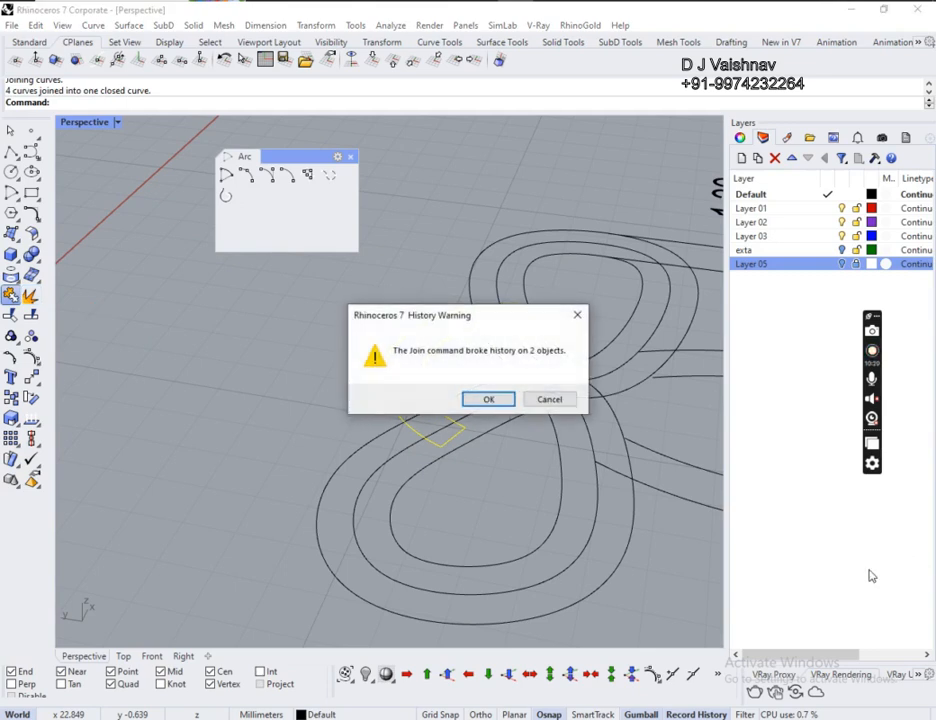
{"action": "left_click", "coordinate": [488, 399]}
{"action": "type", "text": "ExtrudeSrf"}
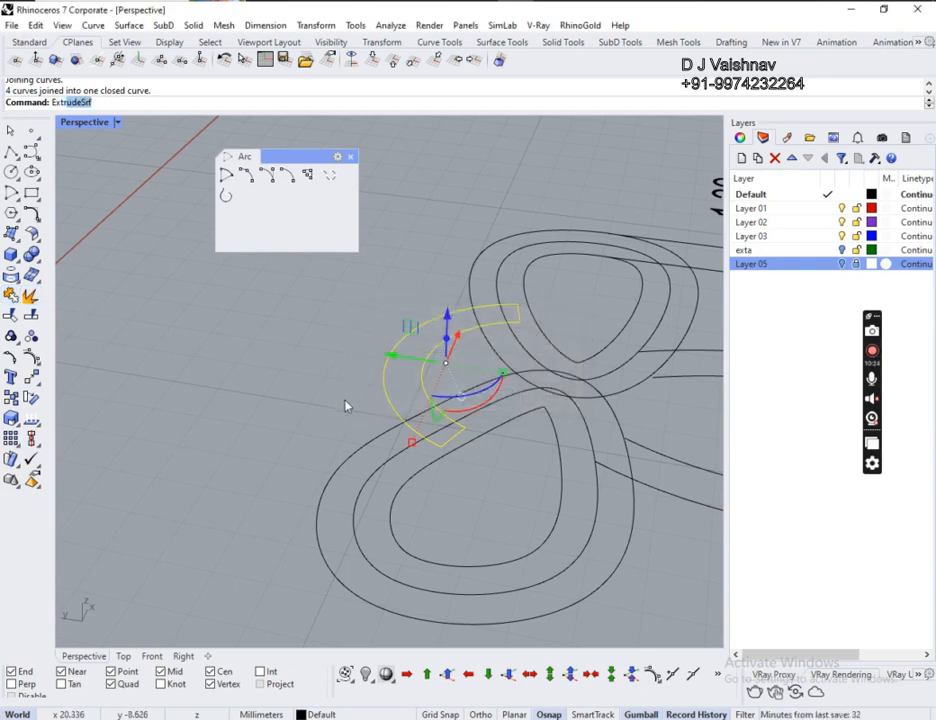
{"action": "key", "text": "Return"}
{"action": "key", "text": "Escape"}
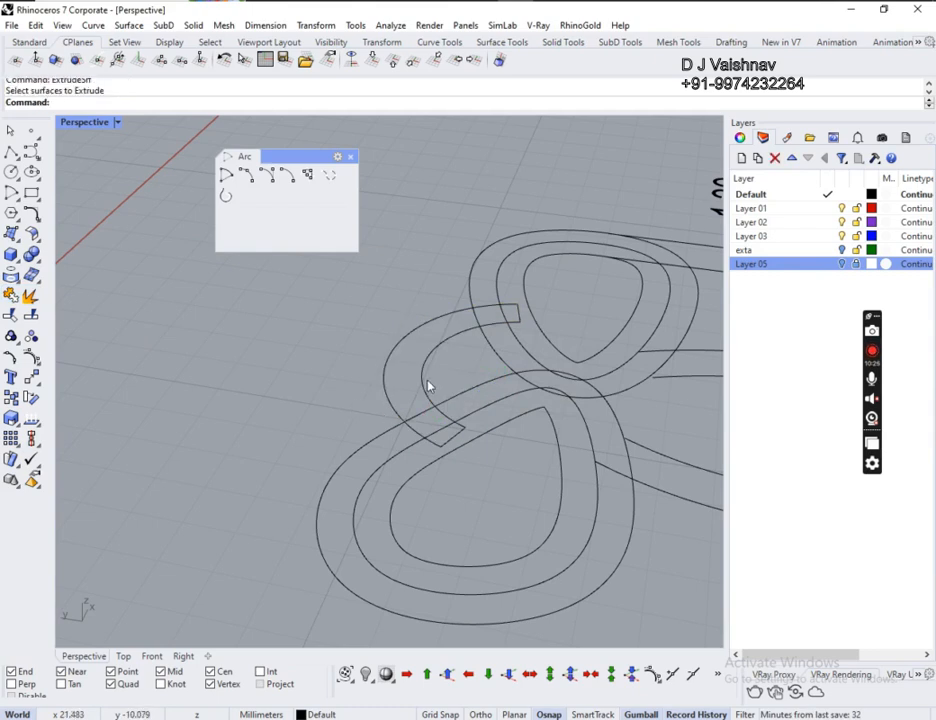
- Extrude the closed arch curve 1.1 mm downward as a solid with ExtrudeCrv, with BothSides set to No
{"action": "type", "text": "ExtrudeSrf"}
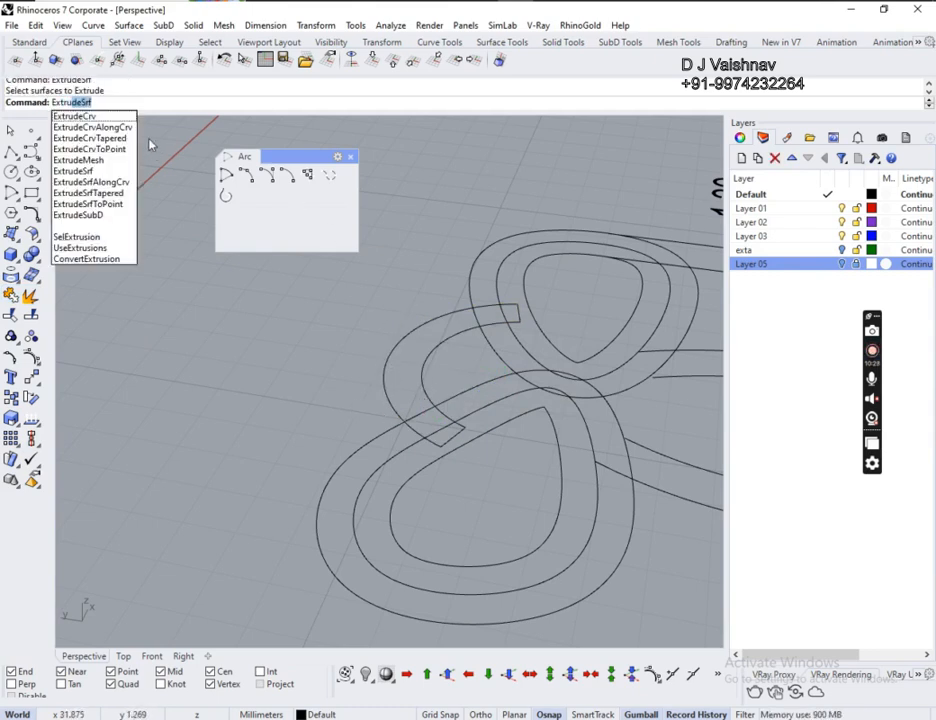
{"action": "left_click", "coordinate": [118, 118]}
{"action": "left_click", "coordinate": [445, 322]}
{"action": "key", "text": "Return"}
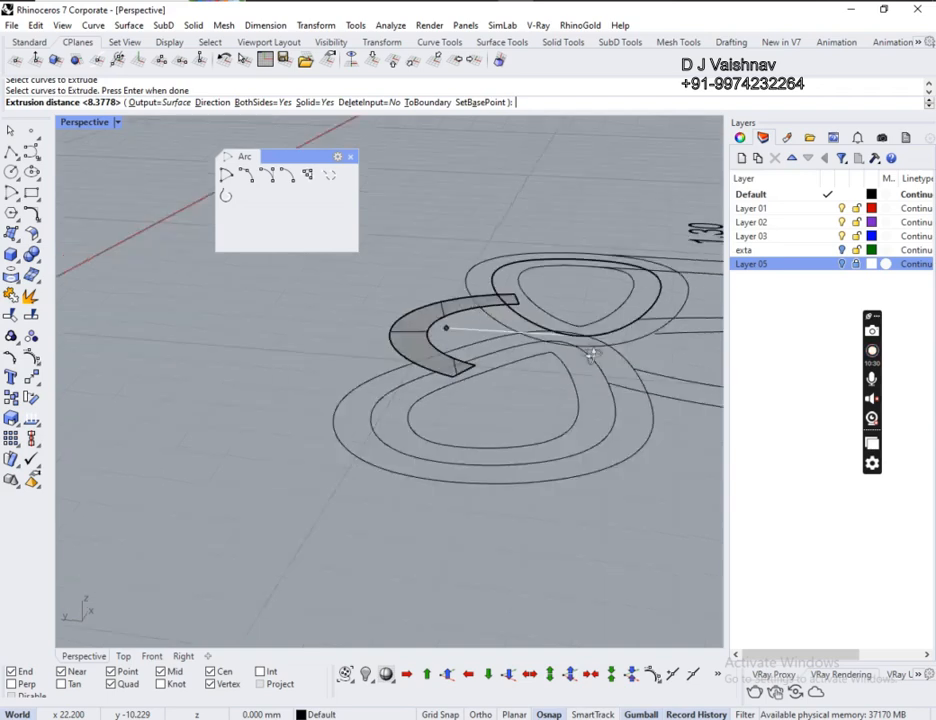
{"action": "right_click_drag", "start_coordinate": [591, 353], "coordinate": [544, 371]}
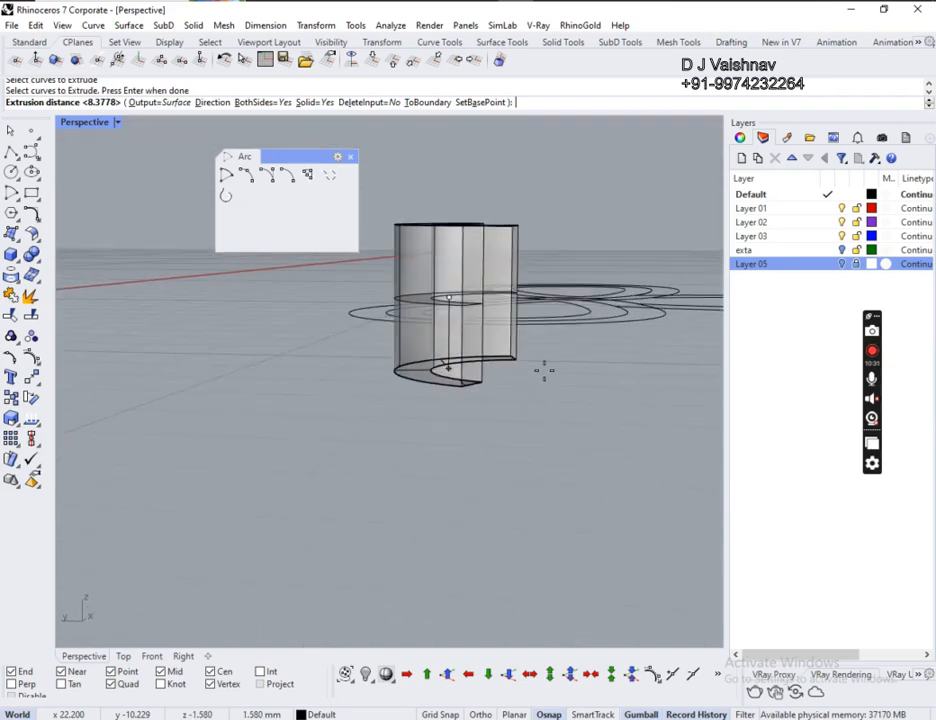
{"action": "left_click", "coordinate": [250, 102]}
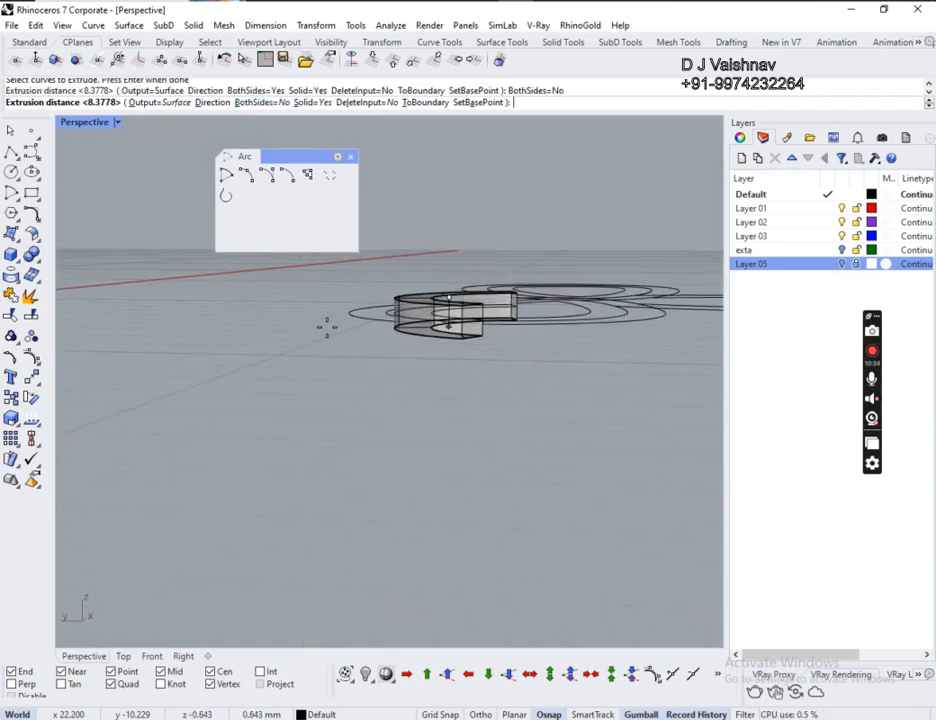
{"action": "type", "text": "1.1"}
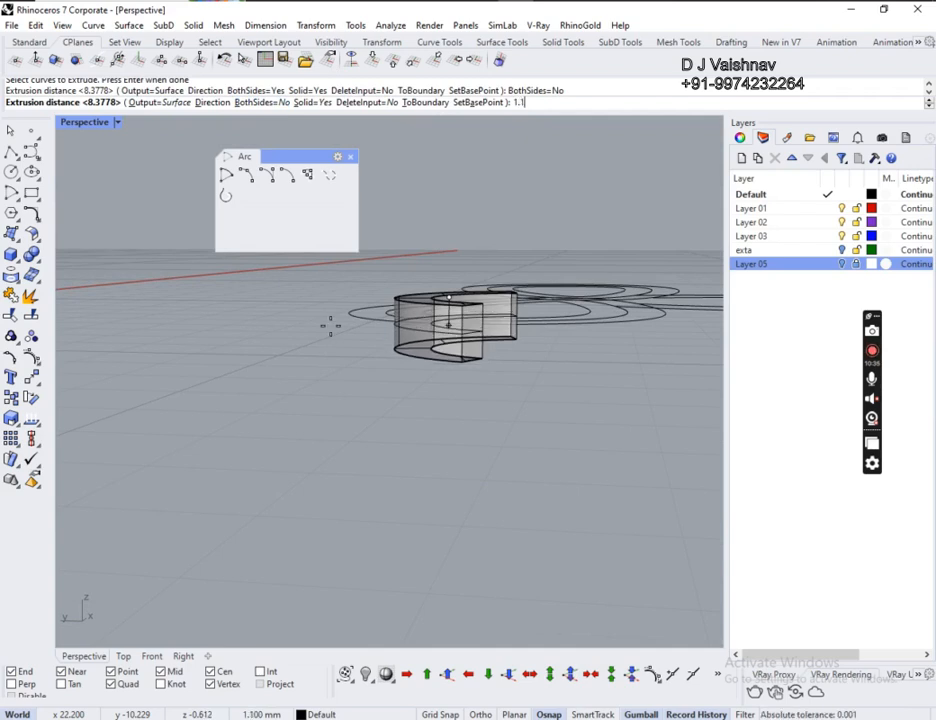
{"action": "key", "text": "Return"}
- Extrude the inner and outer outlines of both bow loops downward as one-sided solids with ExtrudeCrv
{"action": "right_click_drag", "start_coordinate": [574, 401], "coordinate": [573, 407]}
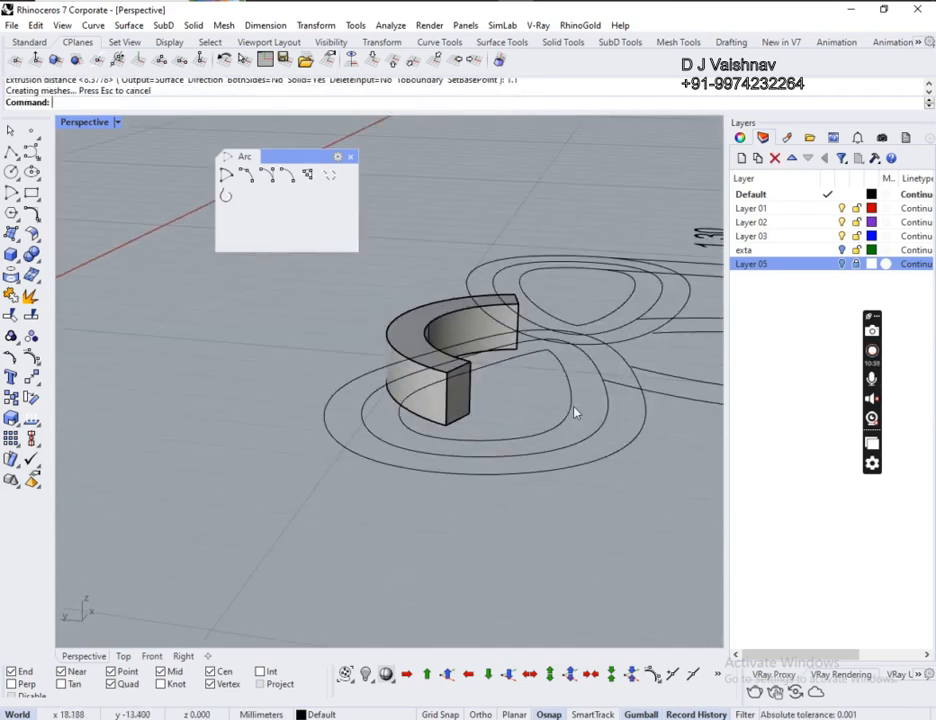
{"action": "left_click", "coordinate": [573, 405]}
{"action": "left_click", "coordinate": [638, 374], "text": "shift"}
{"action": "right_click_drag", "start_coordinate": [647, 338], "coordinate": [614, 313]}
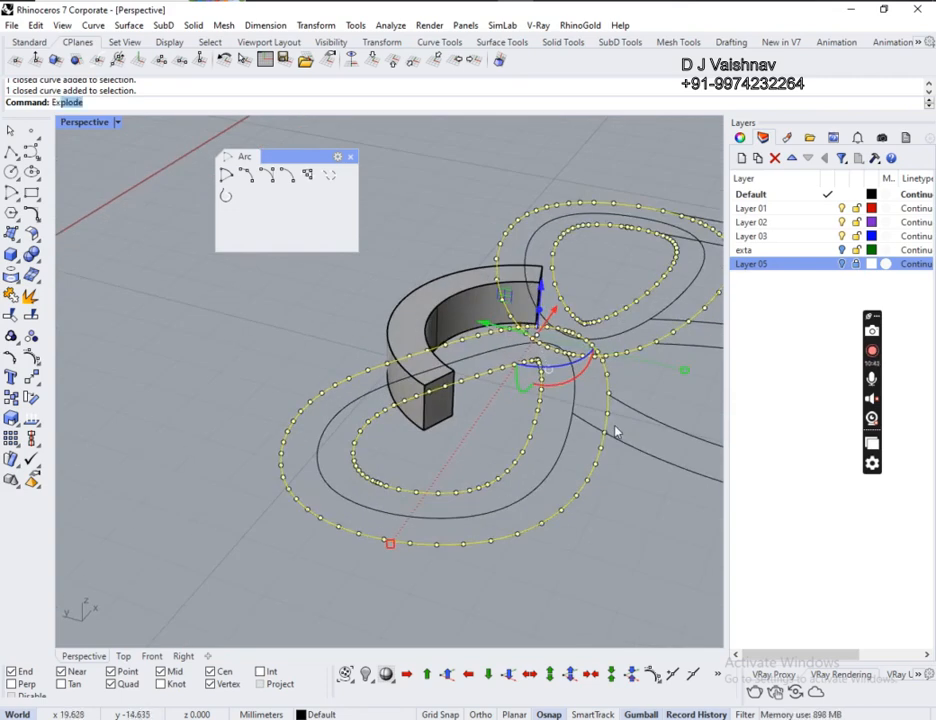
{"action": "key", "text": "Return"}
{"action": "right_click_drag", "start_coordinate": [583, 474], "coordinate": [570, 415]}
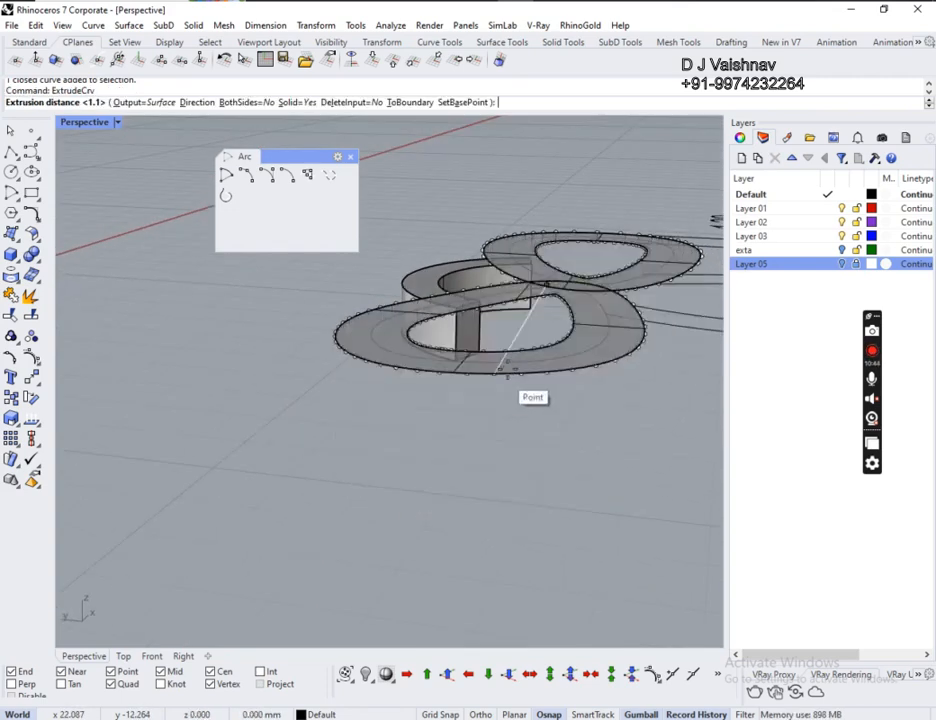
{"action": "right_click_drag", "start_coordinate": [503, 370], "coordinate": [517, 328]}
{"action": "left_click", "coordinate": [468, 318]}
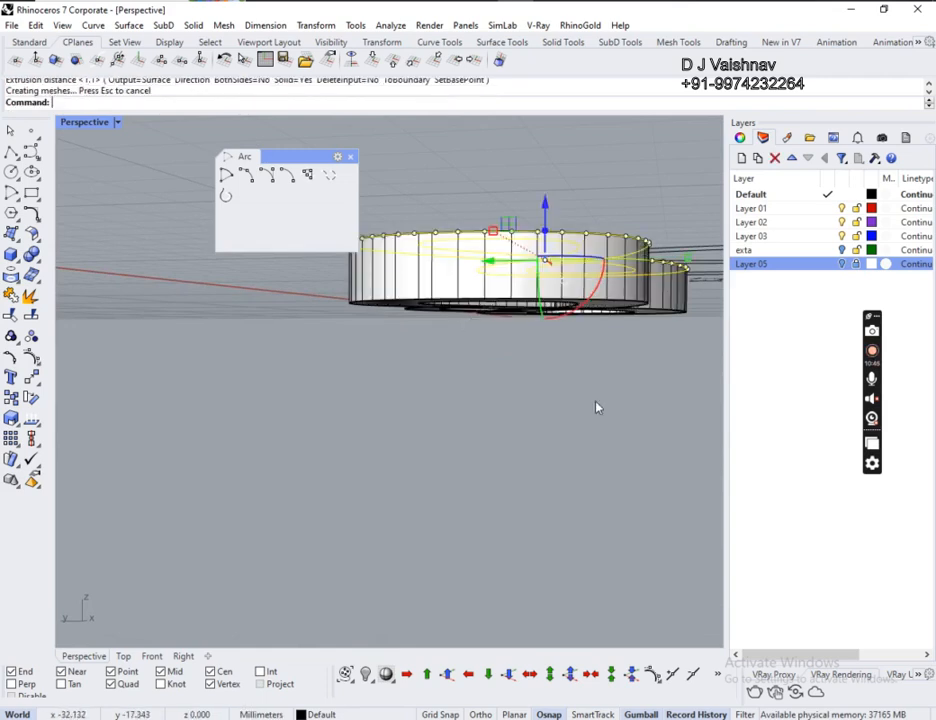
- Inspect the extruded bow and switch the Perspective viewport to Wireframe display
{"action": "right_click_drag", "start_coordinate": [597, 407], "coordinate": [409, 516]}
{"action": "scroll", "coordinate": [464, 350], "scroll_direction": "down", "scroll_amount": 9}
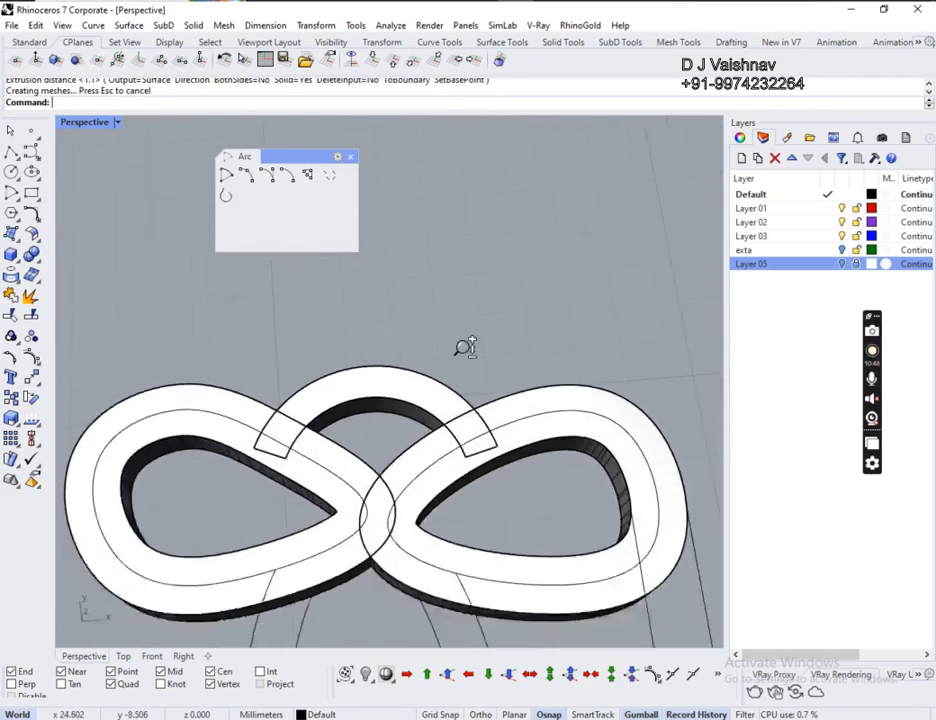
{"action": "right_click_drag", "start_coordinate": [520, 503], "coordinate": [583, 440]}
{"action": "scroll", "coordinate": [470, 445], "scroll_direction": "up", "scroll_amount": 5}
{"action": "scroll", "coordinate": [564, 236], "scroll_direction": "up", "scroll_amount": 3}
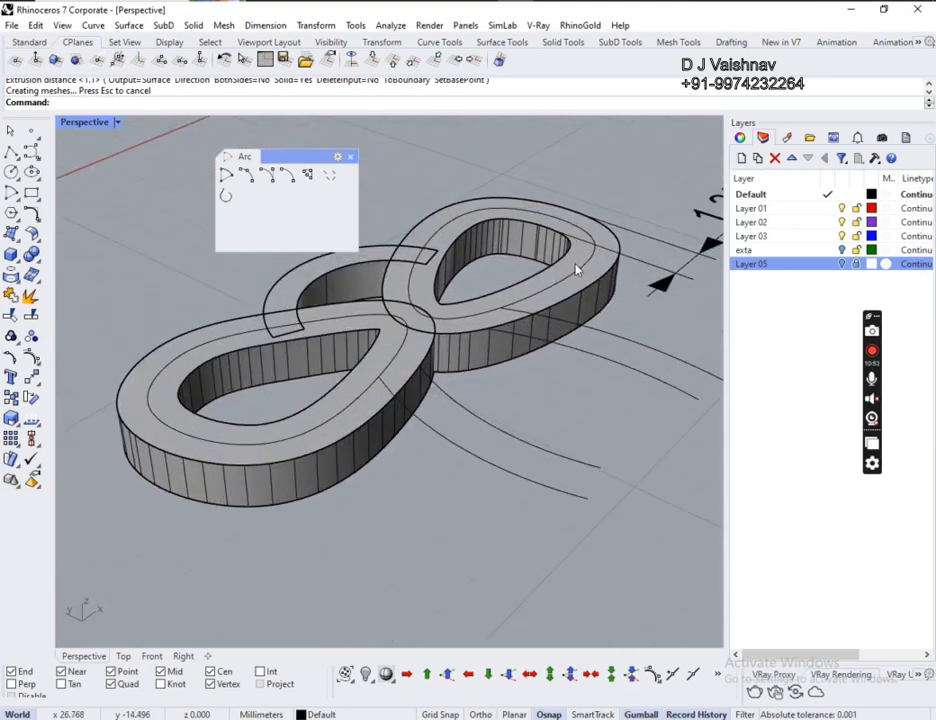
{"action": "right_click_drag", "start_coordinate": [539, 340], "coordinate": [547, 470]}
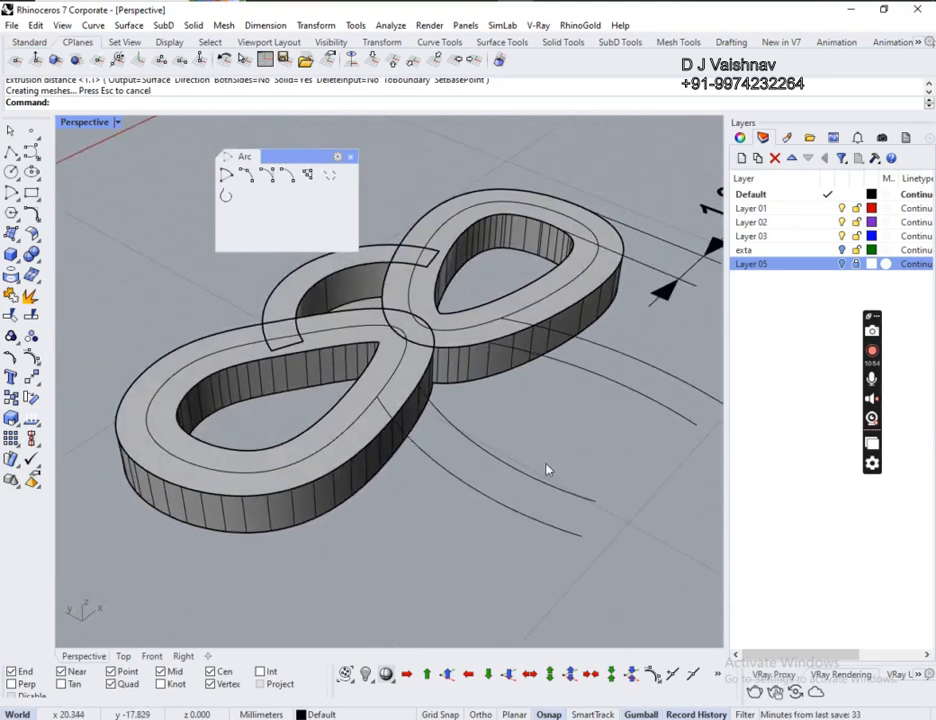
{"action": "left_click", "coordinate": [117, 120]}
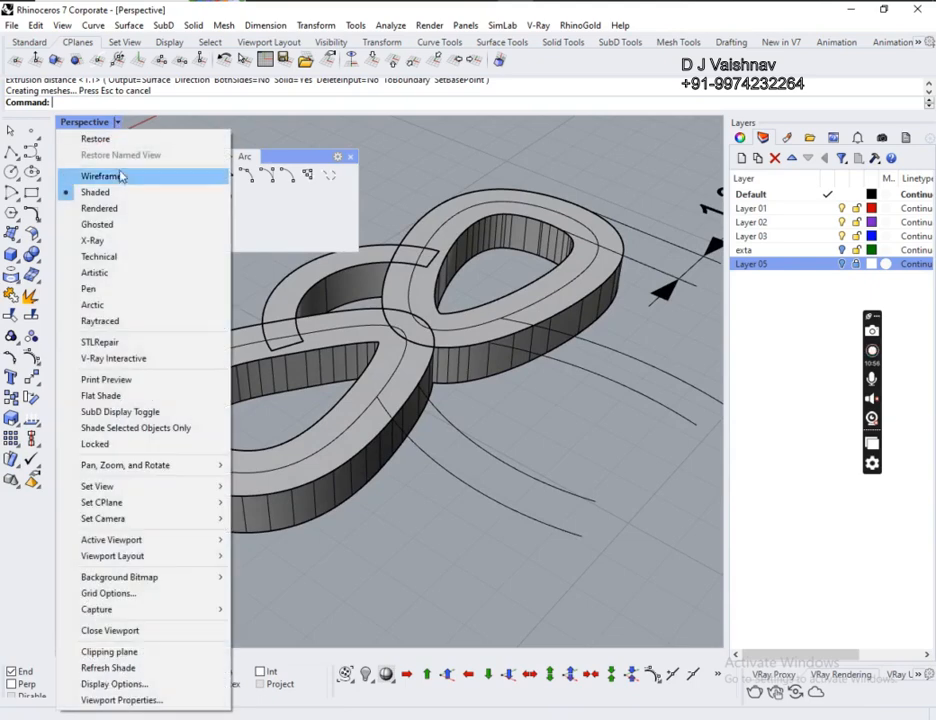
{"action": "left_click", "coordinate": [119, 175]}
{"action": "right_click_drag", "start_coordinate": [403, 267], "coordinate": [576, 507]}
{"action": "scroll", "coordinate": [393, 401], "scroll_direction": "up", "scroll_amount": 5}
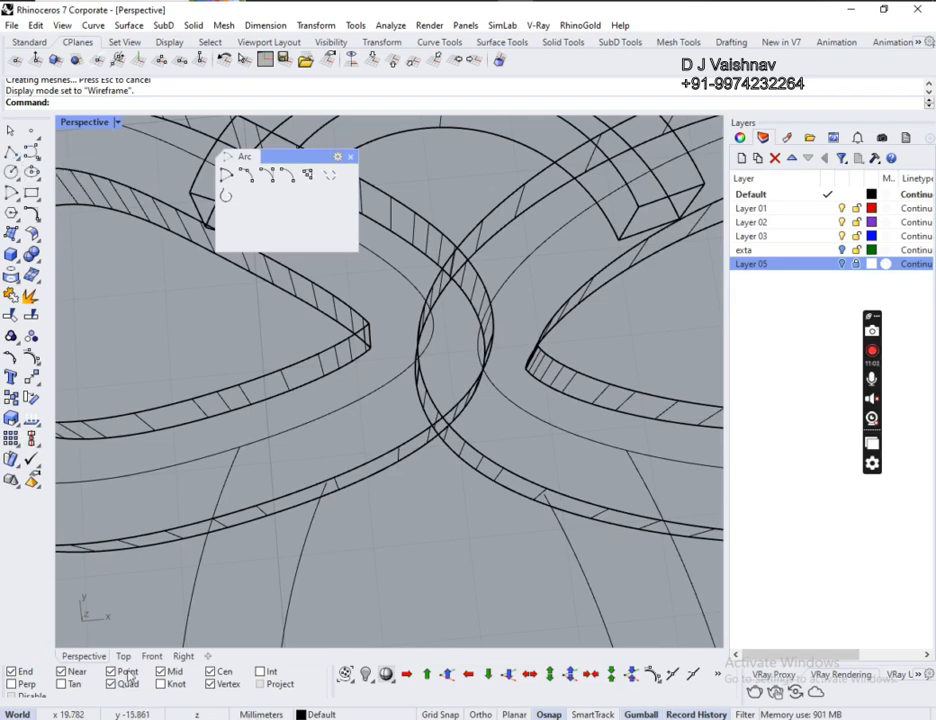
- In the Top view, move the right ribbon tail's outer curve slightly up and to the right, further into the right loop
{"action": "left_click", "coordinate": [123, 656]}
{"action": "scroll", "coordinate": [324, 426], "scroll_direction": "up", "scroll_amount": 5}
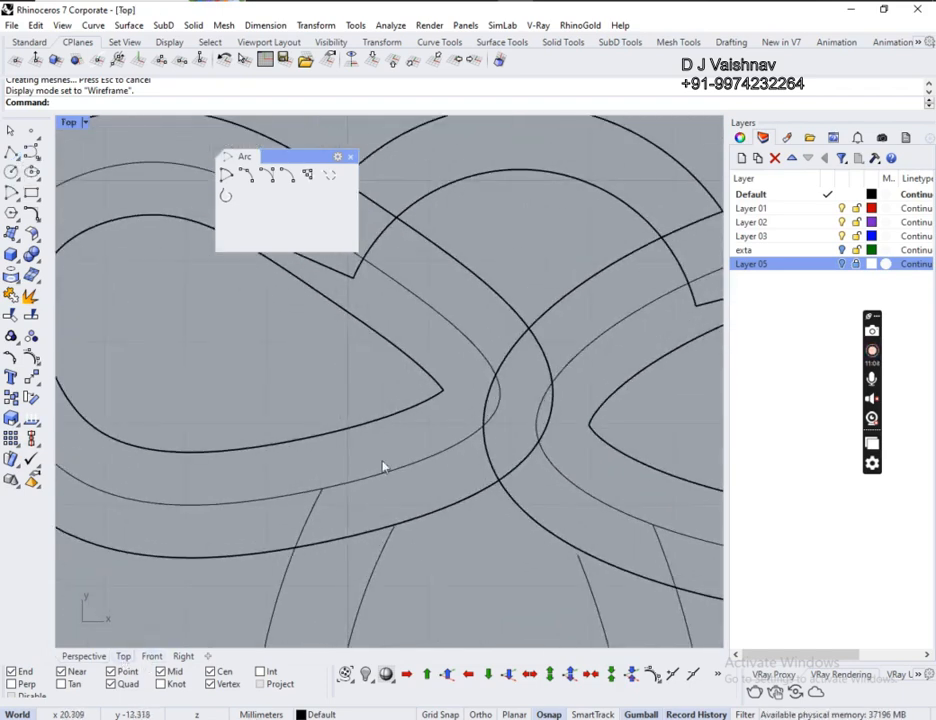
{"action": "scroll", "coordinate": [570, 558], "scroll_direction": "up", "scroll_amount": 1}
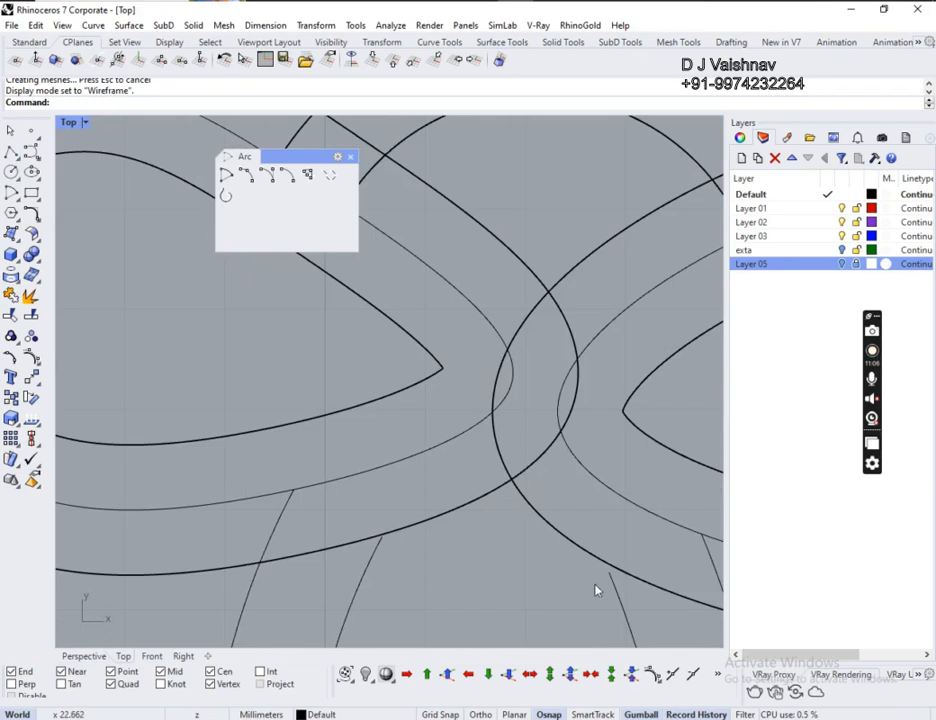
{"action": "scroll", "coordinate": [595, 591], "scroll_direction": "down", "scroll_amount": 4}
{"action": "scroll", "coordinate": [501, 531], "scroll_direction": "up", "scroll_amount": 4}
{"action": "scroll", "coordinate": [485, 413], "scroll_direction": "up", "scroll_amount": 2}
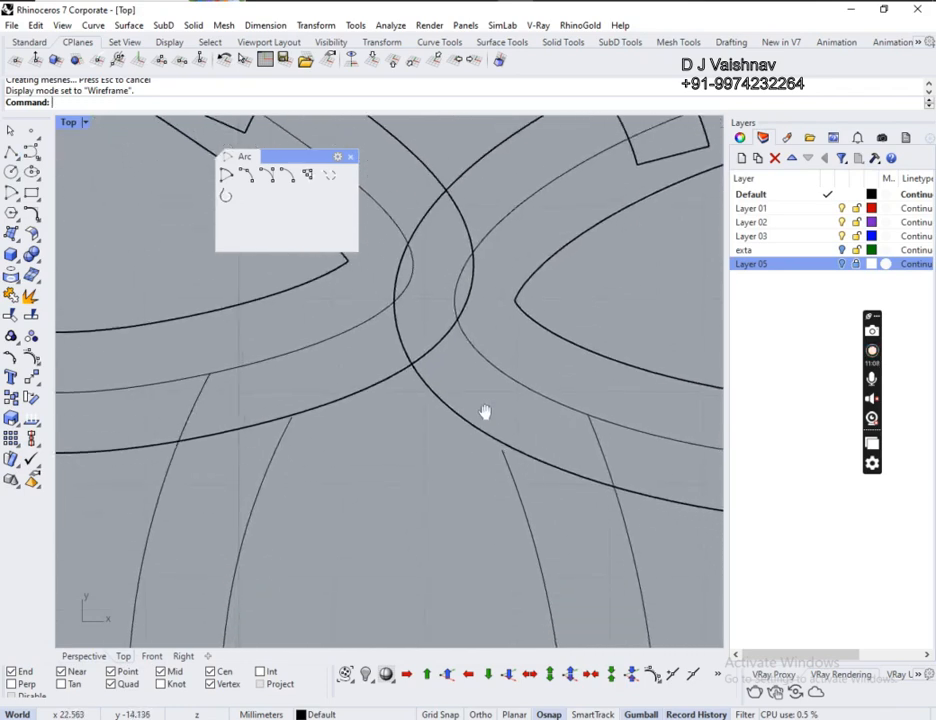
{"action": "left_click", "coordinate": [600, 443]}
{"action": "scroll", "coordinate": [440, 421], "scroll_direction": "down", "scroll_amount": 1}
{"action": "scroll", "coordinate": [440, 421], "scroll_direction": "down", "scroll_amount": 3}
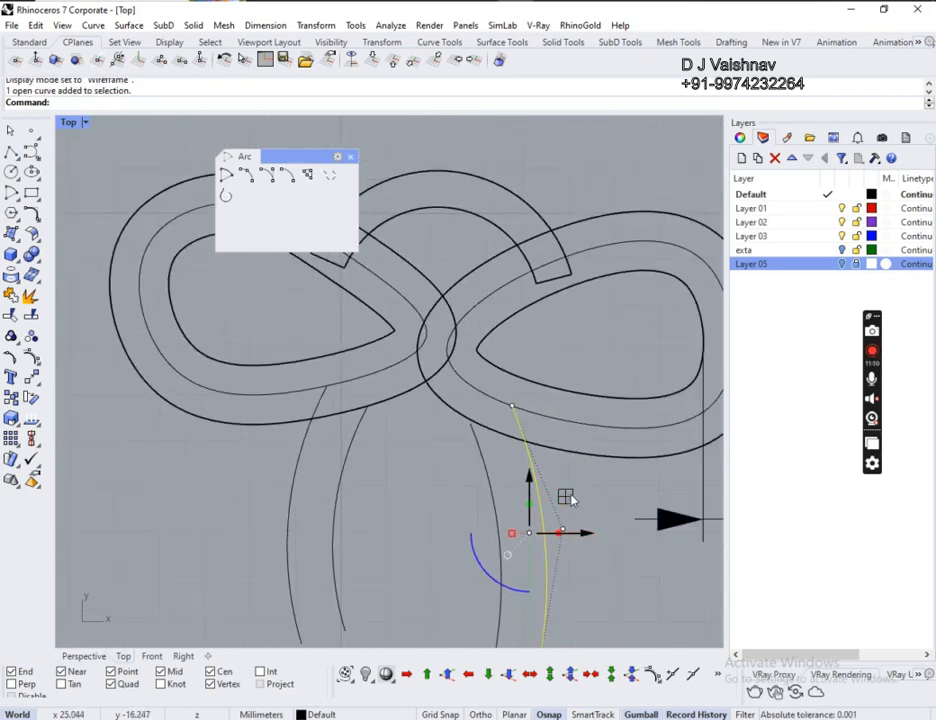
{"action": "left_click_drag", "start_coordinate": [567, 498], "coordinate": [579, 490]}
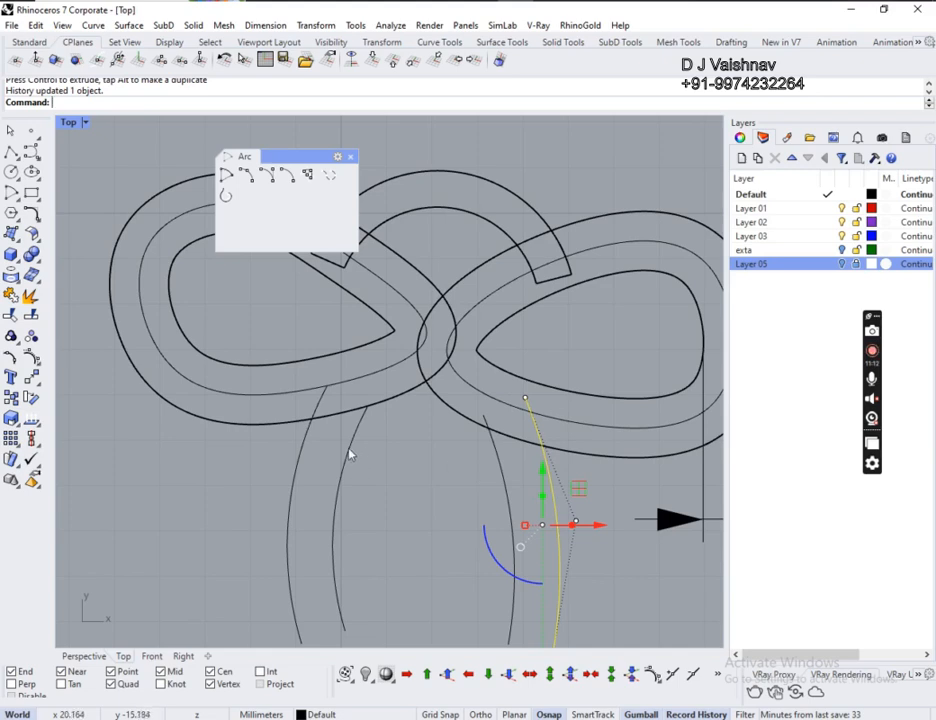
- Move the left ribbon tail's outer curve slightly upward, further into the left loop
{"action": "left_click", "coordinate": [302, 456]}
{"action": "left_click_drag", "start_coordinate": [345, 481], "coordinate": [347, 470]}
{"action": "left_click", "coordinate": [415, 463]}
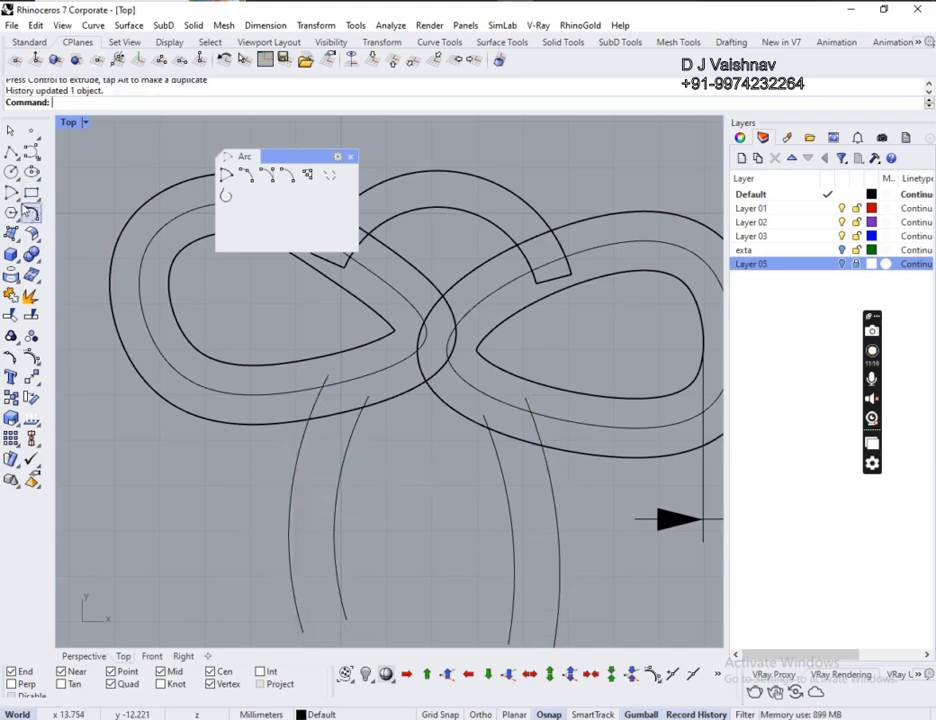
- Close the lower end of the left ribbon tail with an outward-bulging arc through start, end and a point
{"action": "left_click", "coordinate": [11, 193]}
{"action": "left_click", "coordinate": [73, 236]}
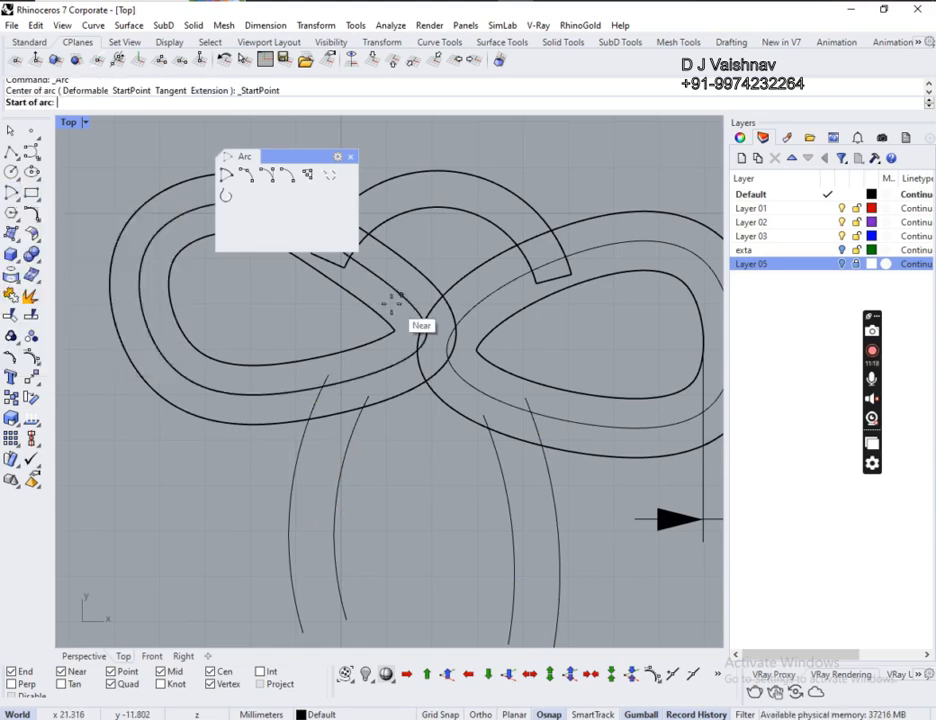
{"action": "scroll", "coordinate": [389, 303], "scroll_direction": "down", "scroll_amount": 2}
{"action": "left_click", "coordinate": [325, 519]}
{"action": "left_click", "coordinate": [352, 516]}
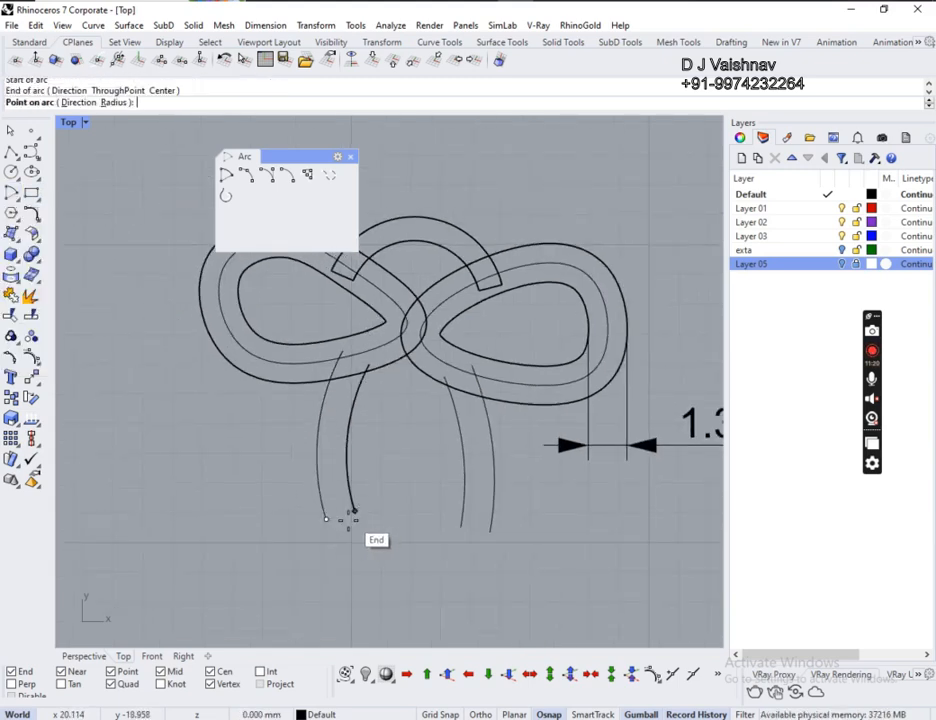
{"action": "left_click", "coordinate": [340, 523]}
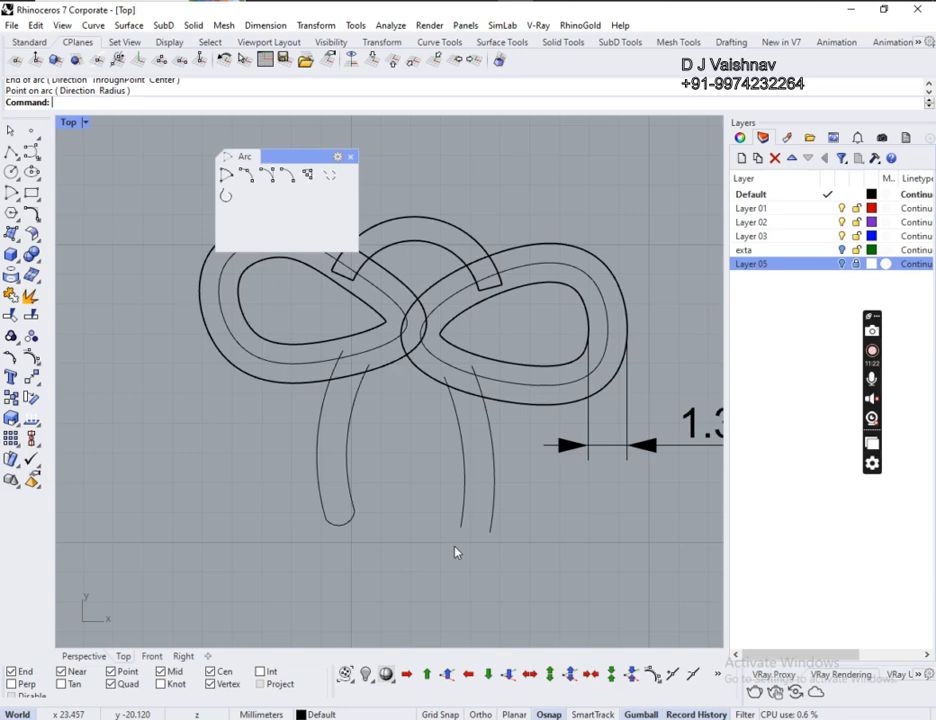
- Draw a rounded arc between the lower endpoints of the right ribbon tail's two curves
{"action": "key", "text": "Return"}
{"action": "left_click", "coordinate": [460, 526]}
{"action": "left_click", "coordinate": [490, 531]}
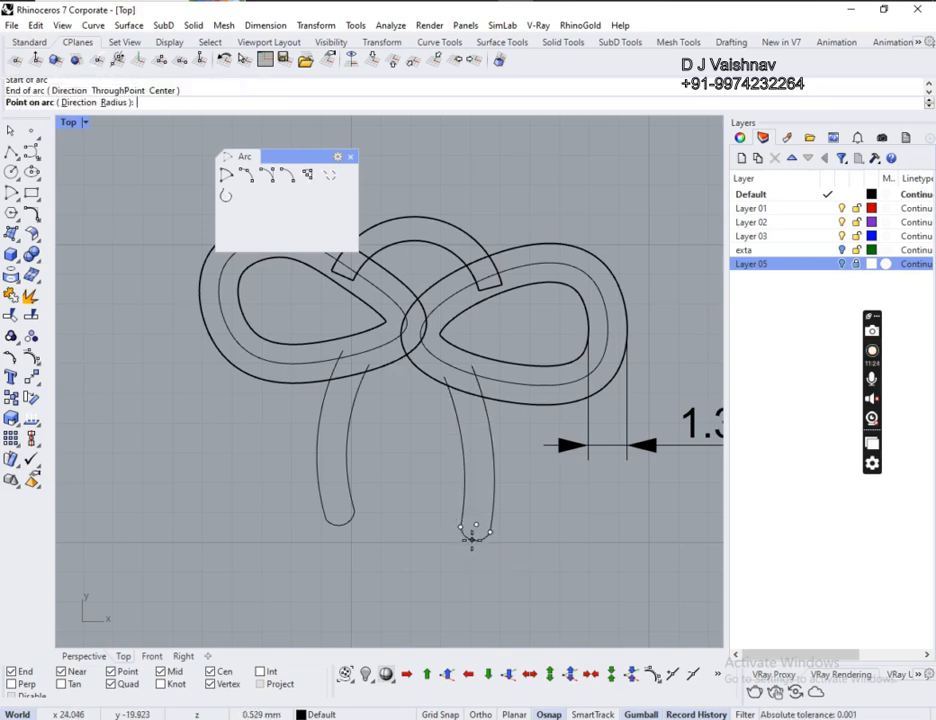
{"action": "left_click", "coordinate": [472, 537]}
- Close the upper end of the right ribbon tail with an upward-bulging arc between its two curve endpoints
{"action": "key", "text": "Return"}
{"action": "scroll", "coordinate": [443, 372], "scroll_direction": "down", "scroll_amount": 2}
{"action": "scroll", "coordinate": [443, 375], "scroll_direction": "up", "scroll_amount": 4}
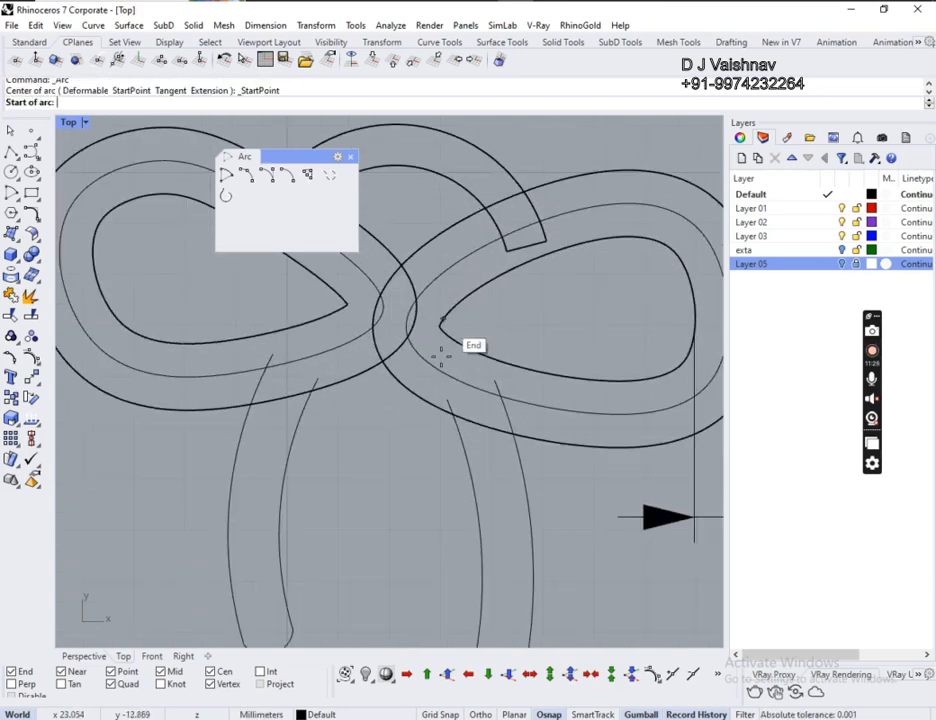
{"action": "left_click", "coordinate": [445, 400]}
{"action": "left_click", "coordinate": [494, 381]}
{"action": "left_click", "coordinate": [463, 379]}
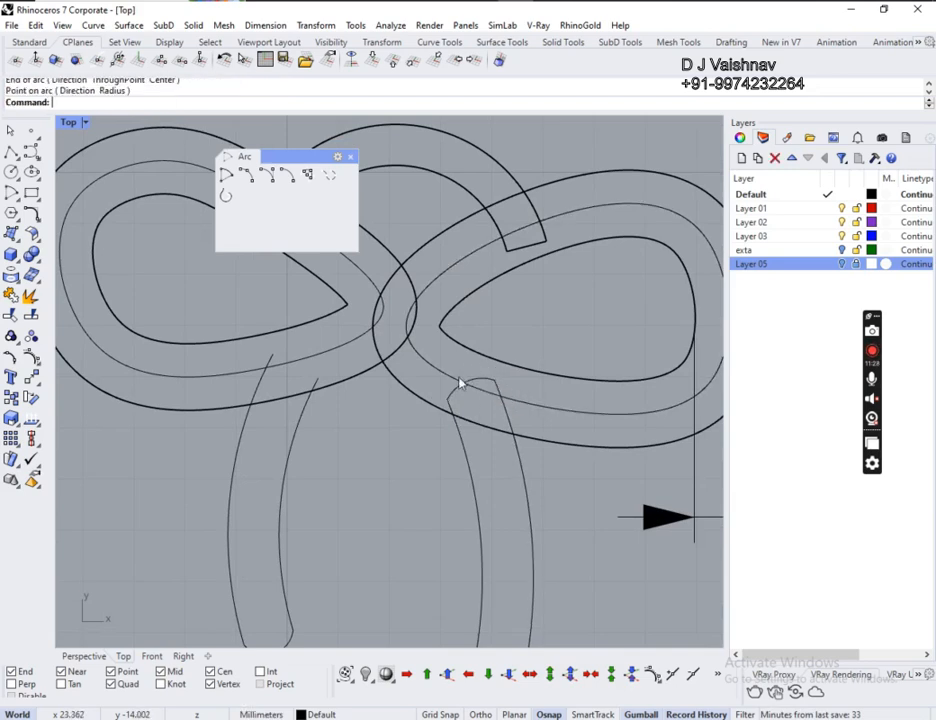
- Close the upper end of the left ribbon tail with an upward-bulging arc and select that arc
{"action": "key", "text": "Return"}
{"action": "left_click", "coordinate": [273, 355]}
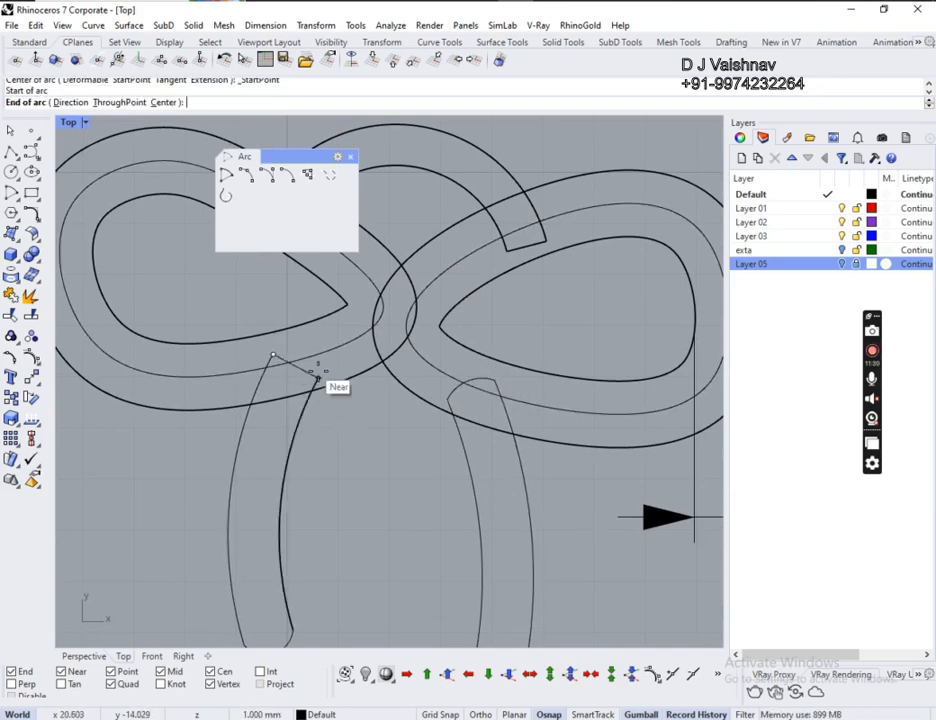
{"action": "left_click", "coordinate": [318, 377]}
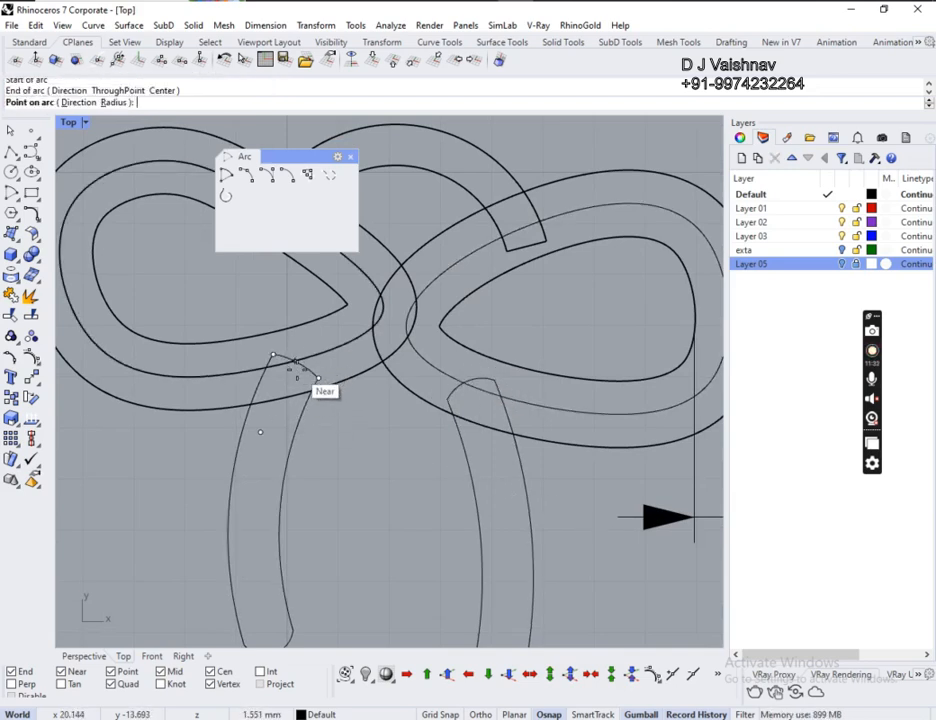
{"action": "left_click", "coordinate": [302, 356]}
{"action": "left_click", "coordinate": [318, 371]}
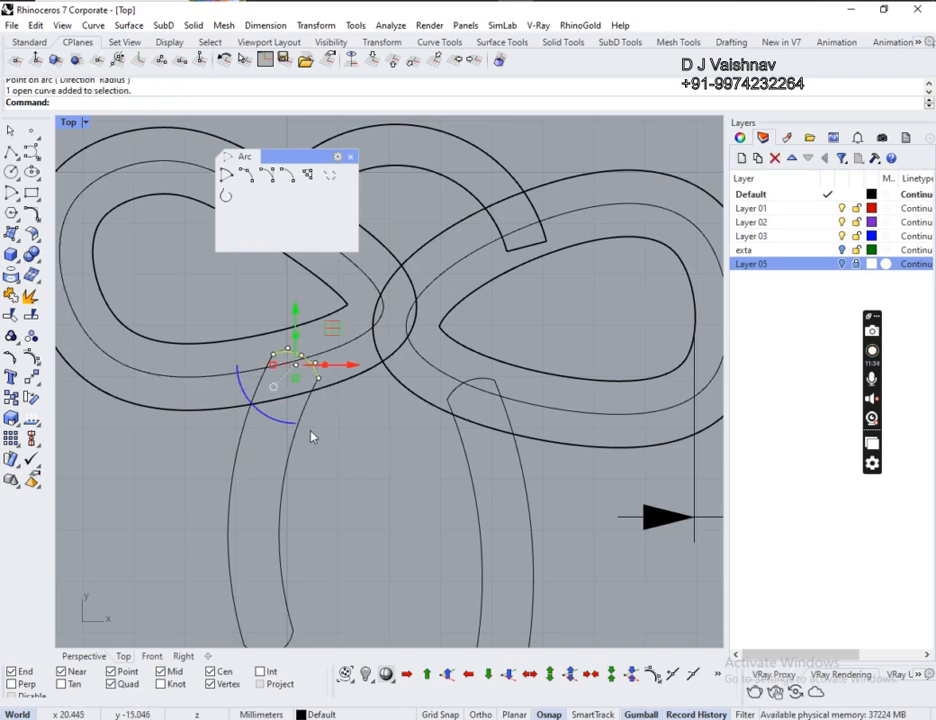
- Join the left ribbon tail's two side curves and two end arcs into one closed curve
{"action": "left_click_drag", "start_coordinate": [268, 518], "coordinate": [212, 558], "text": "shift"}
{"action": "right_click_drag", "start_coordinate": [333, 309], "coordinate": [338, 269]}
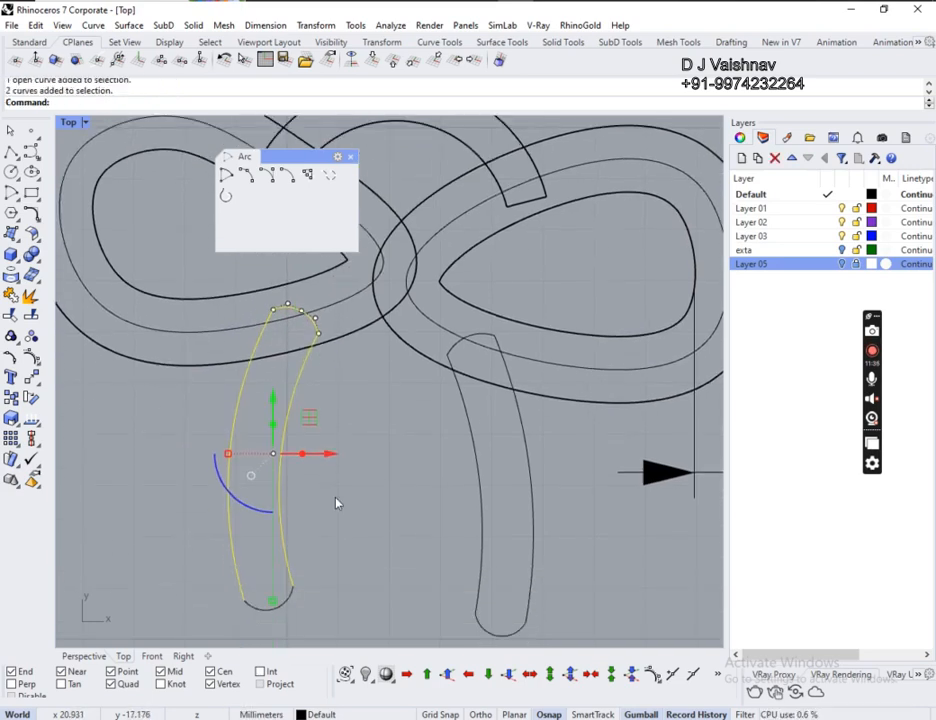
{"action": "left_click_drag", "start_coordinate": [181, 638], "coordinate": [182, 639], "text": "ctrl"}
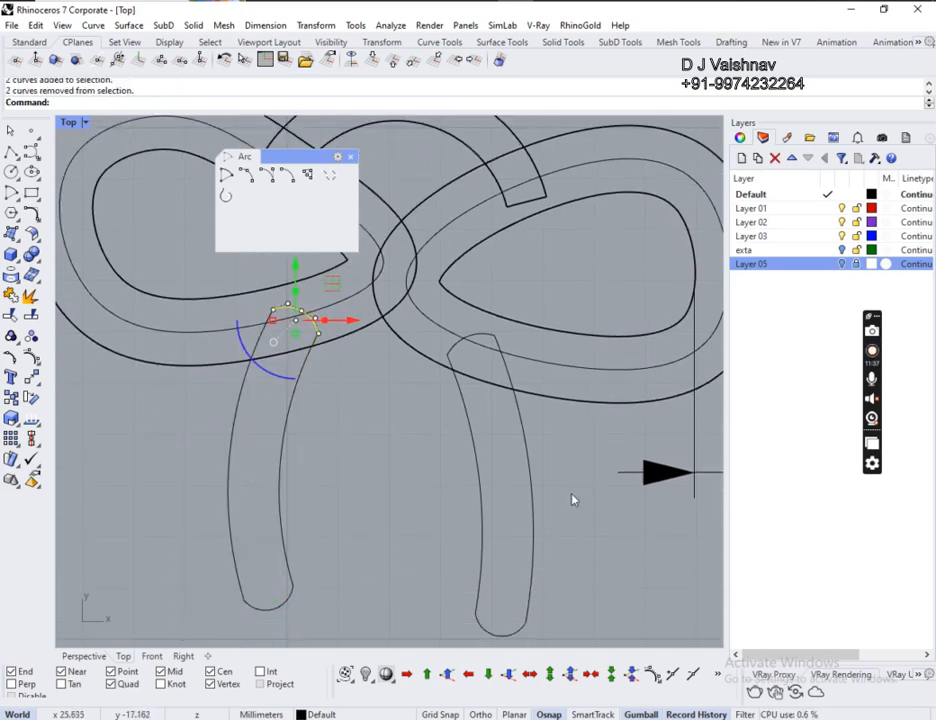
{"action": "left_click", "coordinate": [285, 451], "text": "shift"}
{"action": "left_click", "coordinate": [236, 441], "text": "shift"}
{"action": "left_click", "coordinate": [270, 610], "text": "shift"}
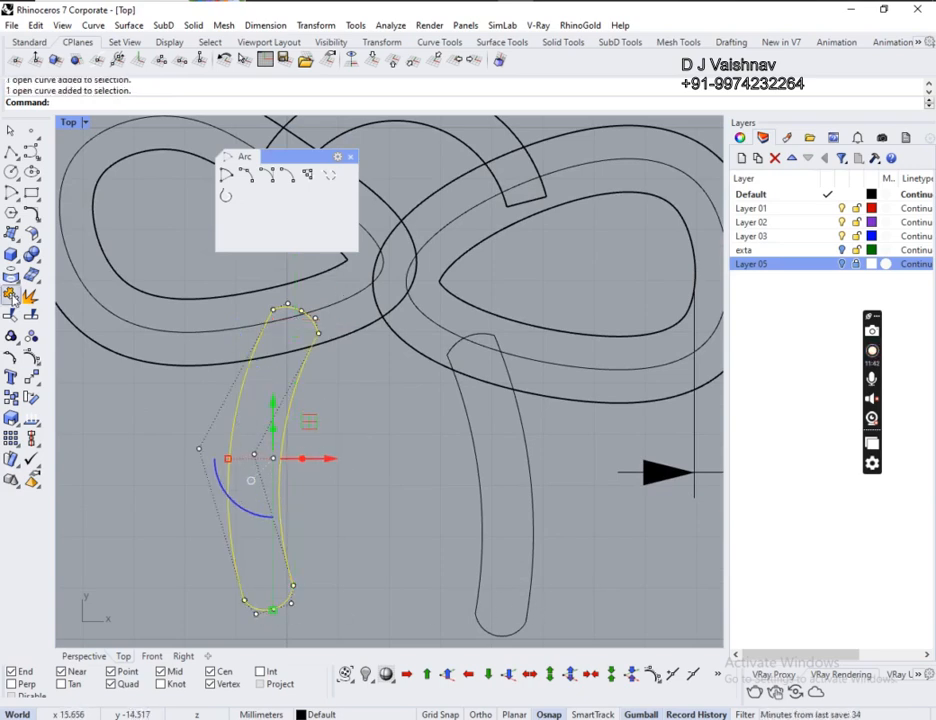
{"action": "key", "text": "ctrl+j"}
{"action": "left_click", "coordinate": [484, 398]}
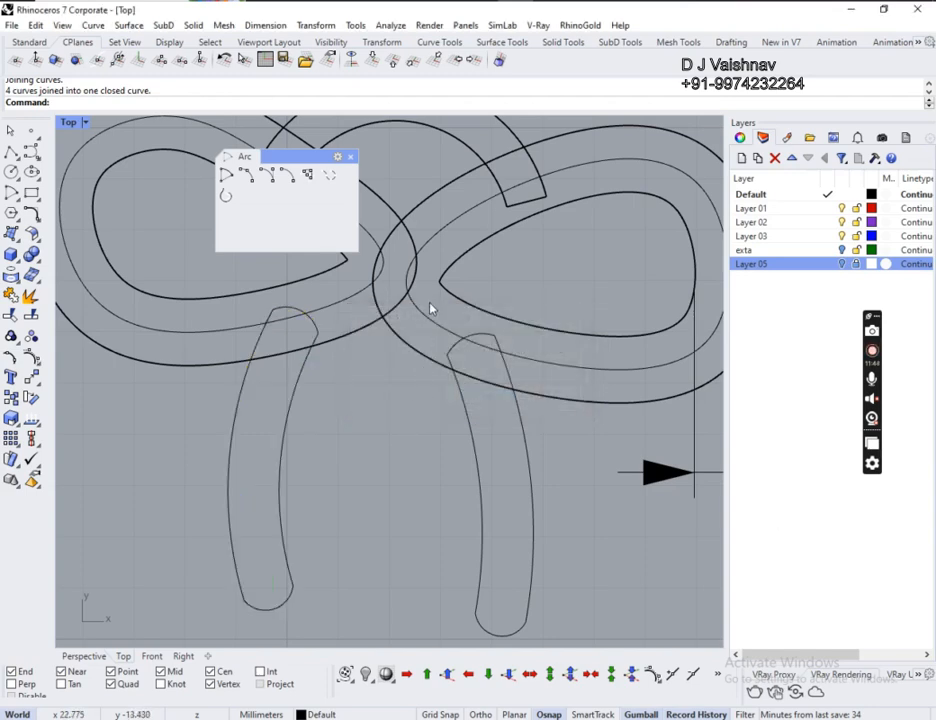
- Join the right ribbon tail's side curves and end arcs into a single closed outline
{"action": "left_click_drag", "start_coordinate": [430, 293], "coordinate": [601, 649]}
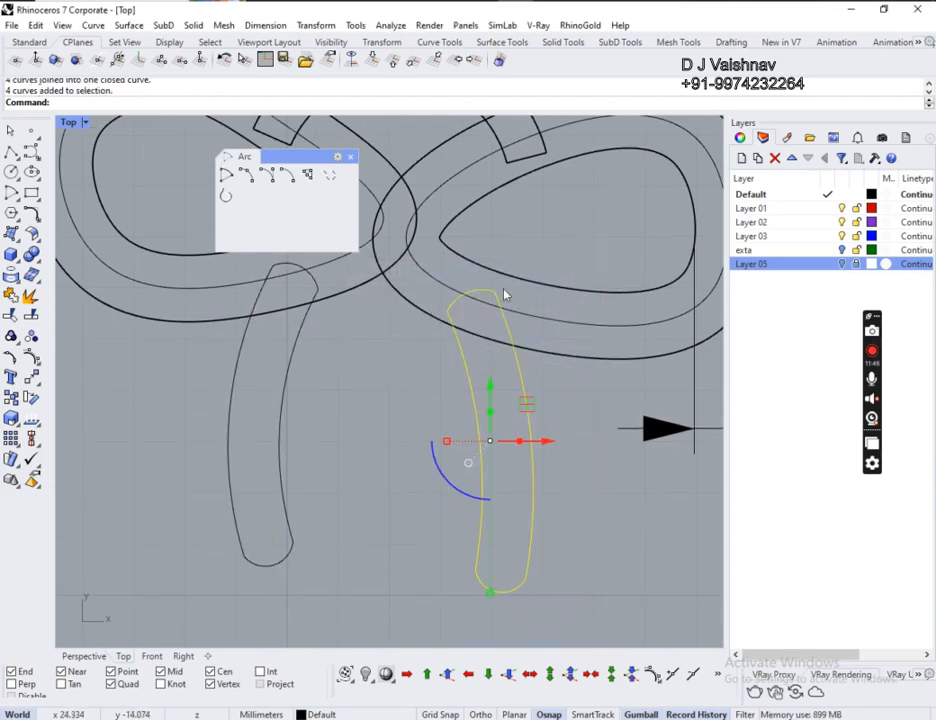
{"action": "left_click", "coordinate": [11, 296]}
{"action": "left_click", "coordinate": [482, 399]}
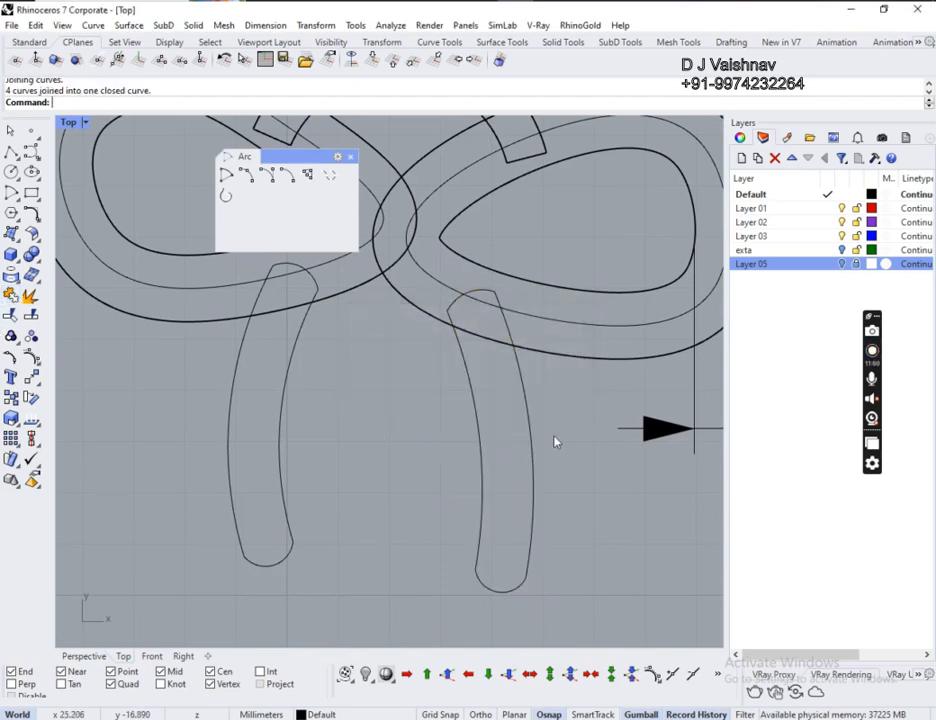
- Extrude both closed ribbon tail outlines downward by 1.1 mm as solids with ExtrudeCrv
{"action": "left_click_drag", "start_coordinate": [556, 442], "coordinate": [227, 457]}
{"action": "left_click", "coordinate": [80, 656]}
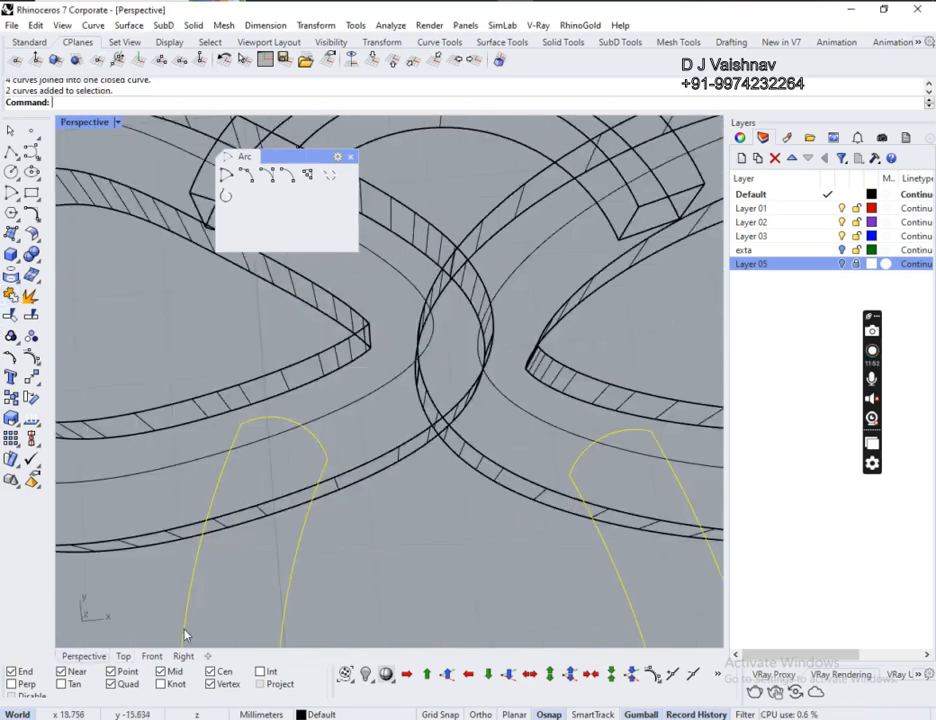
{"action": "scroll", "coordinate": [302, 348], "scroll_direction": "down", "scroll_amount": 5}
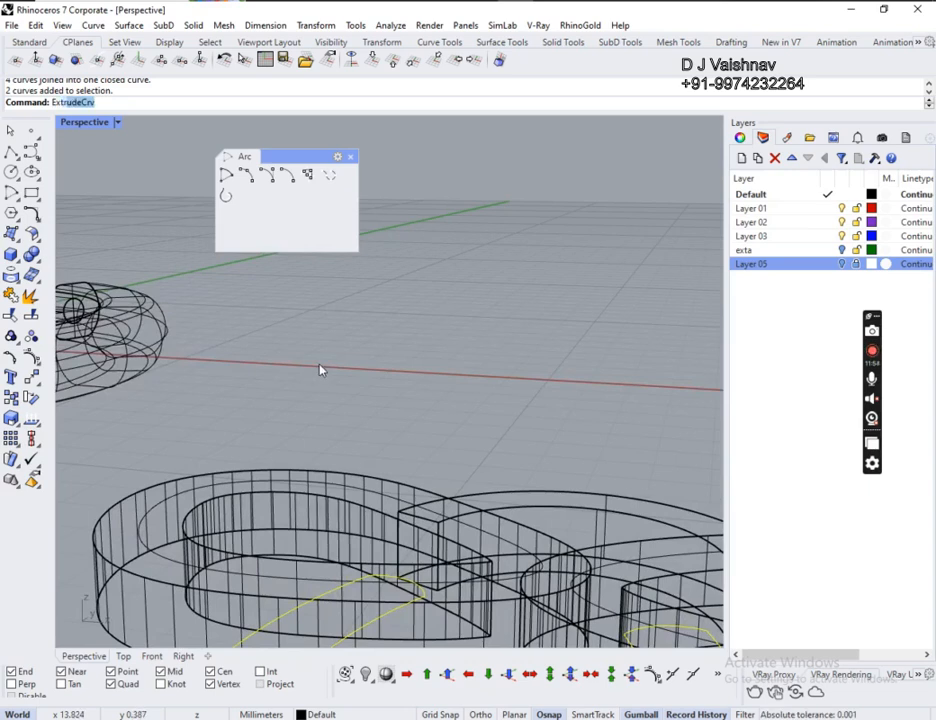
{"action": "key", "text": "Return"}
{"action": "scroll", "coordinate": [343, 318], "scroll_direction": "down", "scroll_amount": 4}
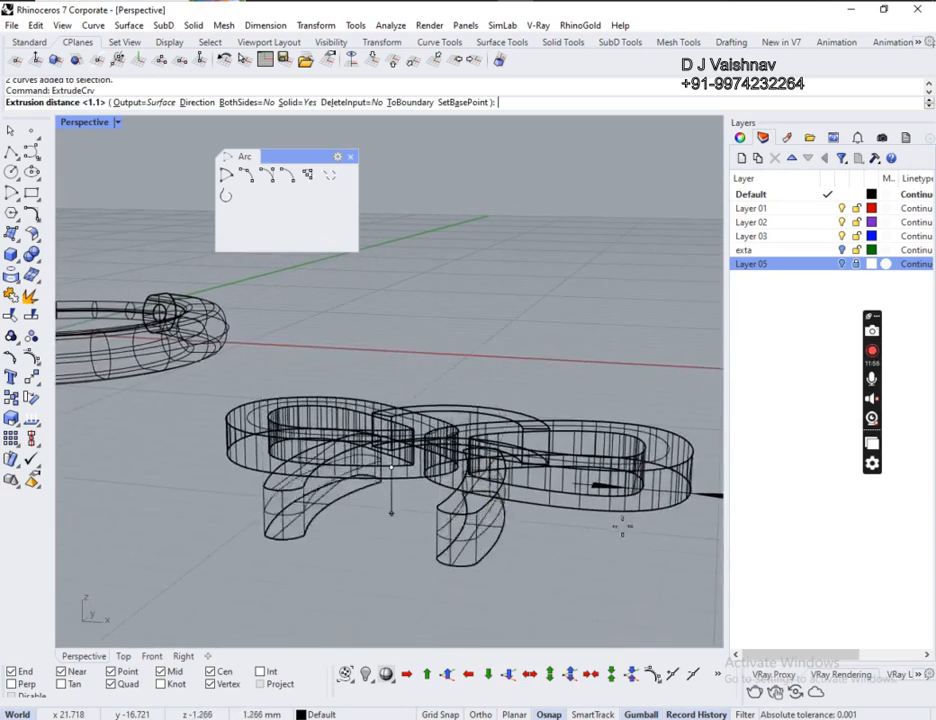
{"action": "left_click", "coordinate": [627, 505]}
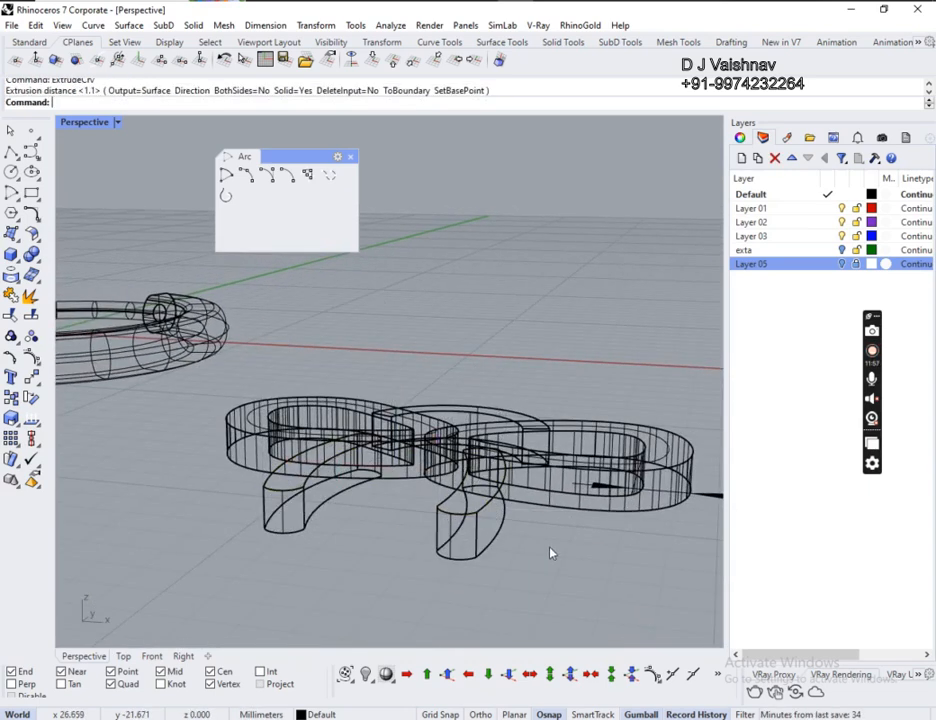
- Set the Perspective view to Shaded display and delete the linear dimension beside the right loop
{"action": "left_click", "coordinate": [117, 122]}
{"action": "left_click", "coordinate": [112, 192]}
{"action": "scroll", "coordinate": [473, 432], "scroll_direction": "down", "scroll_amount": 5}
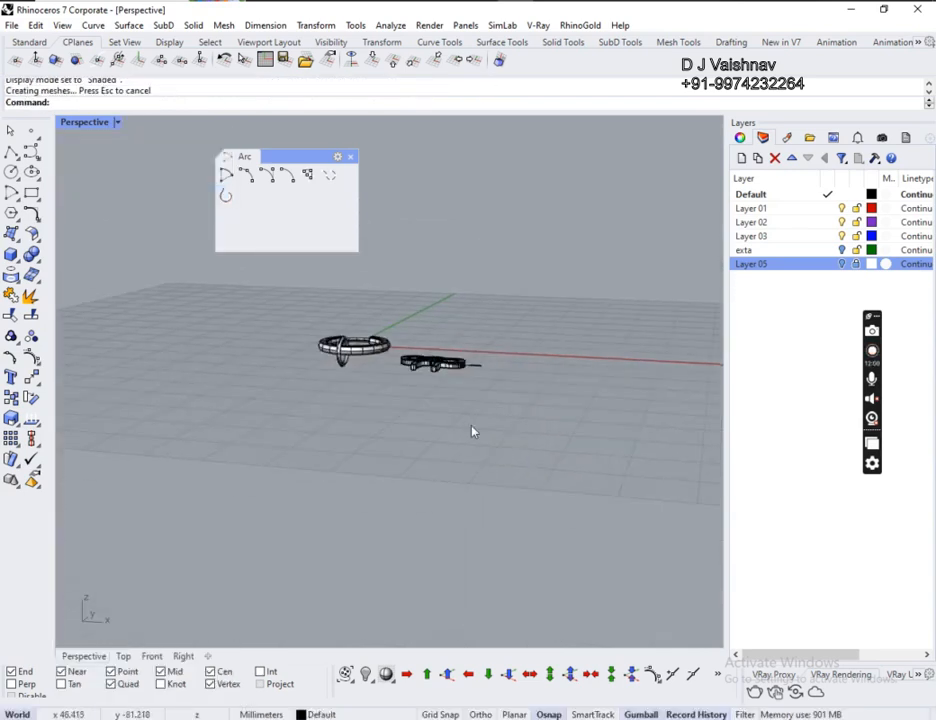
{"action": "right_click_drag", "start_coordinate": [473, 432], "coordinate": [435, 468]}
{"action": "scroll", "coordinate": [424, 328], "scroll_direction": "up", "scroll_amount": 5}
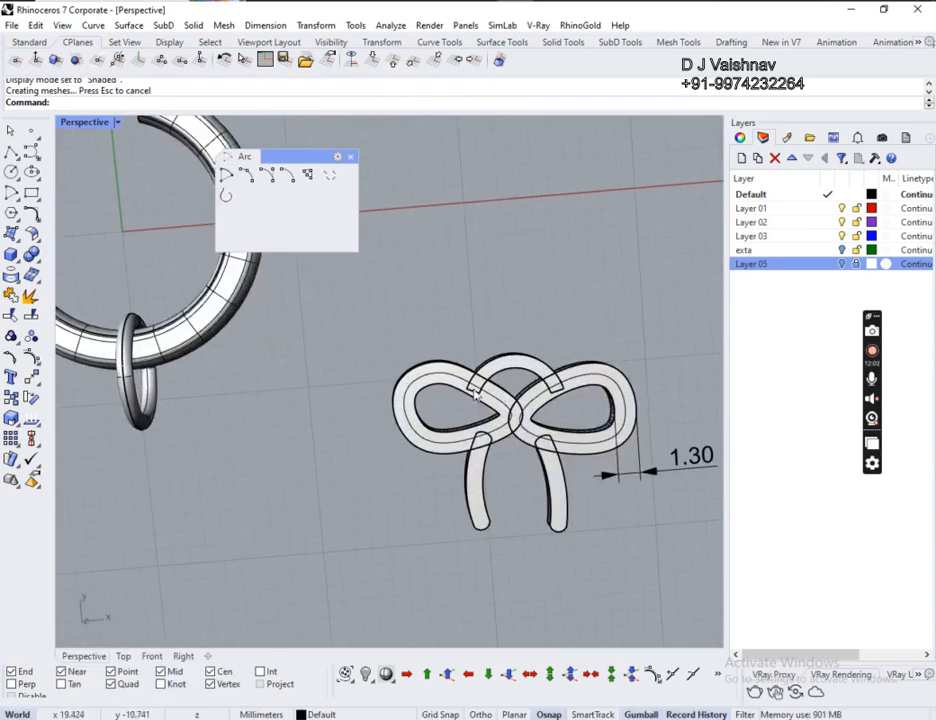
{"action": "right_click_drag", "start_coordinate": [476, 393], "coordinate": [461, 343]}
{"action": "left_click", "coordinate": [695, 467]}
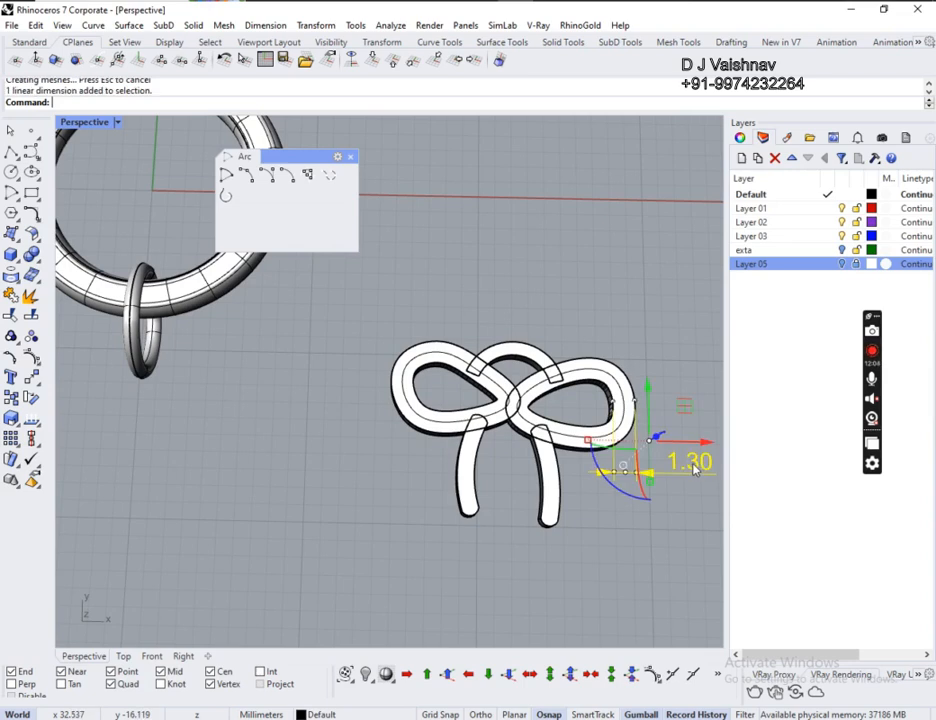
{"action": "key", "text": "Delete"}
- Draw a straight polyline across the right loop's top face from its inner edge to its outer edge
{"action": "right_click_drag", "start_coordinate": [623, 453], "coordinate": [359, 326]}
{"action": "scroll", "coordinate": [520, 373], "scroll_direction": "up", "scroll_amount": 5}
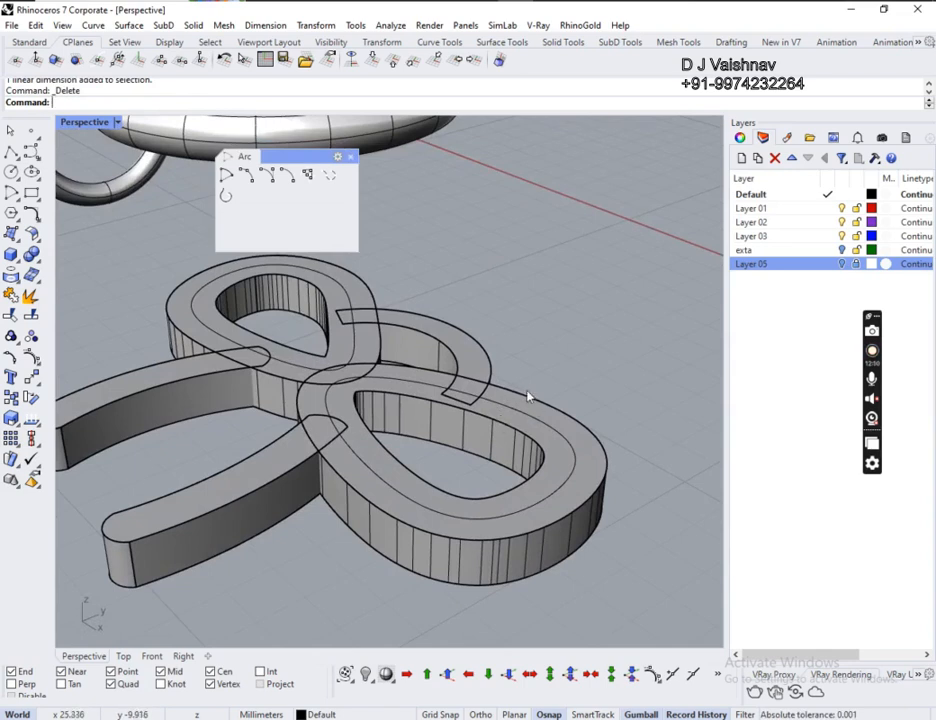
{"action": "scroll", "coordinate": [512, 368], "scroll_direction": "up", "scroll_amount": 6}
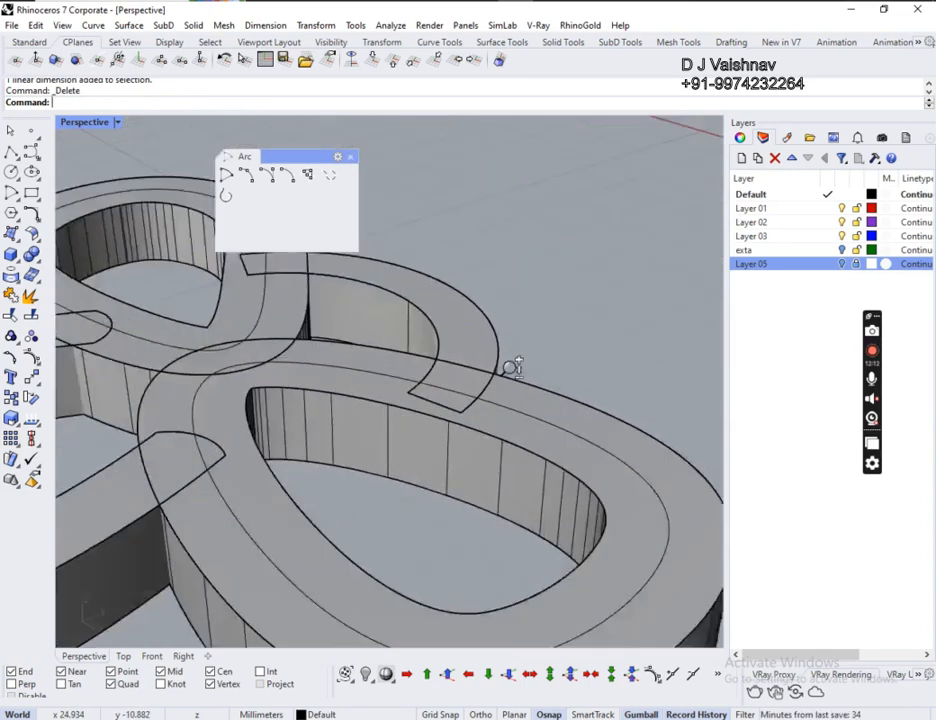
{"action": "scroll", "coordinate": [435, 355], "scroll_direction": "down", "scroll_amount": 4}
{"action": "scroll", "coordinate": [378, 385], "scroll_direction": "up", "scroll_amount": 5}
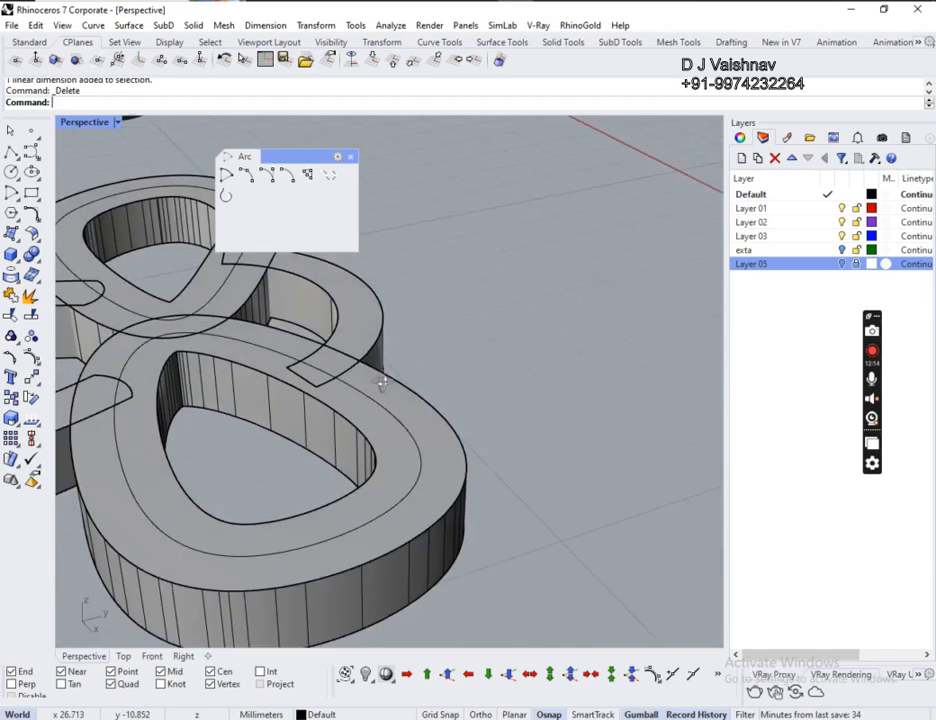
{"action": "scroll", "coordinate": [375, 398], "scroll_direction": "up", "scroll_amount": 1}
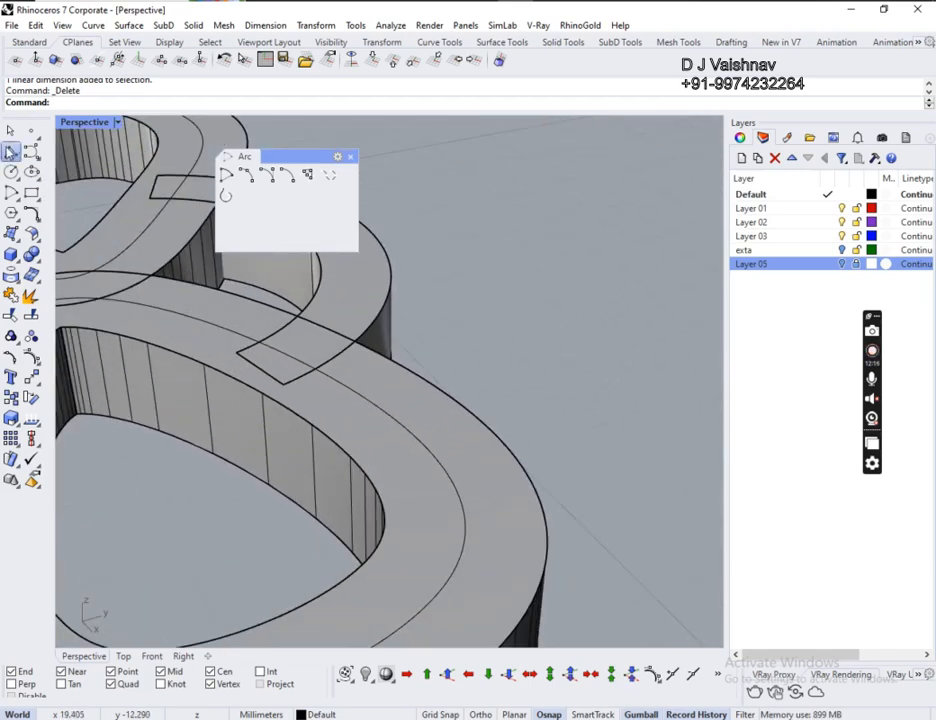
{"action": "left_click", "coordinate": [9, 150]}
{"action": "left_click", "coordinate": [364, 473]}
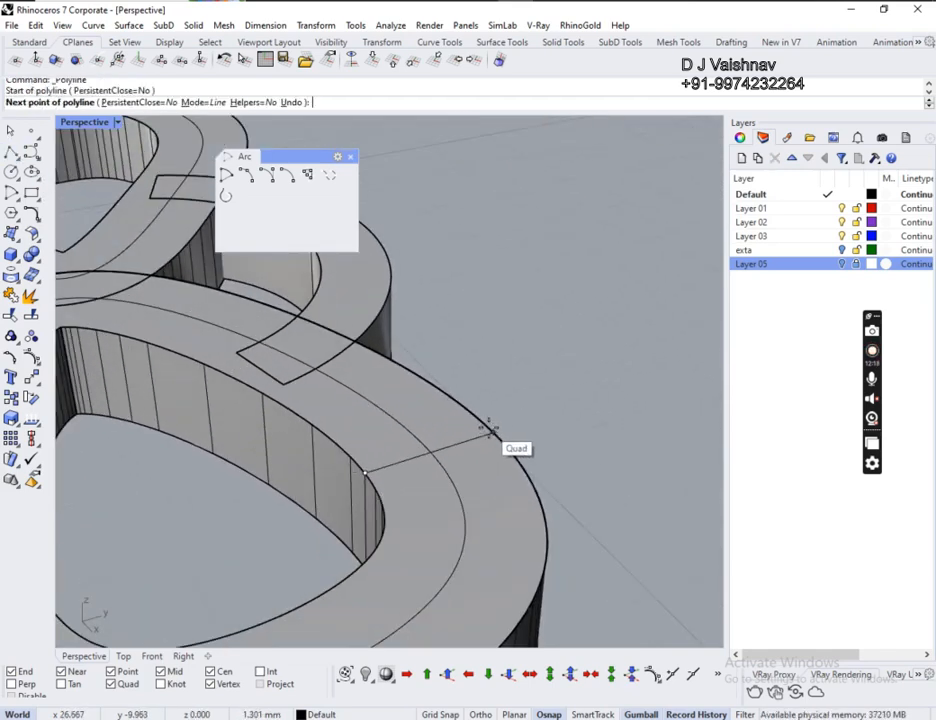
{"action": "left_click", "coordinate": [493, 432]}
{"action": "right_click_drag", "start_coordinate": [539, 409], "coordinate": [523, 412]}
{"action": "right_click", "coordinate": [454, 441]}
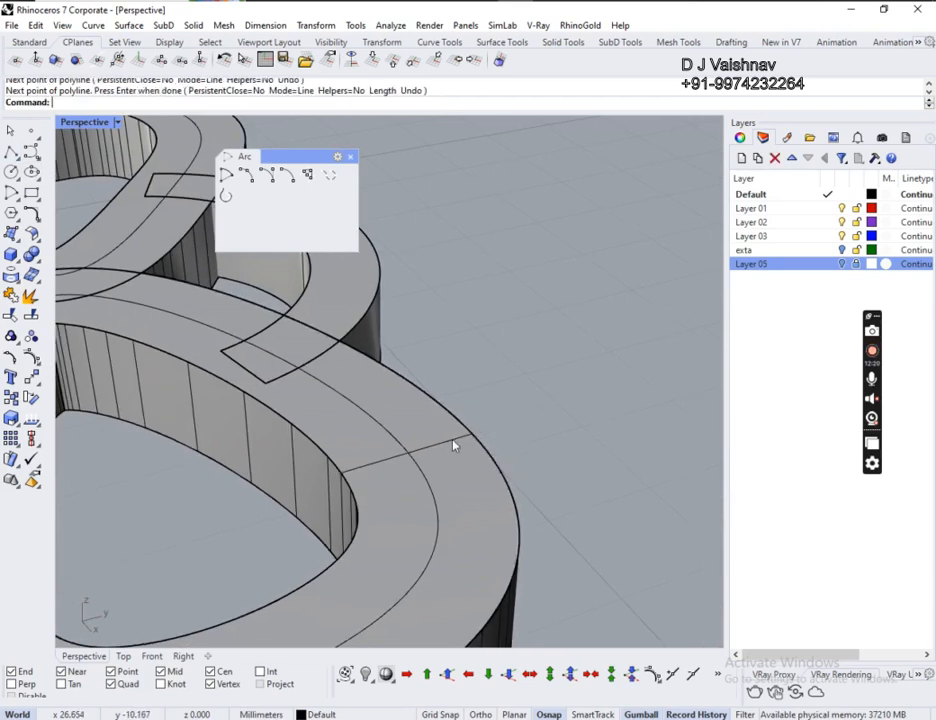
- Show edit points on the cross line and rebuild it with point count 4 and degree 3
{"action": "left_click", "coordinate": [452, 440]}
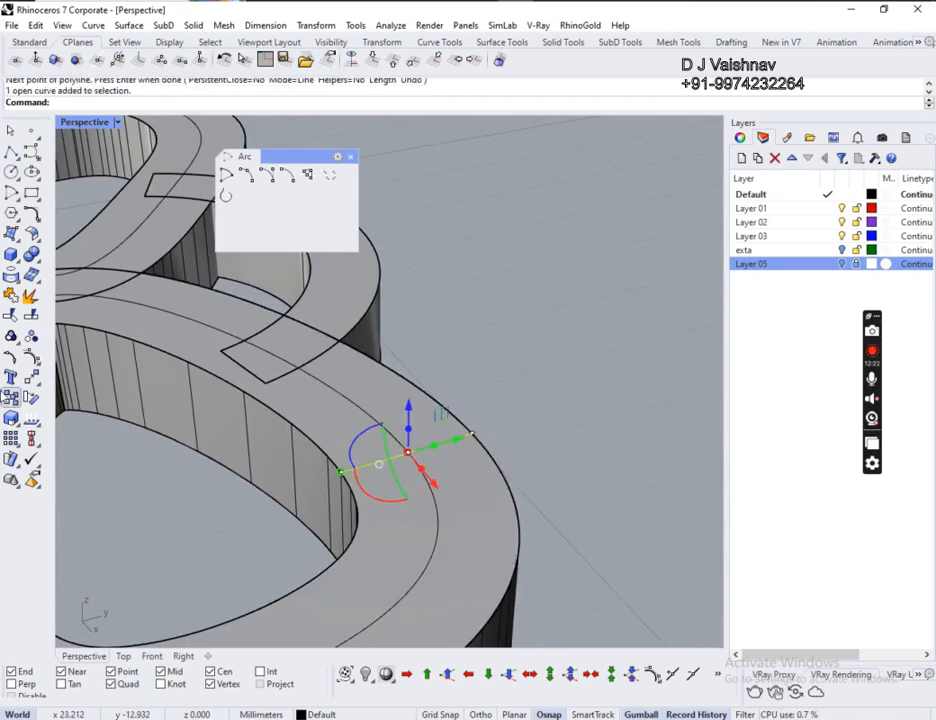
{"action": "left_click", "coordinate": [12, 398]}
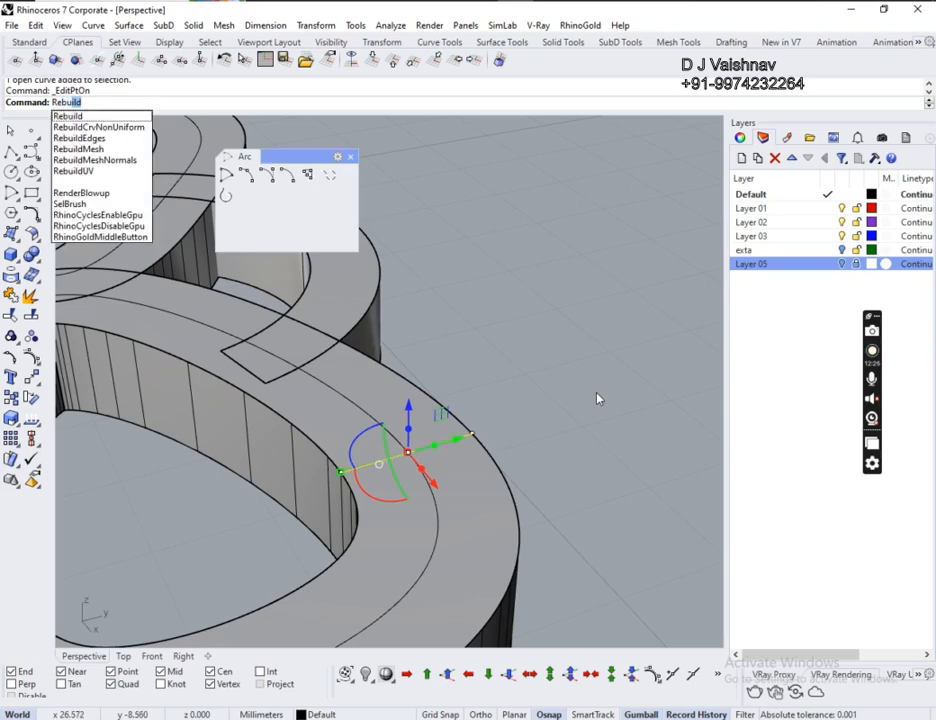
{"action": "key", "text": "Return"}
{"action": "left_click_drag", "start_coordinate": [860, 208], "coordinate": [683, 188]}
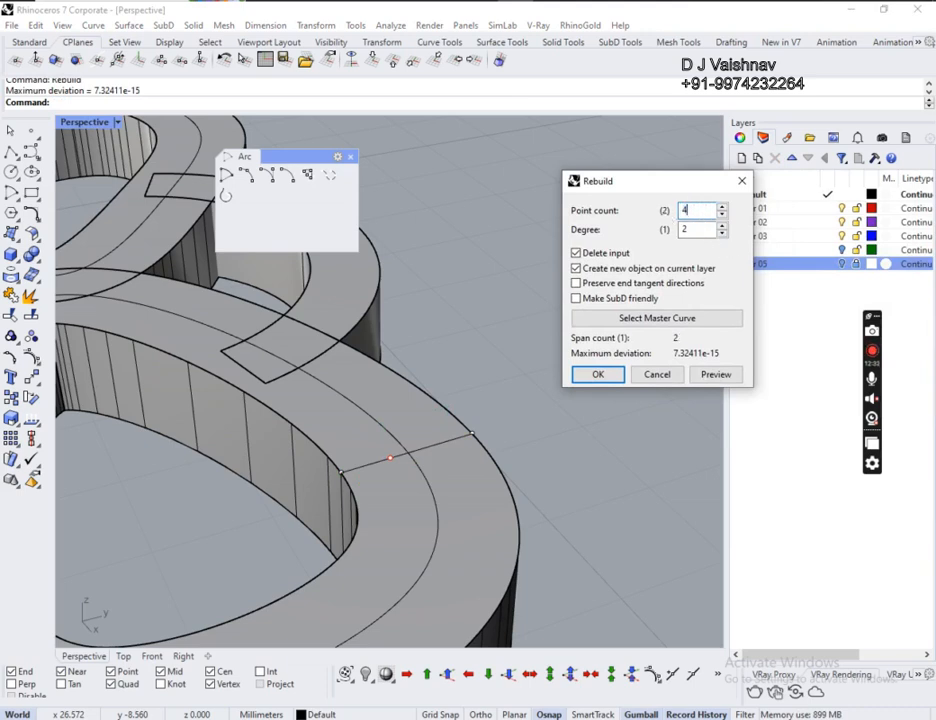
{"action": "left_click", "coordinate": [703, 228]}
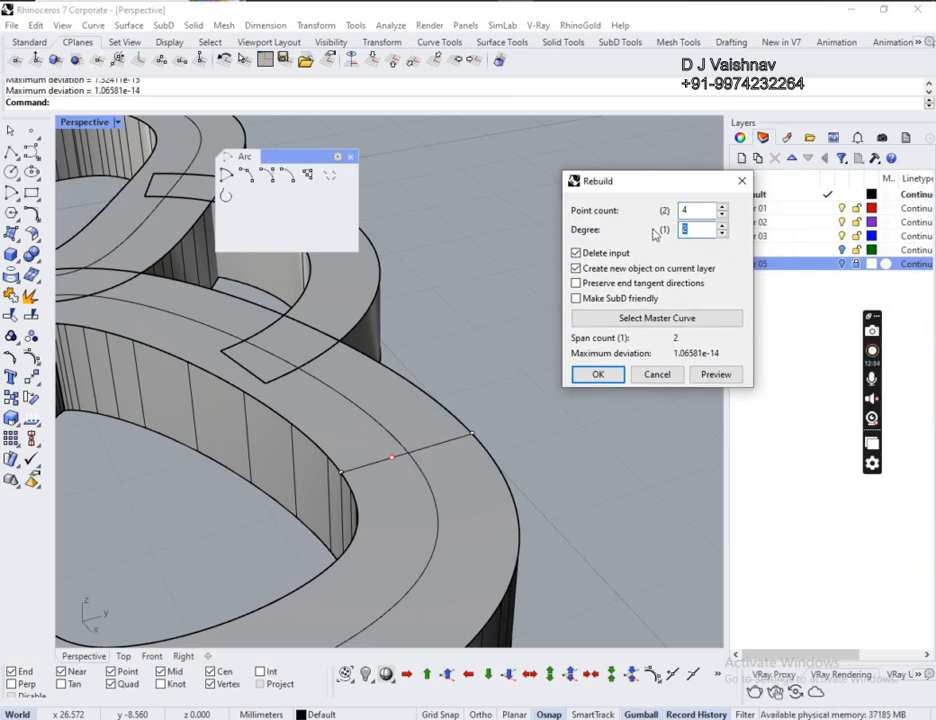
{"action": "type", "text": "3"}
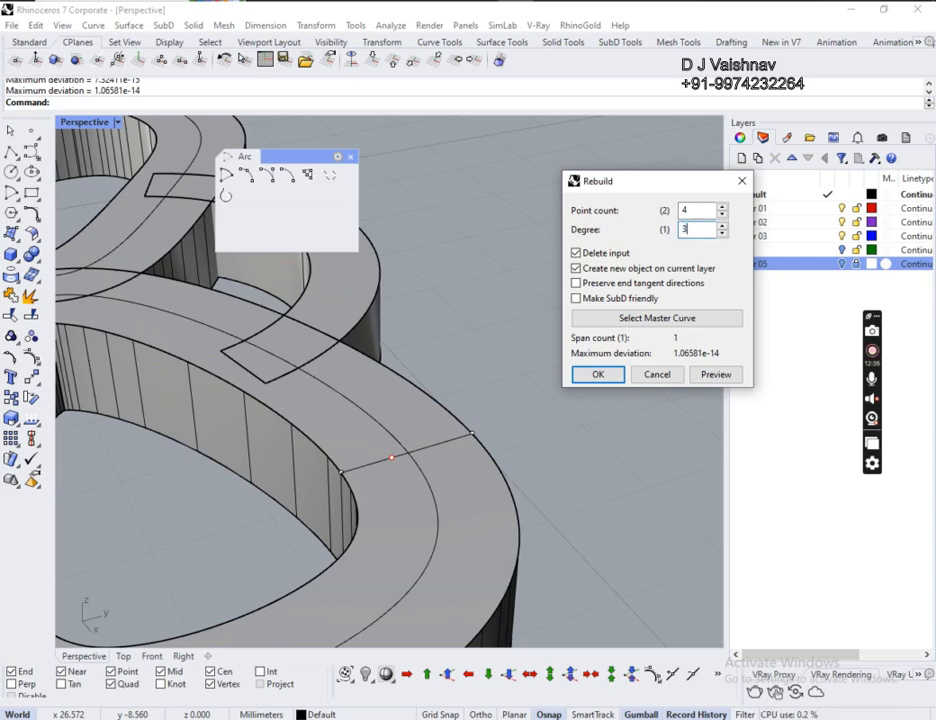
{"action": "left_click", "coordinate": [614, 380]}
- Raise the cross line's two middle edit points vertically and spread them apart to form a domed profile
{"action": "left_click", "coordinate": [386, 458]}
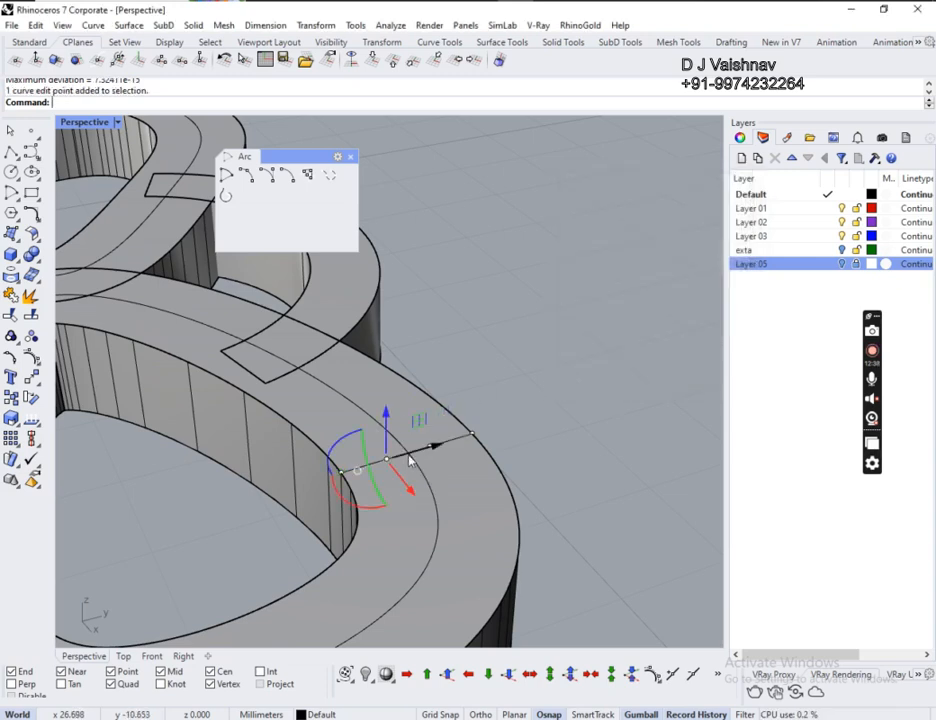
{"action": "left_click", "coordinate": [433, 445], "text": "shift"}
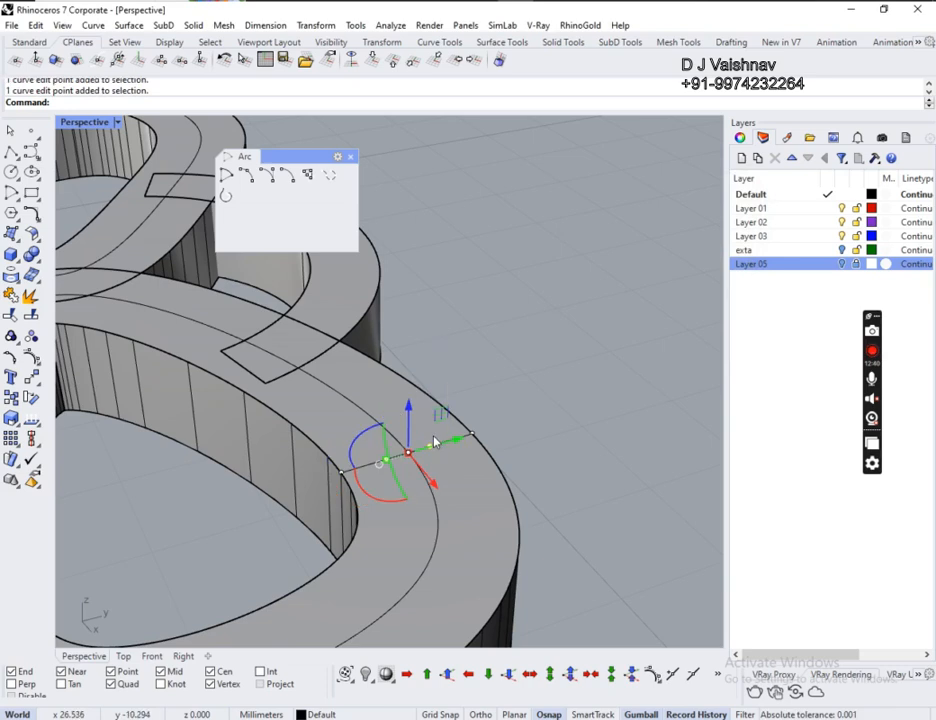
{"action": "left_click_drag", "start_coordinate": [408, 415], "coordinate": [406, 381]}
{"action": "right_click_drag", "start_coordinate": [514, 428], "coordinate": [440, 424]}
{"action": "scroll", "coordinate": [396, 418], "scroll_direction": "up", "scroll_amount": 7}
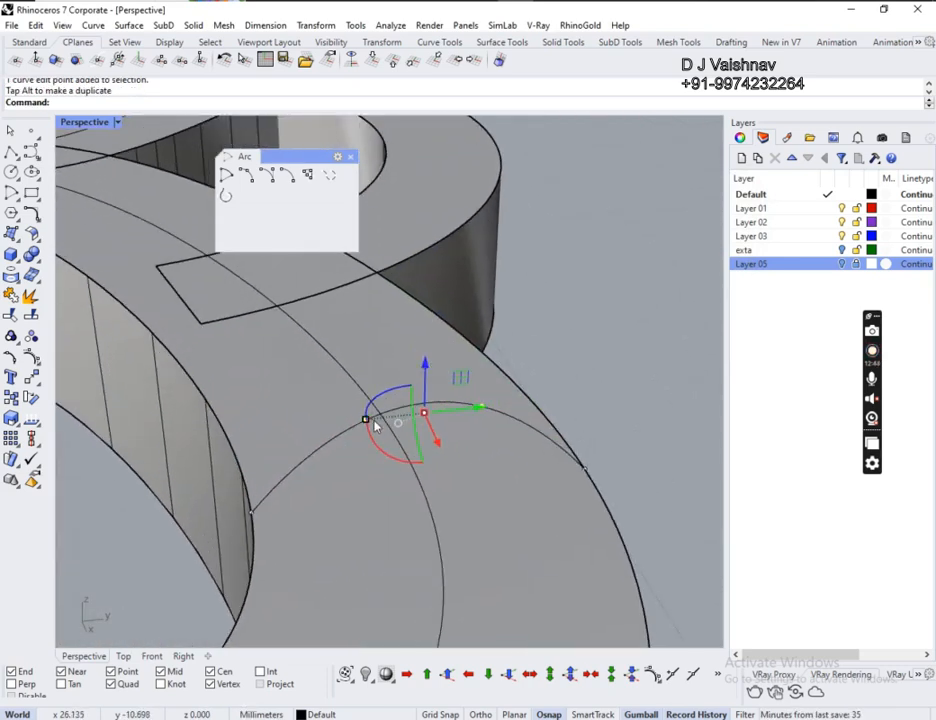
{"action": "left_click_drag", "start_coordinate": [366, 421], "coordinate": [335, 424]}
{"action": "key", "text": "Escape"}
{"action": "key", "text": "Escape"}
- Sweep the domed profile along the right loop's inner and outer outline curves with Sweep 2 Rails
{"action": "scroll", "coordinate": [418, 350], "scroll_direction": "down", "scroll_amount": 8}
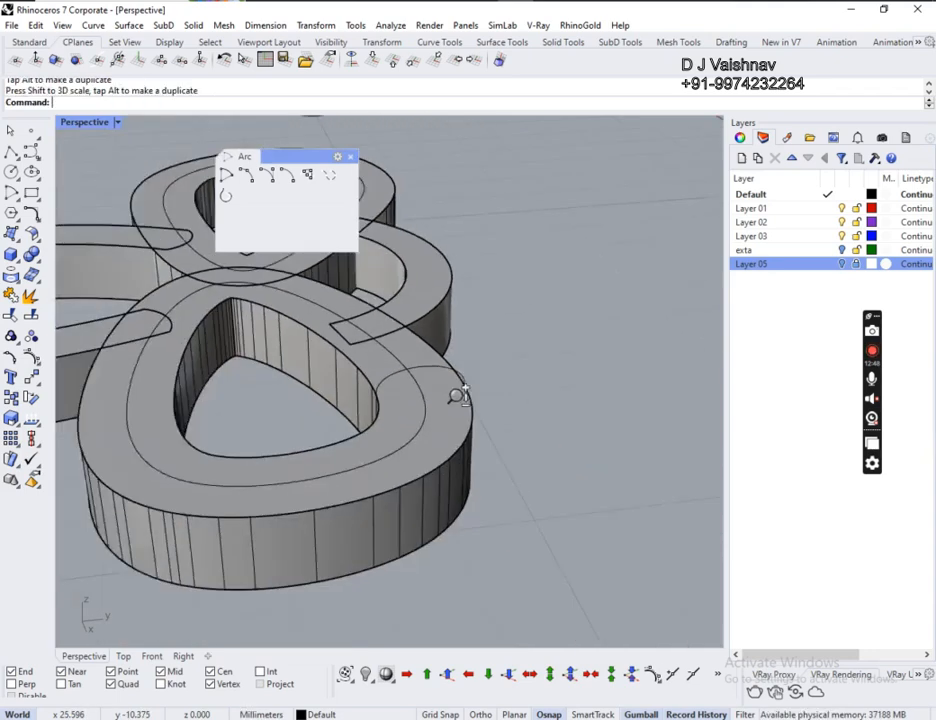
{"action": "right_click_drag", "start_coordinate": [458, 396], "coordinate": [519, 412]}
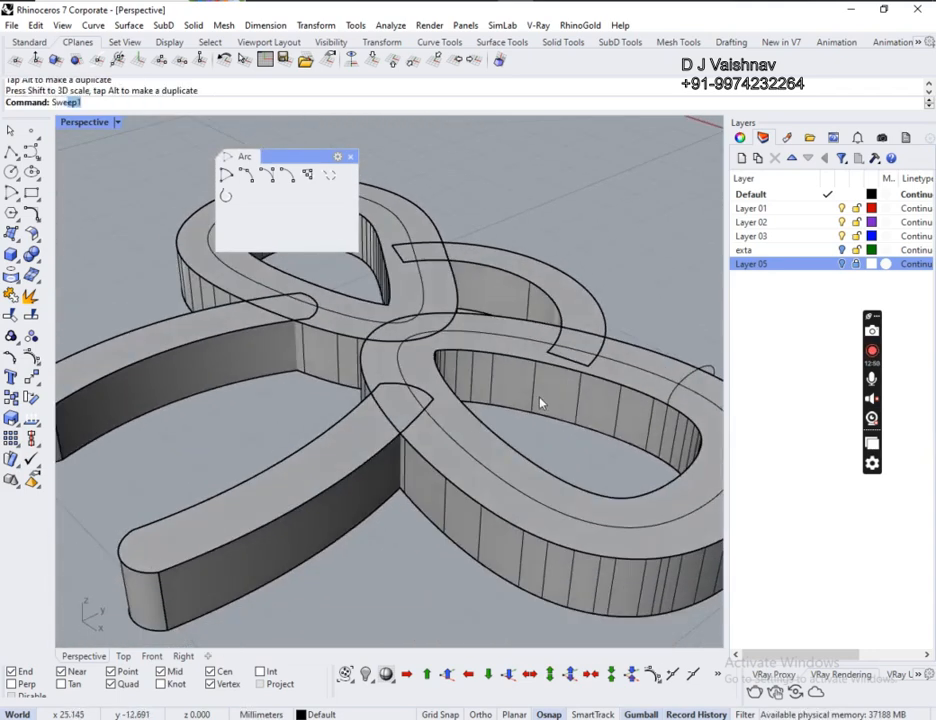
{"action": "key", "text": "Return"}
{"action": "key", "text": "Escape"}
{"action": "left_click", "coordinate": [128, 25]}
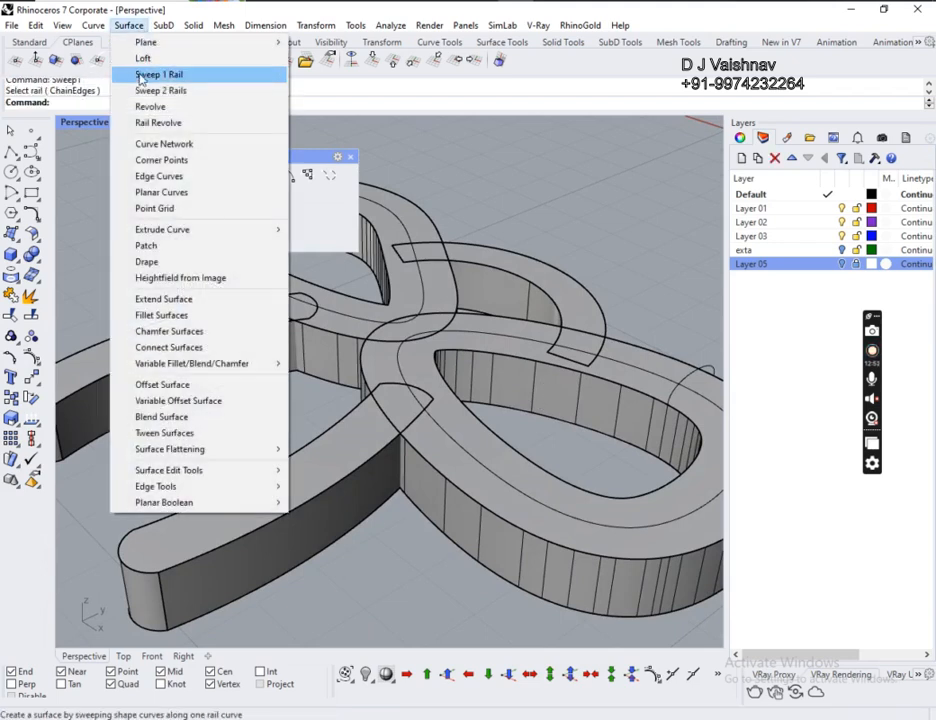
{"action": "left_click", "coordinate": [150, 91]}
{"action": "left_click", "coordinate": [574, 500]}
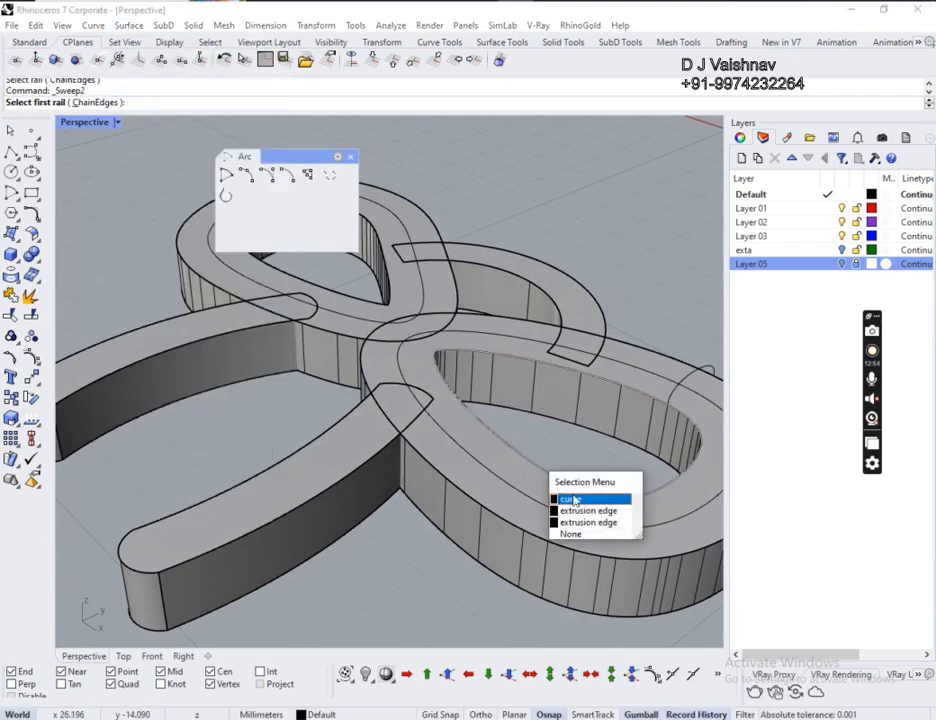
{"action": "left_click", "coordinate": [574, 499]}
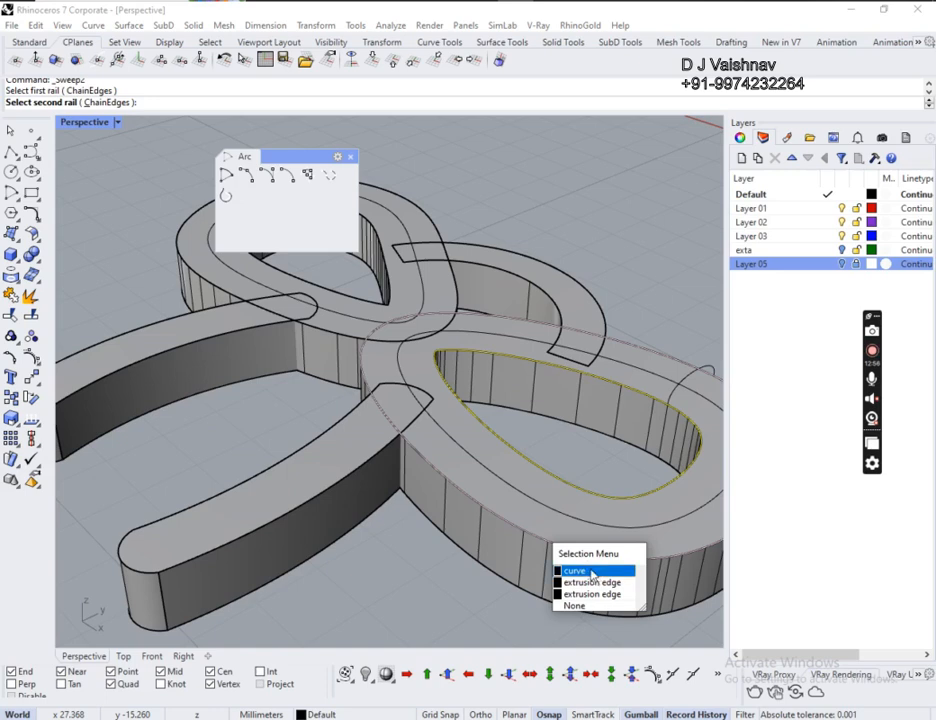
{"action": "left_click", "coordinate": [588, 570]}
{"action": "scroll", "coordinate": [570, 432], "scroll_direction": "up", "scroll_amount": 3}
{"action": "left_click", "coordinate": [476, 389]}
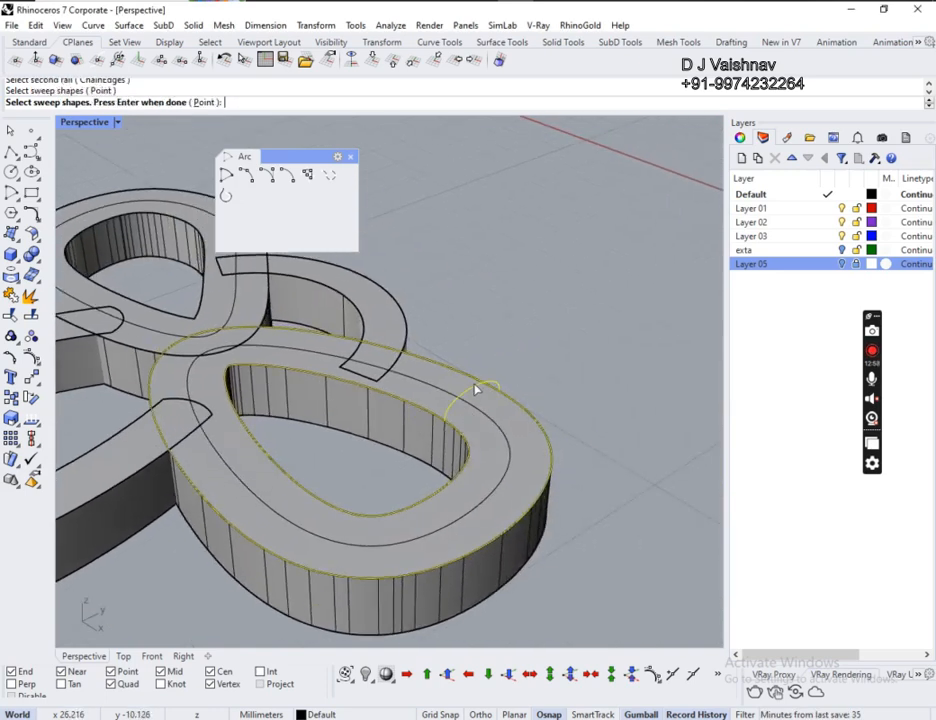
{"action": "key", "text": "Return"}
{"action": "left_click", "coordinate": [738, 358]}
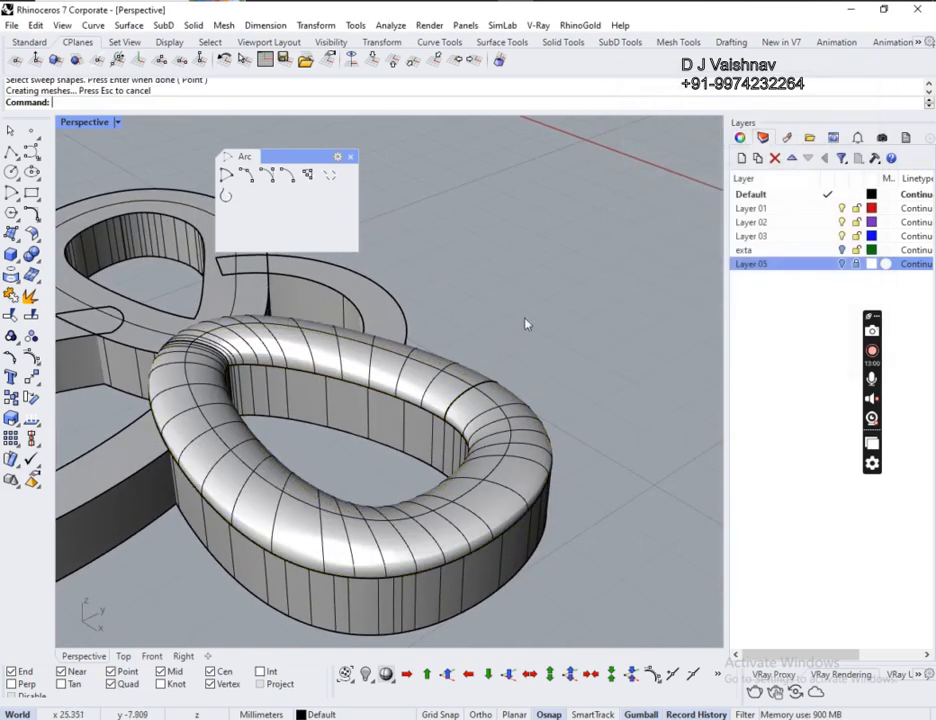
- Cap the right loop's domed sweep surface so that it becomes a closed solid
{"action": "scroll", "coordinate": [500, 335], "scroll_direction": "down", "scroll_amount": 6}
{"action": "scroll", "coordinate": [480, 365], "scroll_direction": "up", "scroll_amount": 3}
{"action": "right_click_drag", "start_coordinate": [430, 372], "coordinate": [501, 363]}
{"action": "scroll", "coordinate": [522, 330], "scroll_direction": "up", "scroll_amount": 4}
{"action": "left_click", "coordinate": [521, 313]}
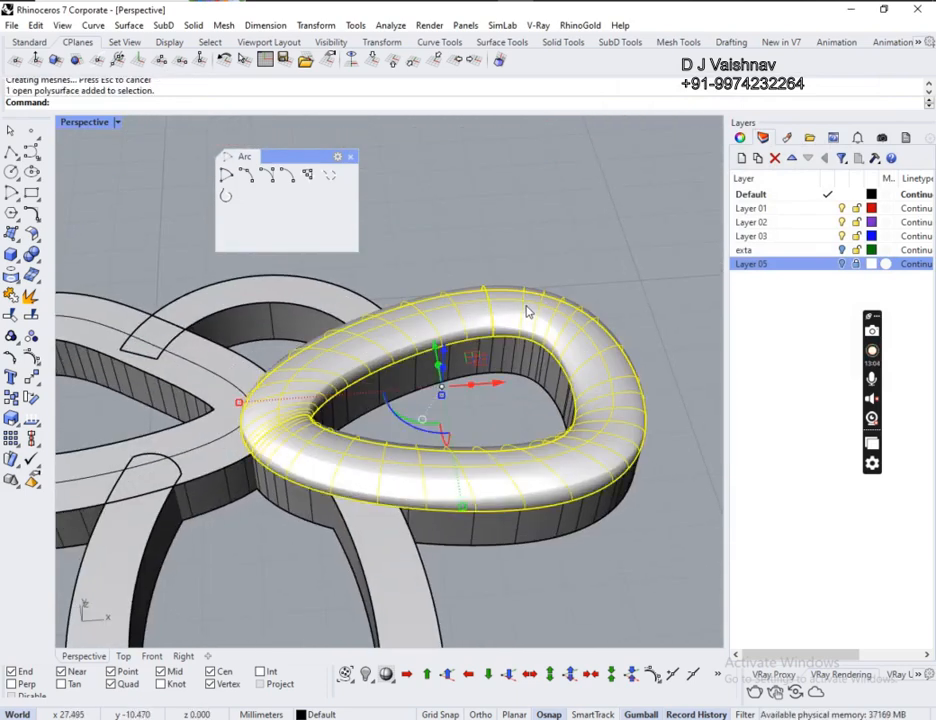
{"action": "type", "text": "Cap"}
{"action": "key", "text": "Return"}
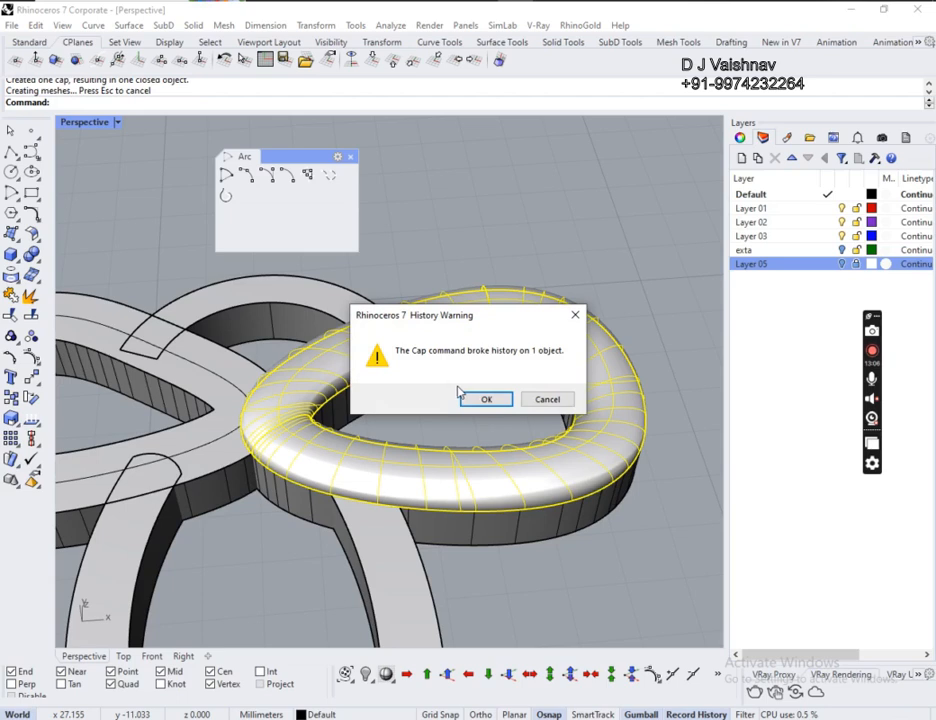
{"action": "key", "text": "Return"}
- Draw a straight polyline across the left loop's top face from its outer edge to its inner edge
{"action": "scroll", "coordinate": [518, 243], "scroll_direction": "down", "scroll_amount": 7}
{"action": "right_click_drag", "start_coordinate": [537, 352], "coordinate": [491, 411]}
{"action": "scroll", "coordinate": [367, 373], "scroll_direction": "down", "scroll_amount": 7}
{"action": "right_click_drag", "start_coordinate": [367, 373], "coordinate": [368, 402]}
{"action": "scroll", "coordinate": [363, 315], "scroll_direction": "up", "scroll_amount": 6}
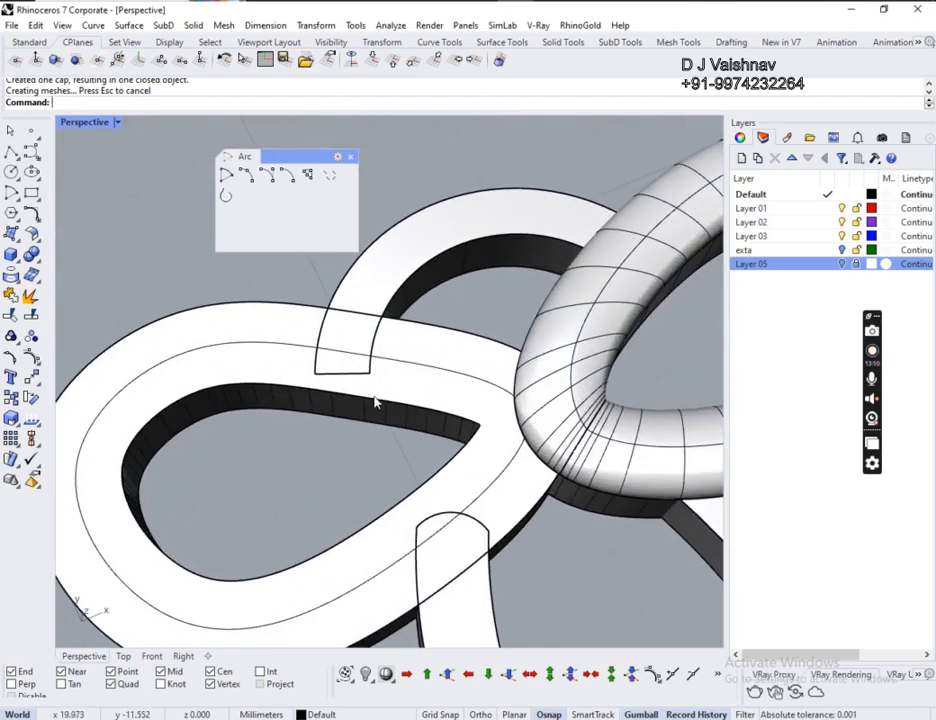
{"action": "mouse_move", "coordinate": [434, 420]}
{"action": "right_mouse_down"}
{"action": "mouse_move", "coordinate": [448, 425]}
{"action": "mouse_move", "coordinate": [466, 397]}
{"action": "mouse_move", "coordinate": [422, 478]}
{"action": "mouse_move", "coordinate": [401, 414]}
{"action": "mouse_move", "coordinate": [432, 382]}
{"action": "mouse_move", "coordinate": [442, 401]}
{"action": "right_mouse_up"}
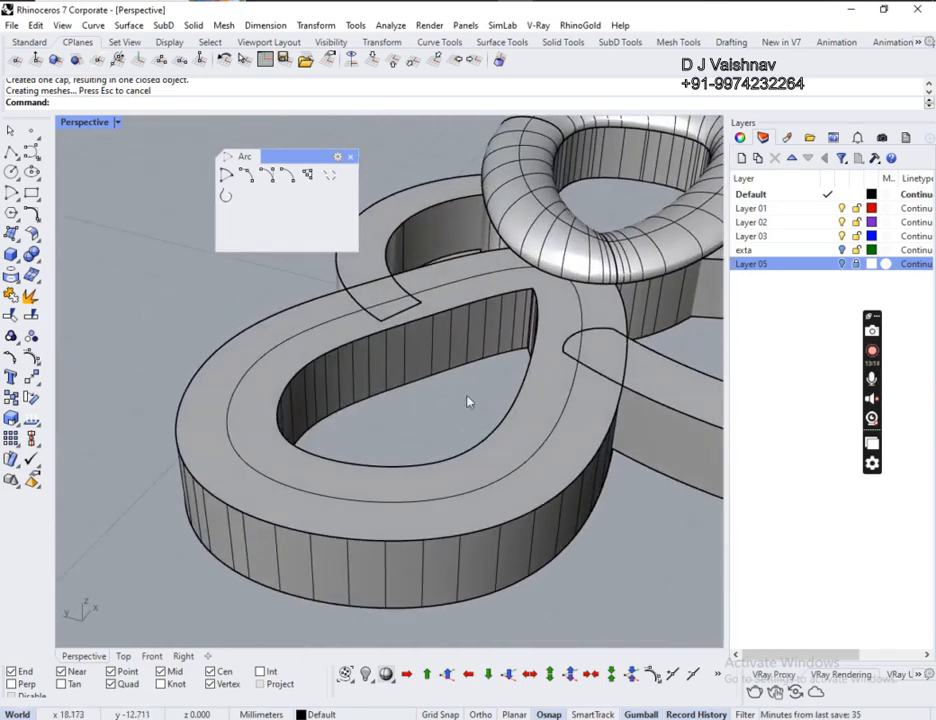
{"action": "left_click", "coordinate": [10, 152]}
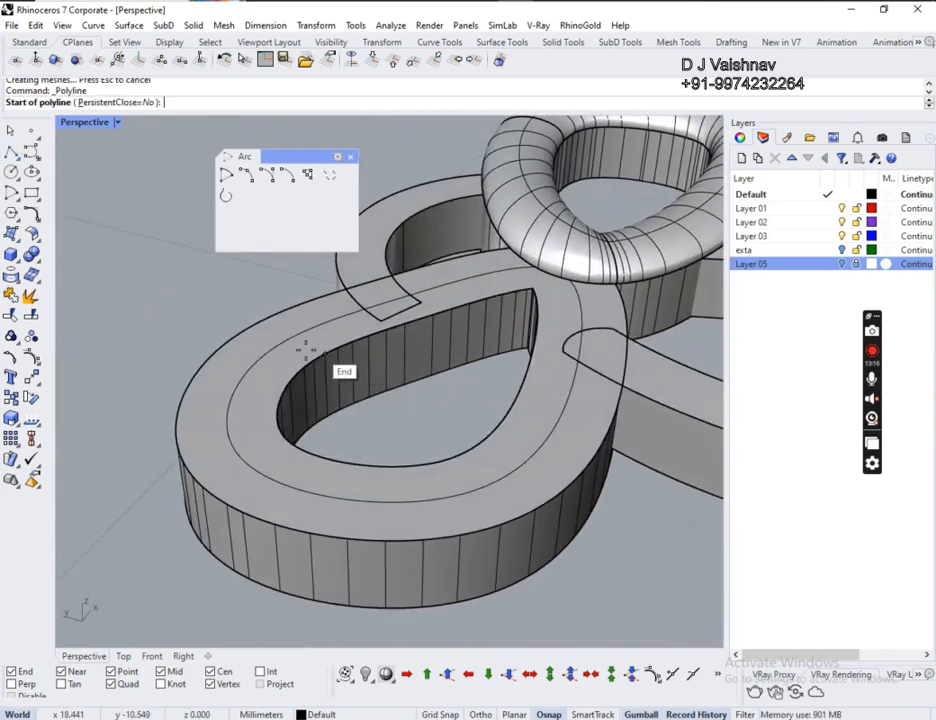
{"action": "left_click", "coordinate": [176, 428]}
{"action": "left_click", "coordinate": [277, 414]}
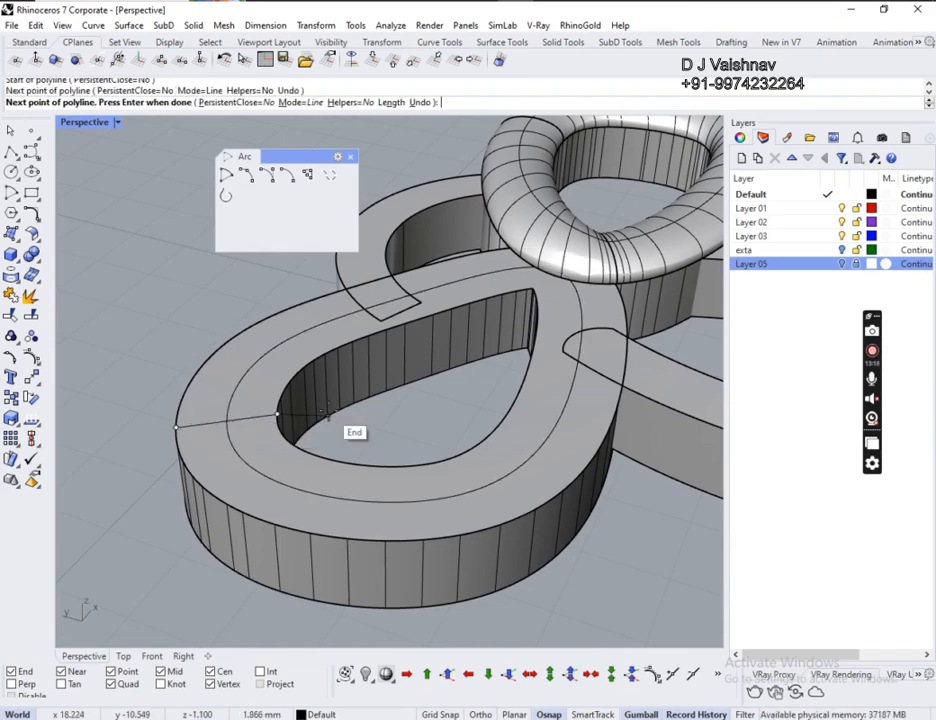
{"action": "key", "text": "Return"}
- Show edit points on the left loop's cross line and rebuild it with point count 4 and degree 3
{"action": "left_click", "coordinate": [251, 418]}
{"action": "left_click", "coordinate": [292, 457]}
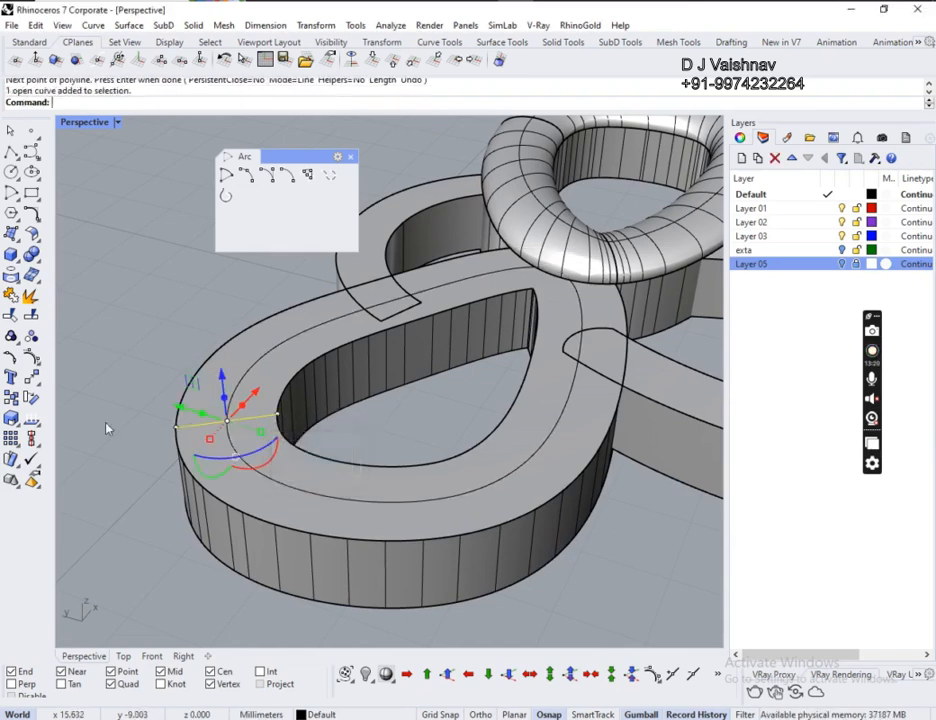
{"action": "left_click", "coordinate": [11, 294]}
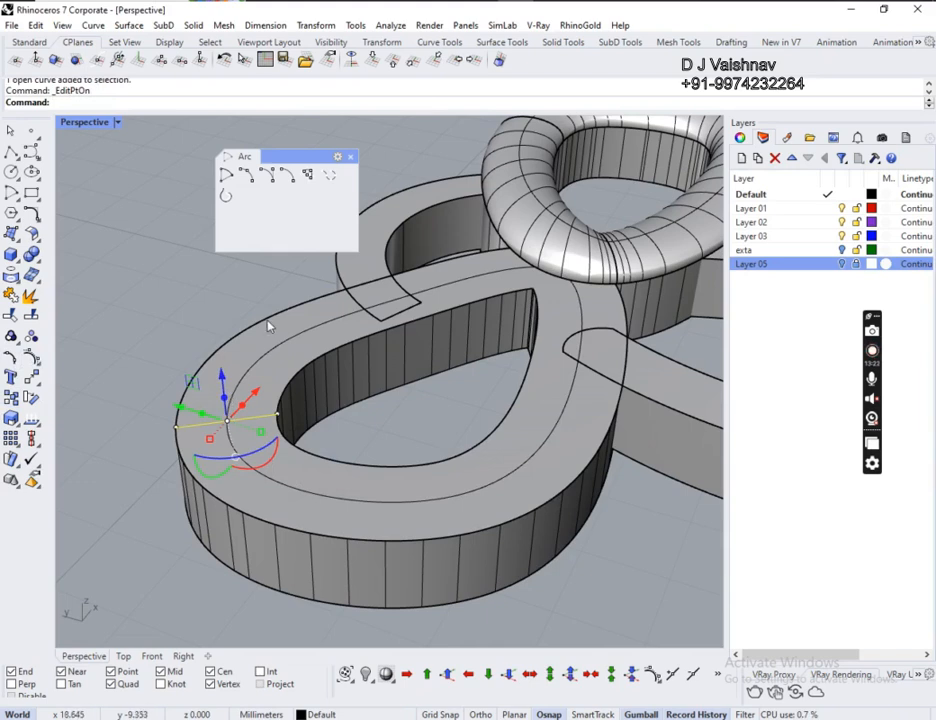
{"action": "type", "text": "Rebuild"}
{"action": "key", "text": "Return"}
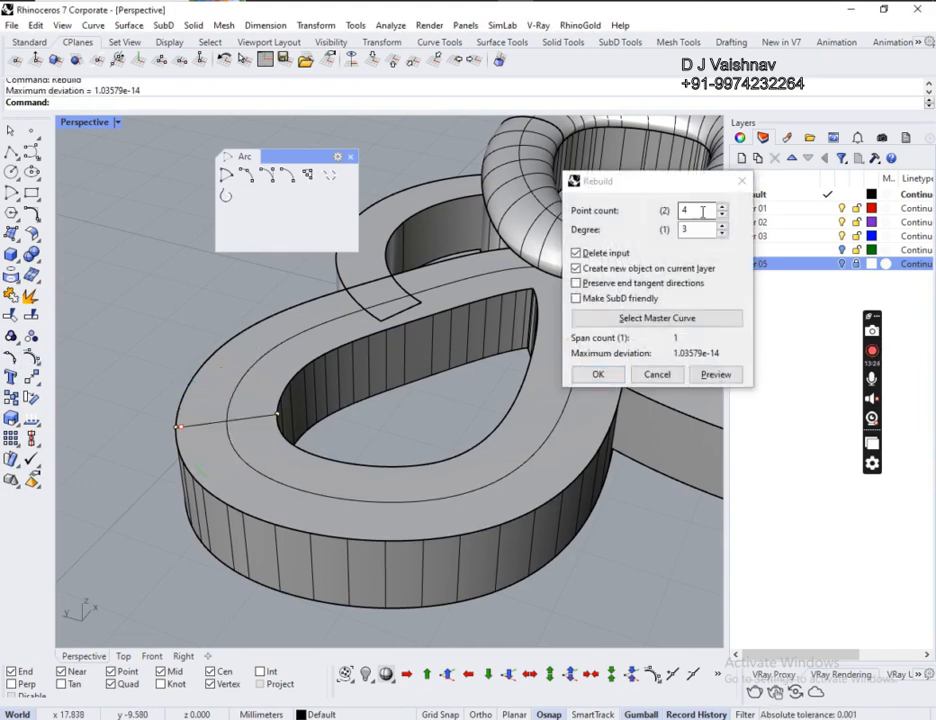
{"action": "left_click", "coordinate": [598, 374]}
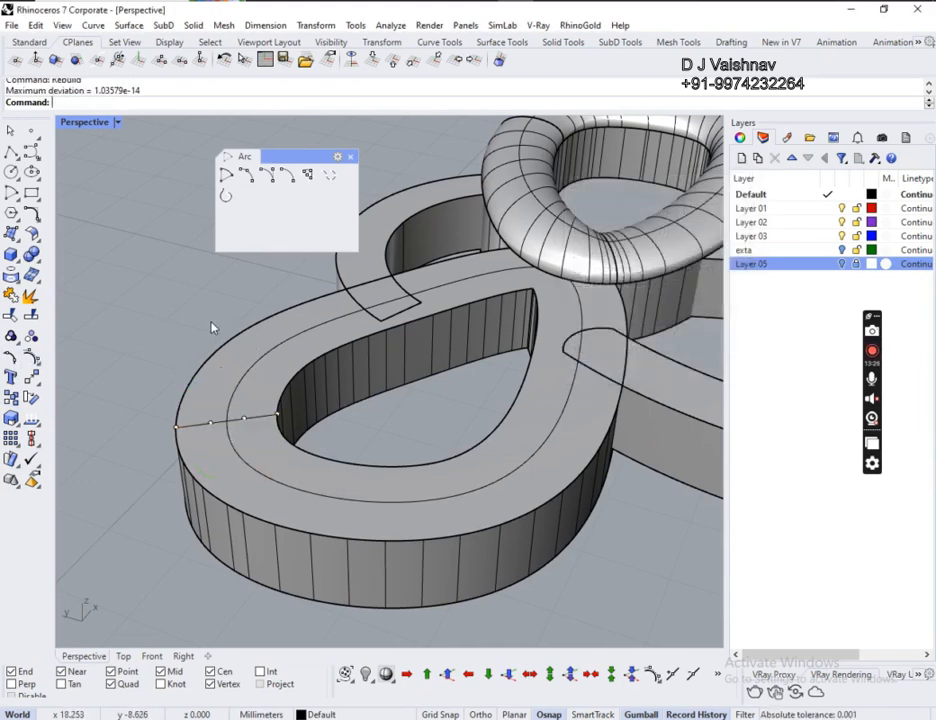
- Raise the two middle edit points of the left loop's cross line vertically to form an arched profile
{"action": "left_click_drag", "start_coordinate": [203, 324], "coordinate": [259, 439]}
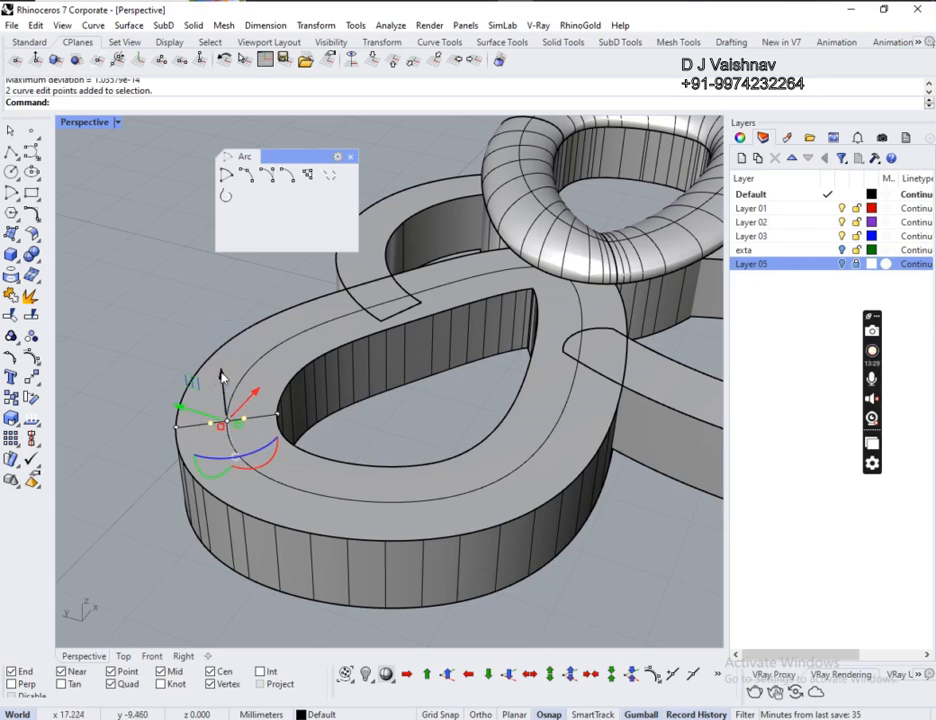
{"action": "left_click_drag", "start_coordinate": [222, 377], "coordinate": [223, 354]}
{"action": "scroll", "coordinate": [225, 429], "scroll_direction": "down", "scroll_amount": 3}
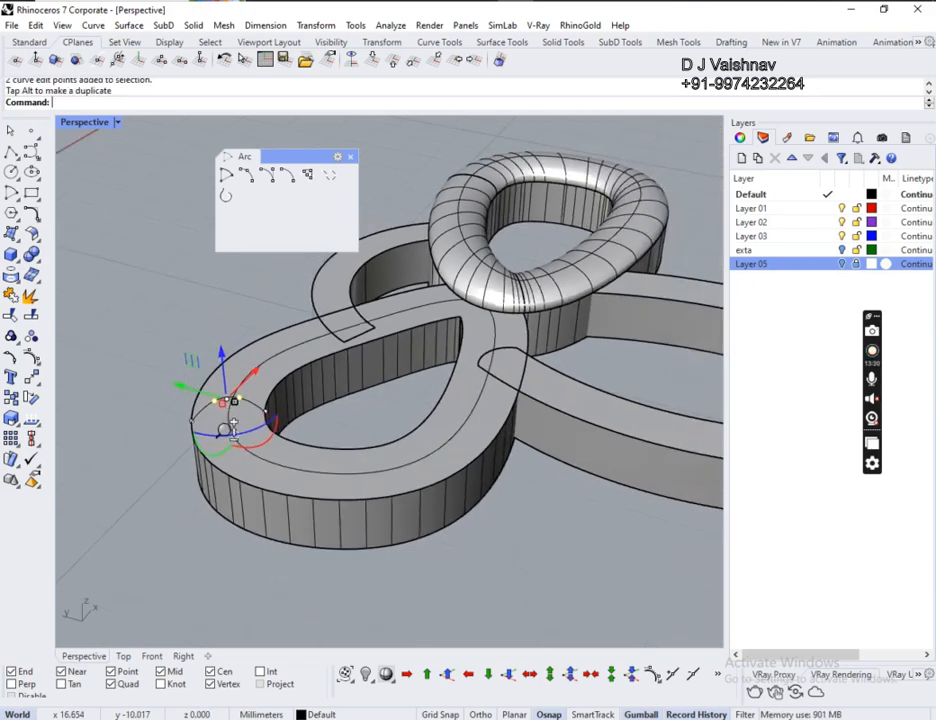
{"action": "scroll", "coordinate": [227, 430], "scroll_direction": "down", "scroll_amount": 2}
{"action": "right_click_drag", "start_coordinate": [299, 397], "coordinate": [273, 500]}
- In the Top view, align the gumball with the left loop's cross line and scale its two middle edit points apart along it
{"action": "left_click", "coordinate": [123, 660]}
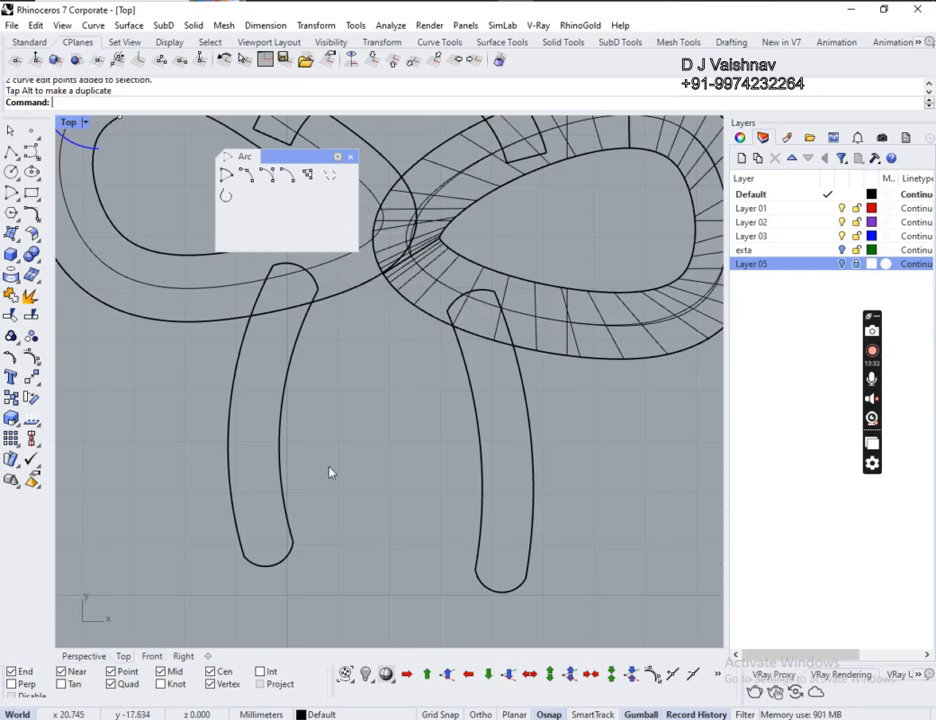
{"action": "right_click_drag", "start_coordinate": [371, 335], "coordinate": [391, 453], "text": "ctrl"}
{"action": "right_click_drag", "start_coordinate": [334, 322], "coordinate": [428, 427]}
{"action": "right_click_drag", "start_coordinate": [417, 380], "coordinate": [417, 246], "text": "ctrl"}
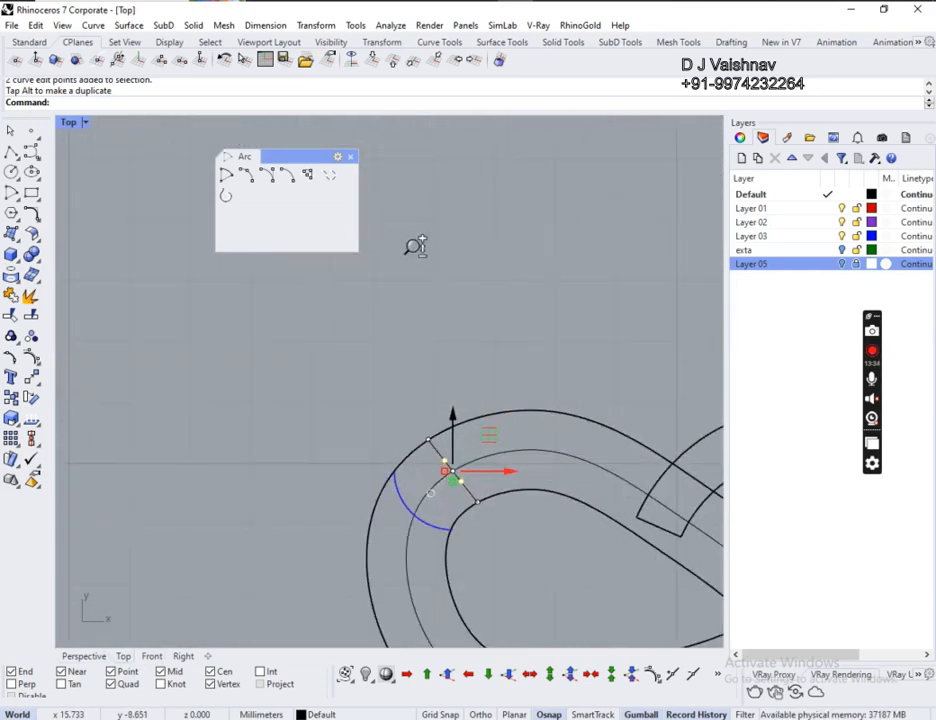
{"action": "right_click_drag", "start_coordinate": [495, 384], "coordinate": [479, 293]}
{"action": "right_click_drag", "start_coordinate": [437, 387], "coordinate": [462, 297], "text": "ctrl"}
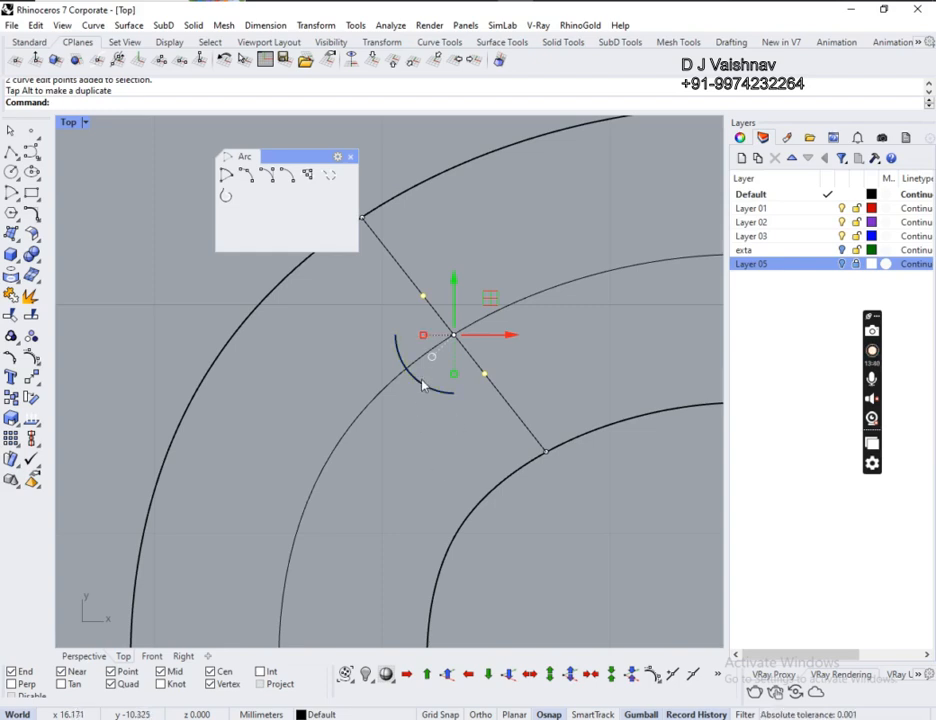
{"action": "left_click_drag", "start_coordinate": [422, 386], "coordinate": [458, 420], "text": "ctrl"}
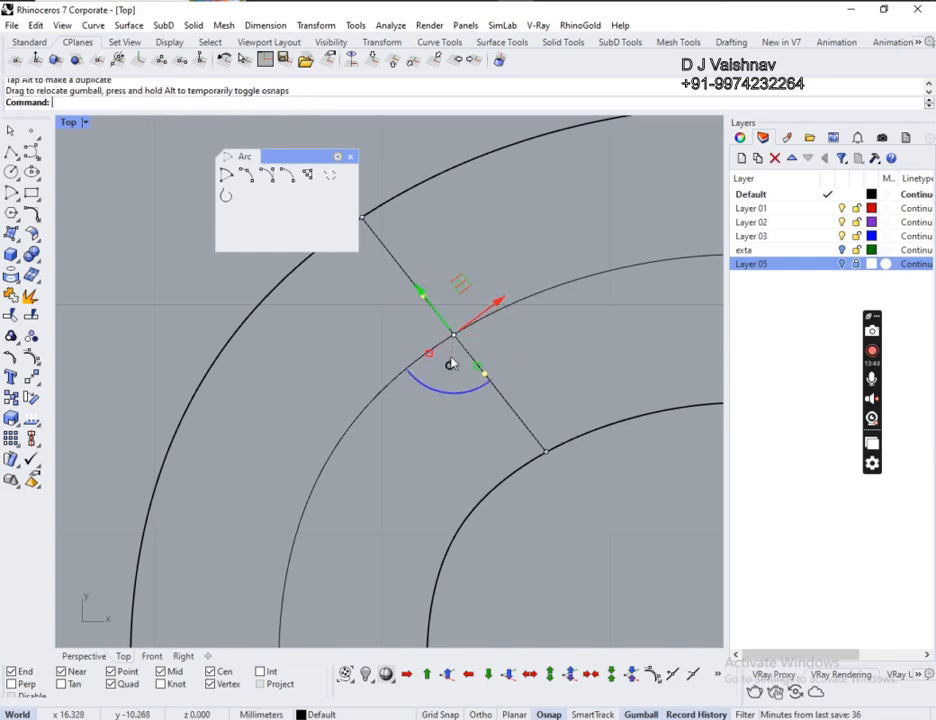
{"action": "left_click_drag", "start_coordinate": [479, 373], "coordinate": [495, 391]}
- Refine the left loop's dome profile in Perspective by bringing its two middle edit points slightly closer together and lowering them a little
{"action": "left_click", "coordinate": [84, 657]}
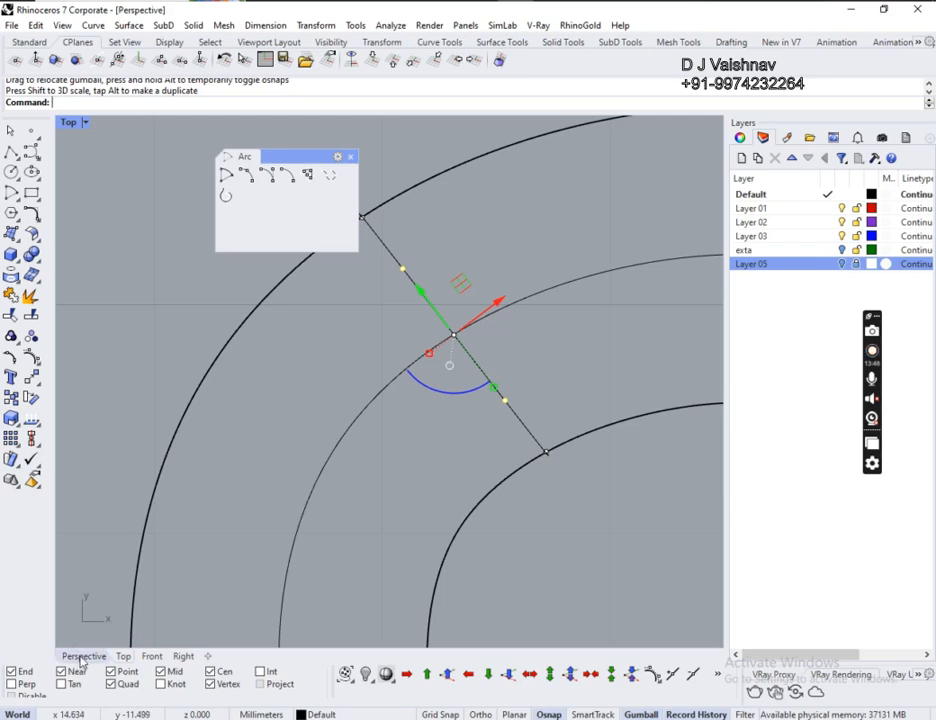
{"action": "right_click_drag", "start_coordinate": [402, 540], "coordinate": [416, 398]}
{"action": "scroll", "coordinate": [174, 431], "scroll_direction": "up", "scroll_amount": 1}
{"action": "right_click_drag", "start_coordinate": [174, 431], "coordinate": [190, 328], "text": "ctrl"}
{"action": "right_click_drag", "start_coordinate": [425, 405], "coordinate": [397, 393]}
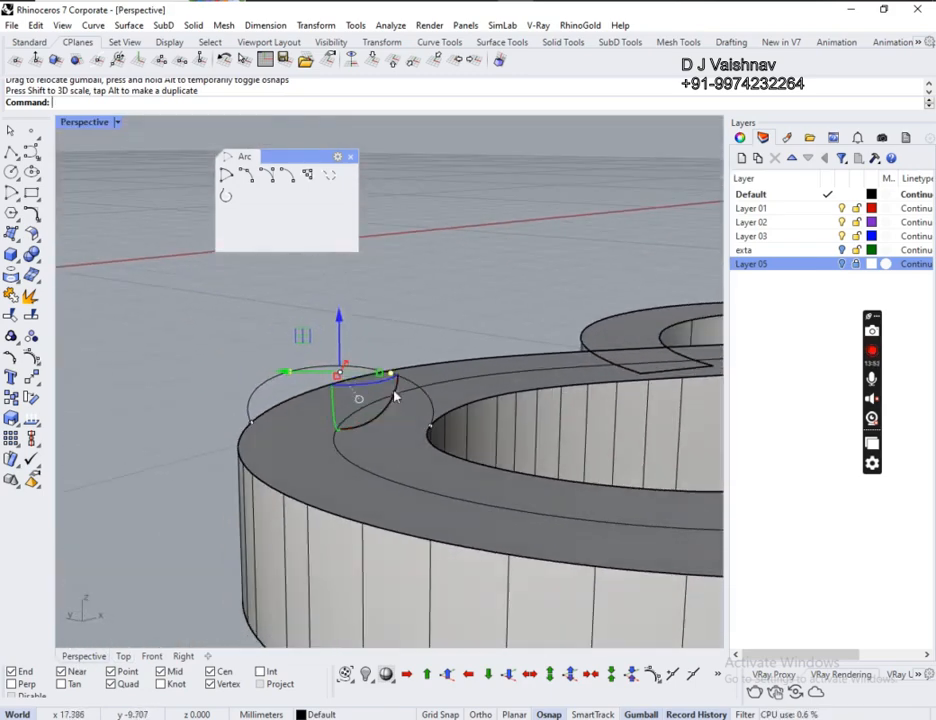
{"action": "left_click_drag", "start_coordinate": [383, 376], "coordinate": [369, 380]}
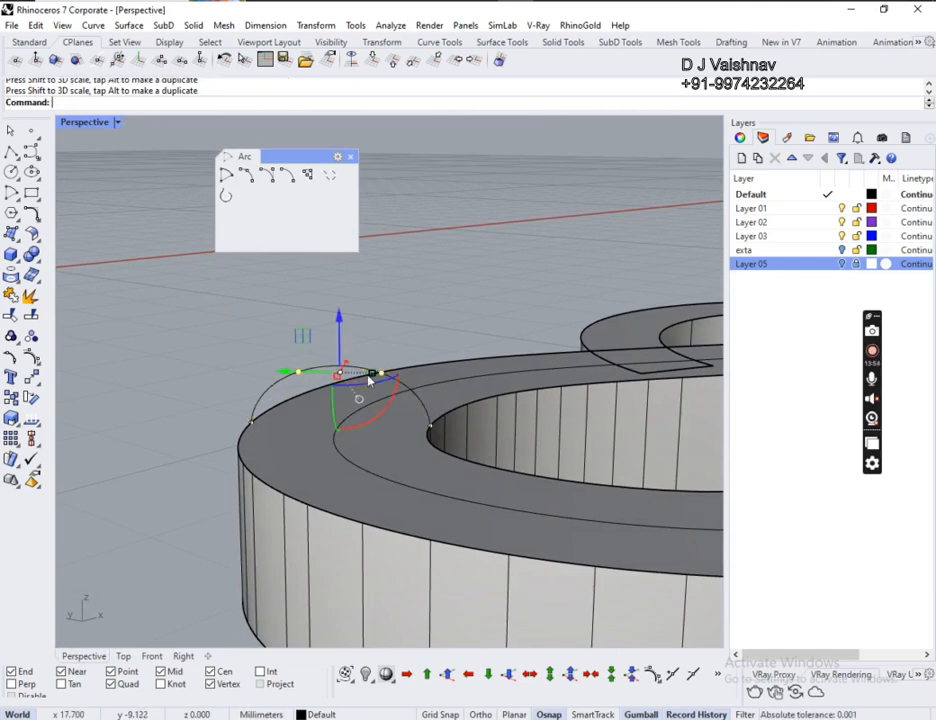
{"action": "left_click_drag", "start_coordinate": [340, 315], "coordinate": [340, 323]}
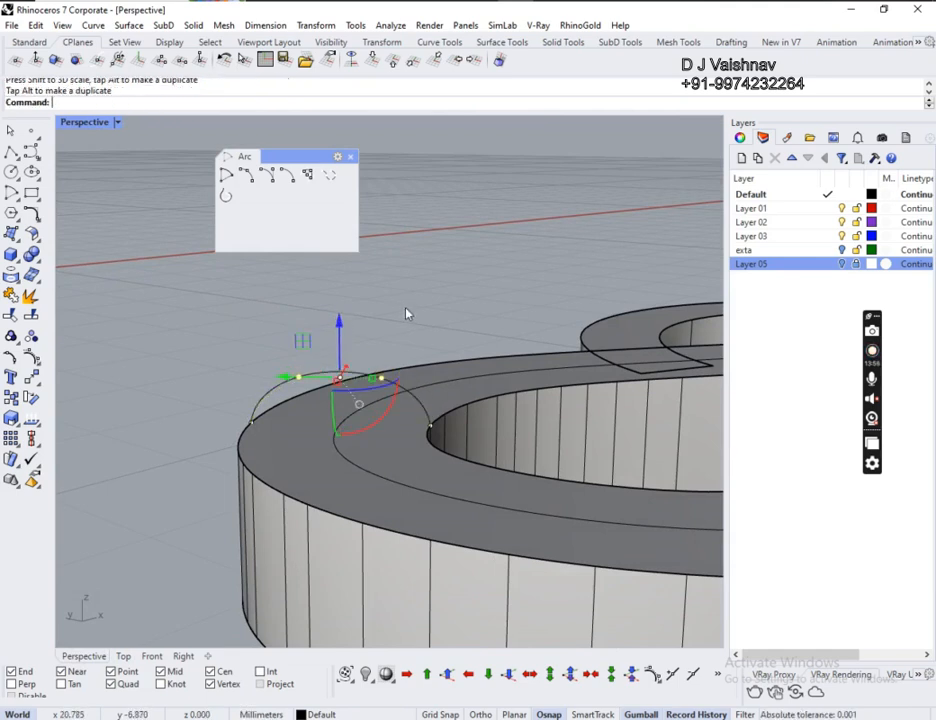
{"action": "left_click", "coordinate": [404, 309]}
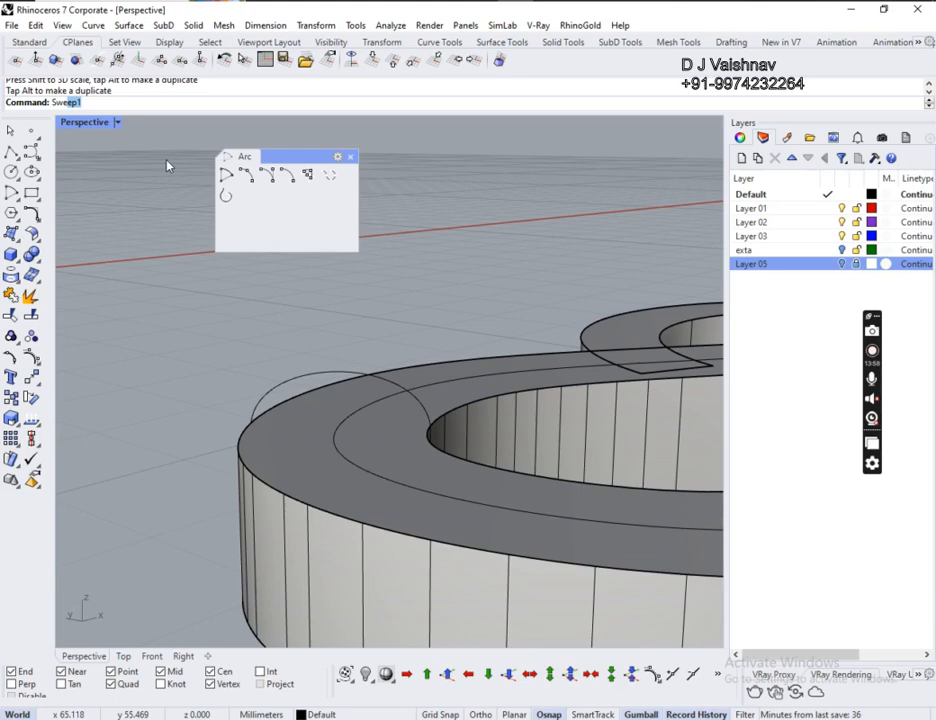
- Sweep the dome profile along the left loop's outer and inner outline curves with Sweep2
{"action": "left_click", "coordinate": [118, 136]}
{"action": "left_click", "coordinate": [466, 388]}
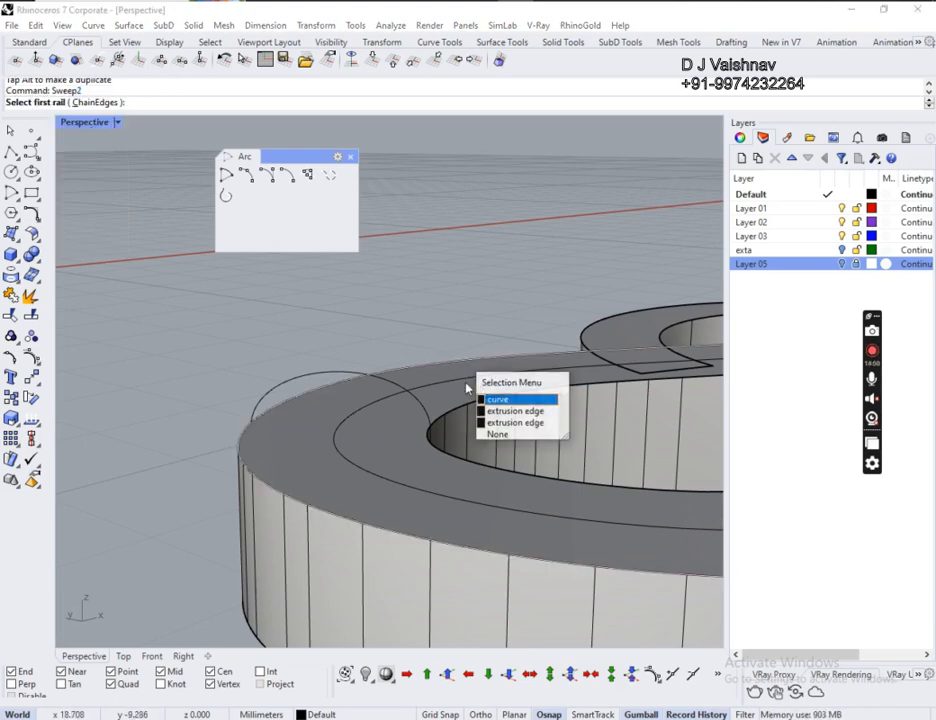
{"action": "left_click", "coordinate": [499, 401]}
{"action": "left_click", "coordinate": [502, 397]}
{"action": "left_click", "coordinate": [532, 436]}
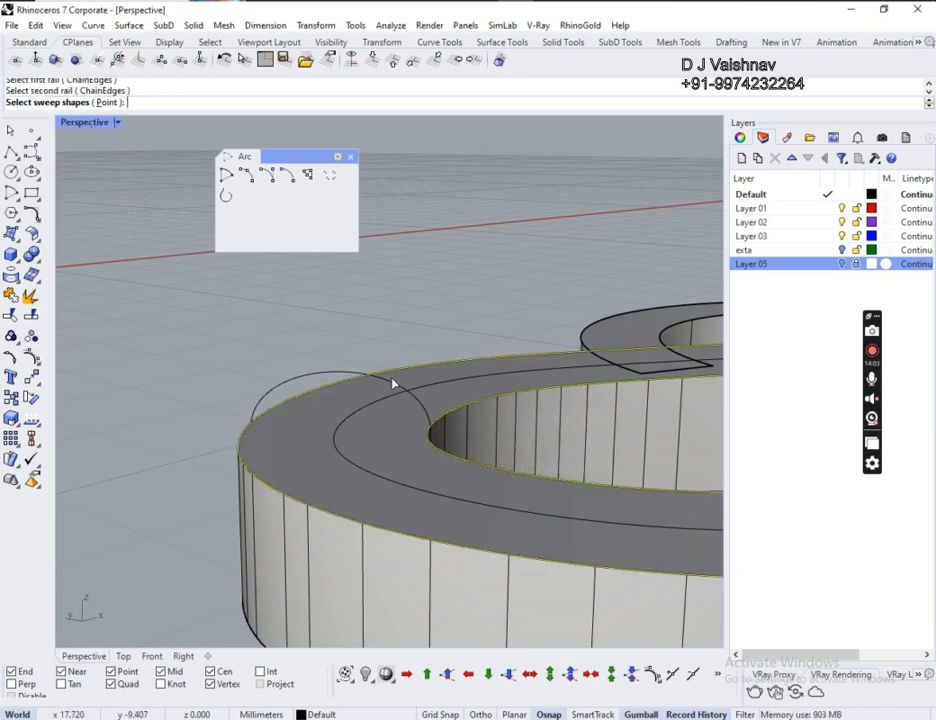
{"action": "left_click", "coordinate": [348, 370]}
{"action": "key", "text": "Return"}
{"action": "key", "text": "Return"}
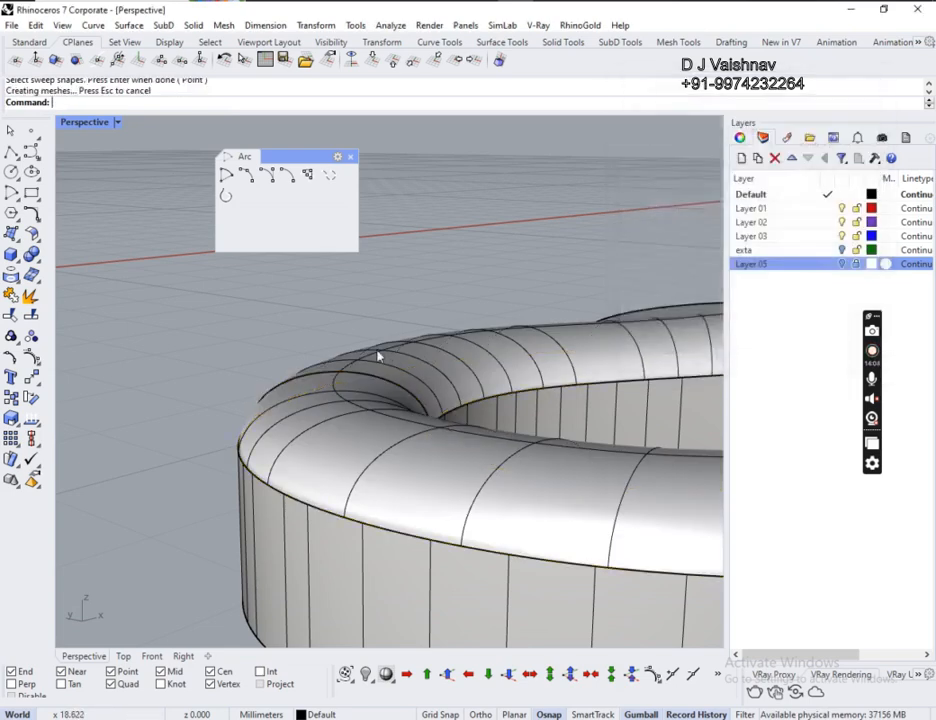
- Cap the left loop's domed sweep surface so that it becomes a closed solid
{"action": "scroll", "coordinate": [378, 356], "scroll_direction": "down", "scroll_amount": 5}
{"action": "left_click", "coordinate": [628, 372]}
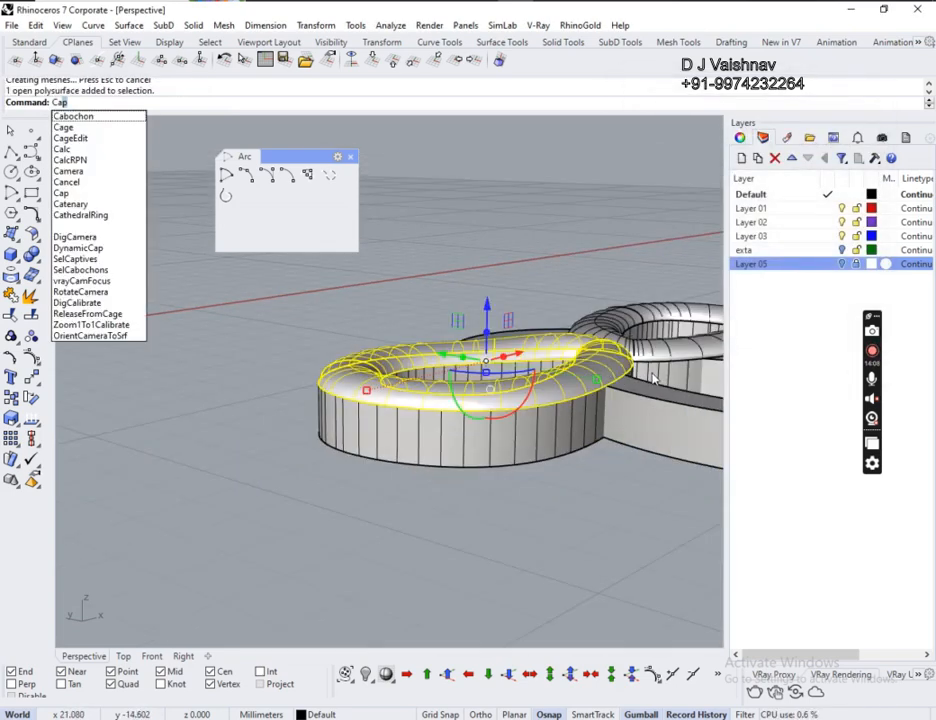
{"action": "key", "text": "Return"}
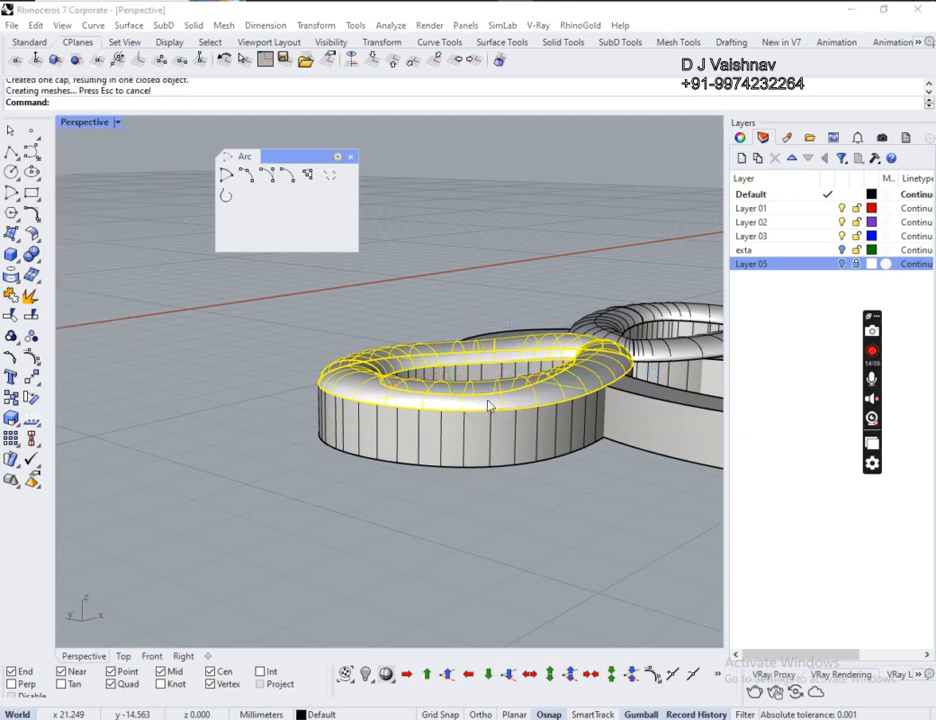
{"action": "left_click", "coordinate": [487, 400]}
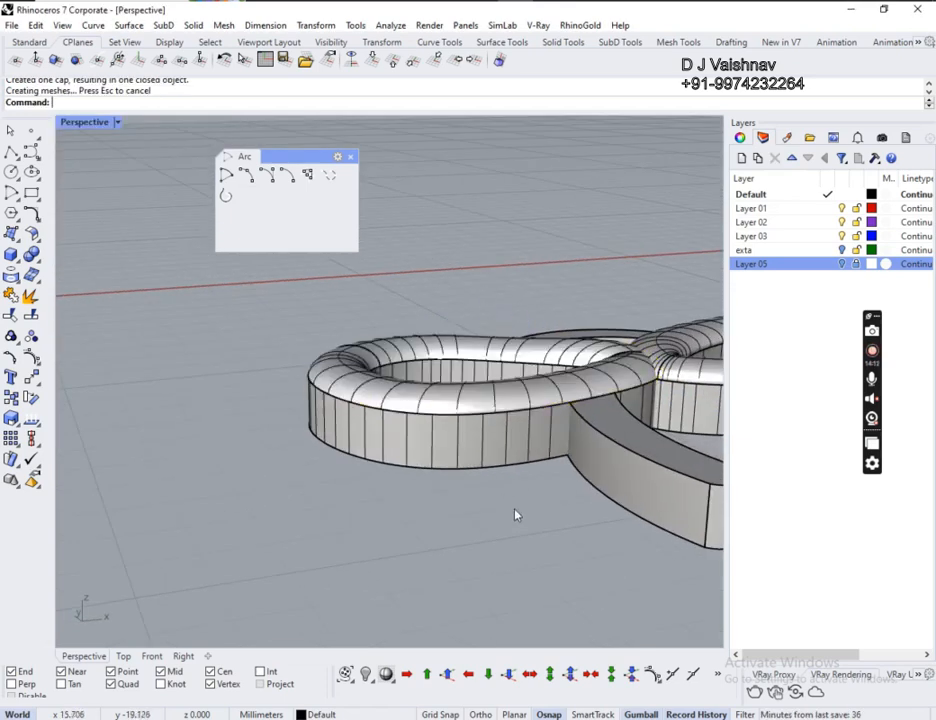
- Check the object type of the left and right loops' domed tops in their properties
{"action": "left_click", "coordinate": [573, 389]}
{"action": "right_click_drag", "start_coordinate": [577, 439], "coordinate": [475, 413]}
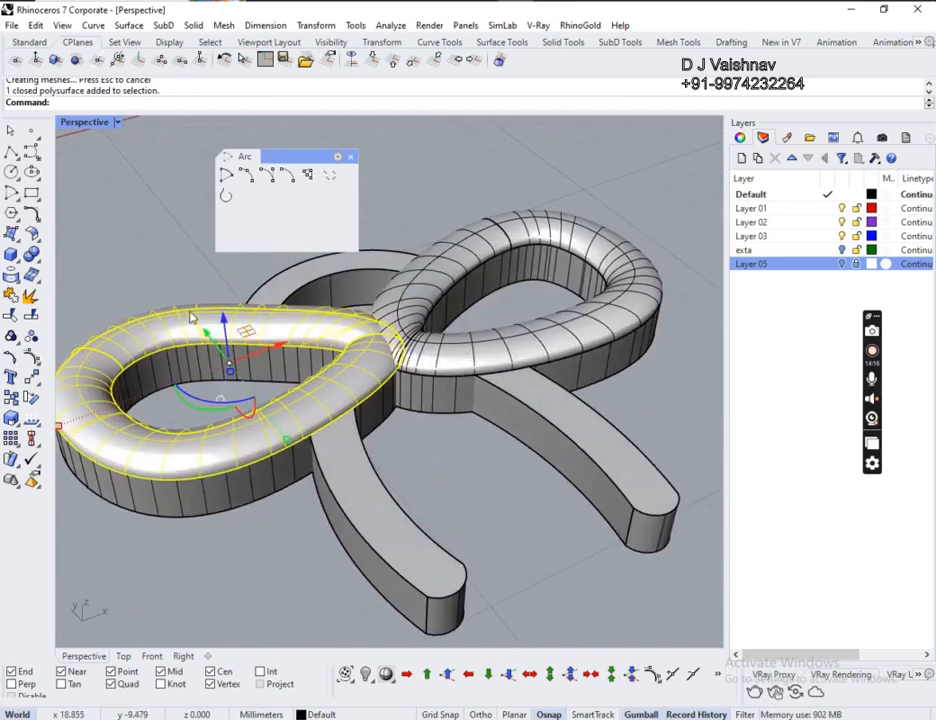
{"action": "left_click", "coordinate": [740, 137]}
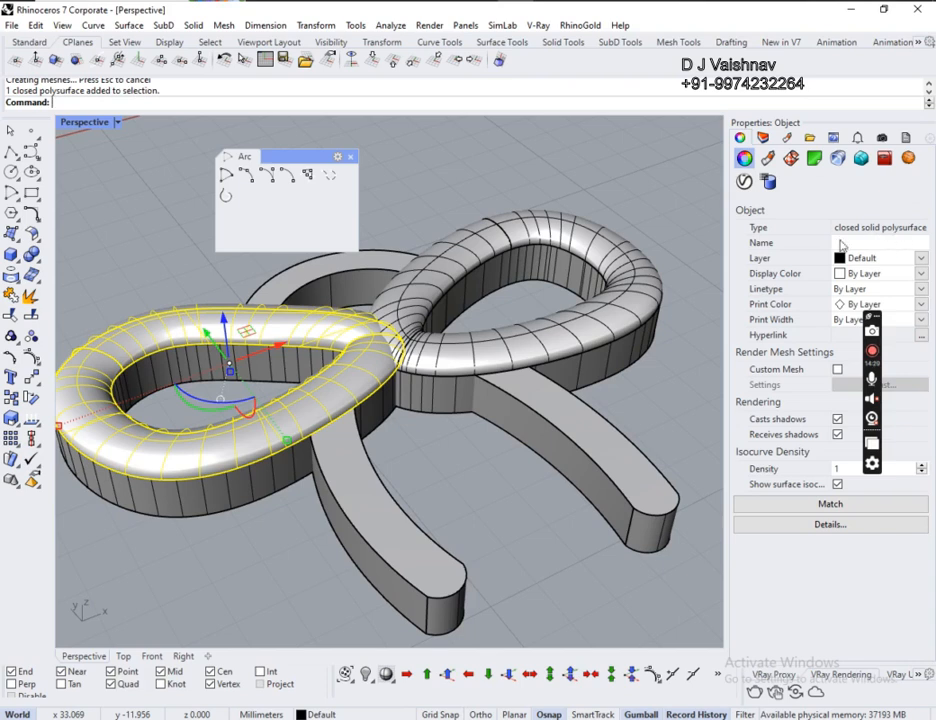
{"action": "left_click", "coordinate": [620, 316]}
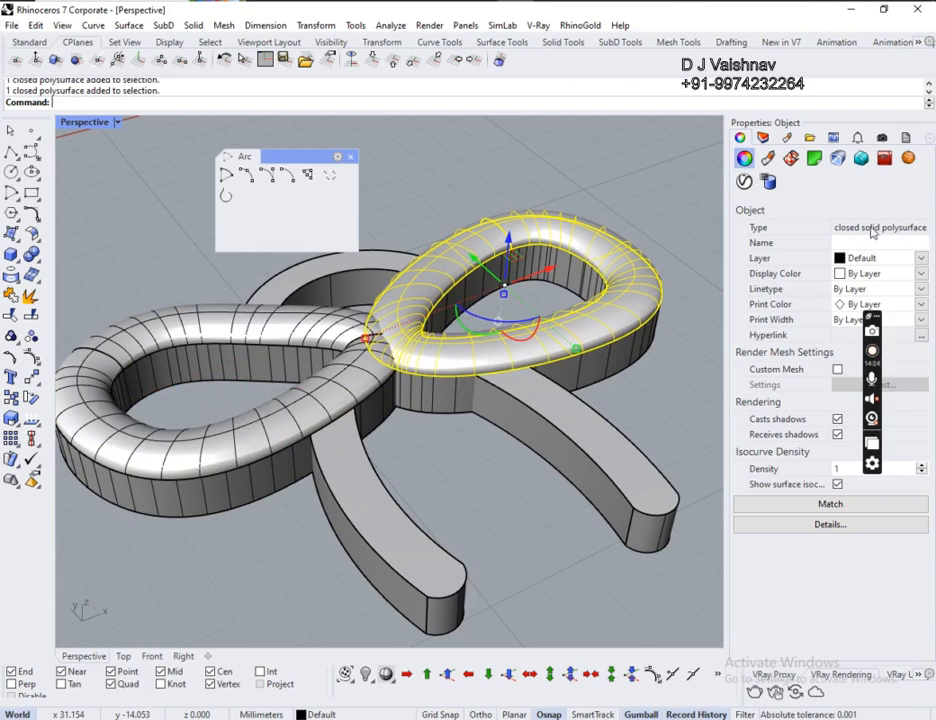
{"action": "left_click", "coordinate": [672, 384]}
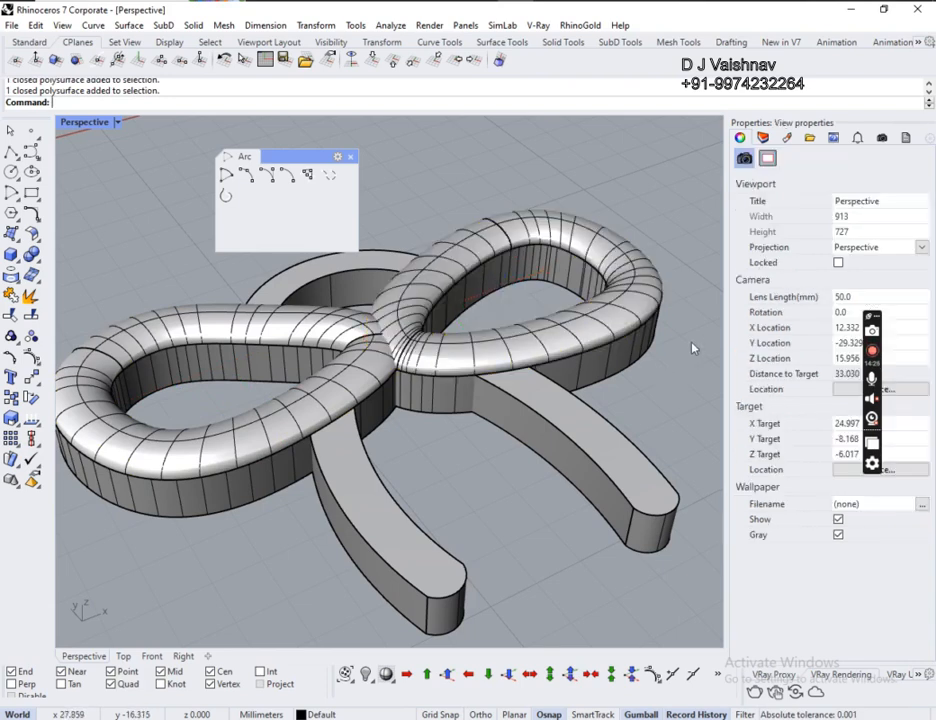
- Inspect the arch extrusion behind the loops and where its ends meet them
{"action": "right_click_drag", "start_coordinate": [654, 368], "coordinate": [536, 308]}
{"action": "scroll", "coordinate": [403, 259], "scroll_direction": "up", "scroll_amount": 5}
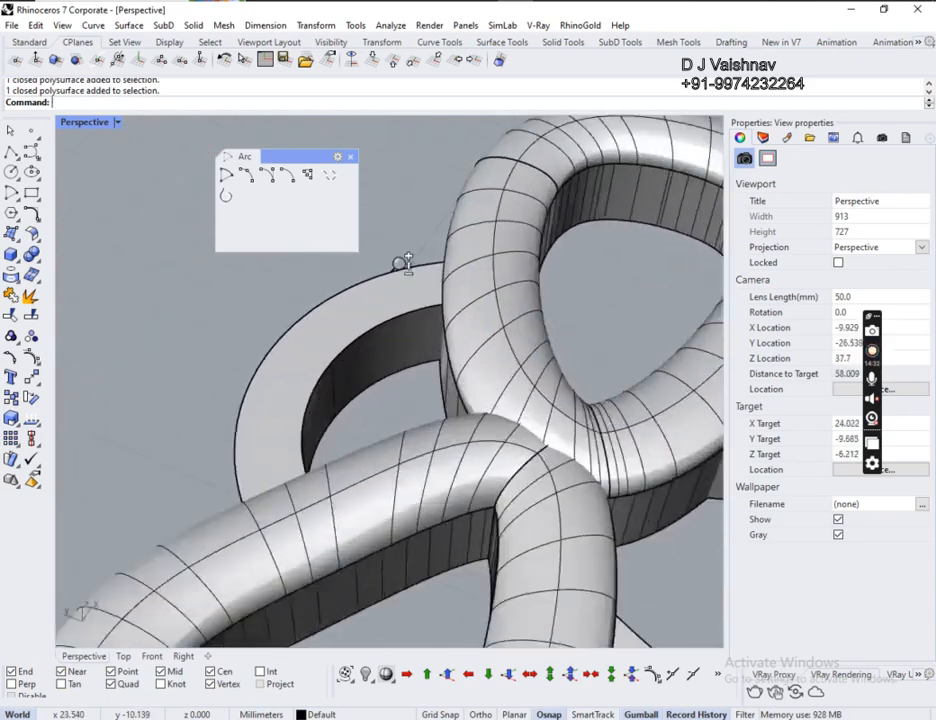
{"action": "left_click", "coordinate": [394, 258]}
{"action": "scroll", "coordinate": [397, 253], "scroll_direction": "down", "scroll_amount": 3}
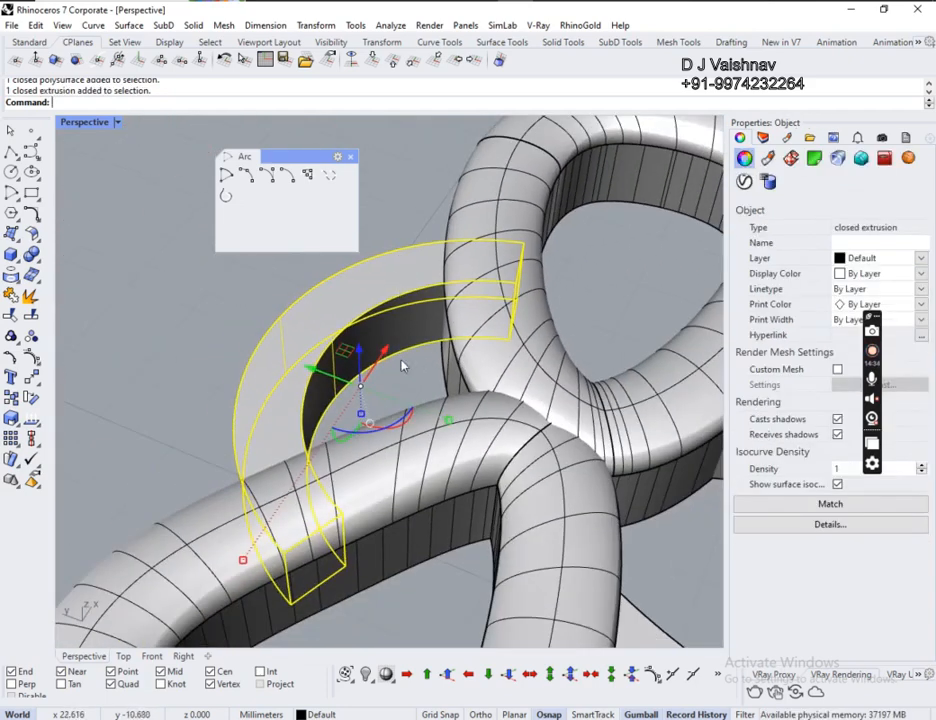
{"action": "left_click", "coordinate": [129, 292]}
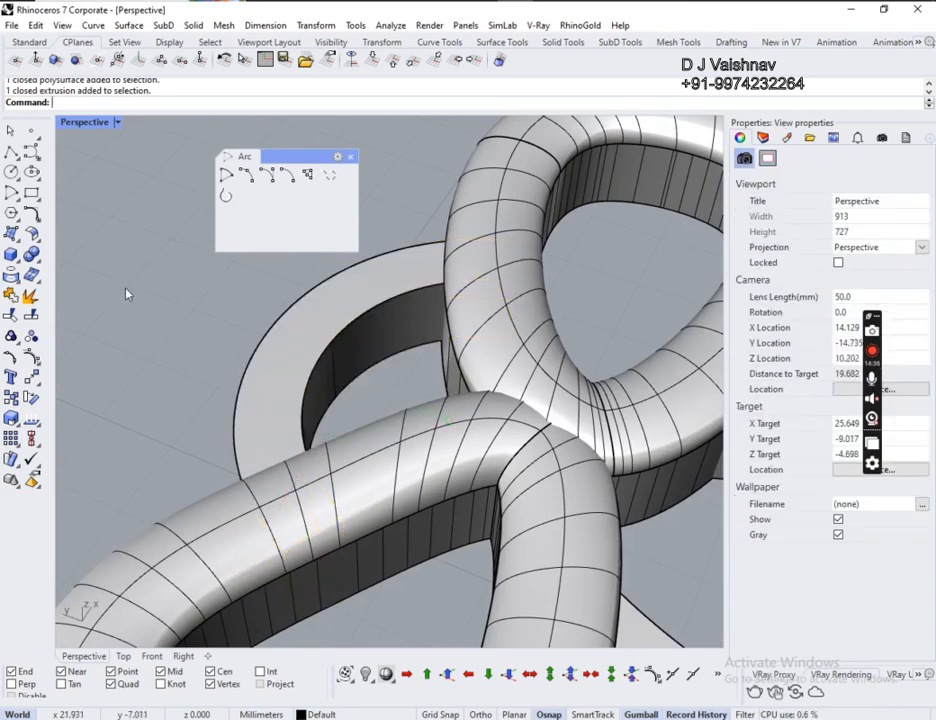
{"action": "scroll", "coordinate": [427, 290], "scroll_direction": "up", "scroll_amount": 5}
{"action": "right_click_drag", "start_coordinate": [427, 290], "coordinate": [406, 322]}
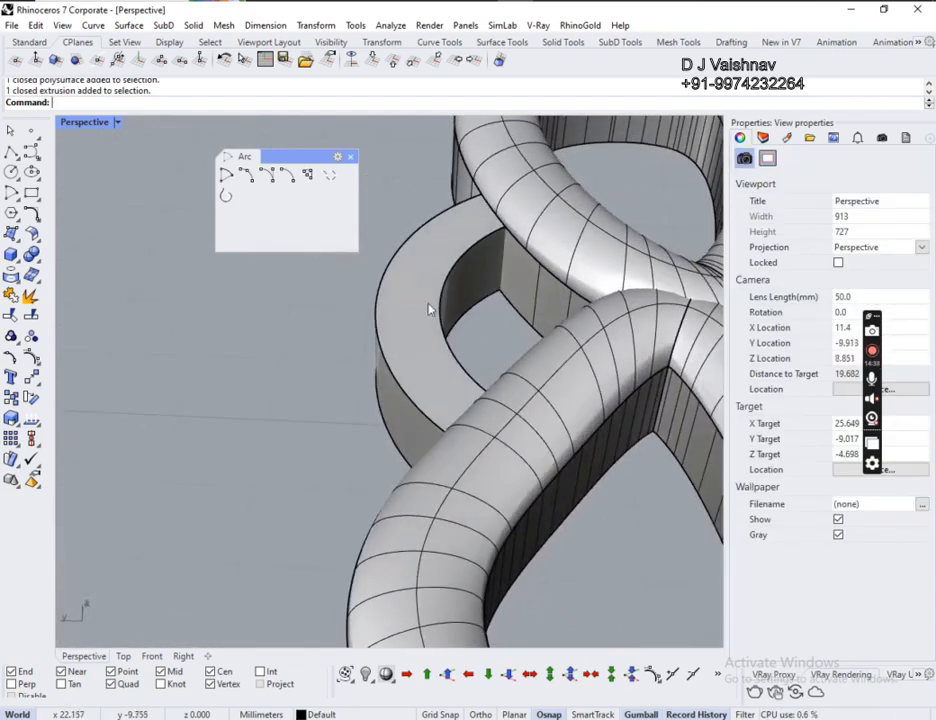
{"action": "left_click", "coordinate": [10, 151]}
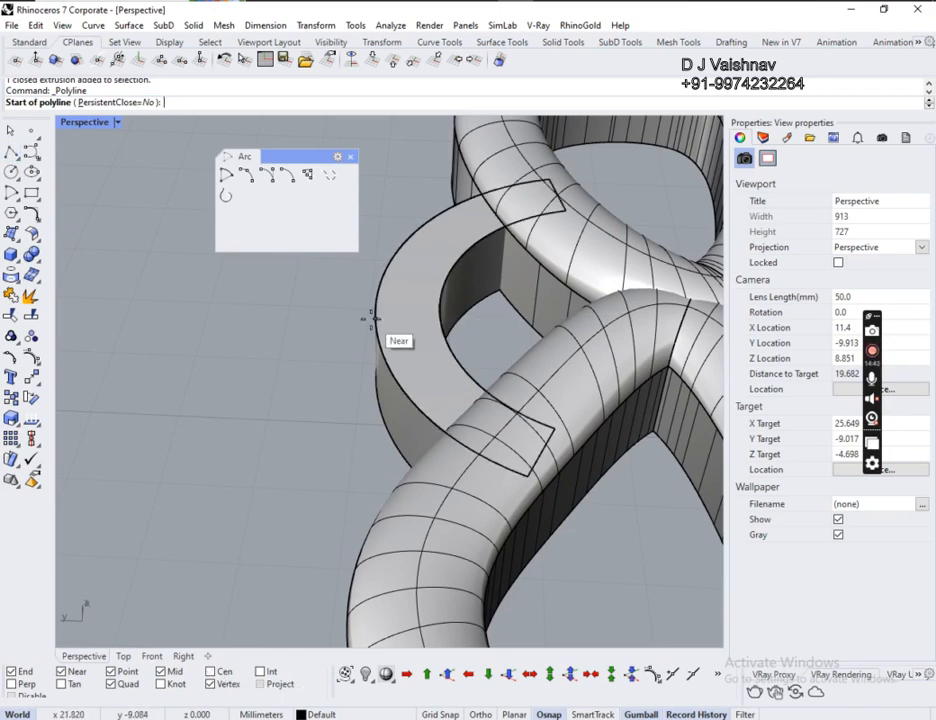
{"action": "left_click", "coordinate": [374, 318]}
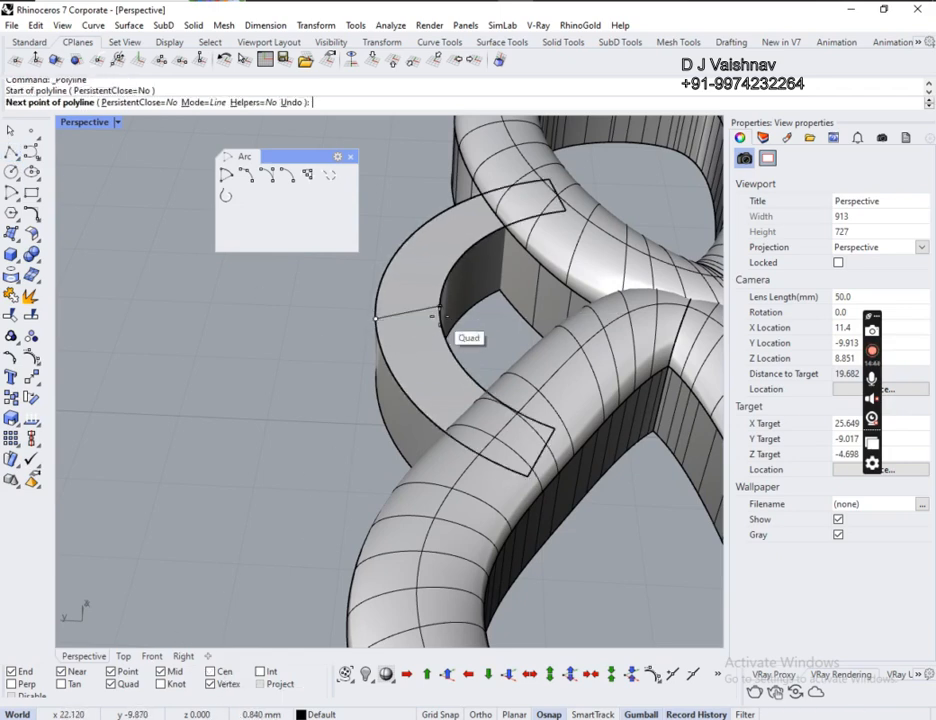
{"action": "scroll", "coordinate": [441, 301], "scroll_direction": "down", "scroll_amount": 7}
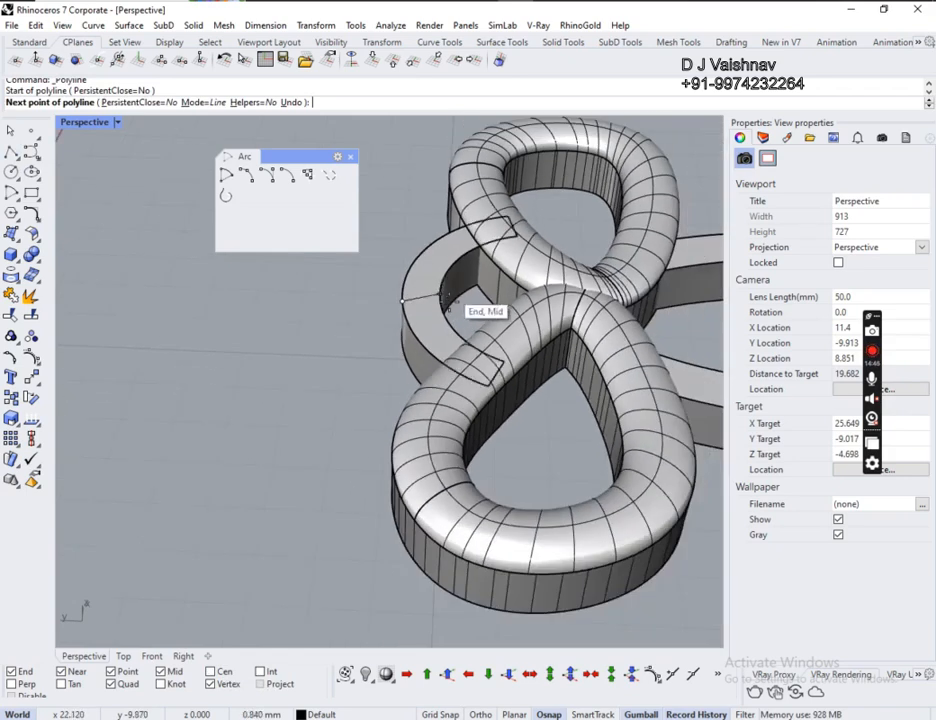
{"action": "right_click_drag", "start_coordinate": [443, 290], "coordinate": [427, 350]}
{"action": "scroll", "coordinate": [441, 323], "scroll_direction": "up", "scroll_amount": 6}
{"action": "scroll", "coordinate": [441, 330], "scroll_direction": "up", "scroll_amount": 7}
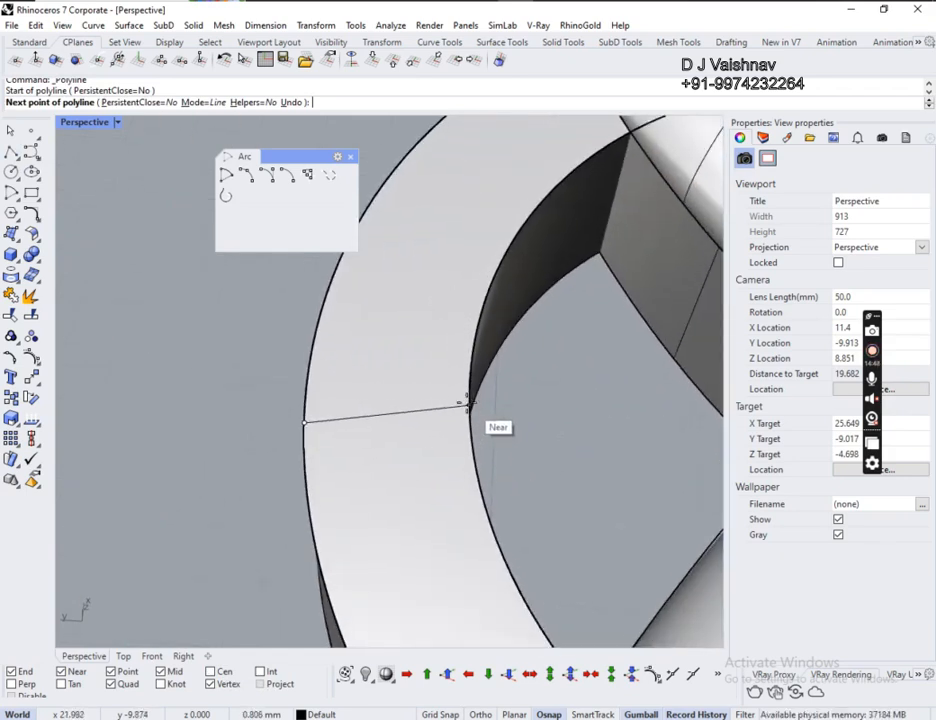
{"action": "key", "text": "Escape"}
{"action": "scroll", "coordinate": [332, 380], "scroll_direction": "down", "scroll_amount": 7}
{"action": "scroll", "coordinate": [528, 376], "scroll_direction": "down", "scroll_amount": 5}
{"action": "left_click_drag", "start_coordinate": [528, 376], "coordinate": [482, 472]}
{"action": "key", "text": "ctrl+z"}
{"action": "key", "text": "Escape"}
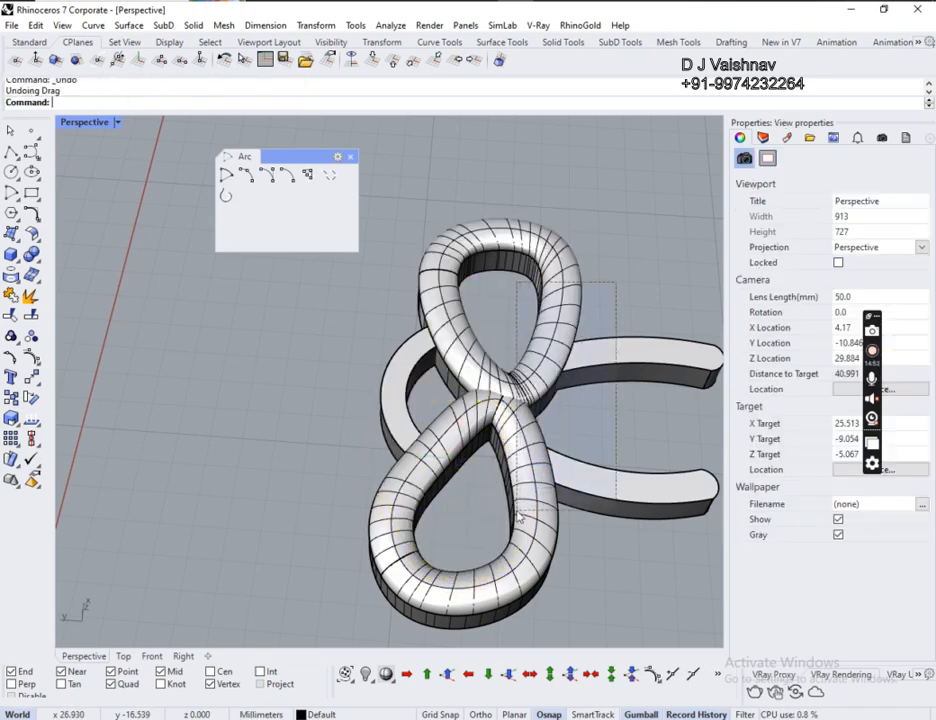
- Hide the loops, their domed tops, the tails and their curves so the arch extrusion can be worked on alone
{"action": "key", "text": "ctrl+a"}
{"action": "key", "text": "ctrl+h"}
{"action": "scroll", "coordinate": [397, 397], "scroll_direction": "up", "scroll_amount": 6}
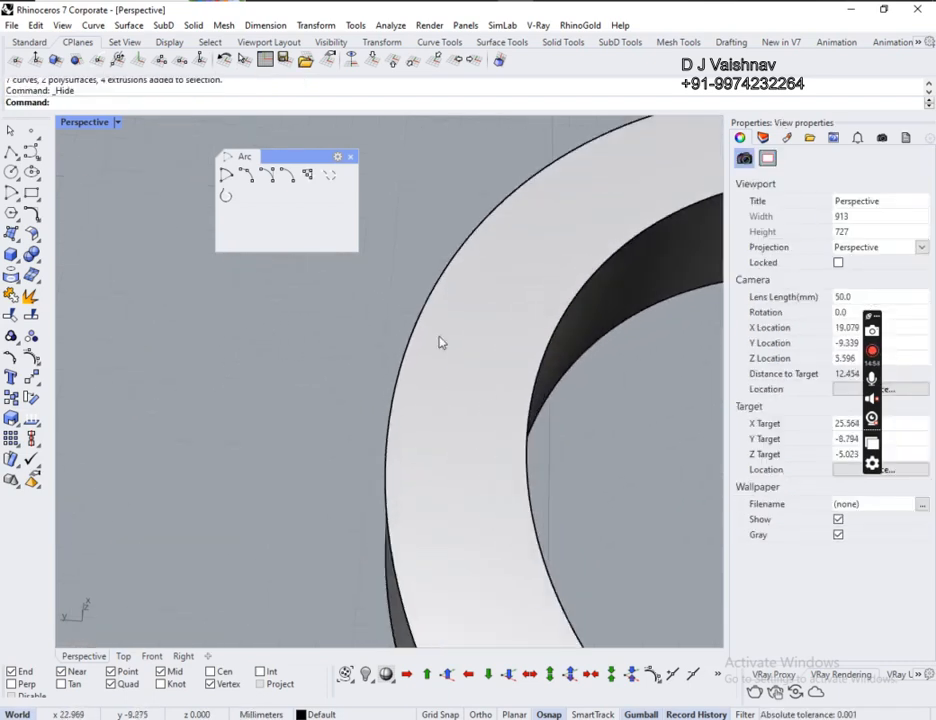
{"action": "scroll", "coordinate": [372, 351], "scroll_direction": "down", "scroll_amount": 4}
{"action": "right_click_drag", "start_coordinate": [470, 349], "coordinate": [428, 371]}
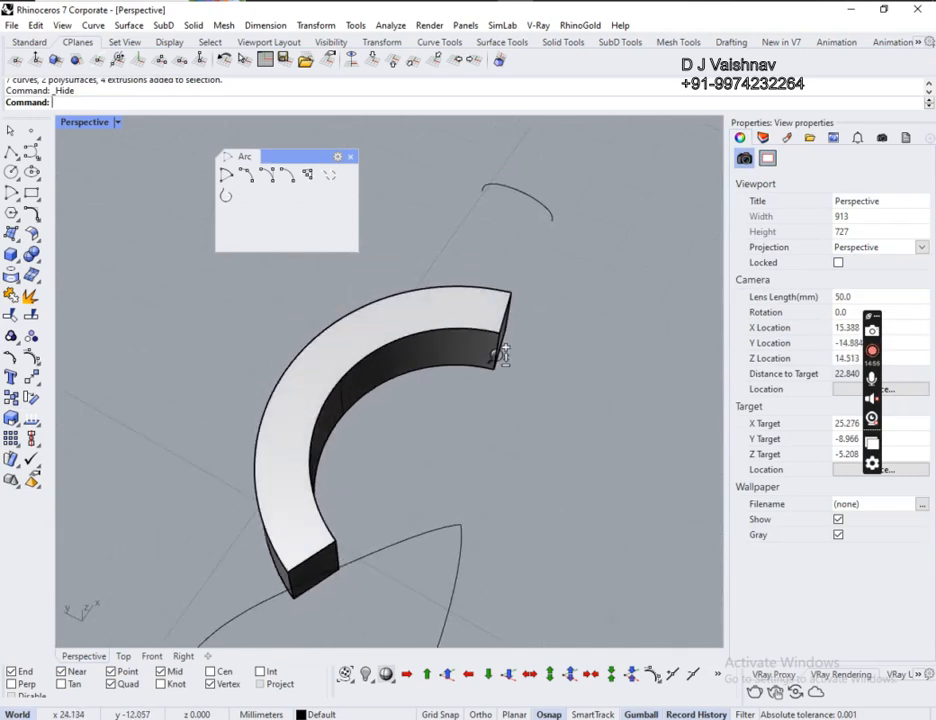
- Draw a straight line along the upper edge of the arch's end face, from its inner corner to its outer corner
{"action": "scroll", "coordinate": [460, 334], "scroll_direction": "up", "scroll_amount": 4}
{"action": "right_click_drag", "start_coordinate": [570, 497], "coordinate": [493, 428]}
{"action": "scroll", "coordinate": [524, 390], "scroll_direction": "down", "scroll_amount": 4}
{"action": "scroll", "coordinate": [520, 384], "scroll_direction": "up", "scroll_amount": 8}
{"action": "right_click_drag", "start_coordinate": [485, 367], "coordinate": [524, 421]}
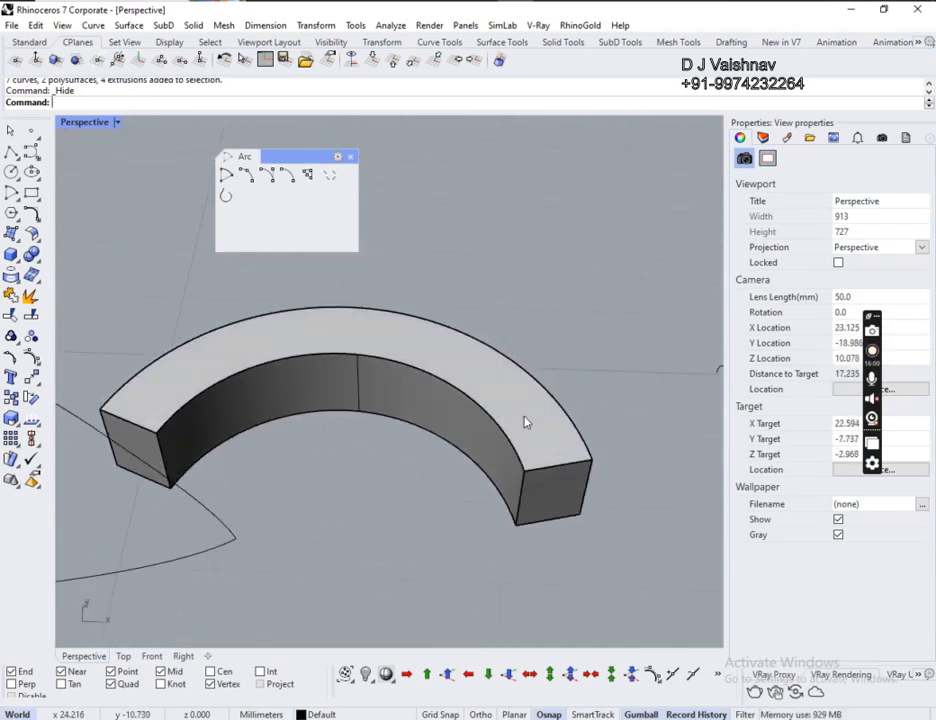
{"action": "scroll", "coordinate": [556, 444], "scroll_direction": "down", "scroll_amount": 5}
{"action": "scroll", "coordinate": [556, 440], "scroll_direction": "up", "scroll_amount": 7}
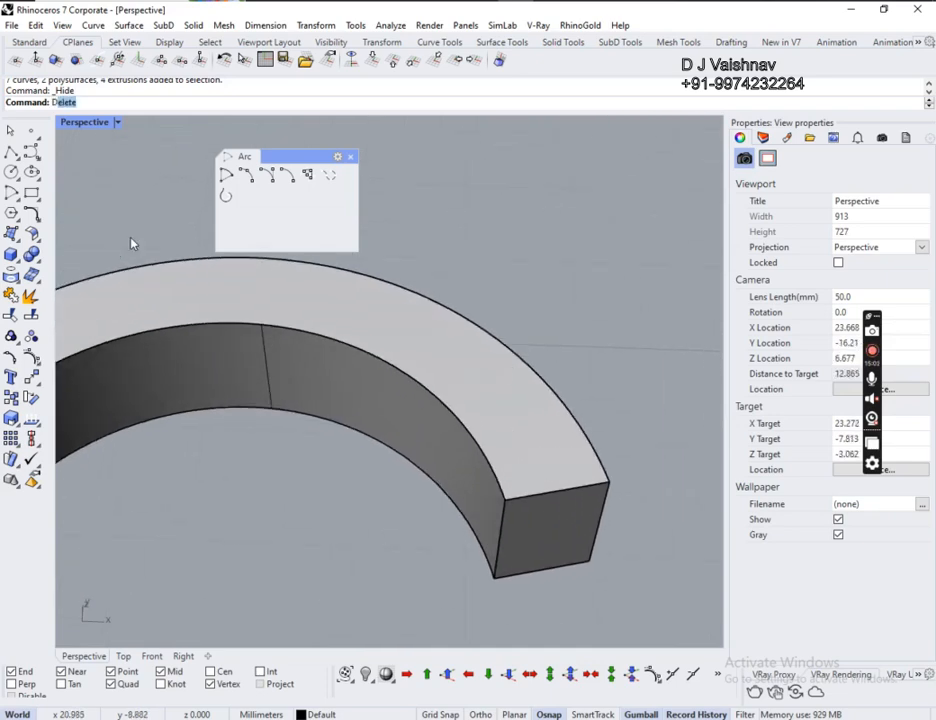
{"action": "type", "text": "upEdge"}
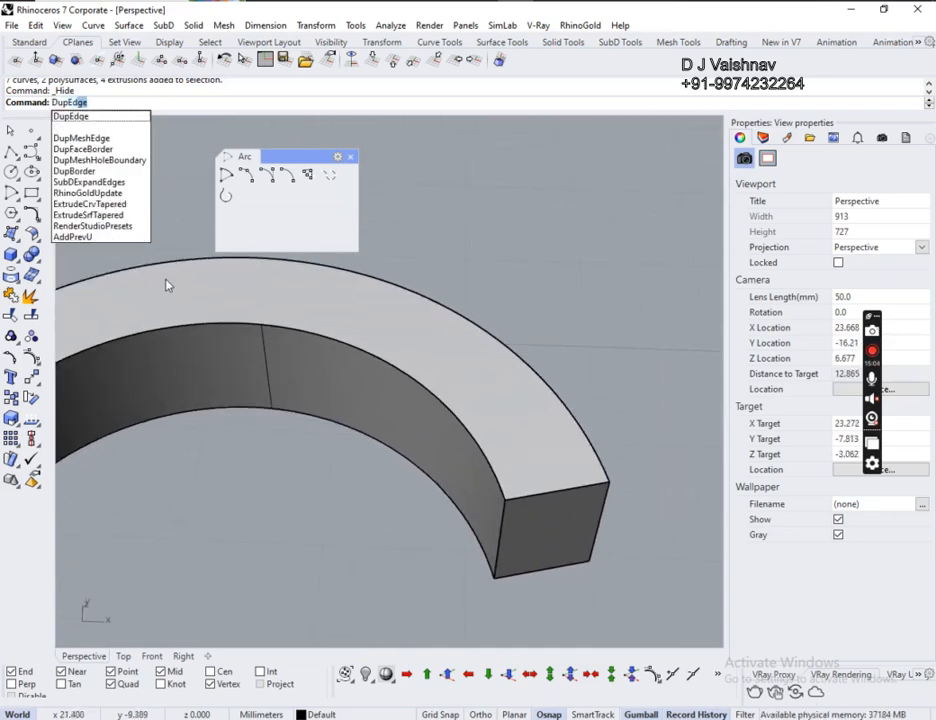
{"action": "key", "text": "Escape"}
{"action": "left_click", "coordinate": [11, 151]}
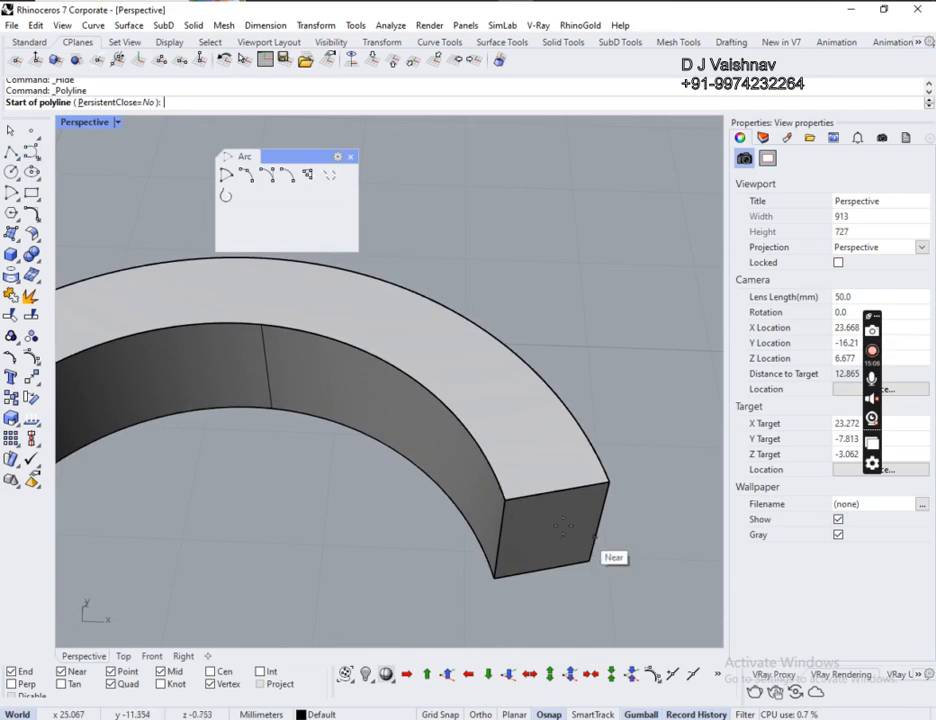
{"action": "left_click", "coordinate": [504, 497]}
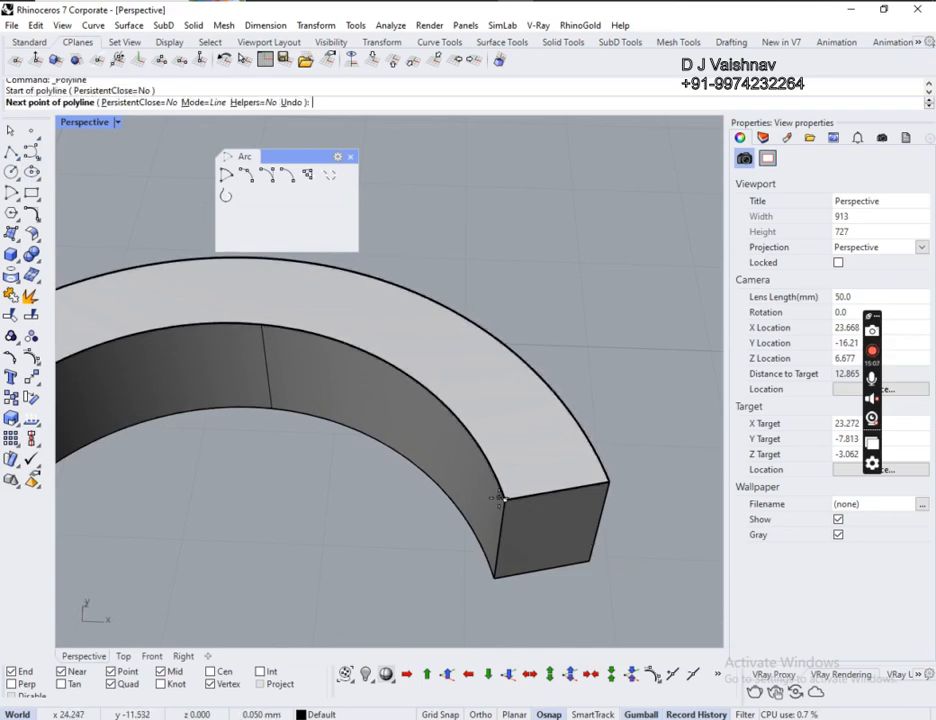
{"action": "left_click", "coordinate": [607, 481]}
{"action": "key", "text": "Return"}
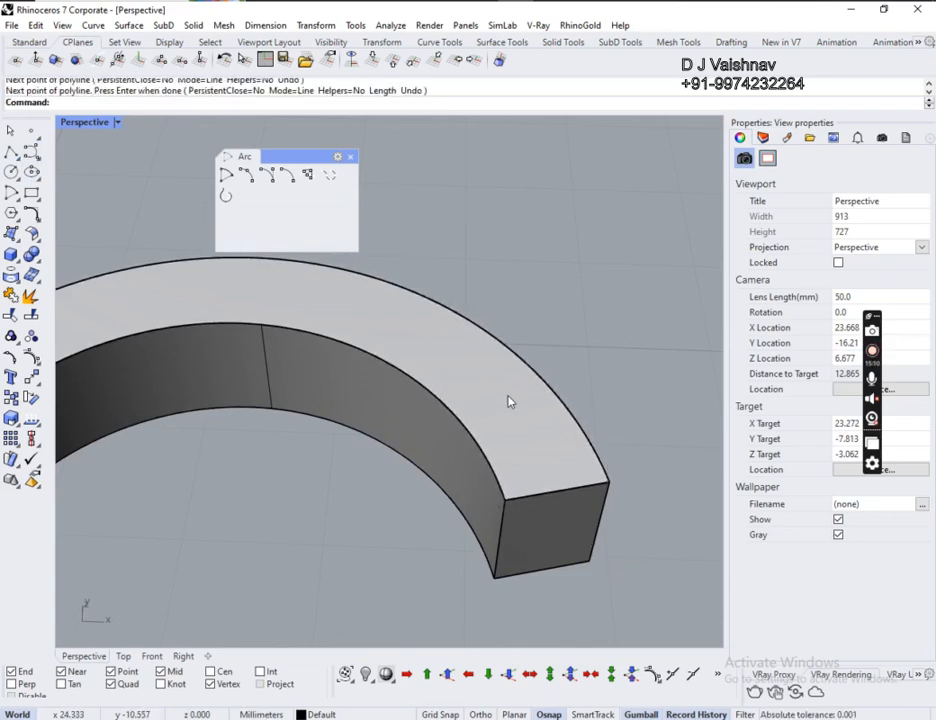
- Duplicate the inner and outer top edges of the arch as curves with DupEdge
{"action": "key", "text": "Delete"}
{"action": "type", "text": "DupEdge"}
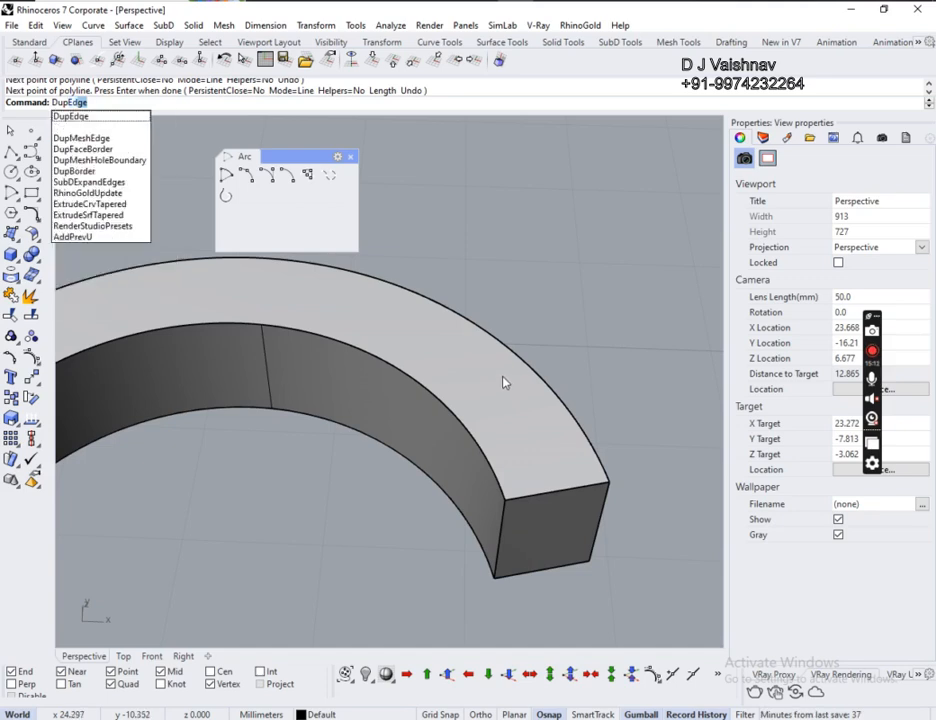
{"action": "key", "text": "Return"}
{"action": "left_click", "coordinate": [457, 404]}
{"action": "scroll", "coordinate": [575, 362], "scroll_direction": "down", "scroll_amount": 3}
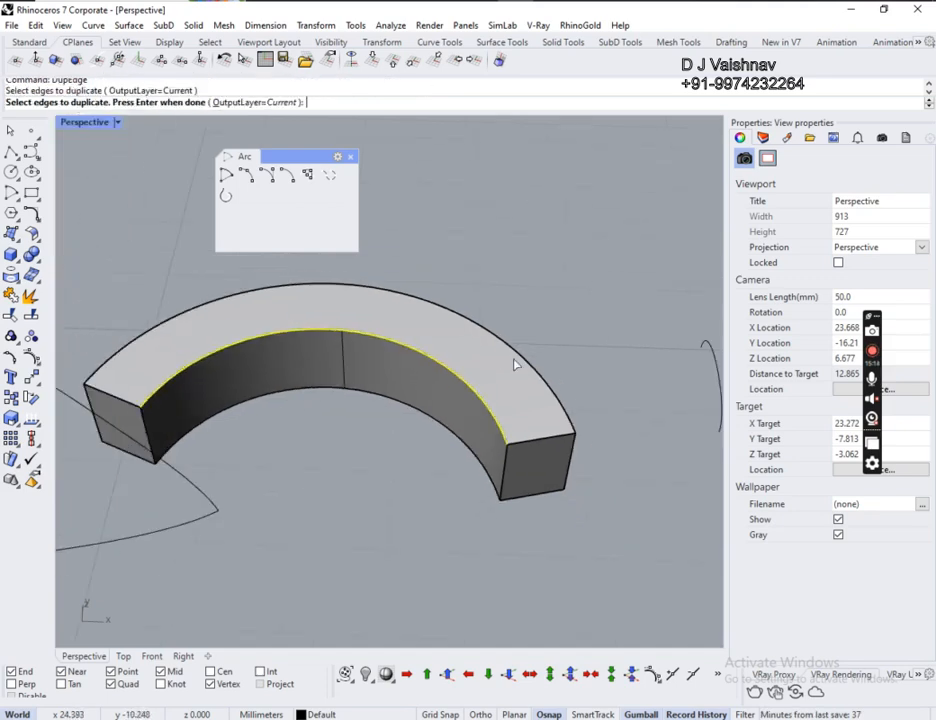
{"action": "left_click", "coordinate": [518, 350]}
{"action": "key", "text": "Return"}
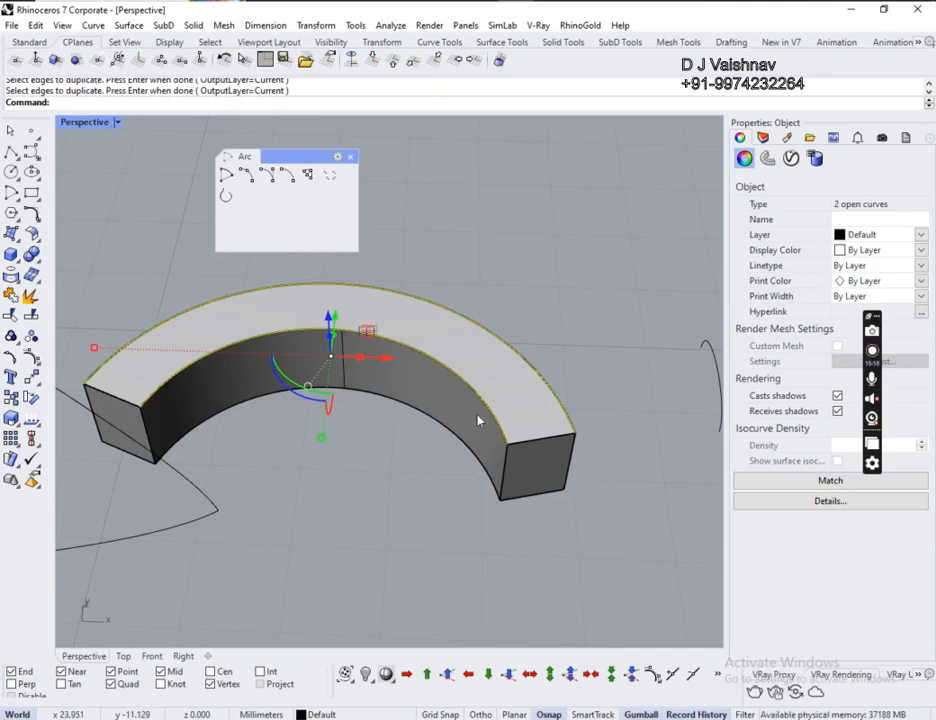
{"action": "left_click", "coordinate": [565, 327]}
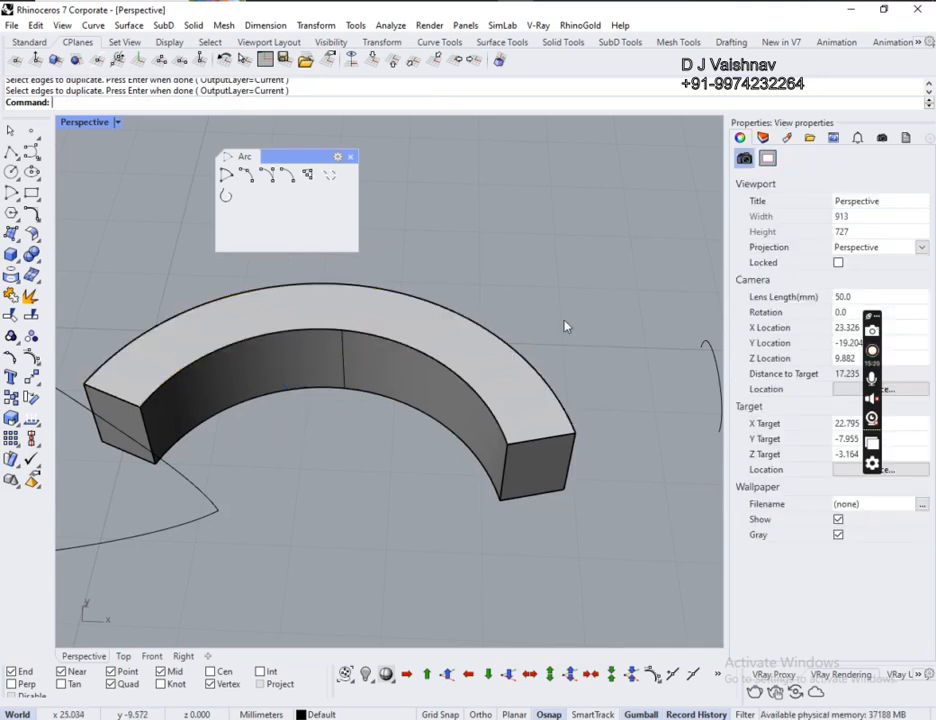
- Turn on edit points for the line across the arch's end and rebuild it with 4 points at degree 3
{"action": "left_click", "coordinate": [574, 442]}
{"action": "left_click", "coordinate": [601, 488]}
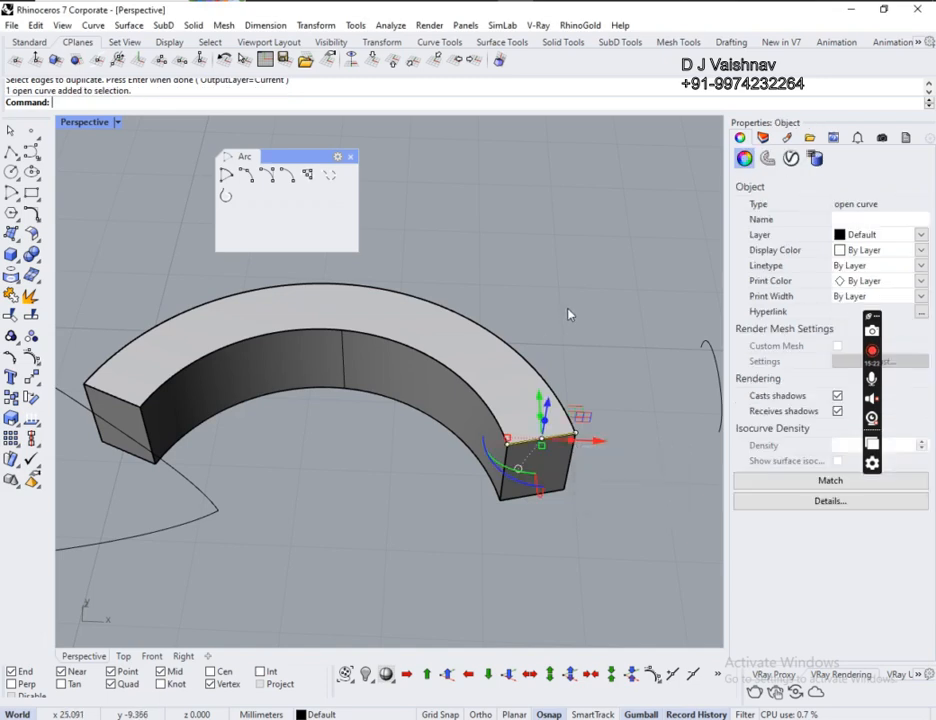
{"action": "right_click_drag", "start_coordinate": [568, 313], "coordinate": [597, 316]}
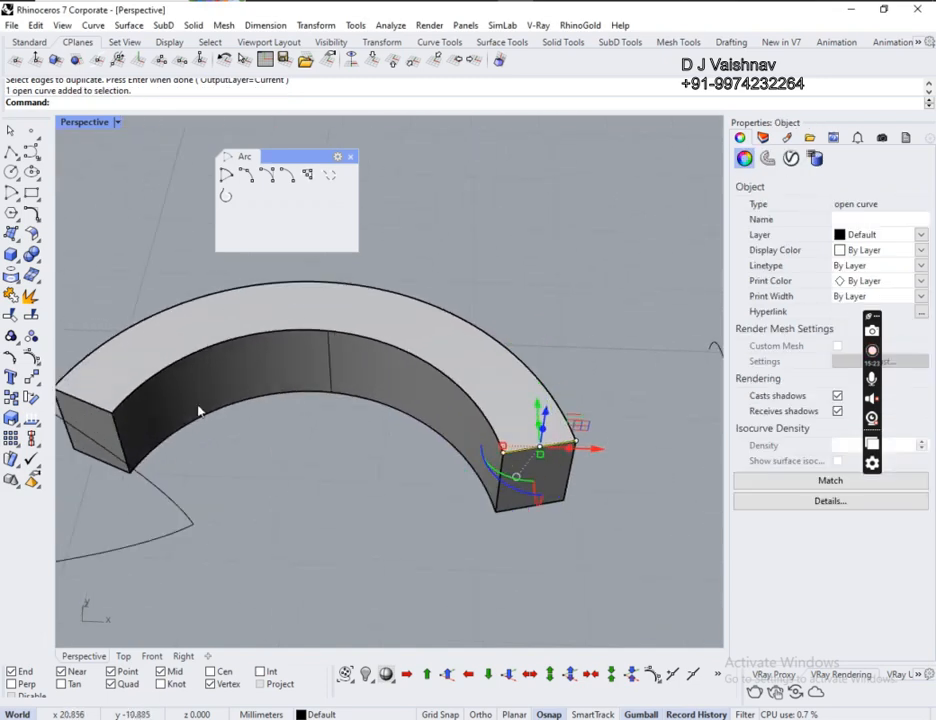
{"action": "left_click", "coordinate": [11, 359]}
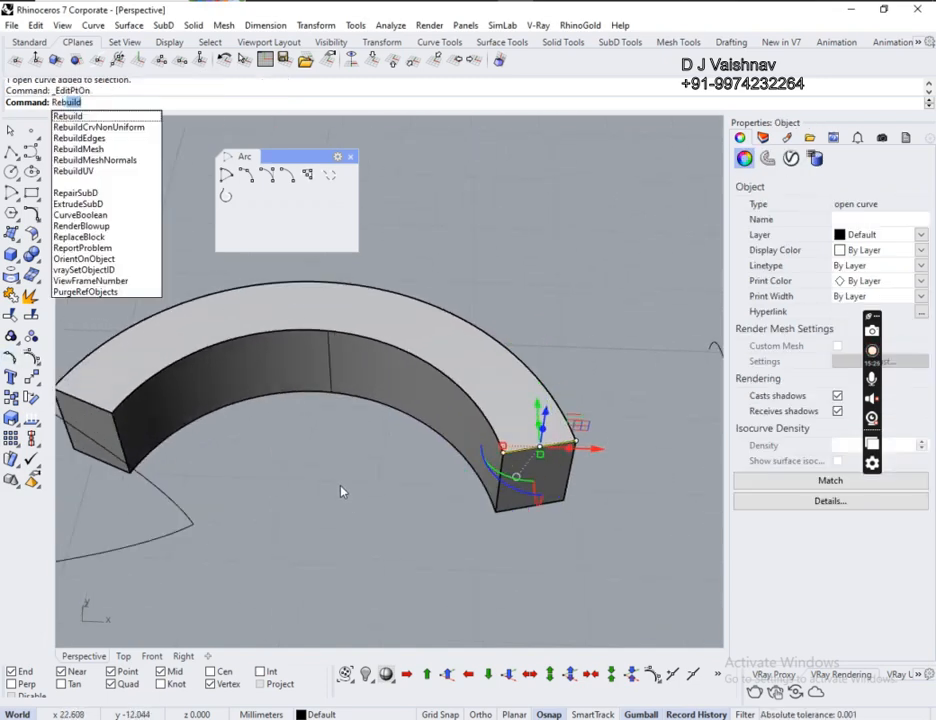
{"action": "key", "text": "Return"}
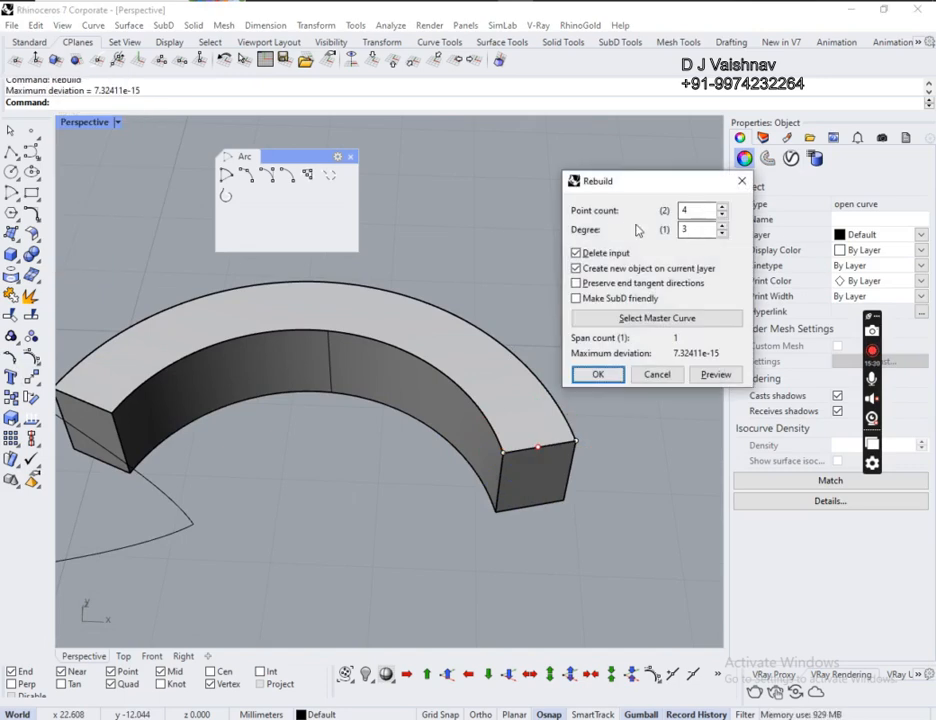
{"action": "left_click", "coordinate": [598, 374]}
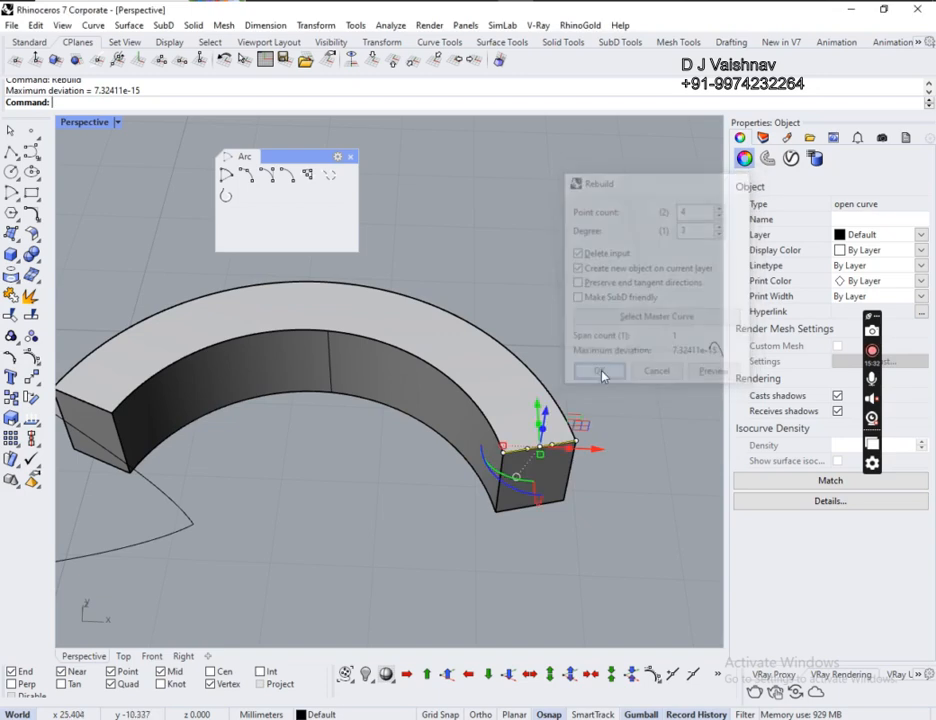
{"action": "left_click", "coordinate": [573, 420]}
- Raise the two middle edit points of the rebuilt line and spread them apart to form a dome profile
{"action": "left_click_drag", "start_coordinate": [503, 322], "coordinate": [560, 453]}
{"action": "scroll", "coordinate": [522, 385], "scroll_direction": "up", "scroll_amount": 3}
{"action": "scroll", "coordinate": [522, 385], "scroll_direction": "up", "scroll_amount": 3}
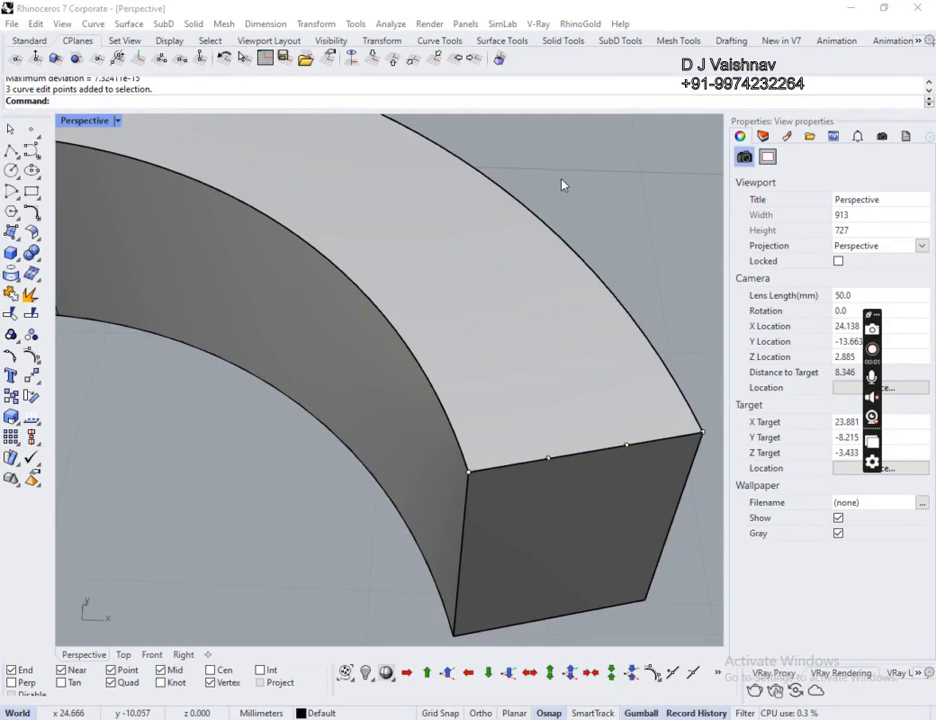
{"action": "scroll", "coordinate": [497, 226], "scroll_direction": "down", "scroll_amount": 5}
{"action": "right_click_drag", "start_coordinate": [596, 339], "coordinate": [558, 315]}
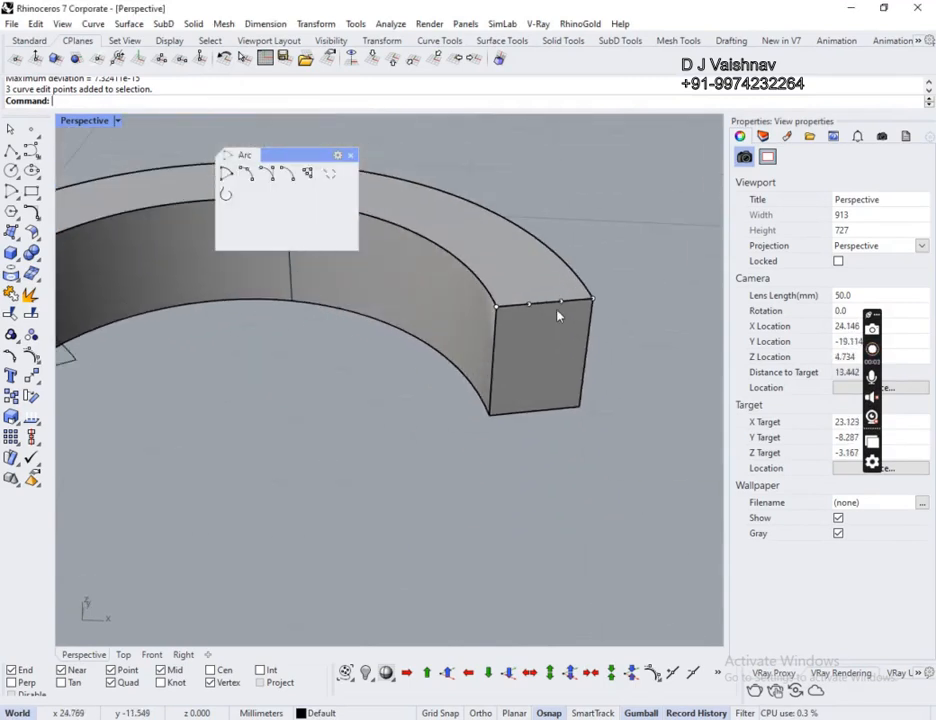
{"action": "scroll", "coordinate": [567, 284], "scroll_direction": "down", "scroll_amount": 5}
{"action": "scroll", "coordinate": [560, 270], "scroll_direction": "up", "scroll_amount": 11}
{"action": "left_click", "coordinate": [429, 365]}
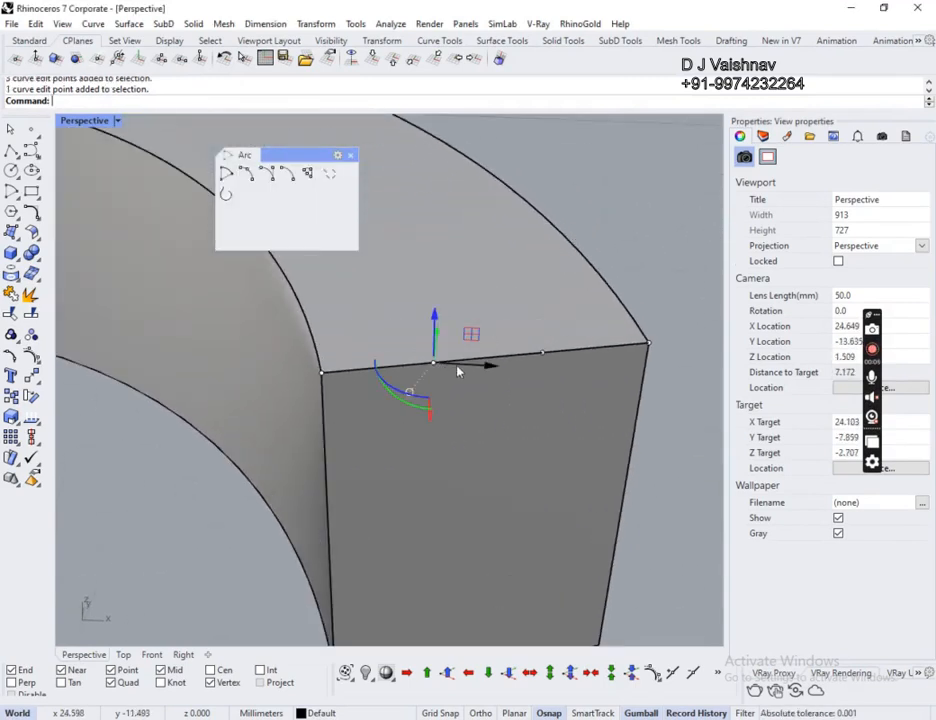
{"action": "left_click", "coordinate": [540, 356], "text": "shift"}
{"action": "left_click_drag", "start_coordinate": [491, 312], "coordinate": [505, 222]}
{"action": "left_click_drag", "start_coordinate": [436, 273], "coordinate": [417, 268]}
{"action": "right_click_drag", "start_coordinate": [589, 223], "coordinate": [641, 260]}
{"action": "left_click", "coordinate": [645, 259]}
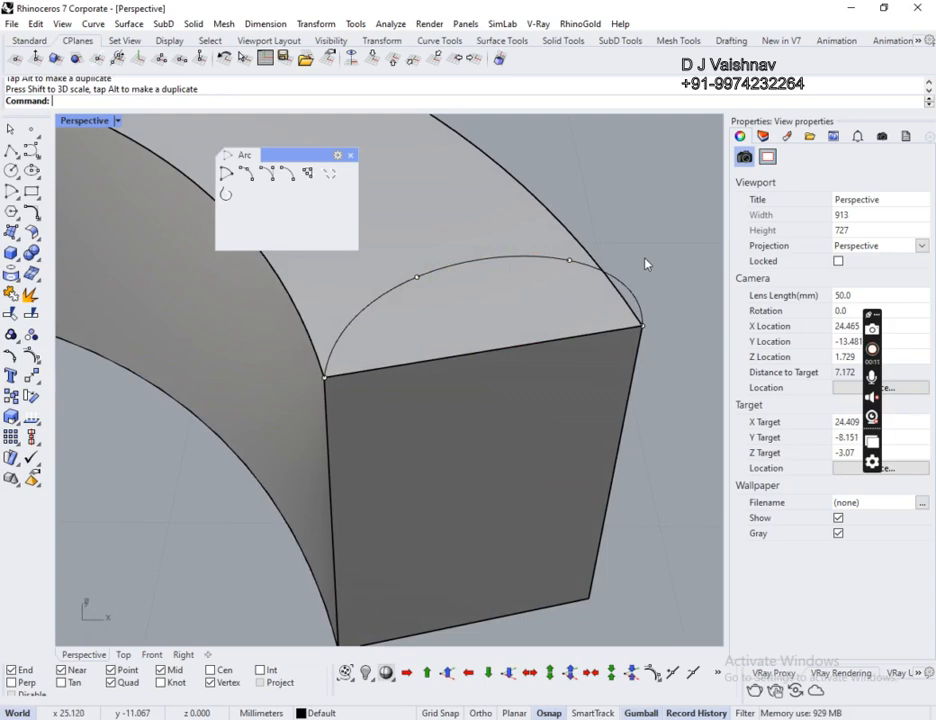
- Sweep the dome profile along the arch's duplicated inner and outer edge curves with Sweep2, keeping the cross sections unchanged
{"action": "left_click", "coordinate": [88, 129]}
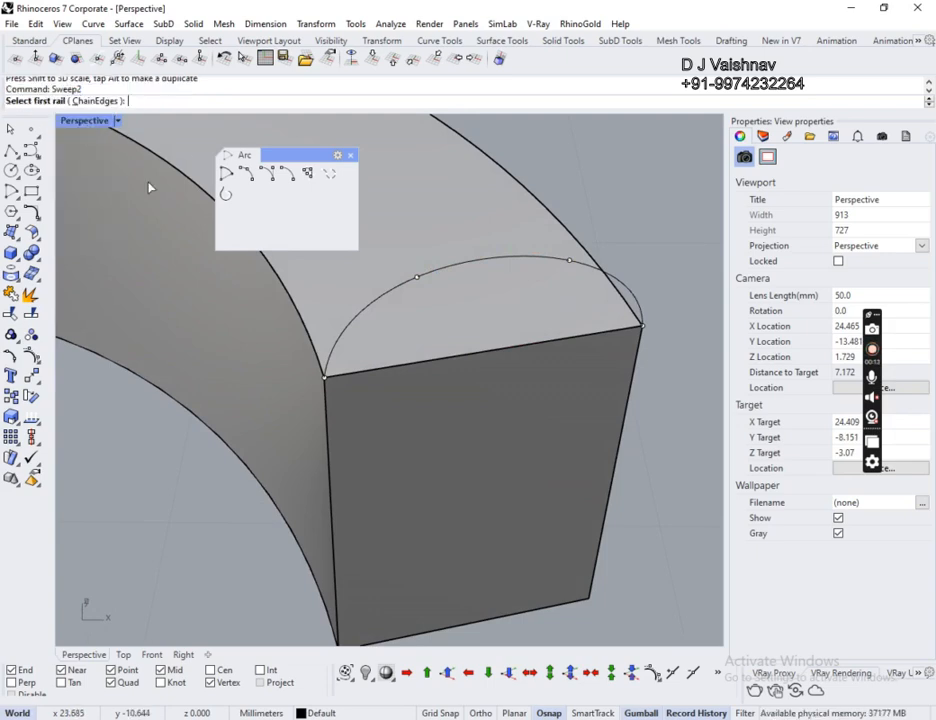
{"action": "left_click", "coordinate": [297, 294]}
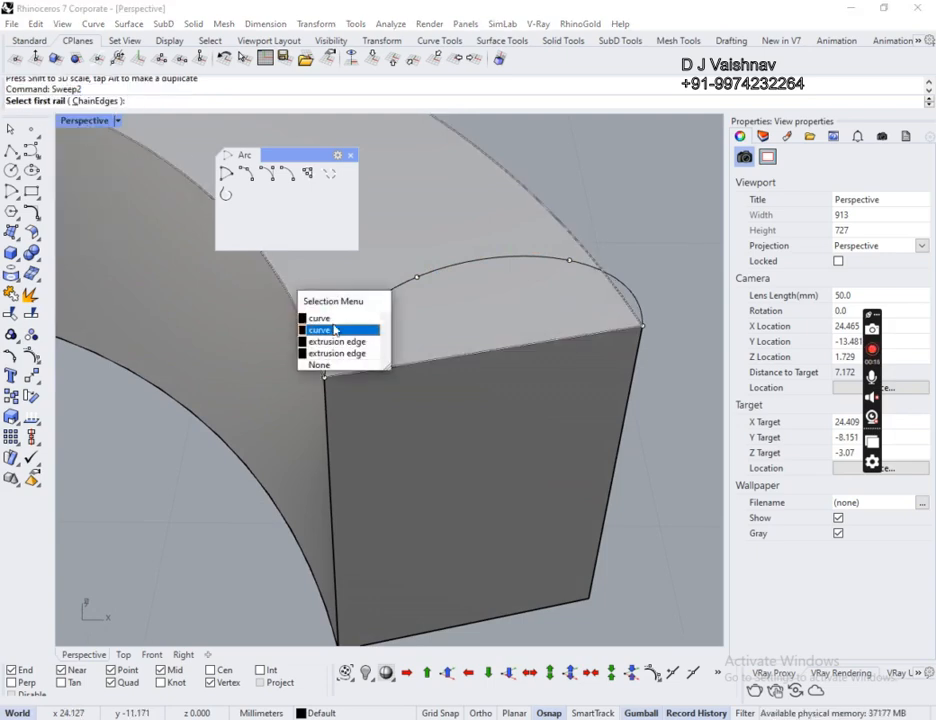
{"action": "left_click", "coordinate": [322, 318]}
{"action": "scroll", "coordinate": [501, 382], "scroll_direction": "down", "scroll_amount": 4}
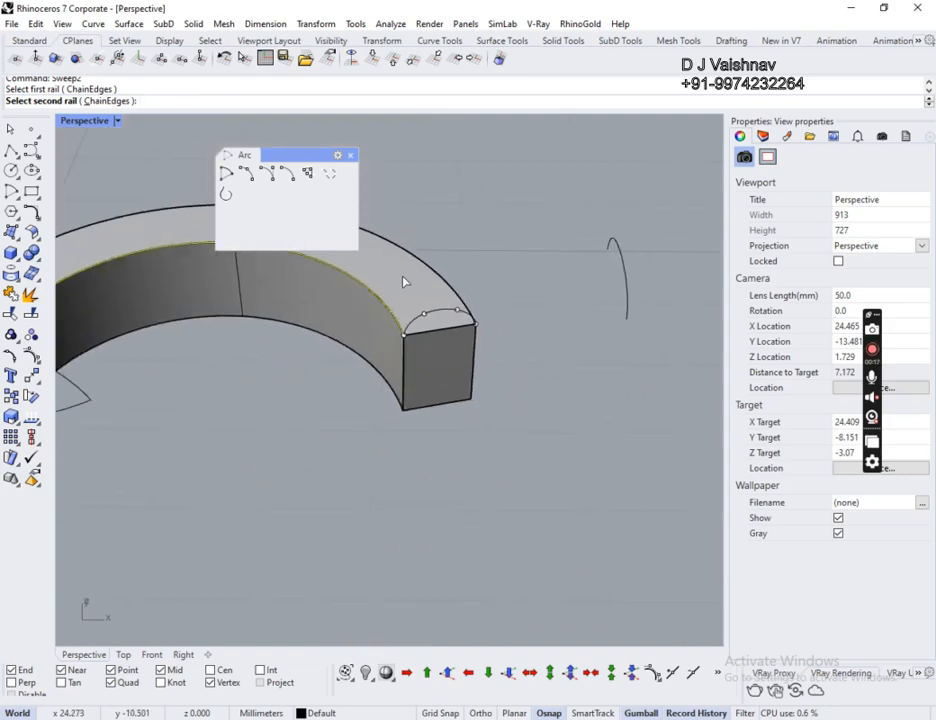
{"action": "scroll", "coordinate": [520, 340], "scroll_direction": "down", "scroll_amount": 2}
{"action": "scroll", "coordinate": [564, 340], "scroll_direction": "up", "scroll_amount": 5}
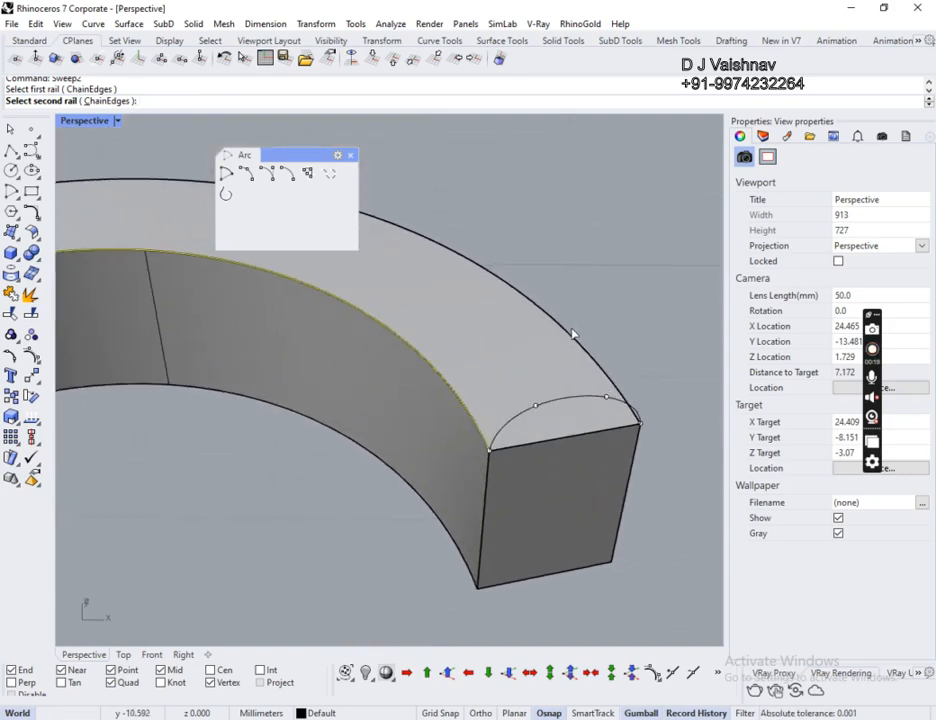
{"action": "left_click", "coordinate": [576, 338]}
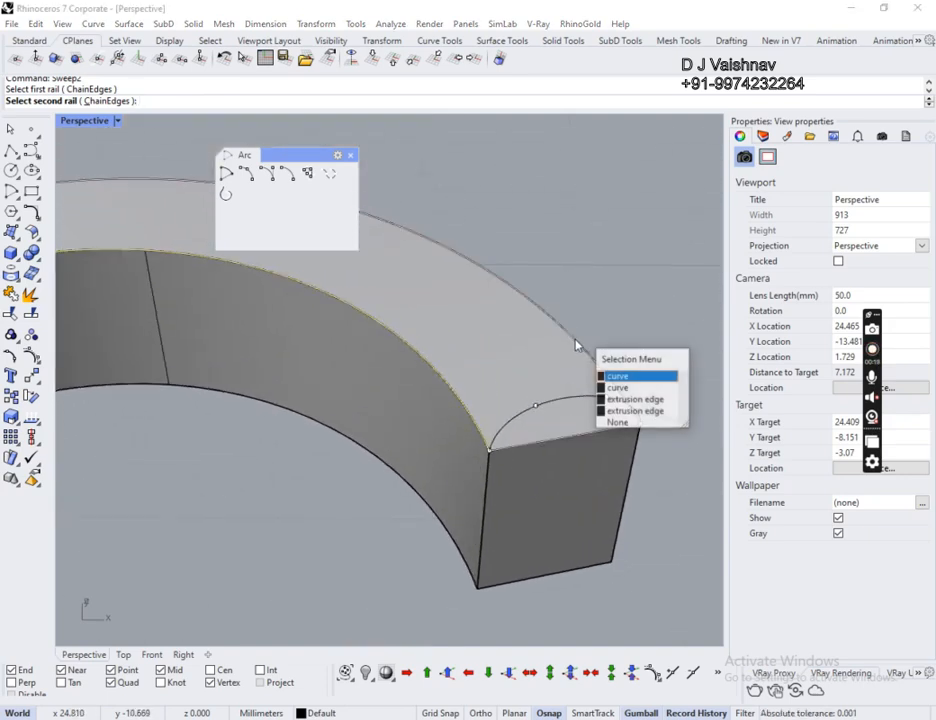
{"action": "left_click", "coordinate": [615, 389]}
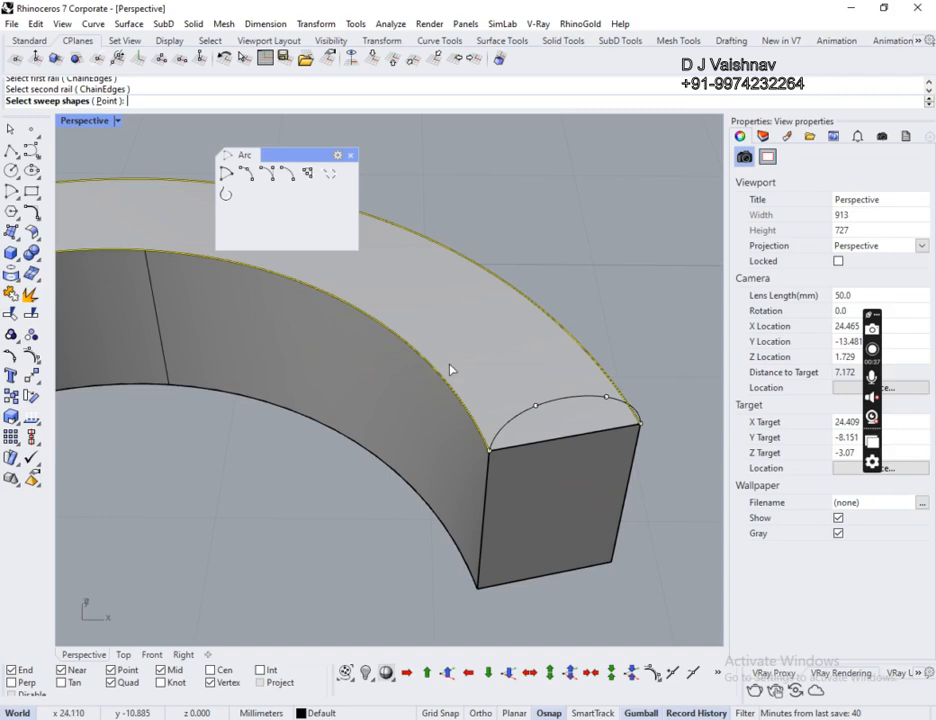
{"action": "left_click", "coordinate": [548, 406]}
{"action": "key", "text": "Return"}
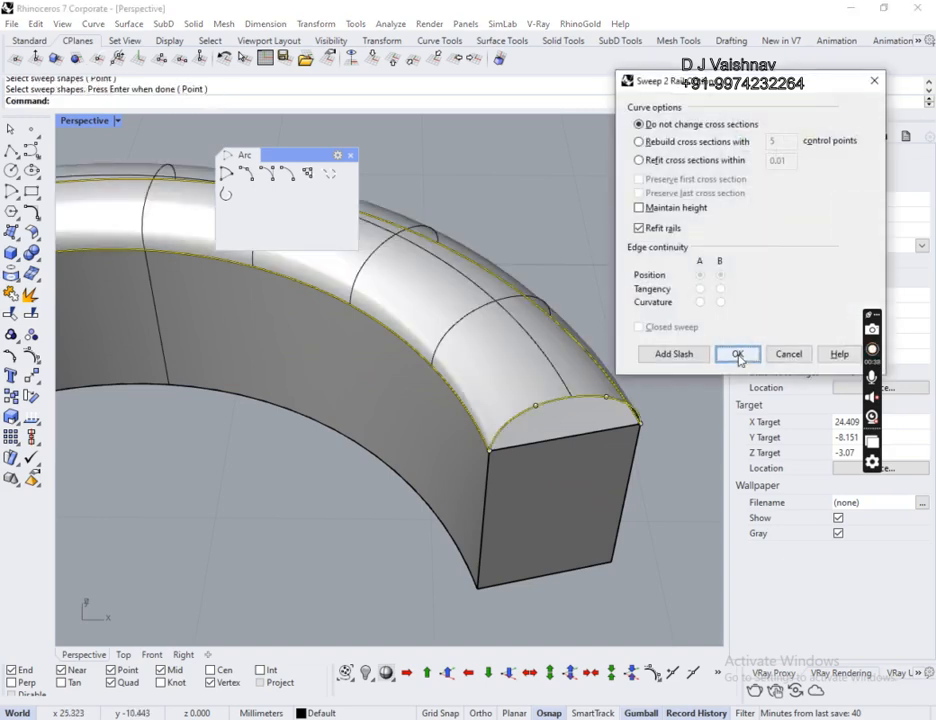
{"action": "left_click", "coordinate": [679, 356]}
- Inspect how the arch's domed sweep meets the extrusion at its end face and outer edge
{"action": "scroll", "coordinate": [604, 364], "scroll_direction": "down", "scroll_amount": 3}
{"action": "scroll", "coordinate": [604, 364], "scroll_direction": "up", "scroll_amount": 4}
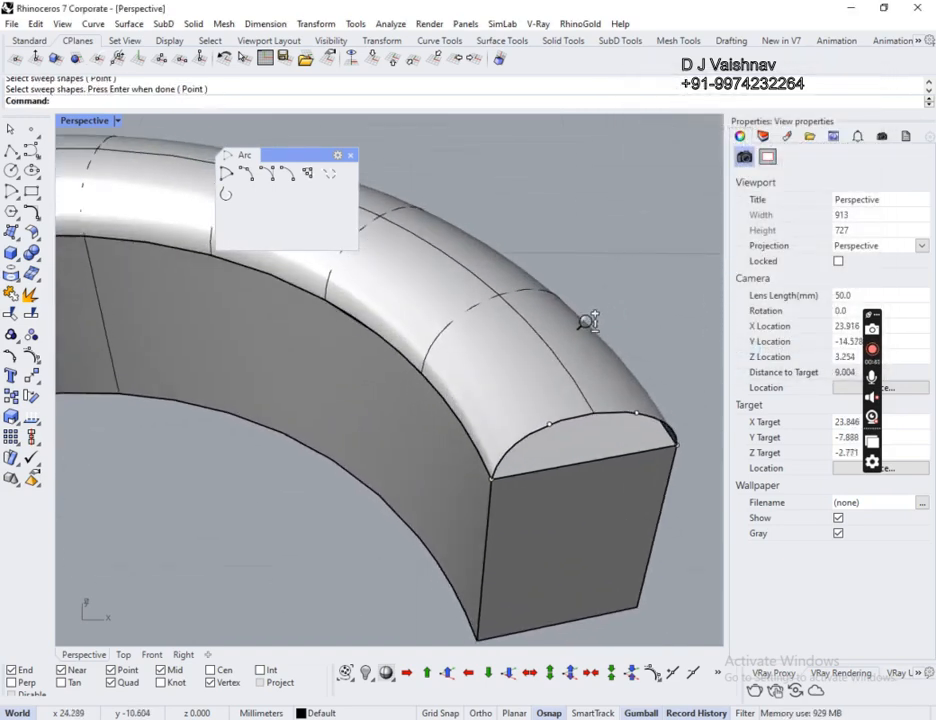
{"action": "scroll", "coordinate": [474, 424], "scroll_direction": "down", "scroll_amount": 3}
{"action": "right_click_drag", "start_coordinate": [514, 448], "coordinate": [546, 429]}
{"action": "scroll", "coordinate": [558, 340], "scroll_direction": "up", "scroll_amount": 4}
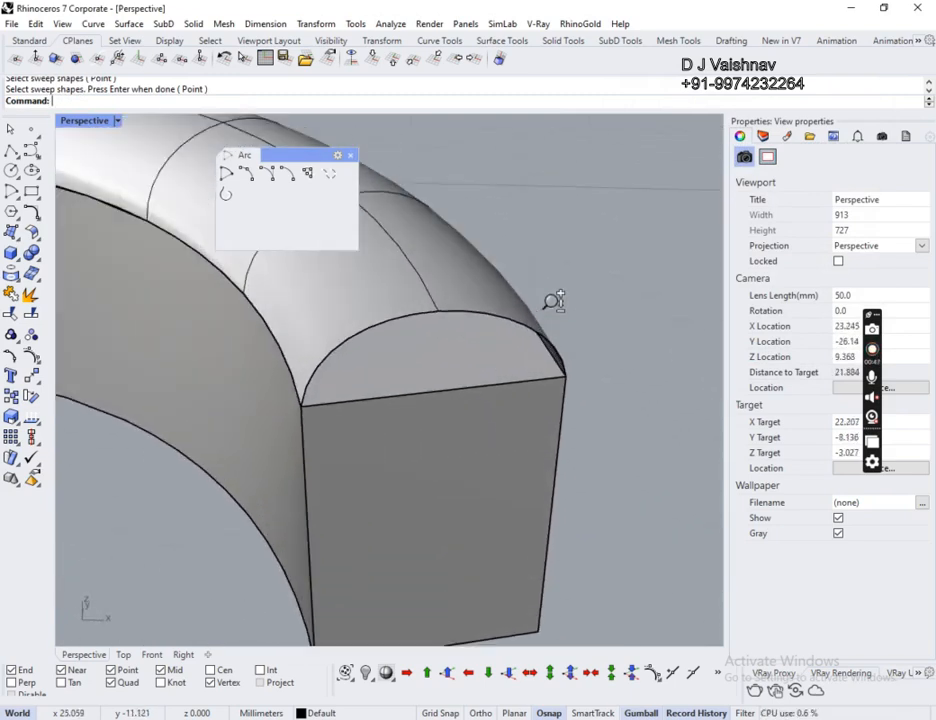
- Examine the arch's domed sweep surface and the curves and edges bounding its open end
{"action": "scroll", "coordinate": [329, 363], "scroll_direction": "down", "scroll_amount": 1}
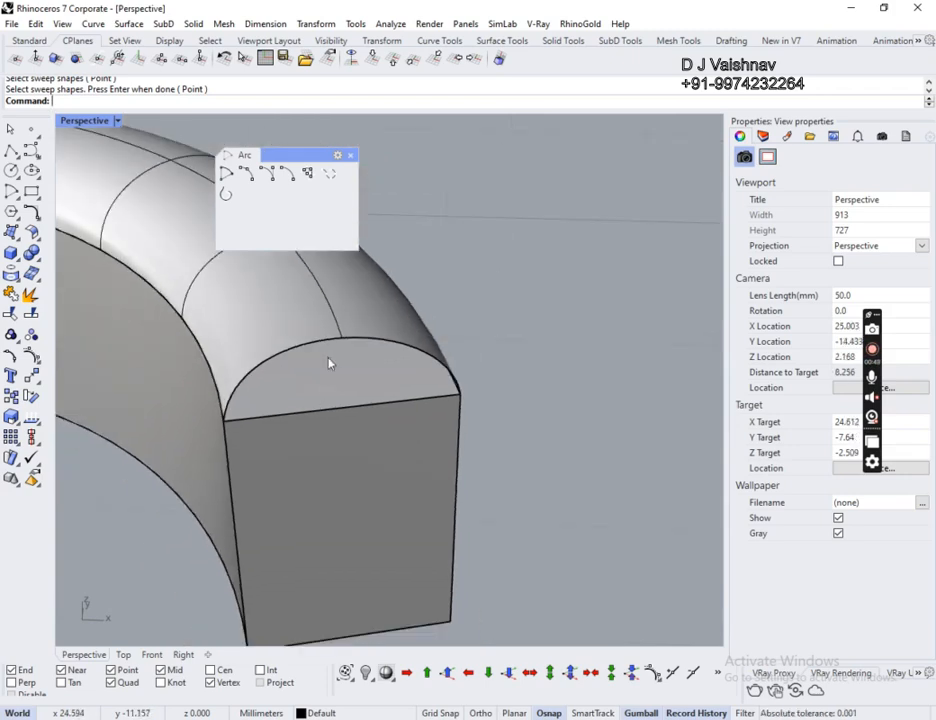
{"action": "left_click", "coordinate": [384, 310]}
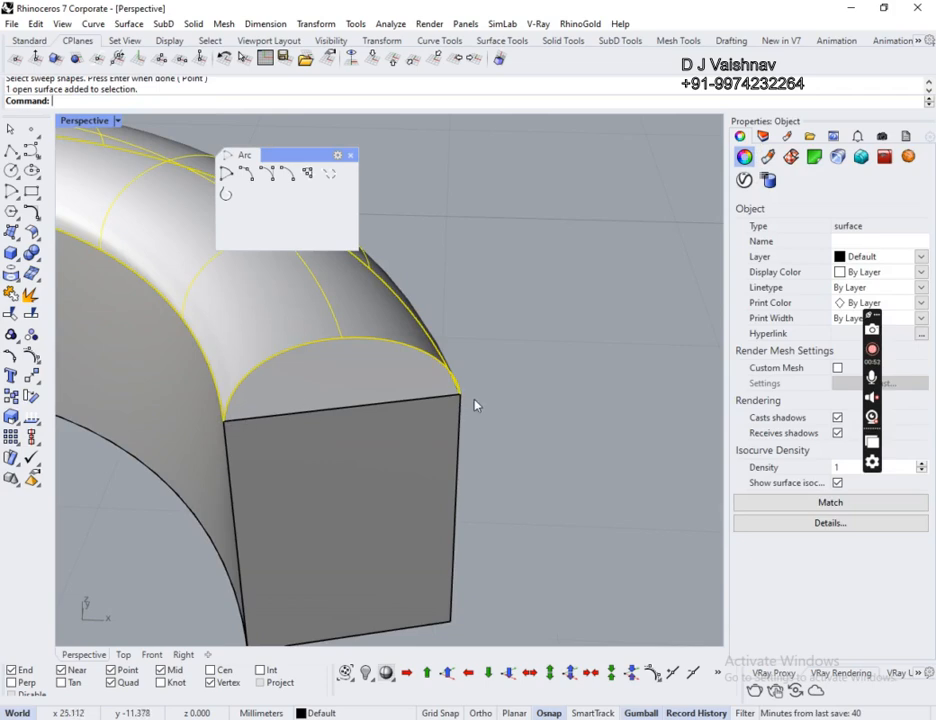
{"action": "right_click_drag", "start_coordinate": [432, 397], "coordinate": [362, 372]}
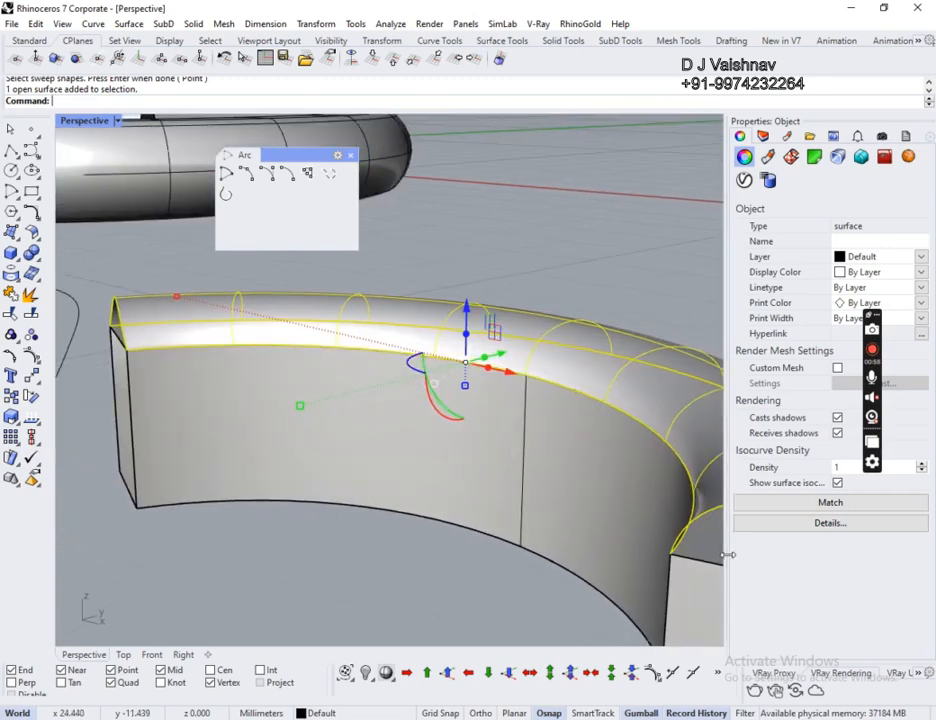
{"action": "right_click_drag", "start_coordinate": [613, 447], "coordinate": [424, 421]}
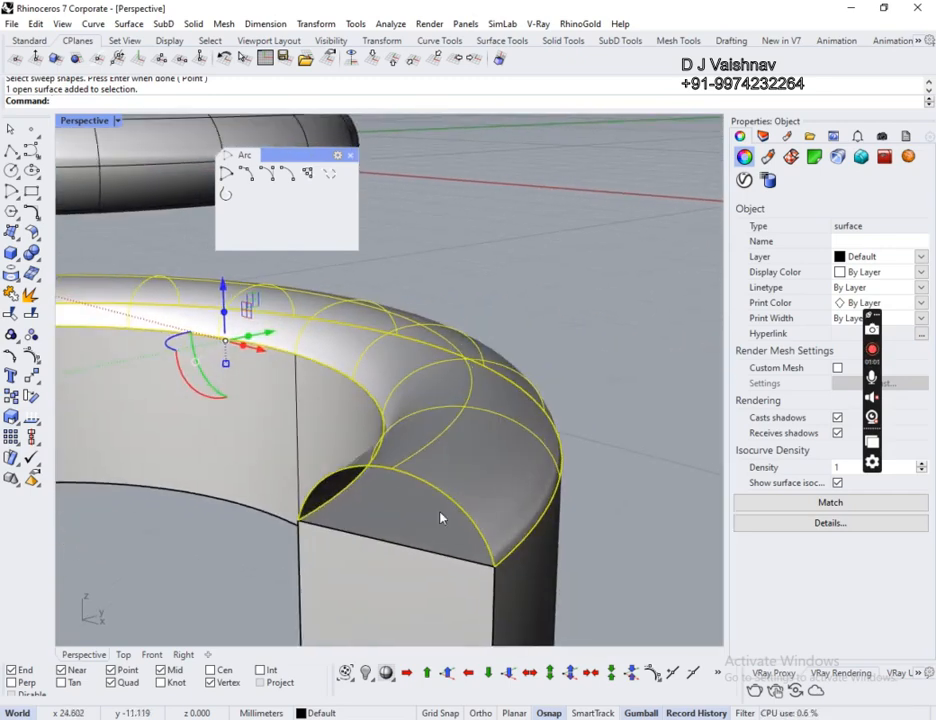
{"action": "right_click_drag", "start_coordinate": [440, 517], "coordinate": [595, 493]}
{"action": "left_click", "coordinate": [603, 494]}
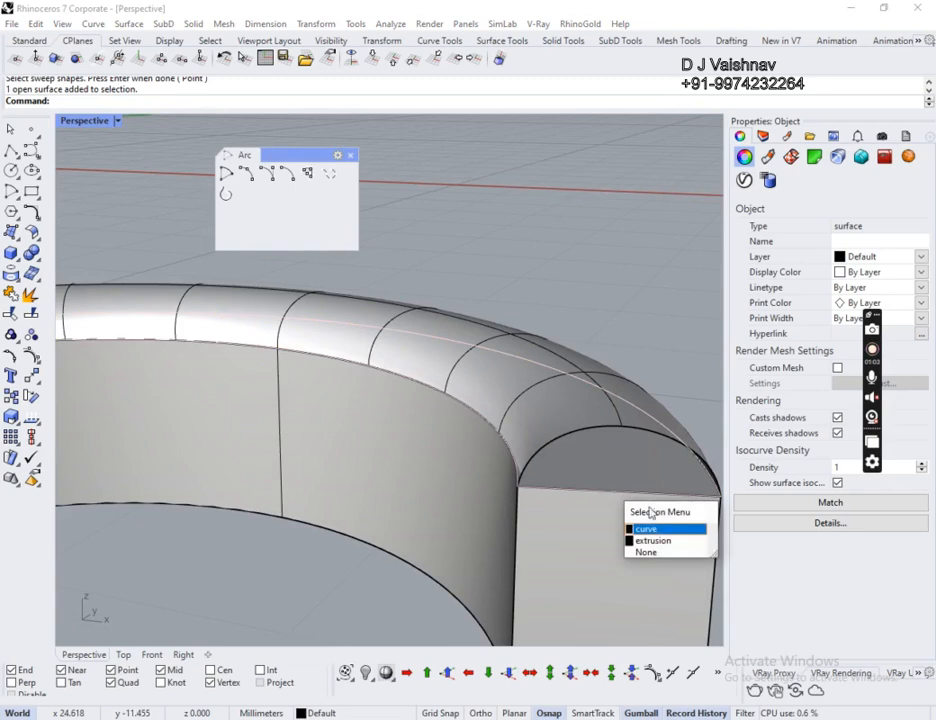
{"action": "left_click", "coordinate": [652, 526]}
{"action": "left_click", "coordinate": [637, 435]}
{"action": "left_click", "coordinate": [630, 303]}
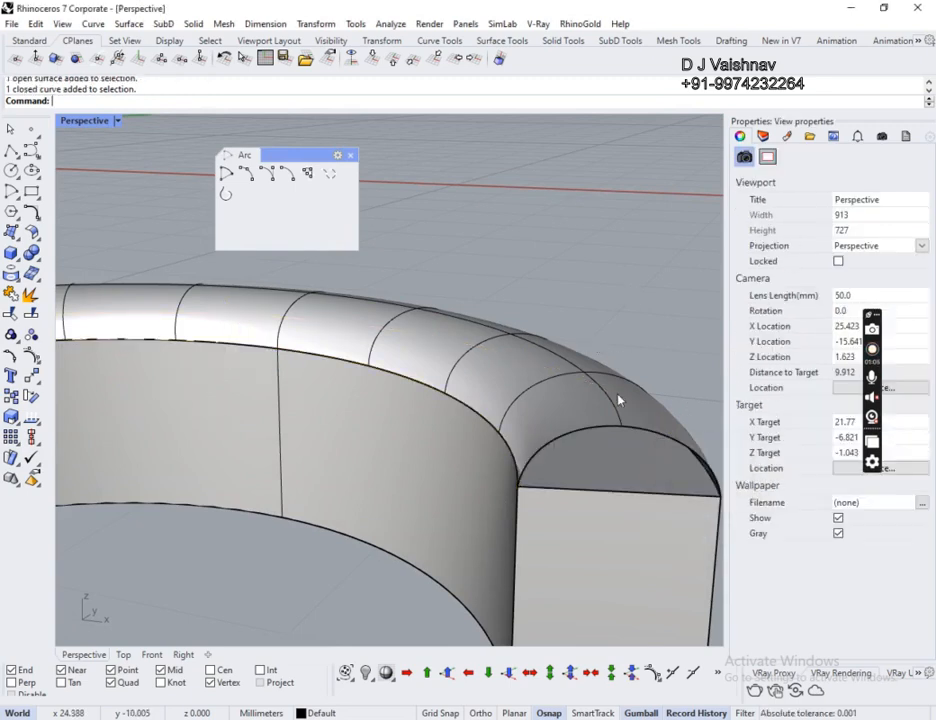
{"action": "left_click", "coordinate": [629, 432]}
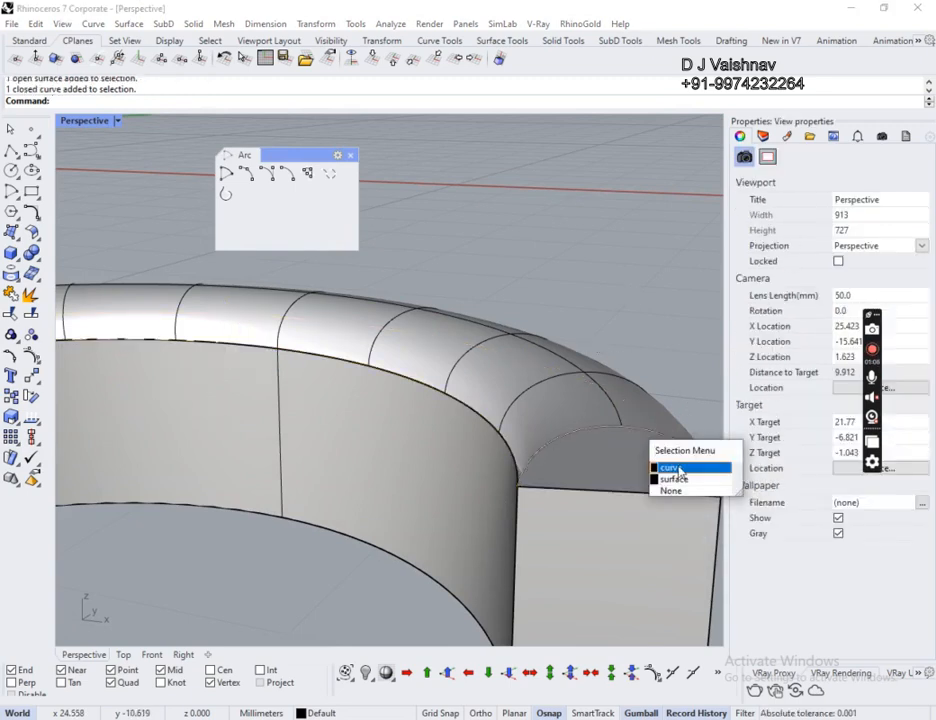
{"action": "left_click", "coordinate": [615, 498]}
- Close the dome's first open end with a surface from edge curves, using the dome profile and the straight edge below it
{"action": "right_click_drag", "start_coordinate": [583, 283], "coordinate": [360, 389]}
{"action": "scroll", "coordinate": [360, 389], "scroll_direction": "up", "scroll_amount": 6}
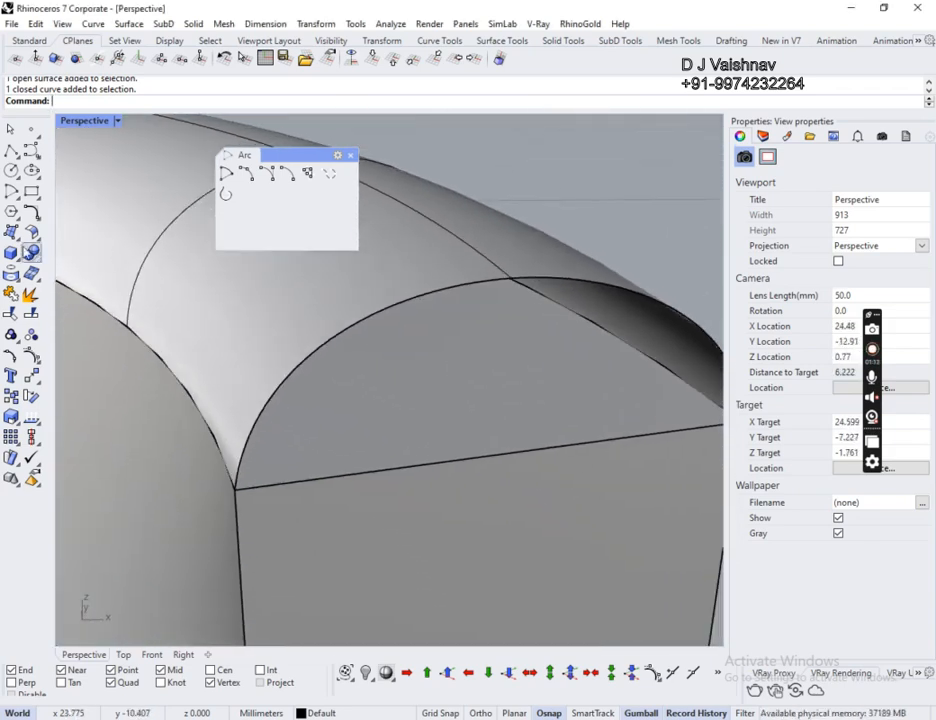
{"action": "left_click", "coordinate": [13, 234]}
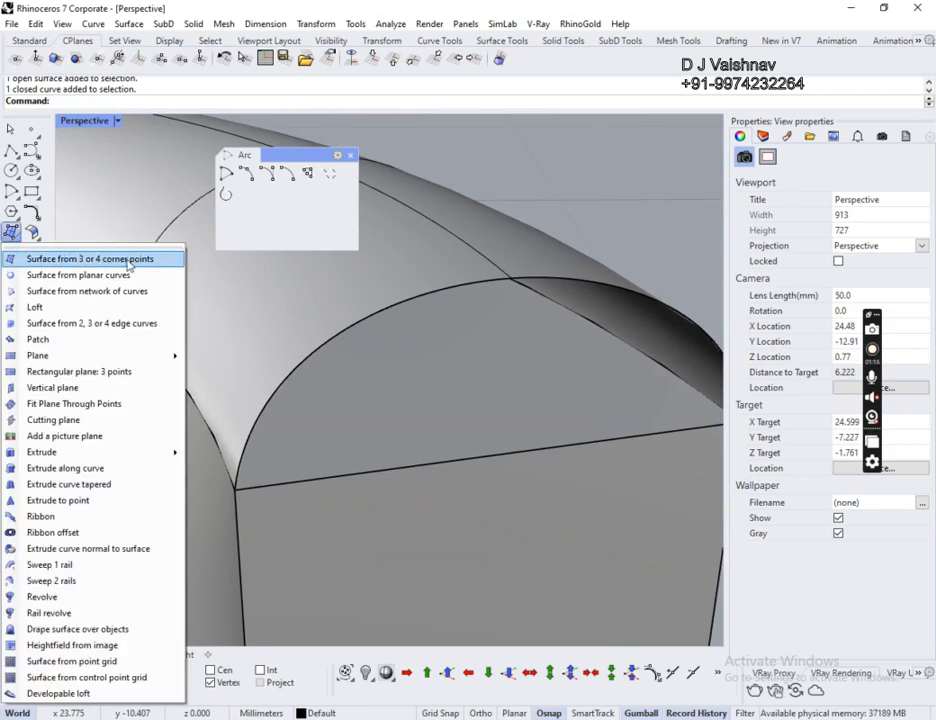
{"action": "left_click", "coordinate": [158, 323]}
{"action": "left_click", "coordinate": [410, 306]}
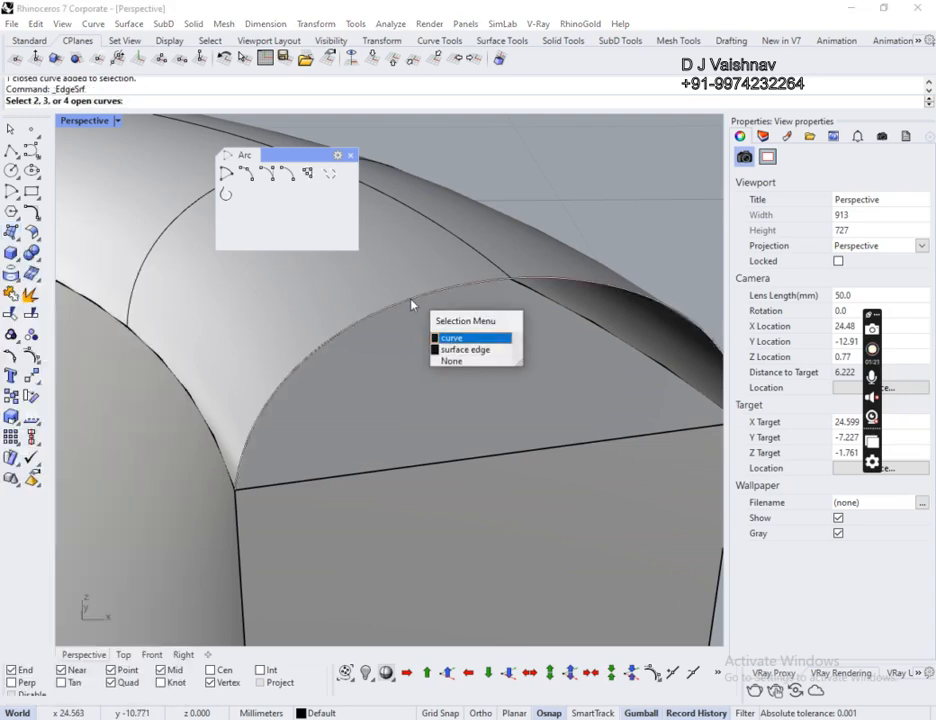
{"action": "left_click", "coordinate": [444, 337]}
{"action": "left_click", "coordinate": [488, 462]}
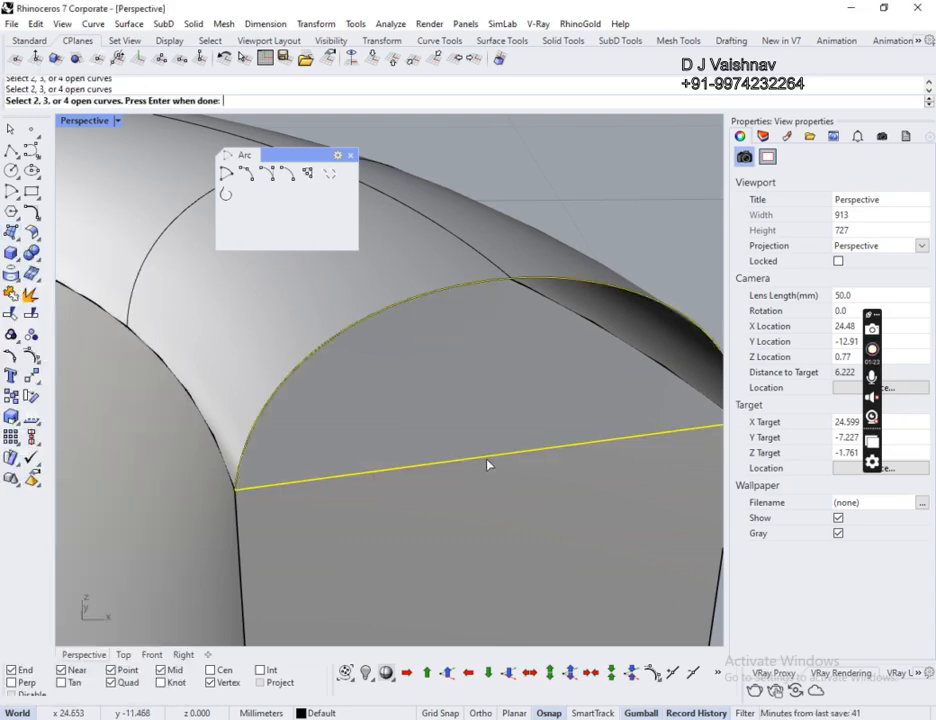
{"action": "key", "text": "Return"}
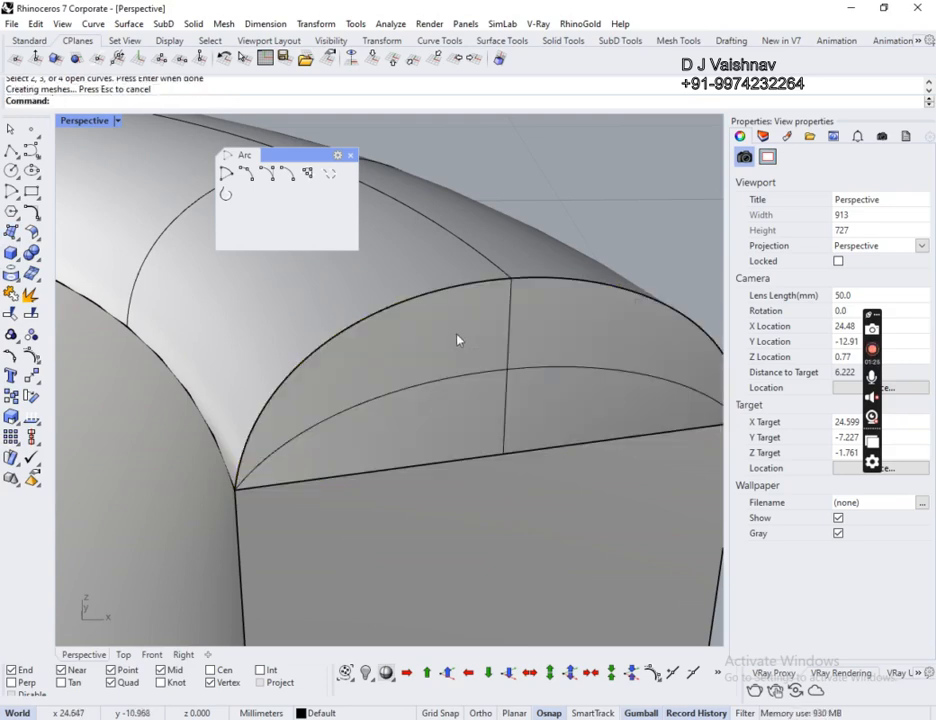
- Close the dome's opposite open end with an edge-curve surface between its curved rim and the extrusion's straight edge
{"action": "scroll", "coordinate": [457, 335], "scroll_direction": "down", "scroll_amount": 6}
{"action": "right_click_drag", "start_coordinate": [305, 371], "coordinate": [405, 374]}
{"action": "right_click_drag", "start_coordinate": [296, 344], "coordinate": [299, 356], "text": "shift"}
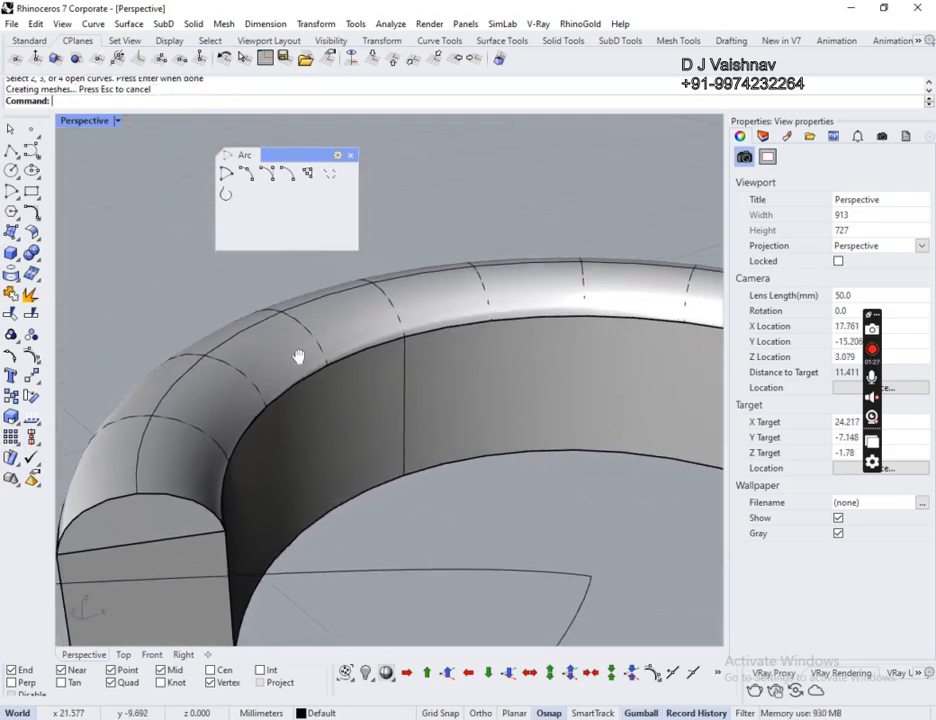
{"action": "scroll", "coordinate": [305, 366], "scroll_direction": "down", "scroll_amount": 4}
{"action": "right_click_drag", "start_coordinate": [242, 421], "coordinate": [397, 410]}
{"action": "scroll", "coordinate": [366, 372], "scroll_direction": "up", "scroll_amount": 6}
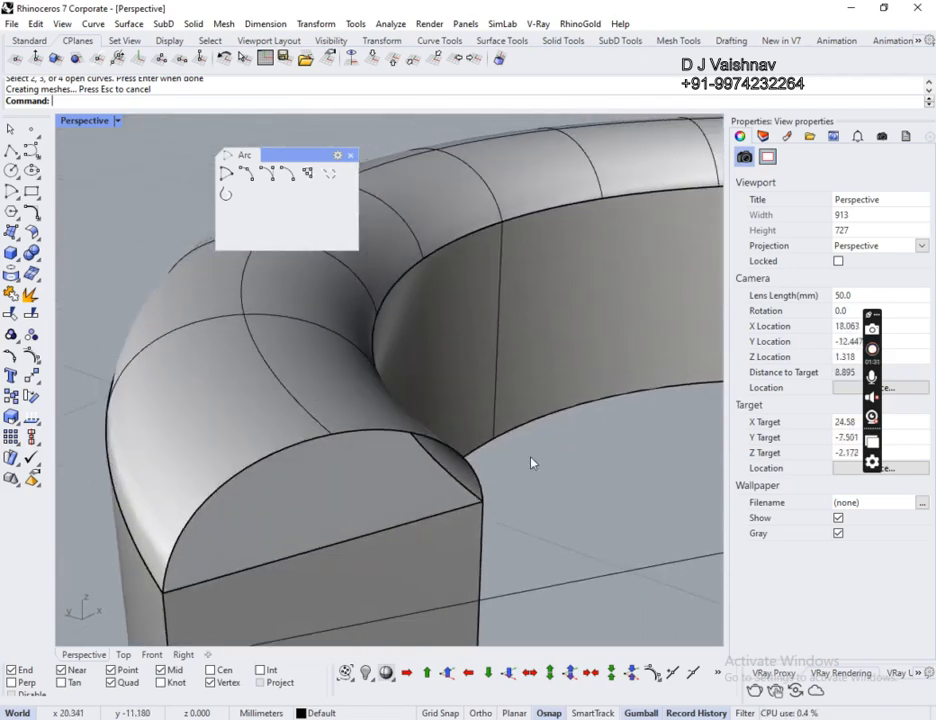
{"action": "key", "text": "Return"}
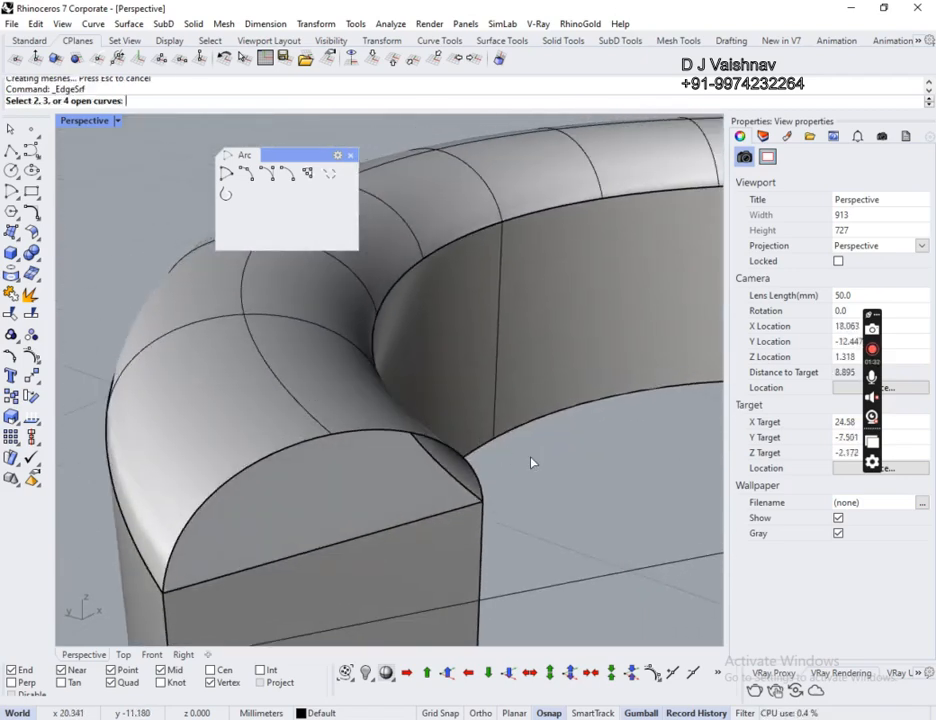
{"action": "left_click", "coordinate": [405, 437]}
{"action": "left_click", "coordinate": [414, 525]}
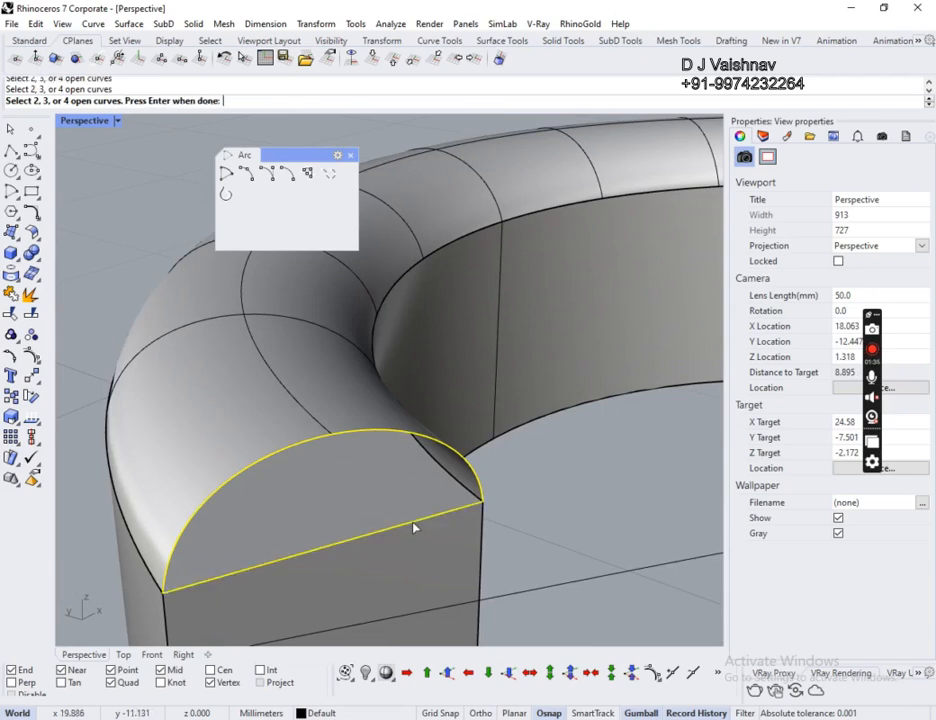
{"action": "key", "text": "Return"}
- Join the arch's domed sweep and its two end surfaces into one polysurface
{"action": "left_click", "coordinate": [378, 493]}
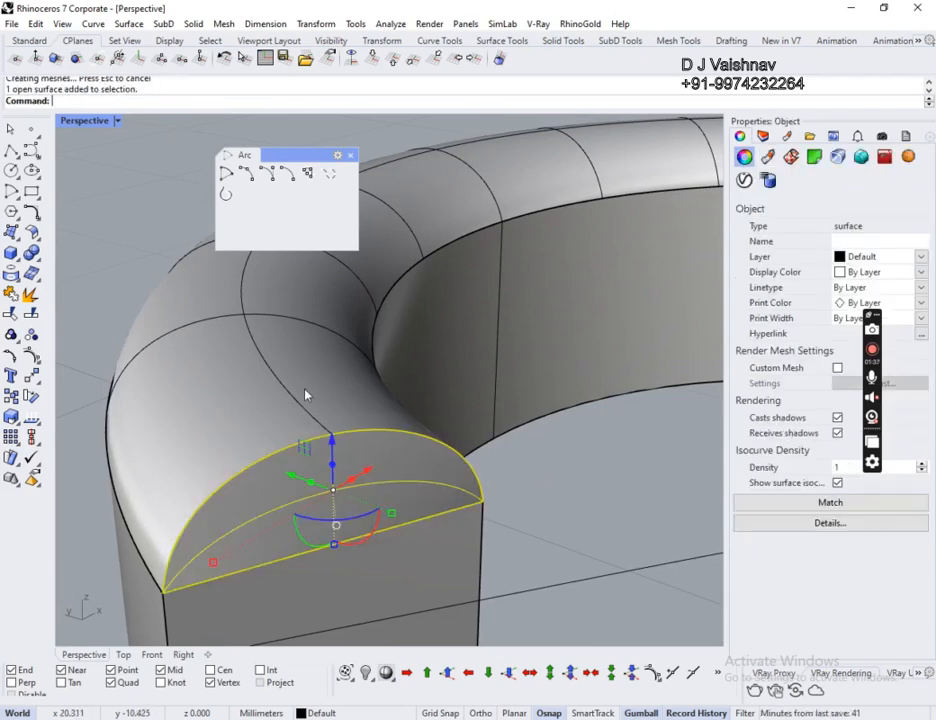
{"action": "left_click", "coordinate": [218, 380], "text": "shift"}
{"action": "scroll", "coordinate": [218, 380], "scroll_direction": "down", "scroll_amount": 8}
{"action": "right_click_drag", "start_coordinate": [547, 386], "coordinate": [418, 376]}
{"action": "right_click_drag", "start_coordinate": [675, 382], "coordinate": [300, 364], "text": "shift"}
{"action": "scroll", "coordinate": [417, 397], "scroll_direction": "down", "scroll_amount": 4}
{"action": "scroll", "coordinate": [410, 372], "scroll_direction": "up", "scroll_amount": 10}
{"action": "left_click", "coordinate": [366, 300], "text": "shift"}
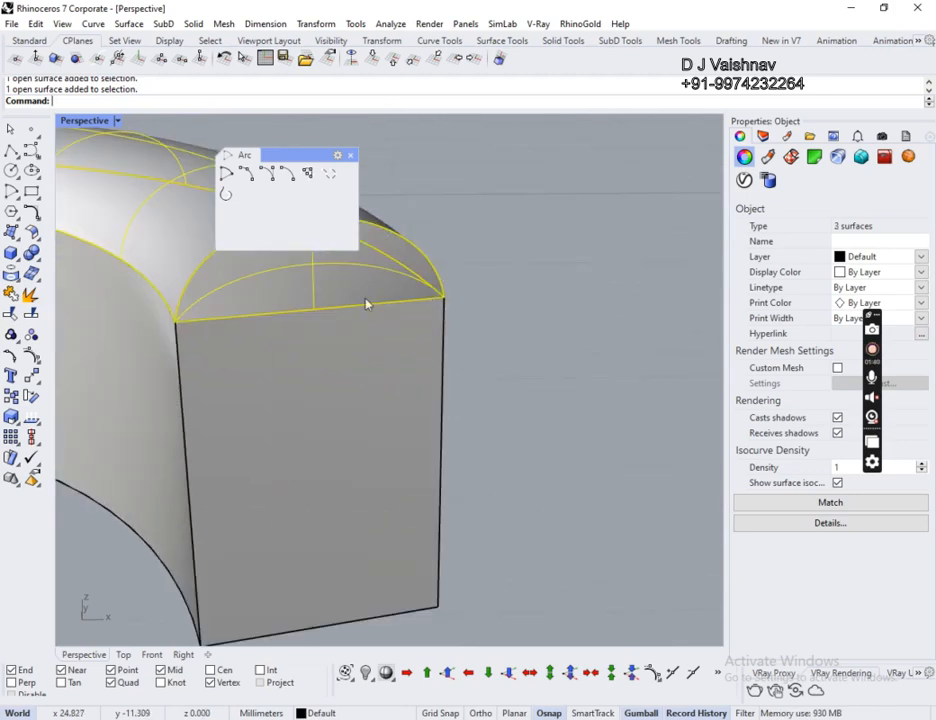
{"action": "left_click", "coordinate": [11, 293]}
{"action": "left_click", "coordinate": [513, 398]}
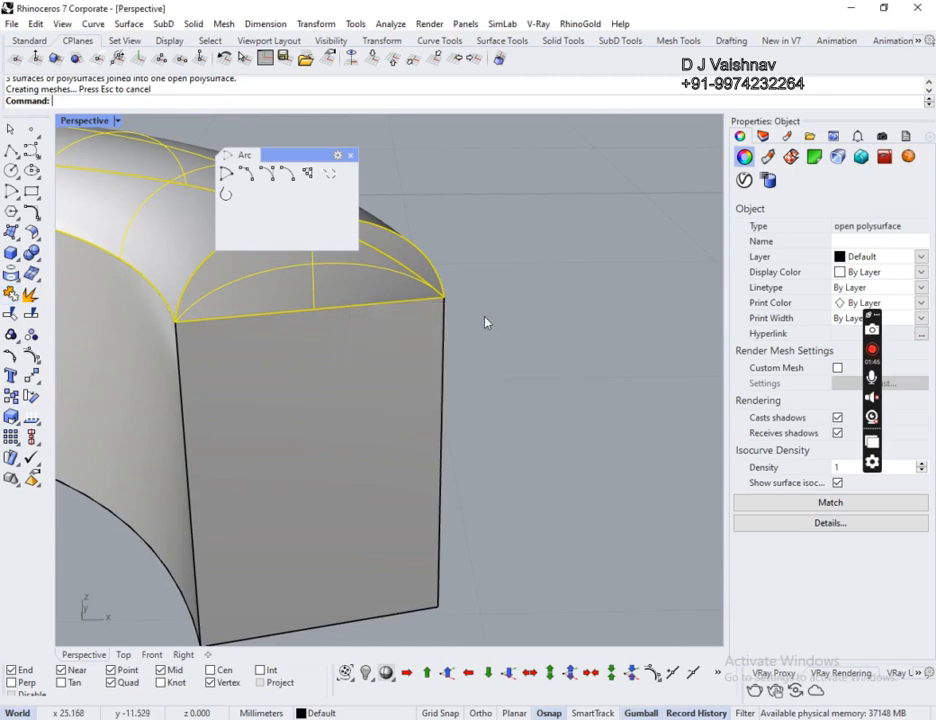
- Cap the underside of the joined dome to make a closed solid and check its object type
{"action": "scroll", "coordinate": [485, 320], "scroll_direction": "down", "scroll_amount": 9}
{"action": "right_click_drag", "start_coordinate": [280, 328], "coordinate": [520, 381], "text": "shift"}
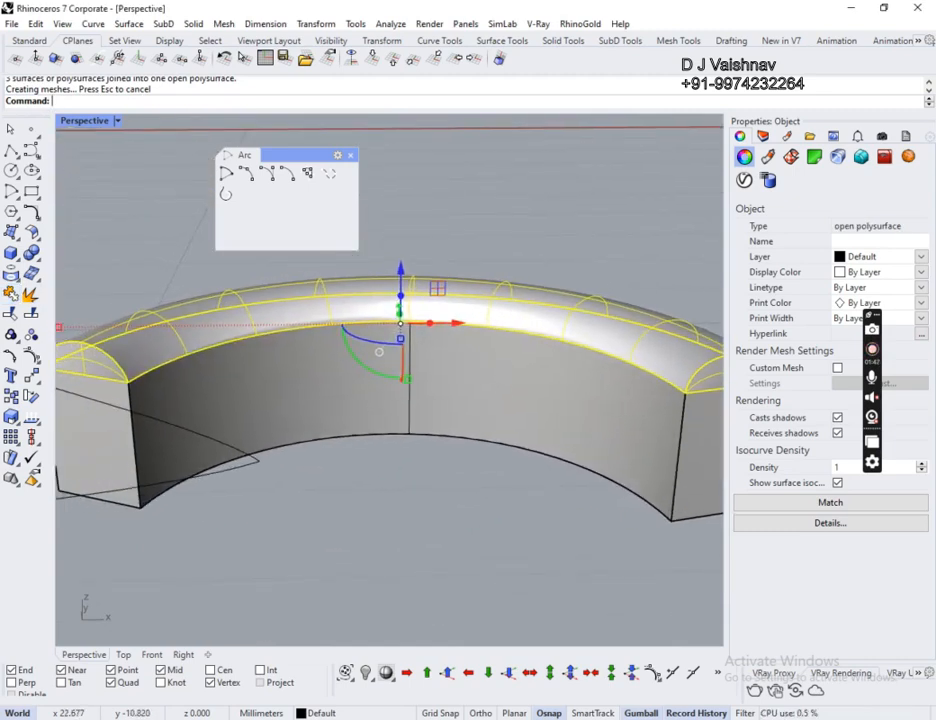
{"action": "key", "text": "Return"}
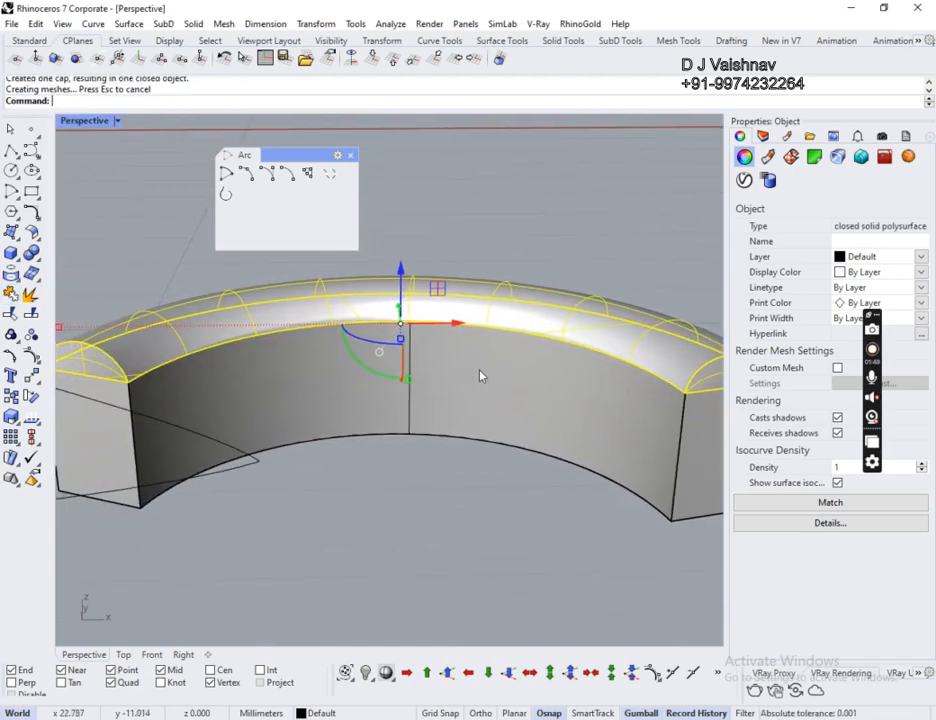
{"action": "key", "text": "Escape"}
{"action": "left_click", "coordinate": [617, 301]}
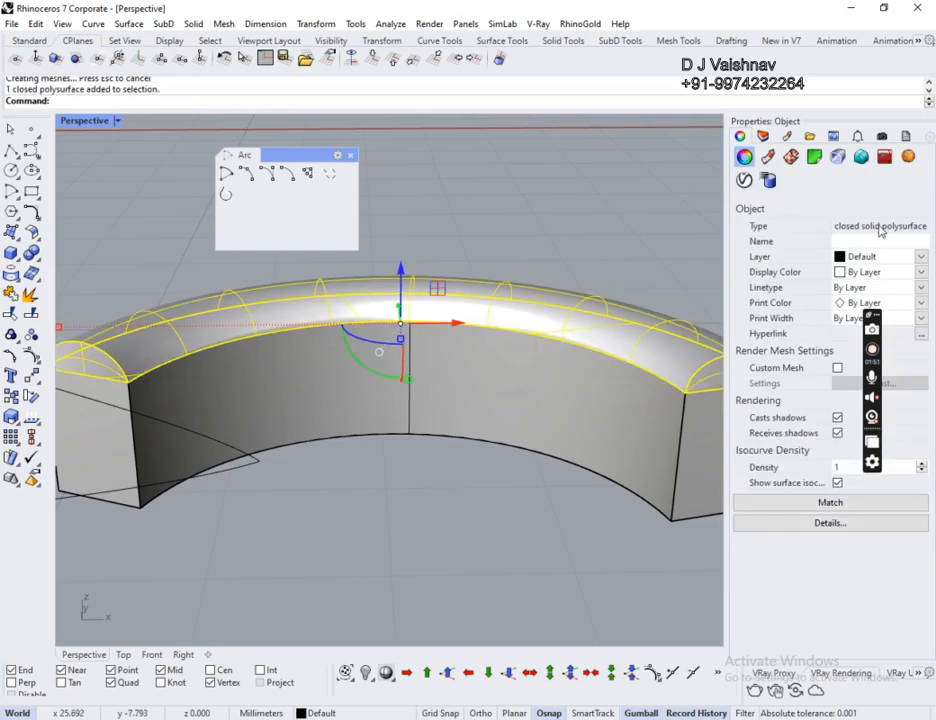
- Show all hidden objects again and clear the selection
{"action": "scroll", "coordinate": [560, 242], "scroll_direction": "down", "scroll_amount": 3}
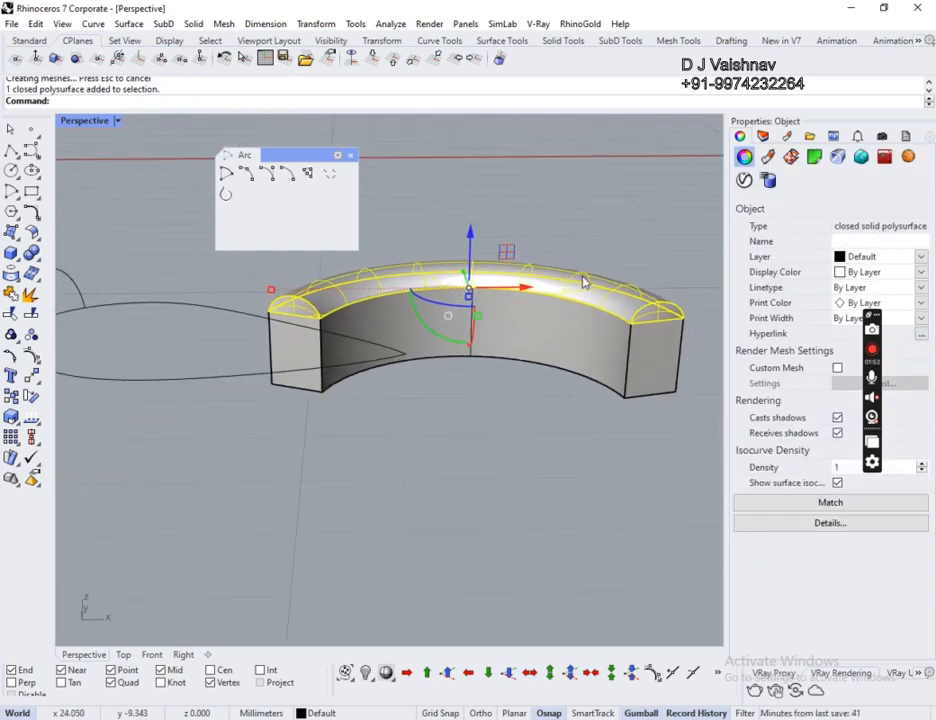
{"action": "key", "text": "ctrl+alt+h"}
{"action": "scroll", "coordinate": [537, 234], "scroll_direction": "down", "scroll_amount": 4}
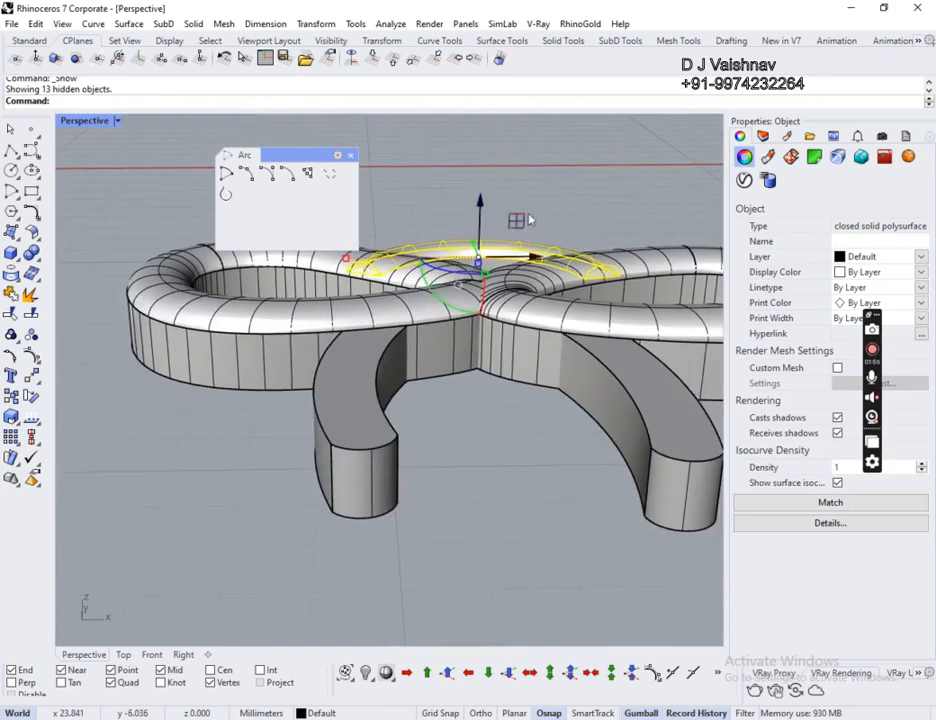
{"action": "key", "text": "Escape"}
- Examine the bow from several angles, focusing on its two flat-topped tails
{"action": "right_click_drag", "start_coordinate": [530, 219], "coordinate": [600, 376]}
{"action": "scroll", "coordinate": [537, 355], "scroll_direction": "down", "scroll_amount": 4}
{"action": "right_click_drag", "start_coordinate": [537, 355], "coordinate": [588, 316]}
{"action": "scroll", "coordinate": [604, 322], "scroll_direction": "down", "scroll_amount": 5}
{"action": "scroll", "coordinate": [604, 322], "scroll_direction": "up", "scroll_amount": 10}
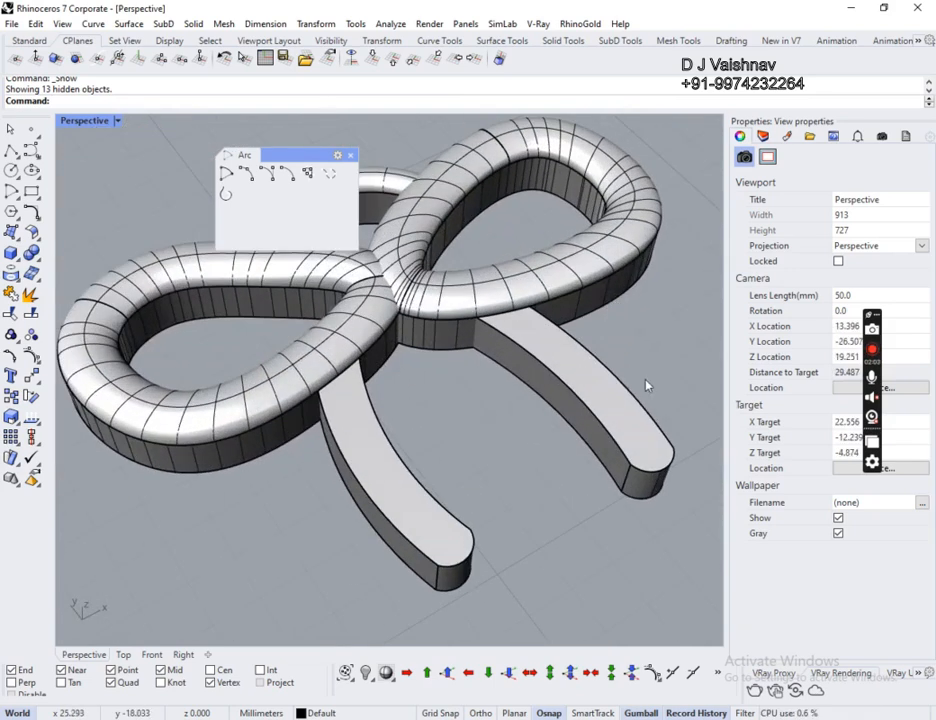
{"action": "left_click_drag", "start_coordinate": [646, 379], "coordinate": [553, 432]}
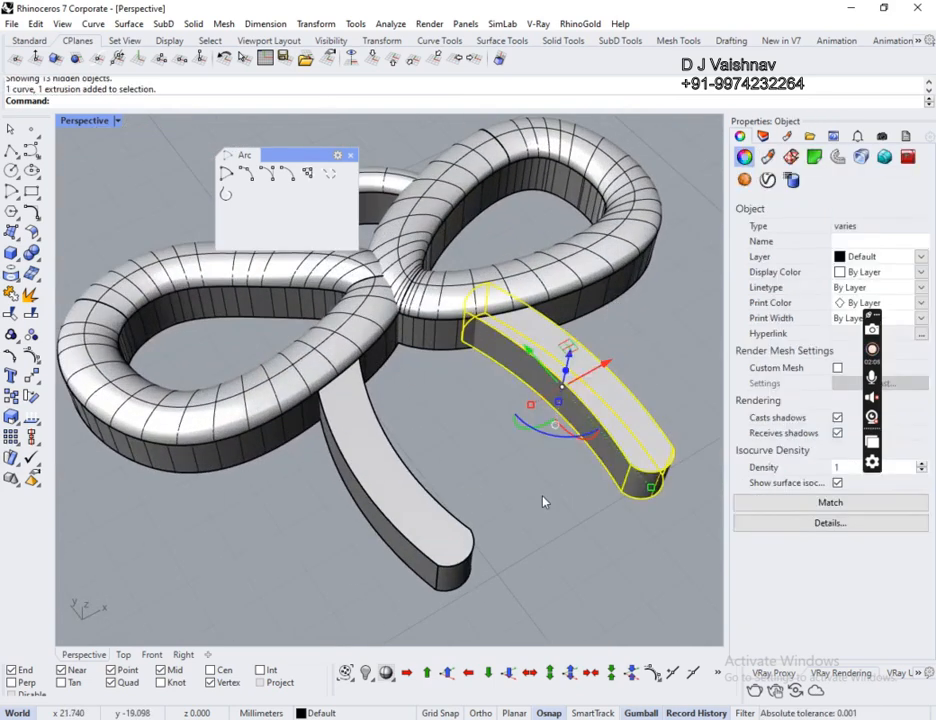
{"action": "left_click", "coordinate": [546, 500]}
{"action": "scroll", "coordinate": [359, 399], "scroll_direction": "down", "scroll_amount": 6}
{"action": "scroll", "coordinate": [485, 405], "scroll_direction": "up", "scroll_amount": 3}
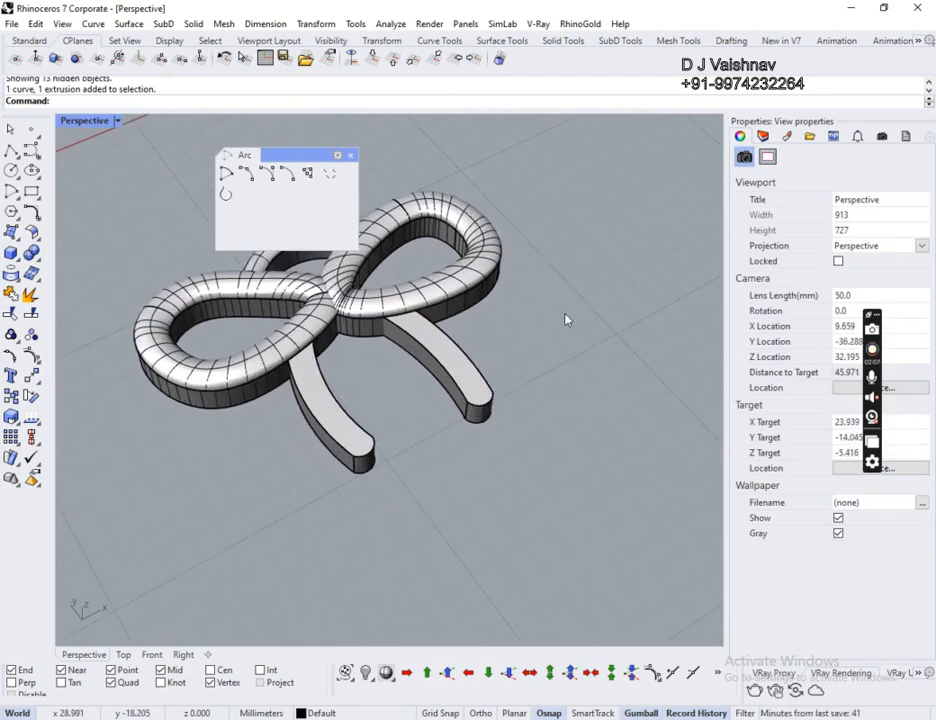
{"action": "right_click_drag", "start_coordinate": [566, 320], "coordinate": [662, 378]}
{"action": "scroll", "coordinate": [470, 368], "scroll_direction": "down", "scroll_amount": 6}
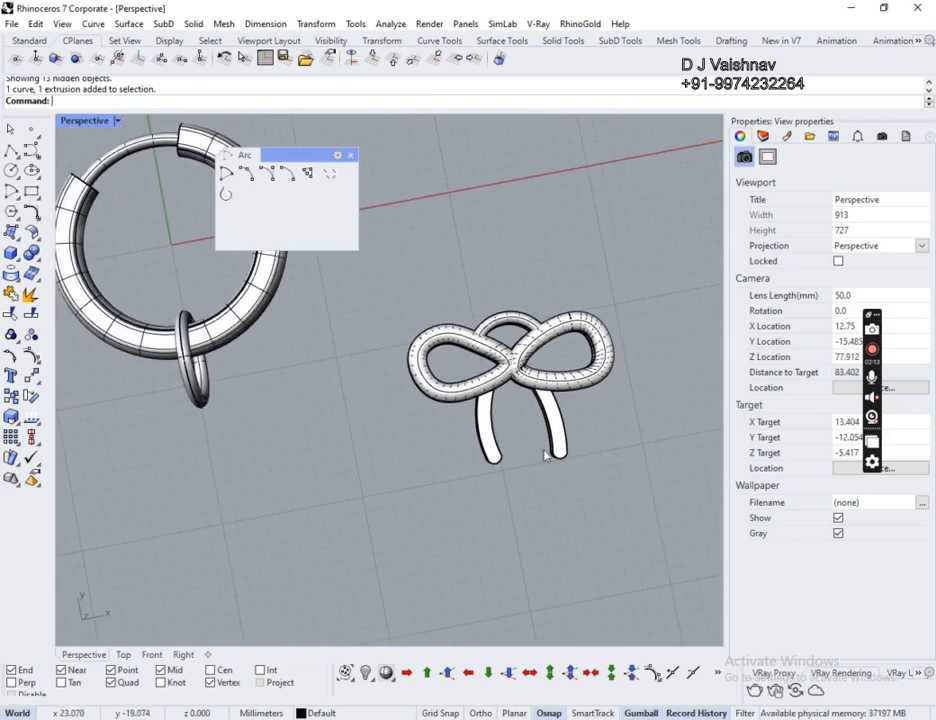
{"action": "scroll", "coordinate": [539, 454], "scroll_direction": "up", "scroll_amount": 3}
{"action": "right_click_drag", "start_coordinate": [537, 453], "coordinate": [502, 355]}
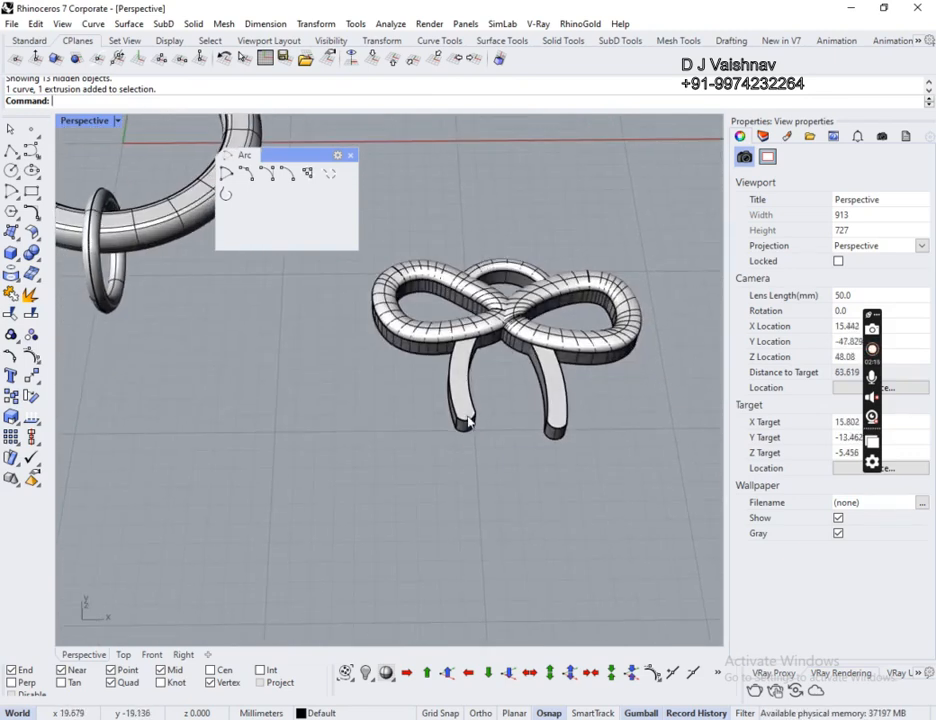
{"action": "scroll", "coordinate": [468, 421], "scroll_direction": "down", "scroll_amount": 3}
{"action": "scroll", "coordinate": [453, 411], "scroll_direction": "up", "scroll_amount": 7}
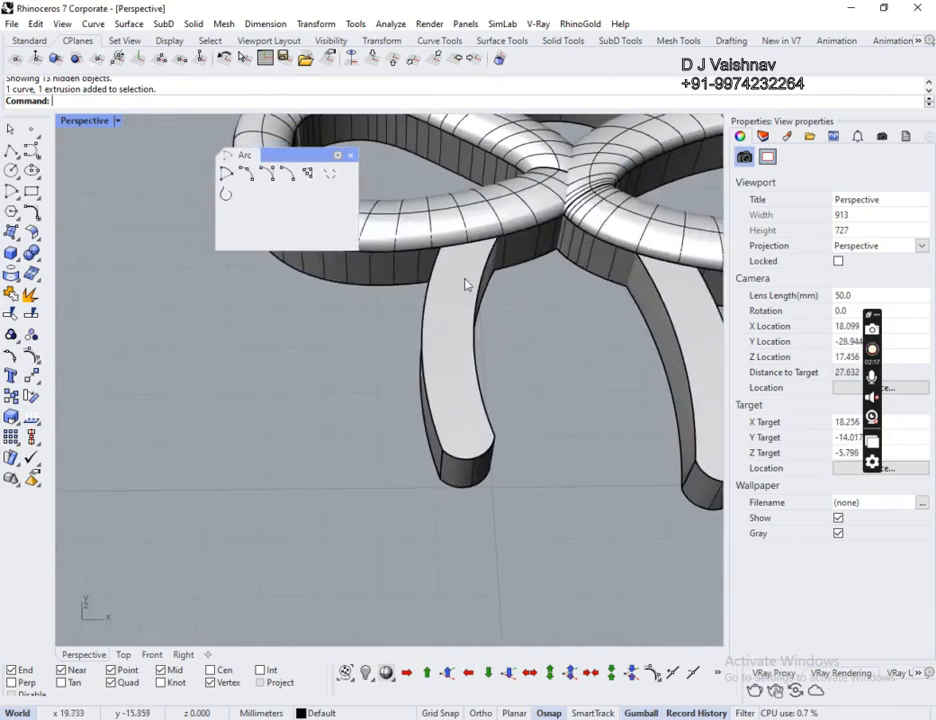
{"action": "scroll", "coordinate": [465, 285], "scroll_direction": "down", "scroll_amount": 7}
- Select both extruded tails of the bow together with their curves
{"action": "left_click_drag", "start_coordinate": [637, 443], "coordinate": [308, 497]}
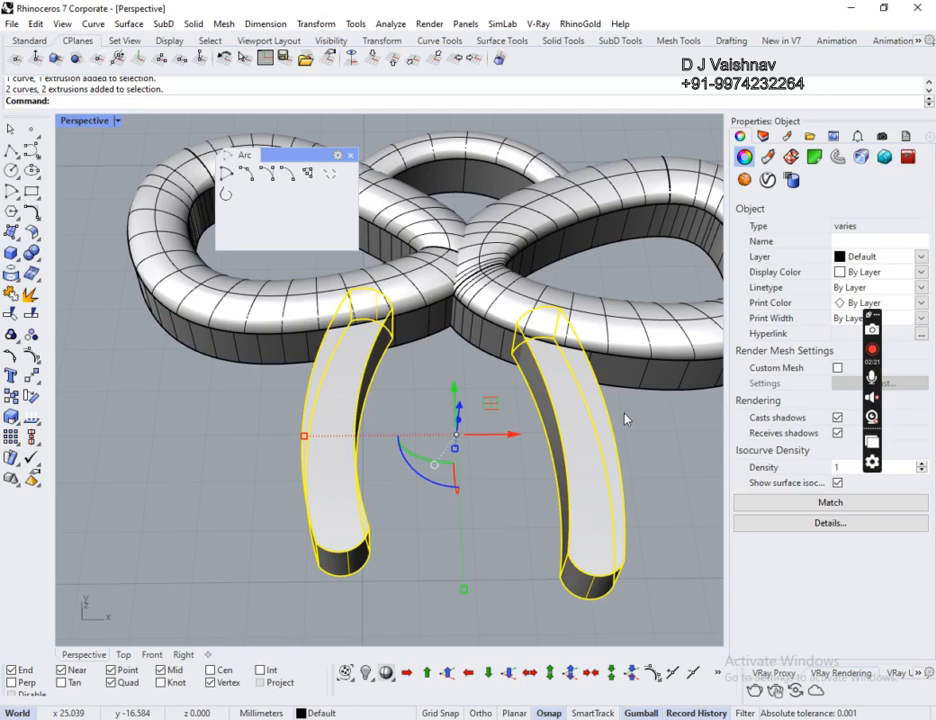
{"action": "scroll", "coordinate": [470, 335], "scroll_direction": "down", "scroll_amount": 6}
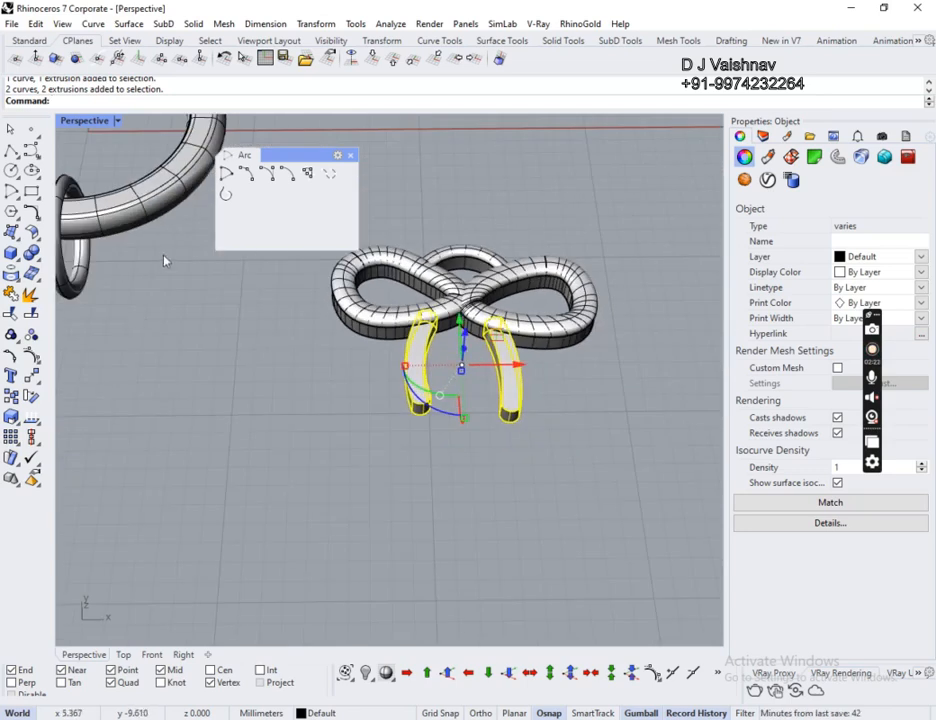
{"action": "scroll", "coordinate": [421, 348], "scroll_direction": "up", "scroll_amount": 6}
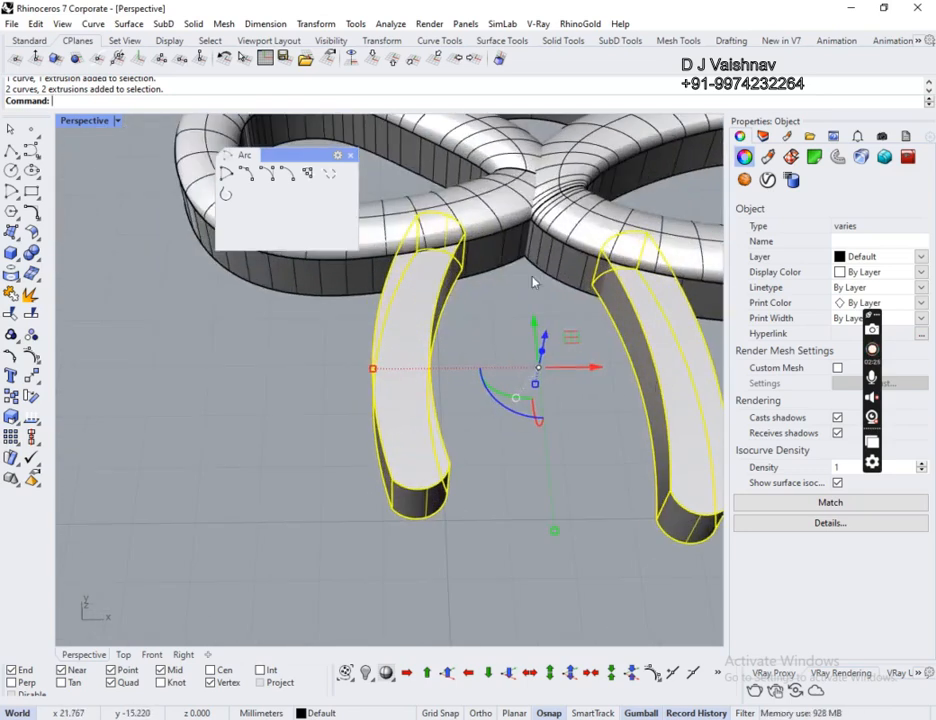
{"action": "right_click_drag", "start_coordinate": [533, 283], "coordinate": [443, 327], "text": "shift"}
- Try to isolate the two selected tails with the Isolate command and clear the selection
{"action": "type", "text": "Iso"}
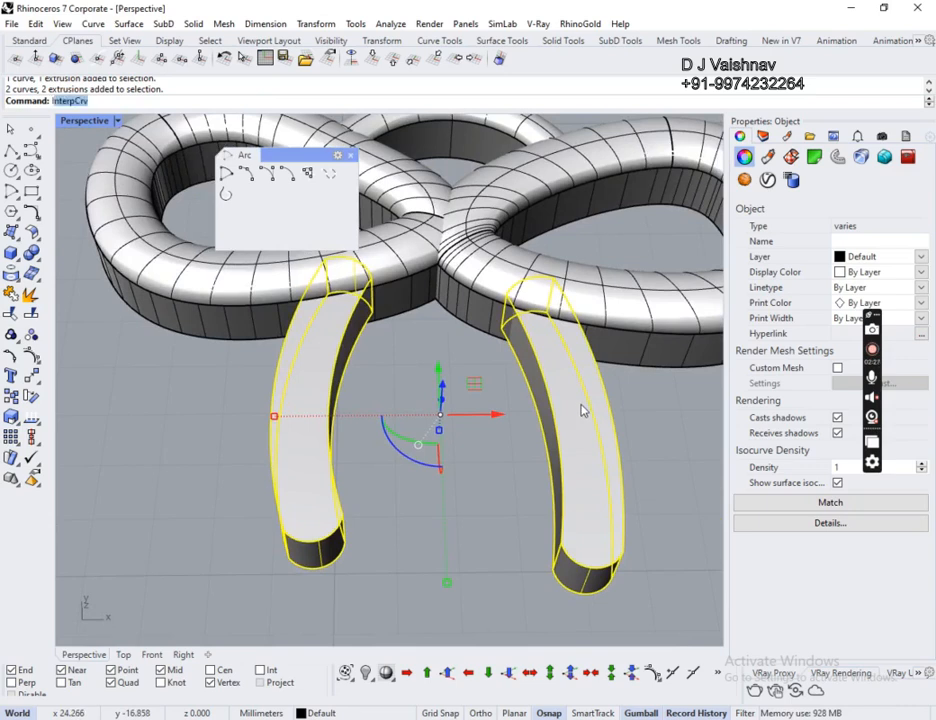
{"action": "type", "text": "late"}
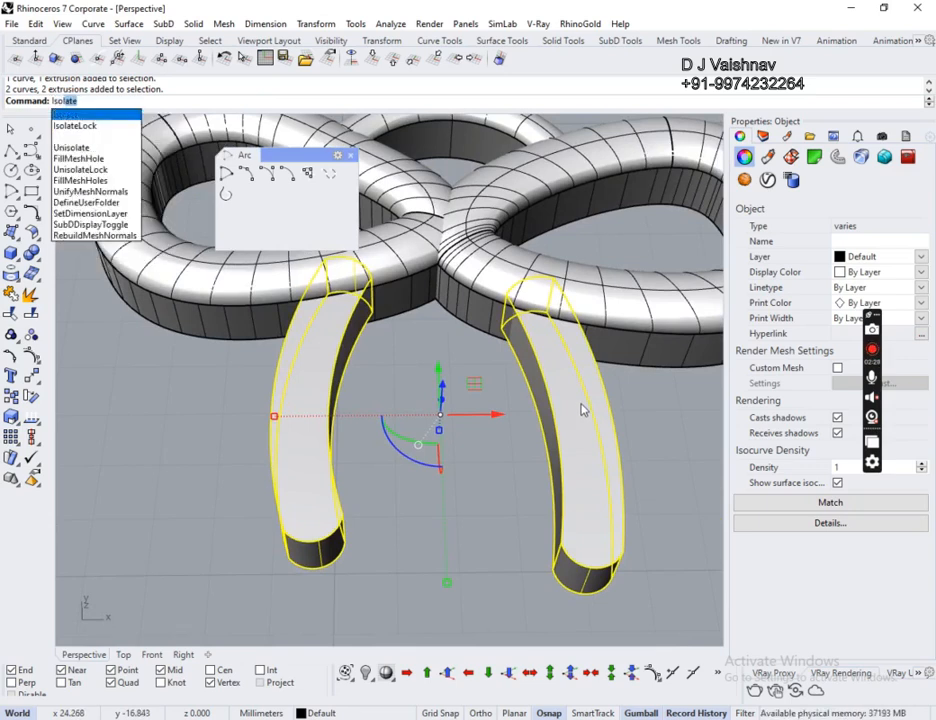
{"action": "key", "text": "Return"}
{"action": "left_click", "coordinate": [470, 268]}
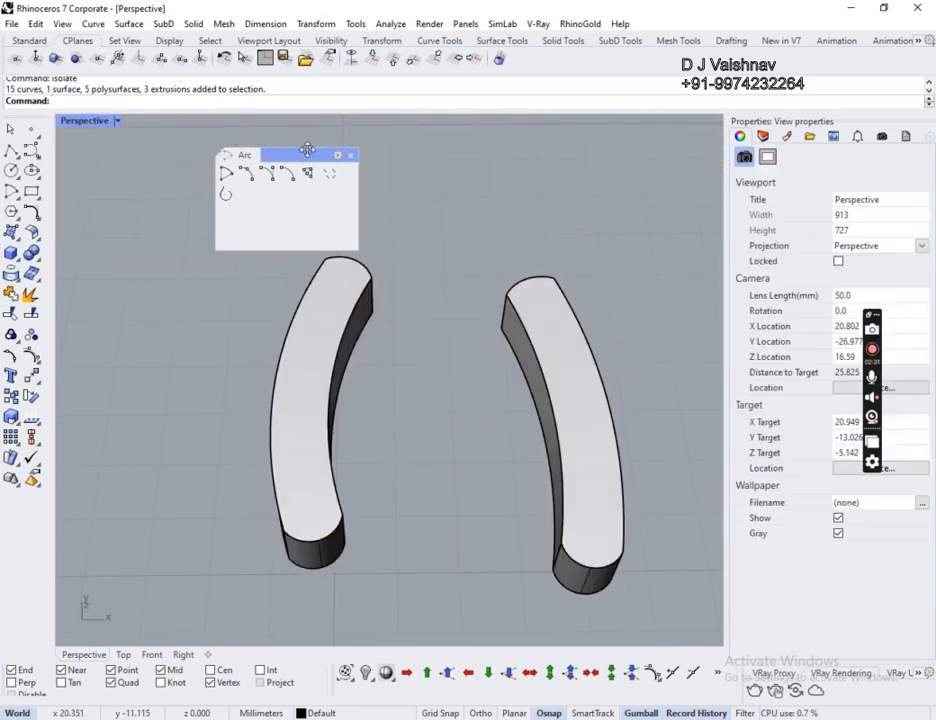
- Move the floating Arc palette away from the two tails, keeping it undocked
{"action": "left_click_drag", "start_coordinate": [305, 153], "coordinate": [600, 122]}
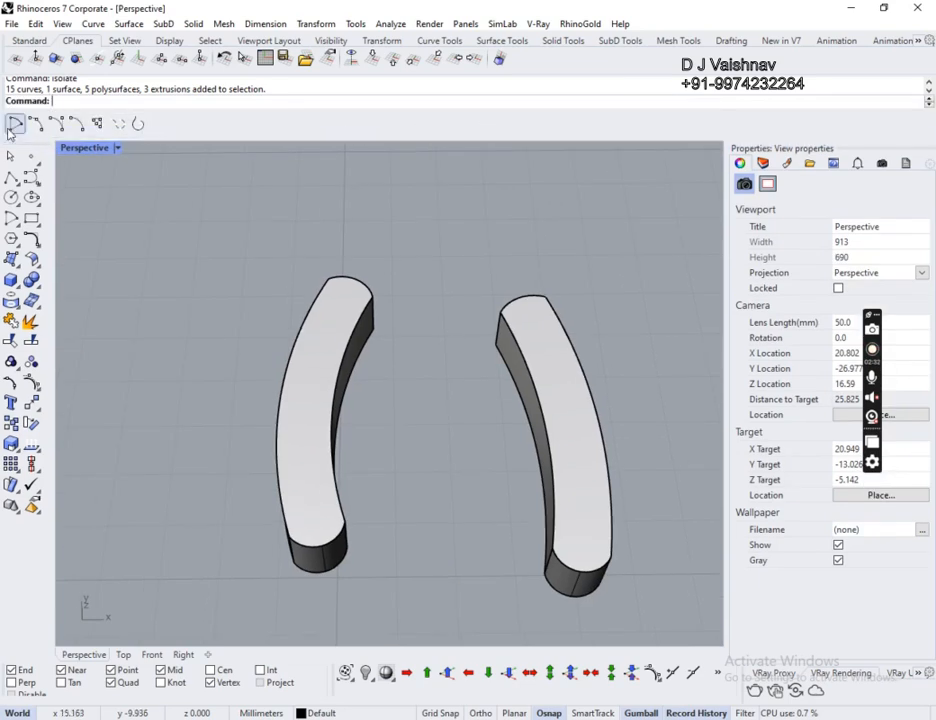
{"action": "left_click_drag", "start_coordinate": [8, 123], "coordinate": [560, 146]}
{"action": "scroll", "coordinate": [295, 265], "scroll_direction": "down", "scroll_amount": 5}
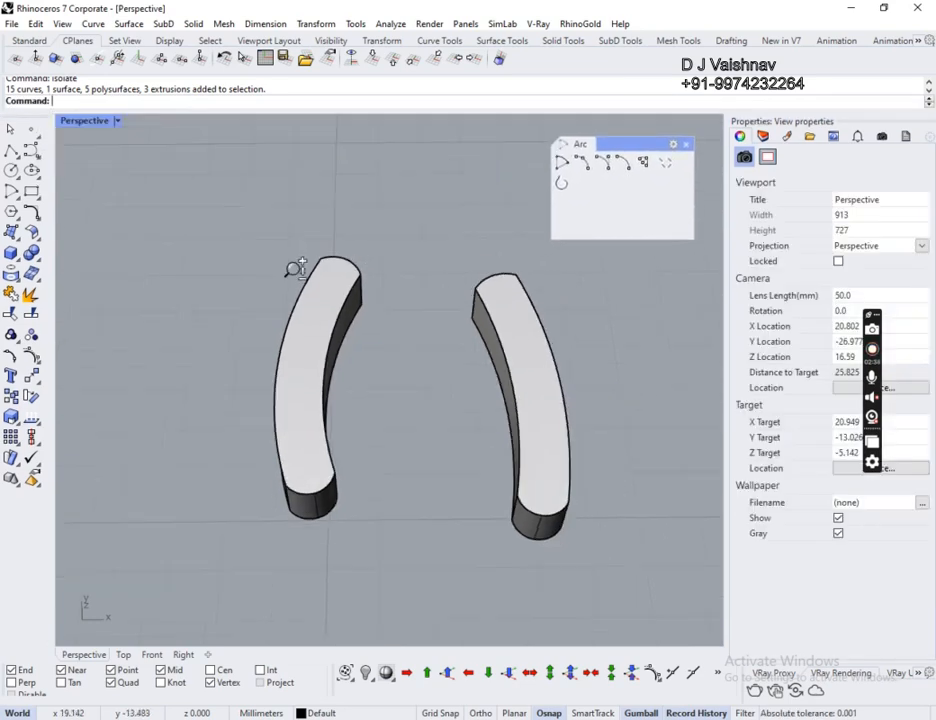
- Undo the isolation, invert the selection of the two tails and hide everything else
{"action": "key", "text": "ctrl+z"}
{"action": "right_click_drag", "start_coordinate": [355, 328], "coordinate": [428, 410]}
{"action": "left_click_drag", "start_coordinate": [318, 385], "coordinate": [262, 387]}
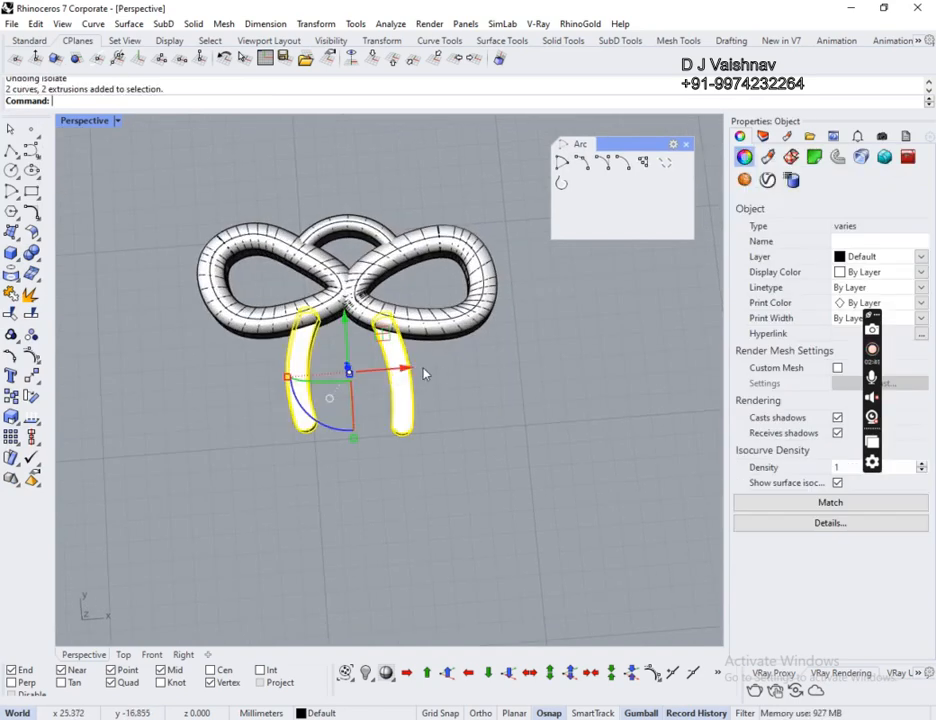
{"action": "left_click", "coordinate": [211, 41]}
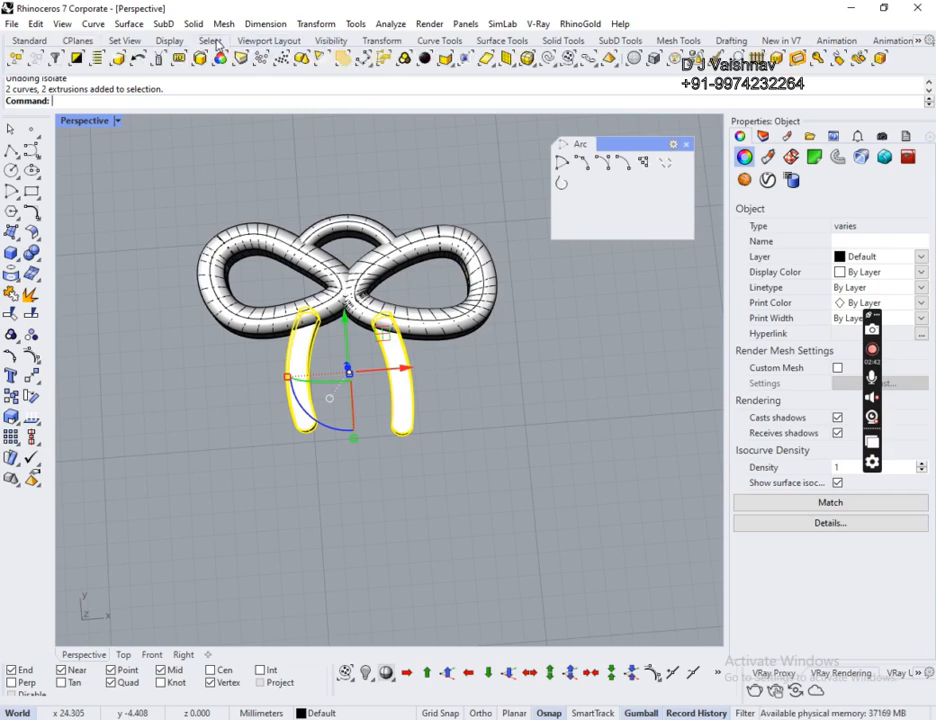
{"action": "left_click", "coordinate": [77, 60]}
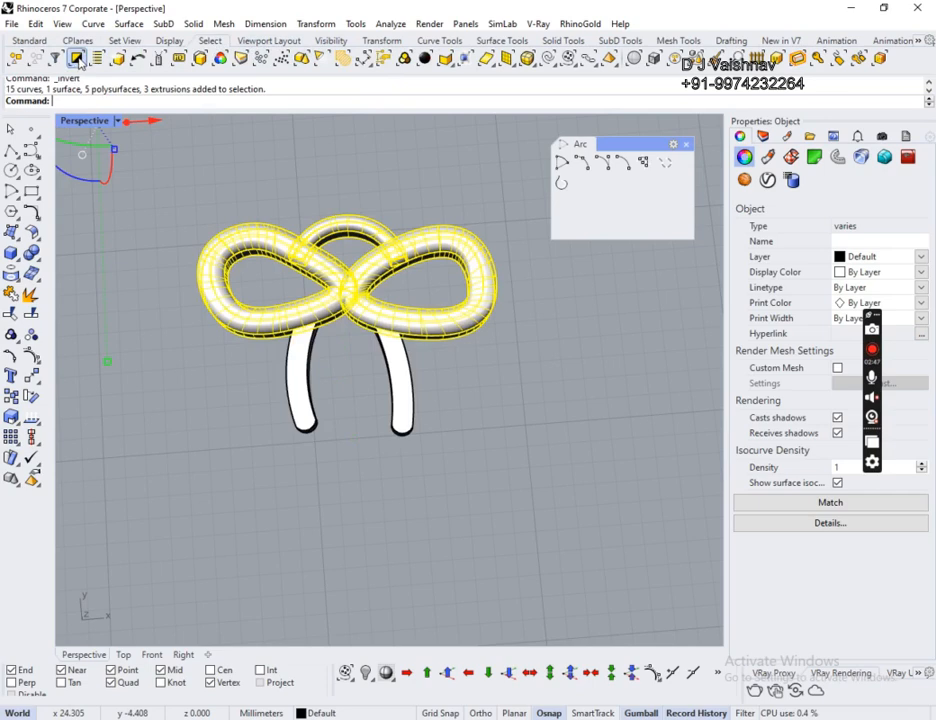
{"action": "right_click_drag", "start_coordinate": [217, 248], "coordinate": [362, 357], "text": "shift"}
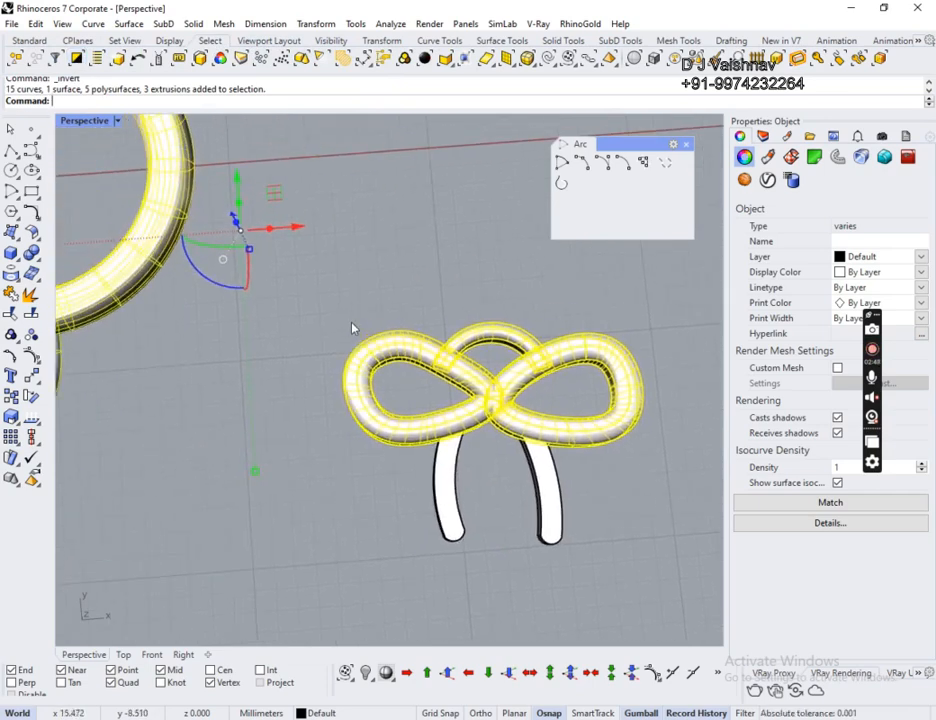
{"action": "key", "text": "ctrl+h"}
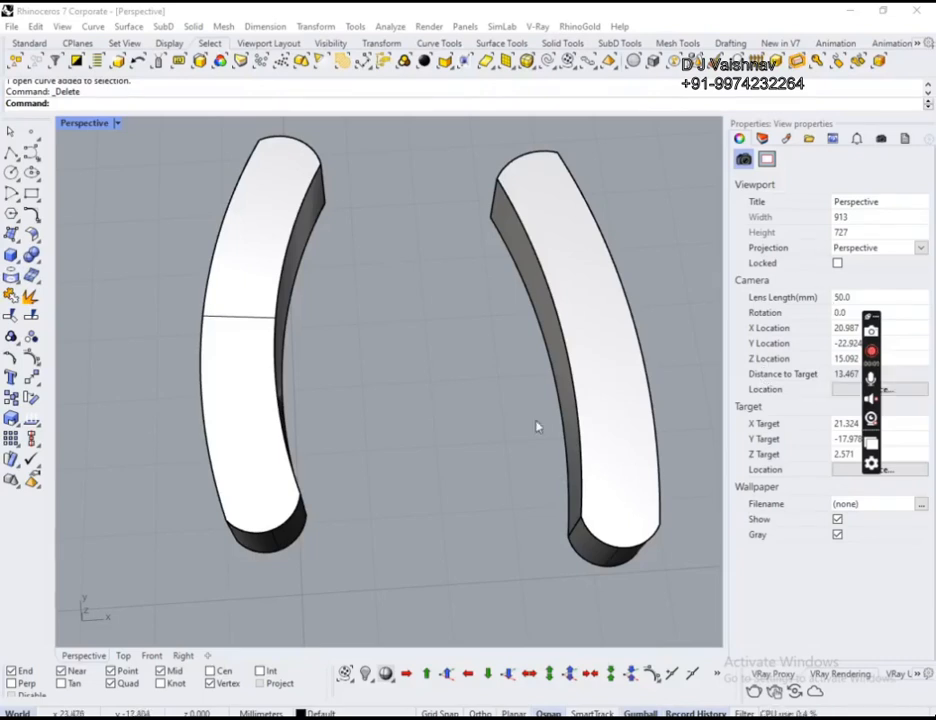
- Round all top edges of the left tail with BlendEdge at radius 0.4 with preview on, accepting the broken history
{"action": "scroll", "coordinate": [520, 495], "scroll_direction": "up", "scroll_amount": 6}
{"action": "scroll", "coordinate": [499, 474], "scroll_direction": "down", "scroll_amount": 4}
{"action": "right_click_drag", "start_coordinate": [497, 472], "coordinate": [437, 340]}
{"action": "key", "text": "Up"}
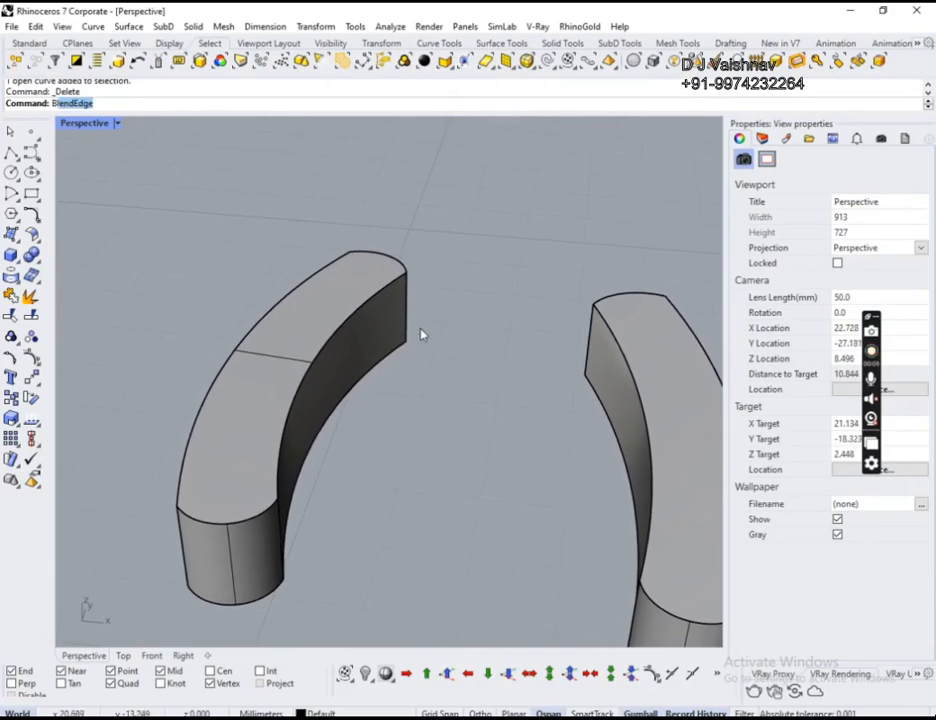
{"action": "type", "text": "lend"}
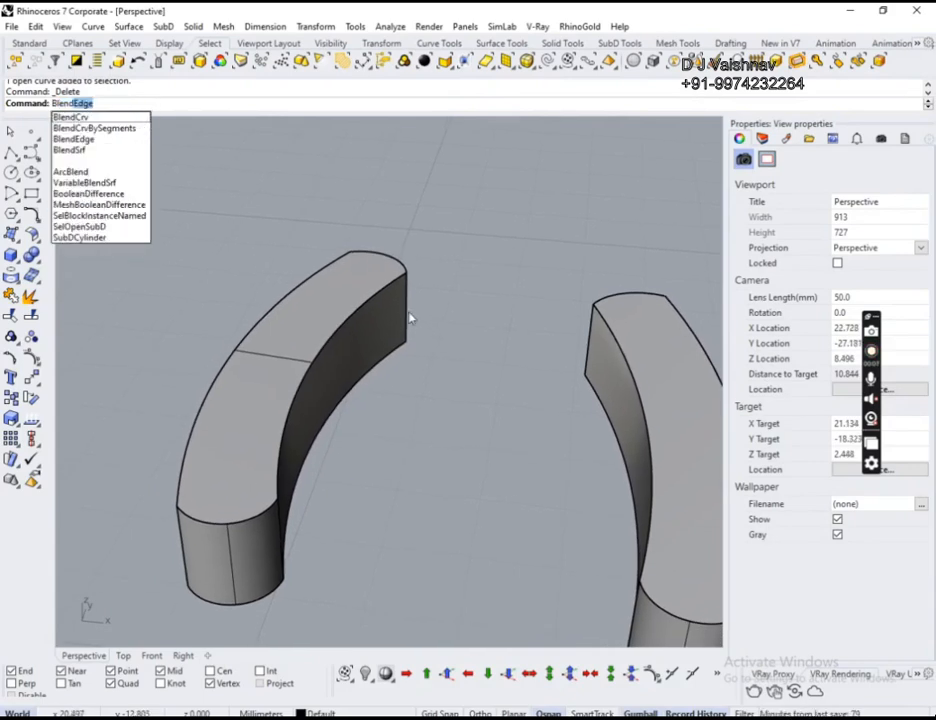
{"action": "key", "text": "Return"}
{"action": "mouse_move", "coordinate": [407, 338]}
{"action": "right_mouse_down"}
{"action": "mouse_move", "coordinate": [434, 312]}
{"action": "mouse_move", "coordinate": [407, 330]}
{"action": "right_mouse_up"}
{"action": "left_click", "coordinate": [372, 103]}
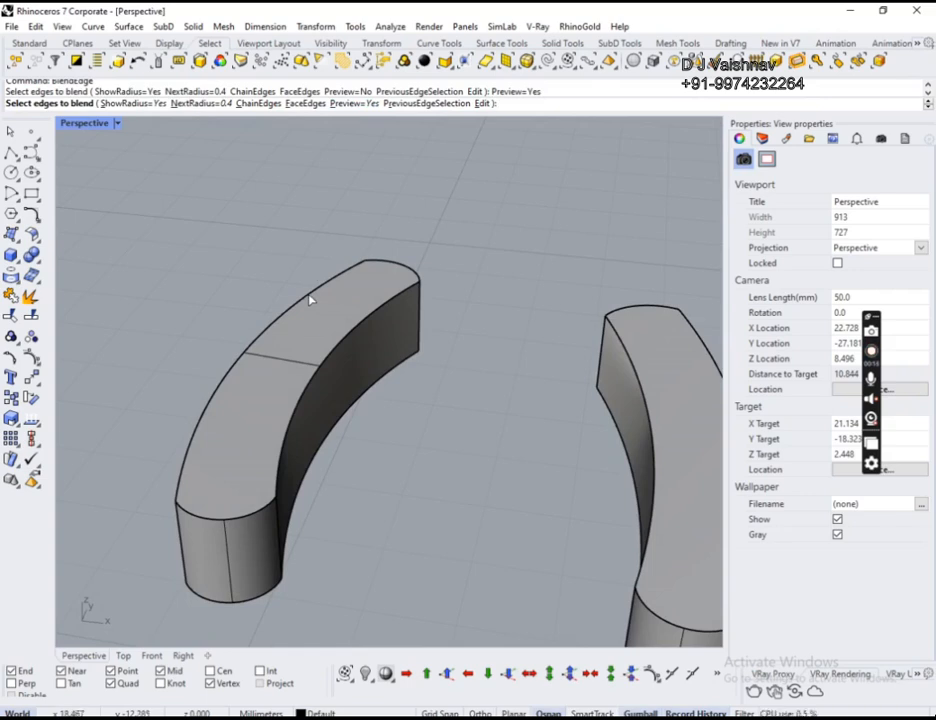
{"action": "left_click", "coordinate": [252, 350]}
{"action": "left_click", "coordinate": [262, 526]}
{"action": "left_click", "coordinate": [367, 322]}
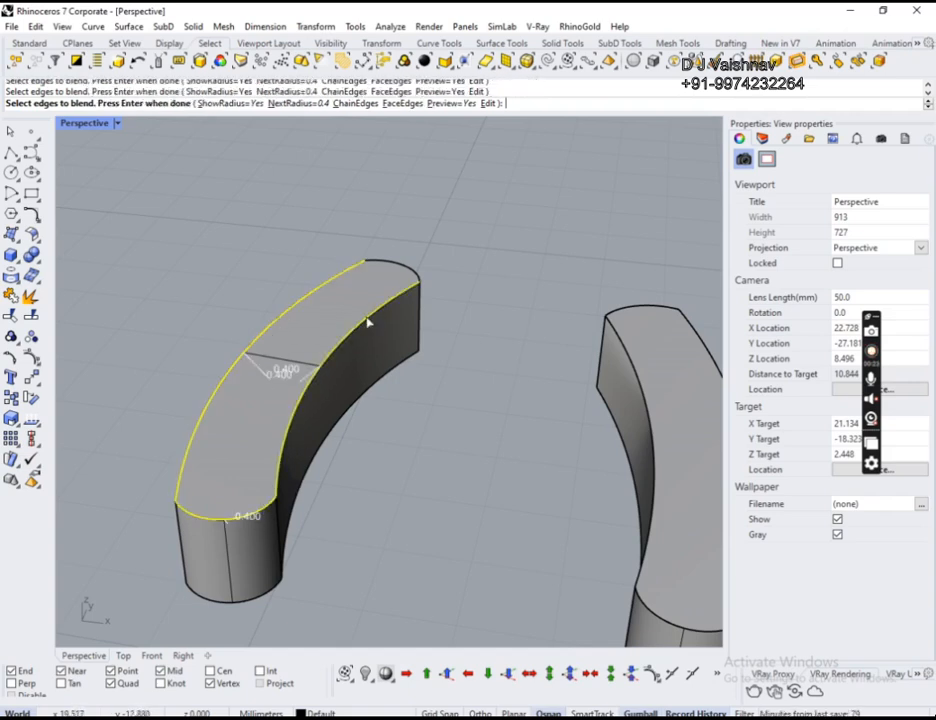
{"action": "left_click", "coordinate": [408, 269]}
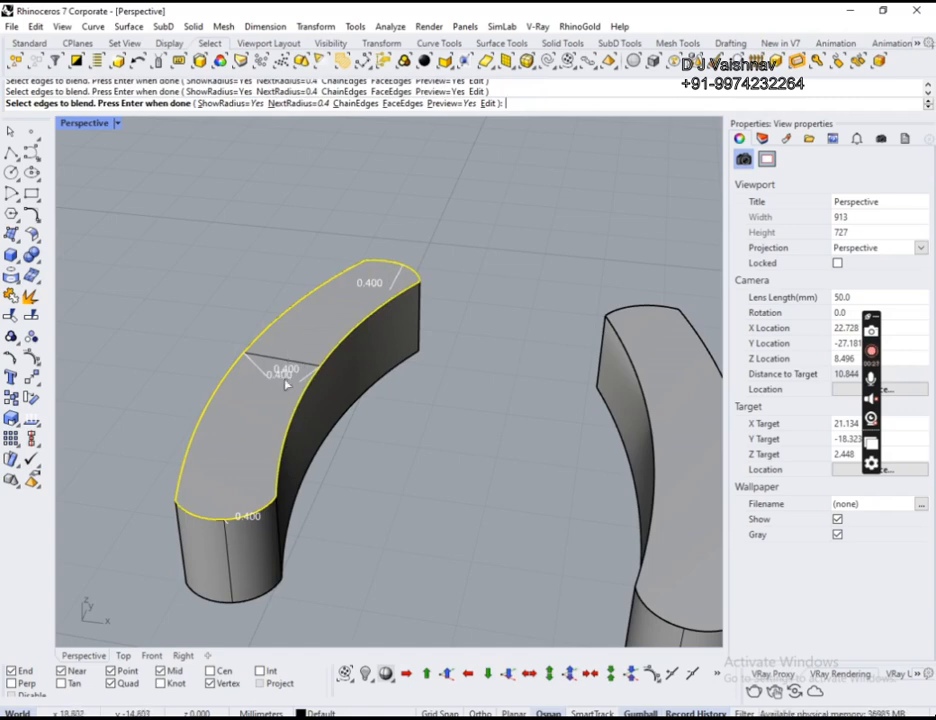
{"action": "right_click_drag", "start_coordinate": [401, 488], "coordinate": [386, 445]}
{"action": "key", "text": "Return"}
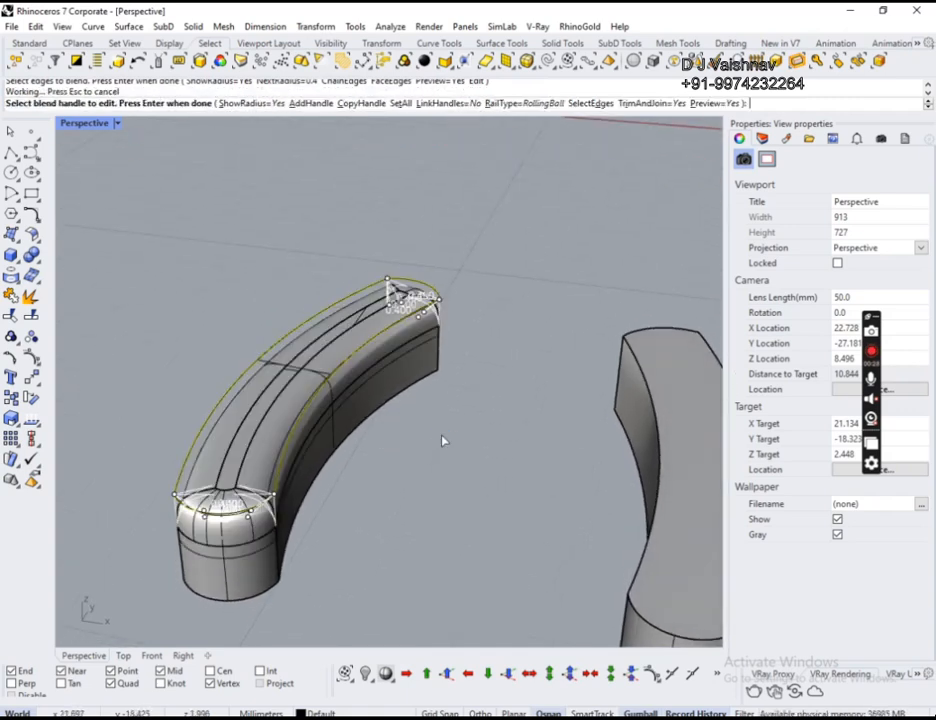
{"action": "right_click", "coordinate": [410, 431]}
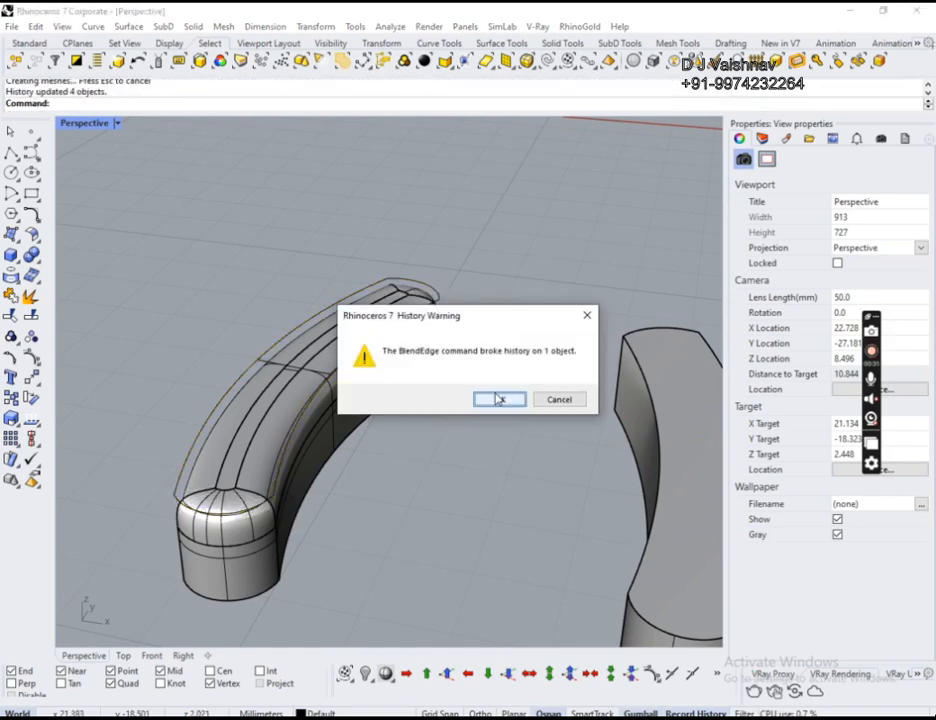
{"action": "left_click", "coordinate": [502, 397]}
- Round all top edges of the right tail with BlendEdge at the same 0.4 radius, accepting the broken history
{"action": "right_click_drag", "start_coordinate": [362, 343], "coordinate": [391, 416]}
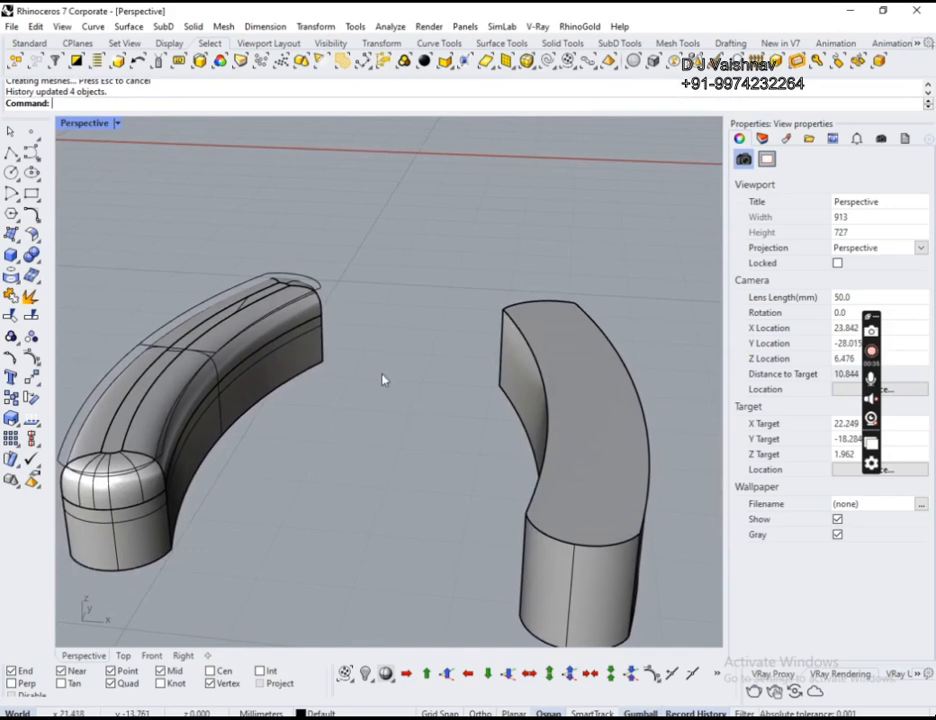
{"action": "scroll", "coordinate": [386, 381], "scroll_direction": "down", "scroll_amount": 4}
{"action": "right_click_drag", "start_coordinate": [458, 399], "coordinate": [532, 386]}
{"action": "right_click", "coordinate": [506, 407]}
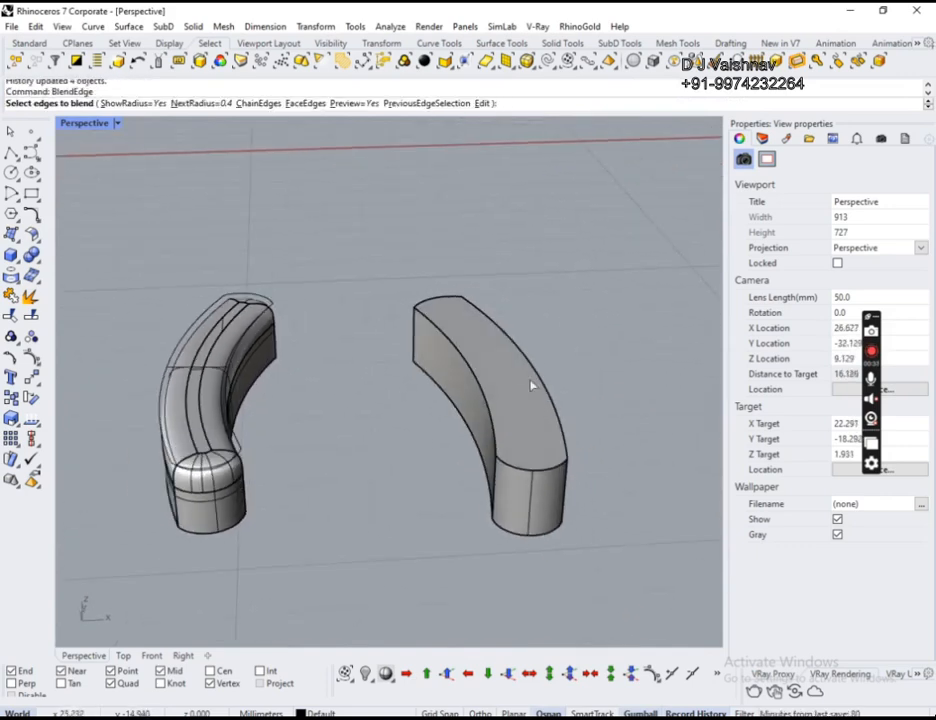
{"action": "left_click", "coordinate": [465, 366]}
{"action": "left_click", "coordinate": [460, 305]}
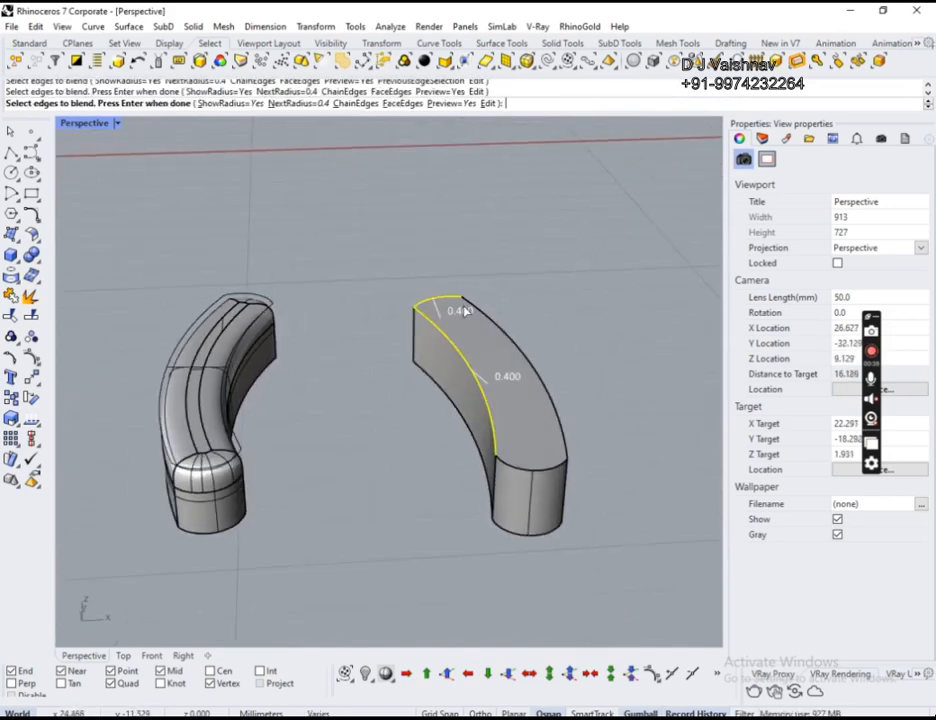
{"action": "left_click", "coordinate": [493, 331]}
{"action": "key", "text": "Return"}
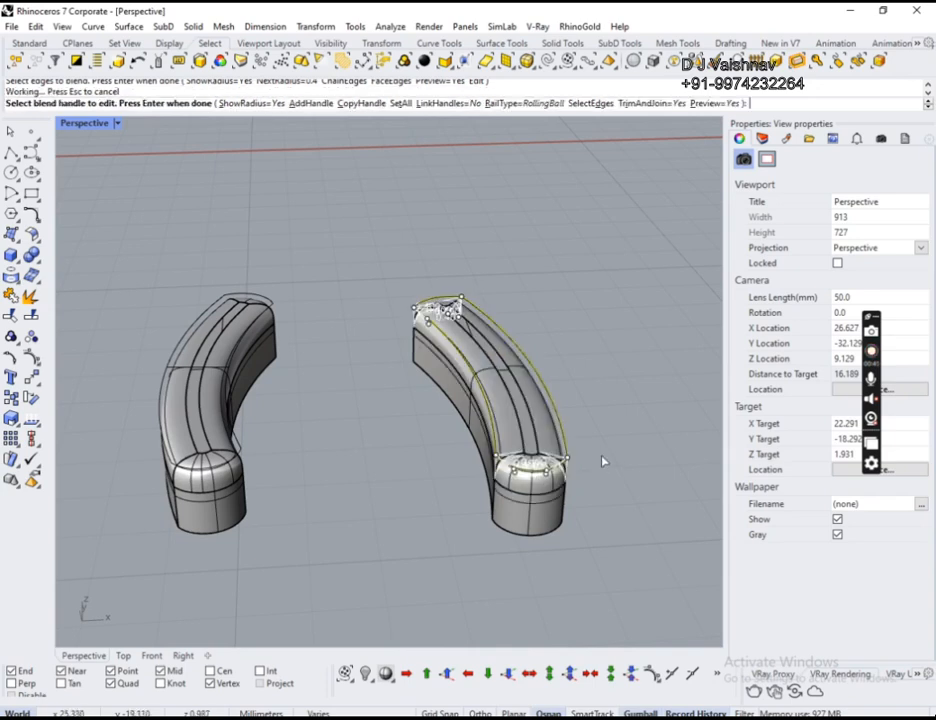
{"action": "key", "text": "Return"}
{"action": "left_click", "coordinate": [500, 399]}
- Check the object type of each of the two rounded tails
{"action": "right_click_drag", "start_coordinate": [500, 399], "coordinate": [535, 443]}
{"action": "left_click", "coordinate": [527, 433]}
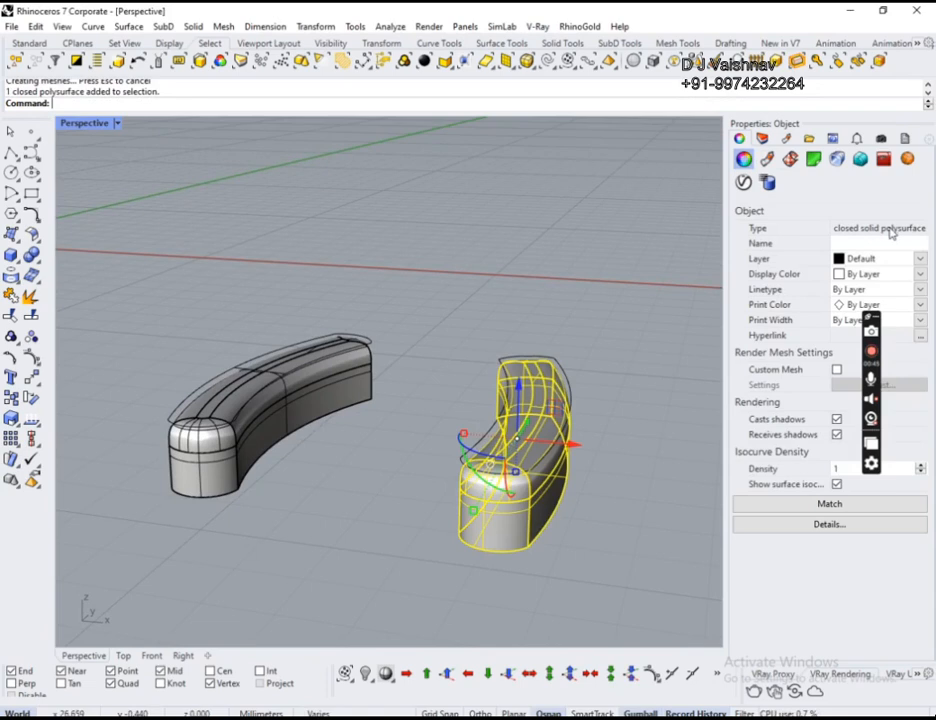
{"action": "left_click", "coordinate": [324, 399]}
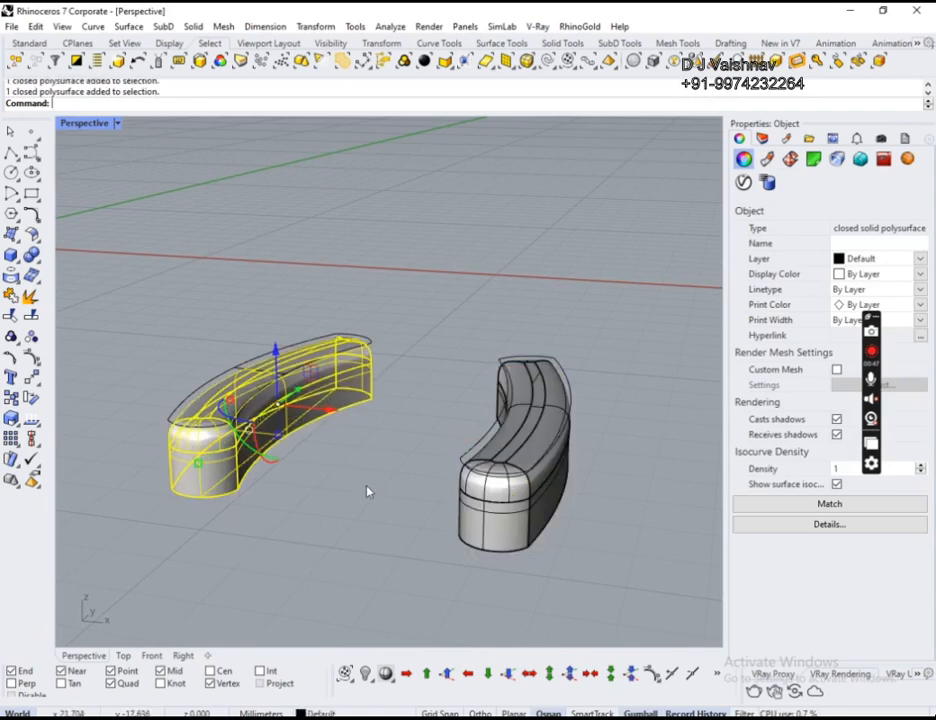
- Clear the selection and show all hidden objects again
{"action": "left_click", "coordinate": [368, 491]}
{"action": "scroll", "coordinate": [391, 306], "scroll_direction": "down", "scroll_amount": 5}
{"action": "key", "text": "ctrl+alt+h"}
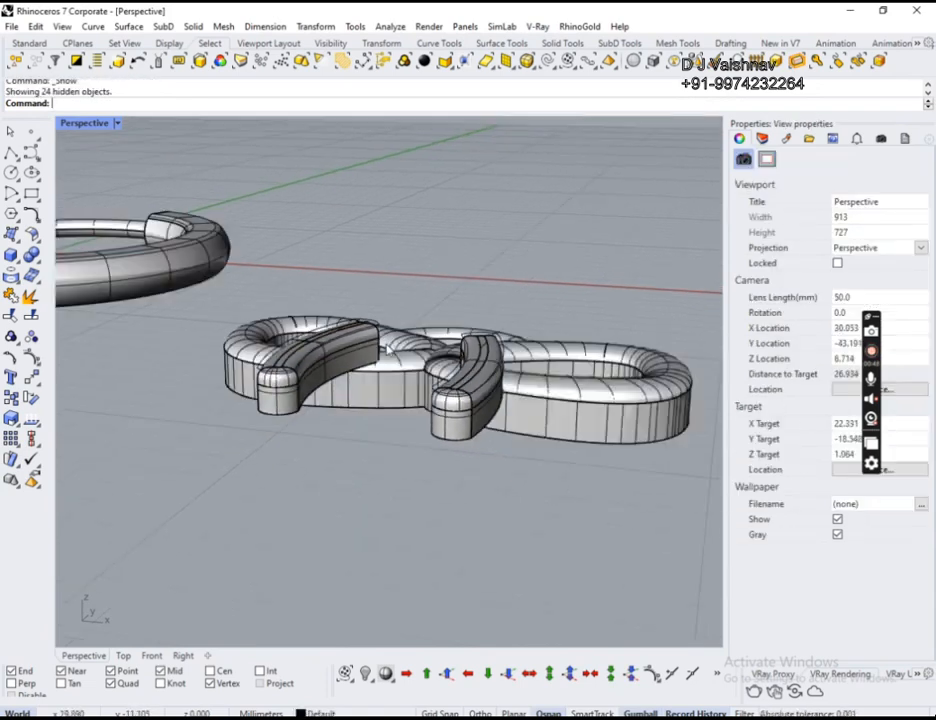
- Select both tails with their curves and move them down in the Right view until their undersides align with the bow's underside
{"action": "right_click_drag", "start_coordinate": [387, 345], "coordinate": [665, 275]}
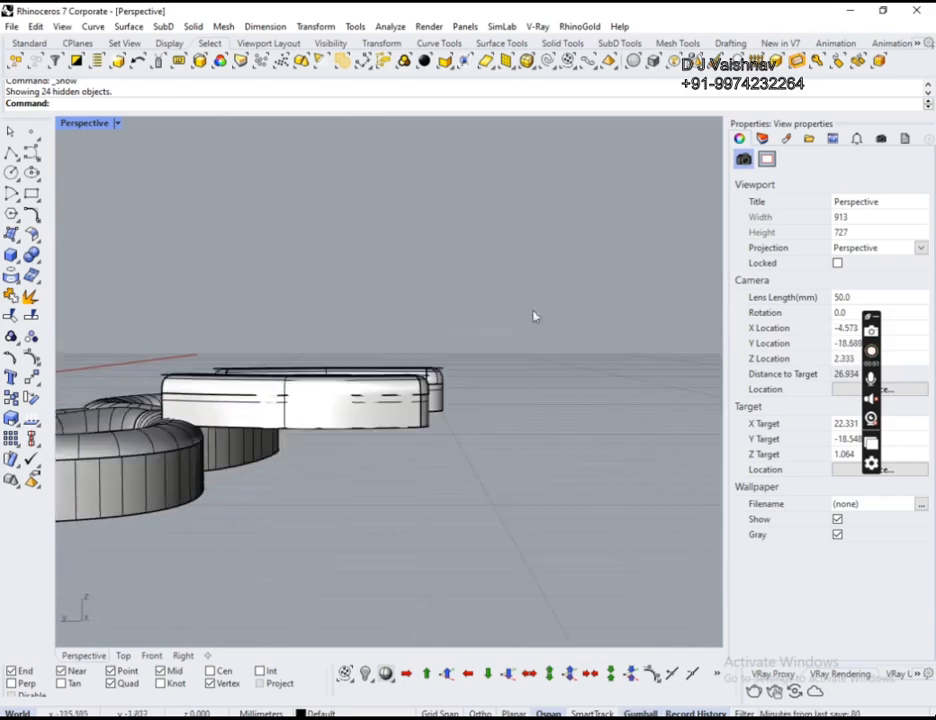
{"action": "left_click_drag", "start_coordinate": [462, 323], "coordinate": [368, 438]}
{"action": "right_click_drag", "start_coordinate": [368, 438], "coordinate": [352, 394]}
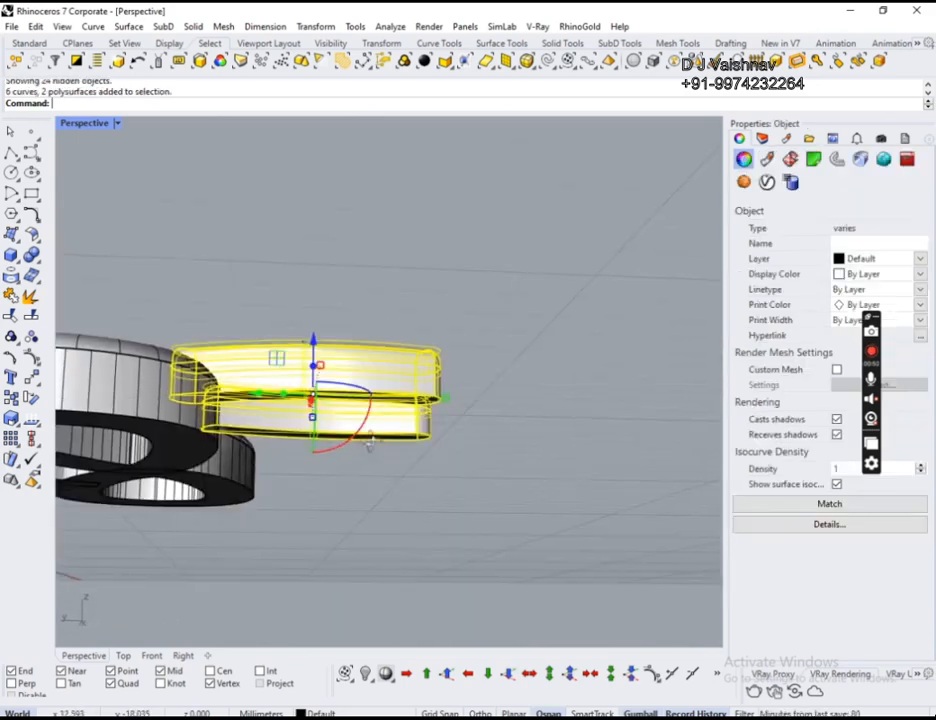
{"action": "left_click", "coordinate": [183, 655]}
{"action": "right_click_drag", "start_coordinate": [349, 487], "coordinate": [469, 312]}
{"action": "scroll", "coordinate": [357, 379], "scroll_direction": "down", "scroll_amount": 15}
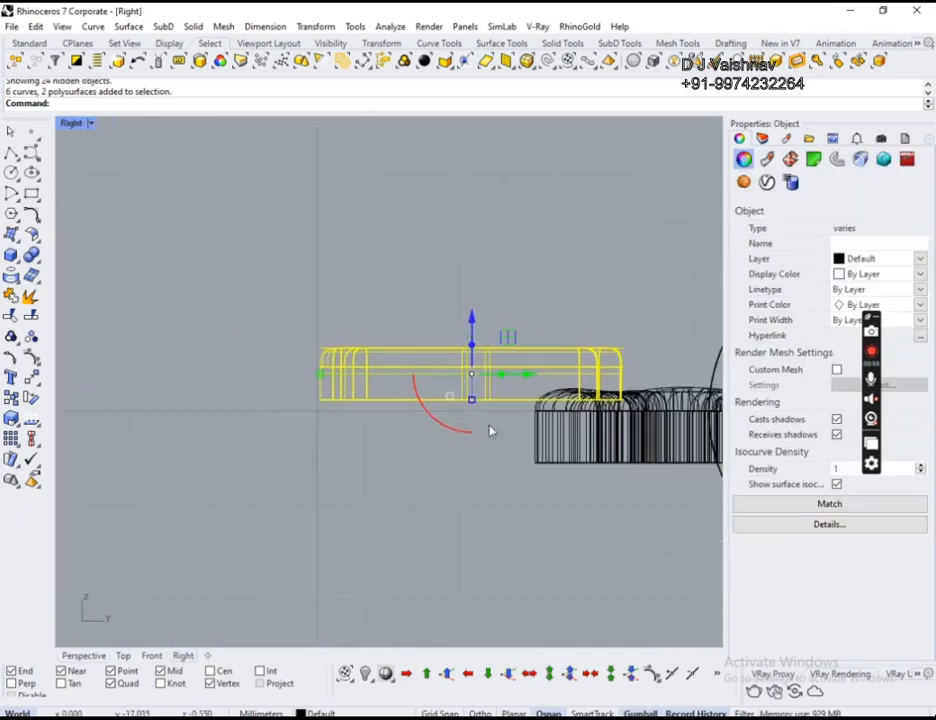
{"action": "right_click_drag", "start_coordinate": [491, 430], "coordinate": [395, 426]}
{"action": "mouse_move", "coordinate": [389, 372]}
{"action": "right_mouse_down"}
{"action": "mouse_move", "coordinate": [389, 424]}
{"action": "mouse_move", "coordinate": [389, 378]}
{"action": "right_mouse_up"}
{"action": "scroll", "coordinate": [300, 362], "scroll_direction": "up", "scroll_amount": 3}
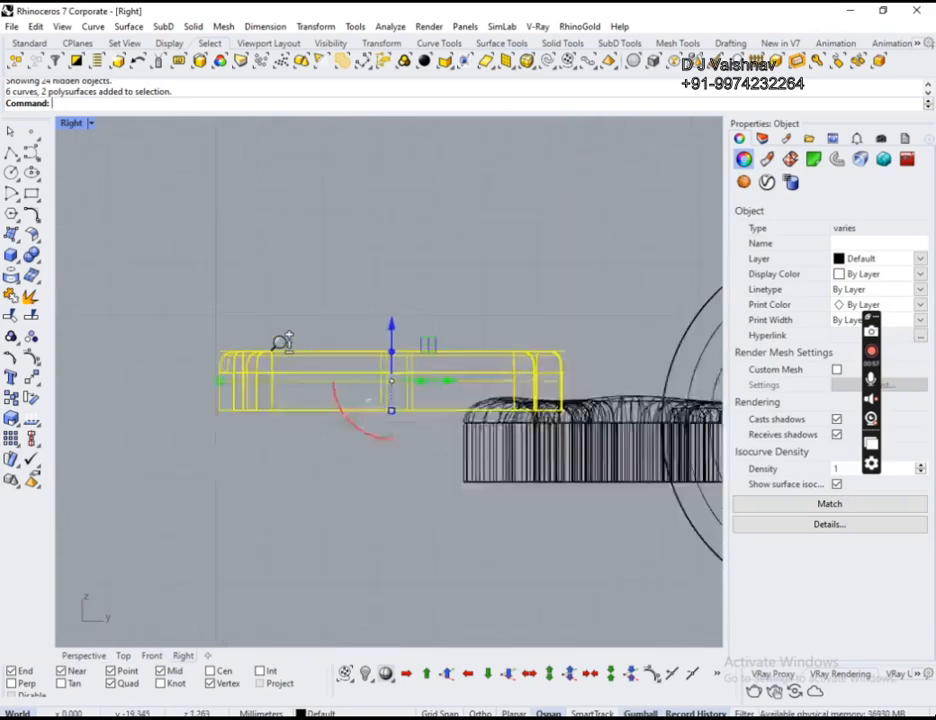
{"action": "left_click_drag", "start_coordinate": [424, 330], "coordinate": [433, 417]}
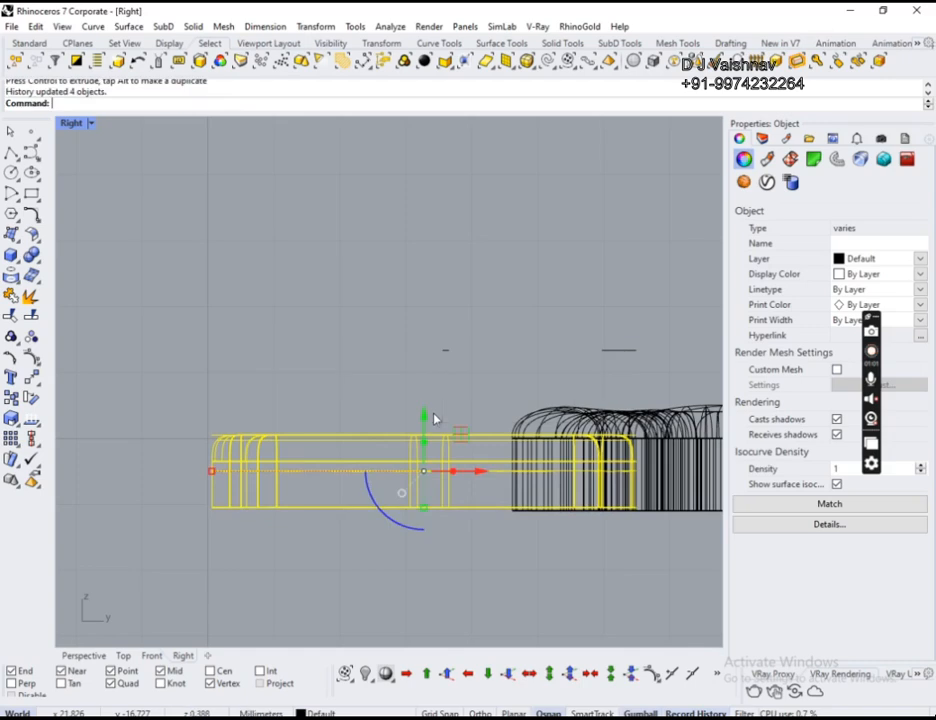
{"action": "scroll", "coordinate": [437, 348], "scroll_direction": "up", "scroll_amount": 4}
{"action": "scroll", "coordinate": [283, 333], "scroll_direction": "down", "scroll_amount": 5}
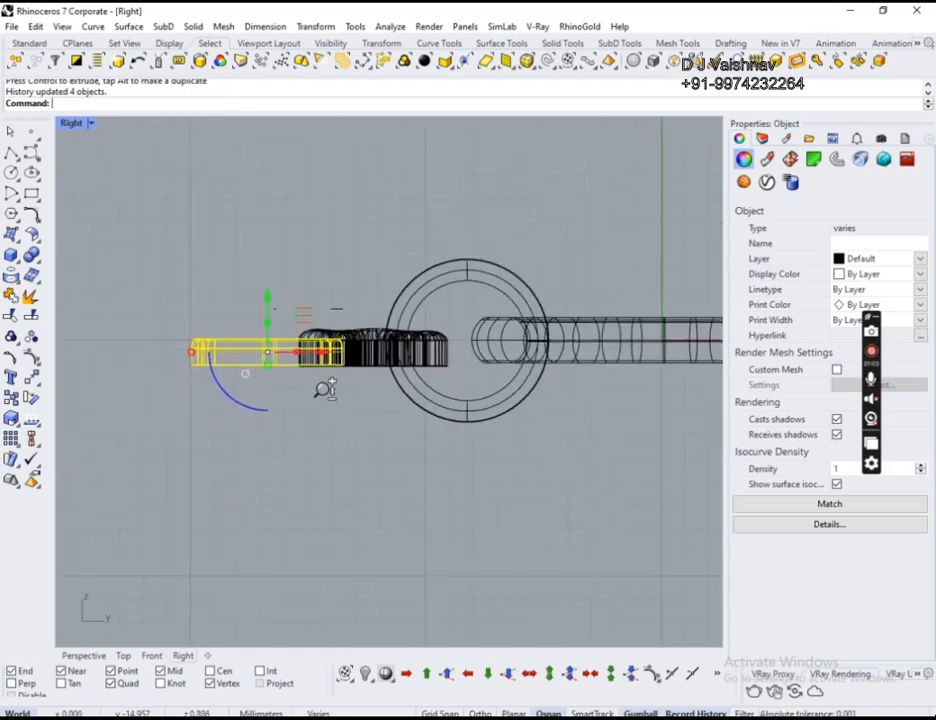
- Clear the selection and examine the assembled bow from above in the Perspective view, including how the loops meet the tails
{"action": "left_click", "coordinate": [93, 658]}
{"action": "right_click_drag", "start_coordinate": [303, 351], "coordinate": [118, 462]}
{"action": "left_click", "coordinate": [564, 449]}
{"action": "right_click_drag", "start_coordinate": [510, 300], "coordinate": [458, 398]}
{"action": "right_click_drag", "start_coordinate": [302, 257], "coordinate": [420, 347], "text": "shift"}
{"action": "scroll", "coordinate": [420, 347], "scroll_direction": "down", "scroll_amount": 3}
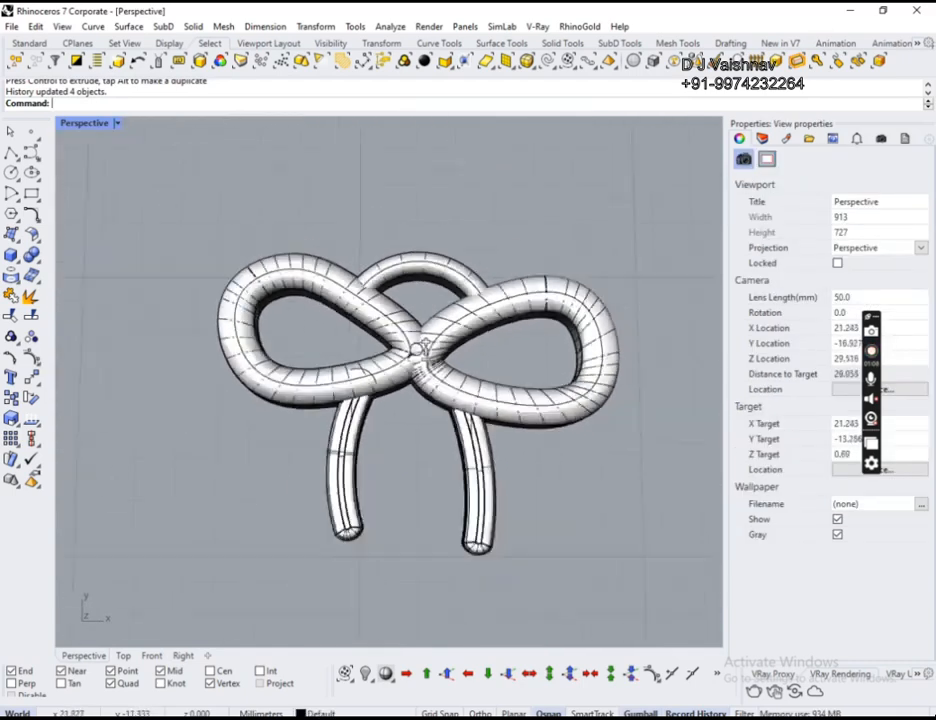
{"action": "scroll", "coordinate": [422, 347], "scroll_direction": "up", "scroll_amount": 3}
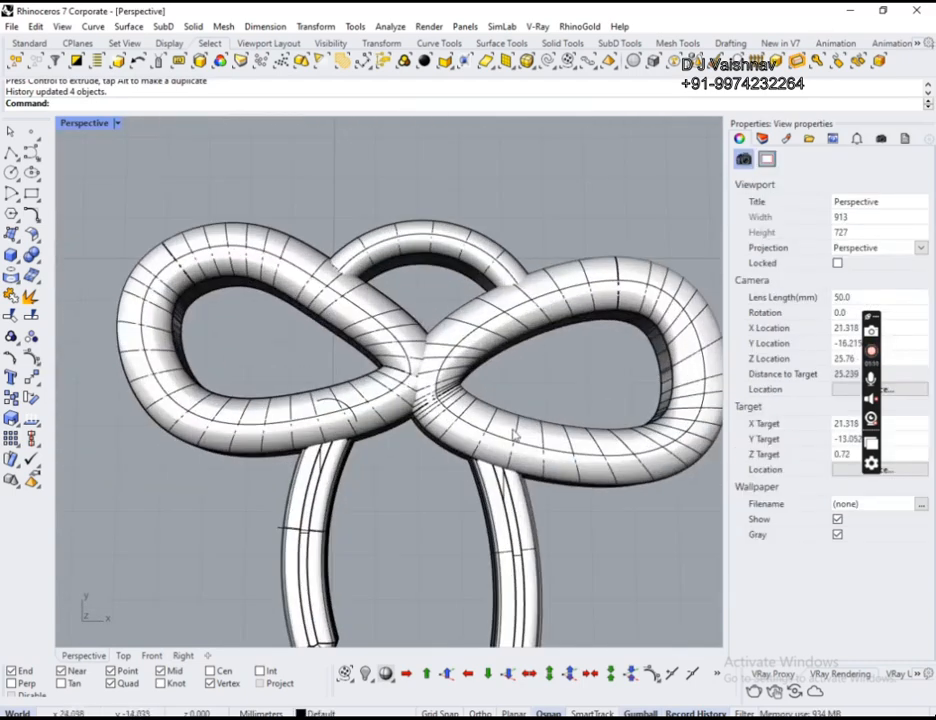
- Examine the assembled bow from low and overhead angles, including where the loops, arch and tails meet
{"action": "right_click_drag", "start_coordinate": [505, 422], "coordinate": [370, 472]}
{"action": "scroll", "coordinate": [300, 450], "scroll_direction": "up", "scroll_amount": 4}
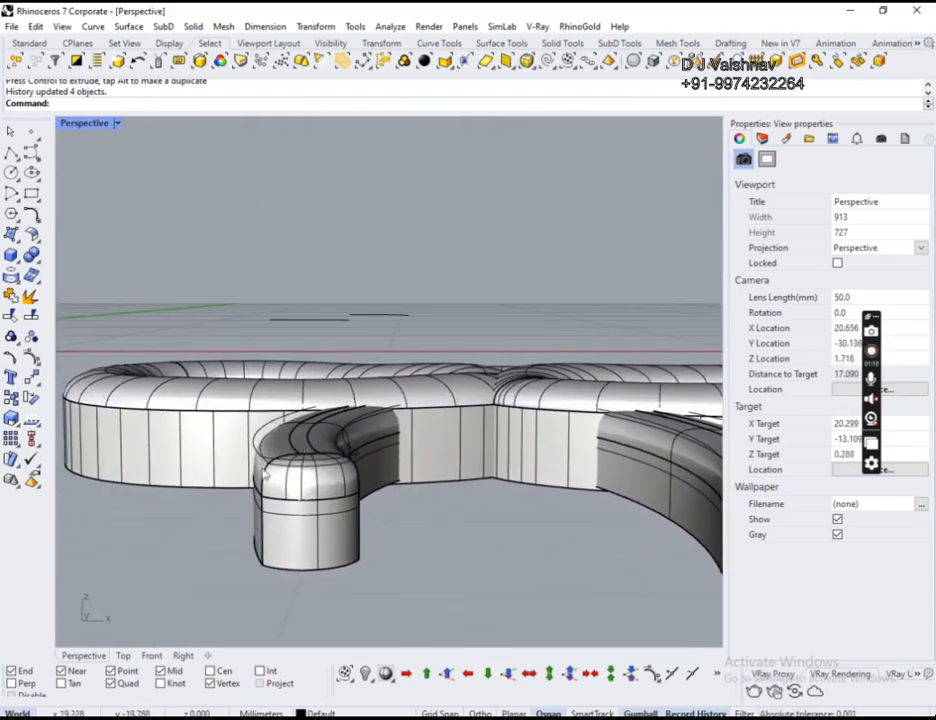
{"action": "scroll", "coordinate": [361, 387], "scroll_direction": "down", "scroll_amount": 8}
{"action": "right_click_drag", "start_coordinate": [410, 352], "coordinate": [416, 493]}
{"action": "scroll", "coordinate": [432, 374], "scroll_direction": "down", "scroll_amount": 7}
{"action": "scroll", "coordinate": [438, 300], "scroll_direction": "up", "scroll_amount": 13}
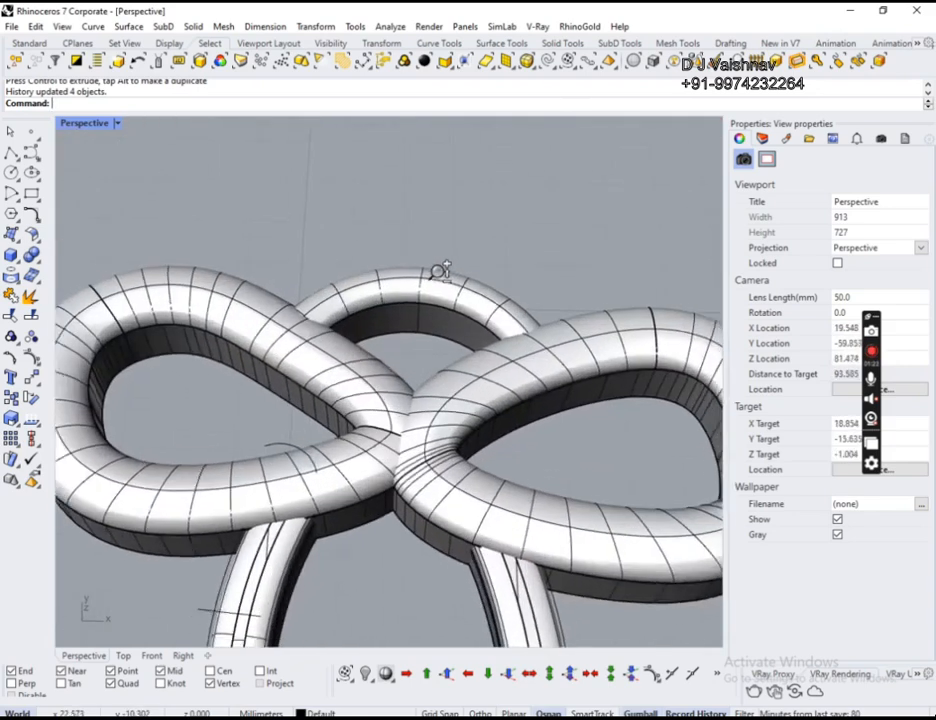
{"action": "scroll", "coordinate": [437, 310], "scroll_direction": "down", "scroll_amount": 6}
{"action": "mouse_move", "coordinate": [405, 339]}
{"action": "right_mouse_down"}
{"action": "mouse_move", "coordinate": [415, 394]}
{"action": "mouse_move", "coordinate": [414, 361]}
{"action": "right_mouse_up"}
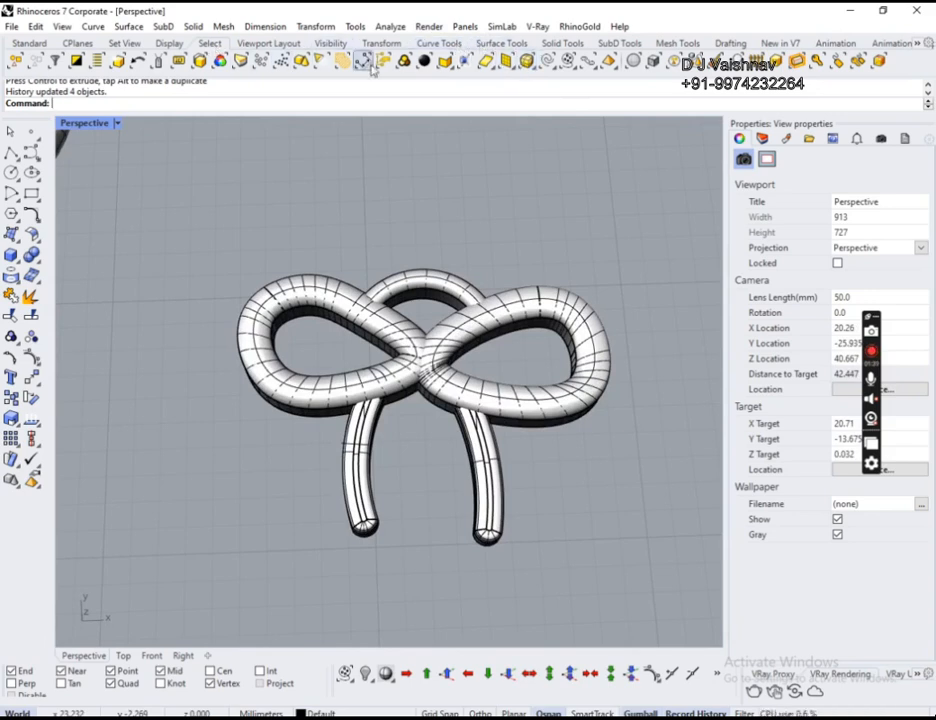
- Select all curves in the model, move them to Layer 03 and hide that layer
{"action": "left_click", "coordinate": [547, 62]}
{"action": "left_click", "coordinate": [762, 139]}
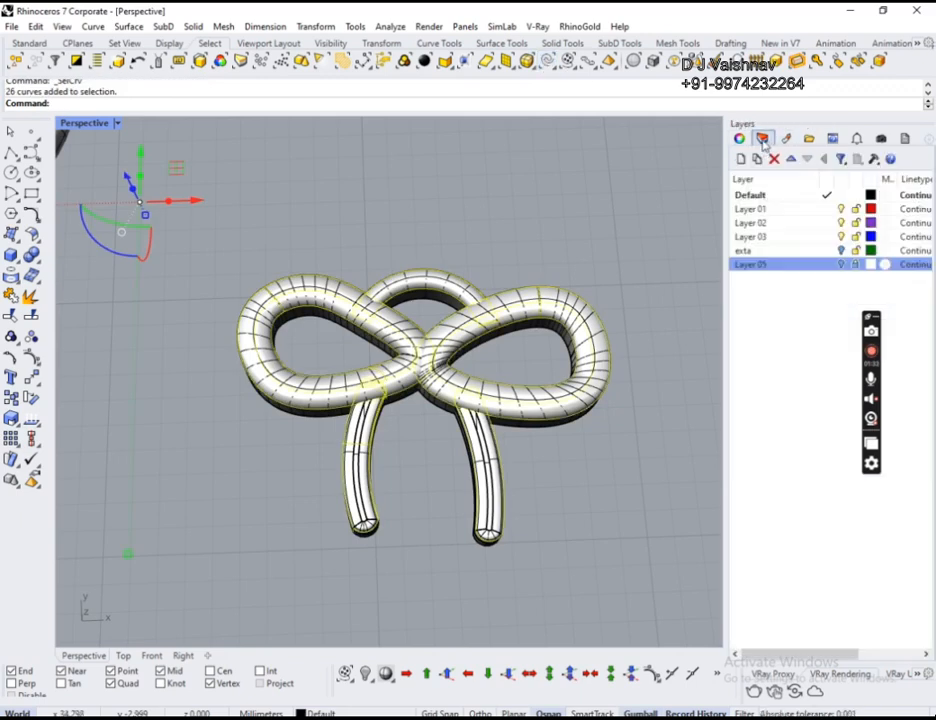
{"action": "left_click", "coordinate": [758, 236]}
{"action": "right_click", "coordinate": [758, 236]}
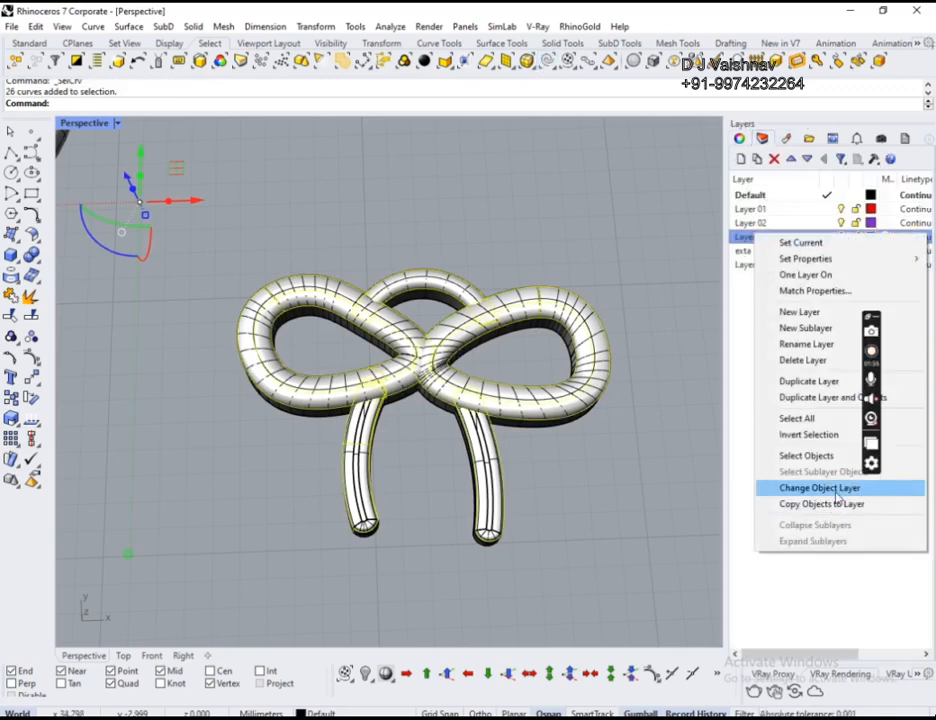
{"action": "left_click", "coordinate": [795, 487]}
{"action": "left_click", "coordinate": [841, 237]}
- Select all the bow's solids, compare the bow with the hoop beside it, and clear the selection
{"action": "right_click_drag", "start_coordinate": [400, 258], "coordinate": [538, 331], "text": "shift"}
{"action": "scroll", "coordinate": [366, 338], "scroll_direction": "down", "scroll_amount": 10}
{"action": "right_click_drag", "start_coordinate": [326, 289], "coordinate": [455, 281], "text": "shift"}
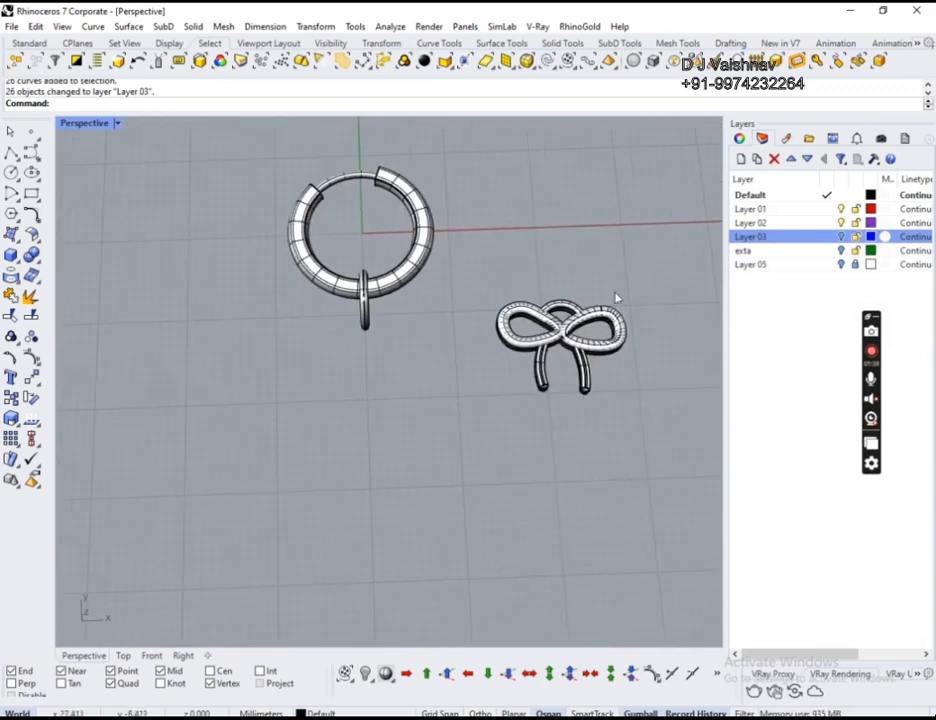
{"action": "left_click_drag", "start_coordinate": [535, 375], "coordinate": [512, 388]}
{"action": "right_click_drag", "start_coordinate": [556, 322], "coordinate": [549, 366]}
{"action": "right_click_drag", "start_coordinate": [601, 265], "coordinate": [503, 255], "text": "shift"}
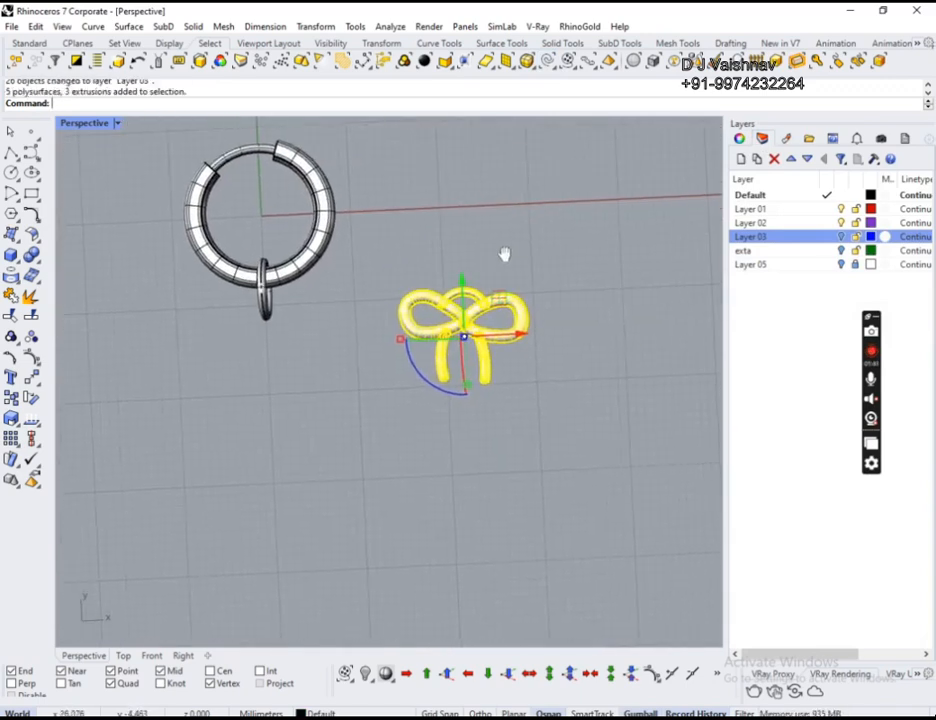
{"action": "scroll", "coordinate": [477, 282], "scroll_direction": "down", "scroll_amount": 6}
{"action": "scroll", "coordinate": [487, 292], "scroll_direction": "up", "scroll_amount": 7}
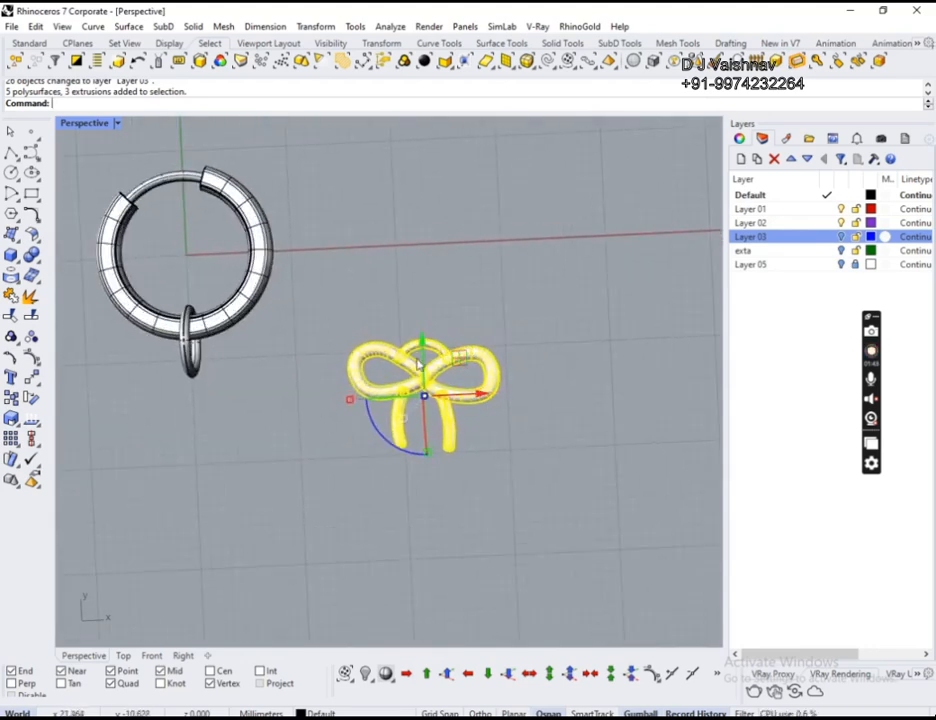
{"action": "scroll", "coordinate": [422, 267], "scroll_direction": "up", "scroll_amount": 5}
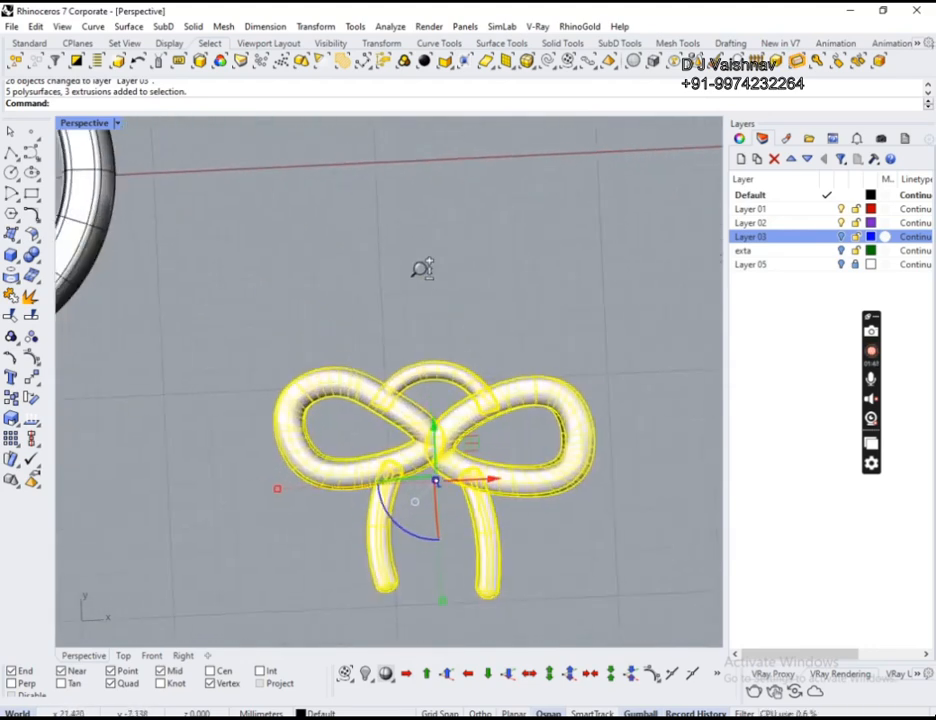
{"action": "key", "text": "Escape"}
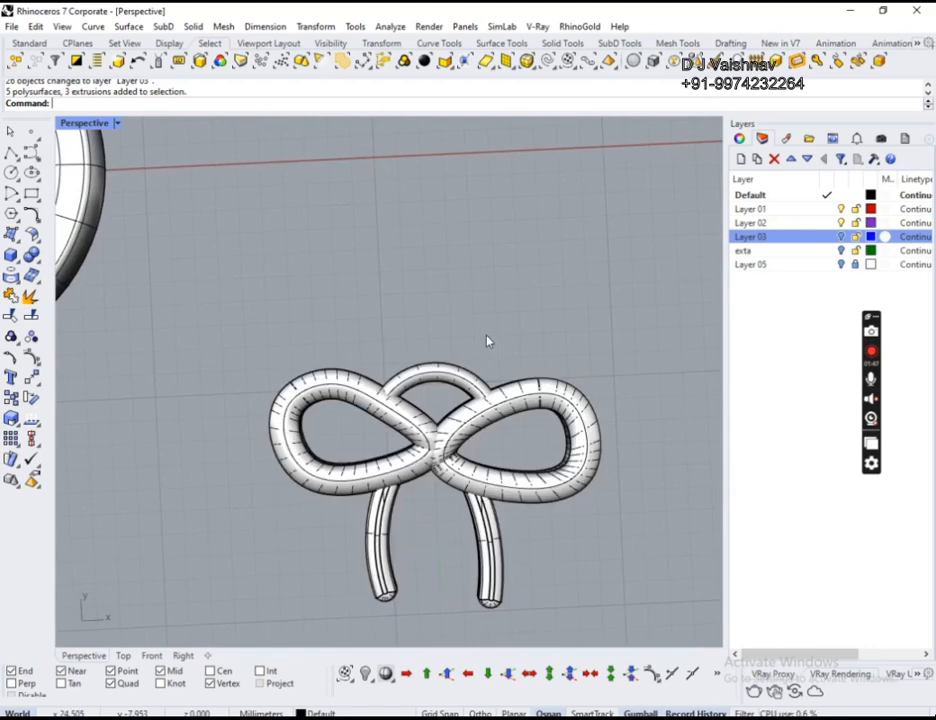
- Boolean-union the arch's domed top with the extruded base beneath it
{"action": "left_click", "coordinate": [451, 377]}
{"action": "scroll", "coordinate": [433, 366], "scroll_direction": "down", "scroll_amount": 2}
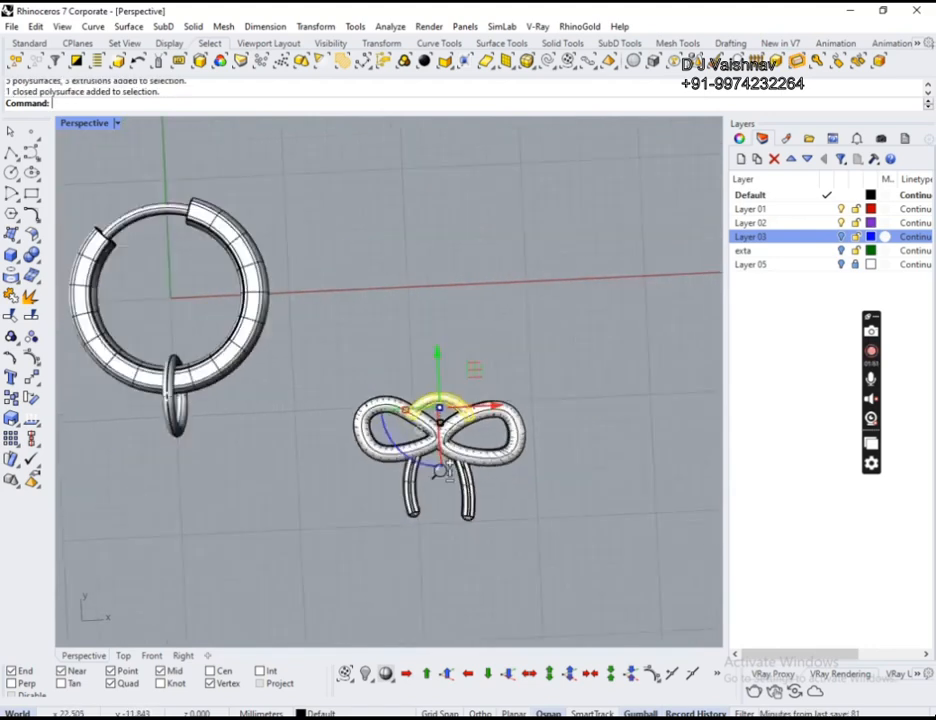
{"action": "scroll", "coordinate": [455, 375], "scroll_direction": "up", "scroll_amount": 6}
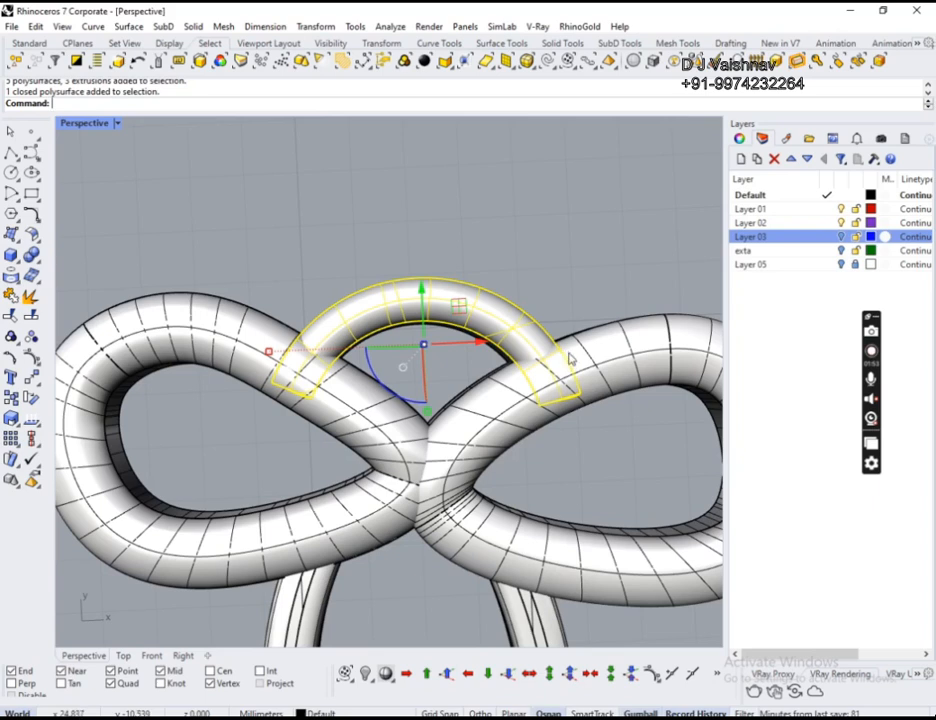
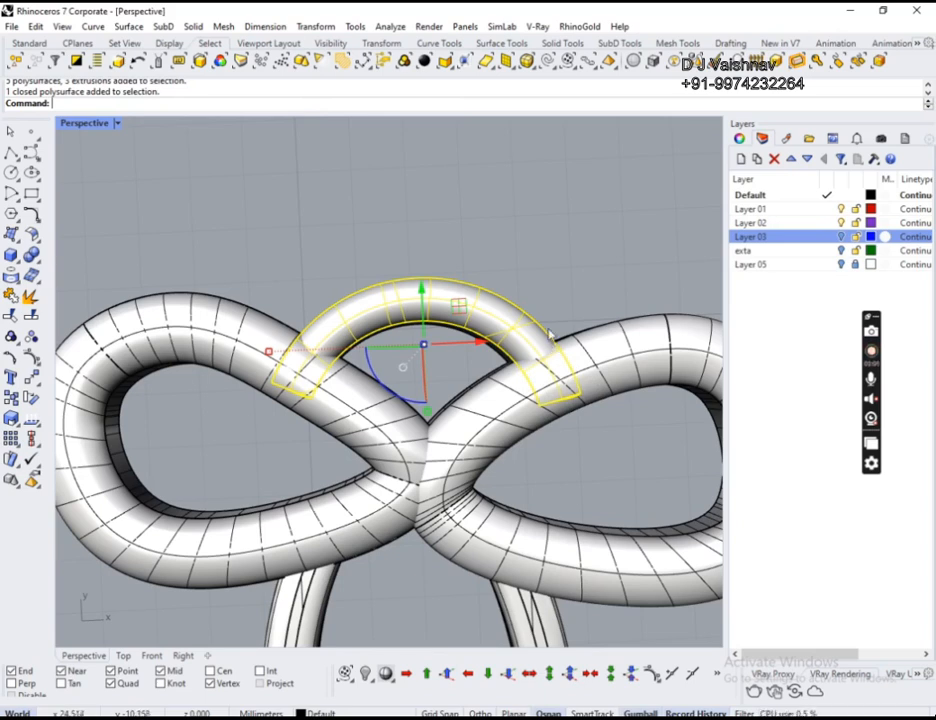
{"action": "right_click_drag", "start_coordinate": [548, 335], "coordinate": [397, 418]}
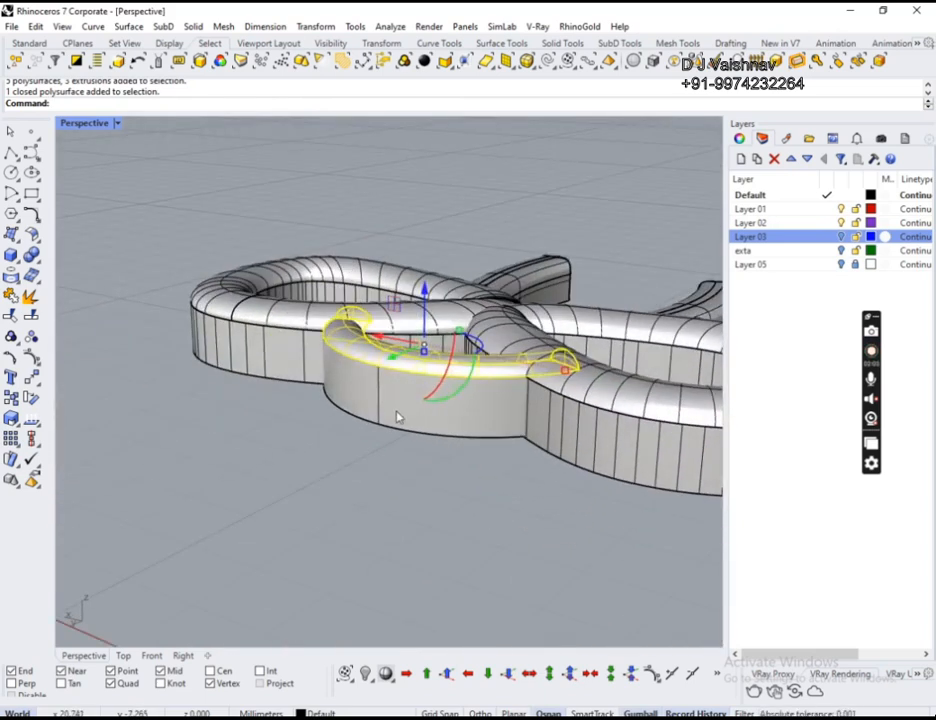
{"action": "left_click", "coordinate": [367, 409]}
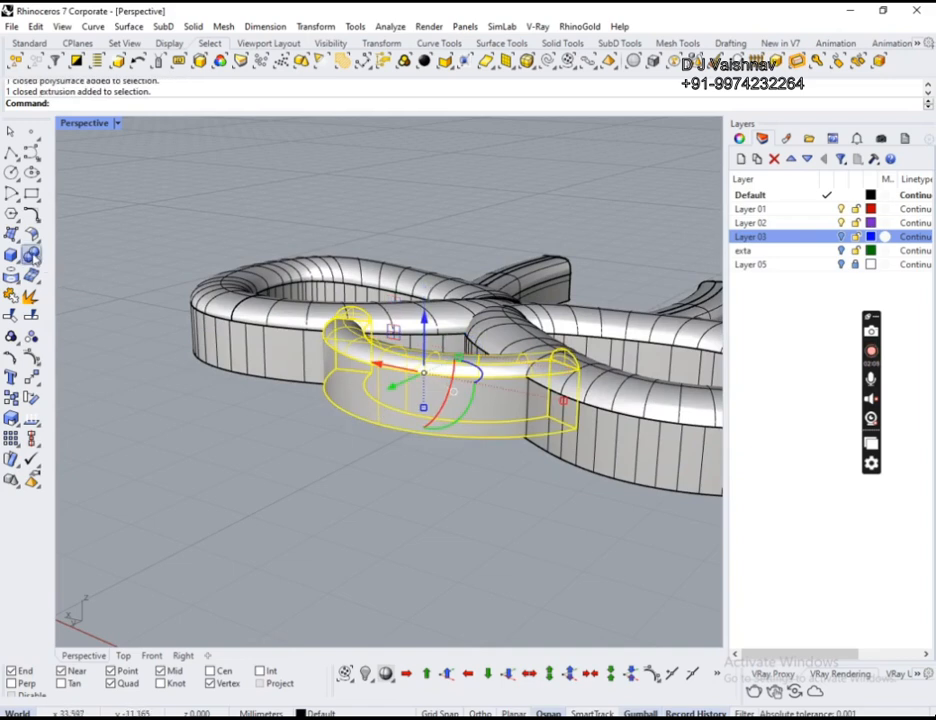
{"action": "left_click", "coordinate": [31, 255]}
{"action": "left_click", "coordinate": [501, 396]}
- Boolean-union the domed top of the bow's left loop with its extruded base
{"action": "left_click", "coordinate": [617, 410]}
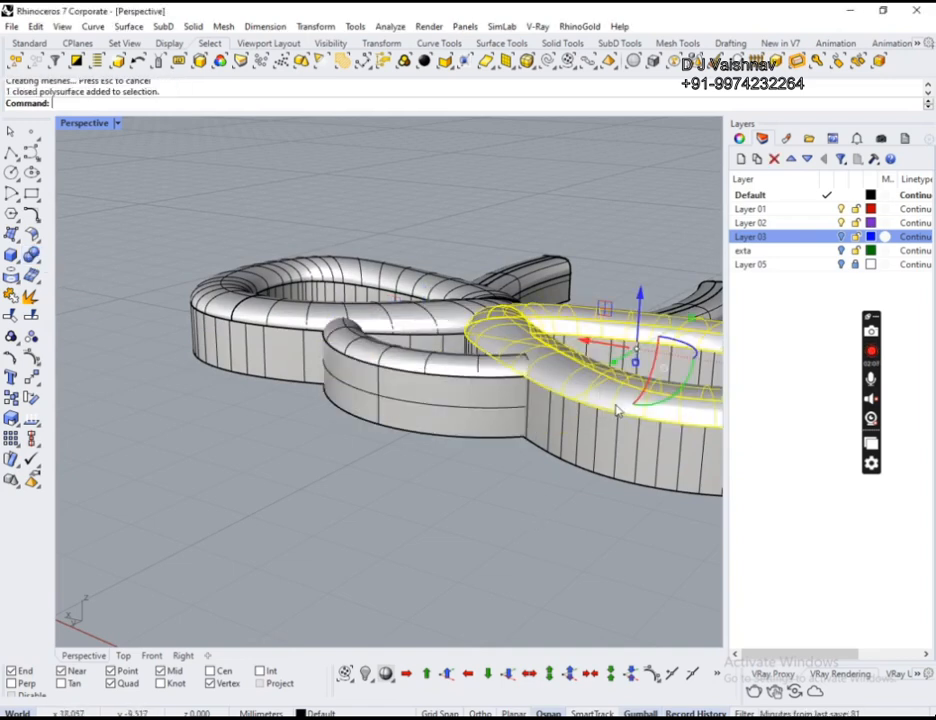
{"action": "left_click", "coordinate": [623, 455], "text": "shift"}
{"action": "right_click", "coordinate": [446, 506]}
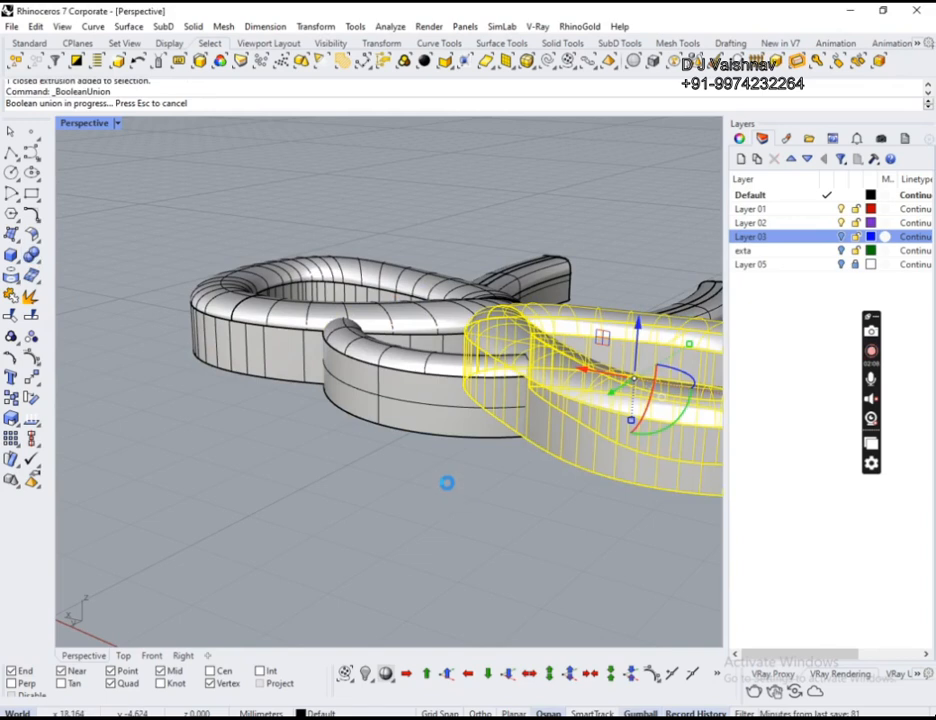
{"action": "left_click", "coordinate": [506, 399]}
- Boolean-union the domed top of the bow's right loop with its extruded base
{"action": "left_click", "coordinate": [251, 273]}
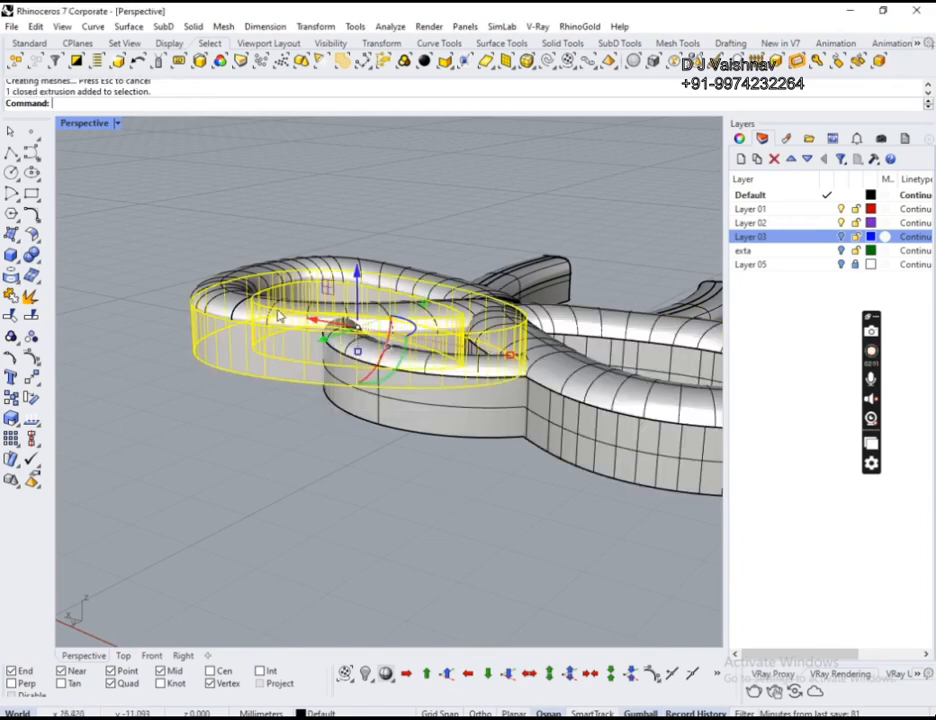
{"action": "left_click", "coordinate": [270, 323], "text": "shift"}
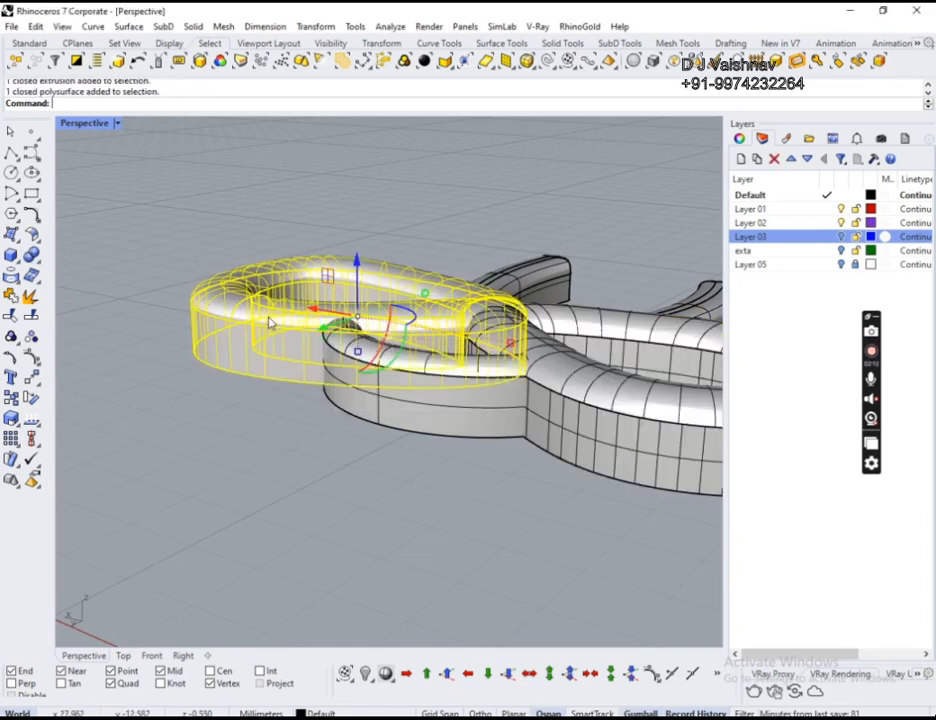
{"action": "left_click", "coordinate": [38, 262]}
{"action": "left_click", "coordinate": [102, 18]}
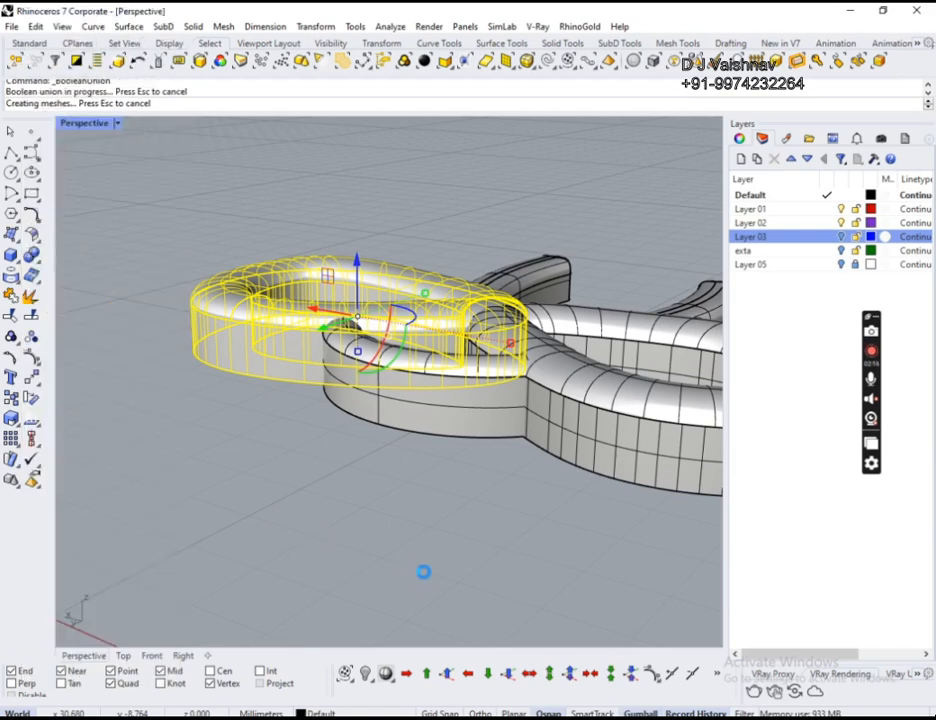
- Boolean-union the arch and both loops into one solid
{"action": "left_click", "coordinate": [506, 402]}
{"action": "right_click_drag", "start_coordinate": [506, 410], "coordinate": [282, 547]}
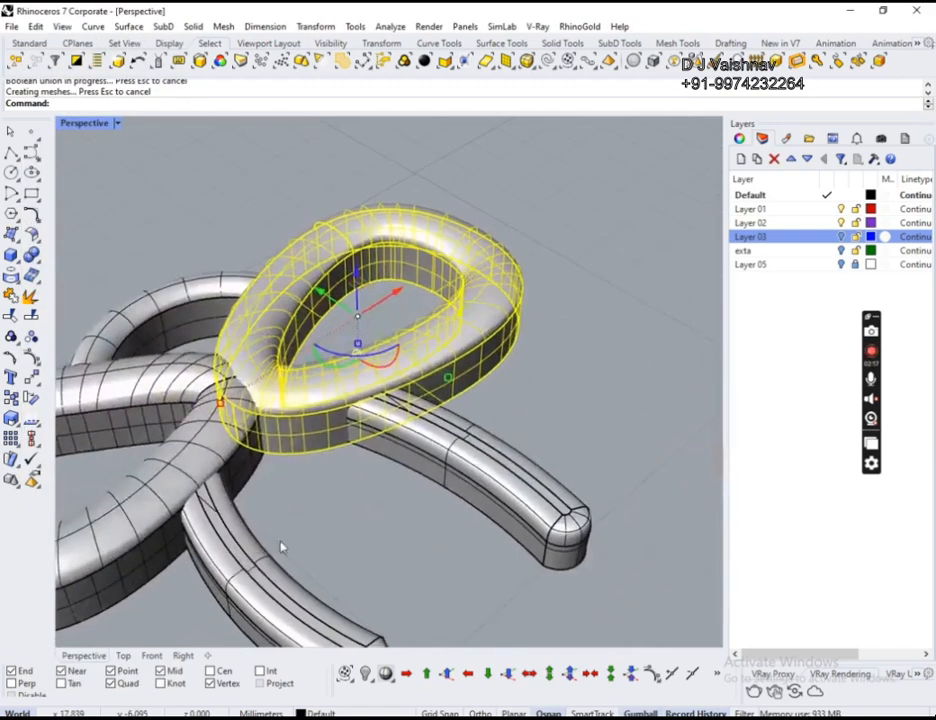
{"action": "left_click", "coordinate": [221, 434], "text": "shift"}
{"action": "right_click", "coordinate": [242, 192]}
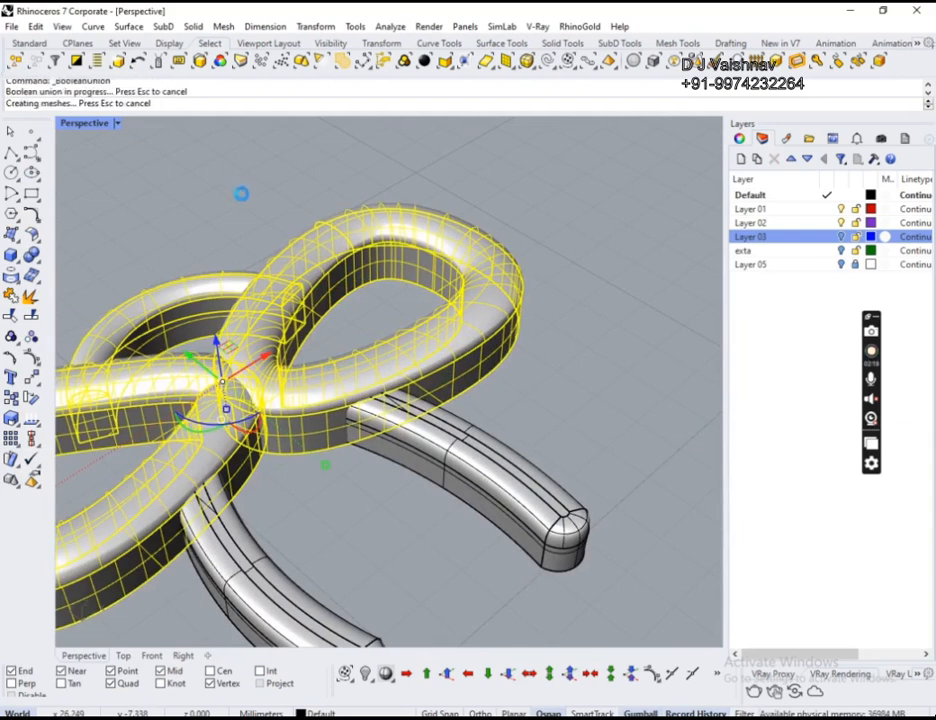
- Boolean-union the two tails with the joined loops and arch, and clear the selection
{"action": "right_click_drag", "start_coordinate": [575, 236], "coordinate": [490, 246]}
{"action": "scroll", "coordinate": [462, 270], "scroll_direction": "down", "scroll_amount": 7}
{"action": "left_click", "coordinate": [461, 273]}
{"action": "right_click_drag", "start_coordinate": [530, 408], "coordinate": [632, 390]}
{"action": "scroll", "coordinate": [564, 393], "scroll_direction": "down", "scroll_amount": 9}
{"action": "scroll", "coordinate": [560, 338], "scroll_direction": "up", "scroll_amount": 12}
{"action": "left_click", "coordinate": [579, 331]}
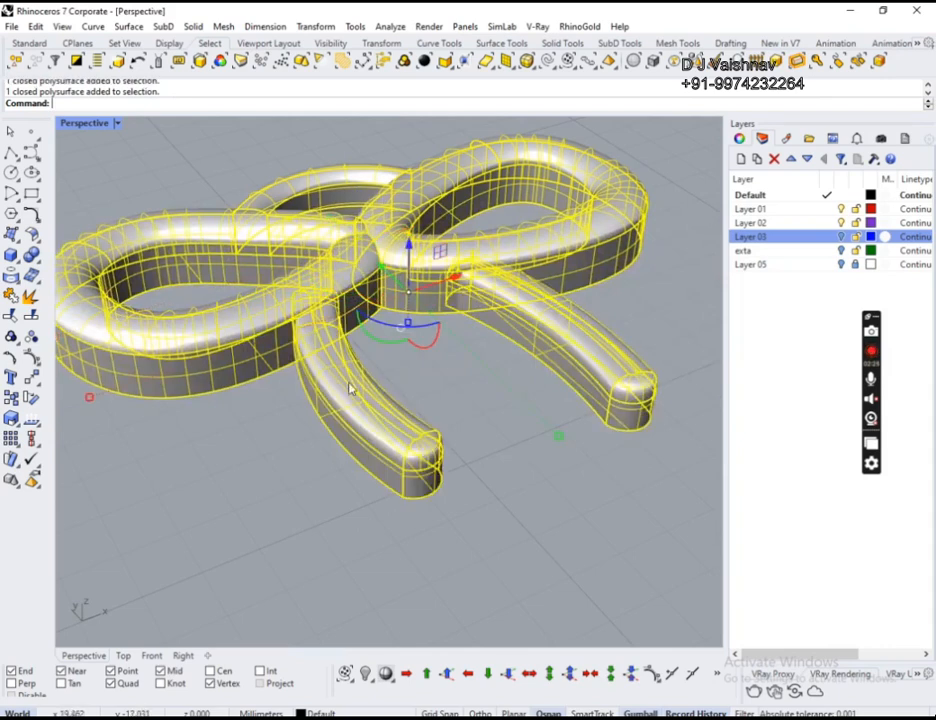
{"action": "right_click", "coordinate": [405, 378]}
{"action": "left_click", "coordinate": [516, 402]}
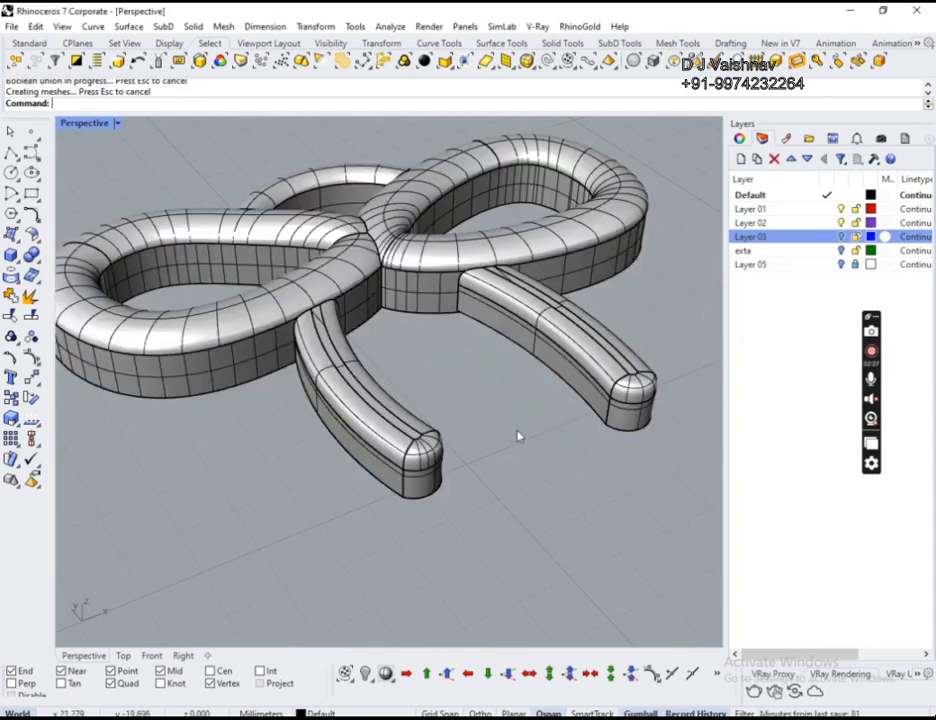
- In the Top view, move the united bow under the hoop so its arch meets the lower end of the connecting ring
{"action": "scroll", "coordinate": [430, 288], "scroll_direction": "down", "scroll_amount": 9}
{"action": "right_click_drag", "start_coordinate": [430, 288], "coordinate": [410, 340]}
{"action": "right_click_drag", "start_coordinate": [398, 216], "coordinate": [565, 284], "text": "shift"}
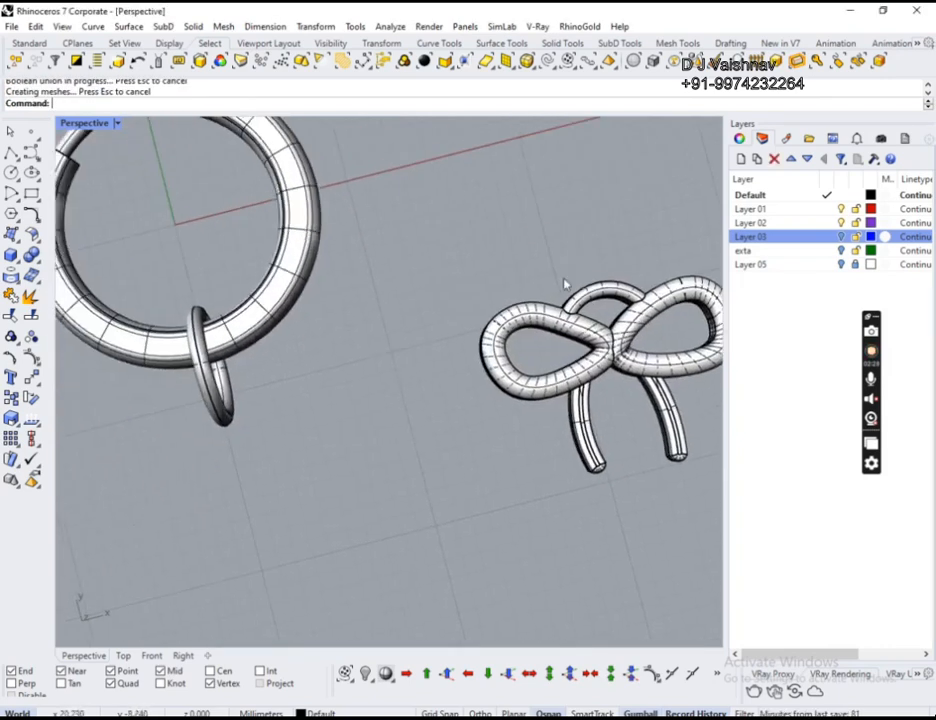
{"action": "left_click", "coordinate": [152, 655]}
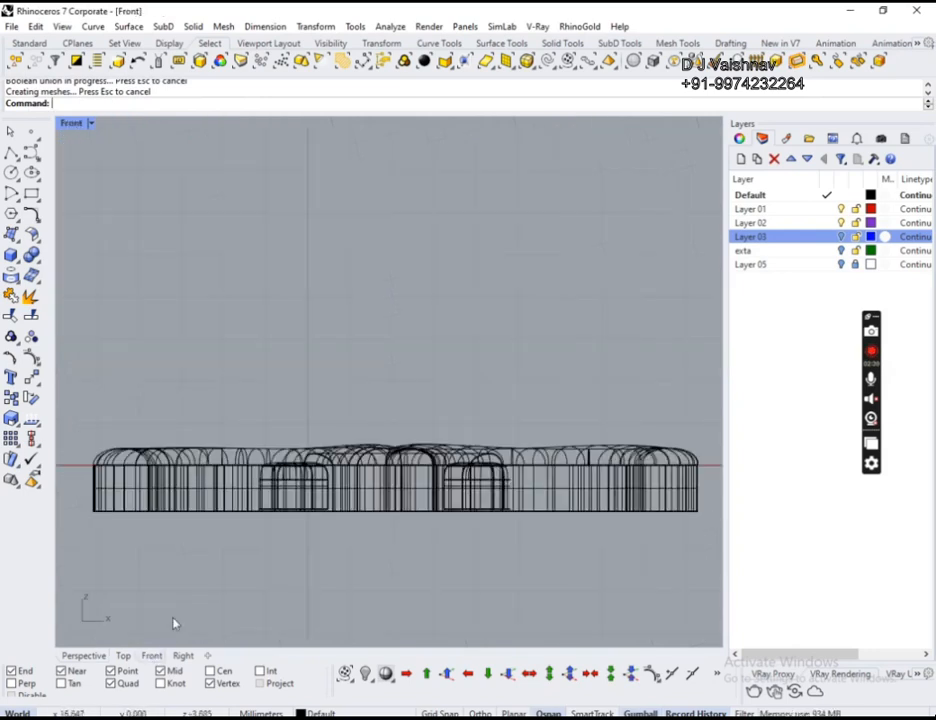
{"action": "left_click", "coordinate": [123, 655]}
{"action": "scroll", "coordinate": [330, 543], "scroll_direction": "down", "scroll_amount": 5}
{"action": "scroll", "coordinate": [330, 438], "scroll_direction": "up", "scroll_amount": 2}
{"action": "scroll", "coordinate": [348, 388], "scroll_direction": "down", "scroll_amount": 2}
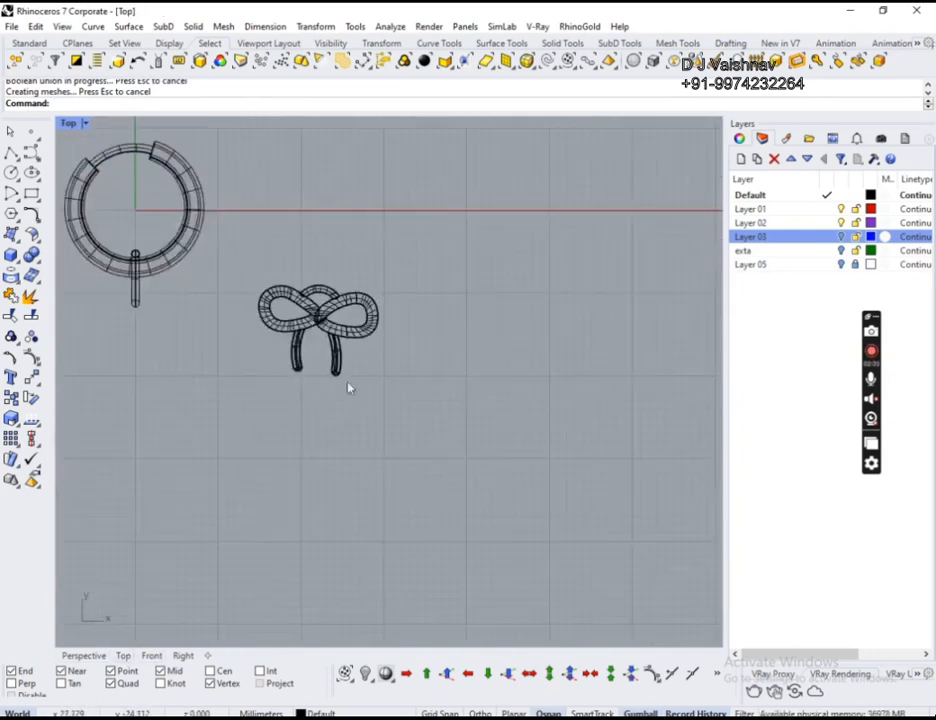
{"action": "right_click_drag", "start_coordinate": [305, 272], "coordinate": [501, 276]}
{"action": "left_click", "coordinate": [543, 372]}
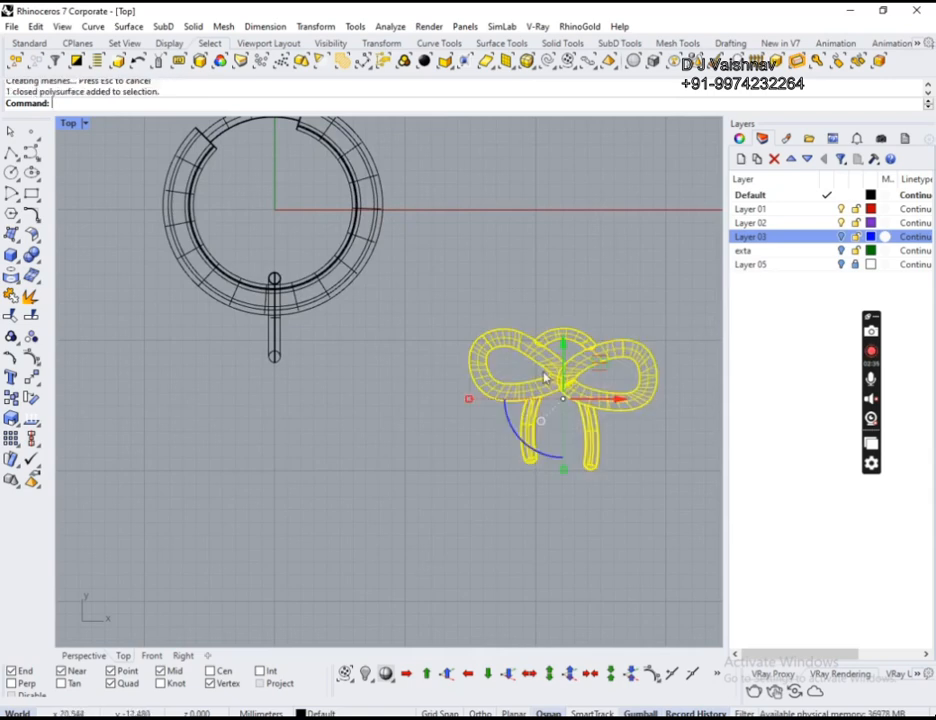
{"action": "left_click_drag", "start_coordinate": [603, 358], "coordinate": [315, 372]}
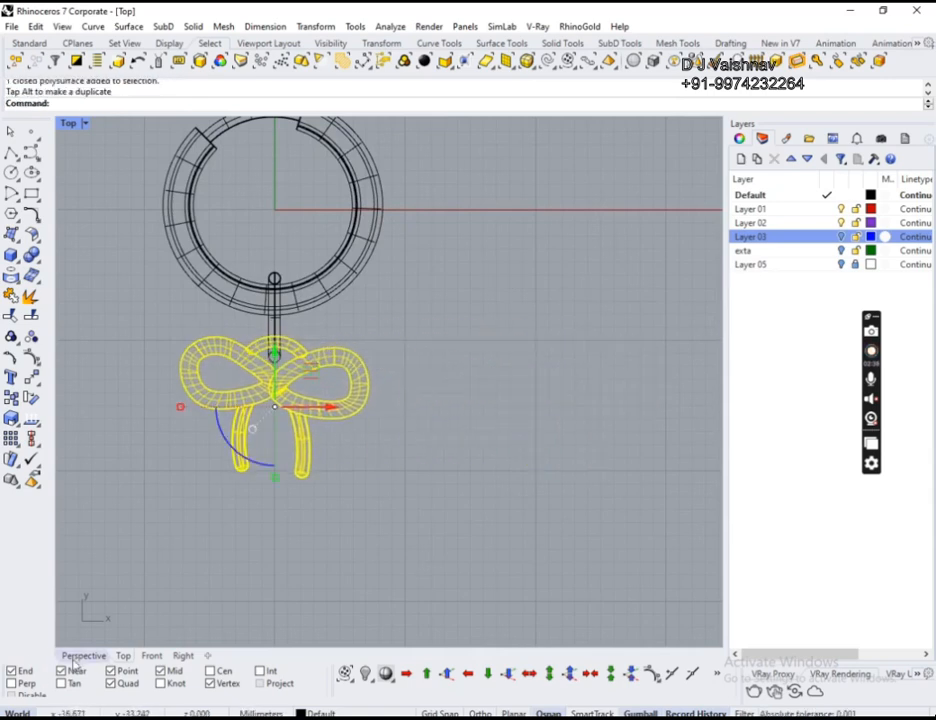
- Clear the selection and examine in the Perspective view how the bow's arch hangs on the connecting ring
{"action": "left_click", "coordinate": [75, 660]}
{"action": "right_click_drag", "start_coordinate": [234, 485], "coordinate": [402, 312]}
{"action": "left_click", "coordinate": [351, 355]}
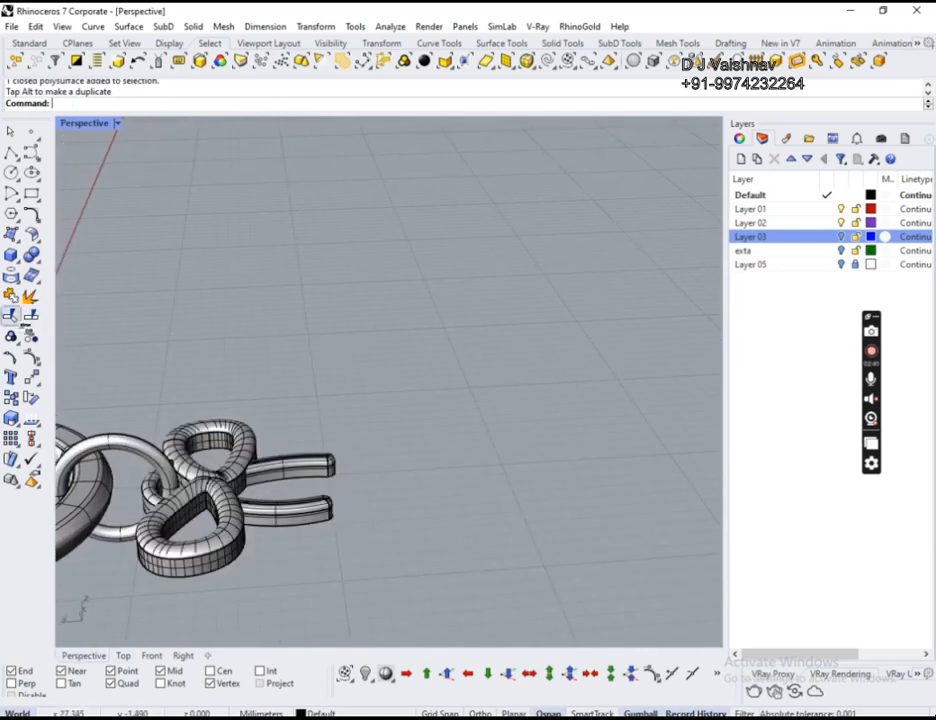
{"action": "right_click", "coordinate": [30, 318], "text": "shift"}
{"action": "left_click", "coordinate": [722, 478]}
- Compare the pair of modelled earrings with the reference photo on Layer 05, and hide that layer
{"action": "right_click_drag", "start_coordinate": [135, 322], "coordinate": [500, 400], "text": "shift"}
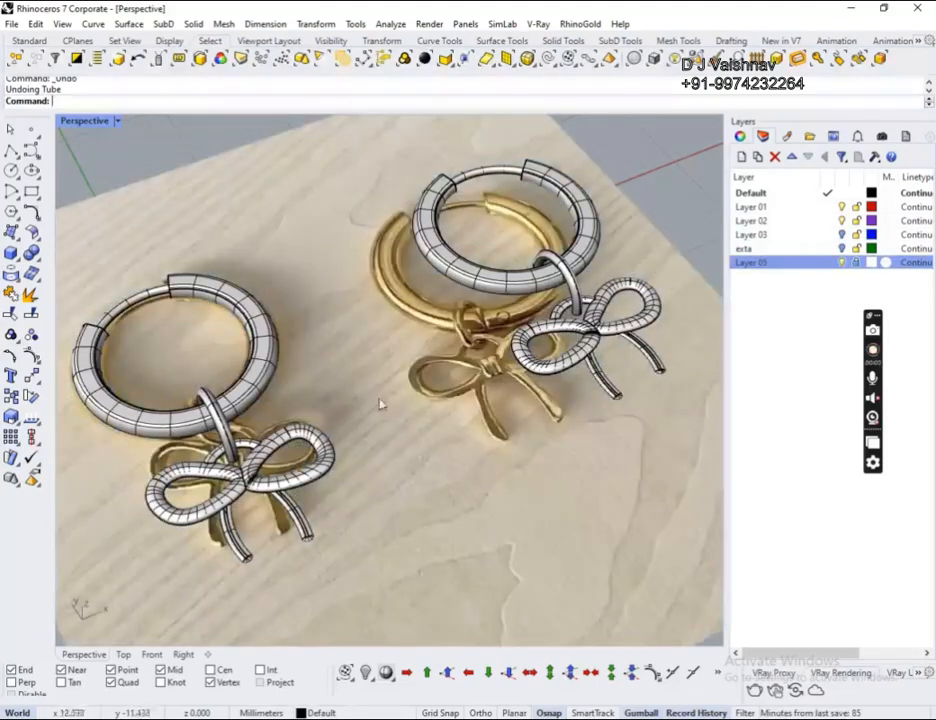
{"action": "scroll", "coordinate": [517, 257], "scroll_direction": "down", "scroll_amount": 3}
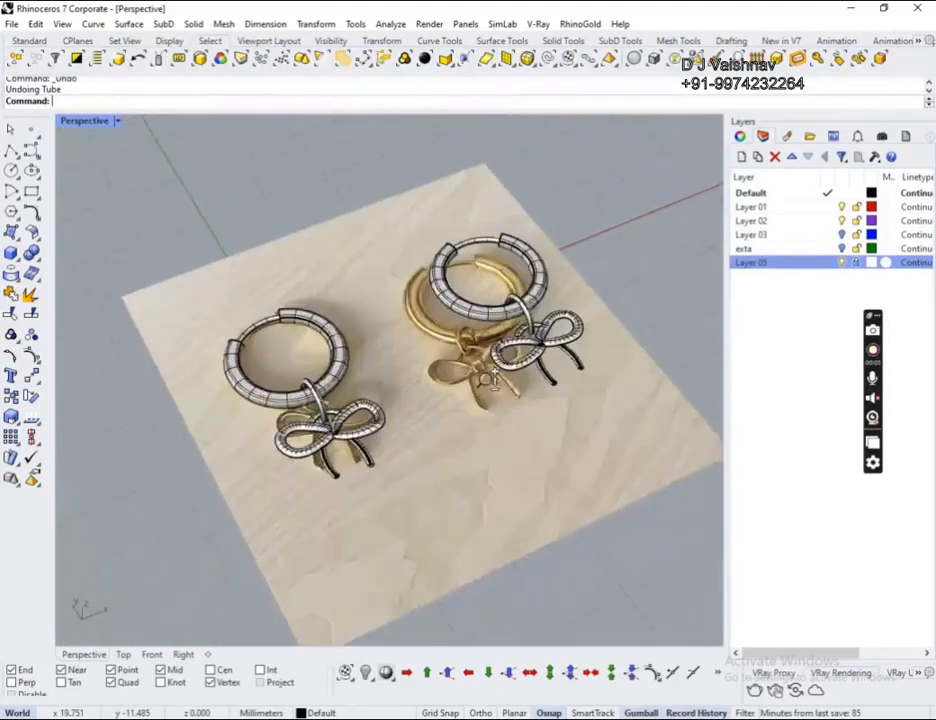
{"action": "scroll", "coordinate": [517, 257], "scroll_direction": "up", "scroll_amount": 10}
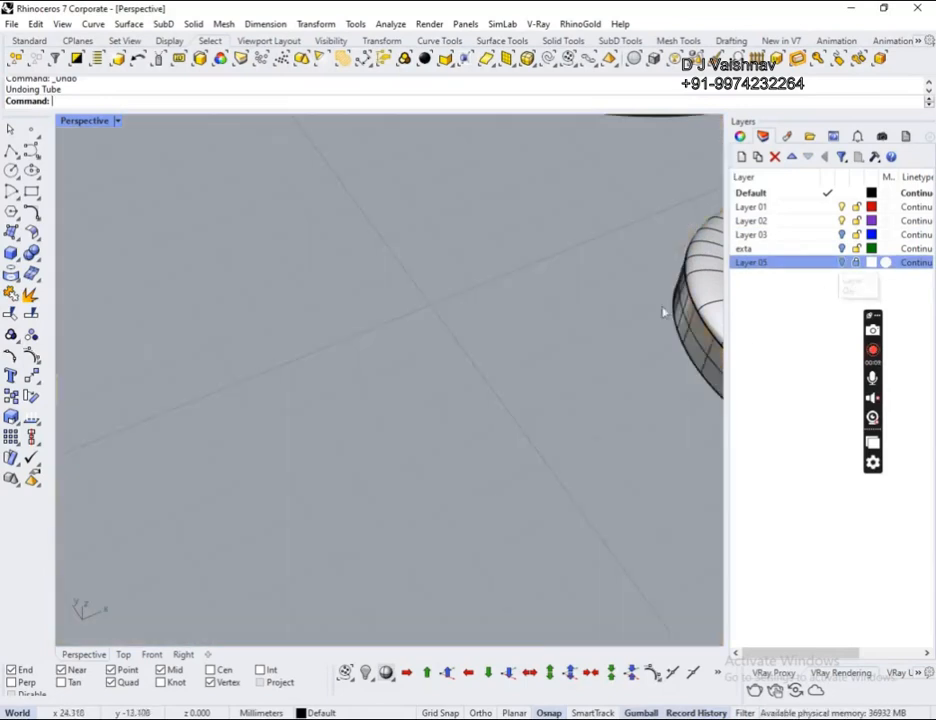
- In the Right view, build a tube beside the bow with an outer radius of about 3 mm and a length of 0.8 mm
{"action": "scroll", "coordinate": [493, 355], "scroll_direction": "down", "scroll_amount": 5}
{"action": "mouse_move", "coordinate": [426, 390]}
{"action": "right_mouse_down"}
{"action": "mouse_move", "coordinate": [571, 316]}
{"action": "mouse_move", "coordinate": [127, 288]}
{"action": "mouse_move", "coordinate": [391, 301]}
{"action": "right_mouse_up"}
{"action": "left_click", "coordinate": [183, 654]}
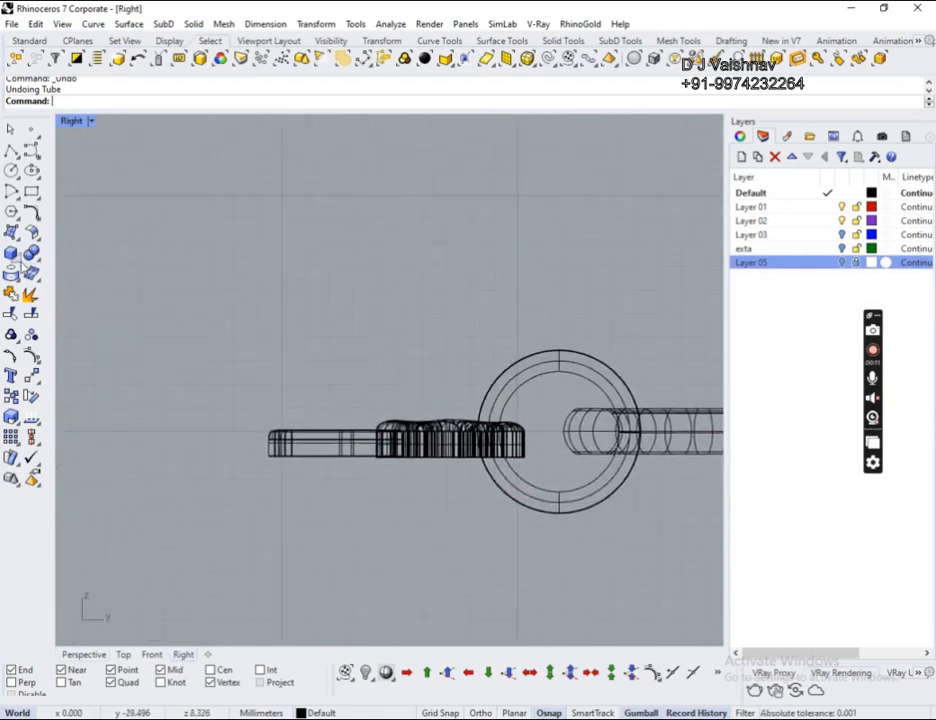
{"action": "left_click", "coordinate": [11, 253]}
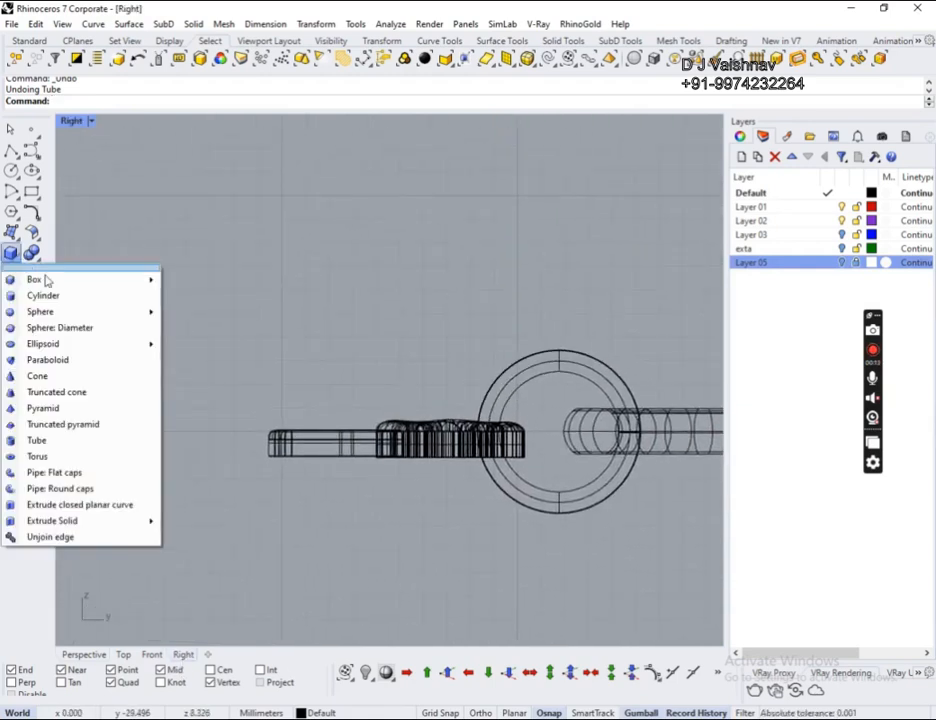
{"action": "left_click", "coordinate": [79, 441]}
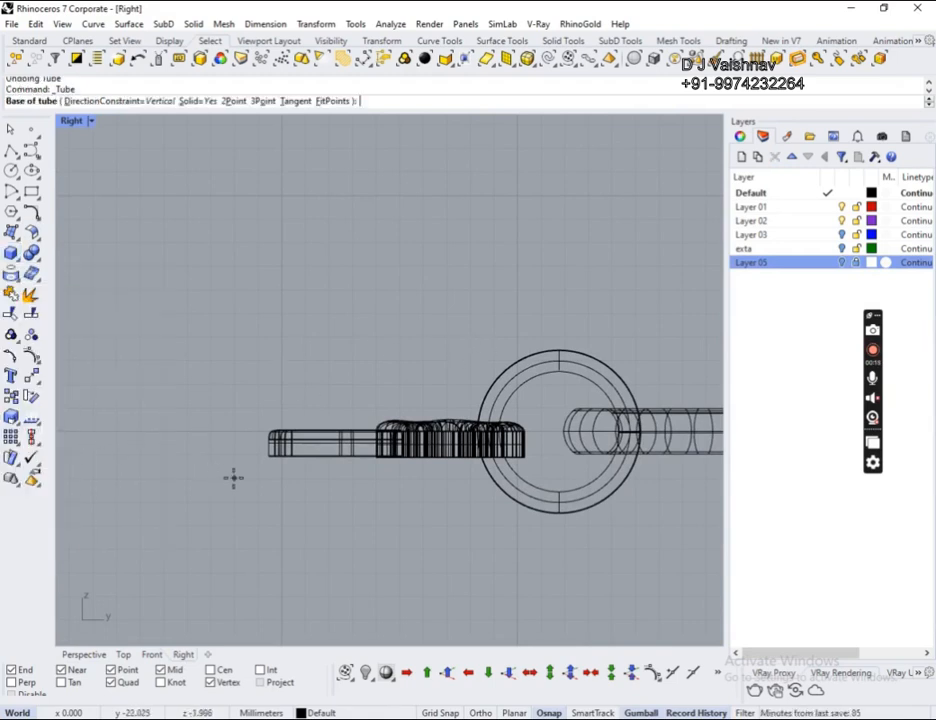
{"action": "left_click", "coordinate": [137, 438]}
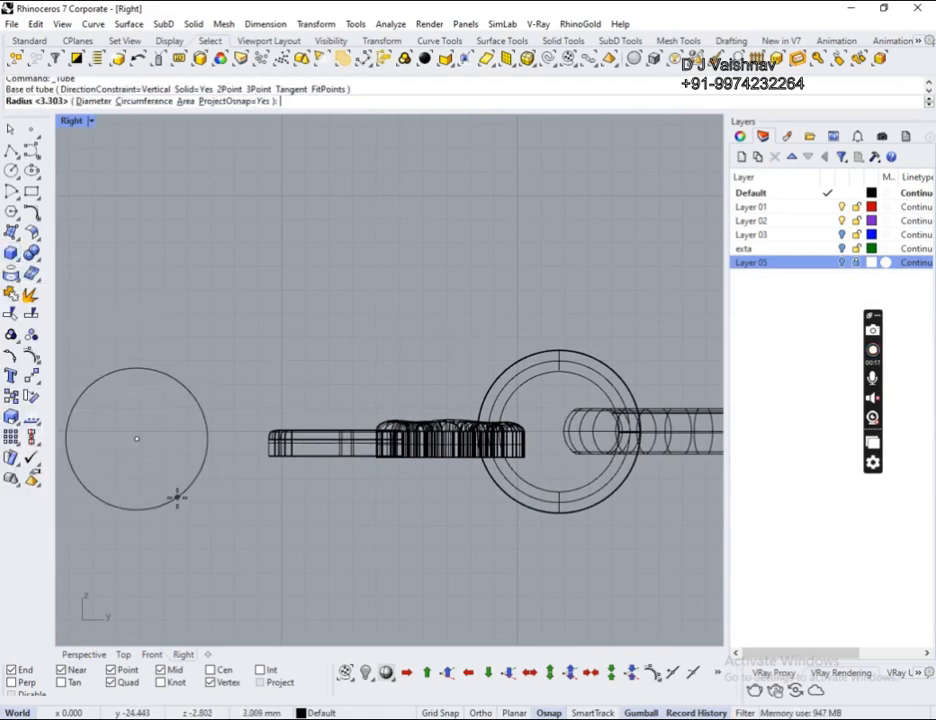
{"action": "left_click", "coordinate": [178, 497]}
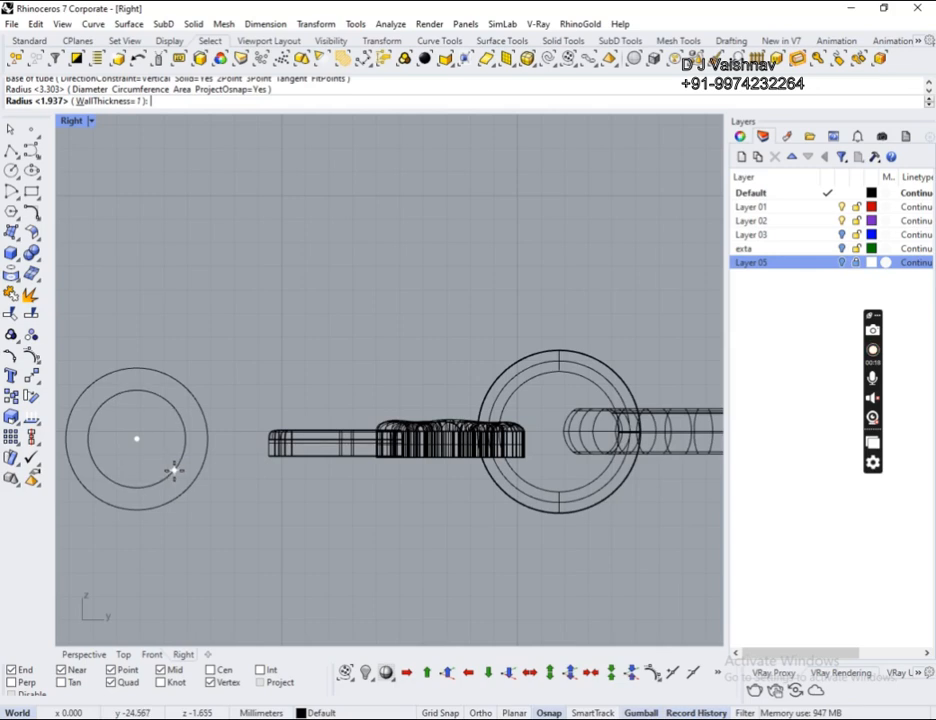
{"action": "left_click", "coordinate": [173, 469]}
{"action": "left_click", "coordinate": [86, 654]}
{"action": "right_click_drag", "start_coordinate": [285, 384], "coordinate": [256, 470]}
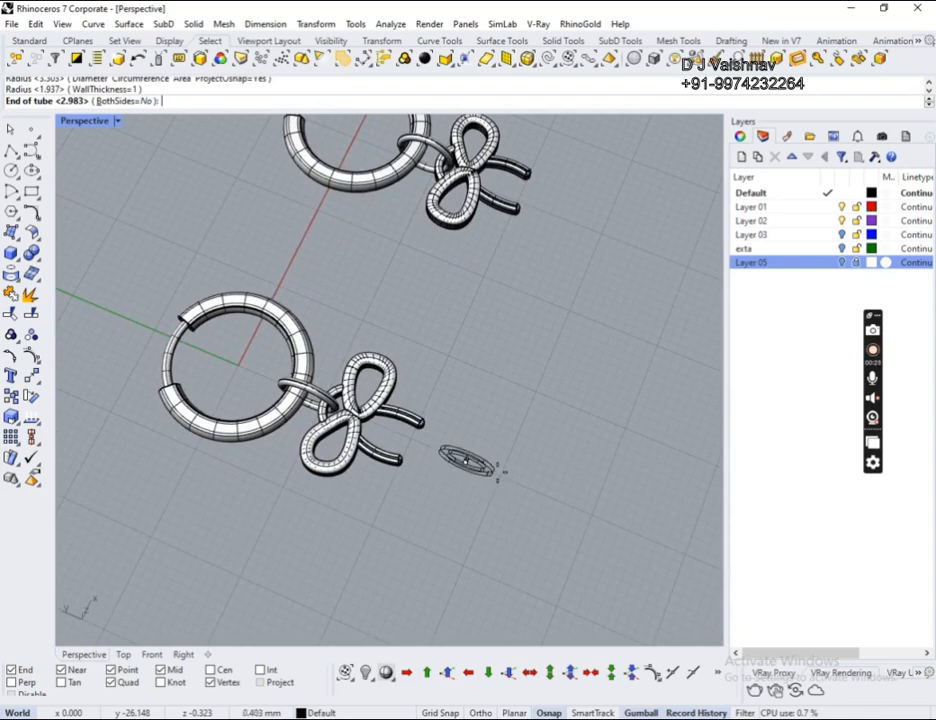
{"action": "type", "text": ".8"}
{"action": "key", "text": "Return"}
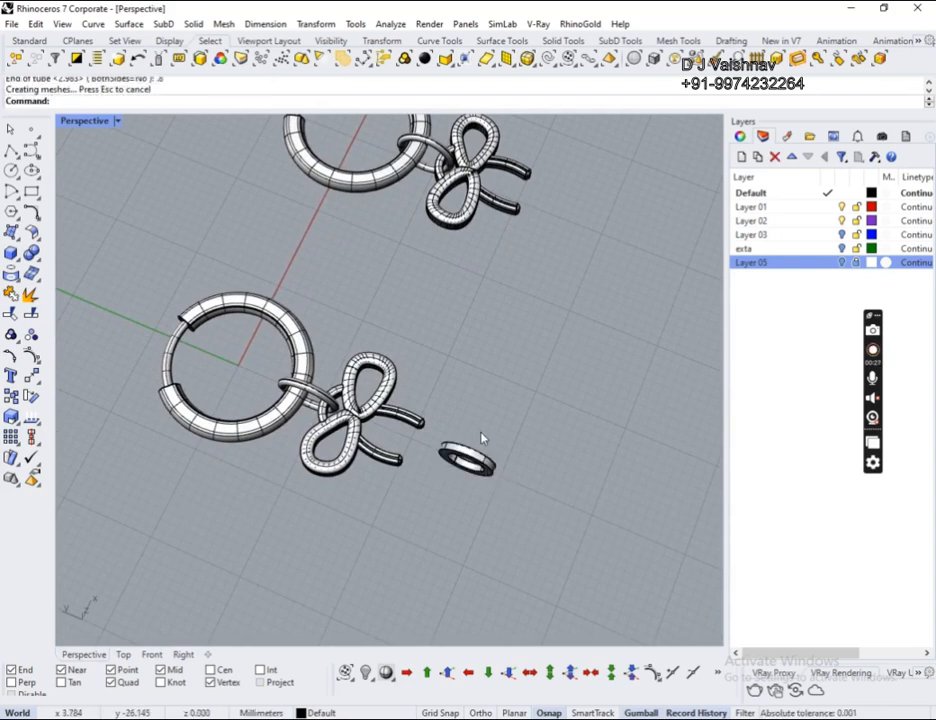
- Create a horizontal cutting plane through the upper part of the new tube, drawn across it in the Right view
{"action": "scroll", "coordinate": [481, 437], "scroll_direction": "up", "scroll_amount": 5}
{"action": "right_click_drag", "start_coordinate": [463, 485], "coordinate": [577, 315]}
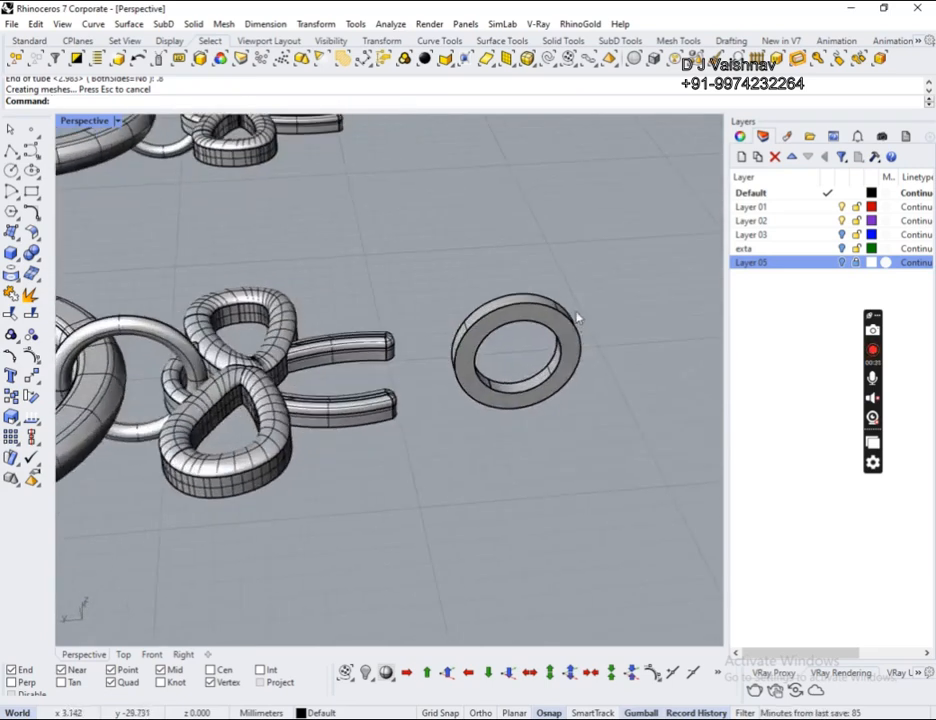
{"action": "scroll", "coordinate": [577, 312], "scroll_direction": "up", "scroll_amount": 7}
{"action": "left_click", "coordinate": [455, 273]}
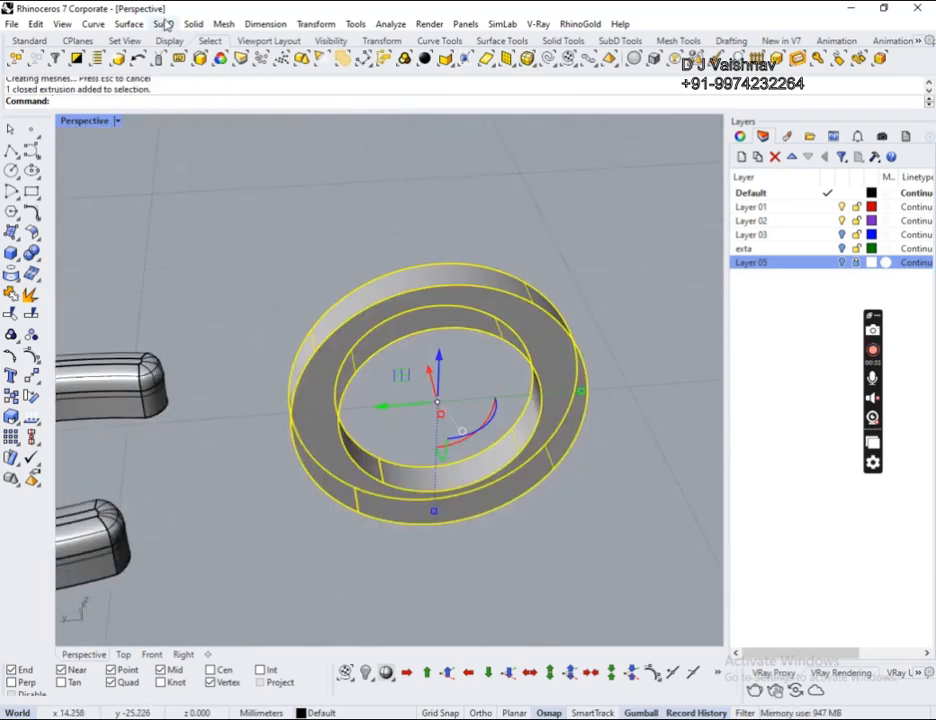
{"action": "left_click", "coordinate": [130, 24]}
{"action": "mouse_move", "coordinate": [257, 40]}
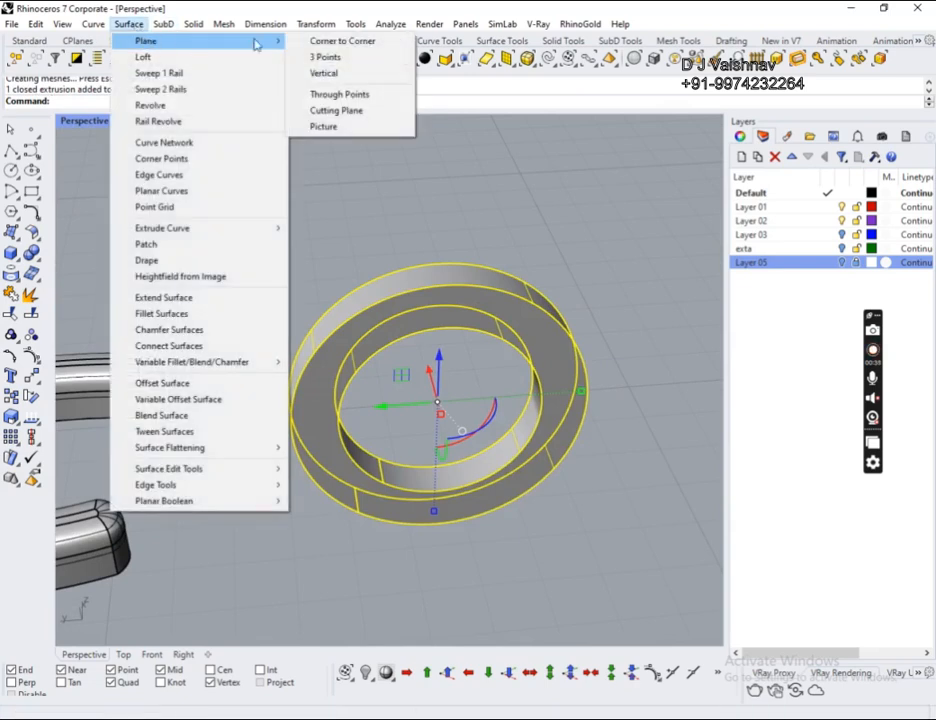
{"action": "left_click", "coordinate": [343, 110]}
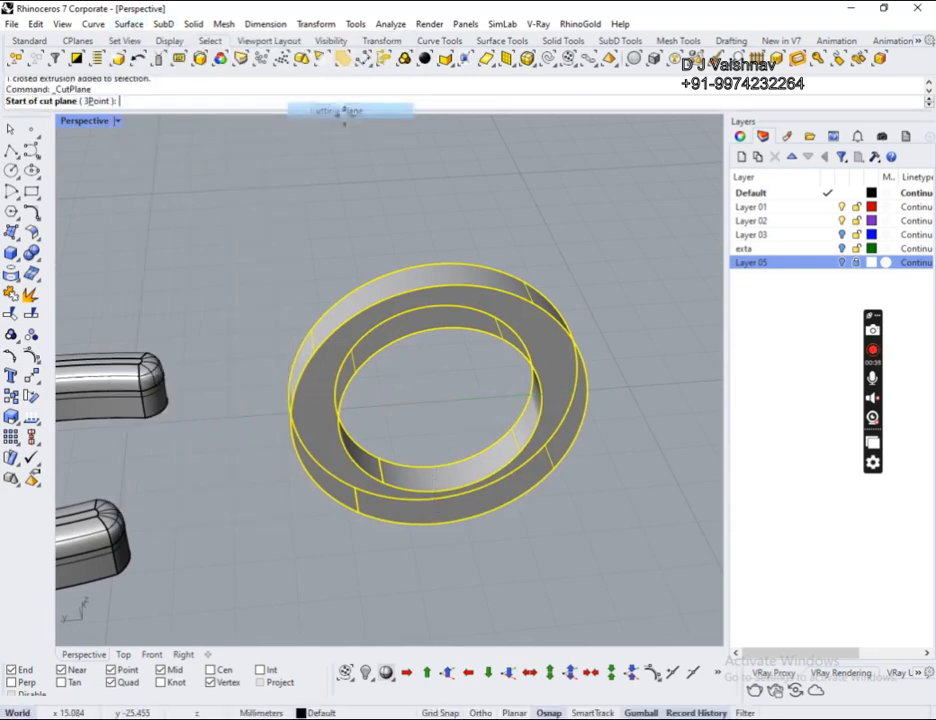
{"action": "left_click", "coordinate": [184, 654]}
{"action": "right_click_drag", "start_coordinate": [138, 373], "coordinate": [414, 375]}
{"action": "right_click_drag", "start_coordinate": [394, 397], "coordinate": [428, 273], "text": "ctrl"}
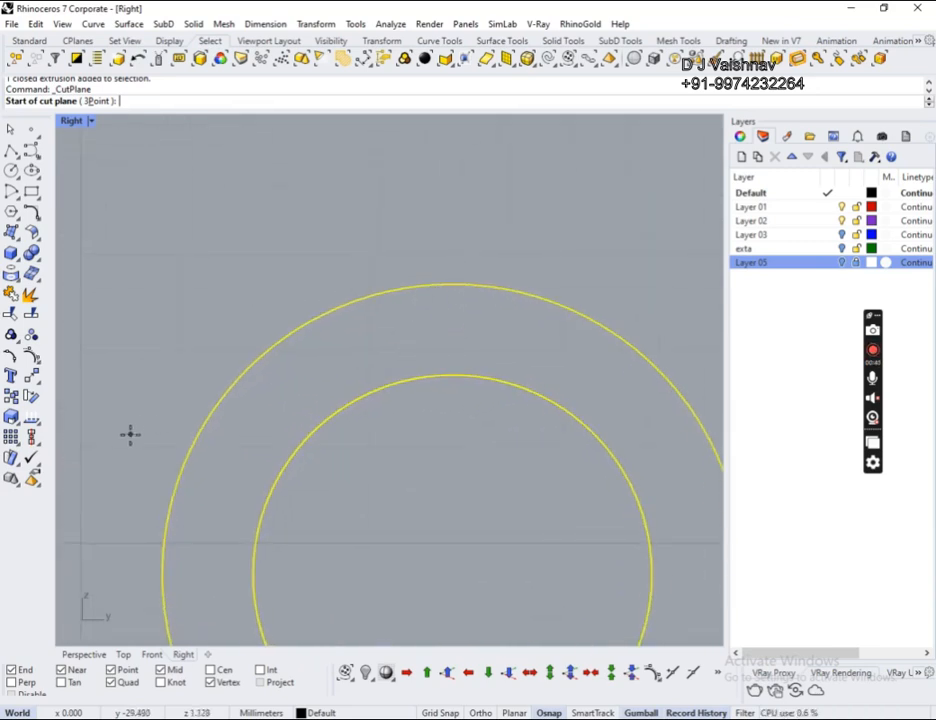
{"action": "left_click", "coordinate": [130, 434]}
{"action": "right_click_drag", "start_coordinate": [111, 424], "coordinate": [144, 437]}
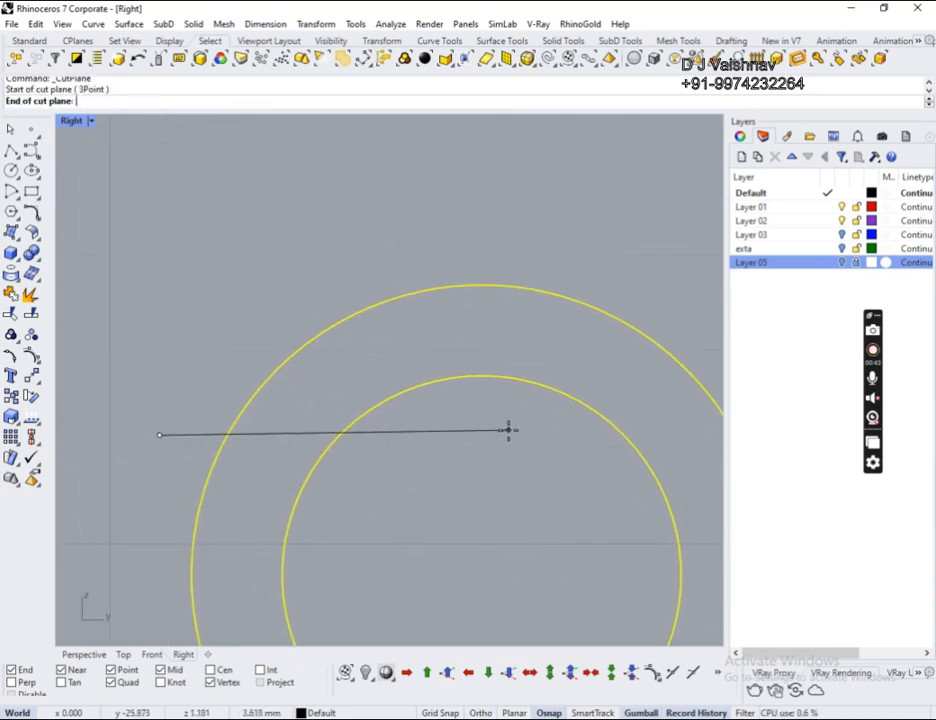
{"action": "right_click_drag", "start_coordinate": [508, 430], "coordinate": [478, 505], "text": "ctrl"}
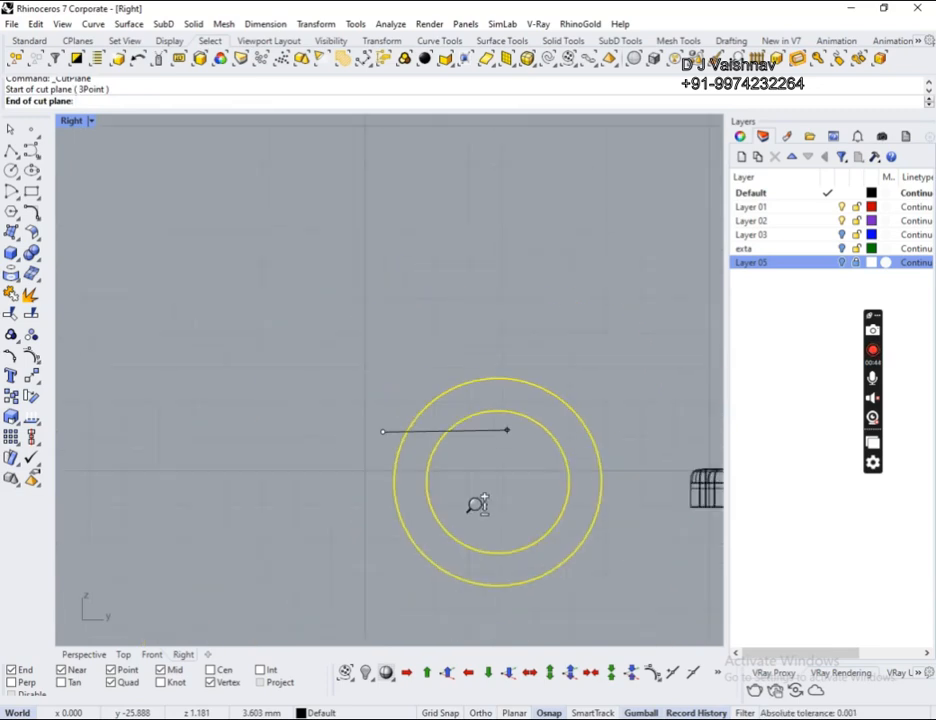
{"action": "key", "text": "shift"}
{"action": "left_click", "coordinate": [609, 430]}
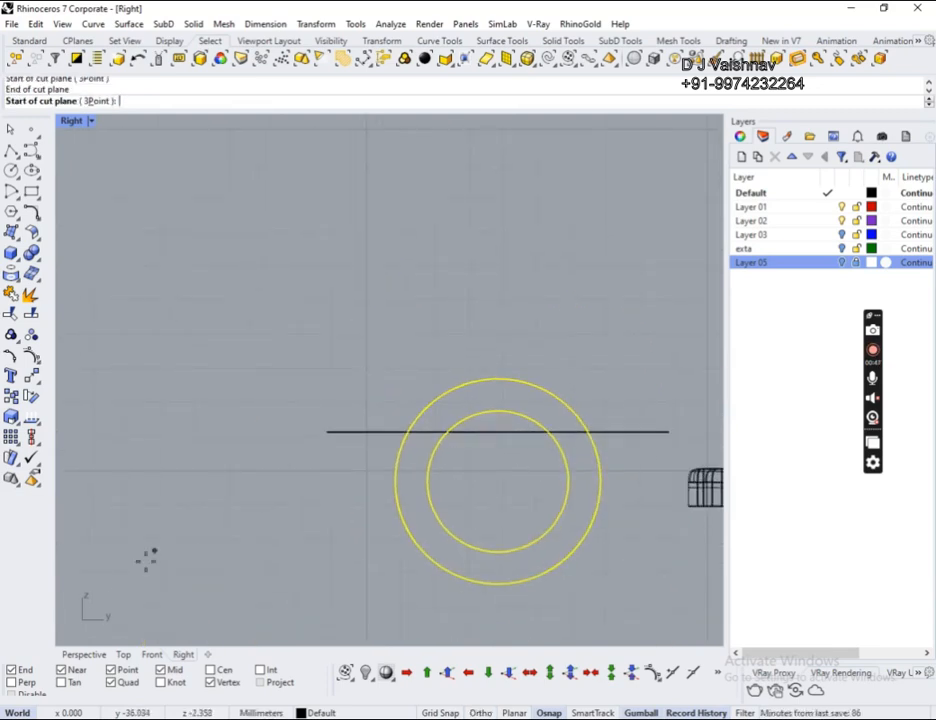
{"action": "left_click", "coordinate": [84, 654]}
{"action": "mouse_move", "coordinate": [360, 334]}
{"action": "right_mouse_down"}
{"action": "mouse_move", "coordinate": [407, 386]}
{"action": "mouse_move", "coordinate": [500, 412]}
{"action": "right_mouse_up"}
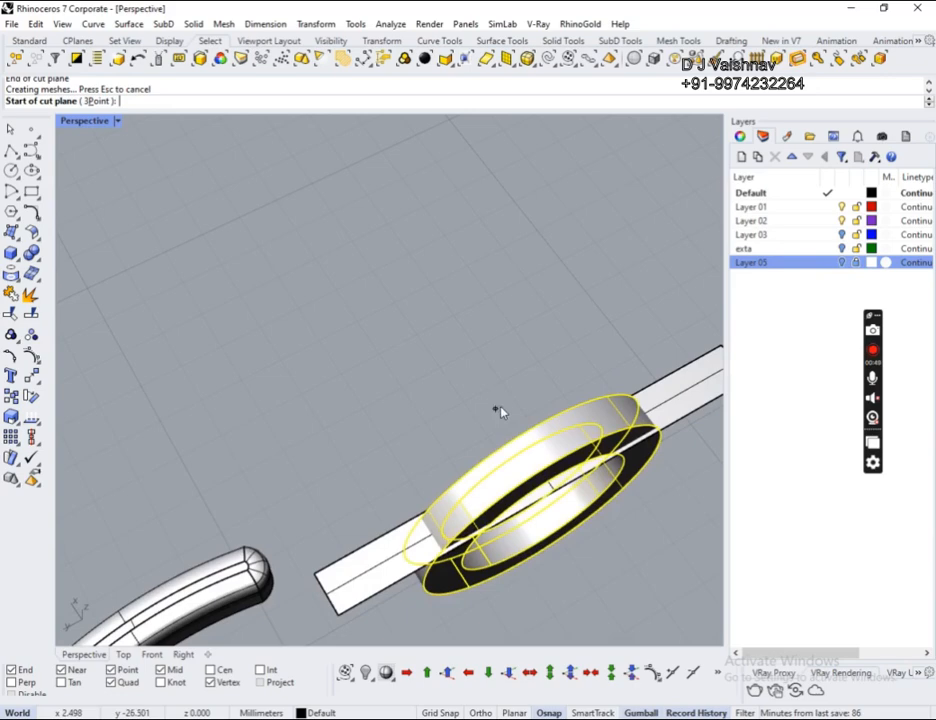
{"action": "right_click", "coordinate": [505, 378]}
- Clear the selection and Boolean-split the tube with the cutting plane
{"action": "right_click_drag", "start_coordinate": [612, 326], "coordinate": [553, 333]}
{"action": "left_click", "coordinate": [620, 345]}
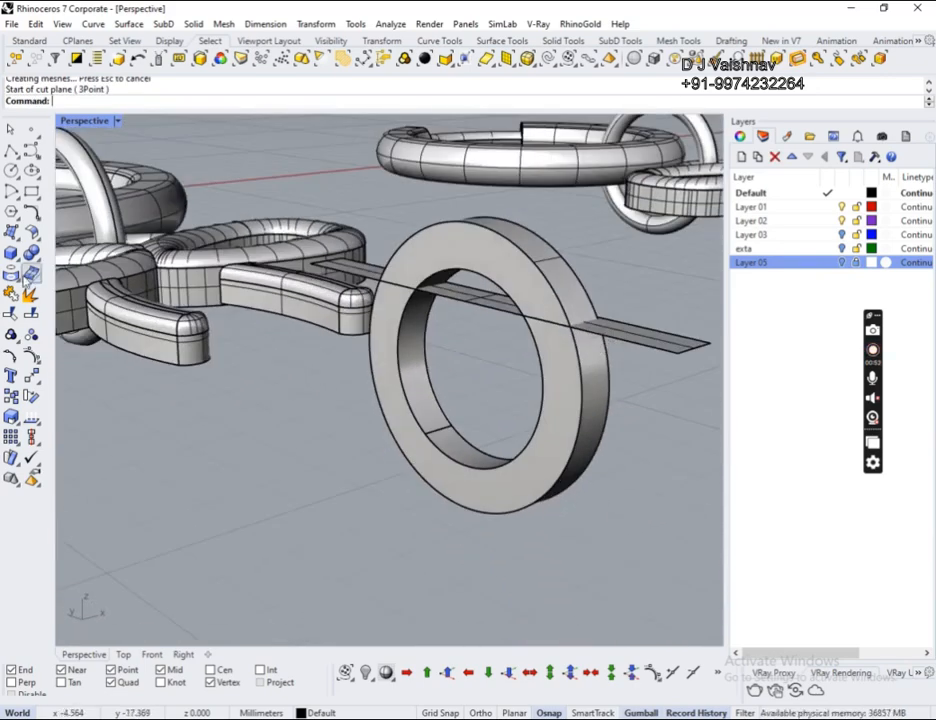
{"action": "left_click", "coordinate": [42, 265]}
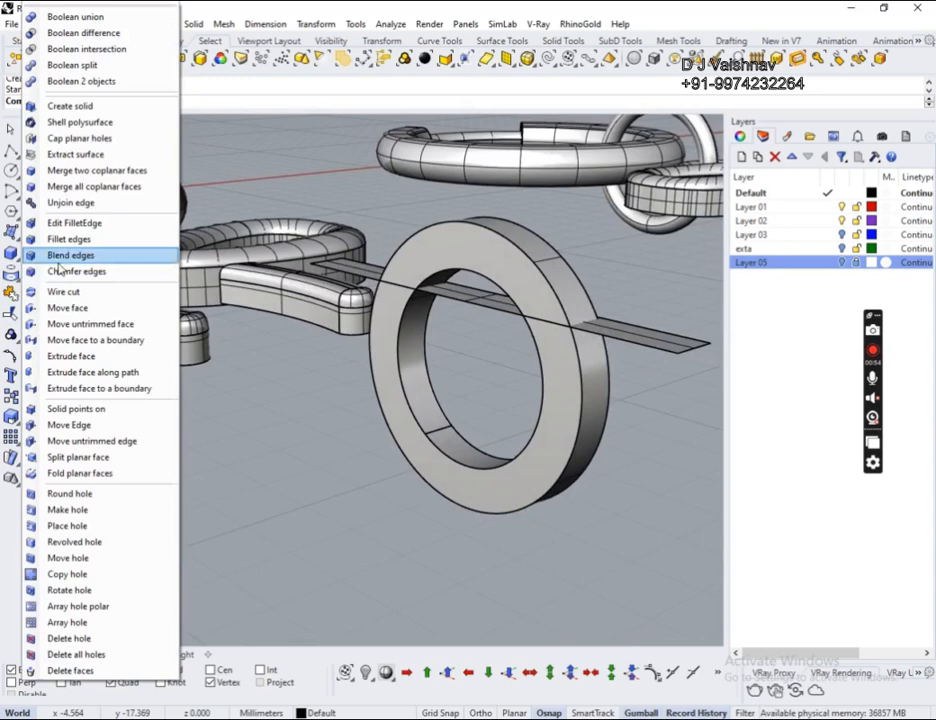
{"action": "left_click", "coordinate": [100, 62]}
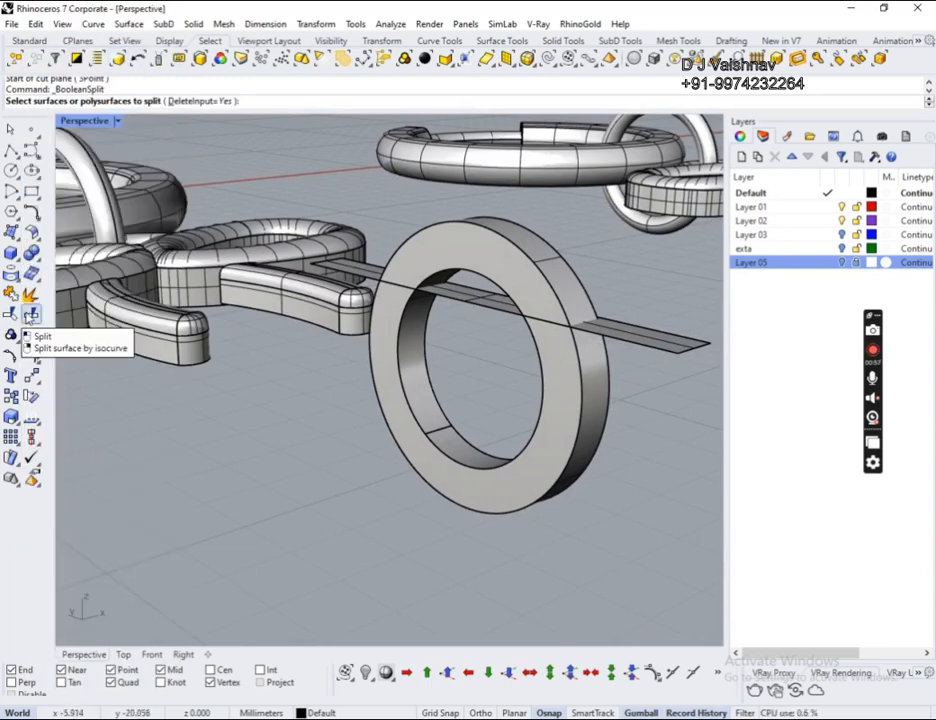
{"action": "left_click", "coordinate": [518, 284]}
{"action": "key", "text": "Return"}
{"action": "left_click", "coordinate": [620, 326]}
{"action": "key", "text": "Return"}
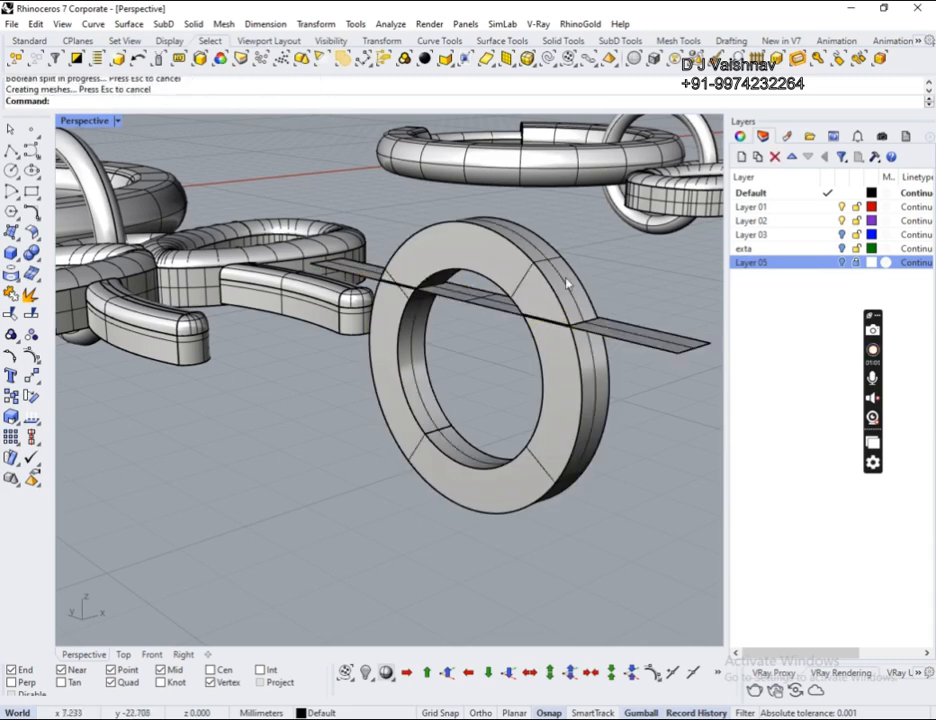
- Hide the cutting plane and the lower part of the split tube, leaving only the upper arc segment
{"action": "left_click", "coordinate": [566, 284]}
{"action": "right_click_drag", "start_coordinate": [570, 284], "coordinate": [676, 260]}
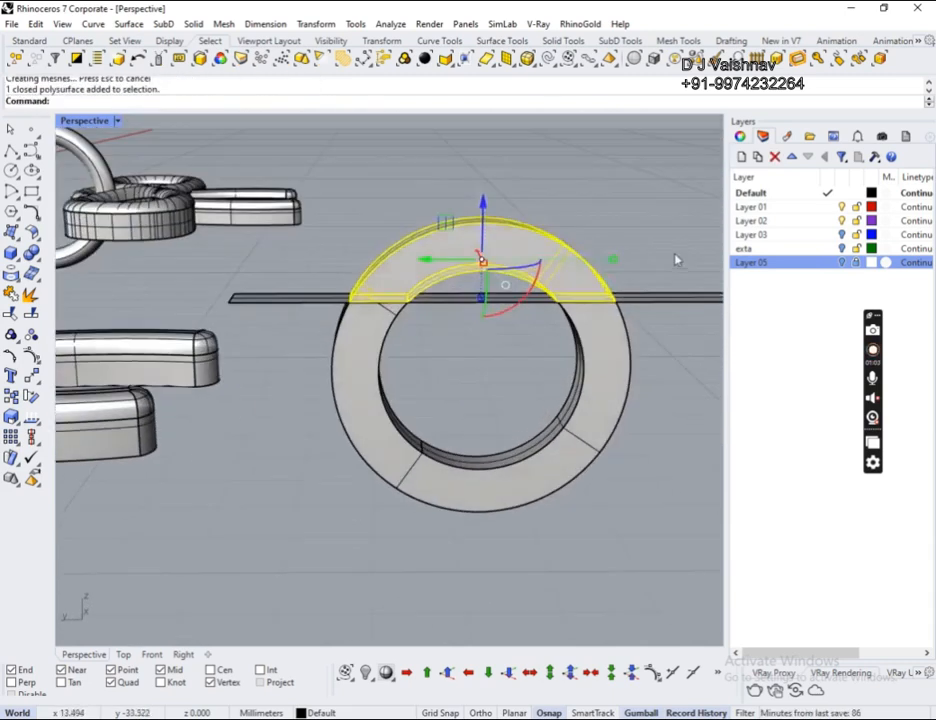
{"action": "left_click", "coordinate": [662, 297]}
{"action": "left_click", "coordinate": [572, 420], "text": "shift"}
{"action": "key", "text": "ctrl+h"}
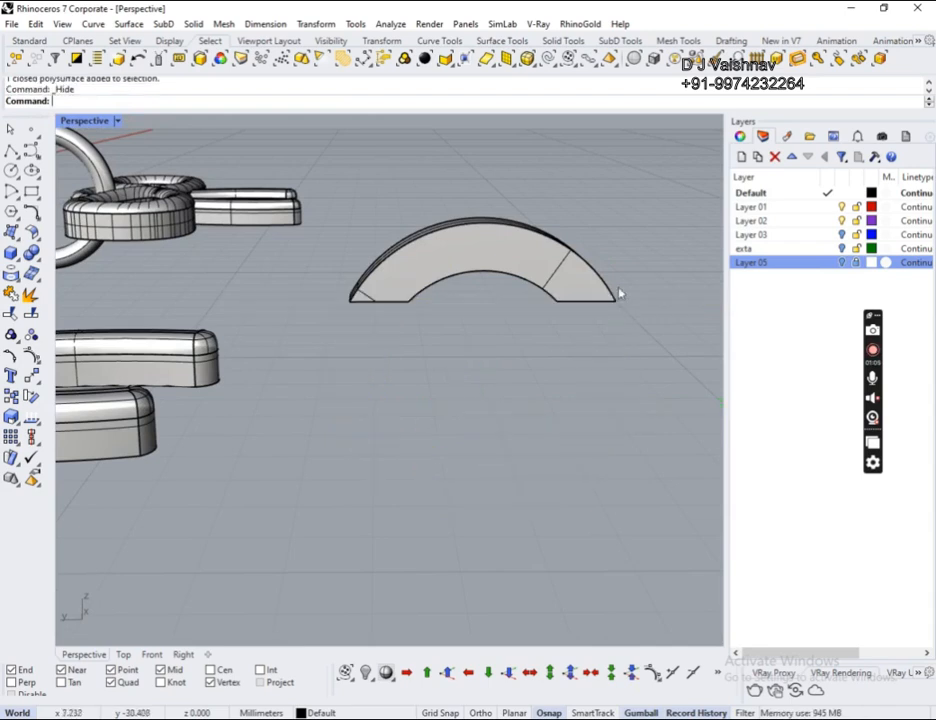
- In the Top view, copy the arc segment onto the bow's centre and scale the copy shorter along its length to fit the knot
{"action": "right_click_drag", "start_coordinate": [618, 295], "coordinate": [548, 425]}
{"action": "left_click", "coordinate": [462, 556]}
{"action": "right_click_drag", "start_coordinate": [533, 359], "coordinate": [265, 547]}
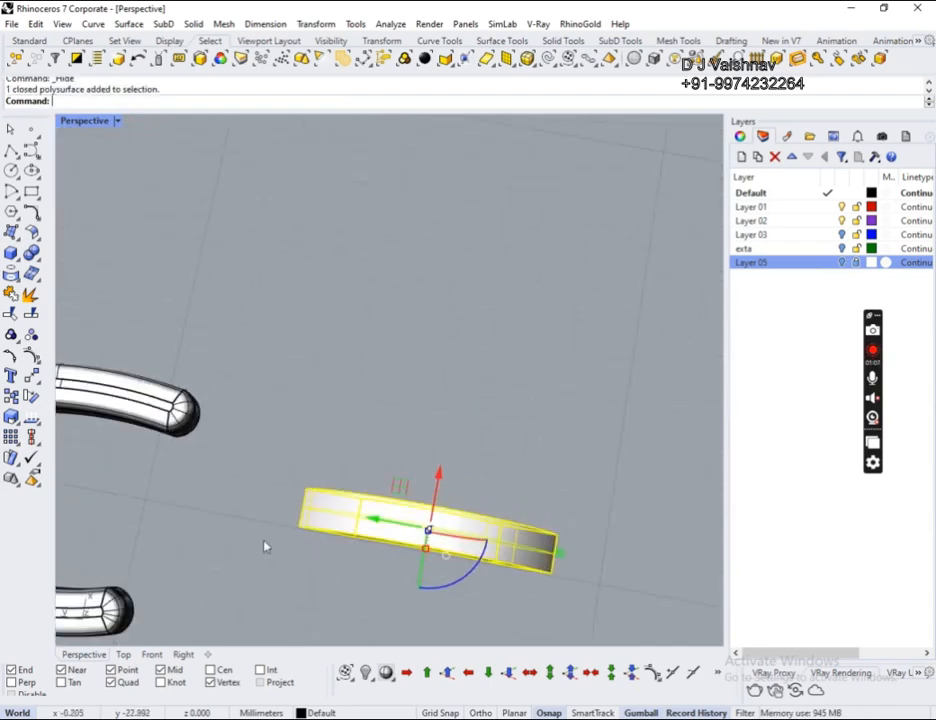
{"action": "left_click", "coordinate": [123, 654]}
{"action": "scroll", "coordinate": [539, 376], "scroll_direction": "down", "scroll_amount": 8}
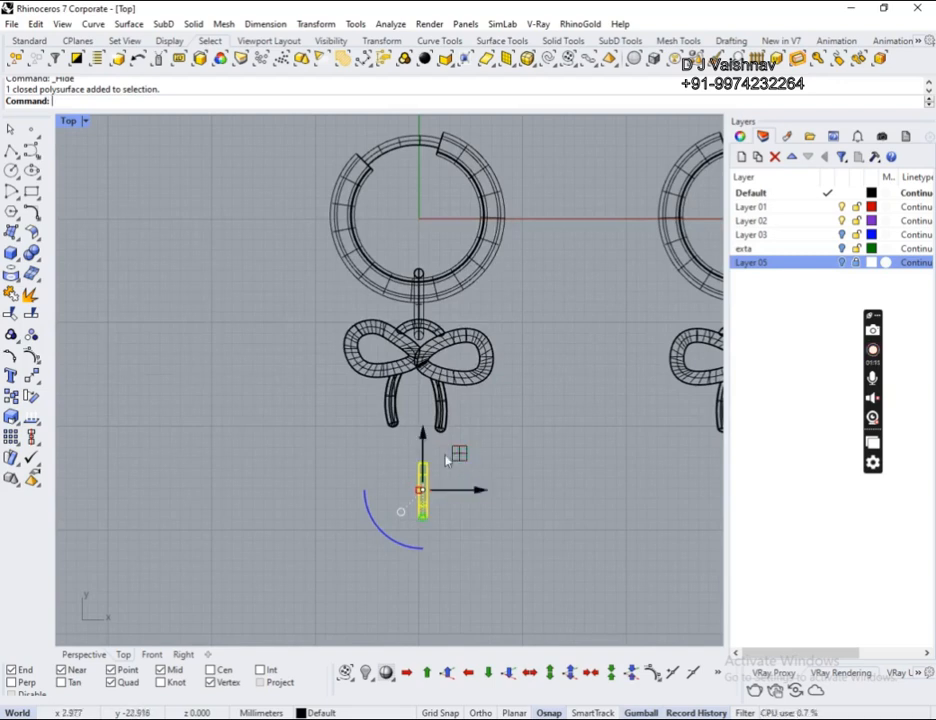
{"action": "scroll", "coordinate": [447, 457], "scroll_direction": "down", "scroll_amount": 3}
{"action": "scroll", "coordinate": [430, 440], "scroll_direction": "up", "scroll_amount": 6}
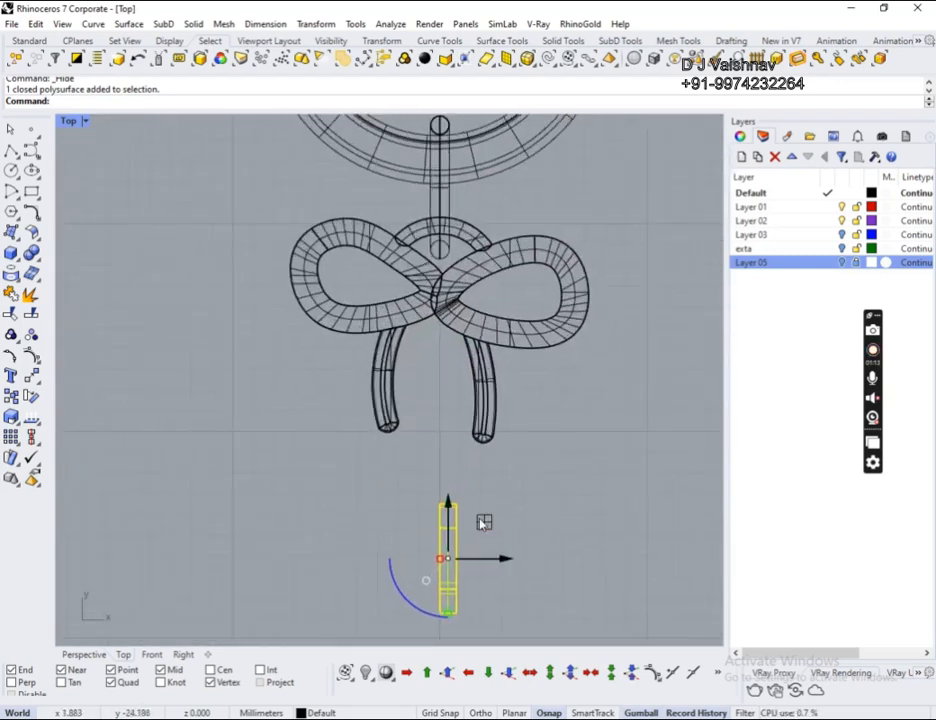
{"action": "left_click_drag", "start_coordinate": [487, 524], "coordinate": [468, 265]}
{"action": "scroll", "coordinate": [467, 300], "scroll_direction": "down", "scroll_amount": 3}
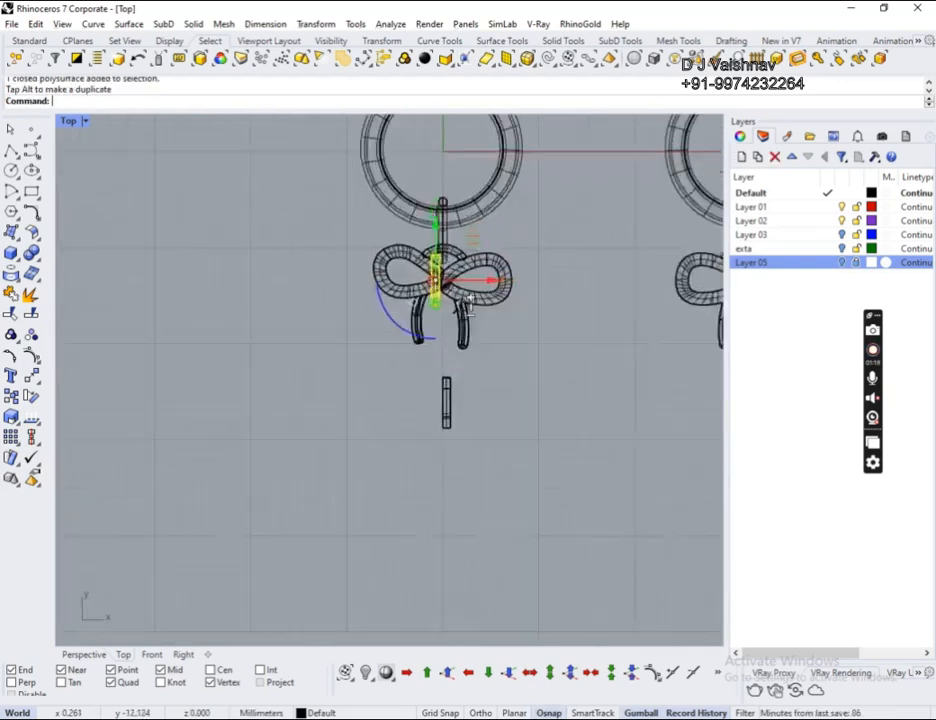
{"action": "scroll", "coordinate": [455, 285], "scroll_direction": "up", "scroll_amount": 5}
{"action": "left_click_drag", "start_coordinate": [398, 452], "coordinate": [399, 300]}
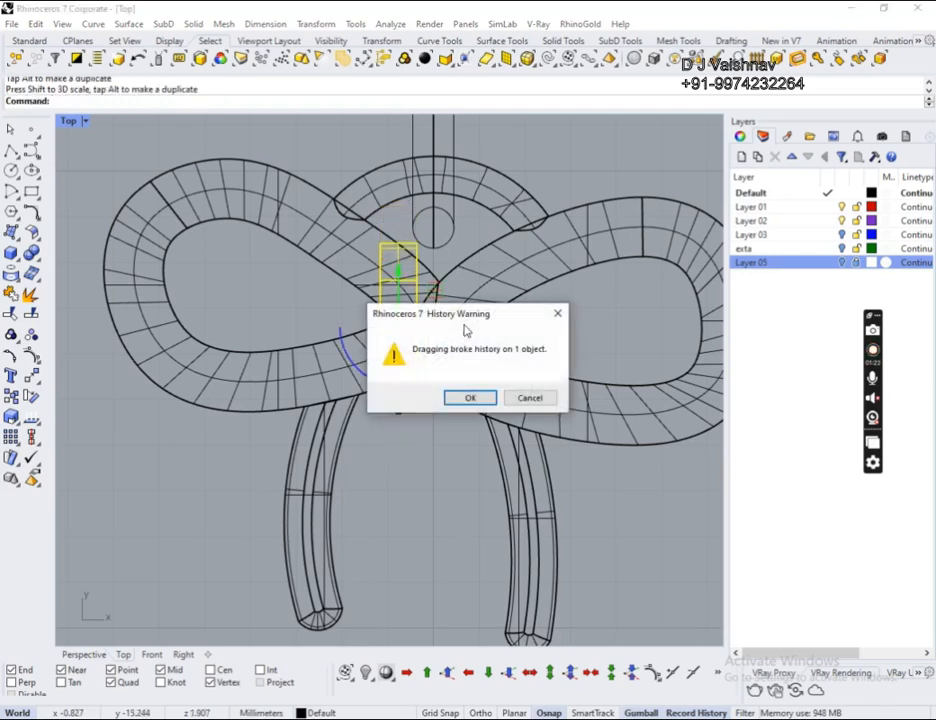
{"action": "left_click", "coordinate": [469, 398]}
- Duplicate the scaled arc twice sideways in 0.8 mm steps so three bands sit side by side over the knot
{"action": "left_click_drag", "start_coordinate": [455, 330], "coordinate": [493, 330]}
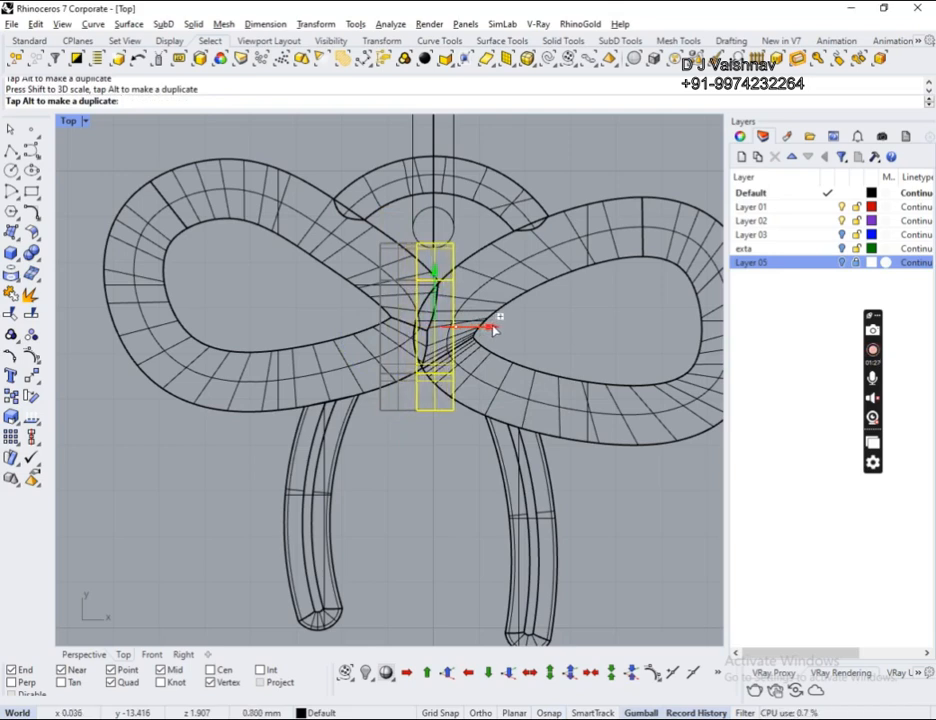
{"action": "left_click_drag", "start_coordinate": [493, 330], "coordinate": [529, 333]}
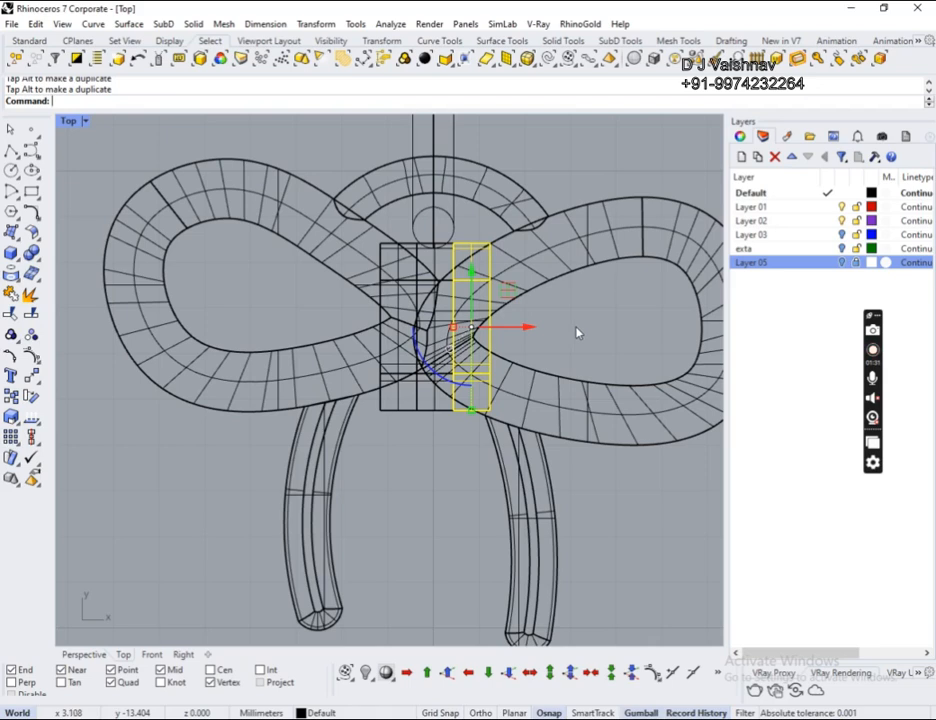
{"action": "left_click", "coordinate": [229, 614]}
- In the Perspective view, select the three arc bands and lower them onto the bow so they wrap its centre
{"action": "left_click", "coordinate": [79, 657]}
{"action": "mouse_move", "coordinate": [341, 499]}
{"action": "right_mouse_down"}
{"action": "mouse_move", "coordinate": [393, 349]}
{"action": "mouse_move", "coordinate": [422, 386]}
{"action": "right_mouse_up"}
{"action": "scroll", "coordinate": [325, 334], "scroll_direction": "down", "scroll_amount": 2}
{"action": "right_click_drag", "start_coordinate": [383, 341], "coordinate": [518, 166]}
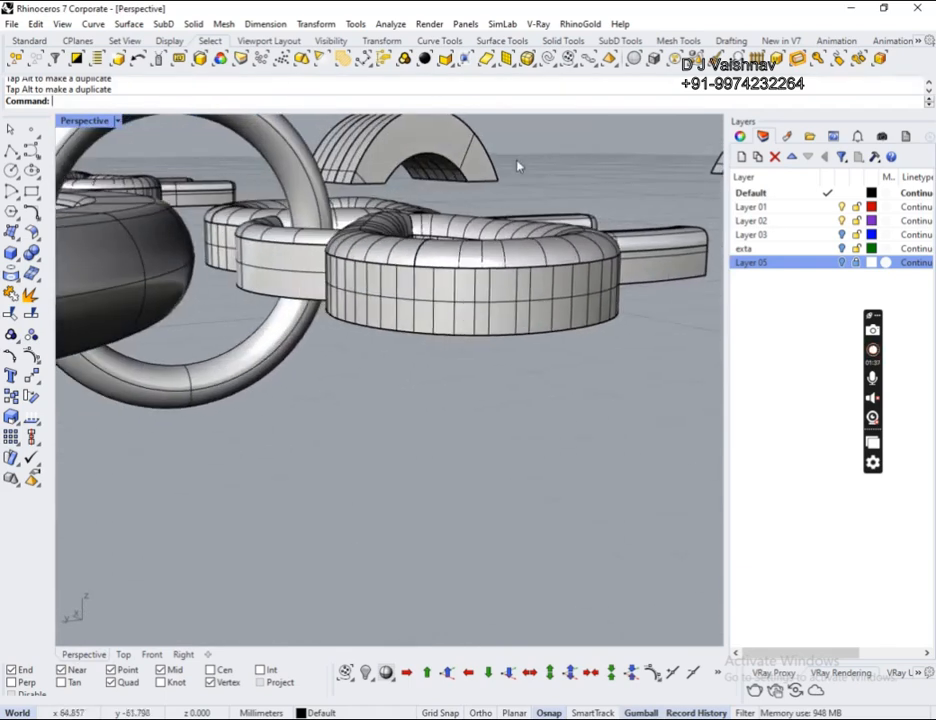
{"action": "left_click_drag", "start_coordinate": [389, 153], "coordinate": [338, 163]}
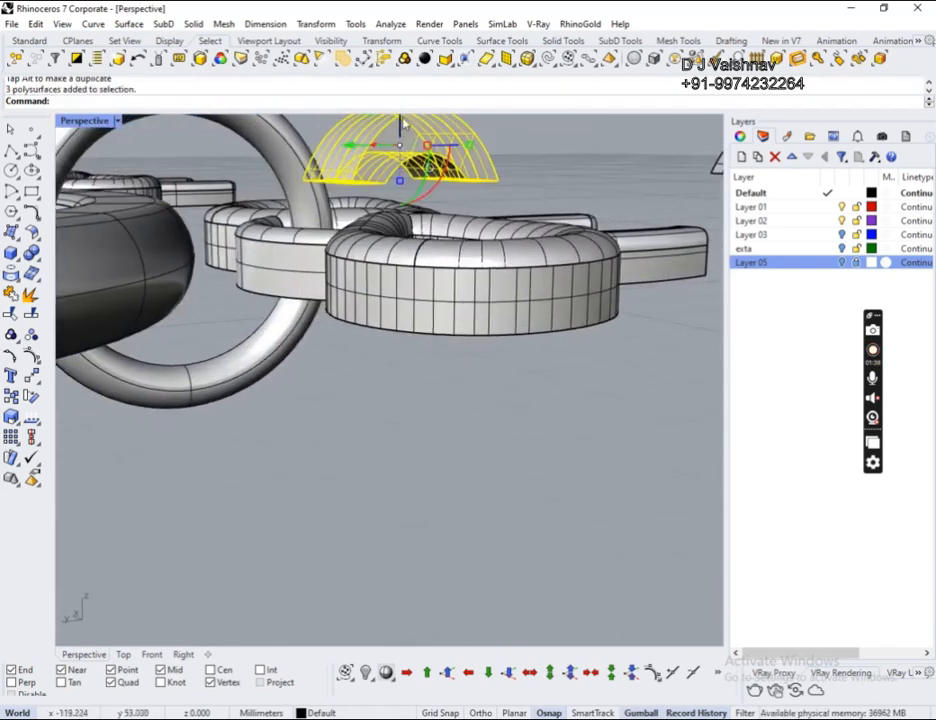
{"action": "left_click_drag", "start_coordinate": [402, 123], "coordinate": [402, 180]}
{"action": "left_click", "coordinate": [510, 171]}
{"action": "right_click_drag", "start_coordinate": [520, 153], "coordinate": [357, 320]}
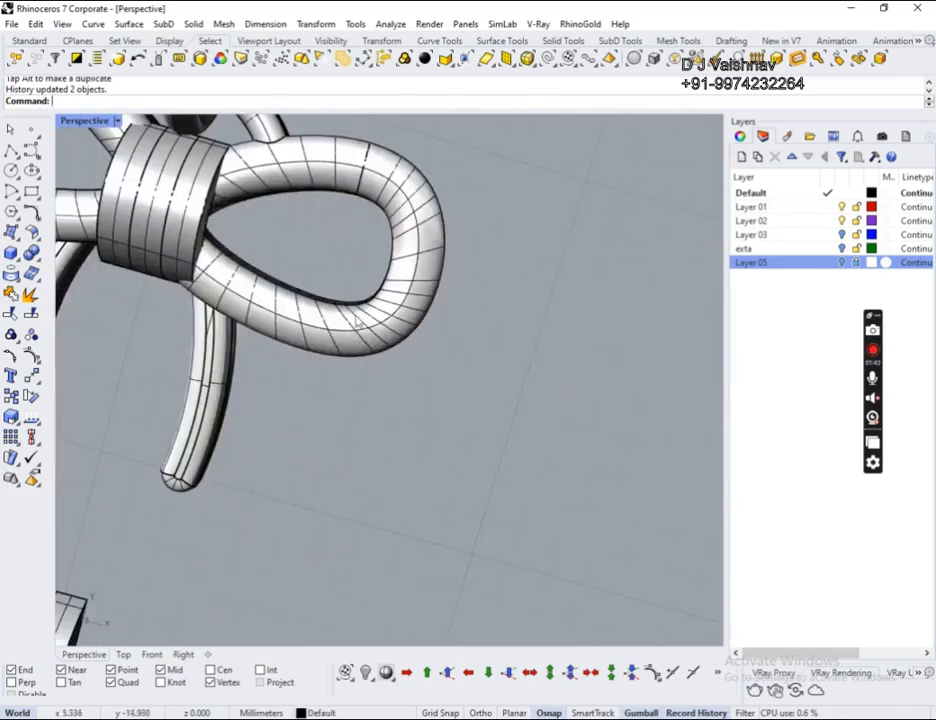
- Delete the leftover original arc segment below the bow, accepting the history break
{"action": "right_click_drag", "start_coordinate": [374, 232], "coordinate": [499, 302], "text": "shift"}
{"action": "scroll", "coordinate": [457, 305], "scroll_direction": "down", "scroll_amount": 8}
{"action": "right_click_drag", "start_coordinate": [418, 359], "coordinate": [526, 376]}
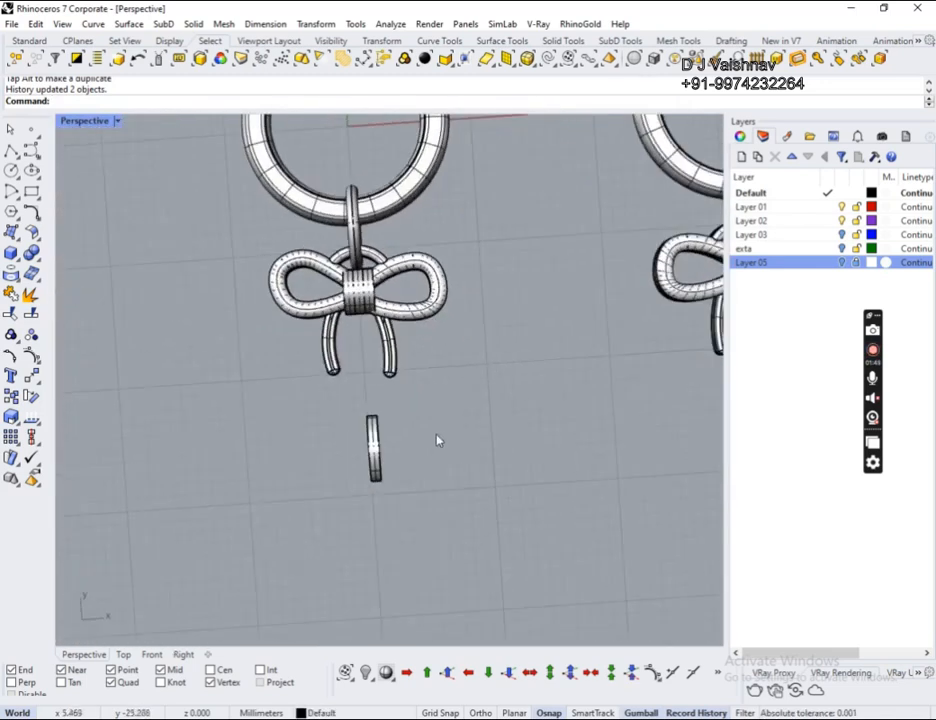
{"action": "left_click", "coordinate": [373, 455]}
{"action": "key", "text": "Delete"}
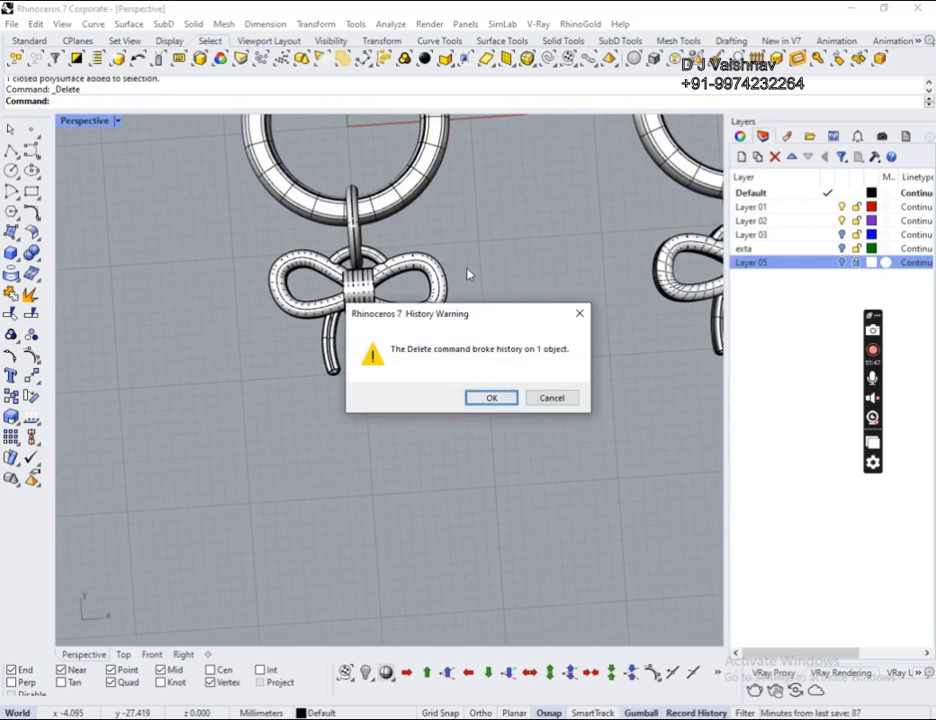
{"action": "left_click", "coordinate": [490, 398]}
{"action": "scroll", "coordinate": [410, 358], "scroll_direction": "down", "scroll_amount": 8}
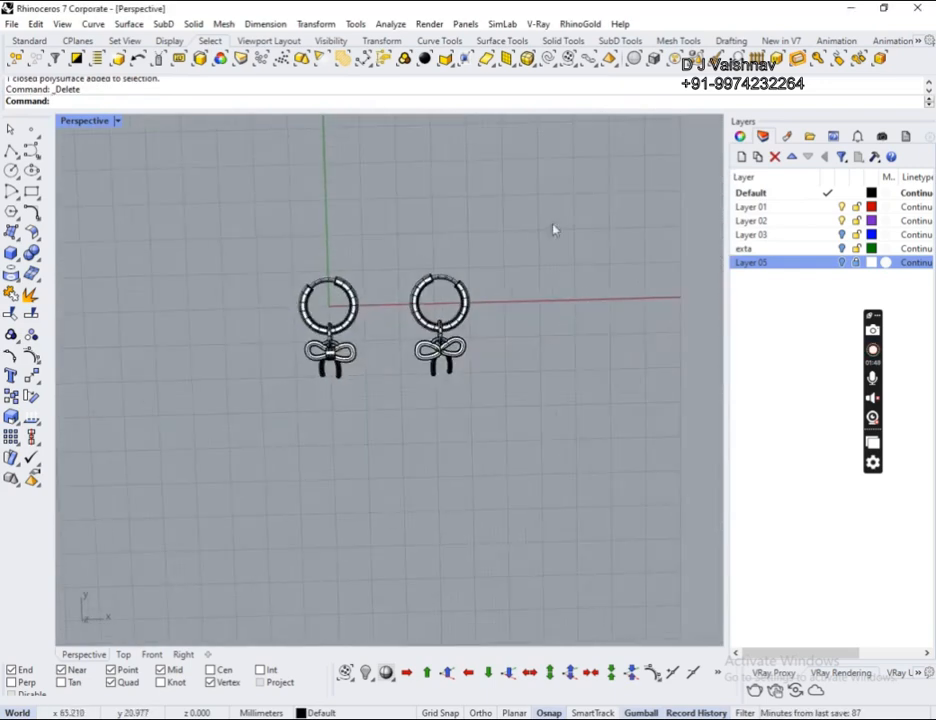
- Delete the second earring, whose bow lacks the banded knot
{"action": "left_click_drag", "start_coordinate": [554, 230], "coordinate": [388, 484]}
{"action": "key", "text": "Delete"}
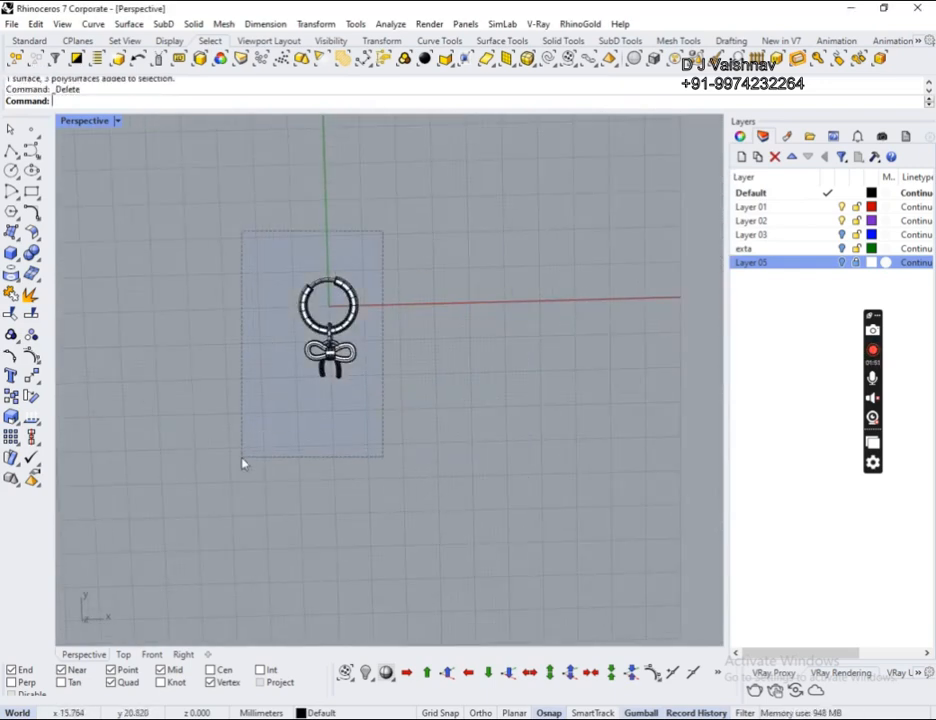
- In the Top view, mirror a copy of the complete knotted earring across a plane parallel to the Y axis at about x = 14.6 mm
{"action": "left_click_drag", "start_coordinate": [242, 463], "coordinate": [241, 465]}
{"action": "scroll", "coordinate": [320, 280], "scroll_direction": "up", "scroll_amount": 5}
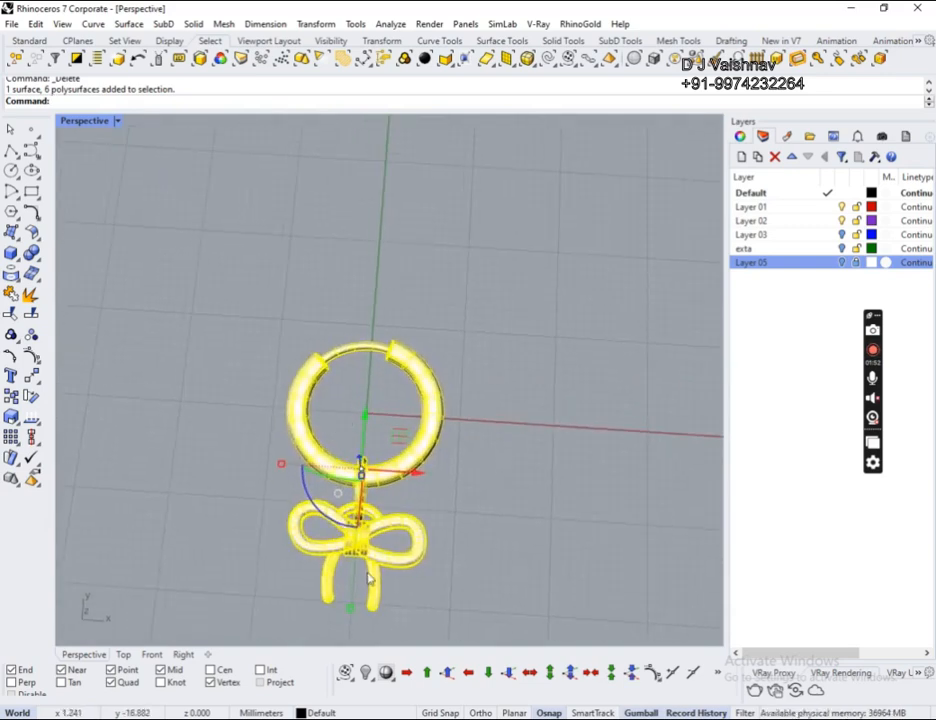
{"action": "left_click", "coordinate": [123, 655]}
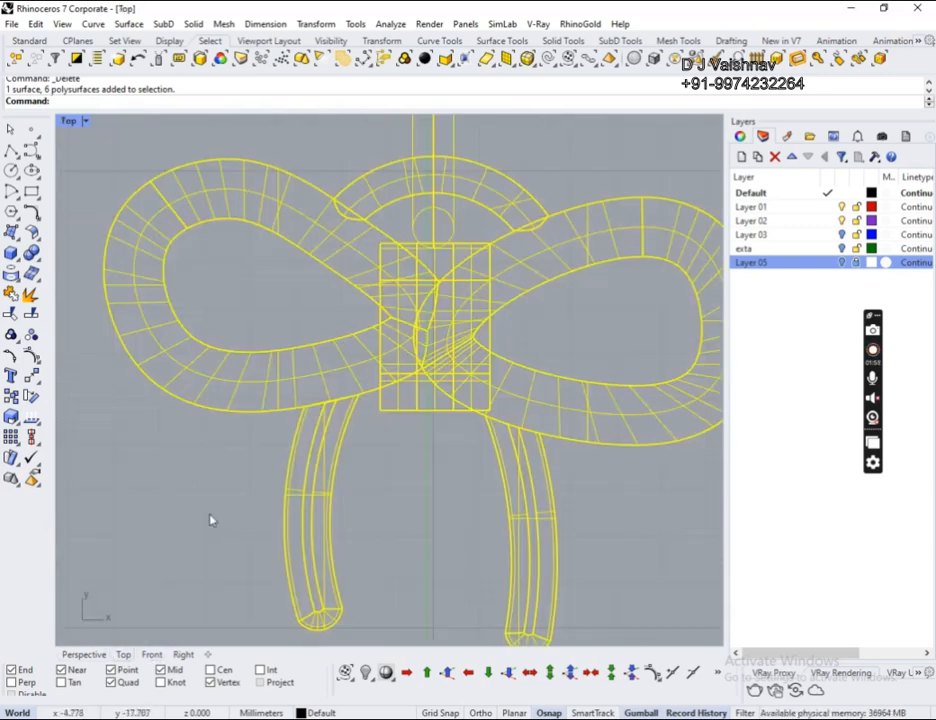
{"action": "scroll", "coordinate": [210, 520], "scroll_direction": "down", "scroll_amount": 5}
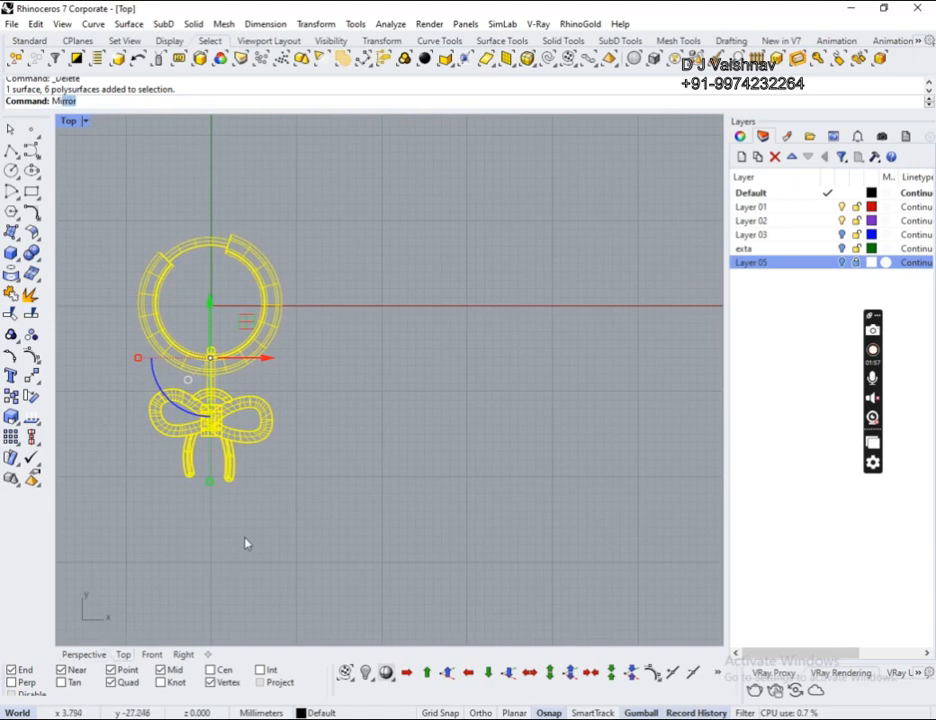
{"action": "type", "text": "i"}
{"action": "key", "text": "Return"}
{"action": "left_click", "coordinate": [335, 483]}
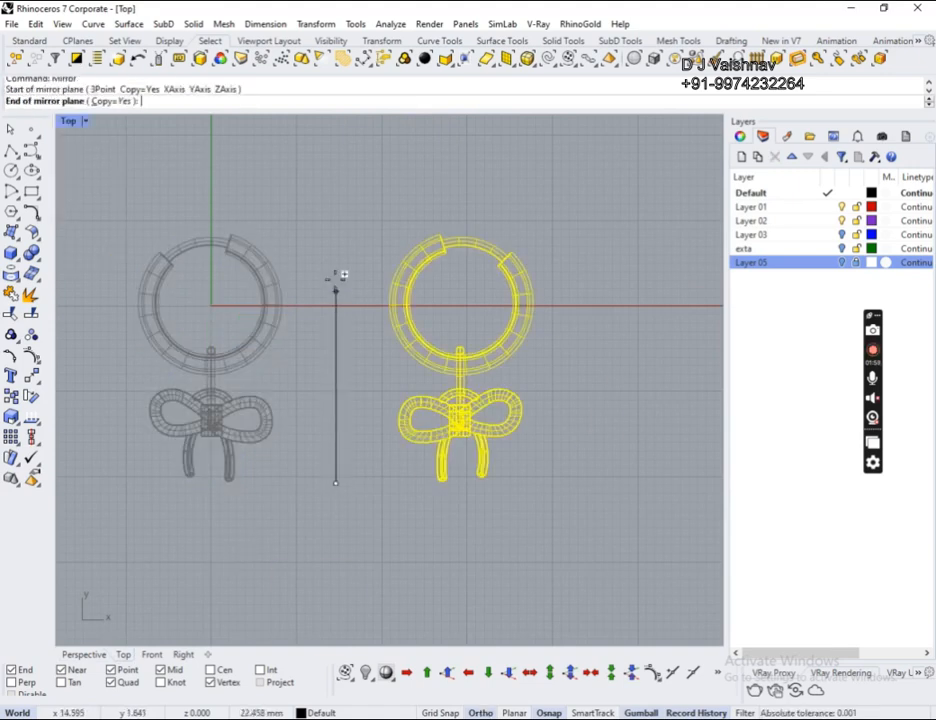
{"action": "left_click", "coordinate": [336, 275]}
{"action": "key", "text": "Escape"}
- Examine the pair of bow earrings from several angles in the Perspective view
{"action": "left_click", "coordinate": [83, 656]}
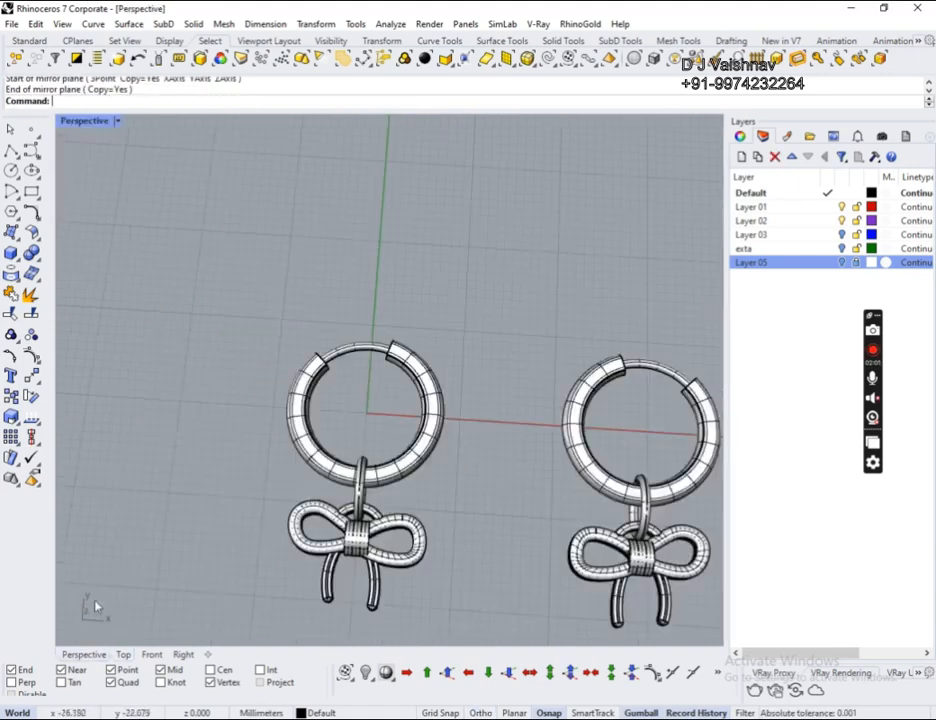
{"action": "mouse_move", "coordinate": [440, 462]}
{"action": "right_mouse_down"}
{"action": "mouse_move", "coordinate": [462, 416]}
{"action": "mouse_move", "coordinate": [441, 370]}
{"action": "right_mouse_up"}
{"action": "right_click_drag", "start_coordinate": [498, 378], "coordinate": [442, 372]}
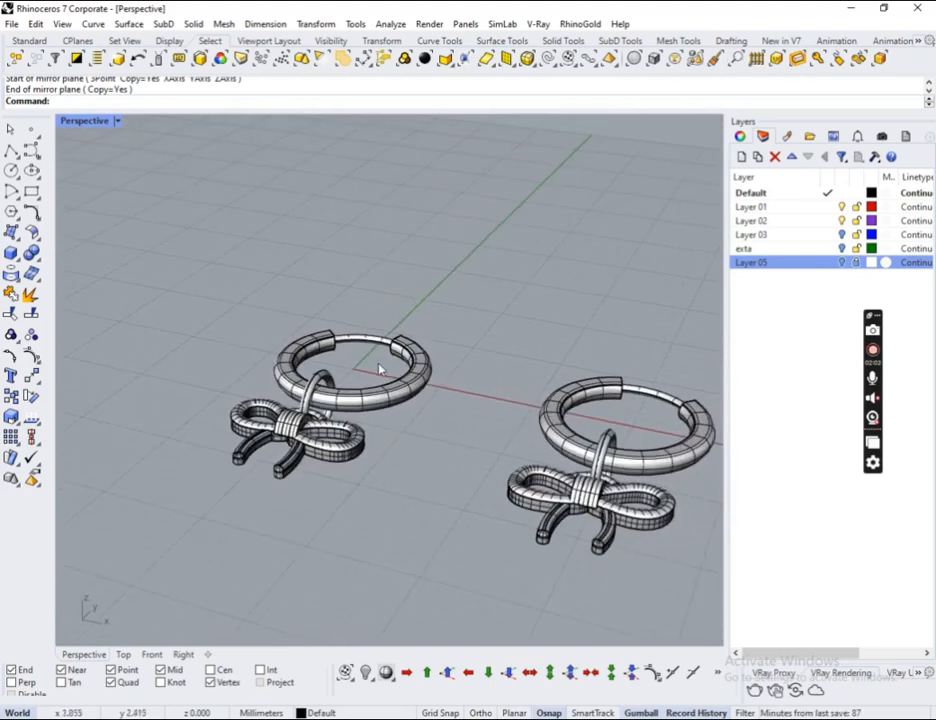
{"action": "right_click_drag", "start_coordinate": [380, 370], "coordinate": [392, 412], "text": "ctrl"}
{"action": "right_click_drag", "start_coordinate": [438, 404], "coordinate": [416, 443]}
{"action": "right_click_drag", "start_coordinate": [453, 441], "coordinate": [505, 401], "text": "ctrl"}
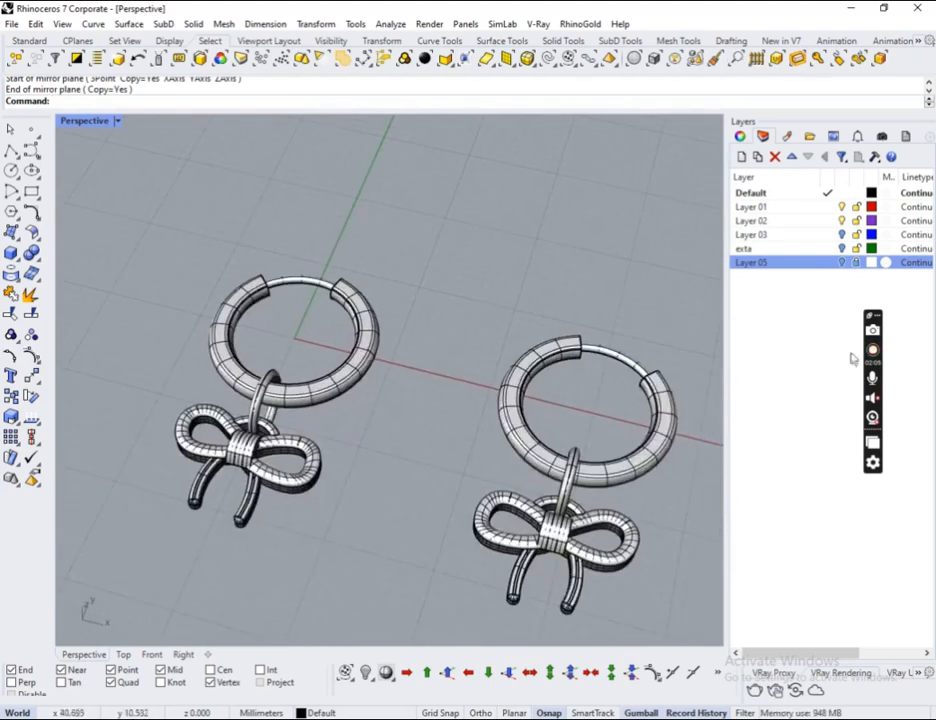